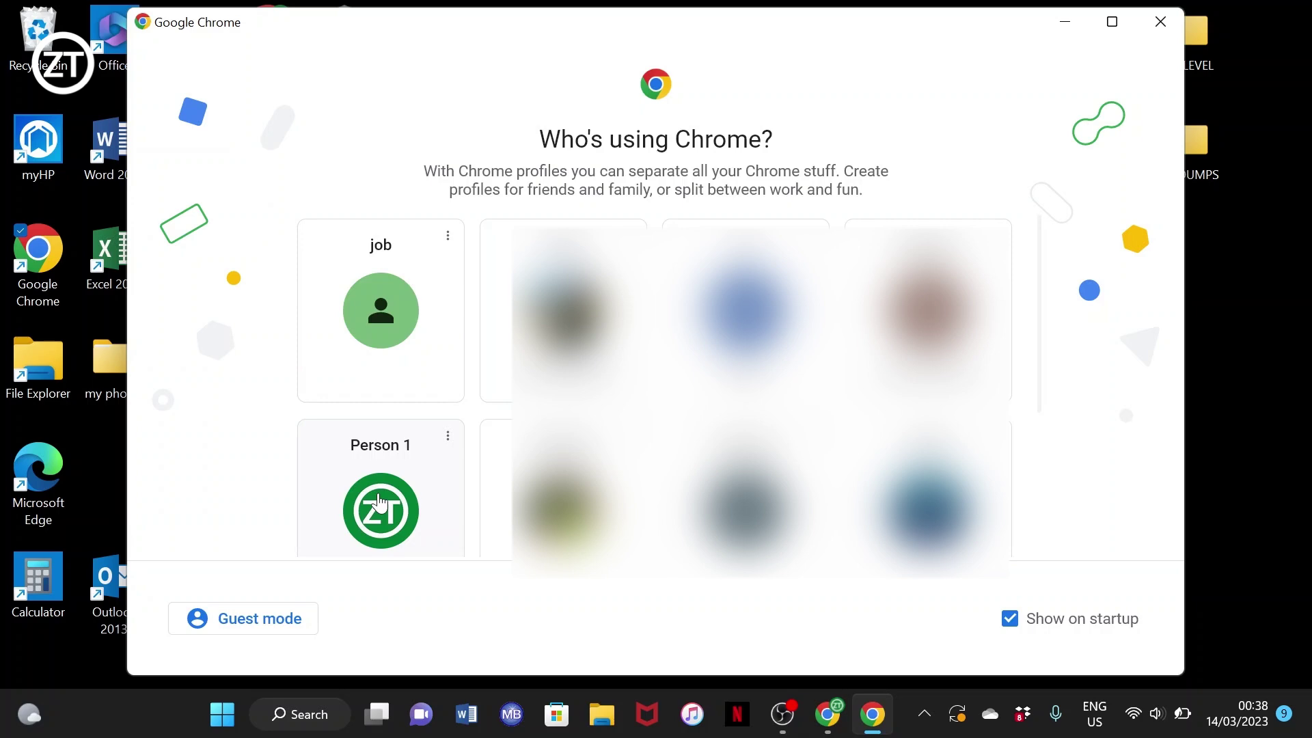
Open the Person 1 browser profile and go to Google Forms from the list of Google apps.
left_click(380, 506)
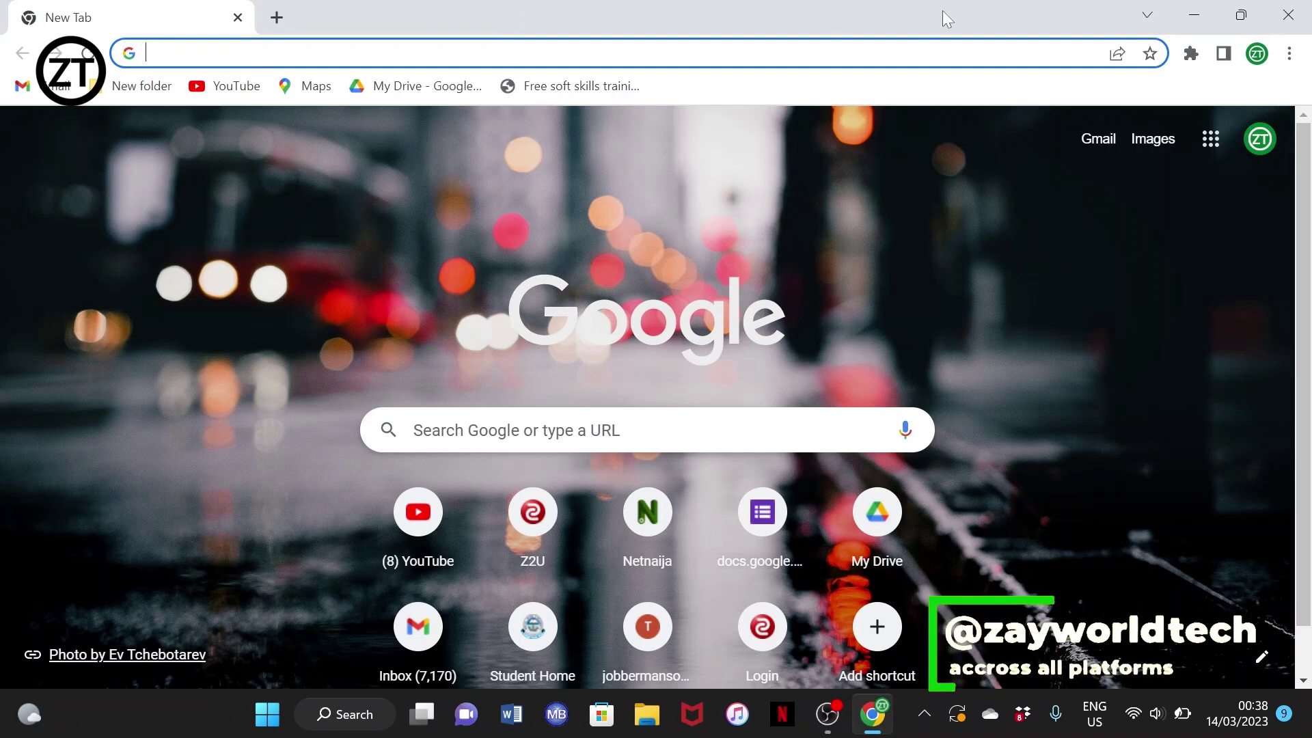
left_click(1212, 147)
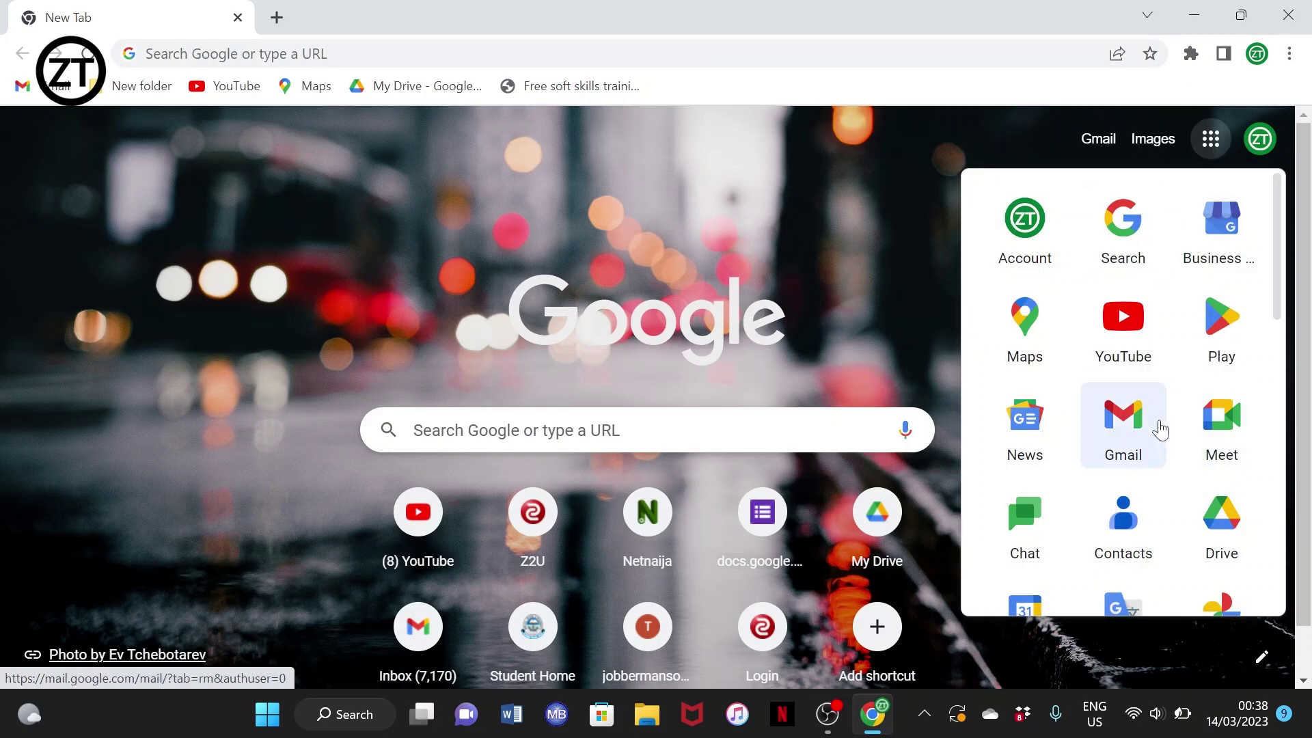
scroll(1160, 428, "down", 2)
scroll(1160, 428, "down", 10)
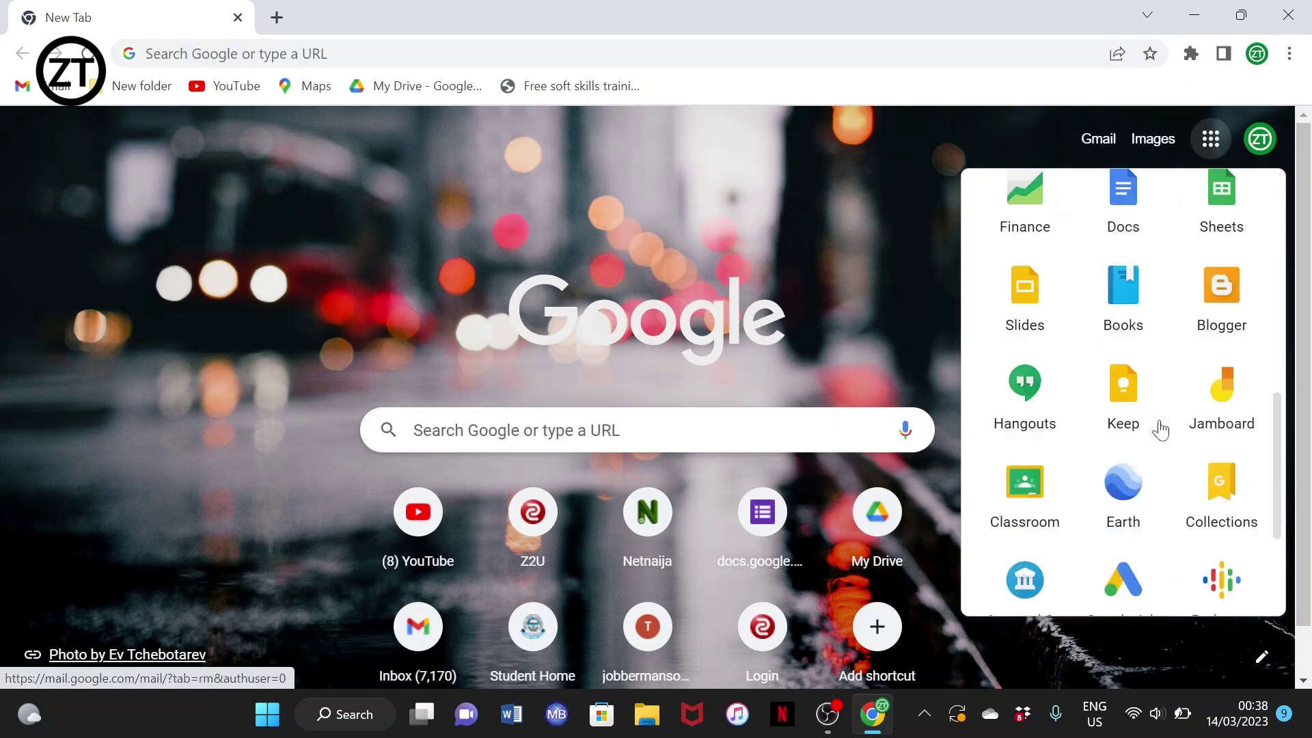
scroll(1160, 429, "up", 12)
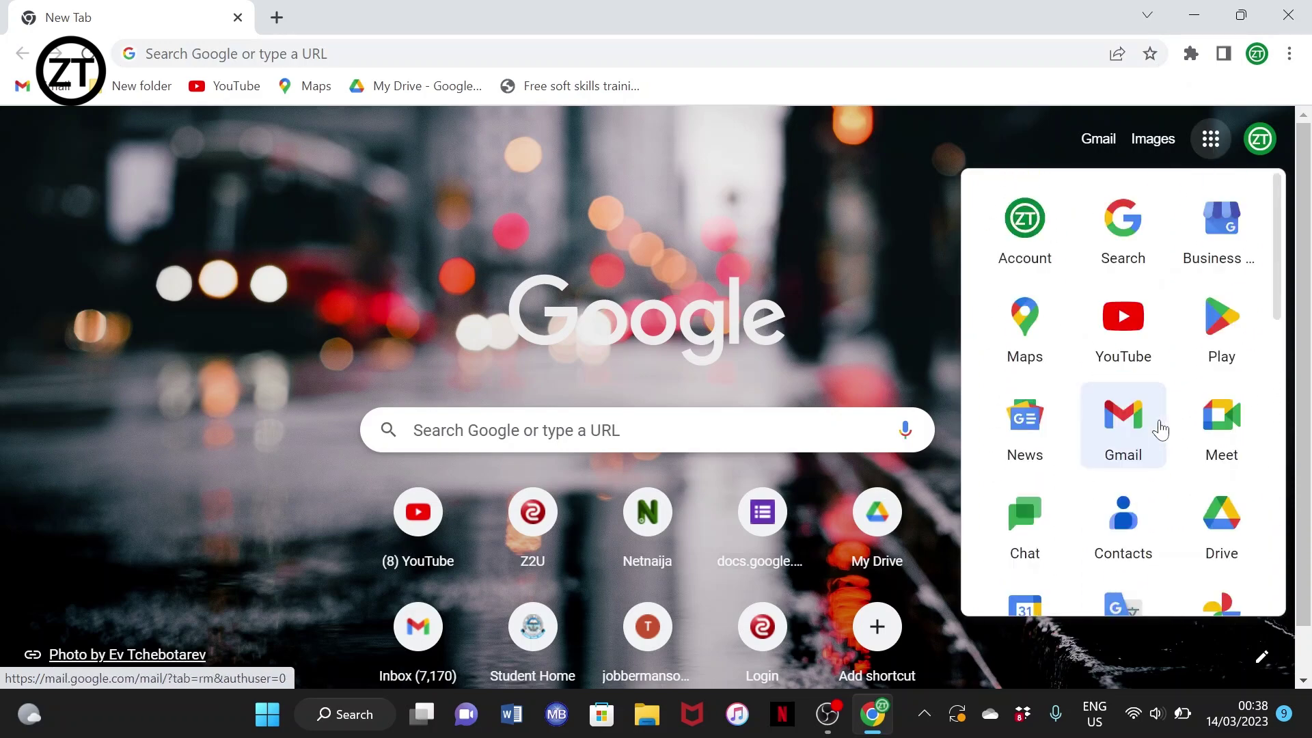
scroll(1160, 430, "down", 10)
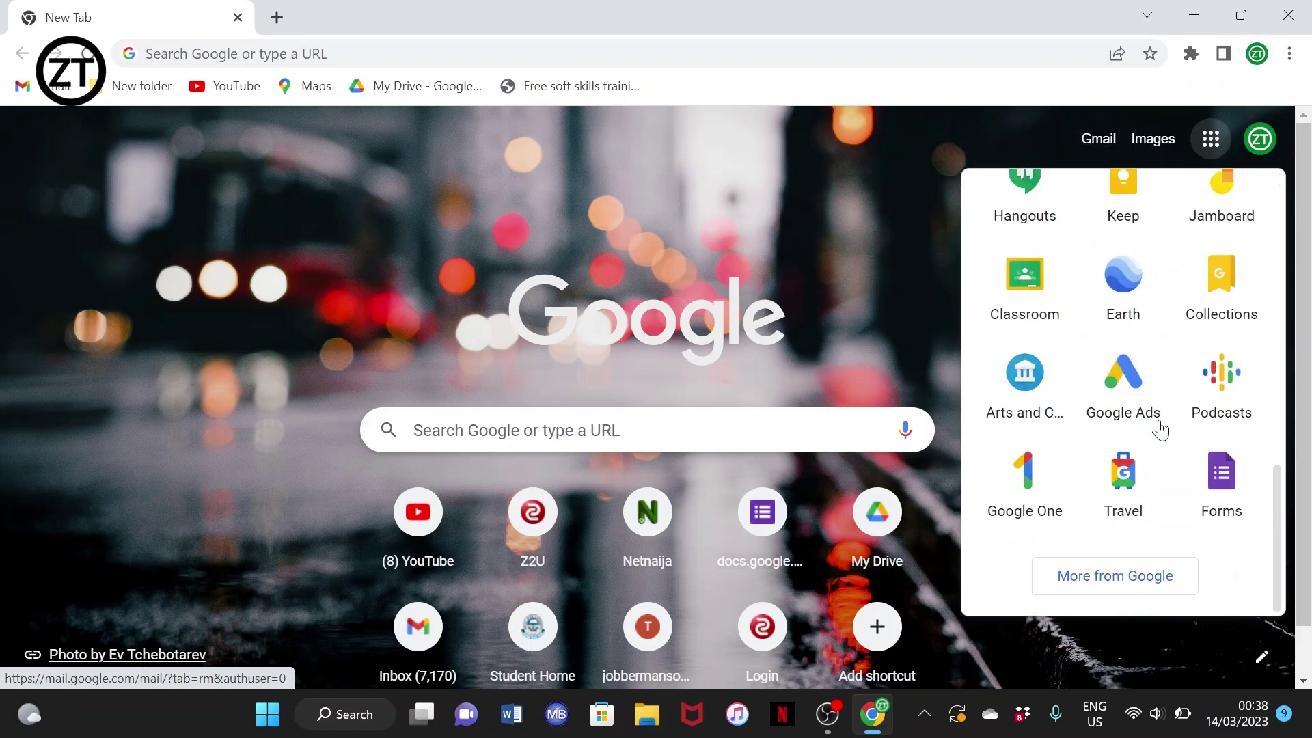
left_click(1220, 497)
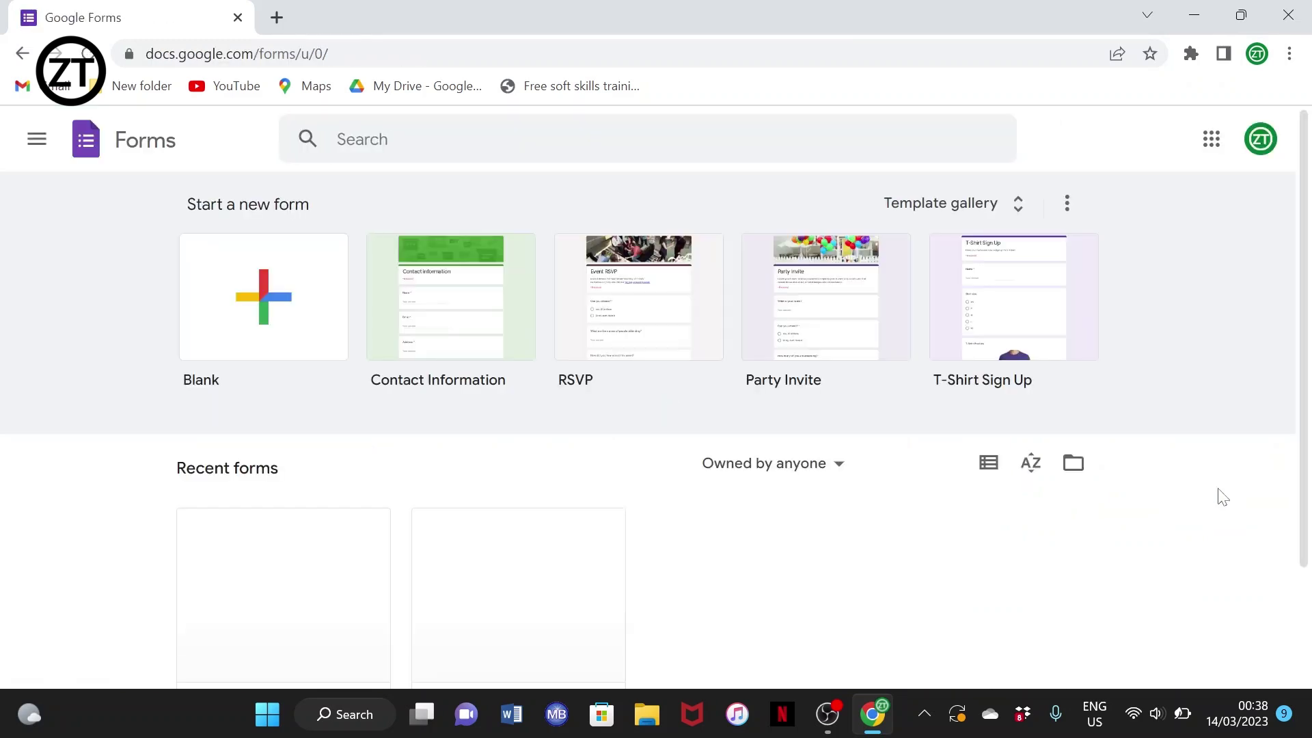
Create a form from the Contact Information template, look through its questions, and return to the Forms home page.
scroll(597, 487, "down", 2)
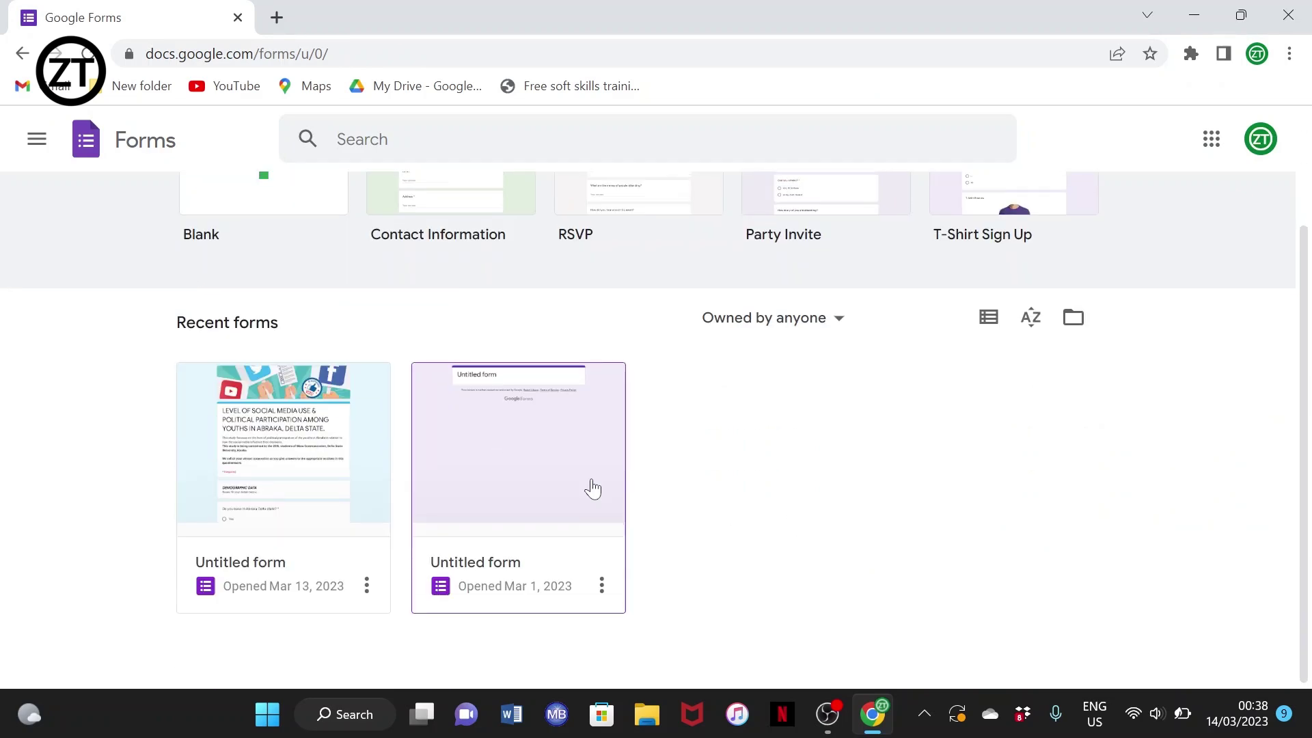
scroll(592, 489, "up", 2)
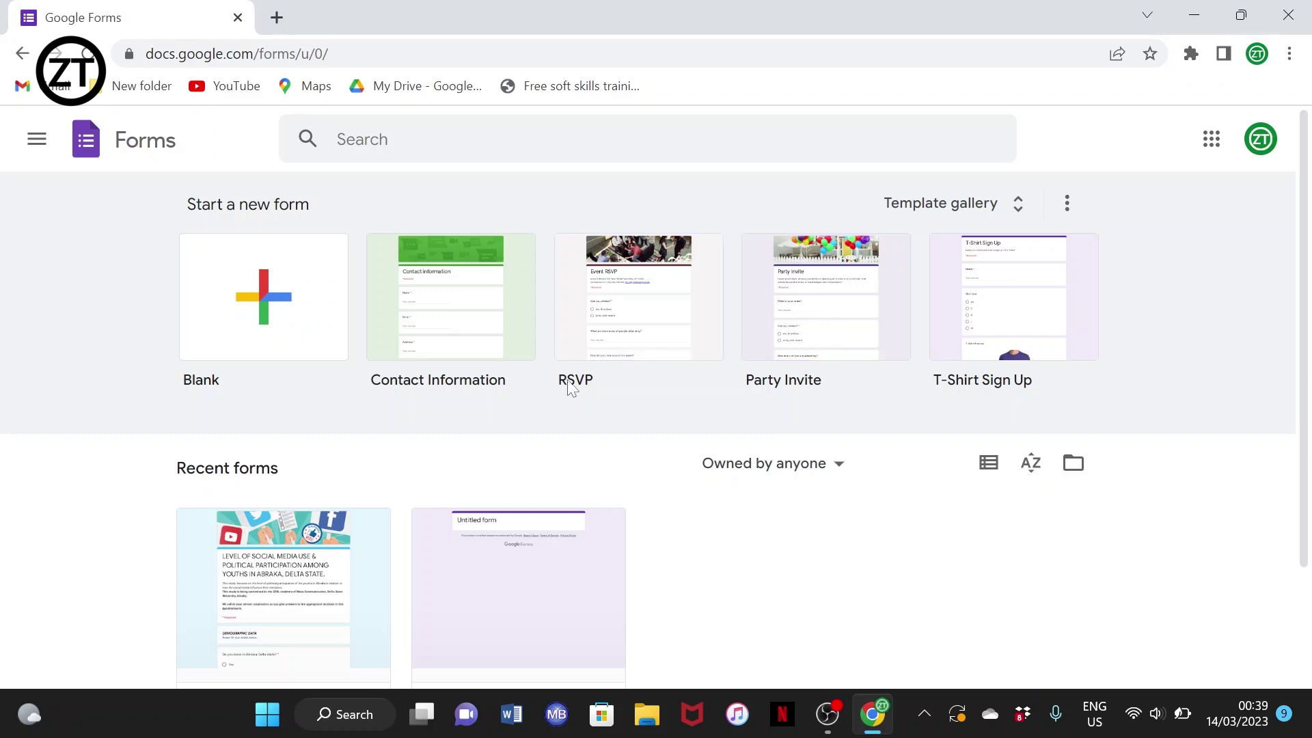
left_click(471, 321)
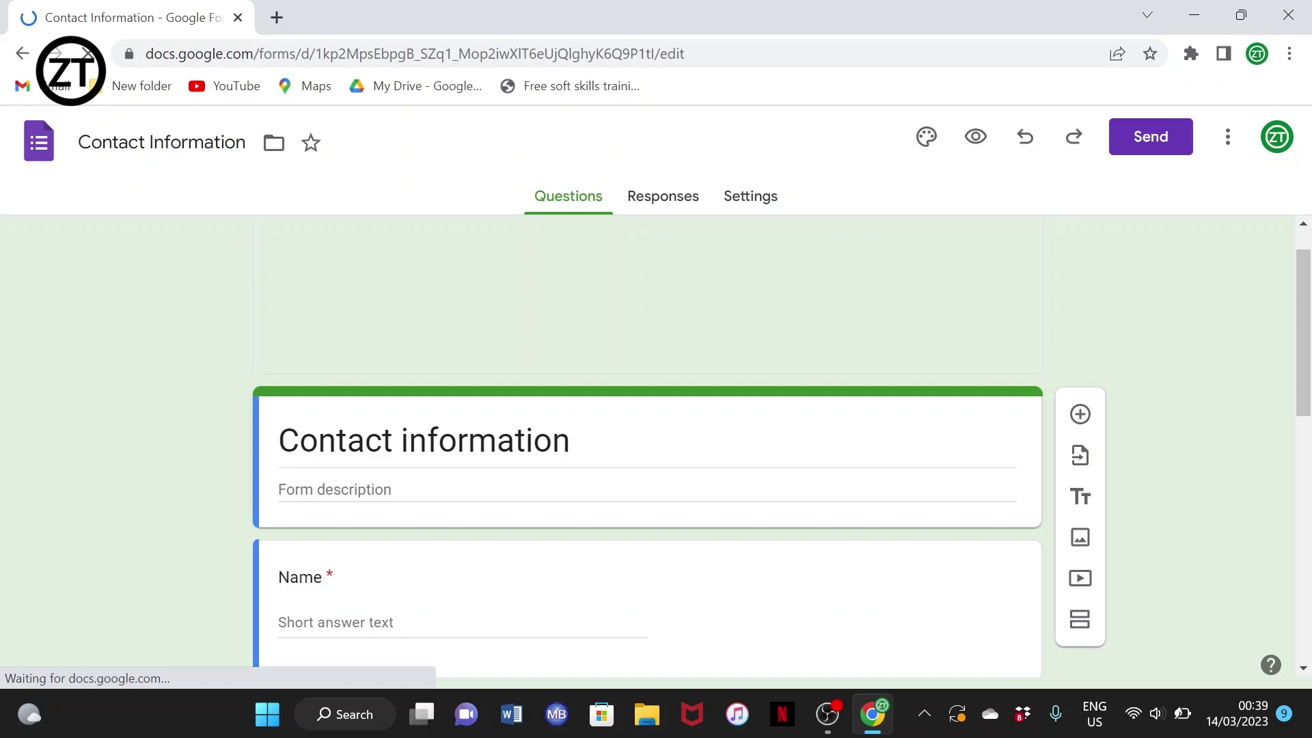
scroll(568, 439, "down", 10)
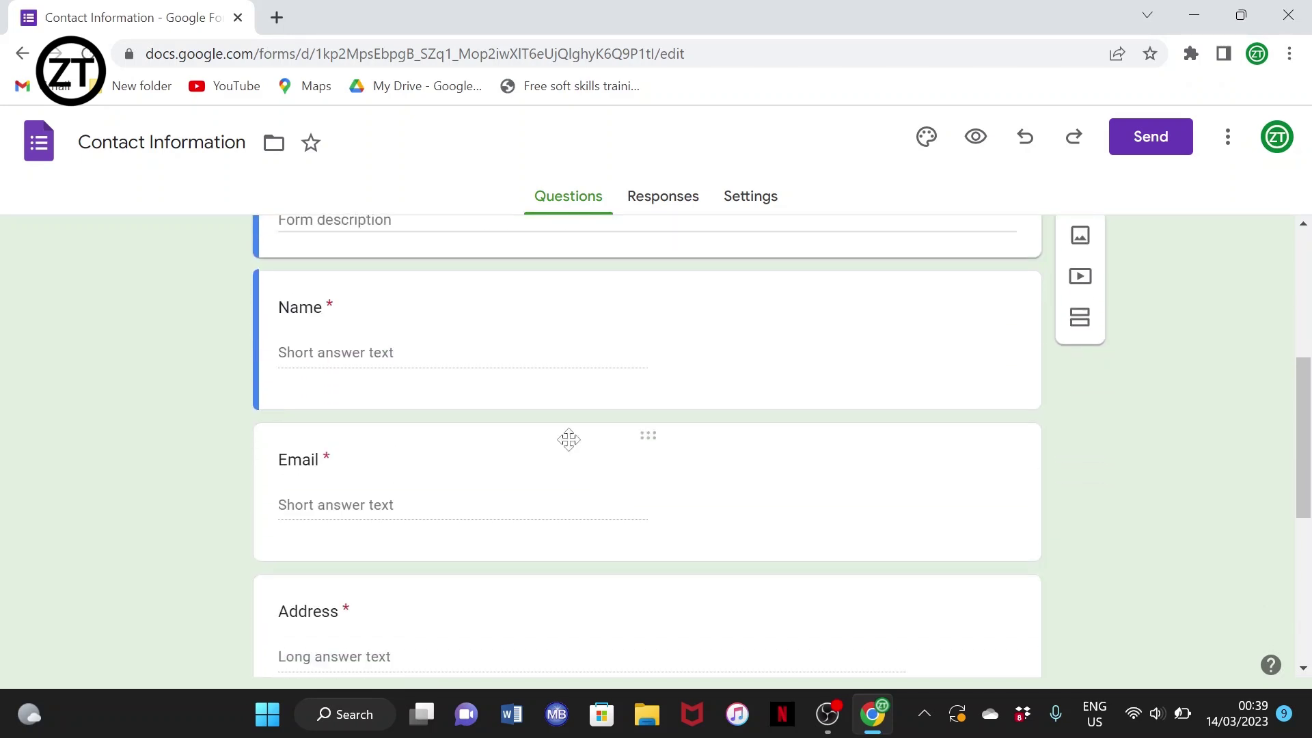
scroll(573, 447, "up", 10)
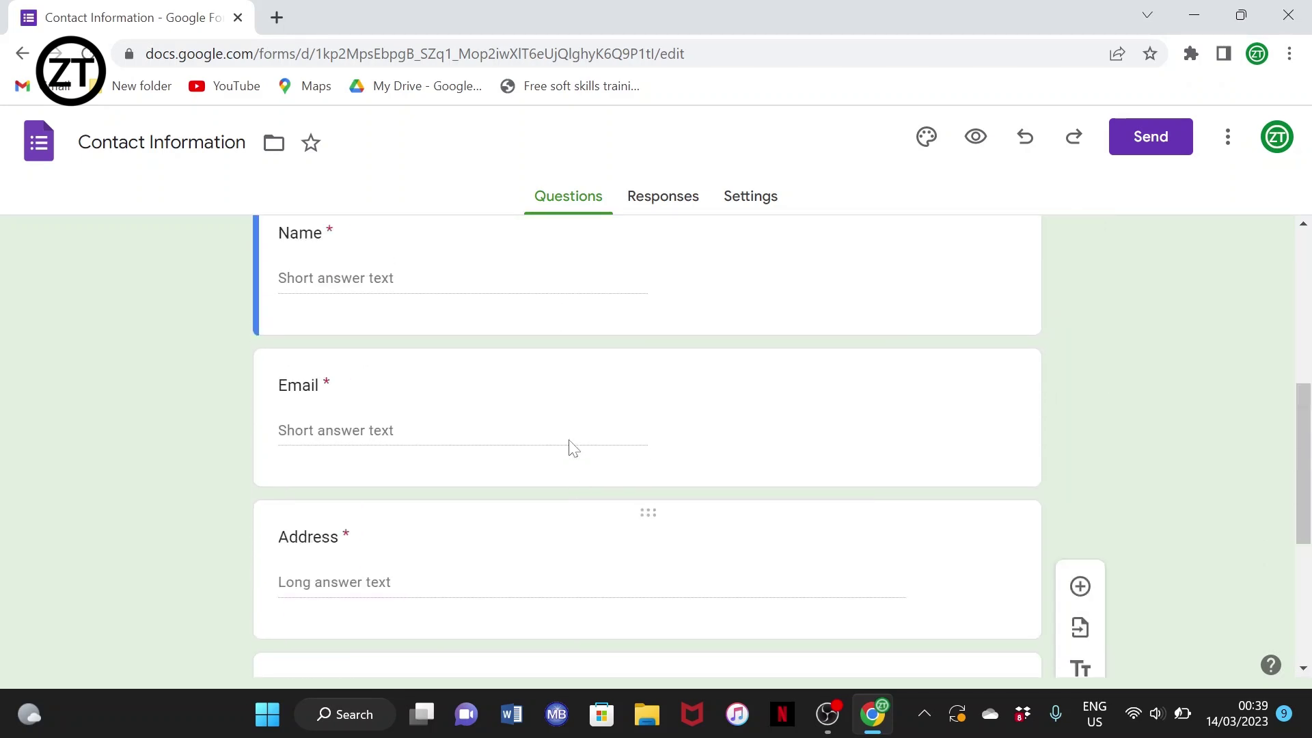
scroll(379, 404, "left", 5)
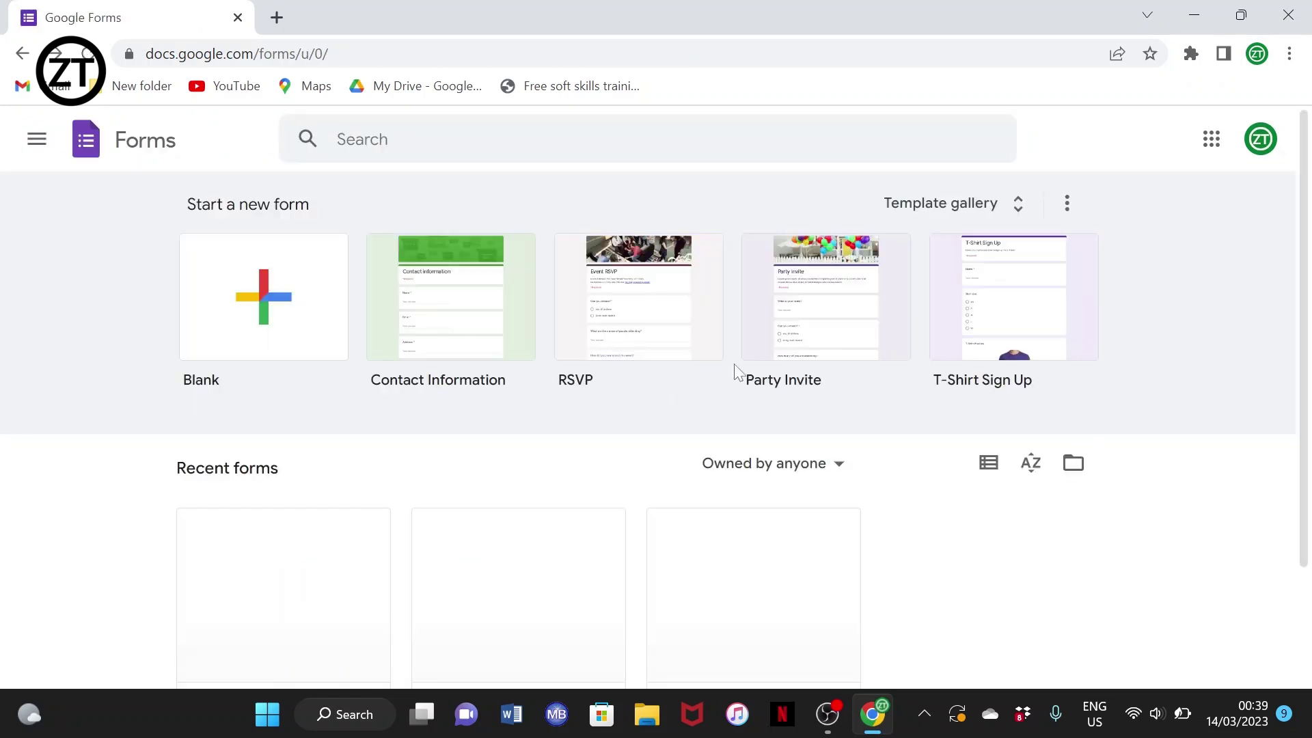
scroll(281, 533, "down", 1)
scroll(286, 535, "down", 1)
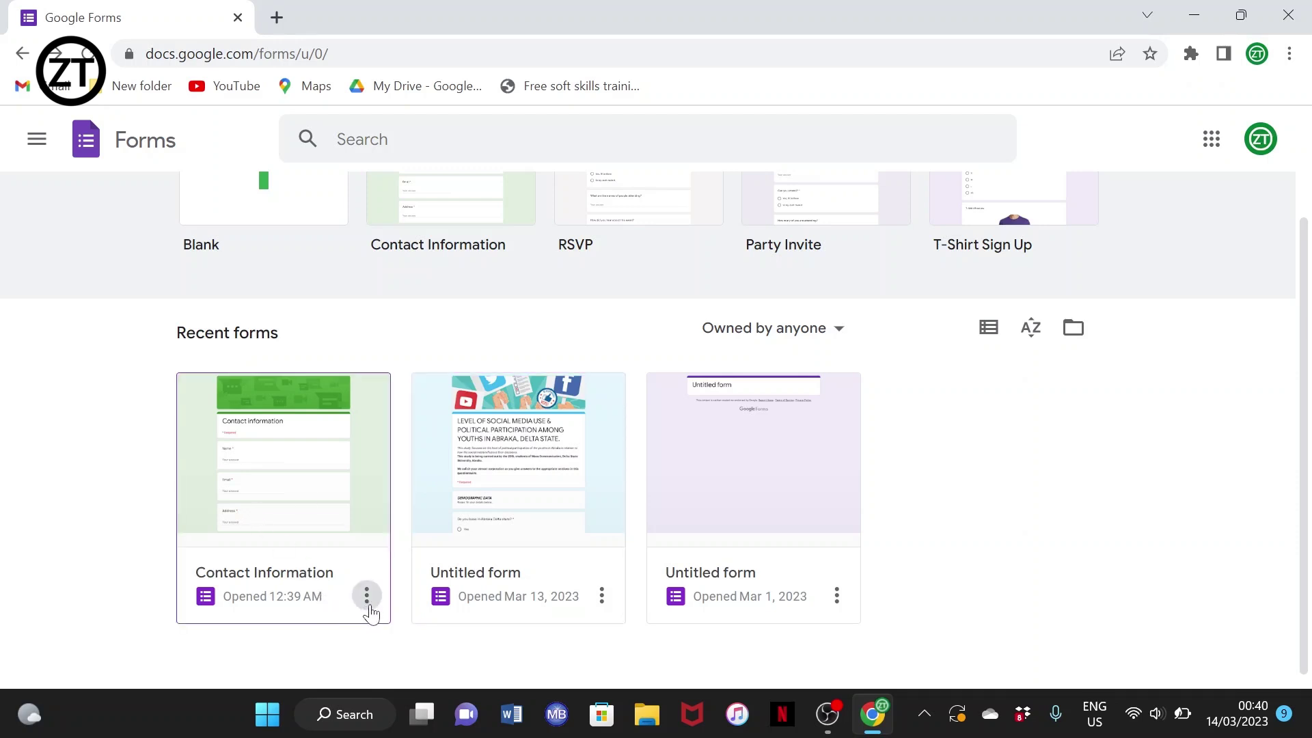
scroll(306, 509, "up", 2)
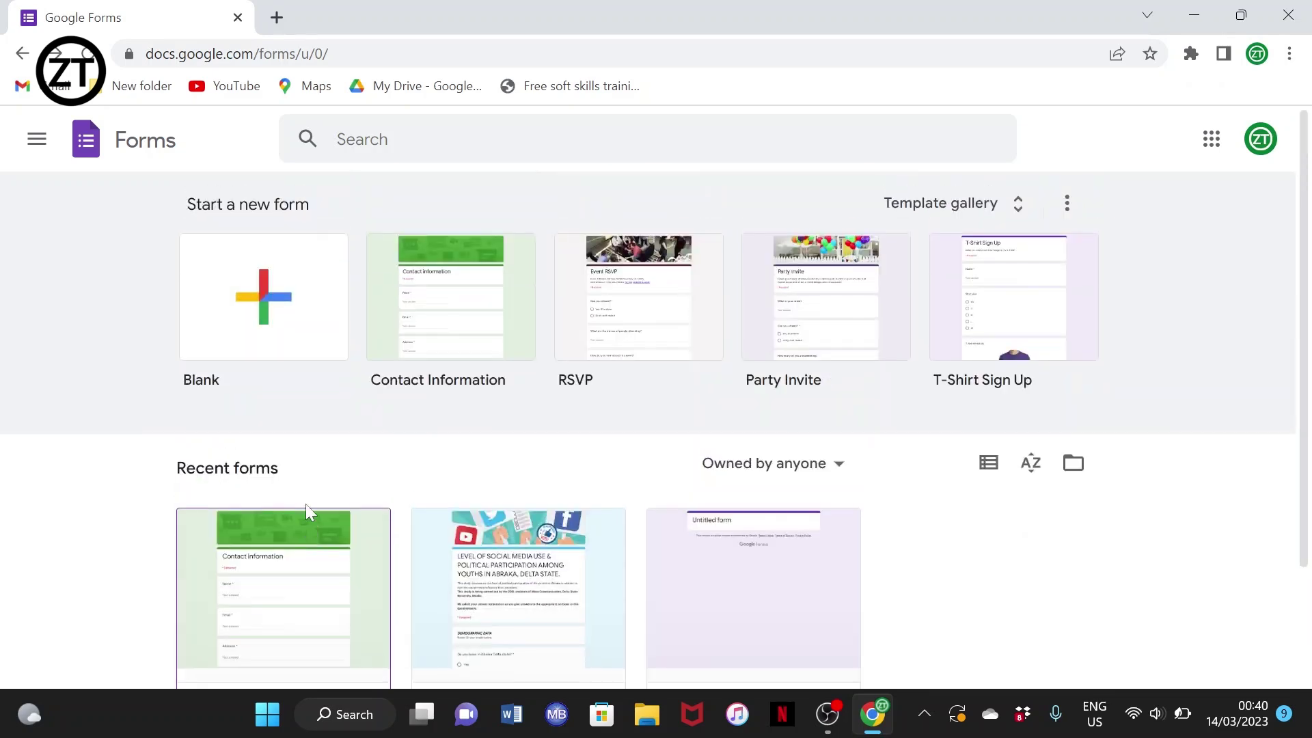
scroll(306, 503, "down", 2)
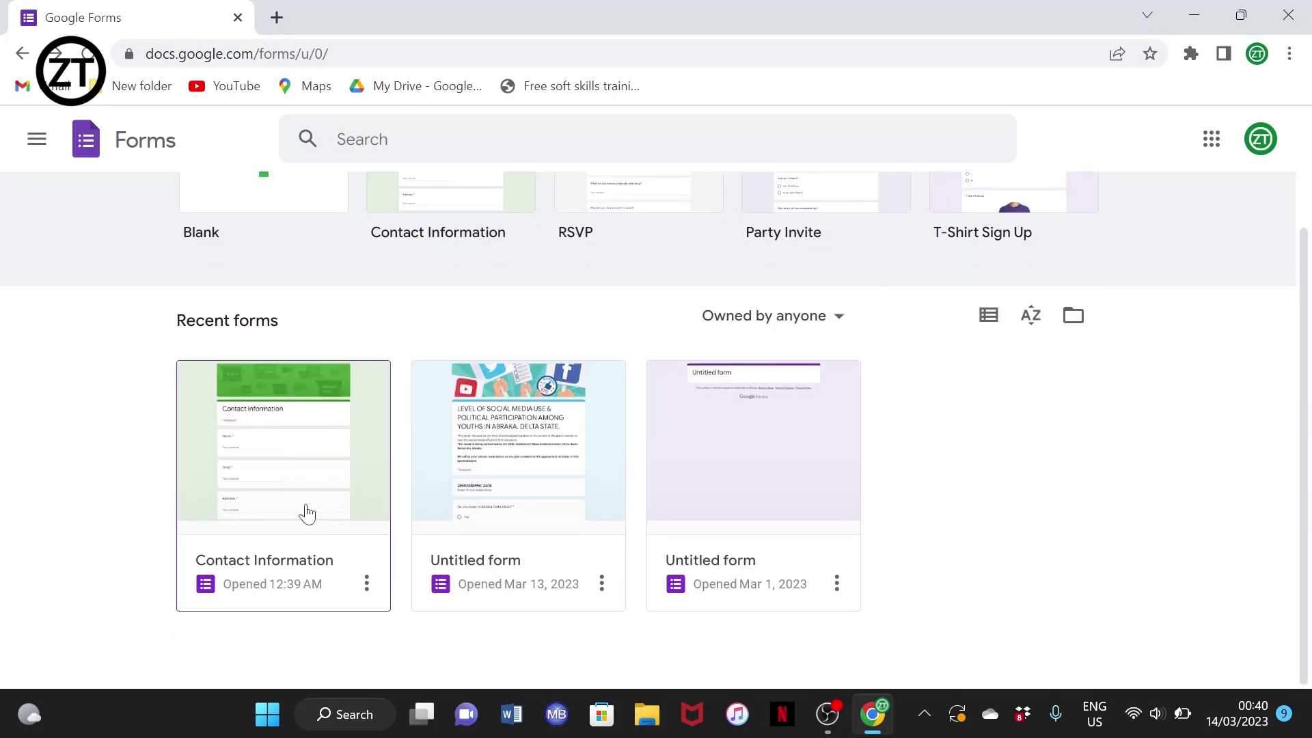
scroll(436, 464, "up", 2)
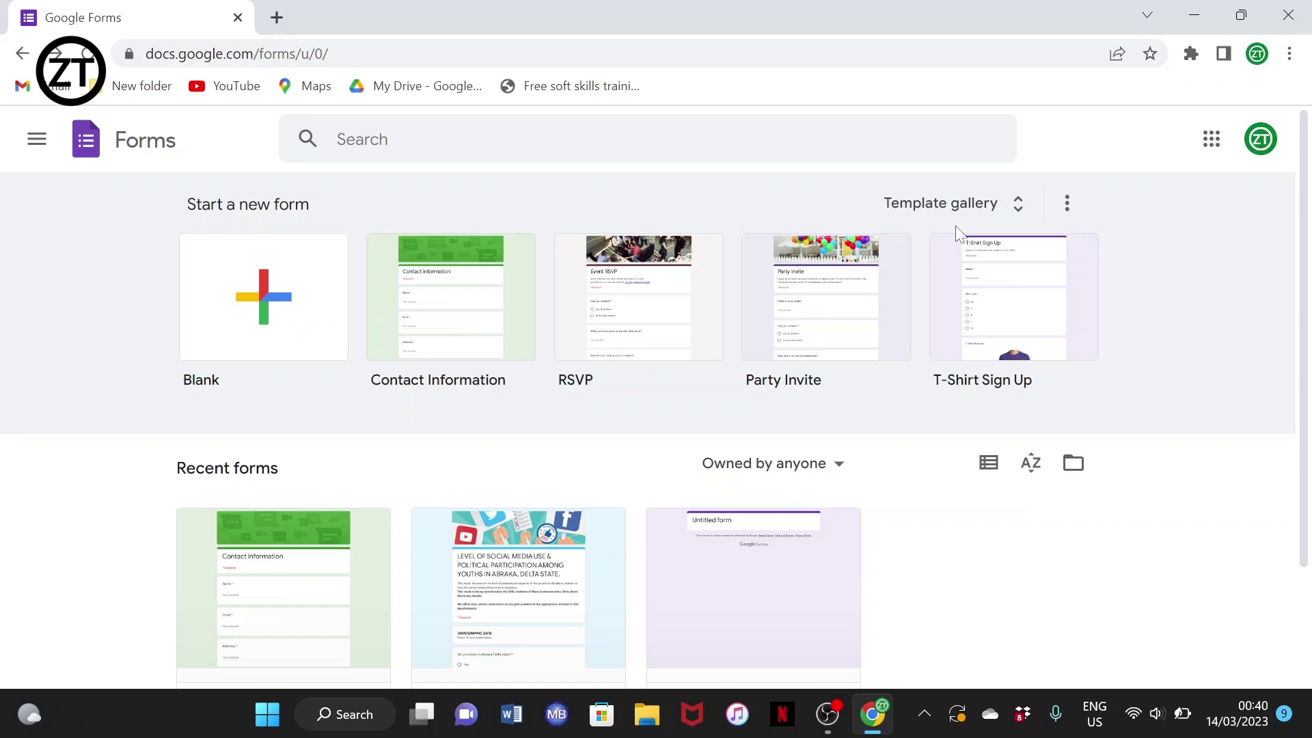
Browse the full template gallery and create a form from the T-Shirt Sign Up template in the Personal section.
left_click(1018, 204)
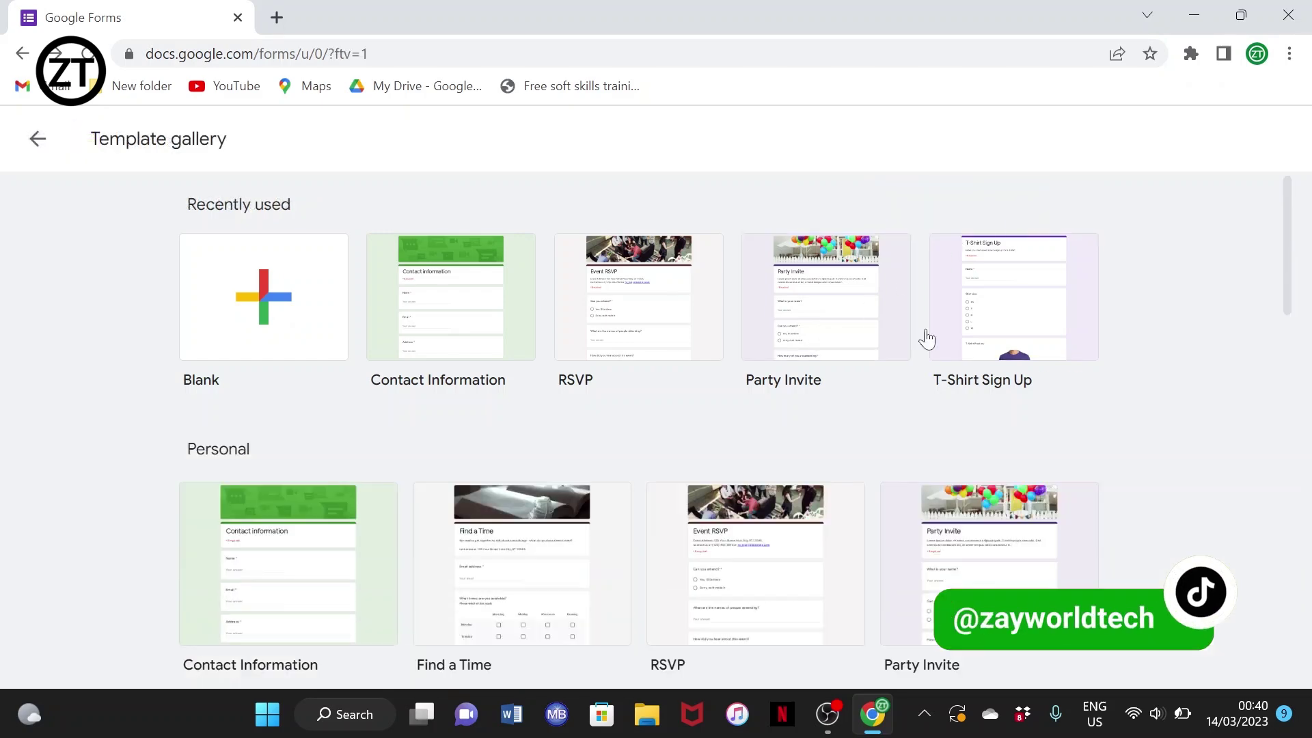
scroll(831, 437, "down", 5)
scroll(831, 430, "up", 2)
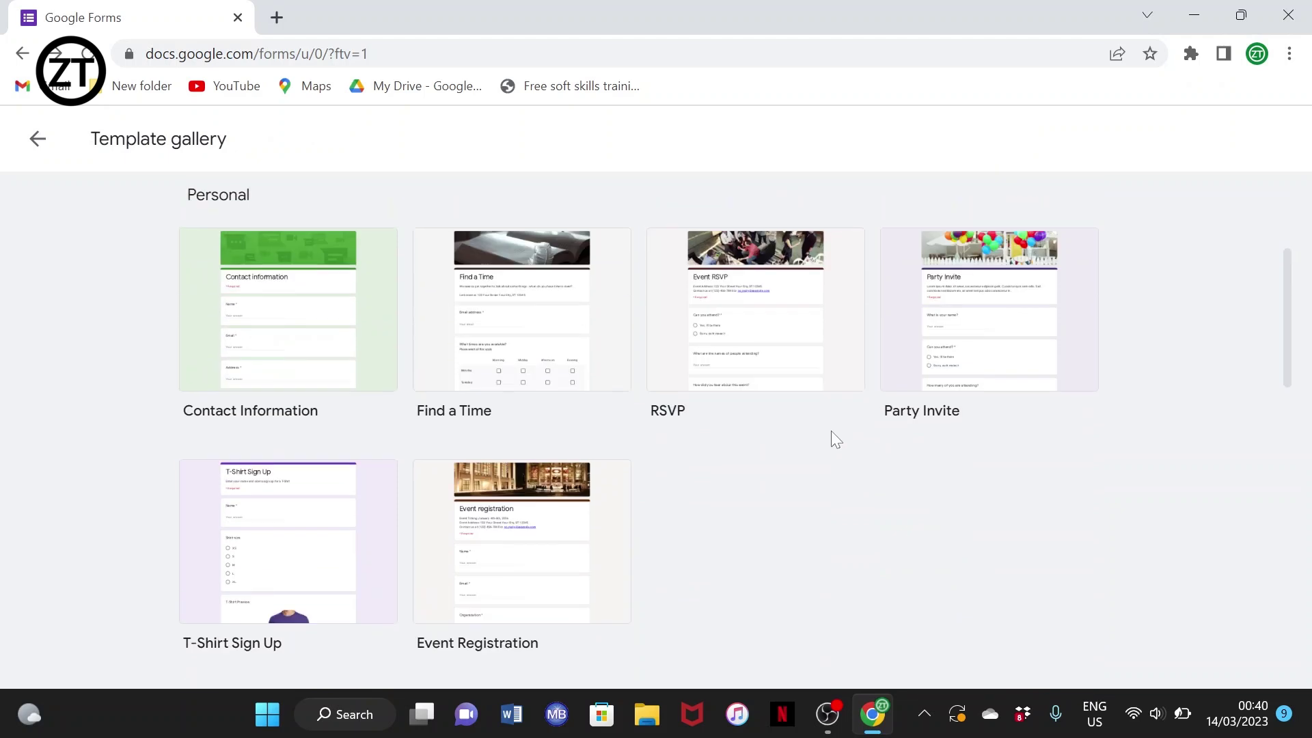
scroll(476, 360, "up", 3)
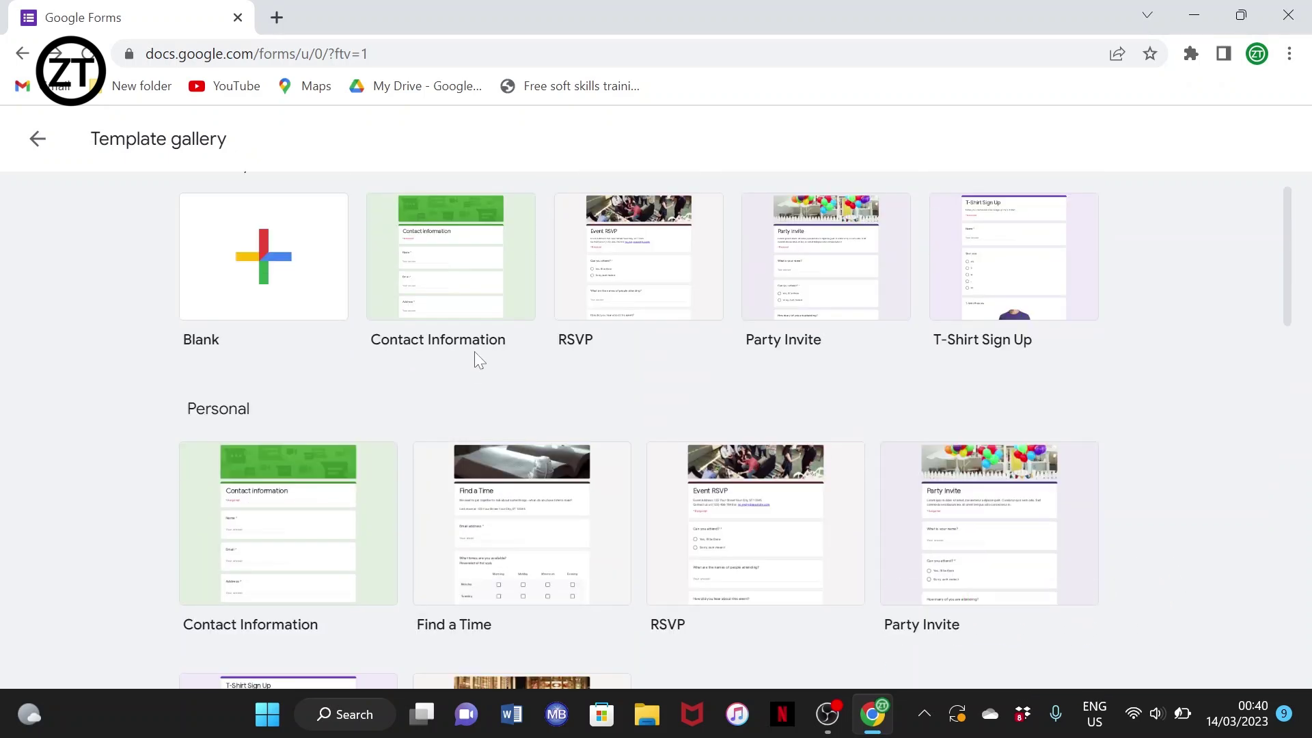
scroll(475, 352, "down", 4)
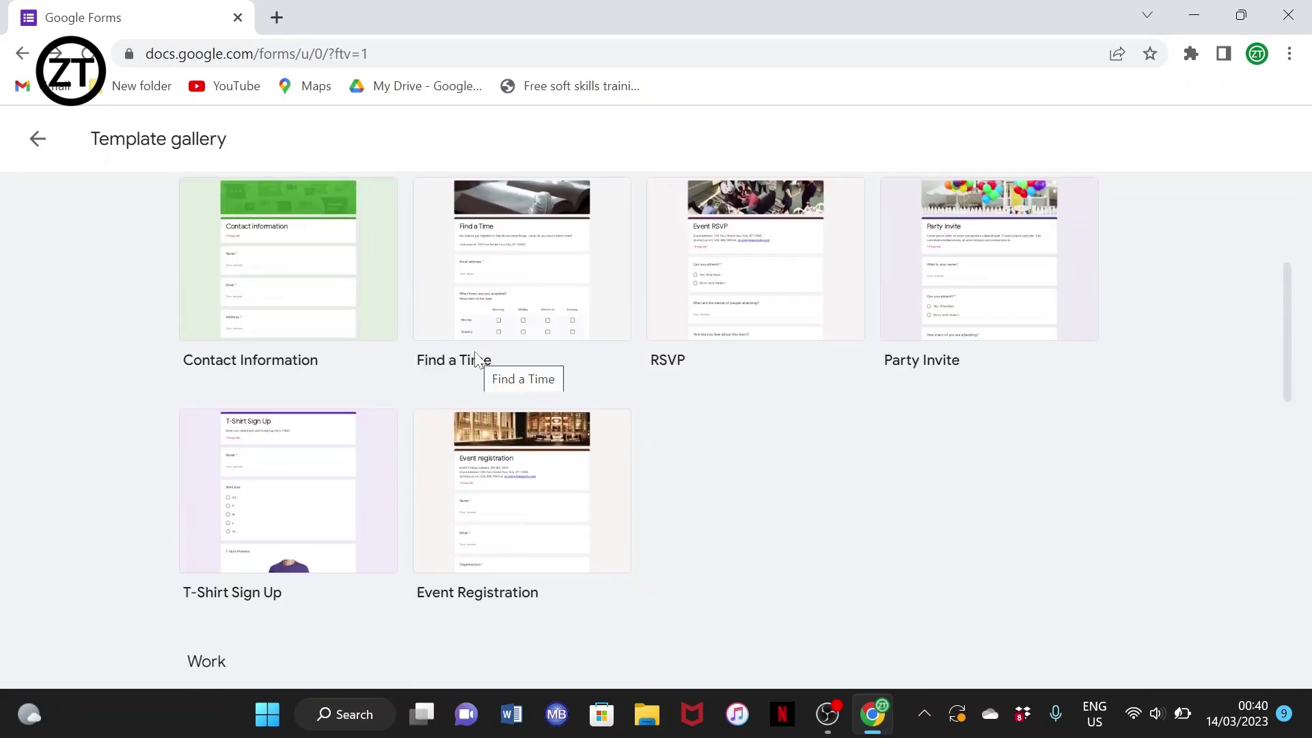
left_click(286, 506)
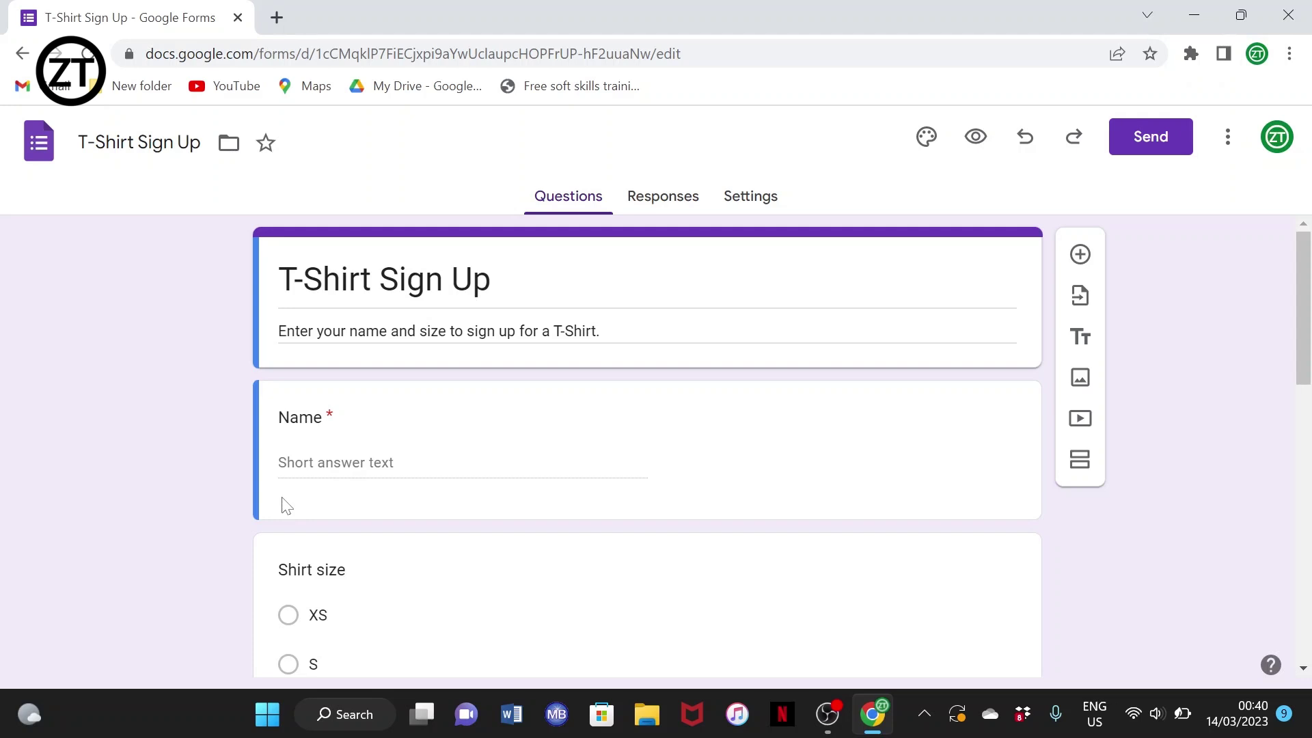
Review the T-Shirt Sign Up form's content, from the title, name and shirt size questions to the shirt preview and comments question.
scroll(284, 506, "down", 4)
scroll(284, 506, "up", 2)
scroll(283, 505, "down", 10)
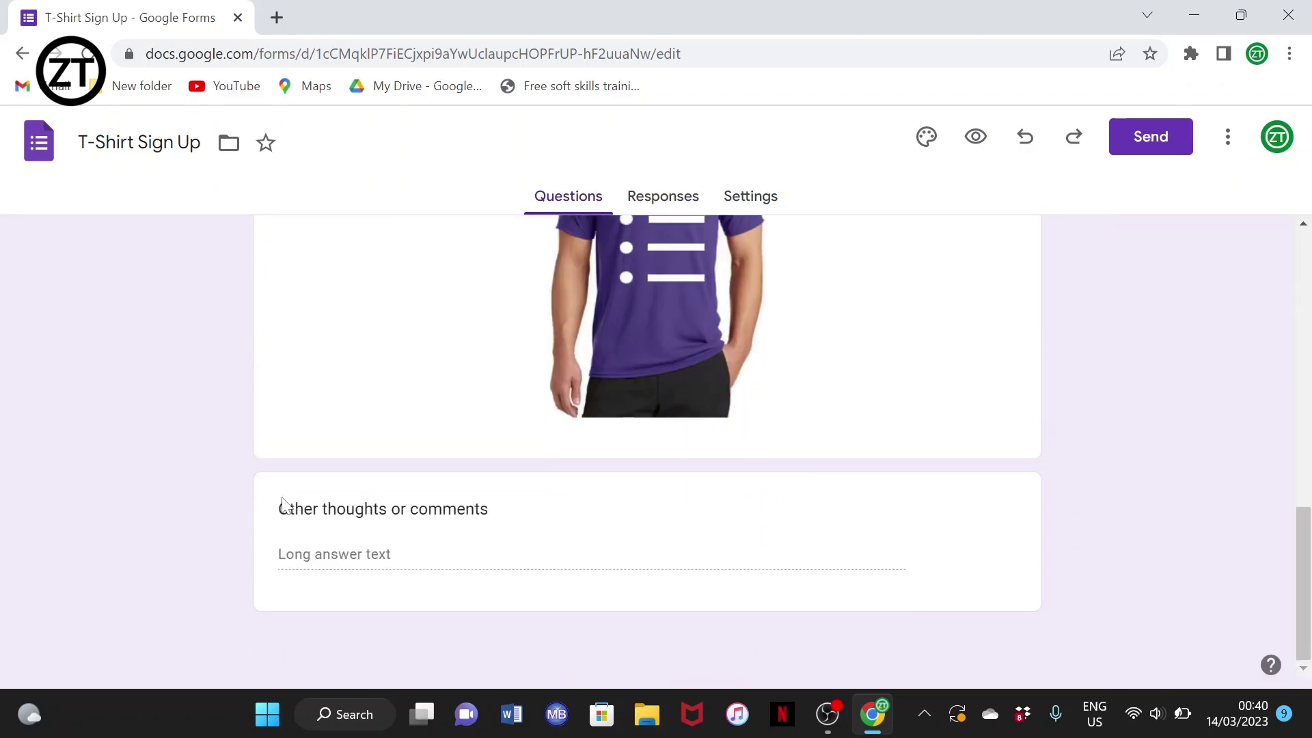
scroll(284, 506, "up", 3)
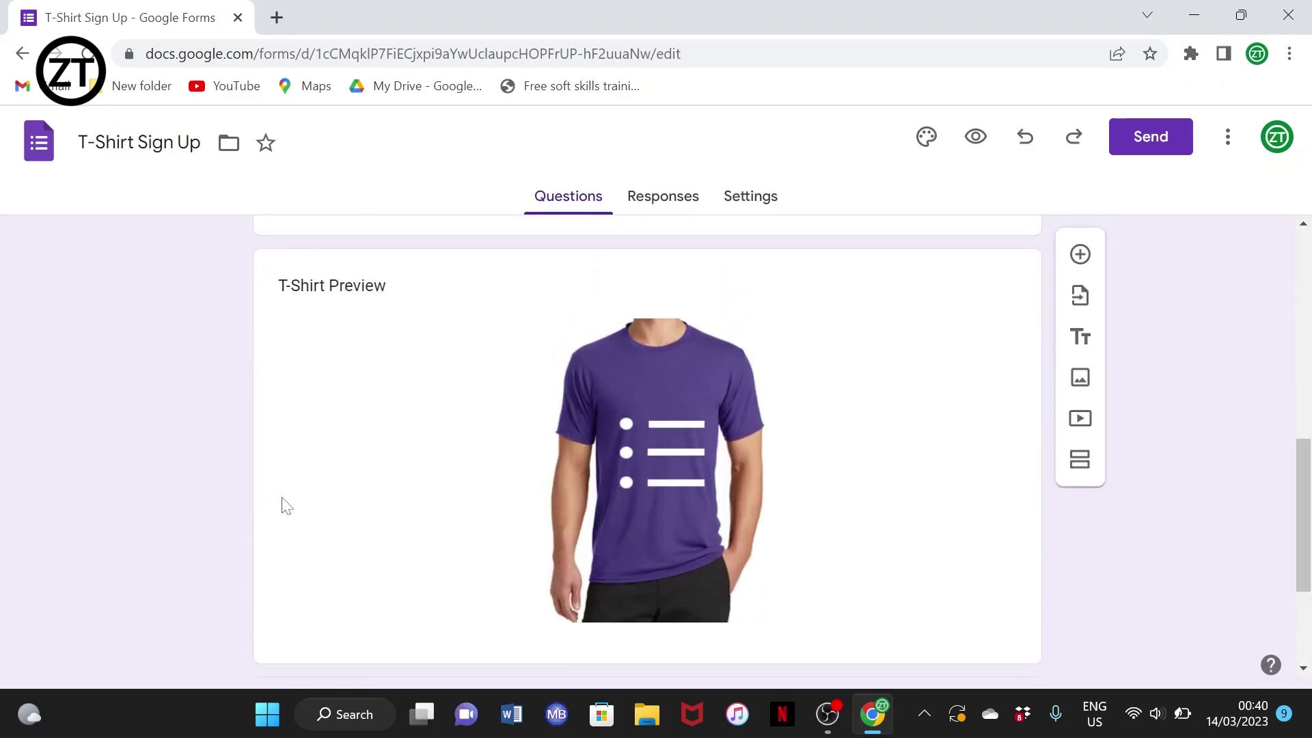
scroll(284, 506, "down", 3)
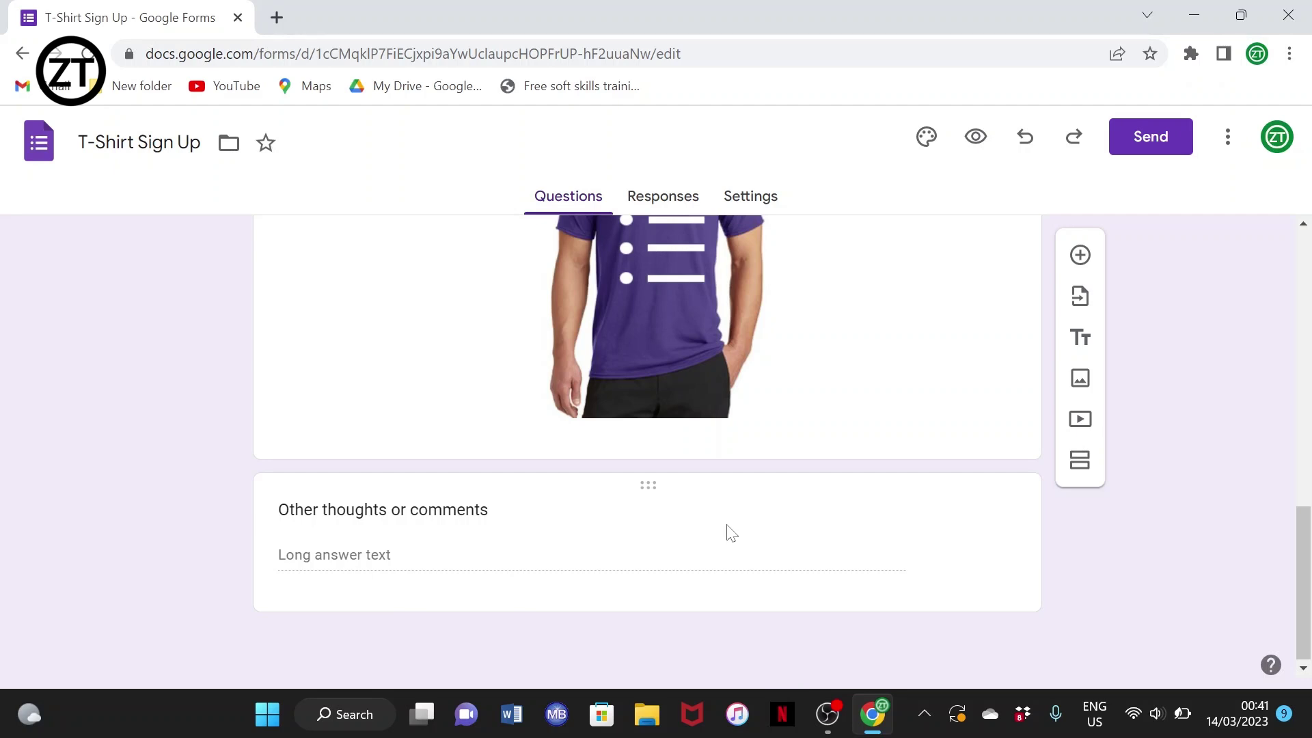
scroll(730, 533, "up", 15)
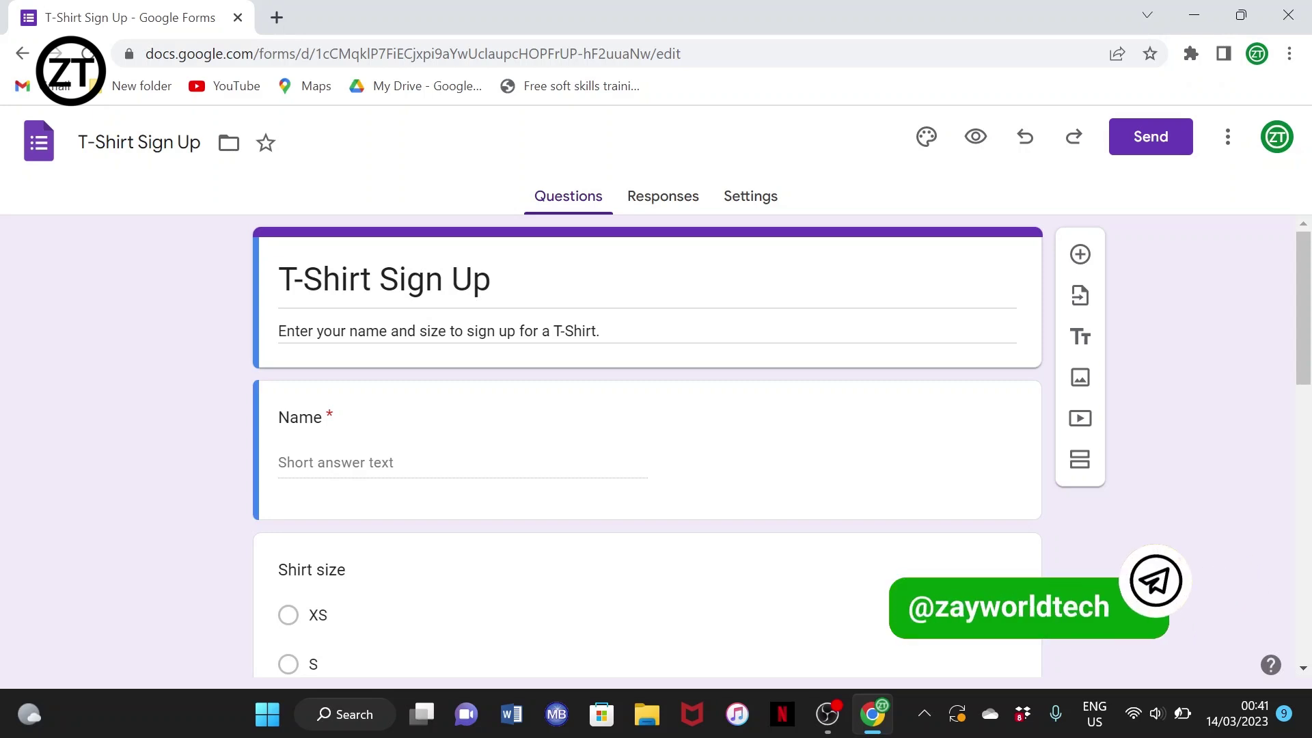
scroll(622, 387, "down", 7)
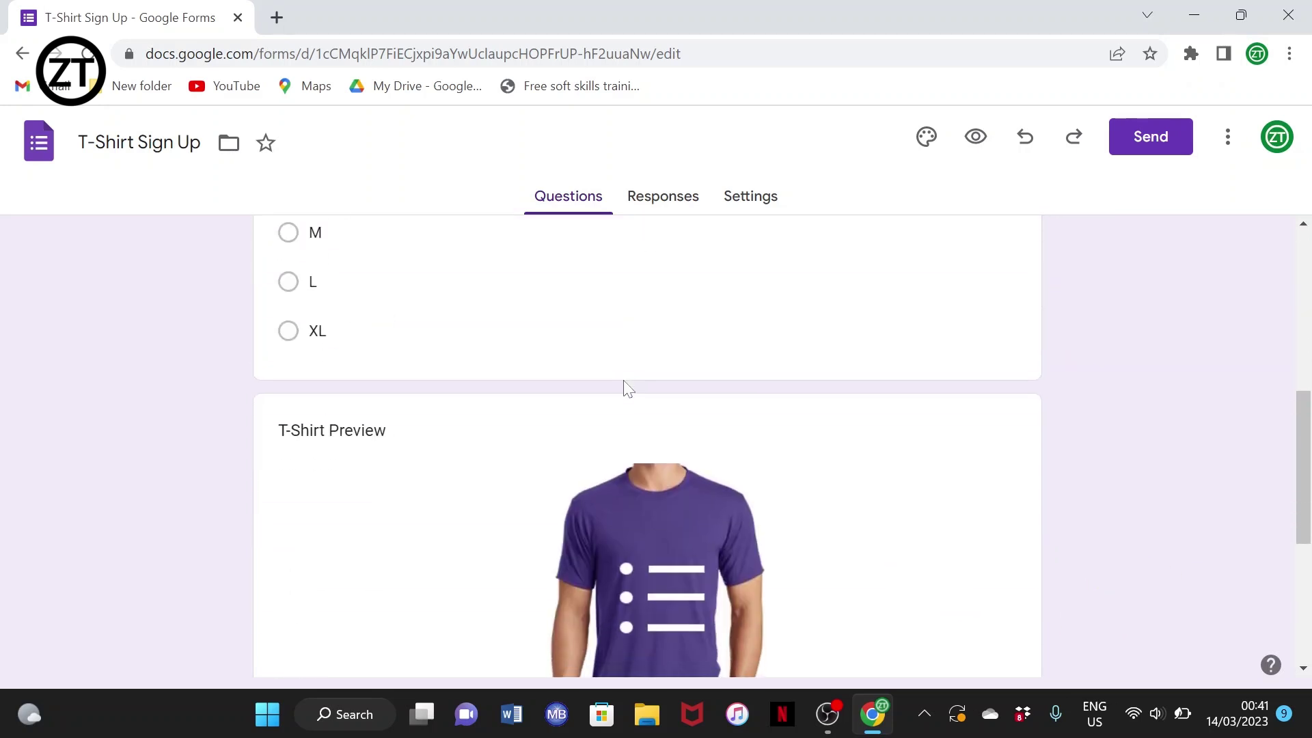
scroll(621, 384, "up", 4)
scroll(624, 387, "down", 2)
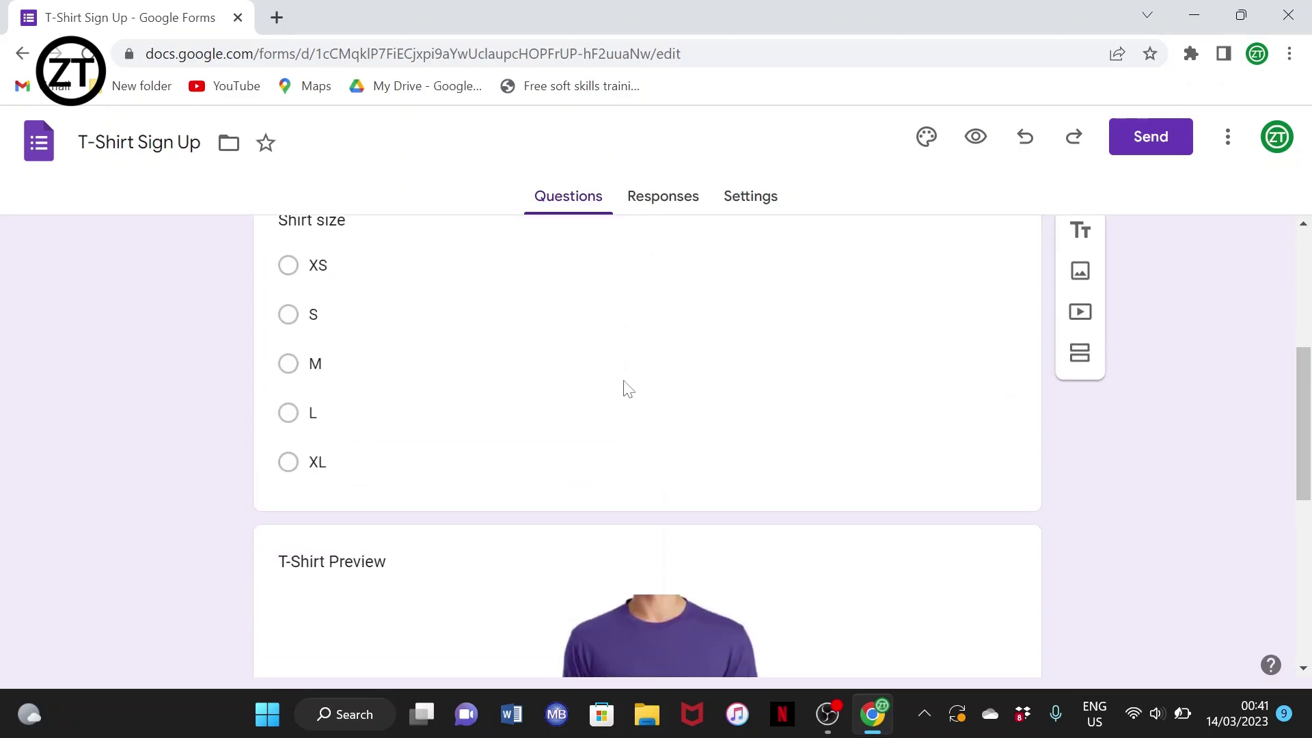
scroll(624, 386, "up", 2)
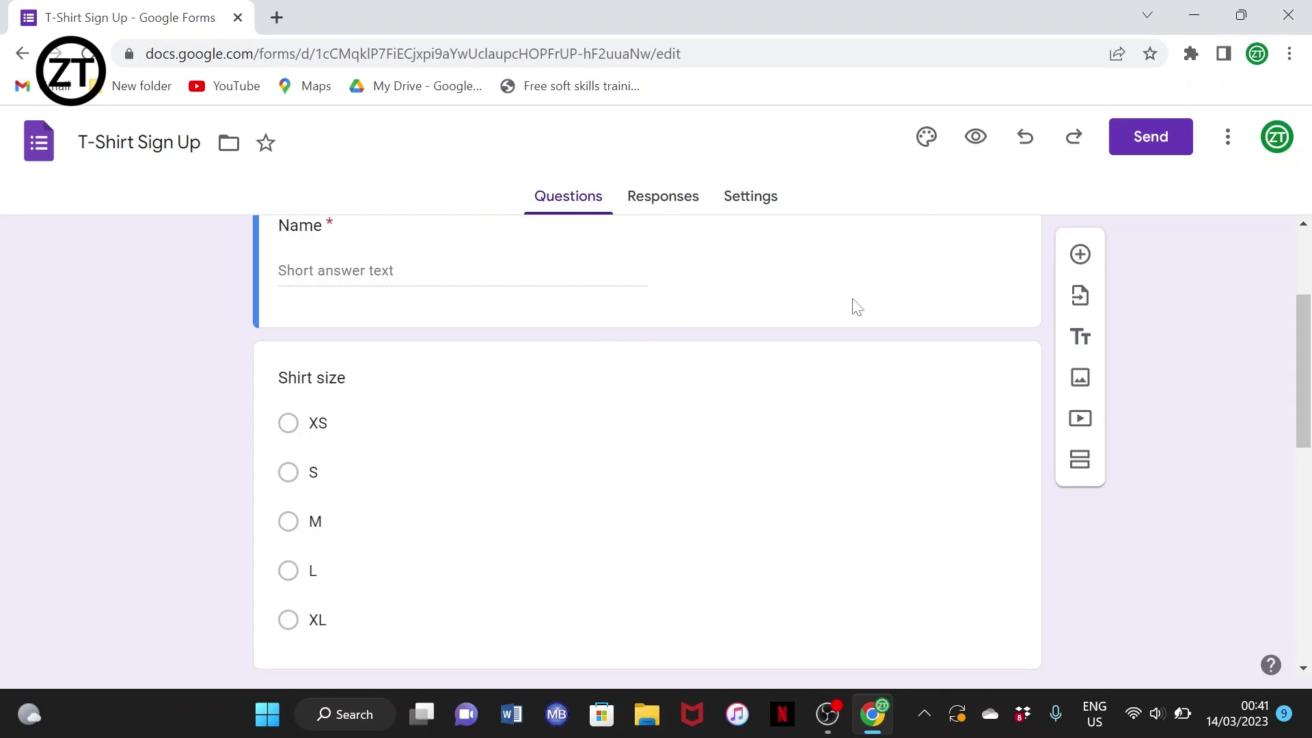
scroll(514, 304, "up", 3)
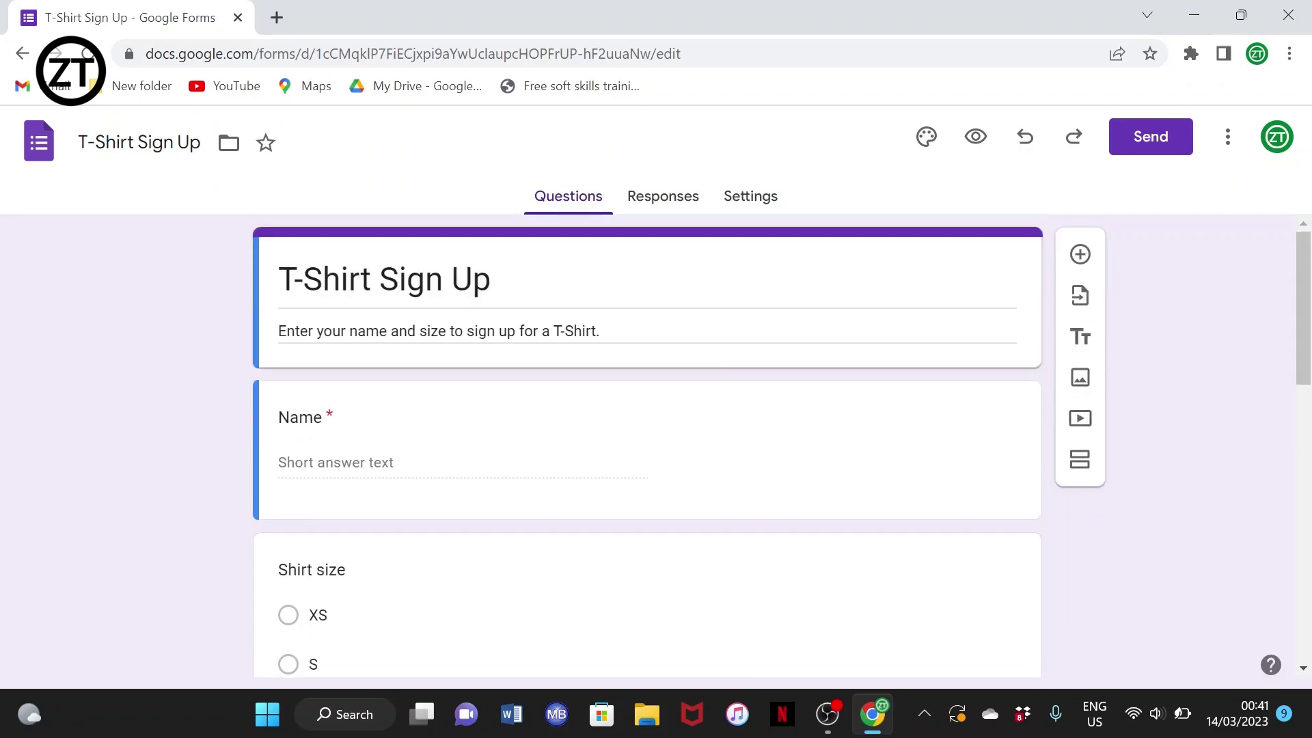
scroll(509, 302, "down", 6)
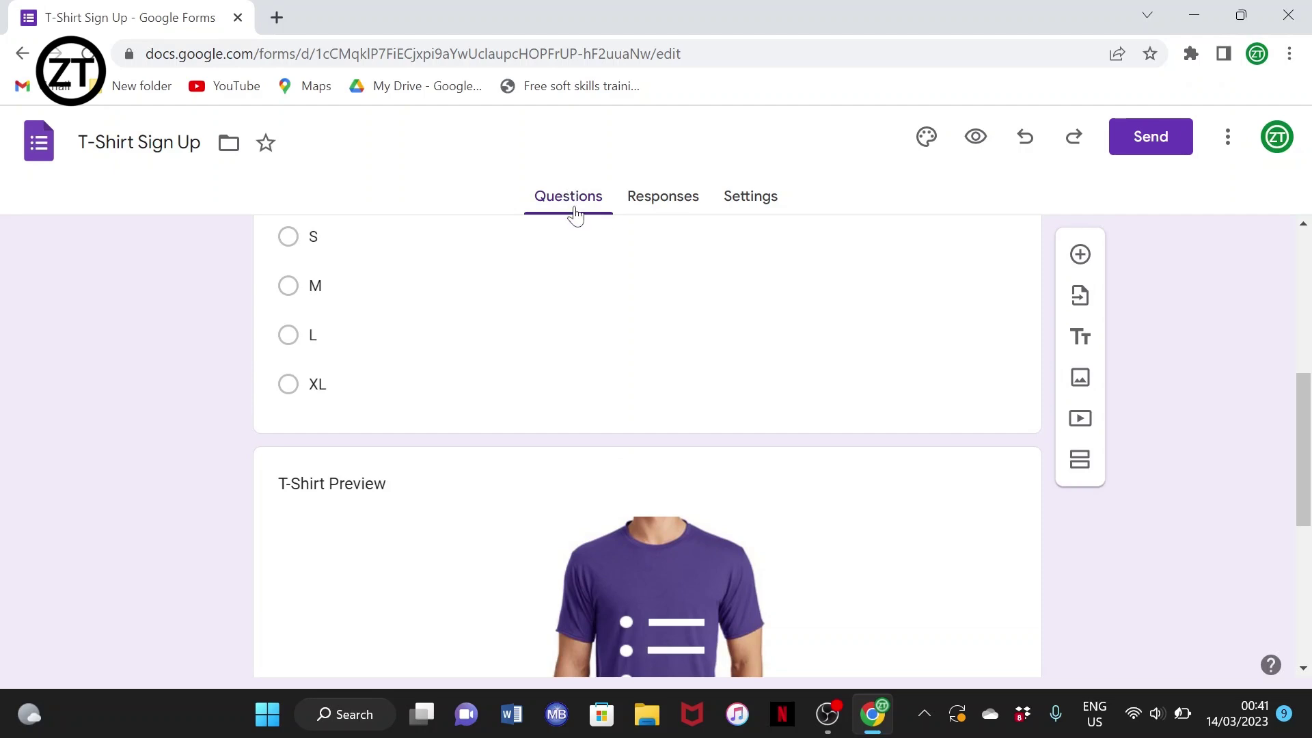
Turn off accepting responses for the T-Shirt Sign Up form and open its message for respondents for editing.
left_click(668, 203)
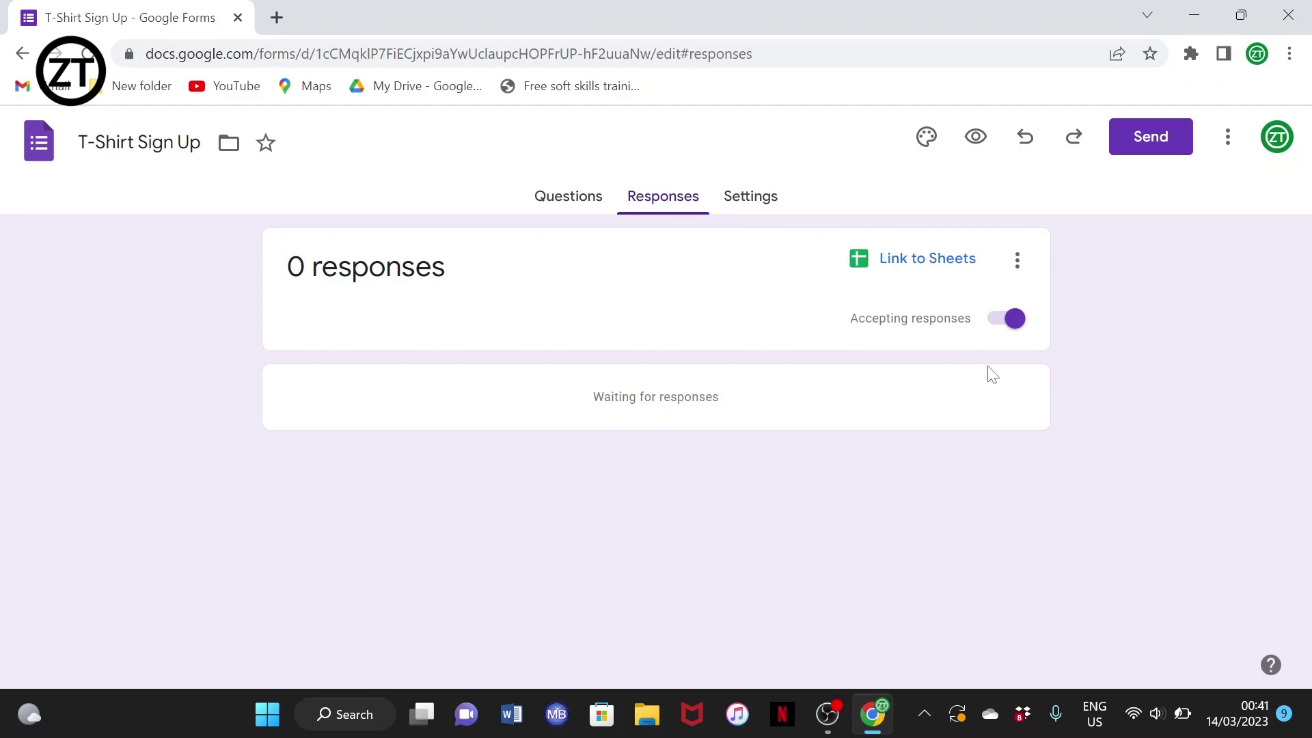
left_click(1012, 327)
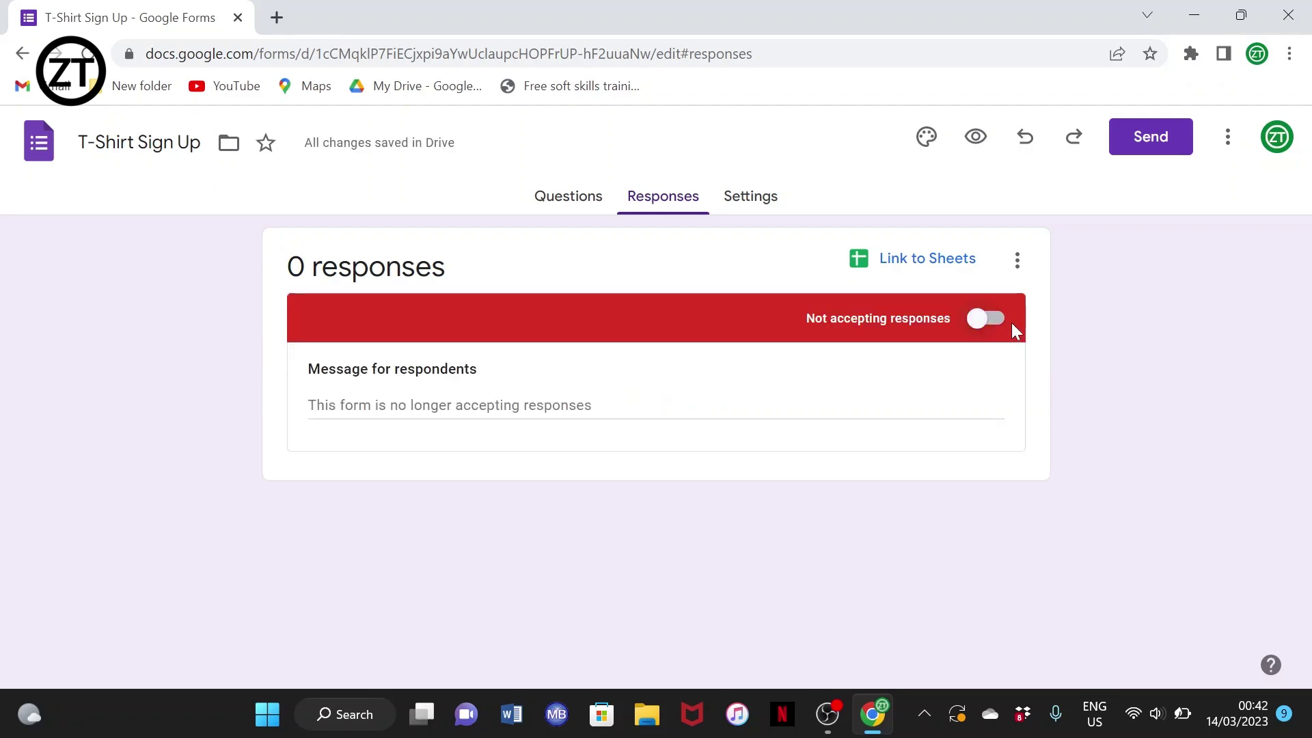
left_click(982, 320)
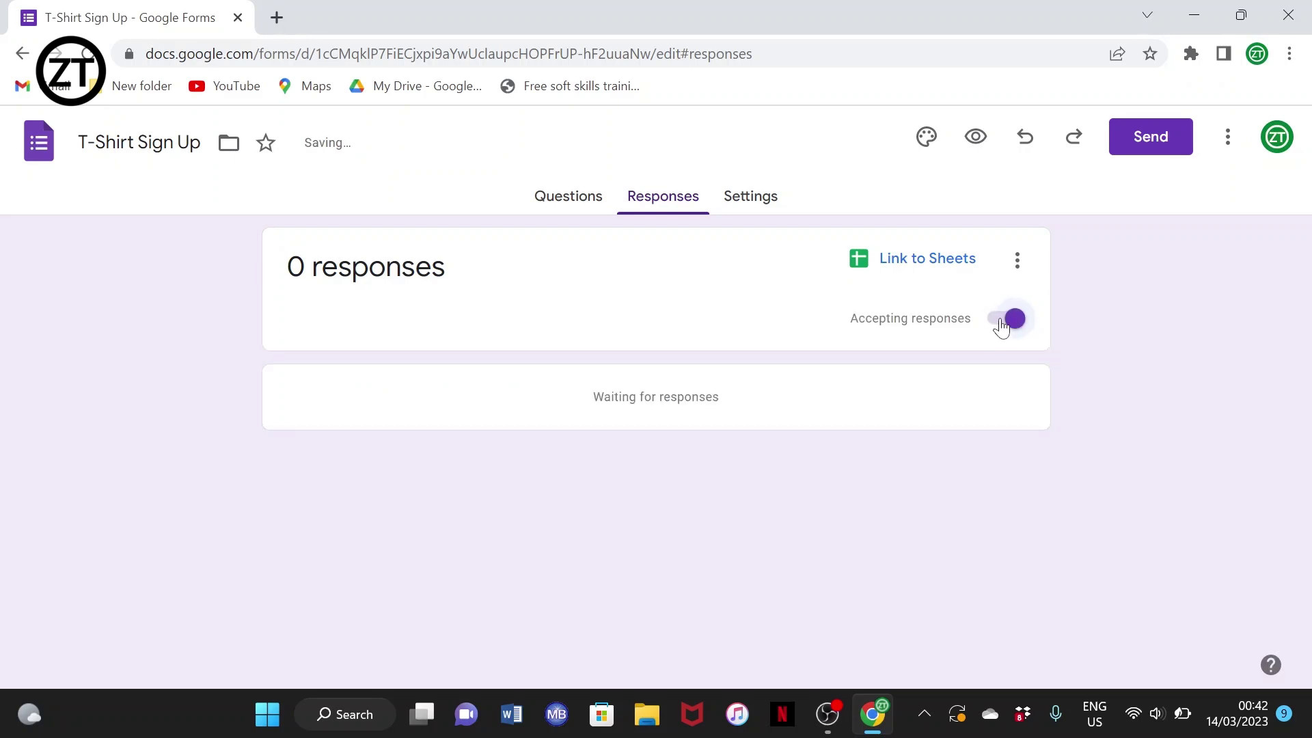
left_click(1002, 323)
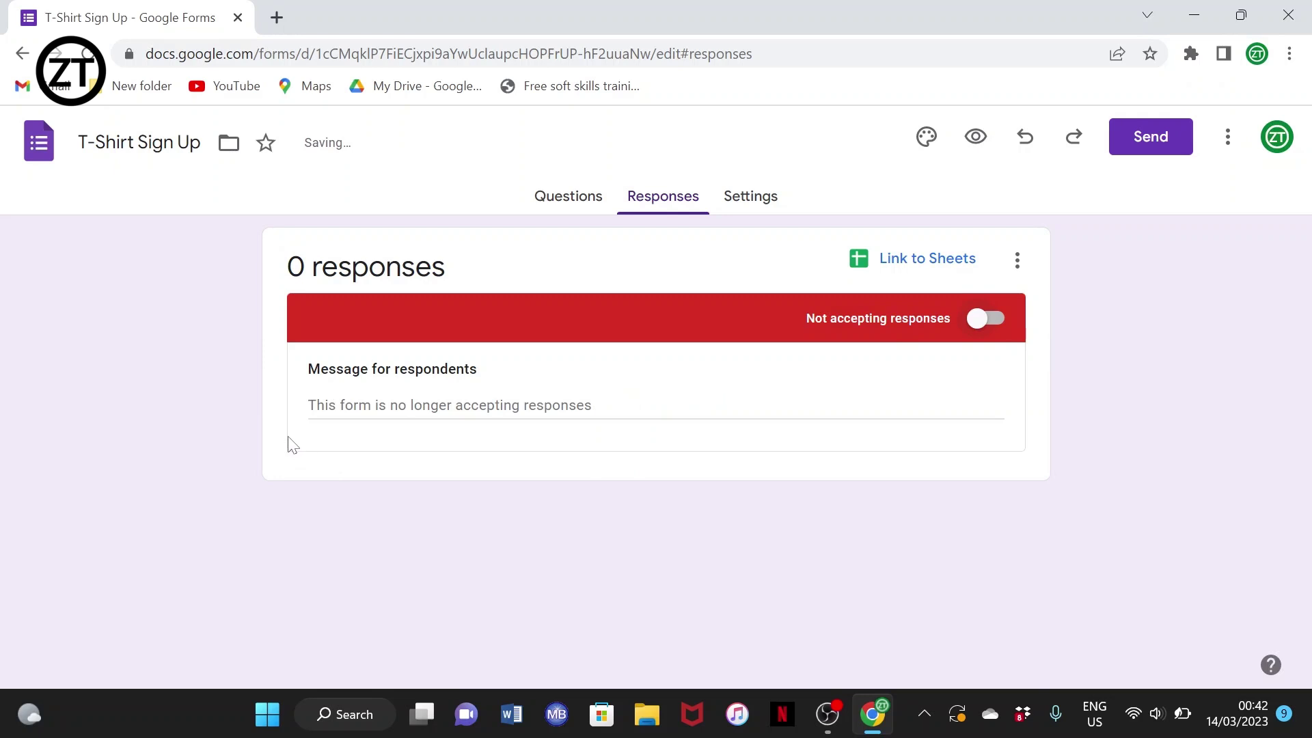
left_click(335, 399)
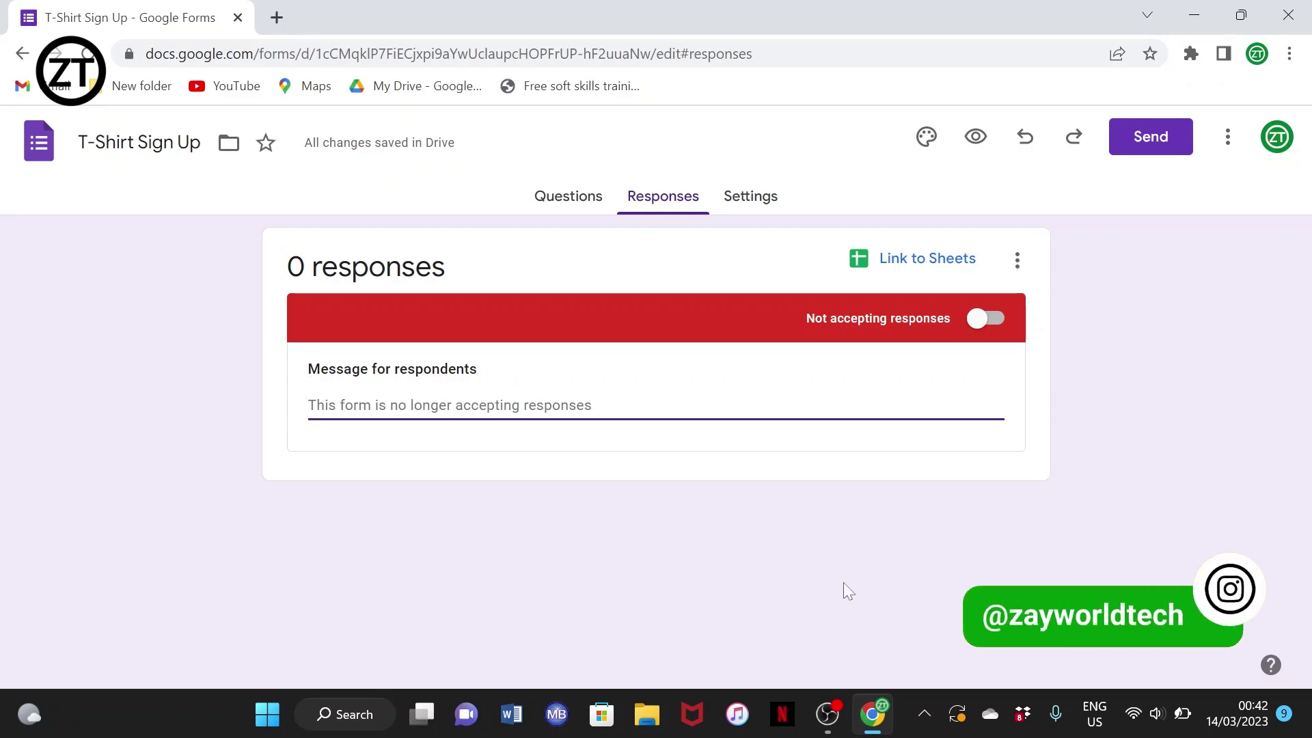
Turn accepting responses back on for the T-Shirt Sign Up form and look through the form's settings.
left_click(980, 319)
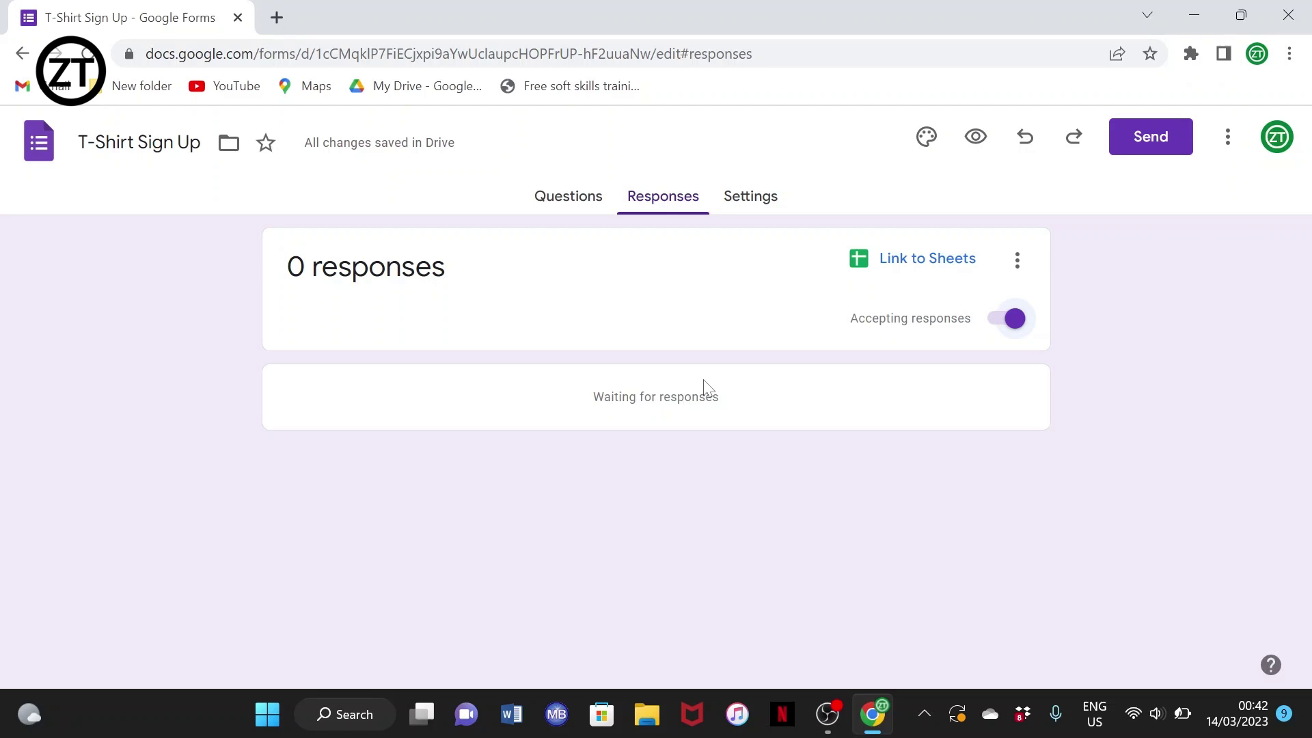
left_click(753, 205)
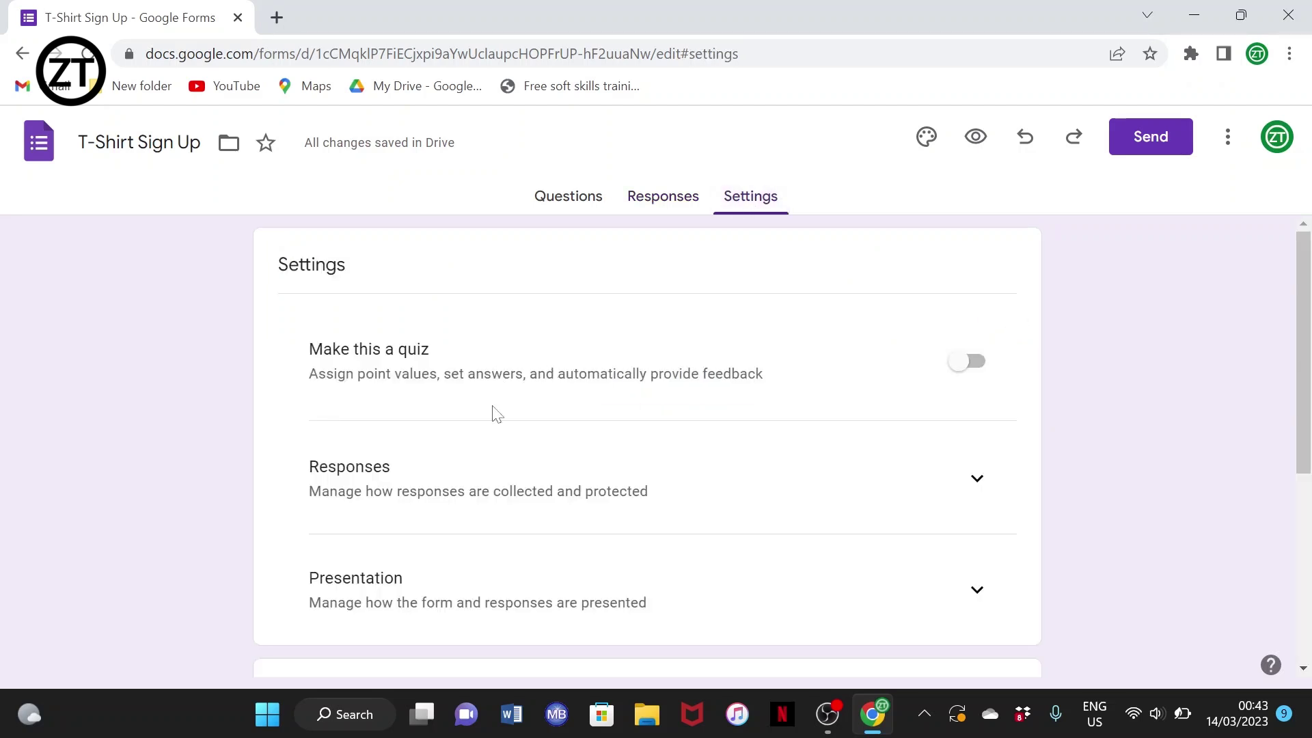
scroll(661, 464, "down", 5)
scroll(663, 467, "up", 5)
Return to the form's questions and change the Name question's text to "what is your a Name".
left_click(573, 204)
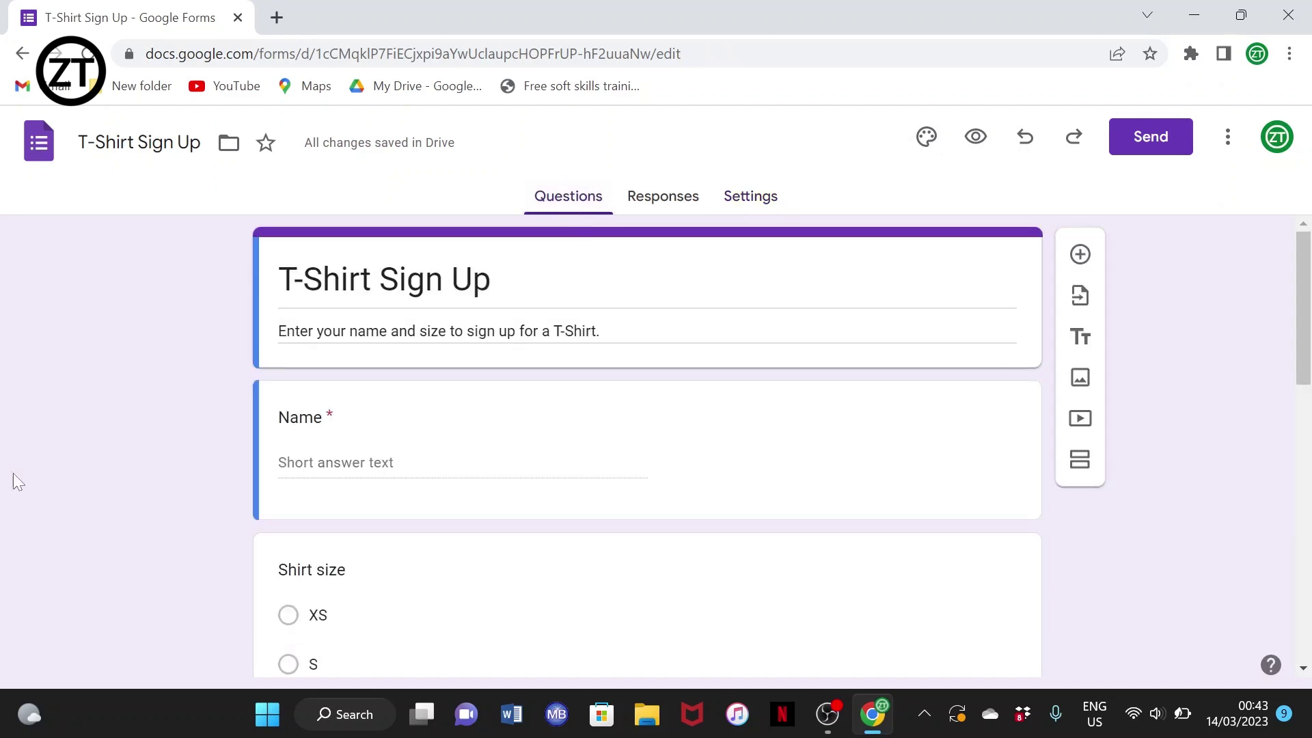
left_click(332, 465)
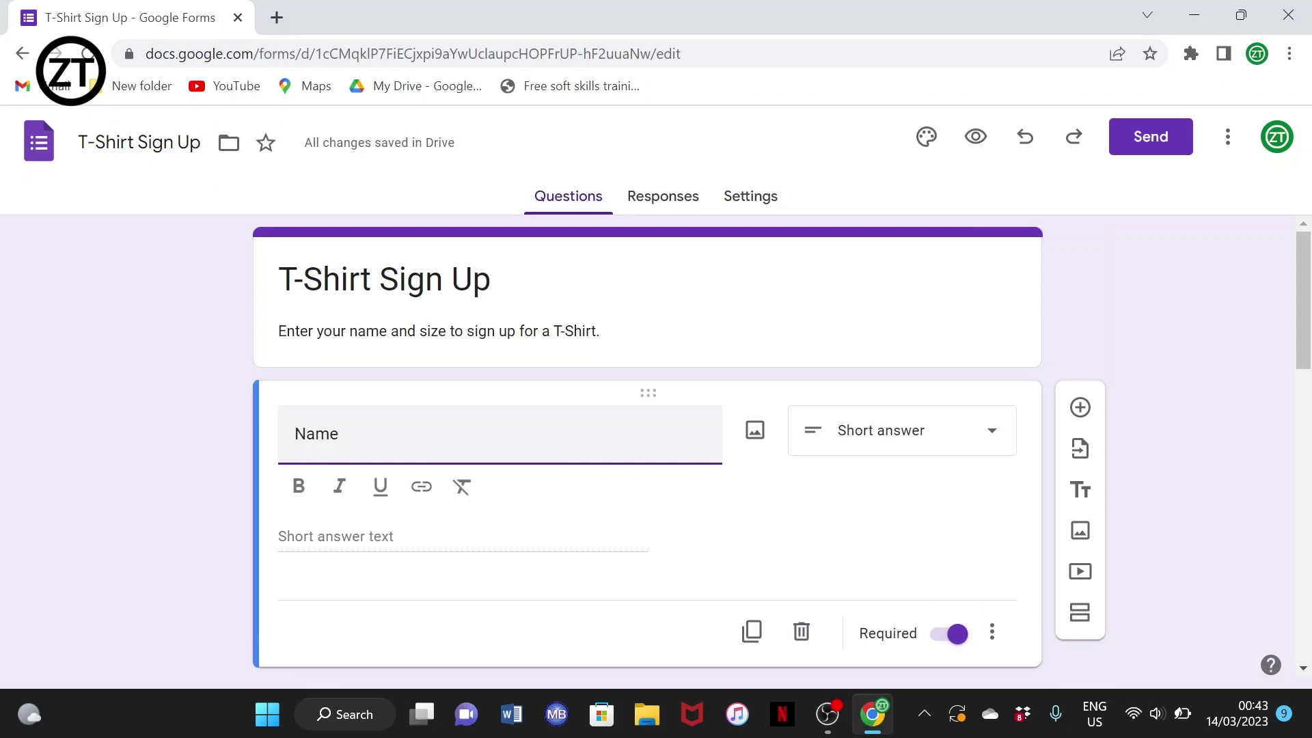
type("what is yo")
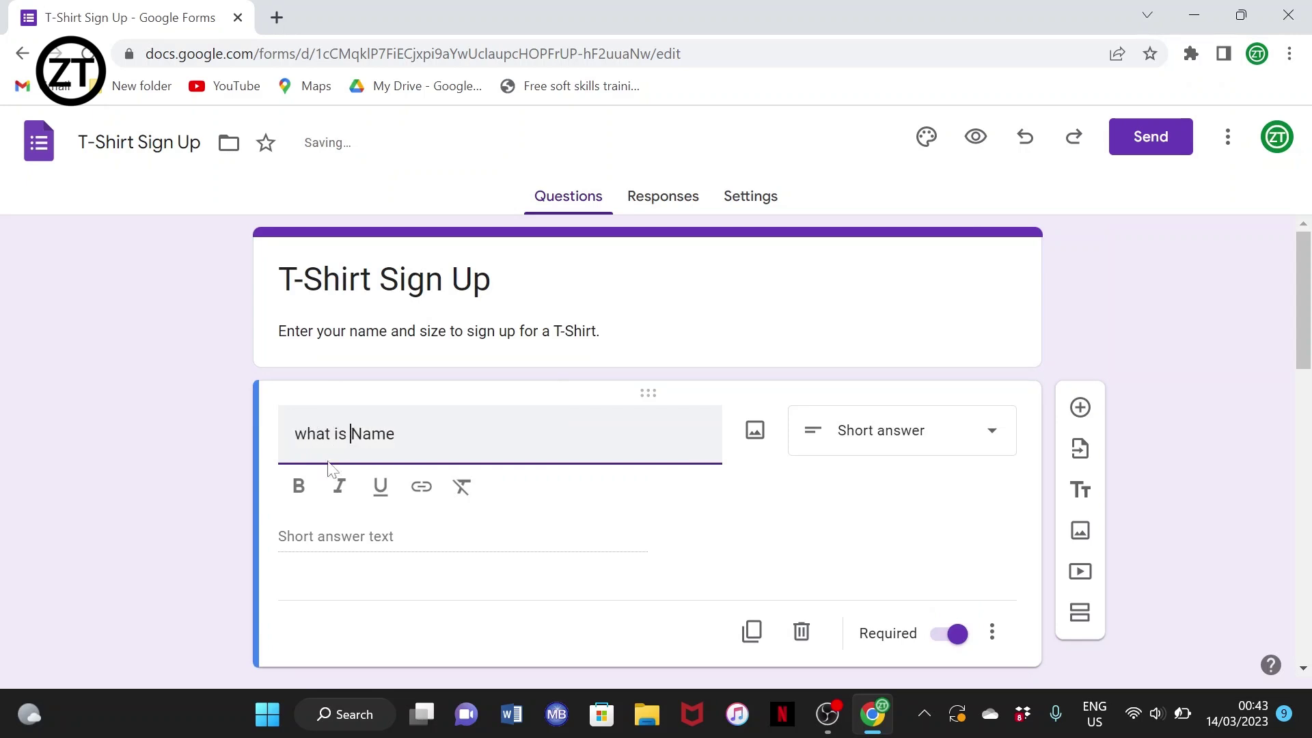
type("ur")
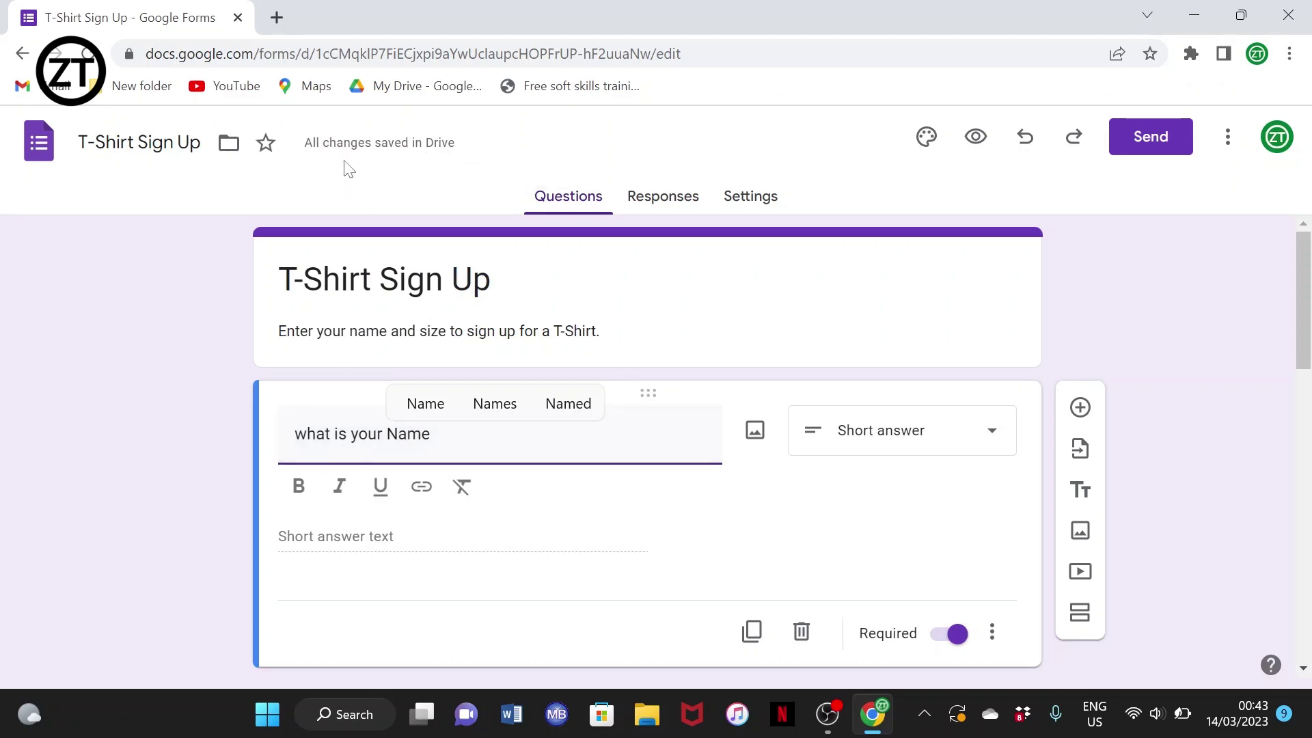
type("a")
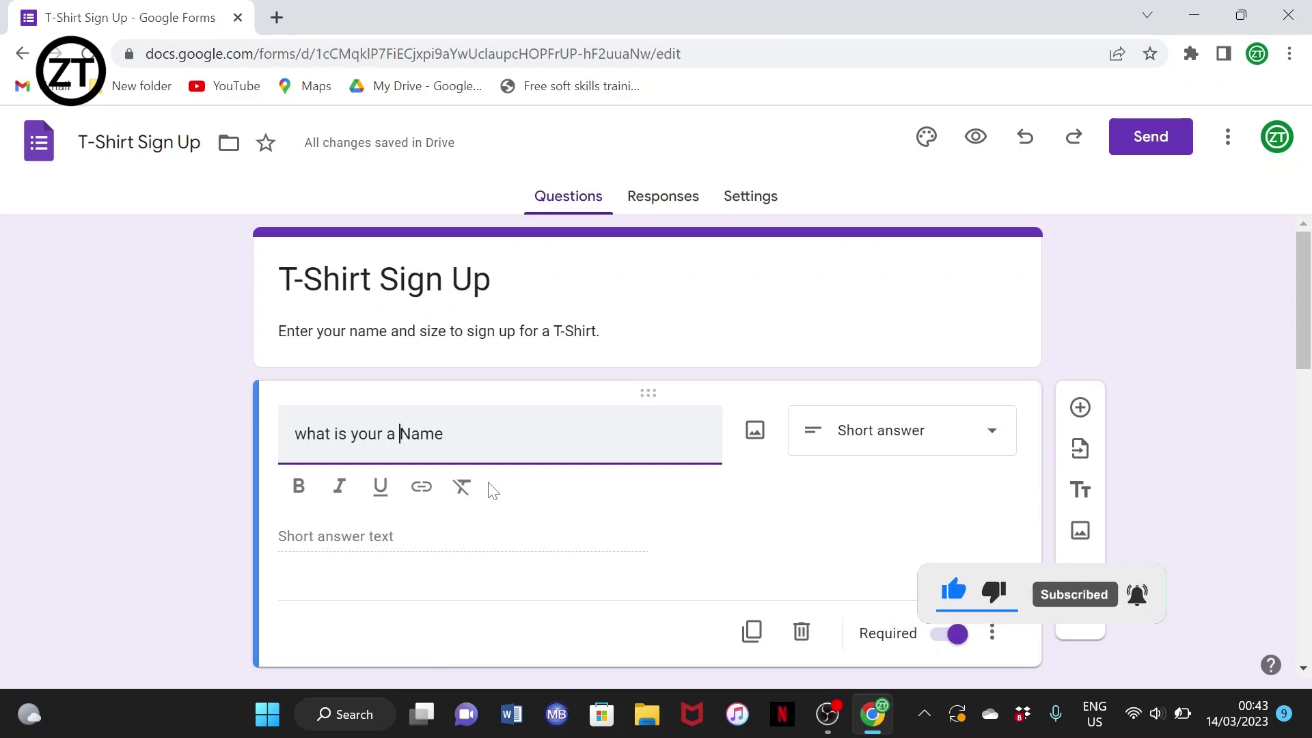
Try indigo, cyan and orange as the form's theme colour, and settle on teal green.
left_click(927, 141)
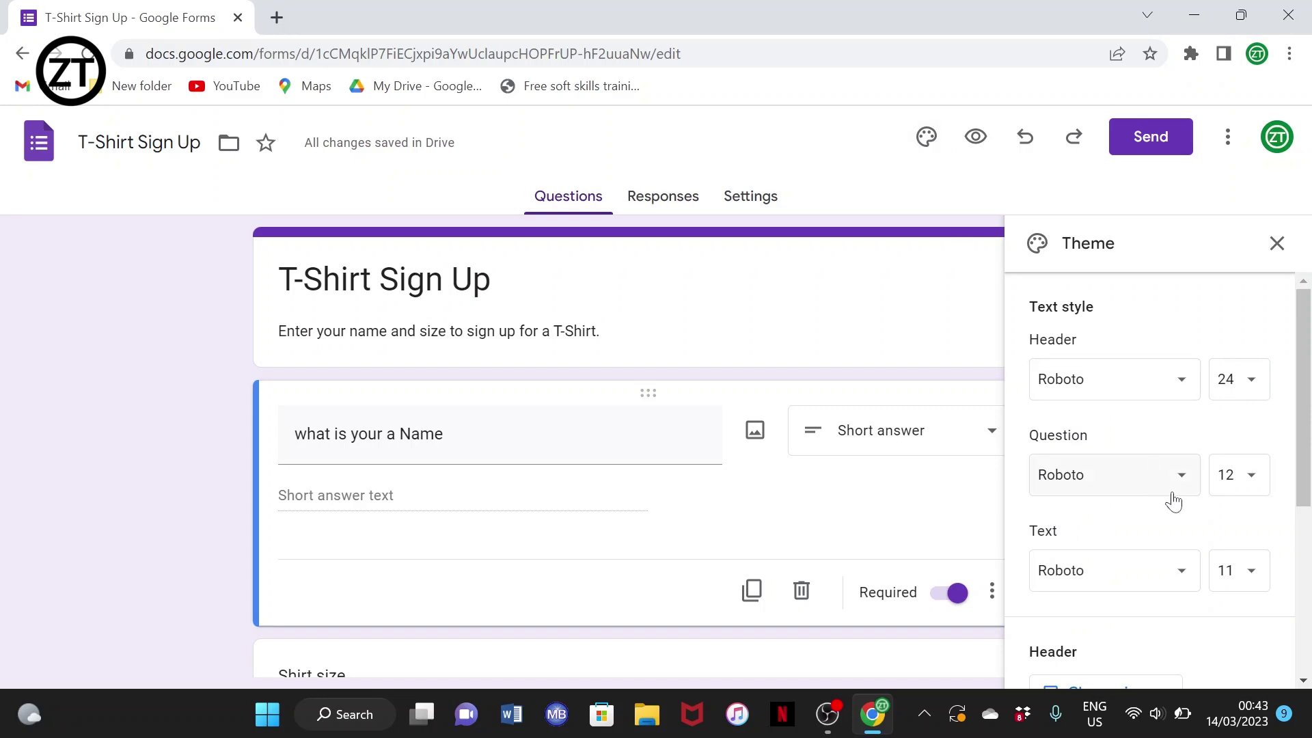
scroll(1172, 501, "down", 2)
scroll(1177, 503, "down", 3)
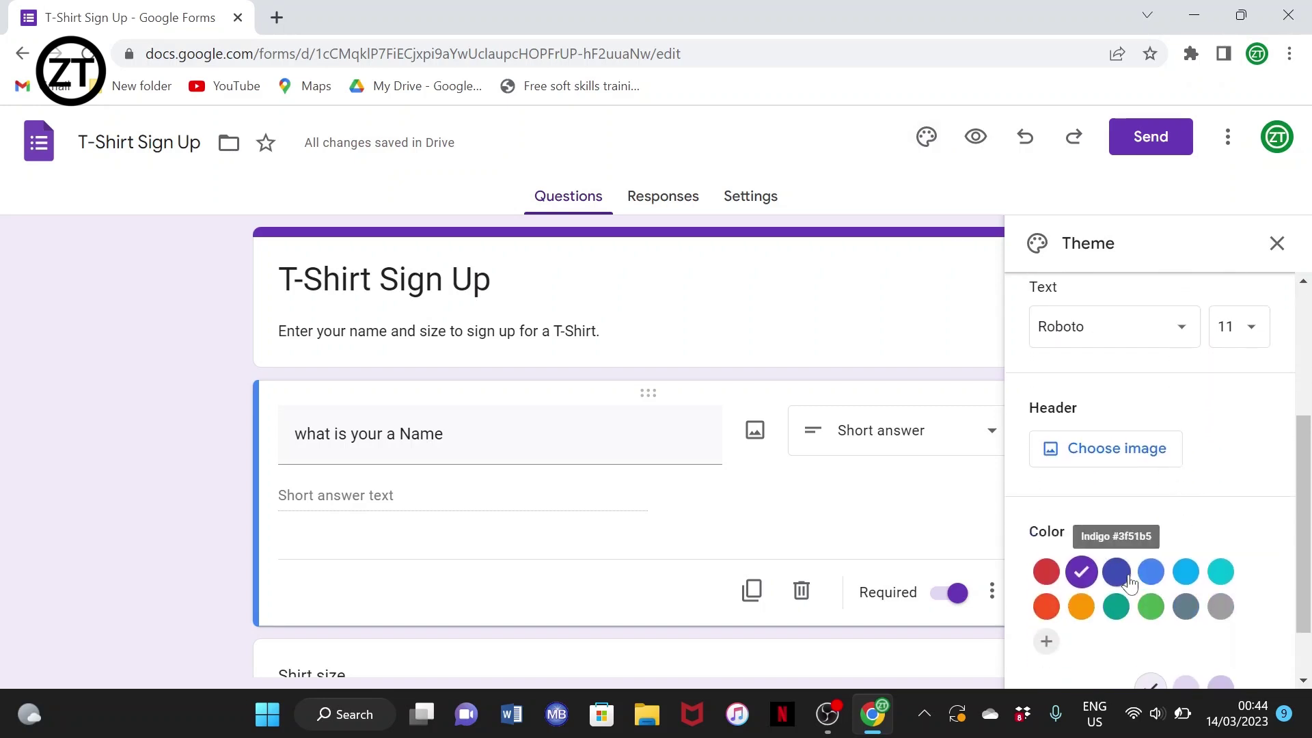
left_click(1121, 577)
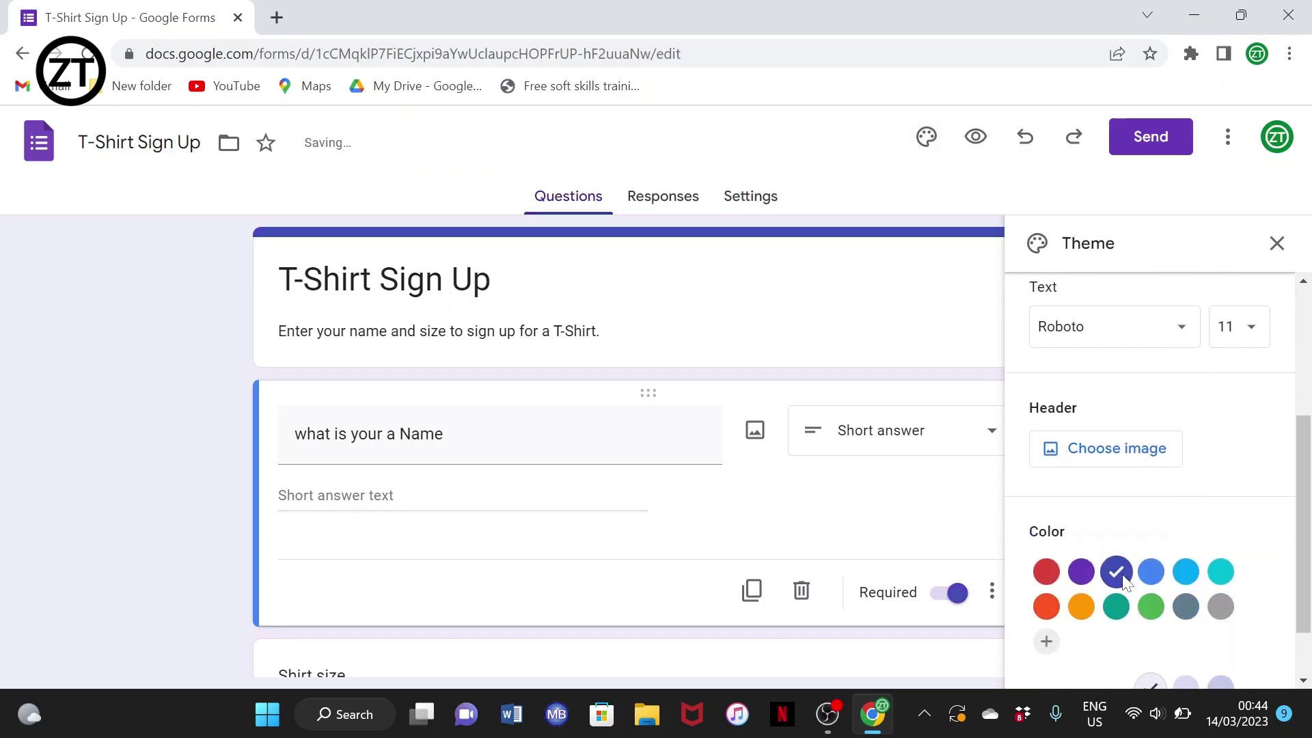
left_click(1223, 581)
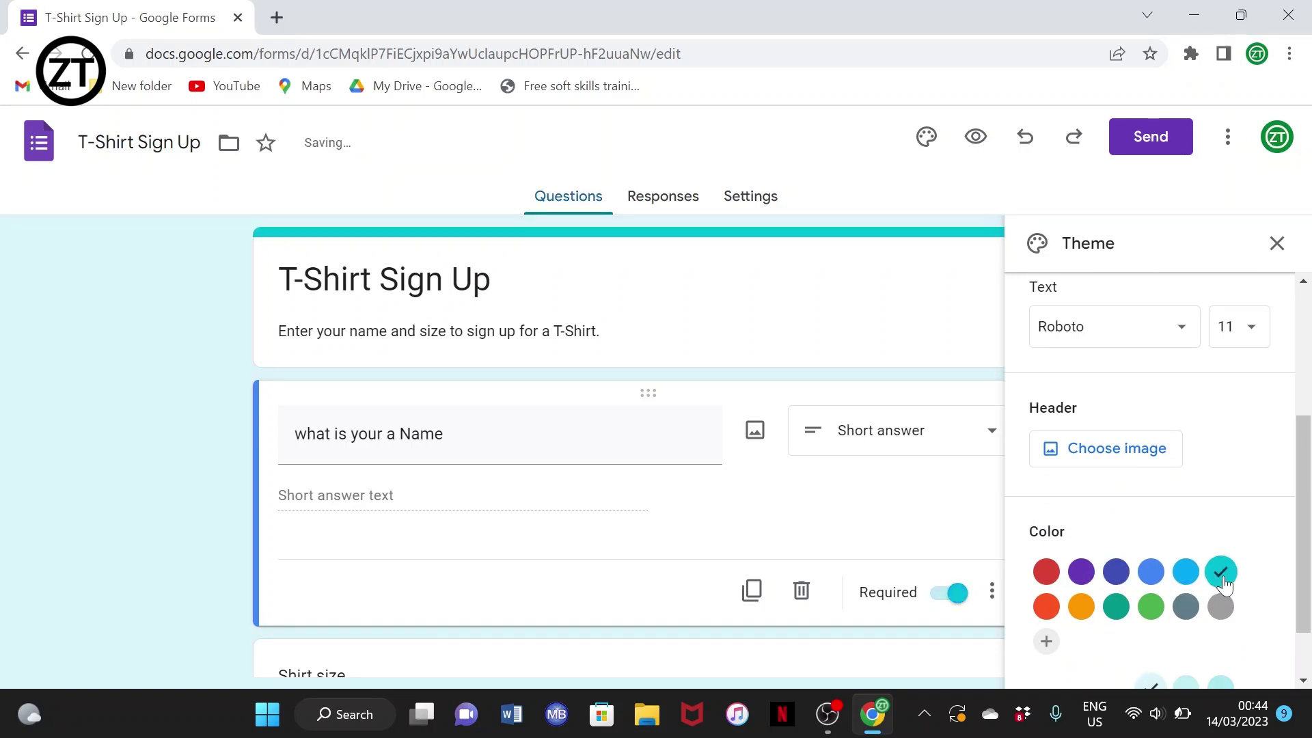
left_click(1084, 613)
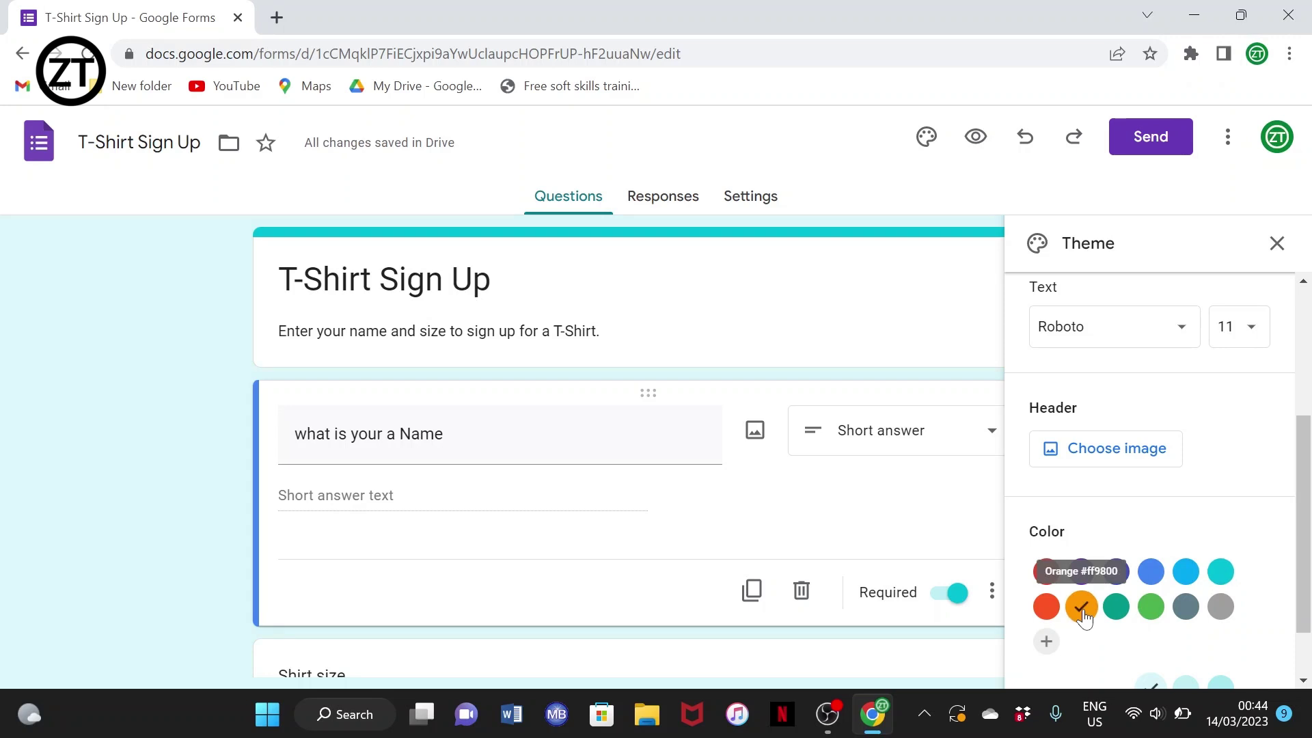
left_click(1129, 625)
scroll(1131, 628, "down", 1)
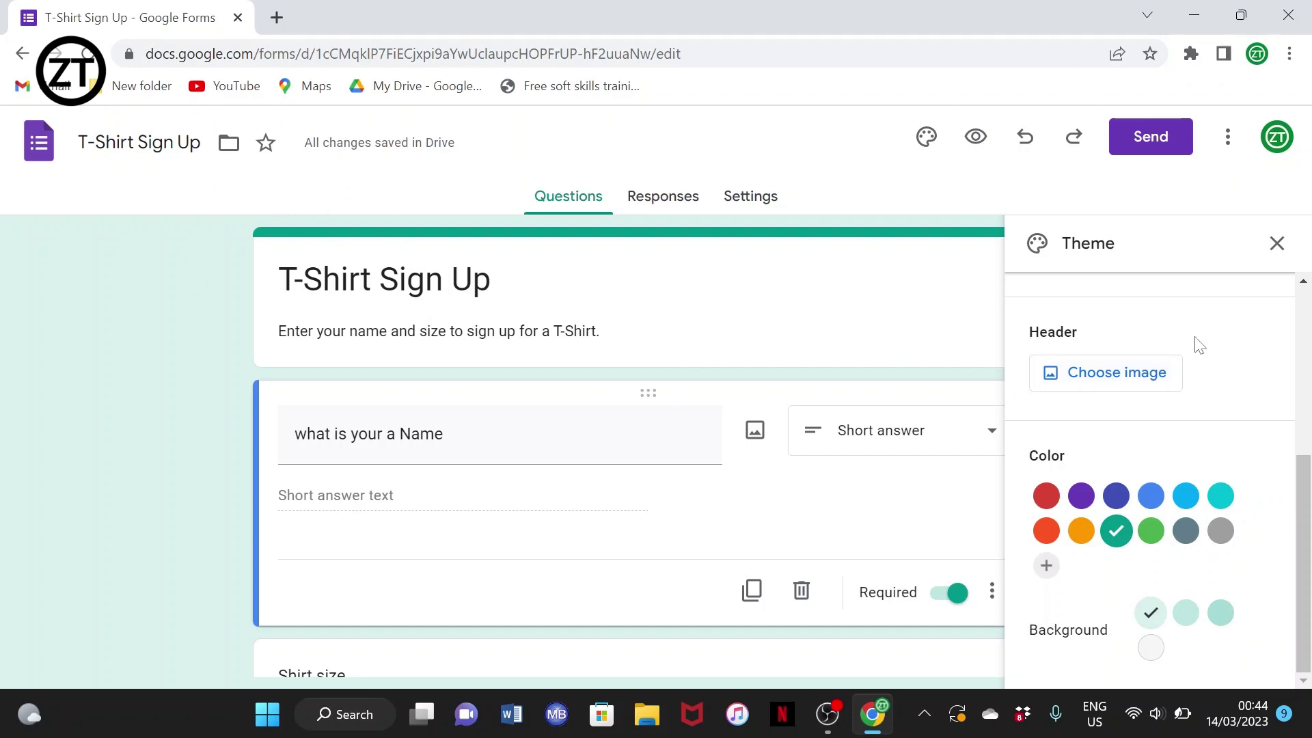
Insert the guitar picture from the Work and School themes as the form's header image and close the theme settings.
left_click(1129, 374)
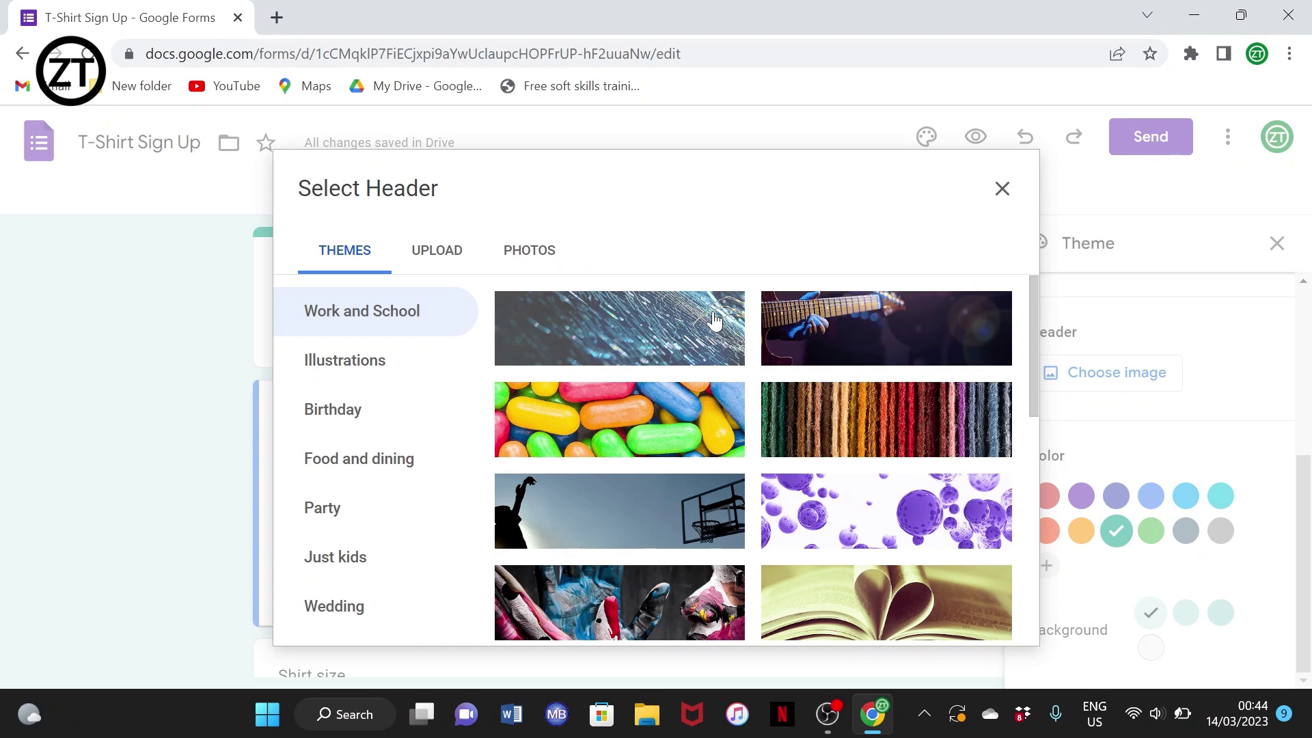
left_click(842, 340)
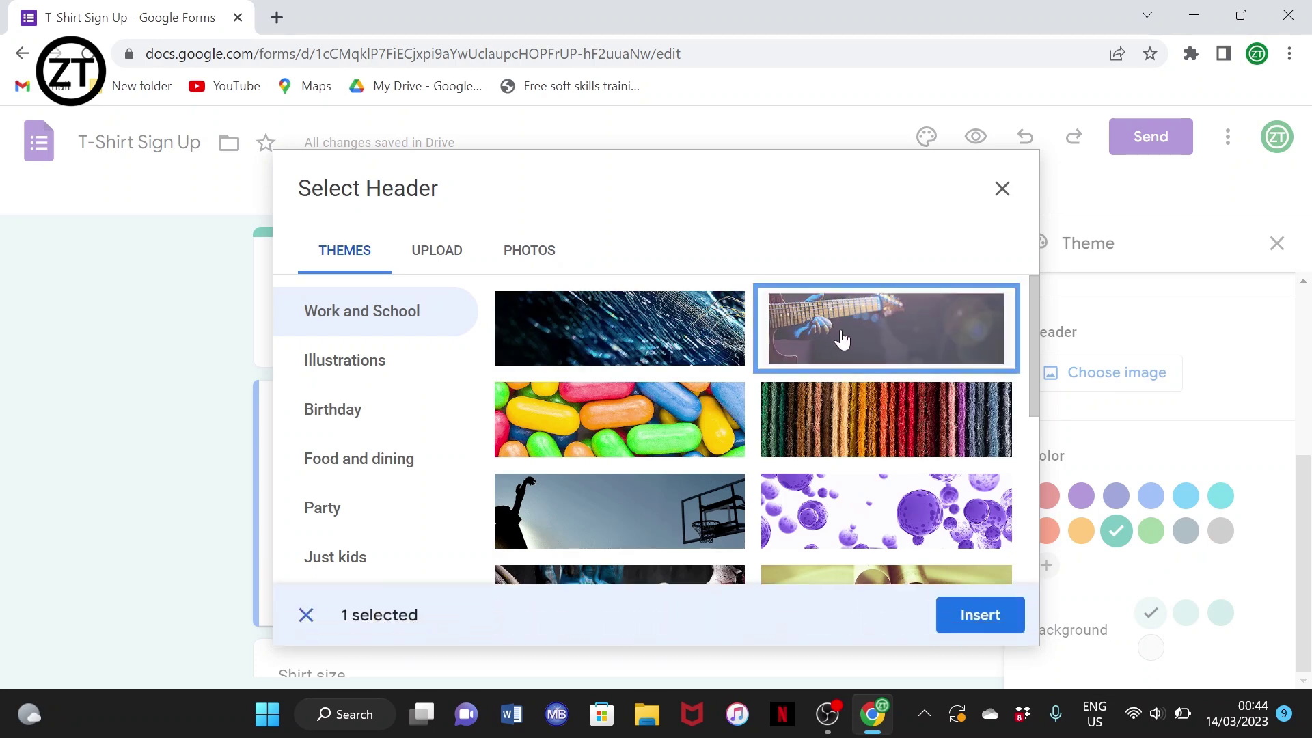
left_click(986, 618)
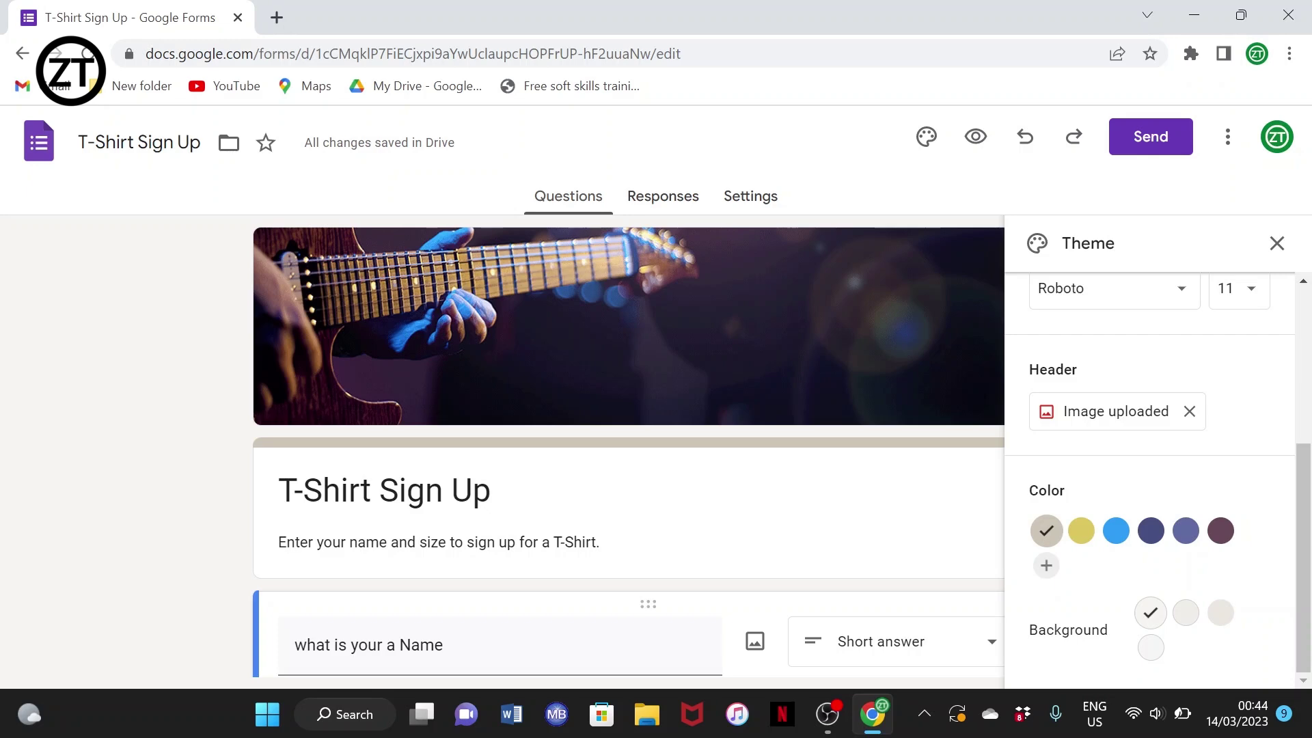
scroll(1149, 650, "up", 4)
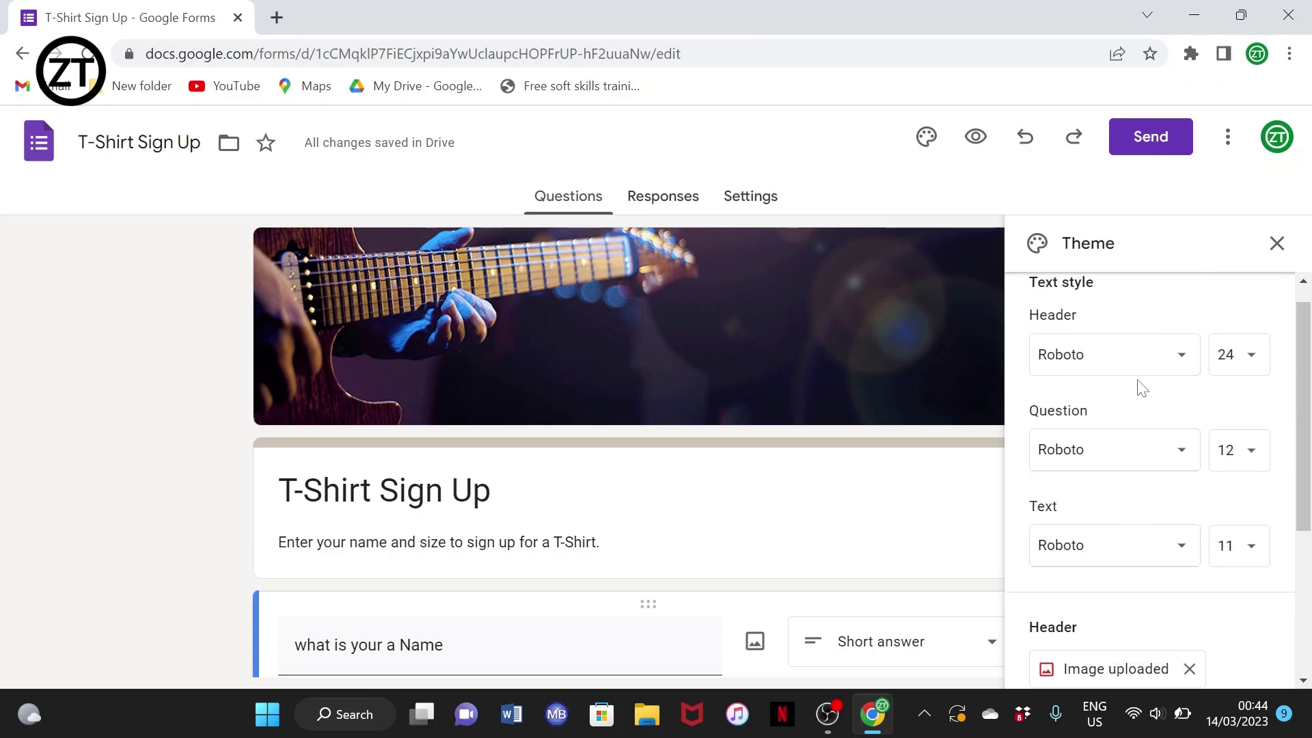
scroll(1139, 385, "up", 1)
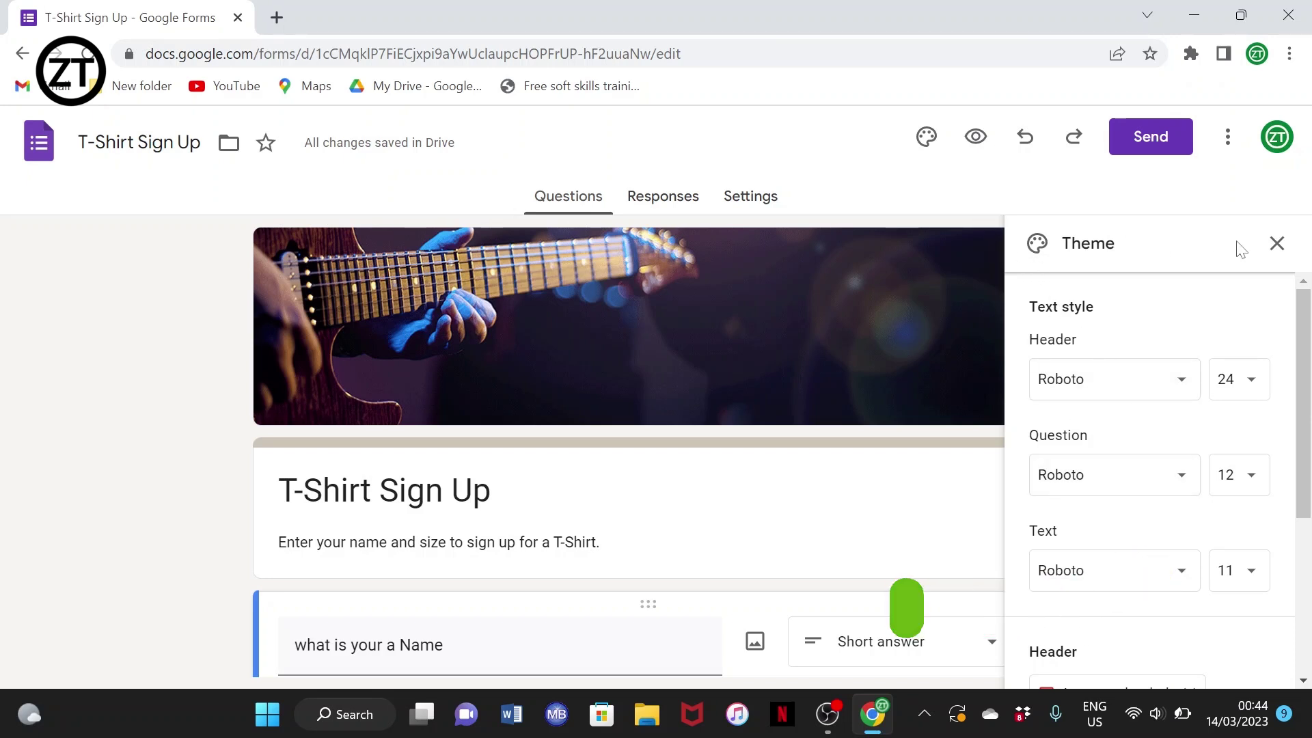
left_click(1276, 247)
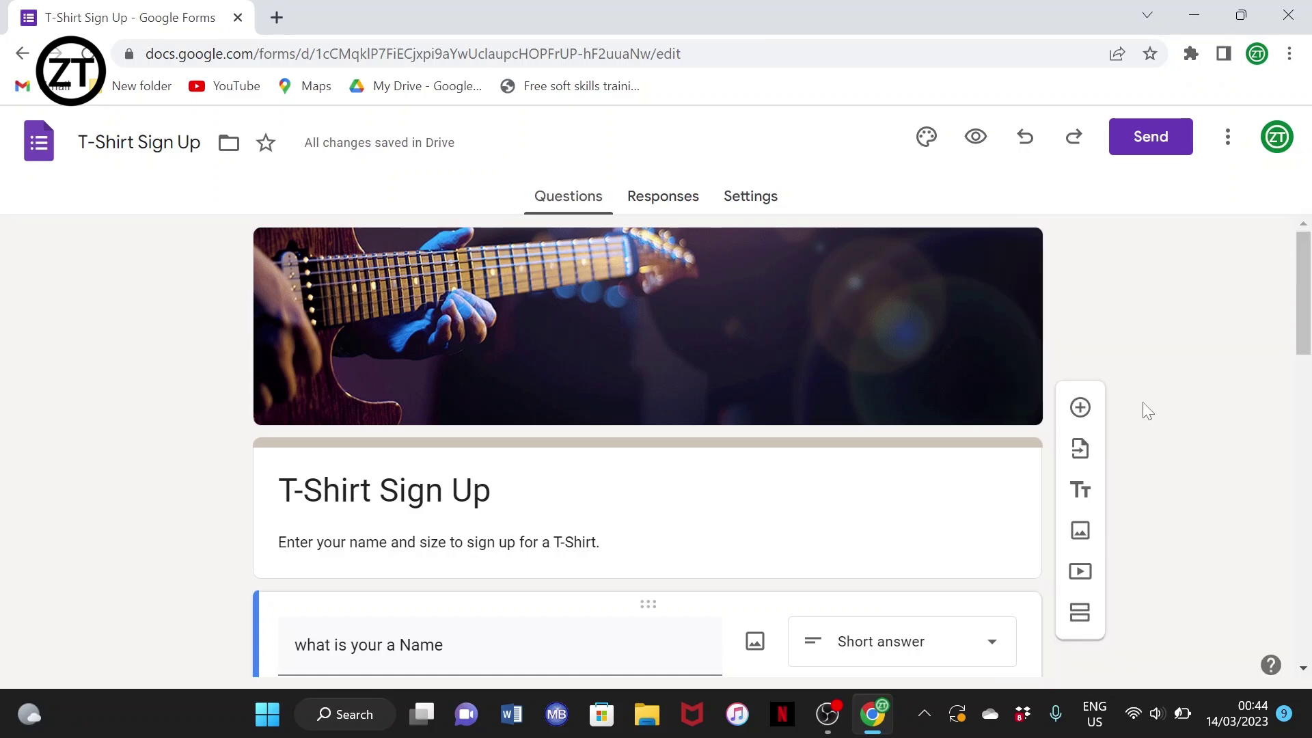
Preview the form as a respondent from the header image to the submit section, and return to the form editor.
left_click(978, 138)
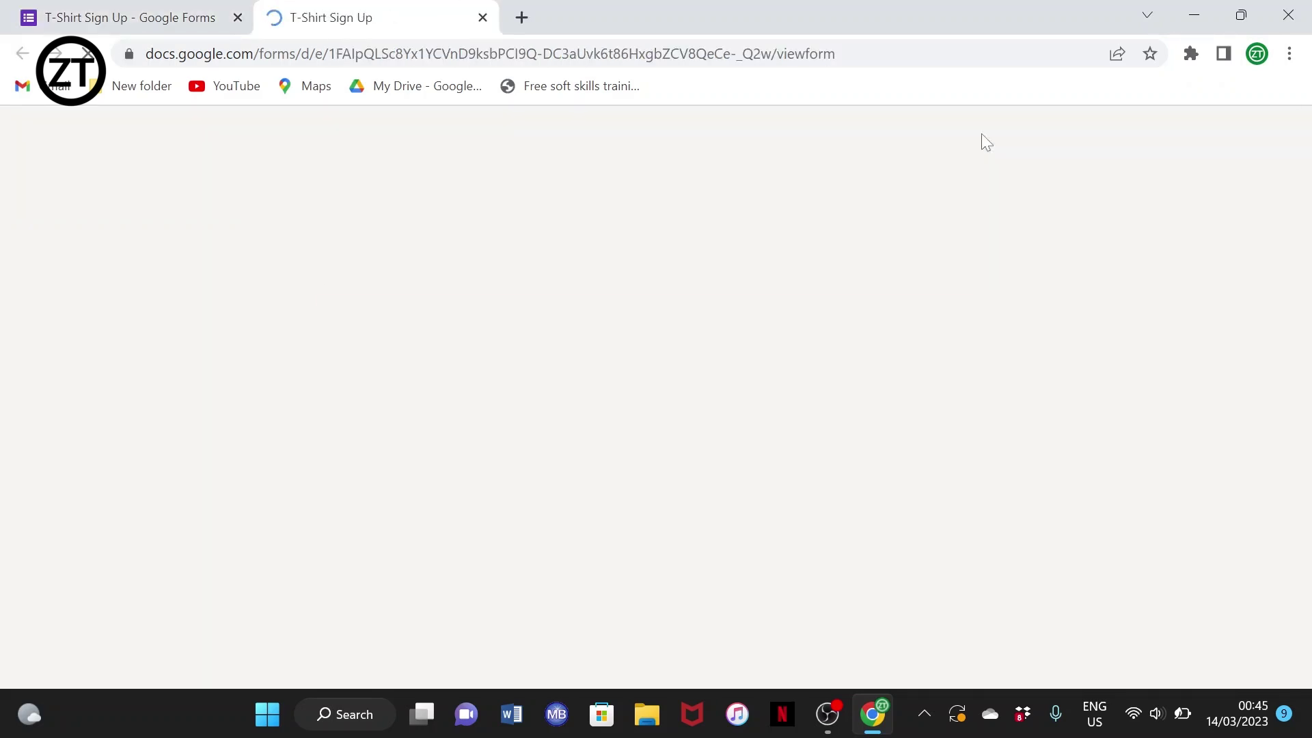
scroll(669, 456, "down", 5)
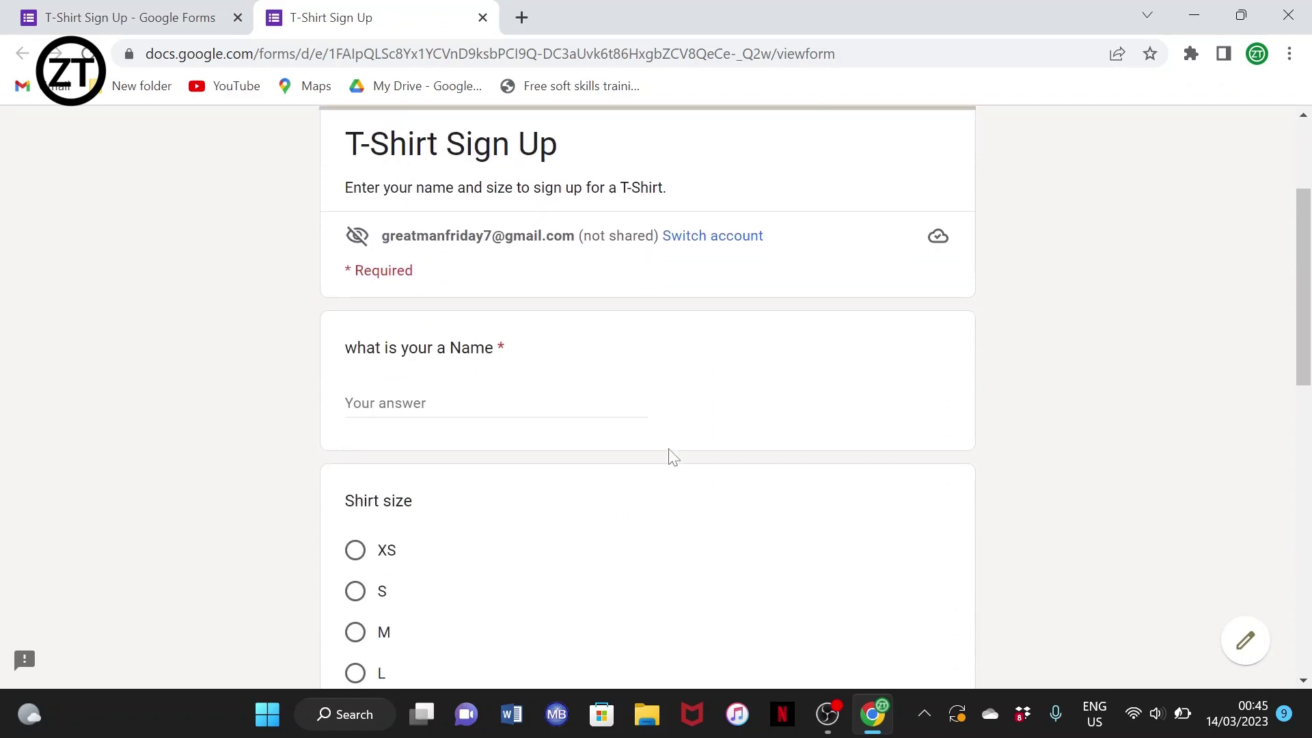
scroll(668, 448, "down", 8)
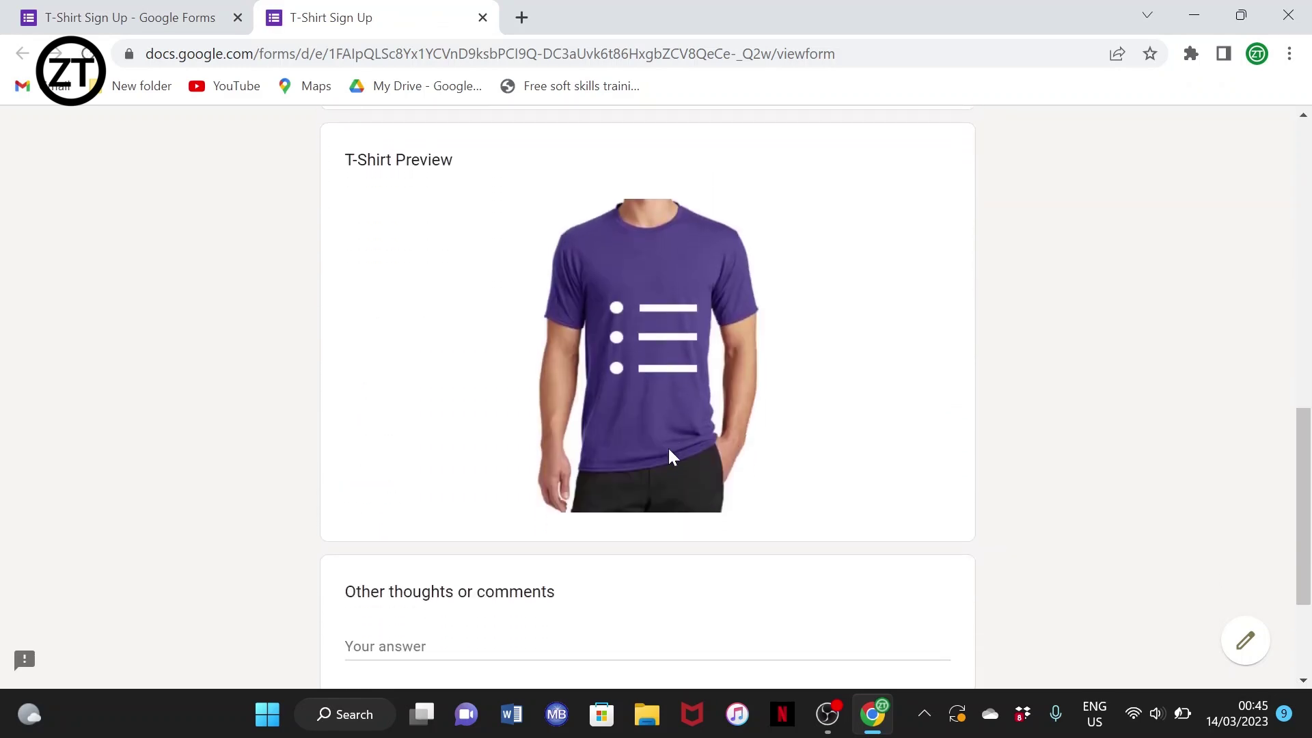
scroll(669, 448, "down", 2)
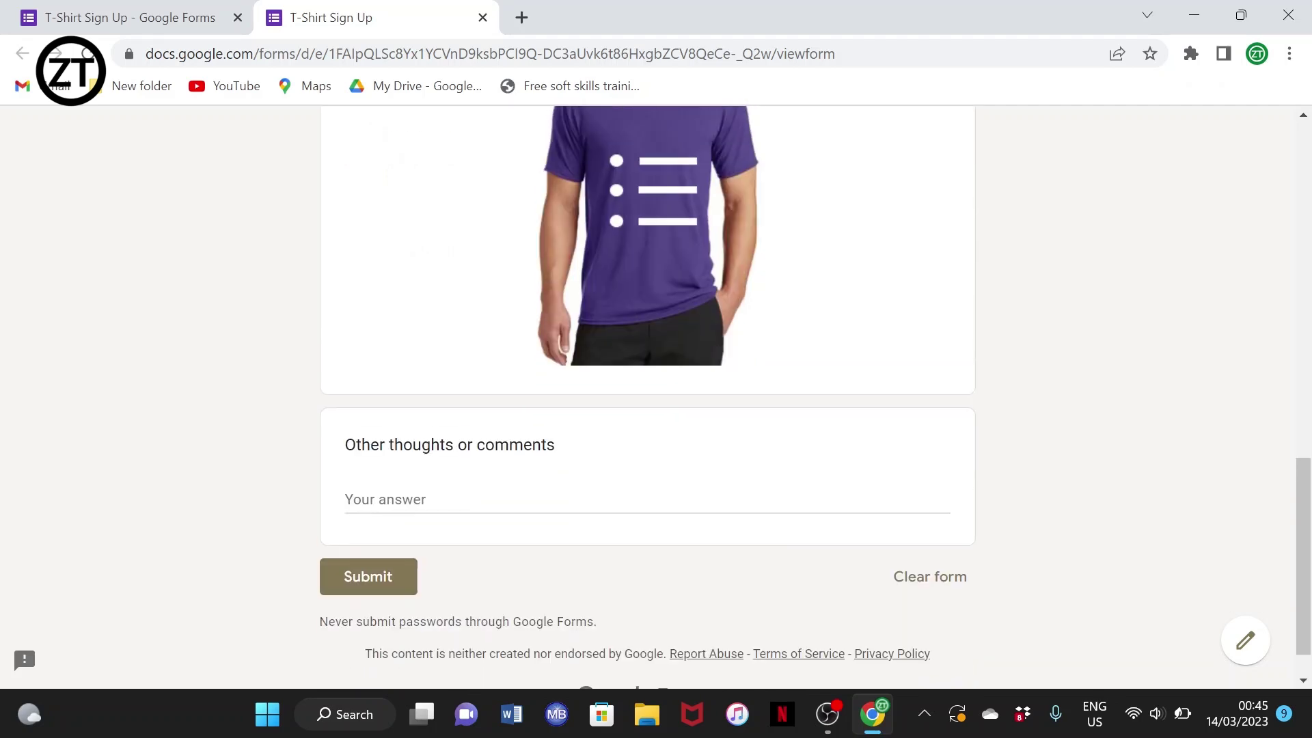
scroll(668, 448, "down", 1)
key("Home")
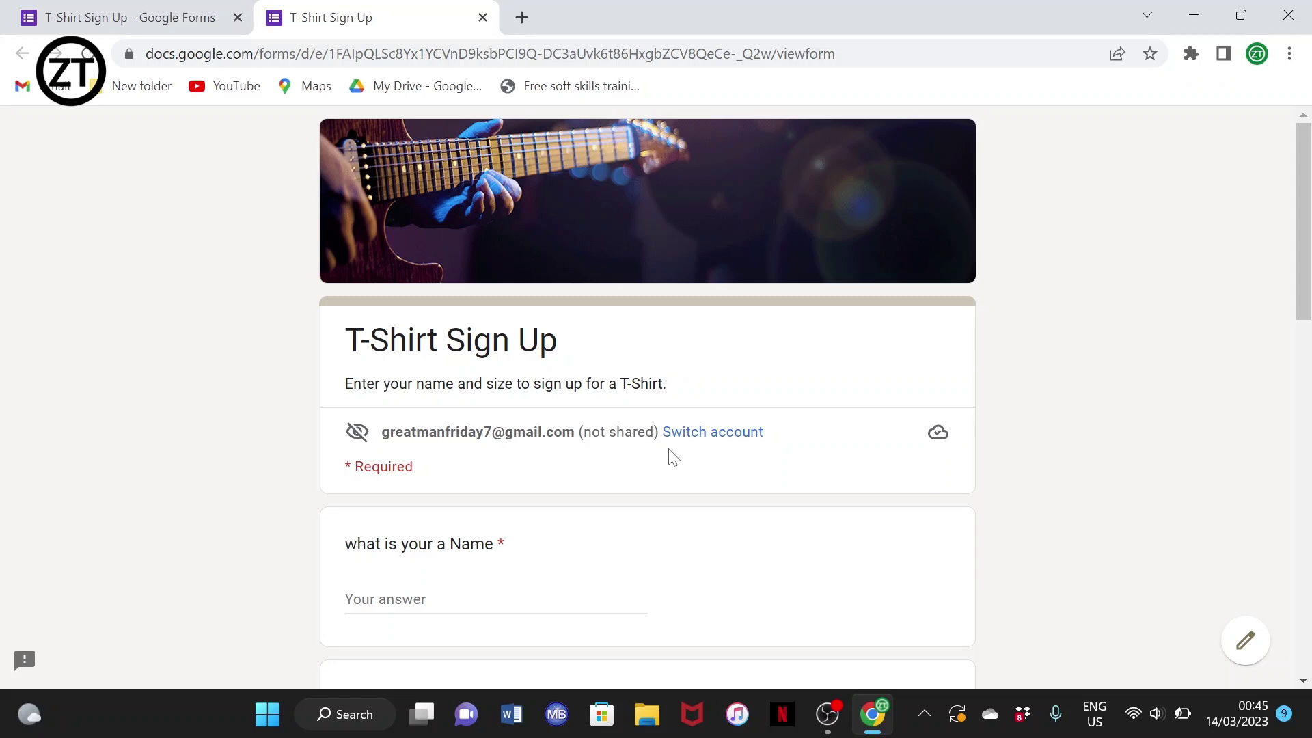
left_click(132, 17)
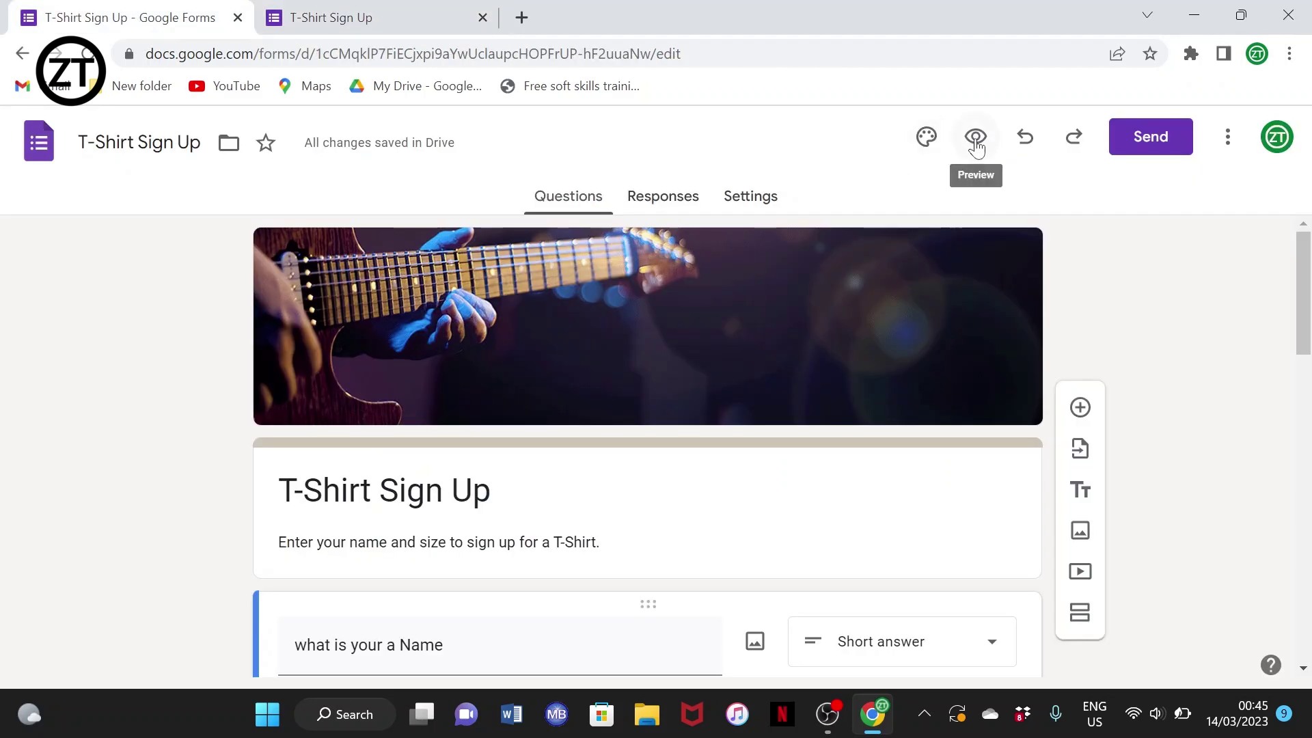
Undo the last theme colour change and redo it.
left_click(1025, 145)
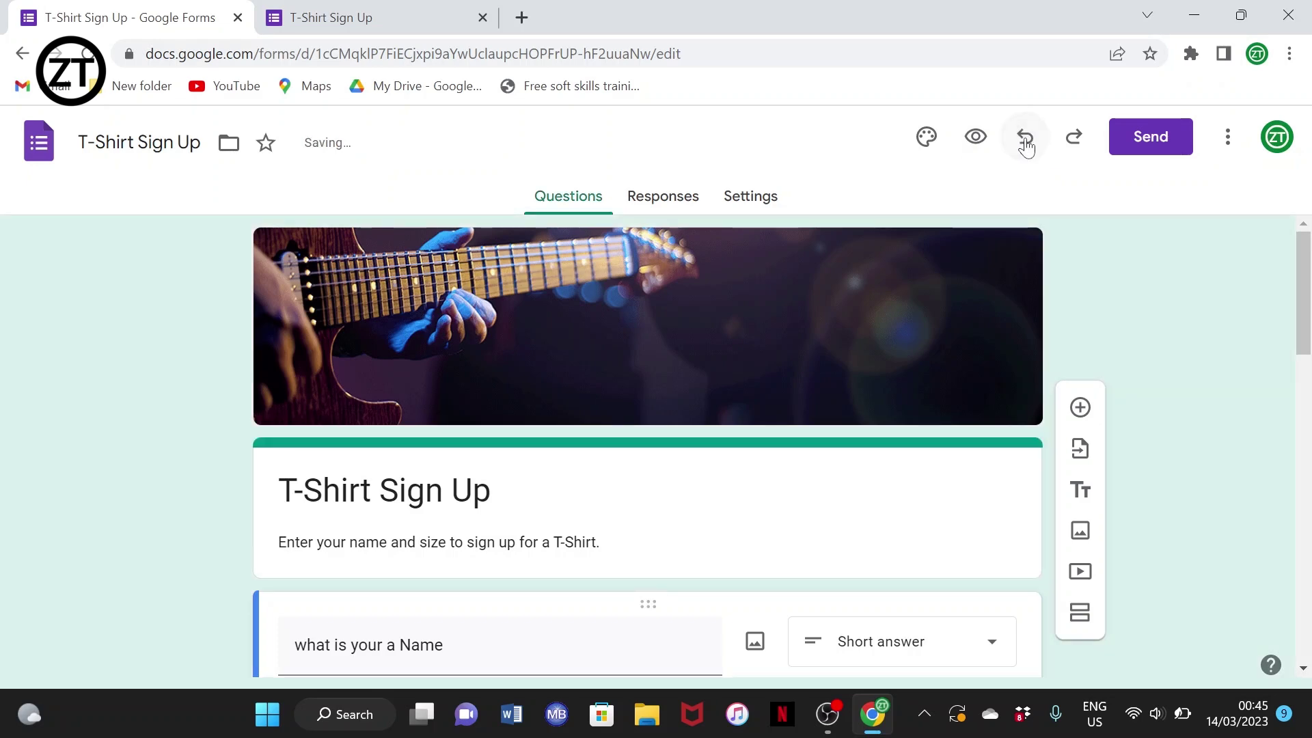
left_click(1074, 142)
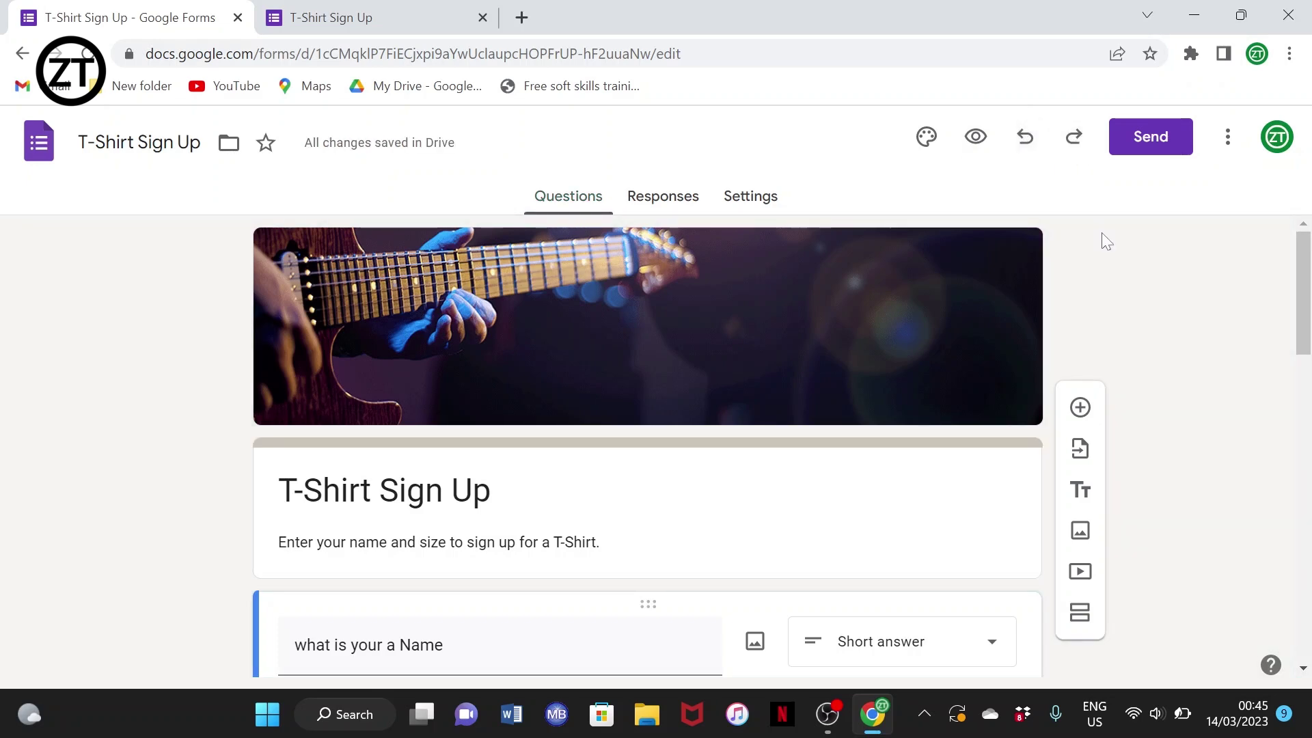
Examine the options for e-mailing the form and adding editors, close them without changes, and show the form's settings.
left_click(1174, 148)
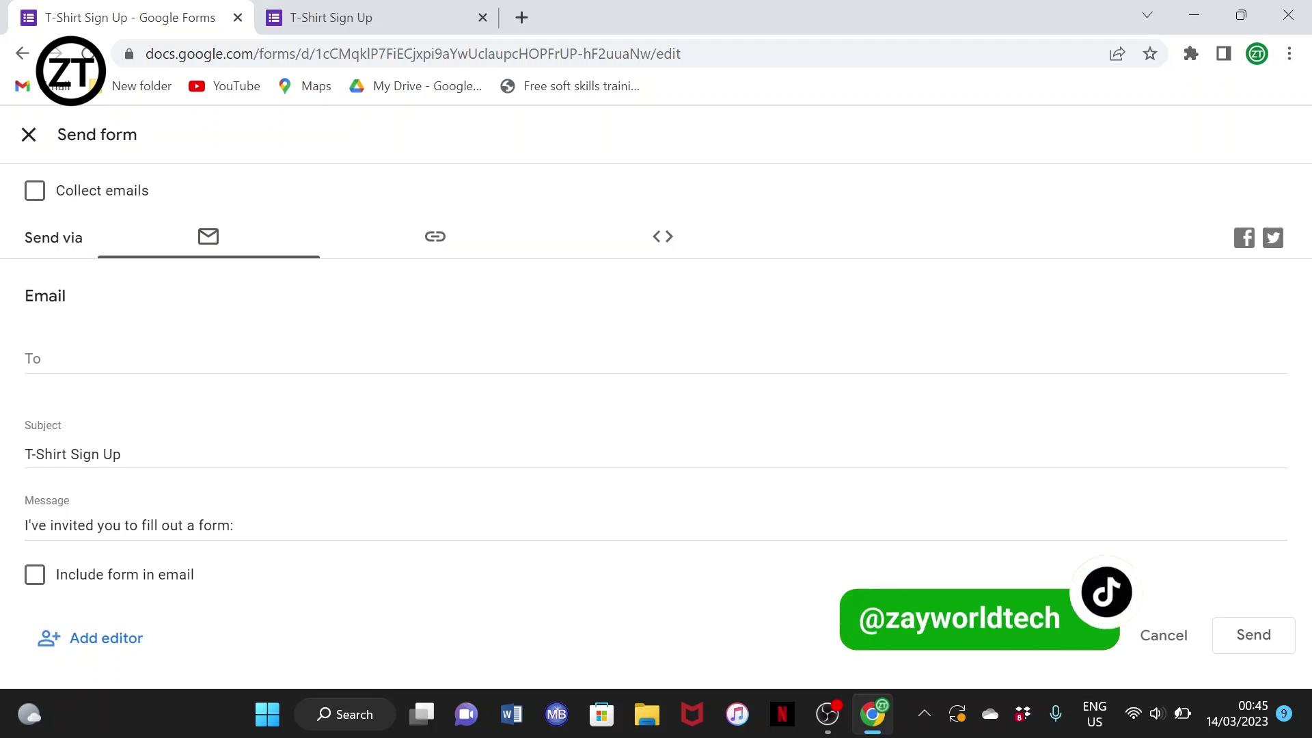
left_click(652, 359)
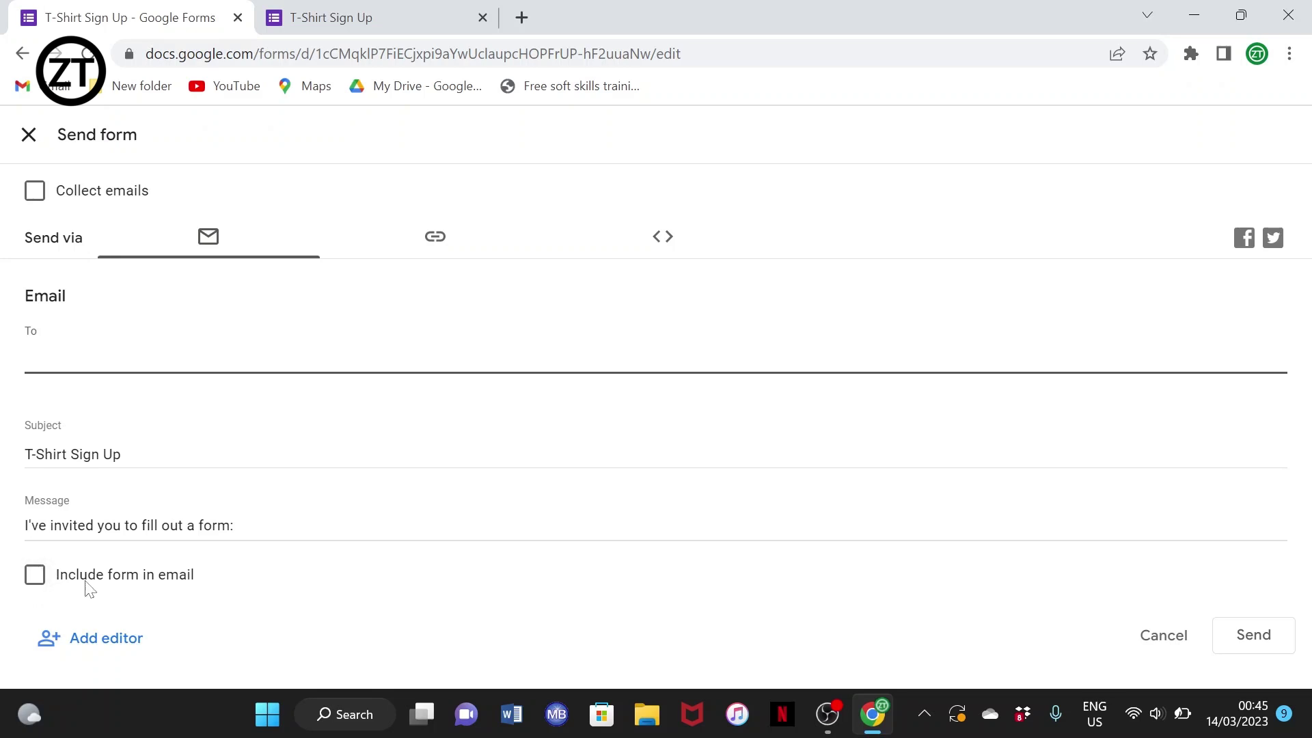
left_click(113, 639)
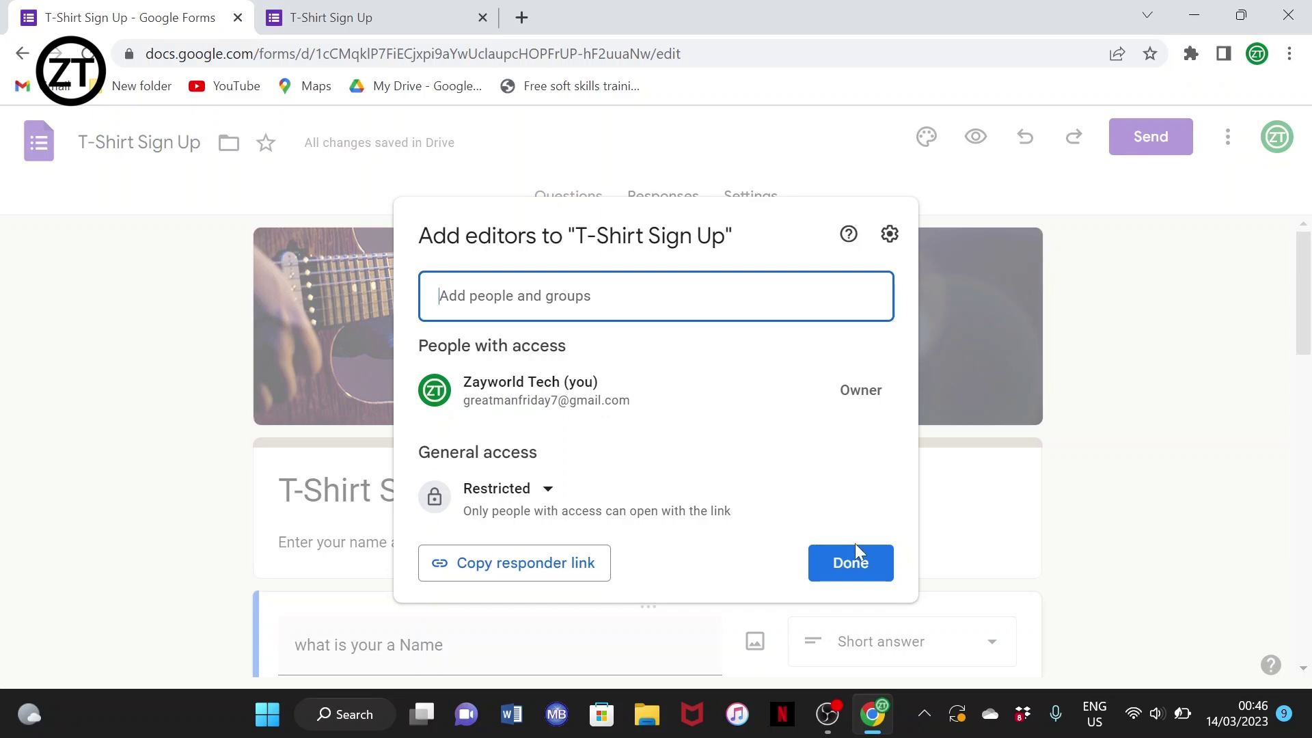
left_click(847, 563)
left_click(745, 202)
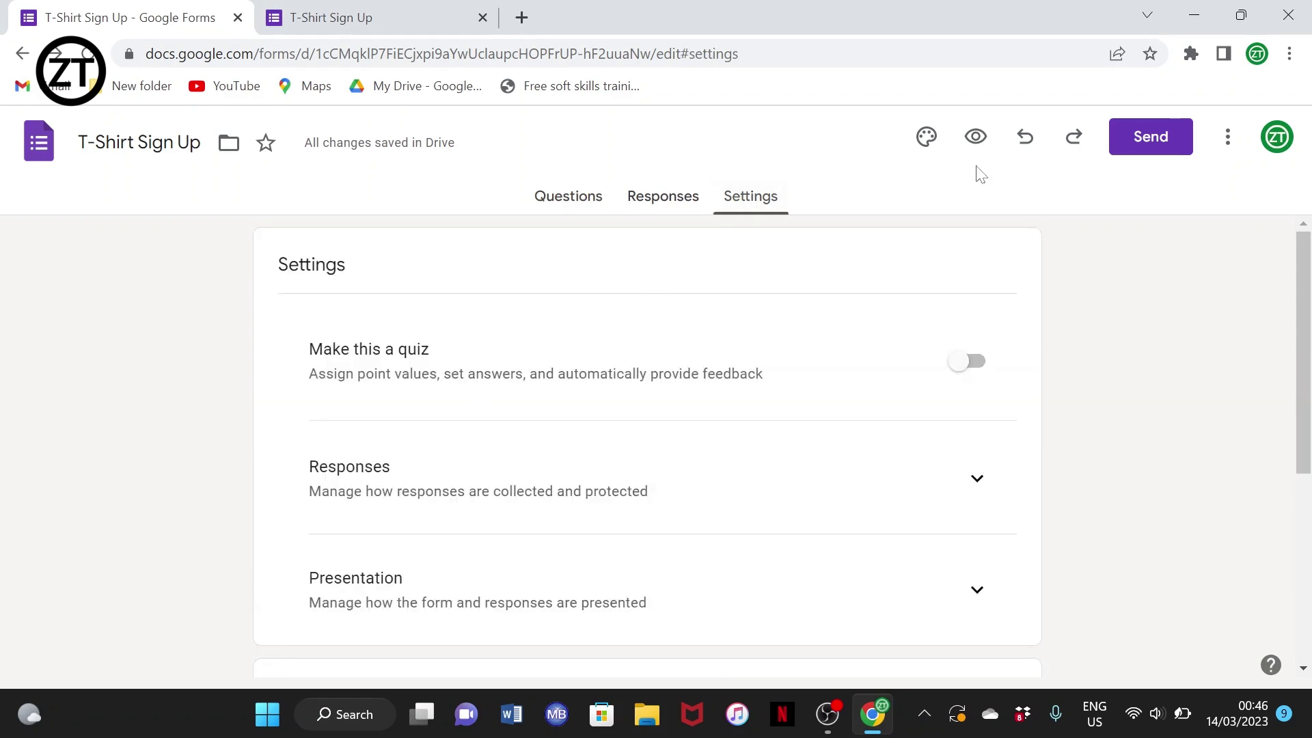
Copy the T-Shirt Sign Up form's full sharing link from the send options.
left_click(1136, 130)
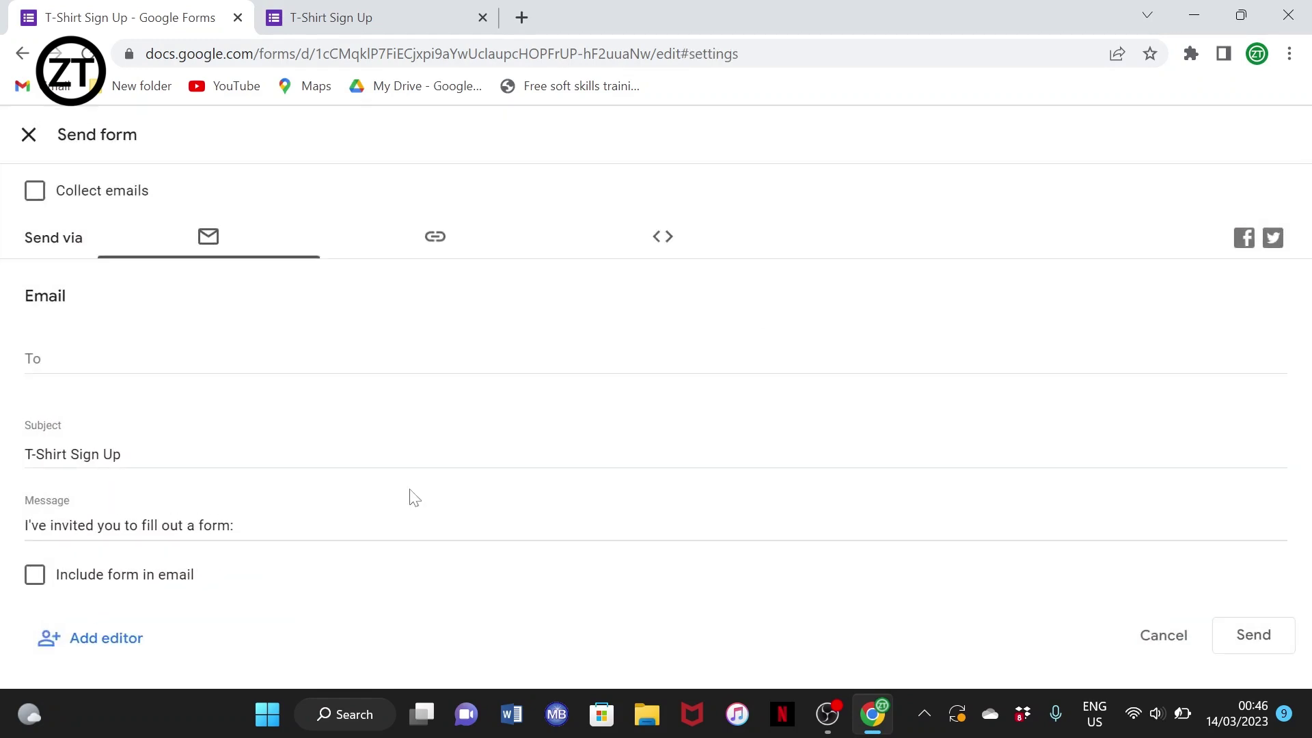
left_click(435, 244)
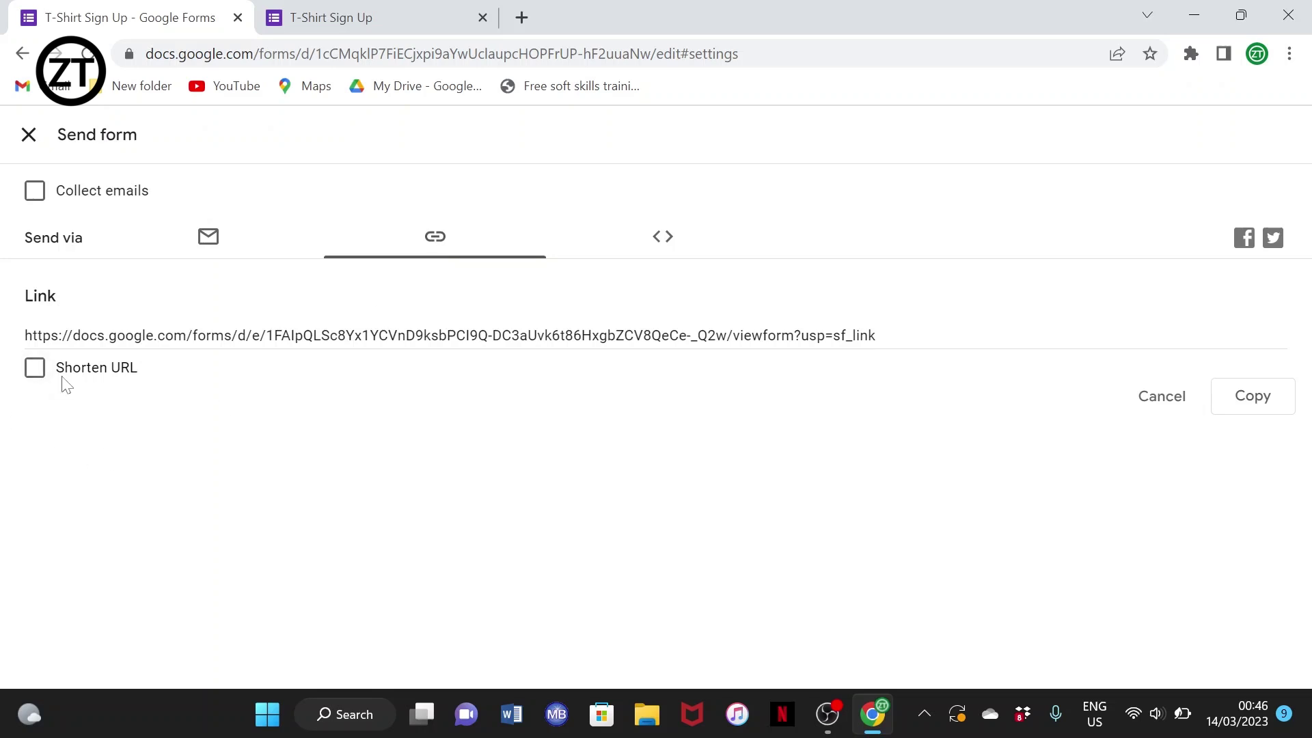
left_click(1253, 397)
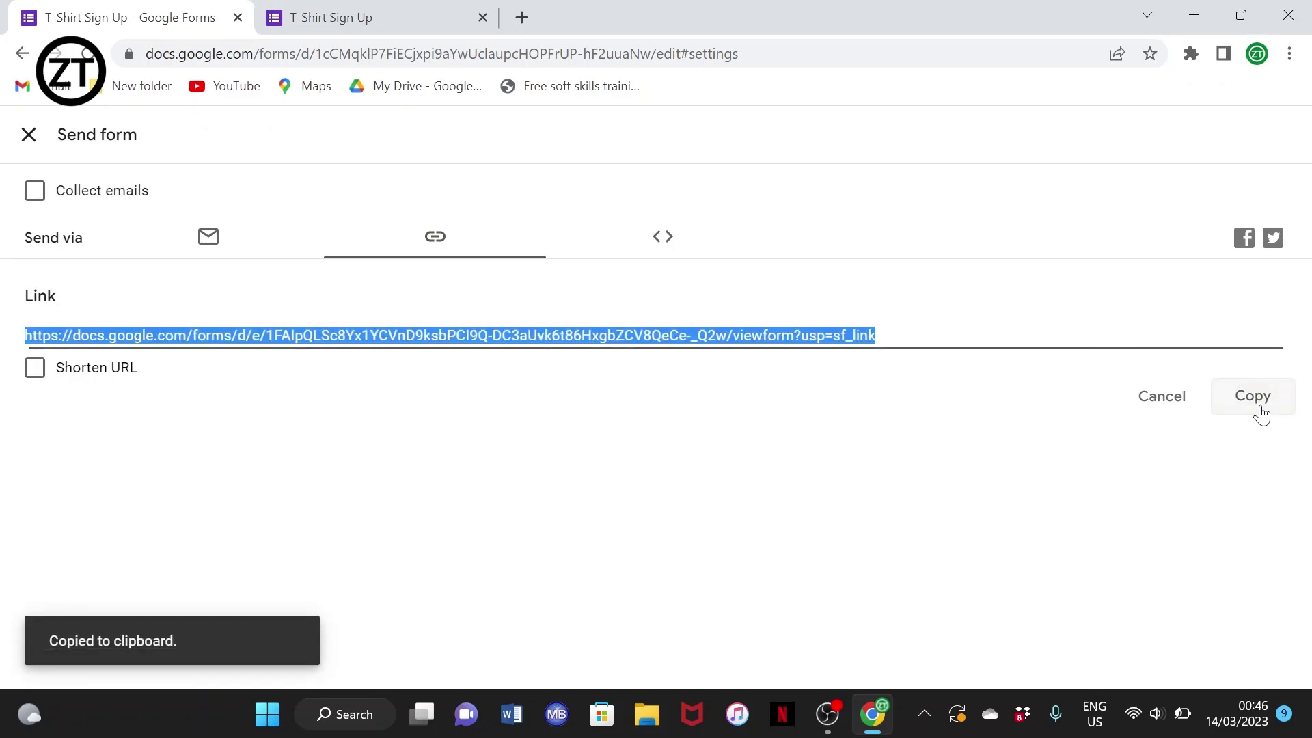
Open the copied full link in a new browser tab and look through the form as a respondent.
left_click(524, 19)
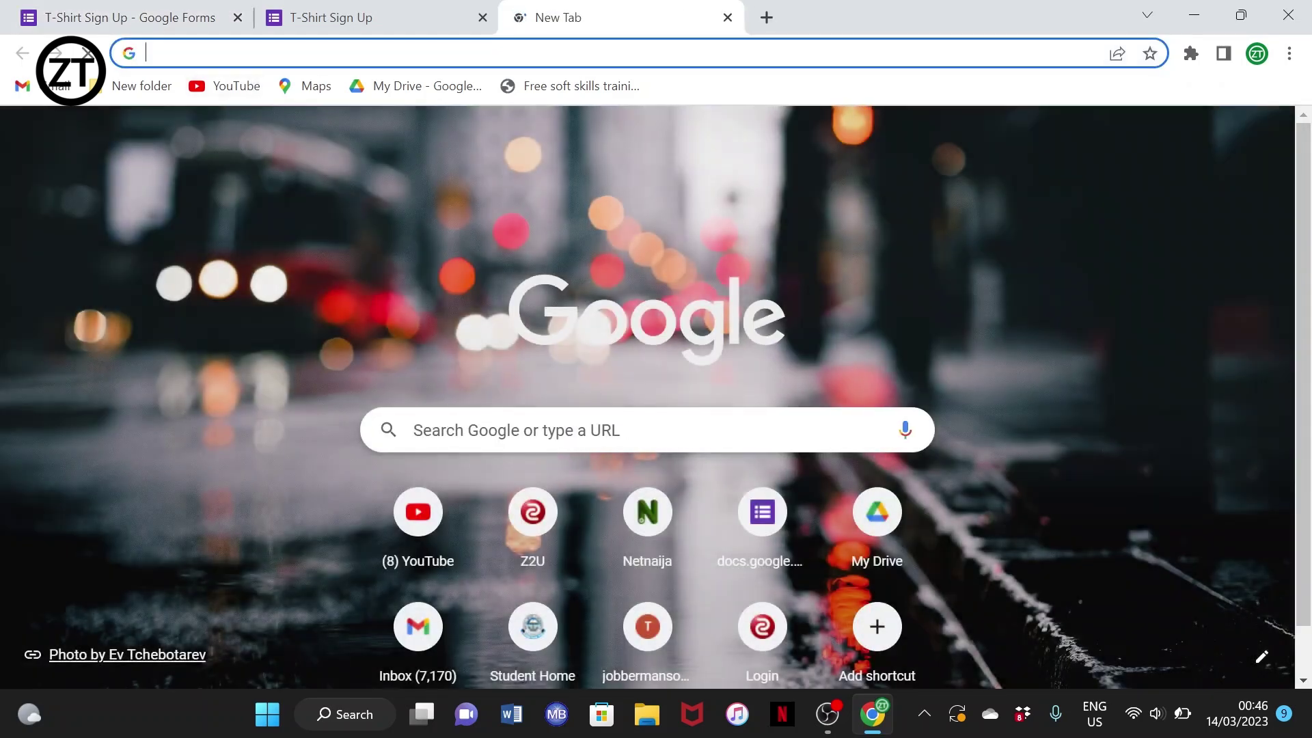
key("ctrl+v")
key("Return")
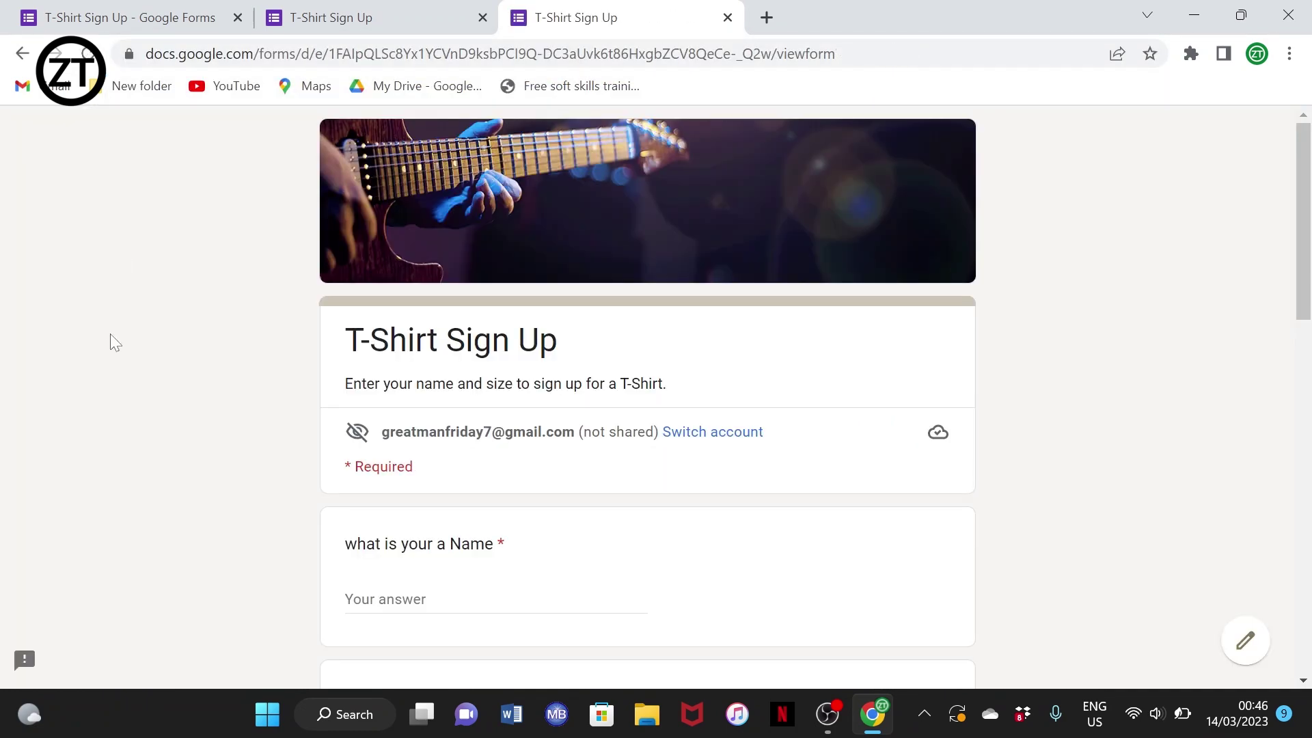
scroll(110, 335, "down", 10)
scroll(110, 334, "up", 8)
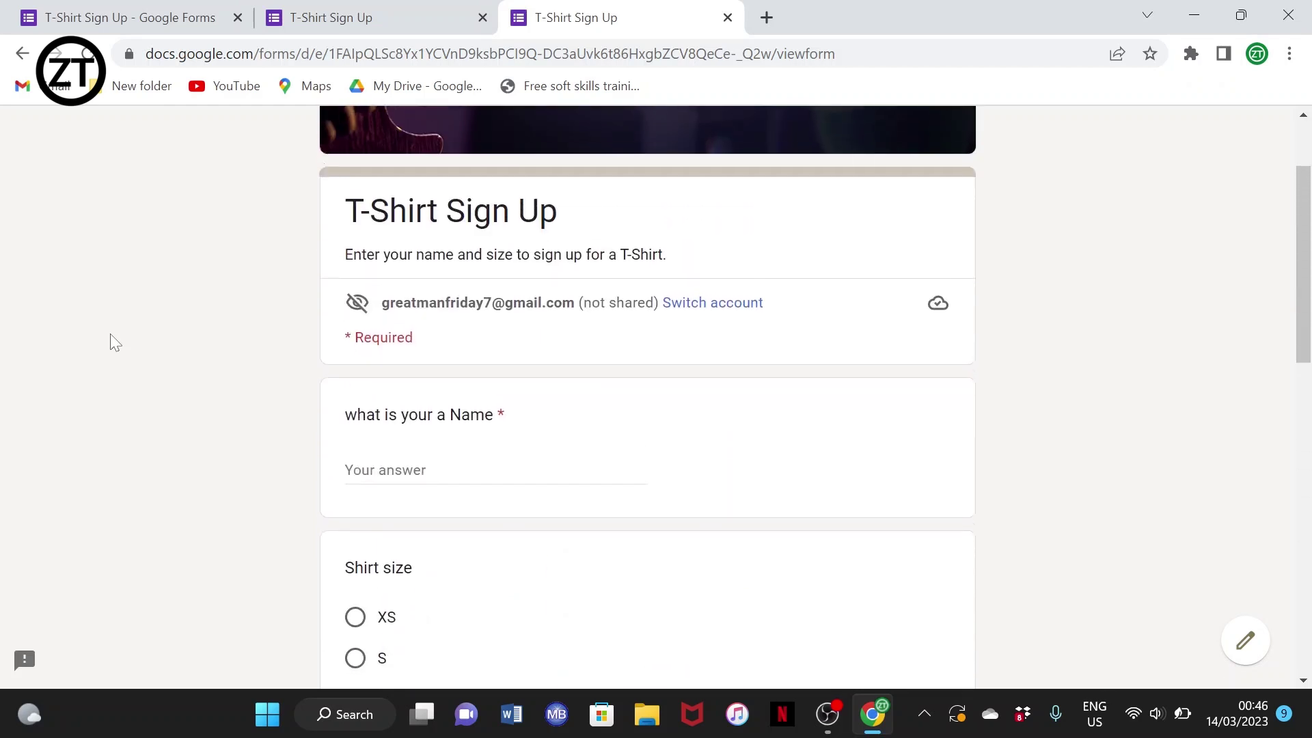
Return to the form's send options, shorten the sharing URL and copy it.
left_click(156, 10)
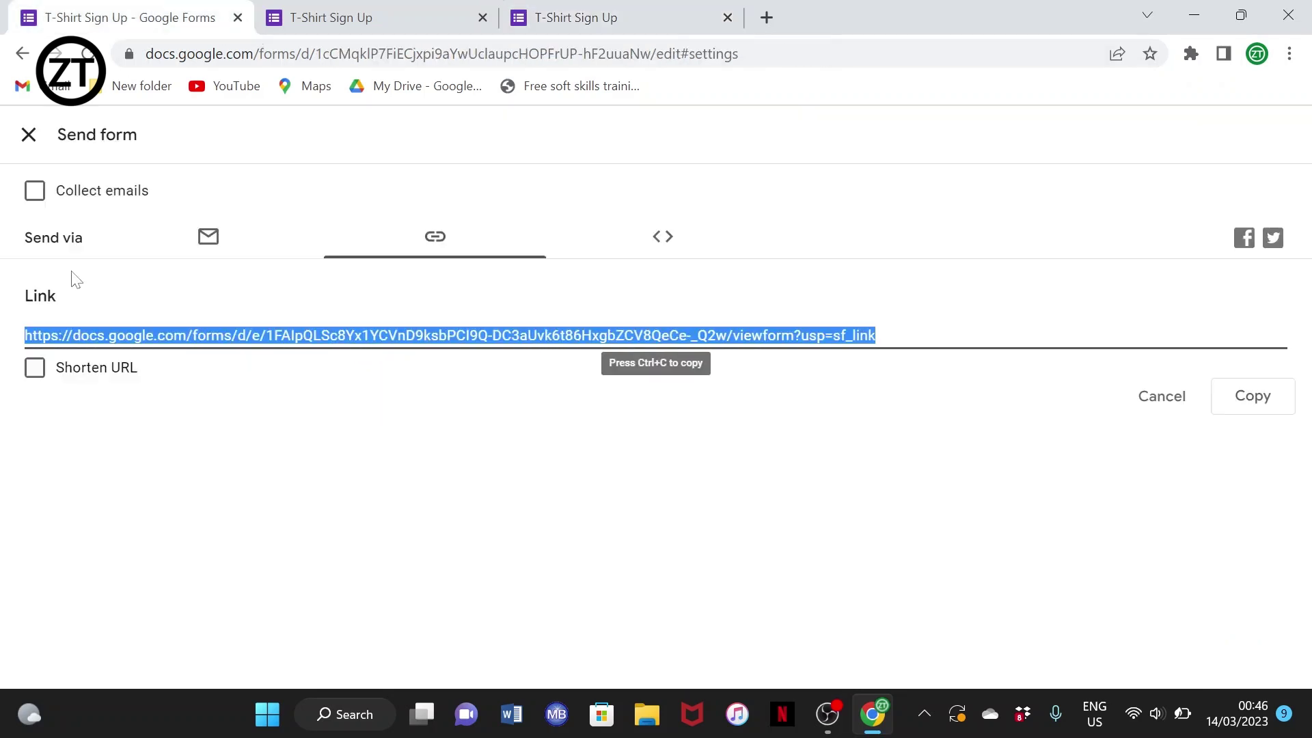
left_click(54, 386)
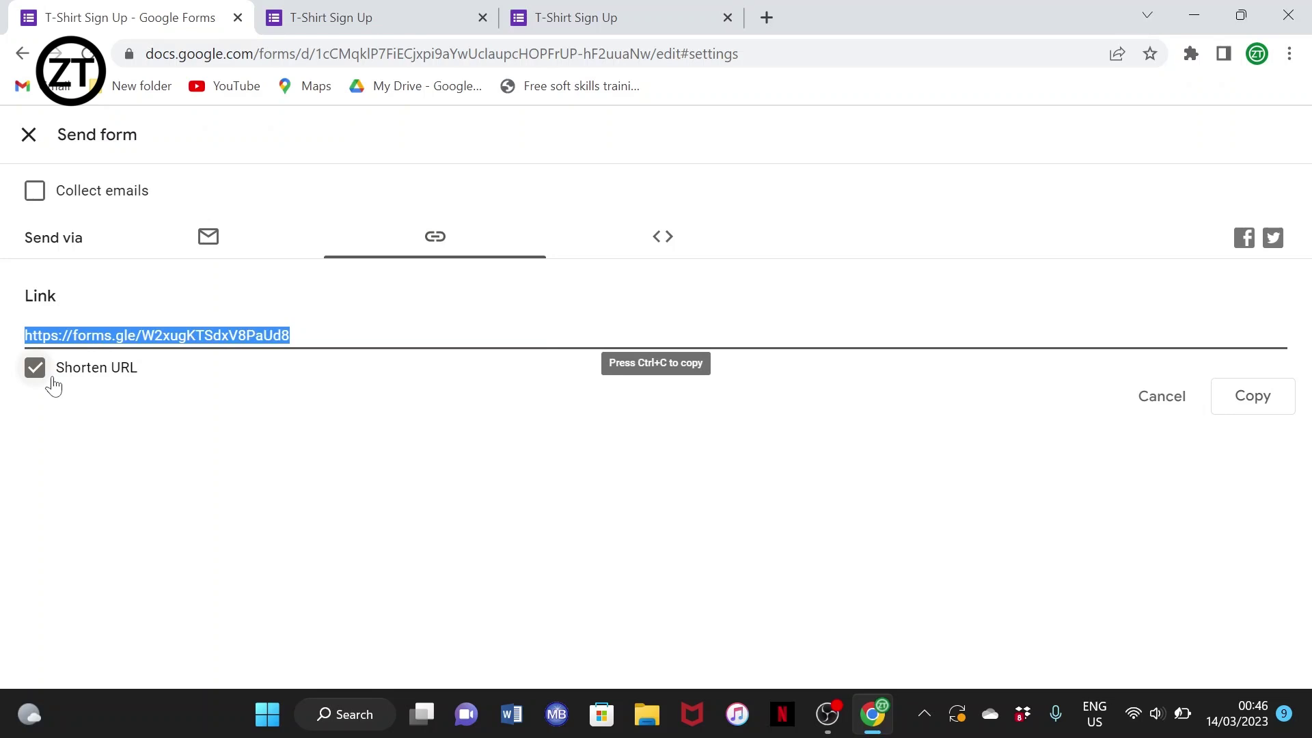
left_click(1235, 400)
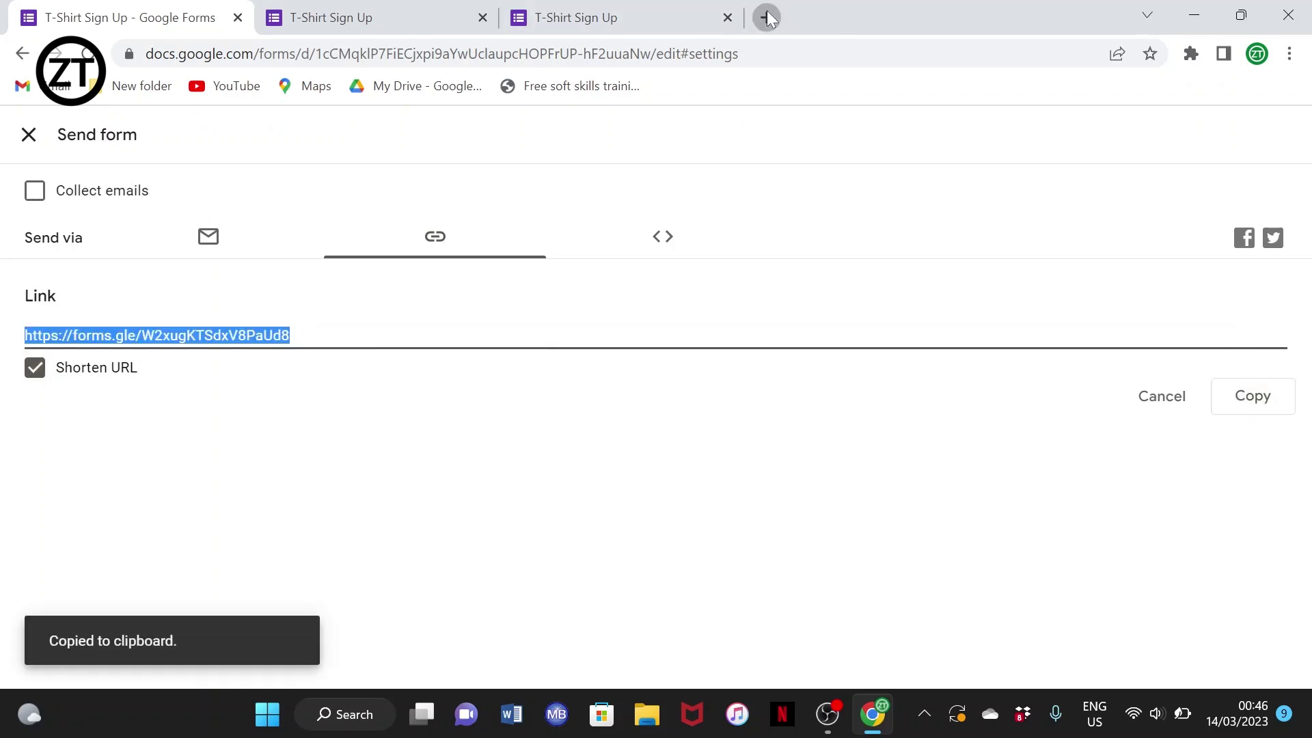
Open the shortened link in another new browser tab and view the form down to its submit section.
left_click(766, 16)
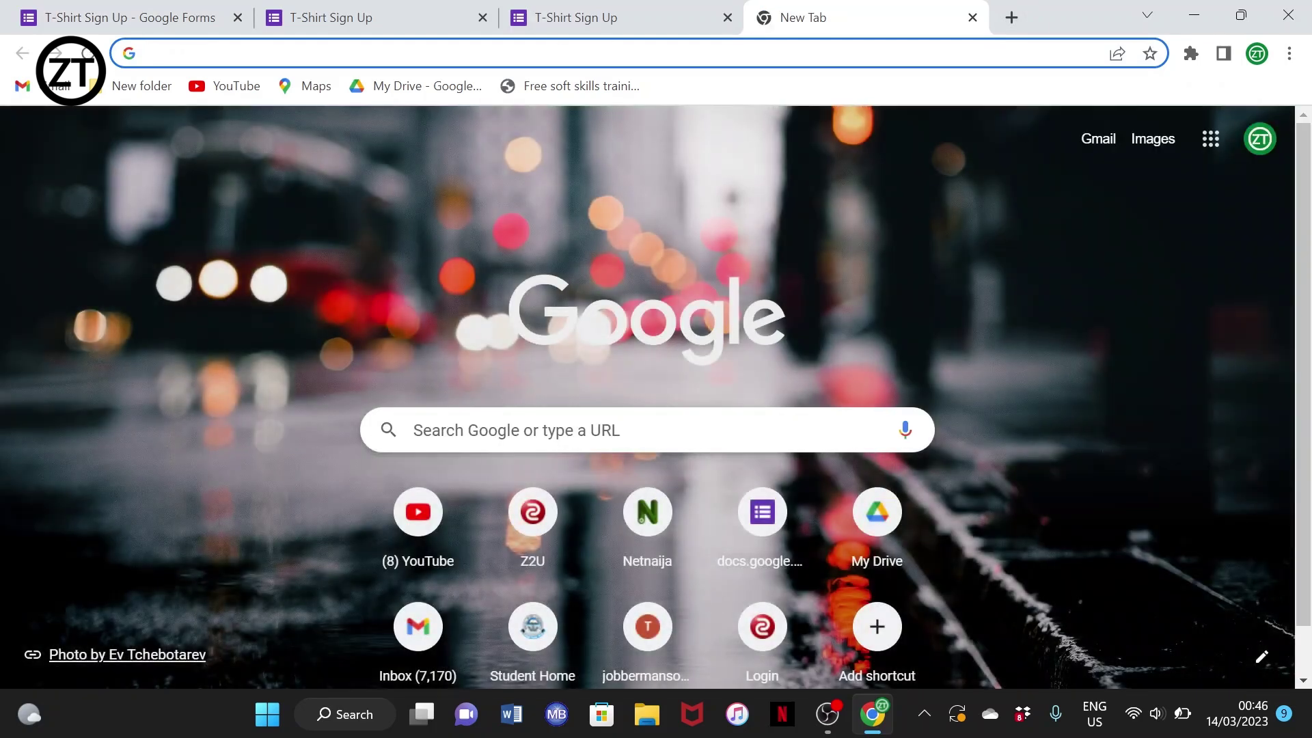
key("ctrl+v")
key("Return")
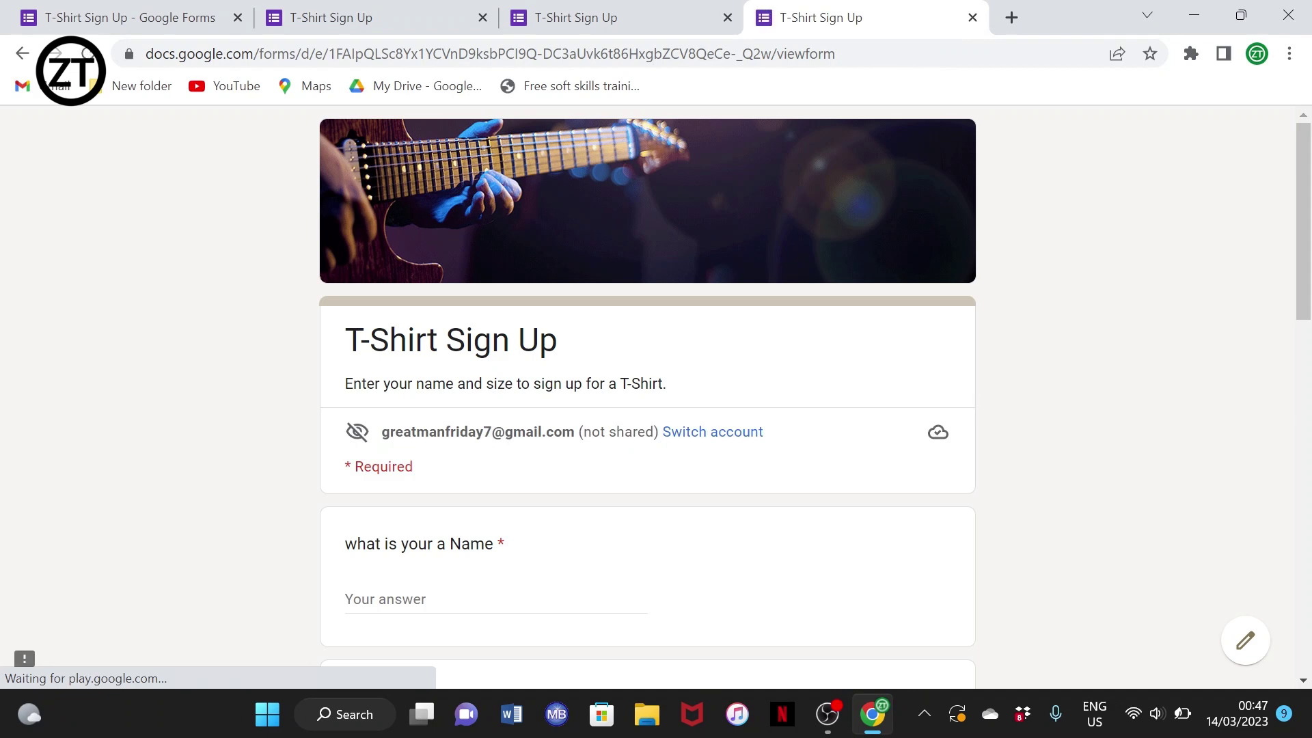
scroll(543, 311, "down", 15)
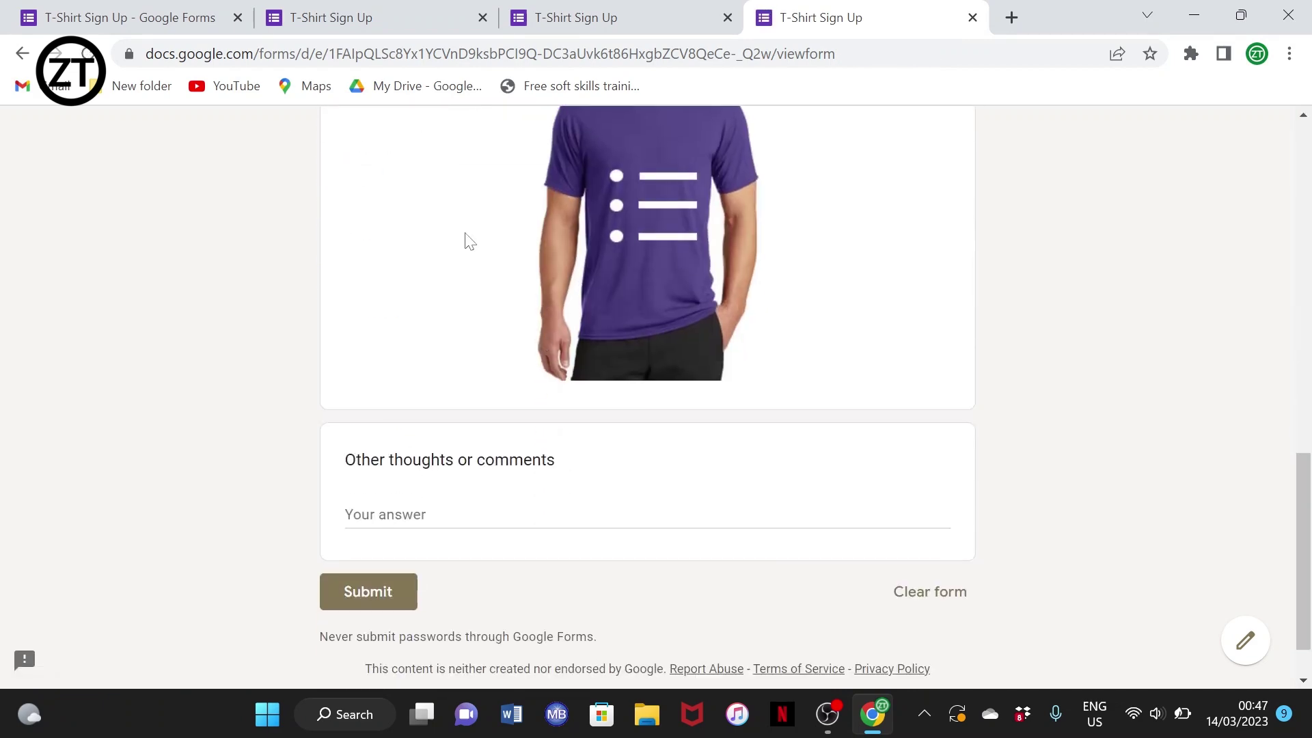
Examine the HTML embedding, link and e-mail options for sending the form, and close them without sending.
left_click(102, 26)
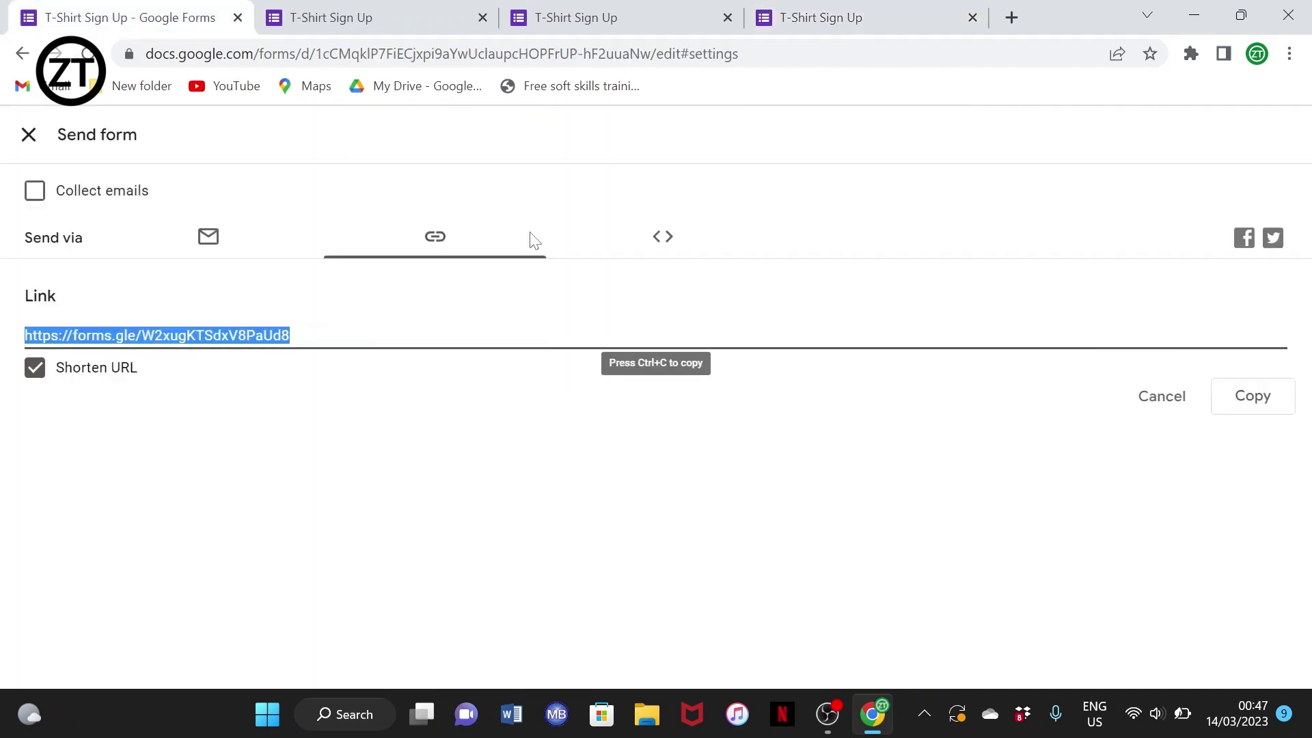
left_click(660, 246)
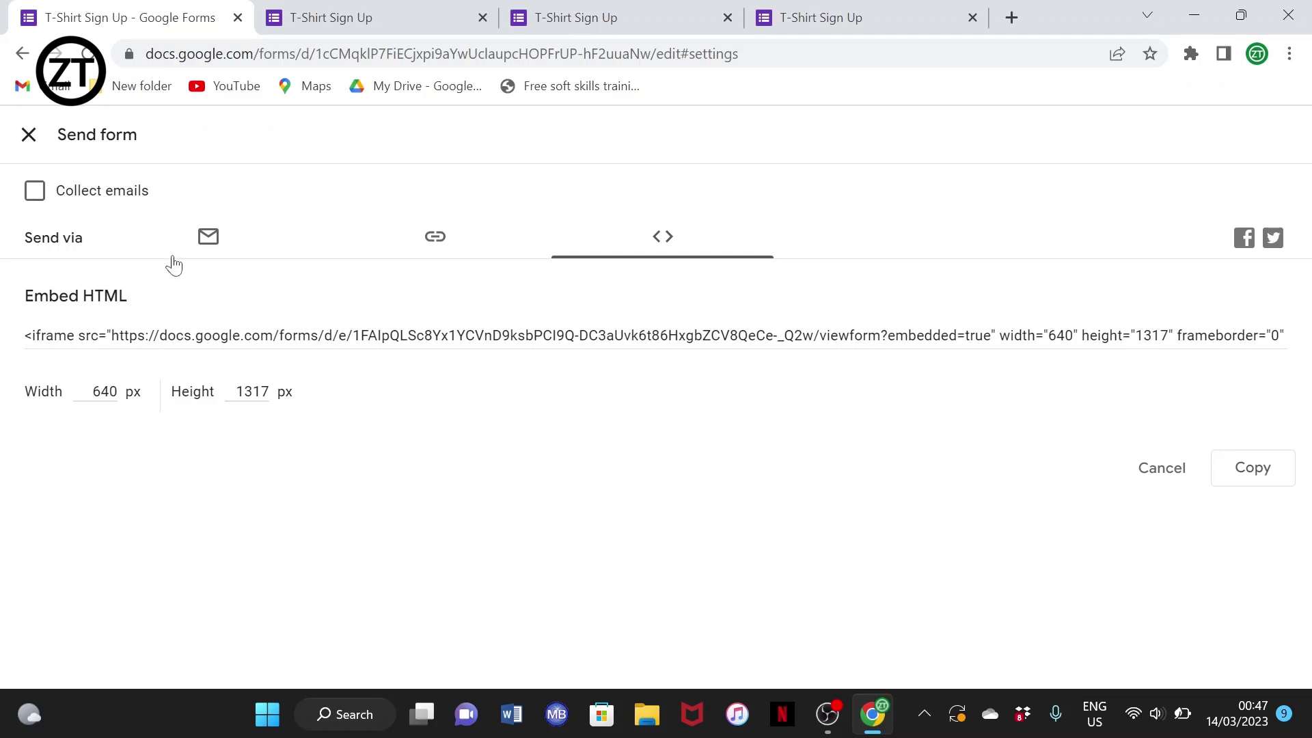
left_click(434, 257)
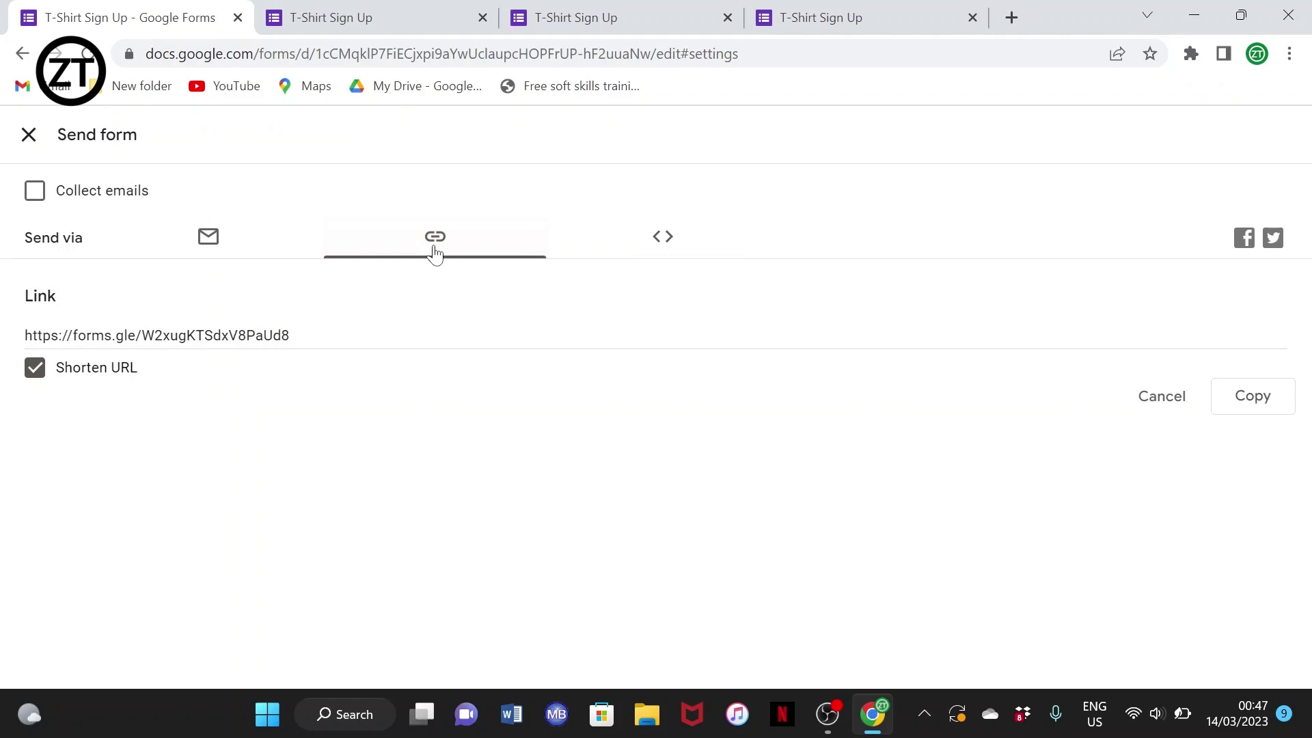
left_click(189, 234)
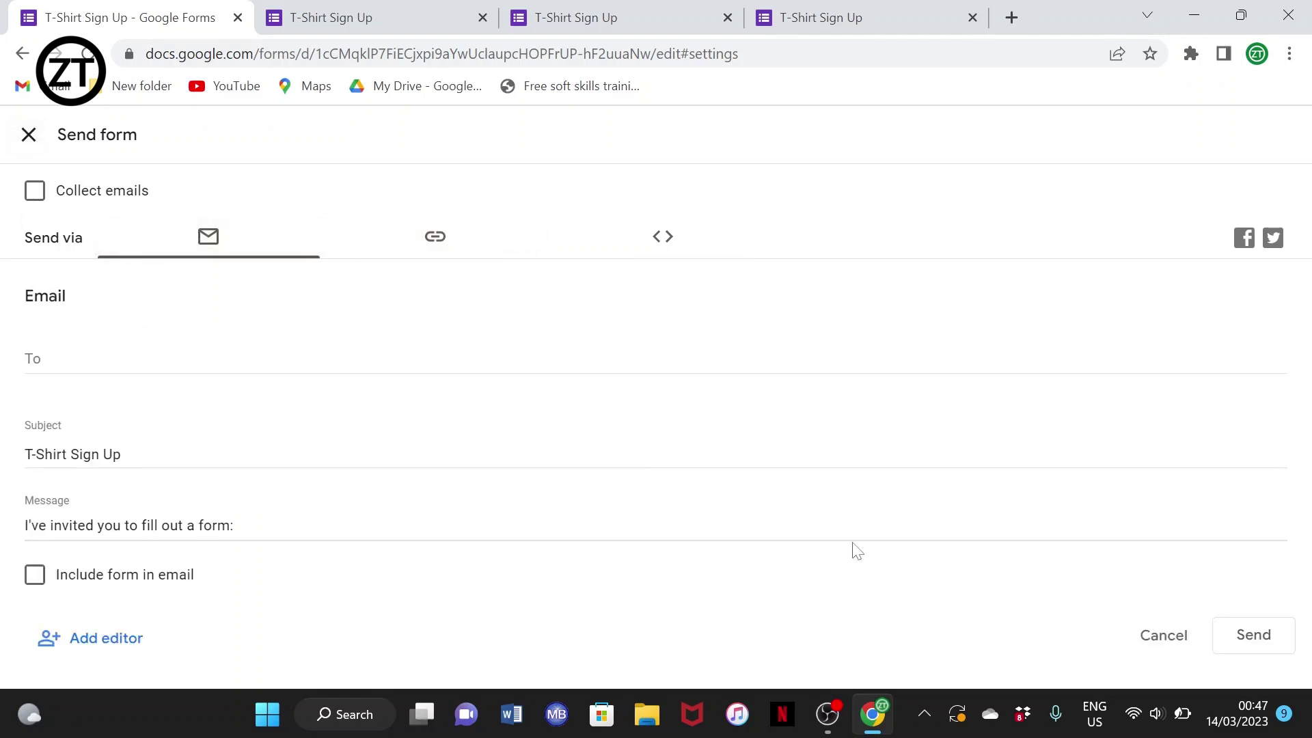
left_click(40, 135)
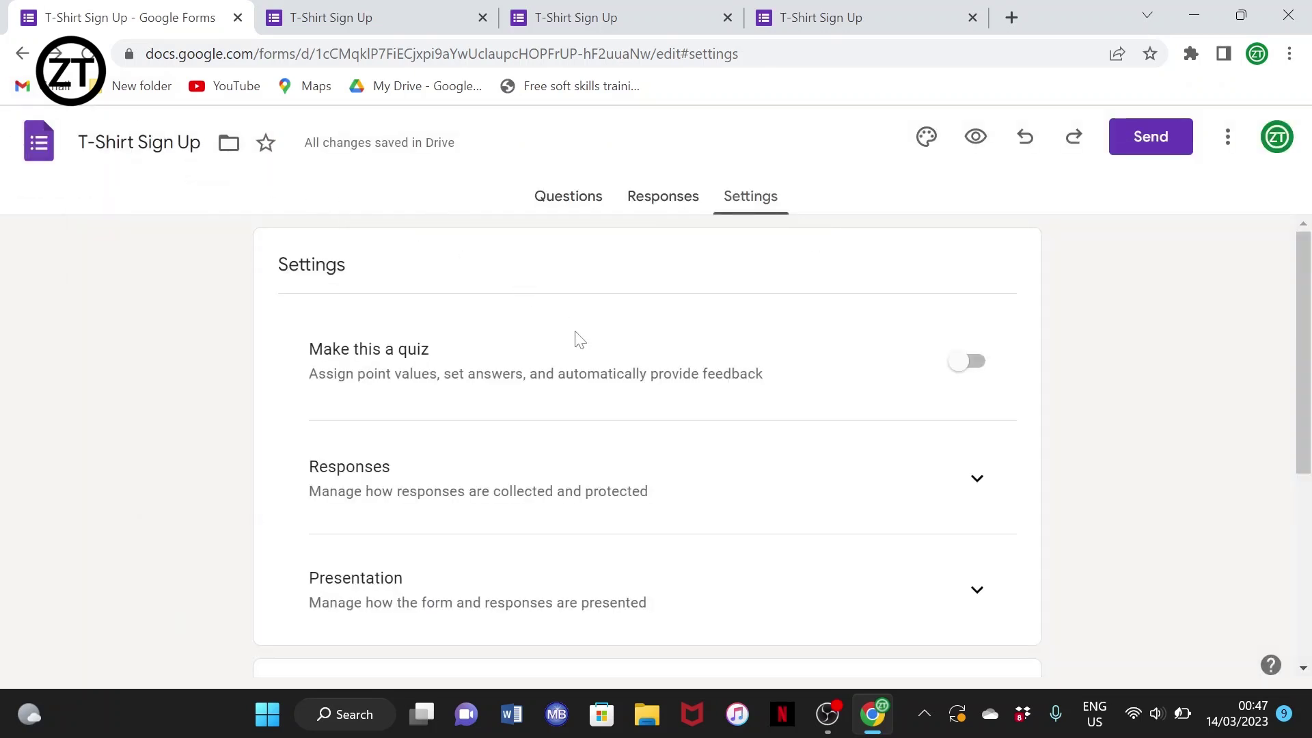
Look through the form's settings and return to its questions.
scroll(732, 442, "down", 5)
scroll(732, 442, "up", 5)
left_click(570, 199)
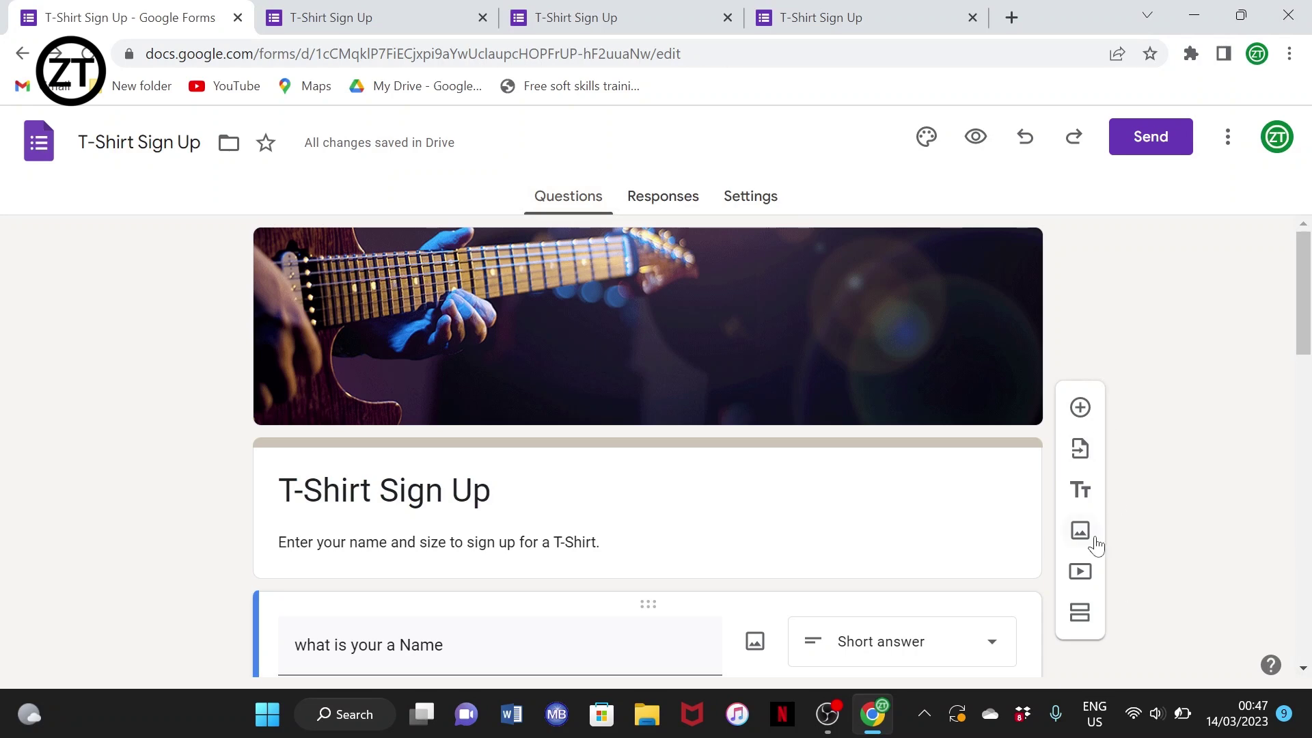
Create a blank form from the Forms home page and title it "Level of smoking in Nigeria".
left_click(39, 141)
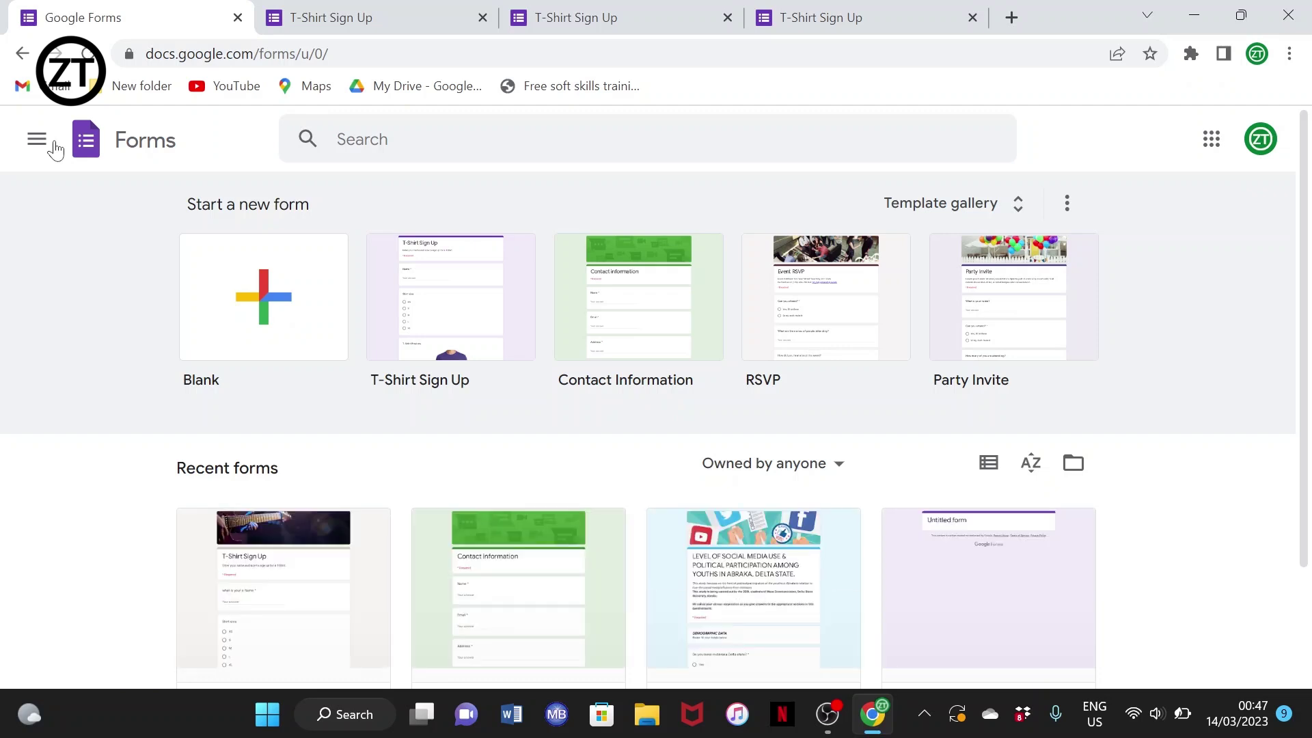
left_click(273, 299)
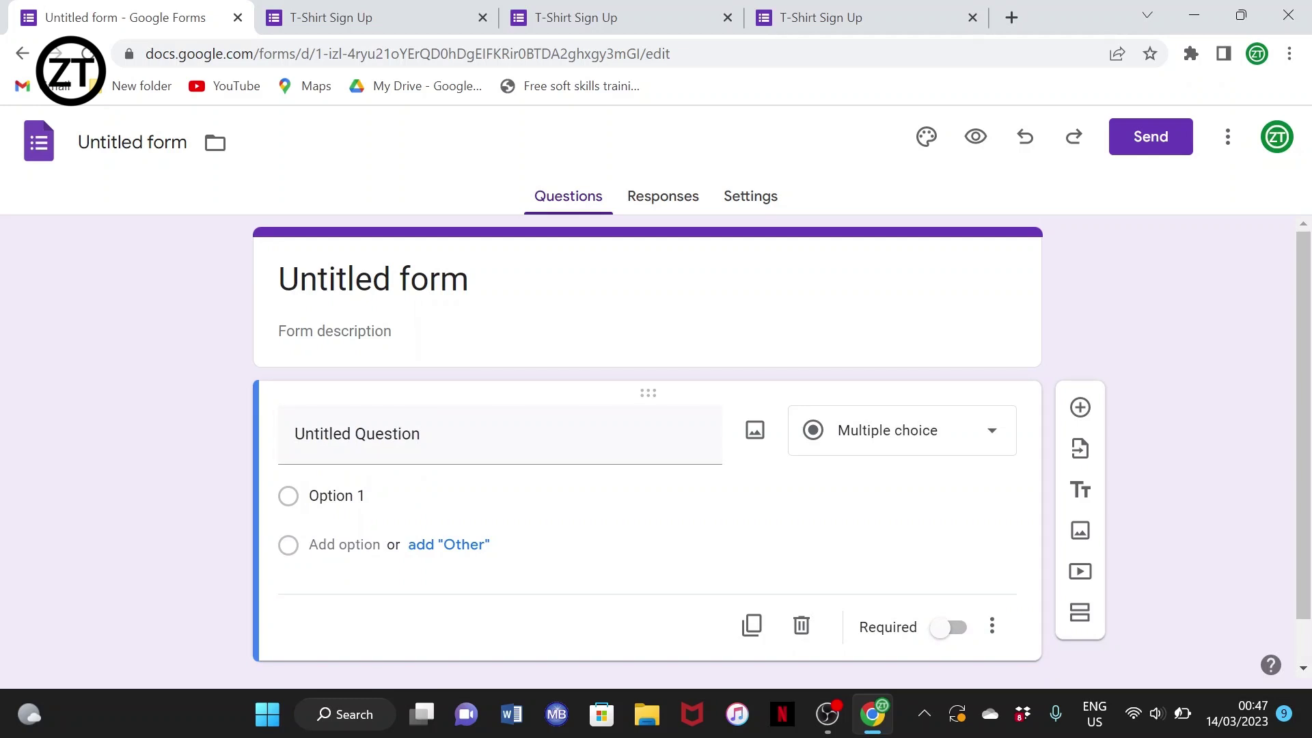
triple_click(437, 279)
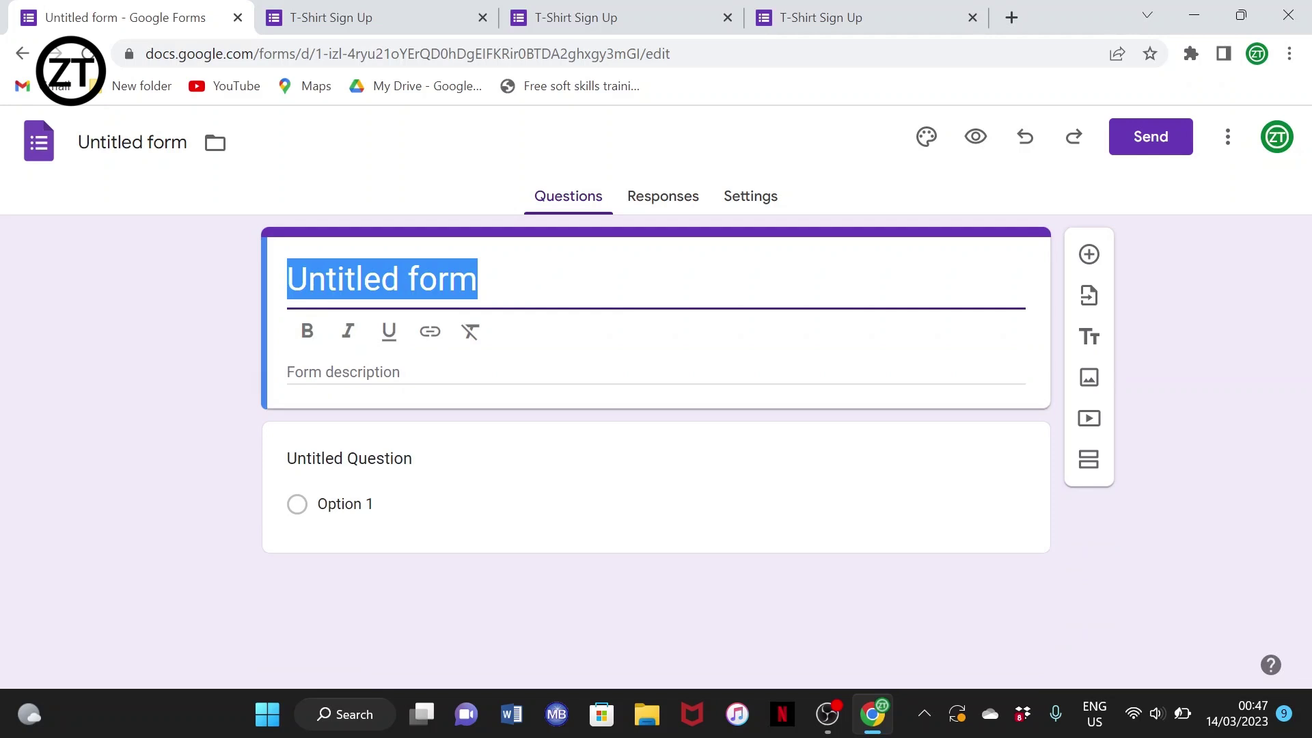
key("BackSpace")
key("ctrl+z")
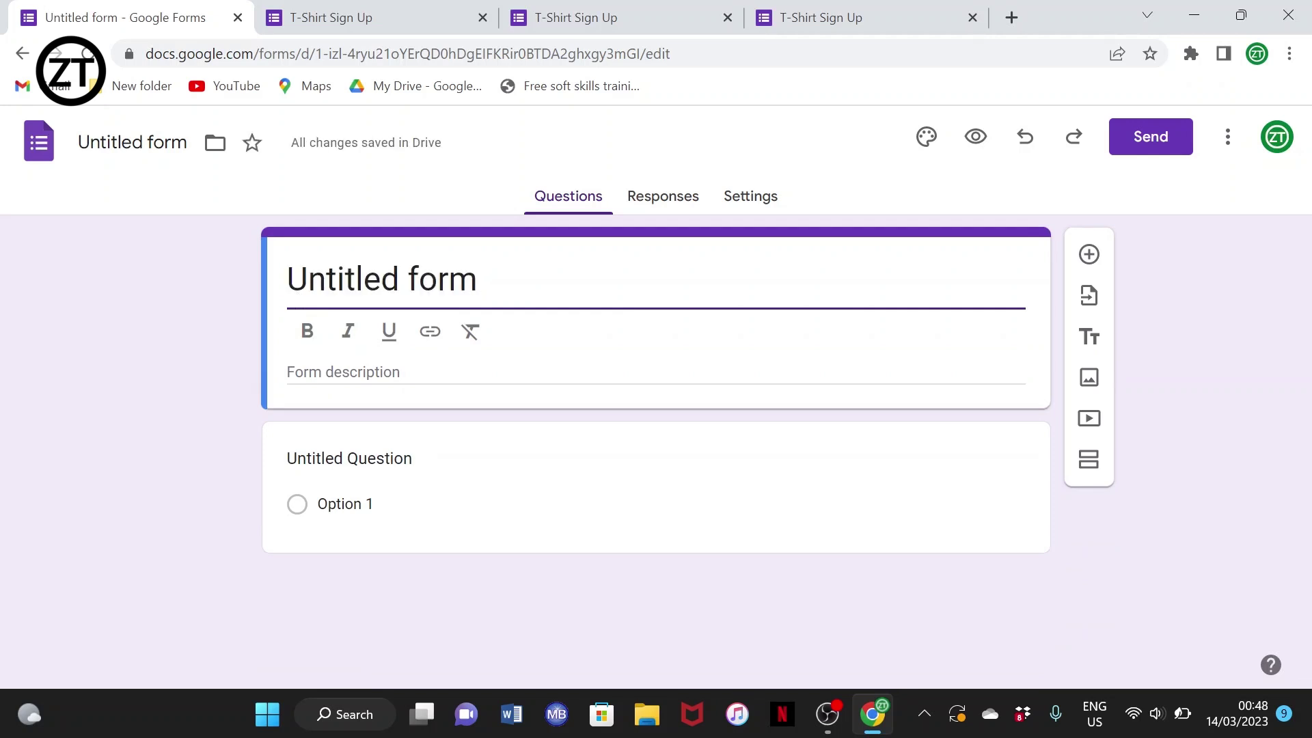
key("ctrl+a")
type("Levelo")
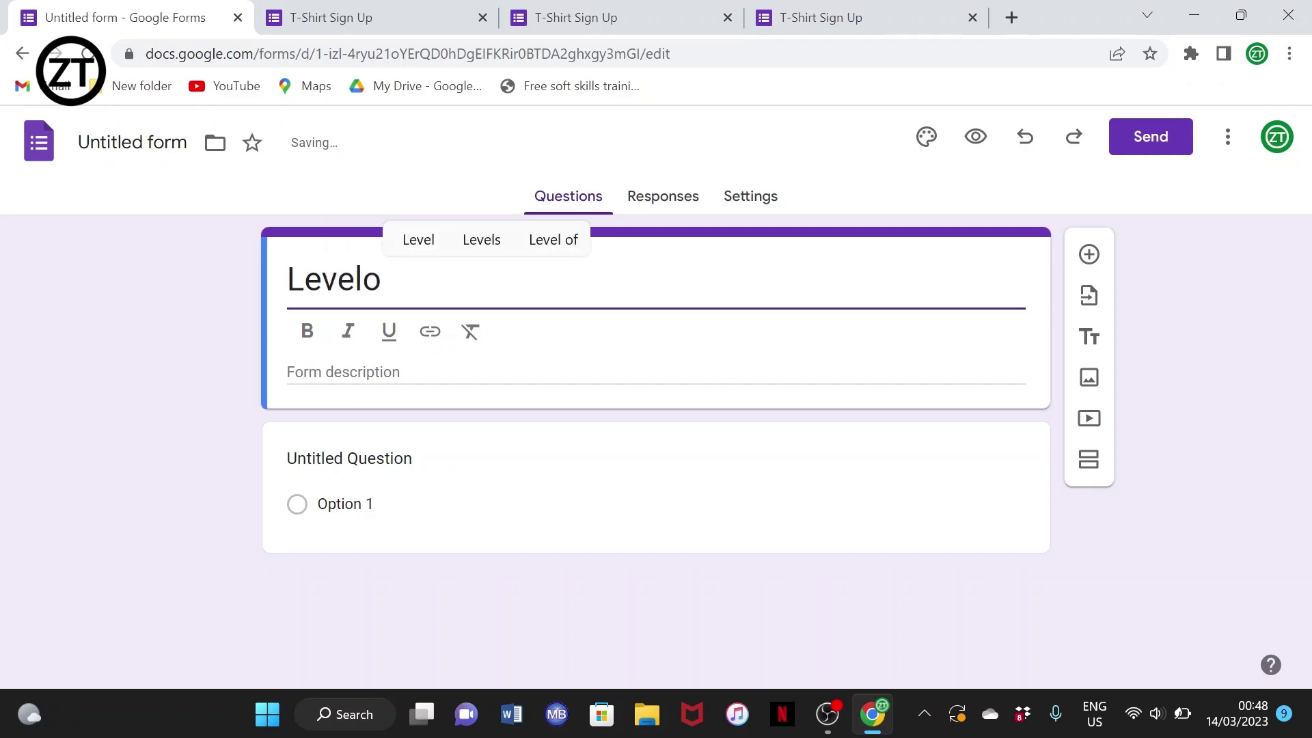
key("BackSpace")
type("od")
key("BackSpace")
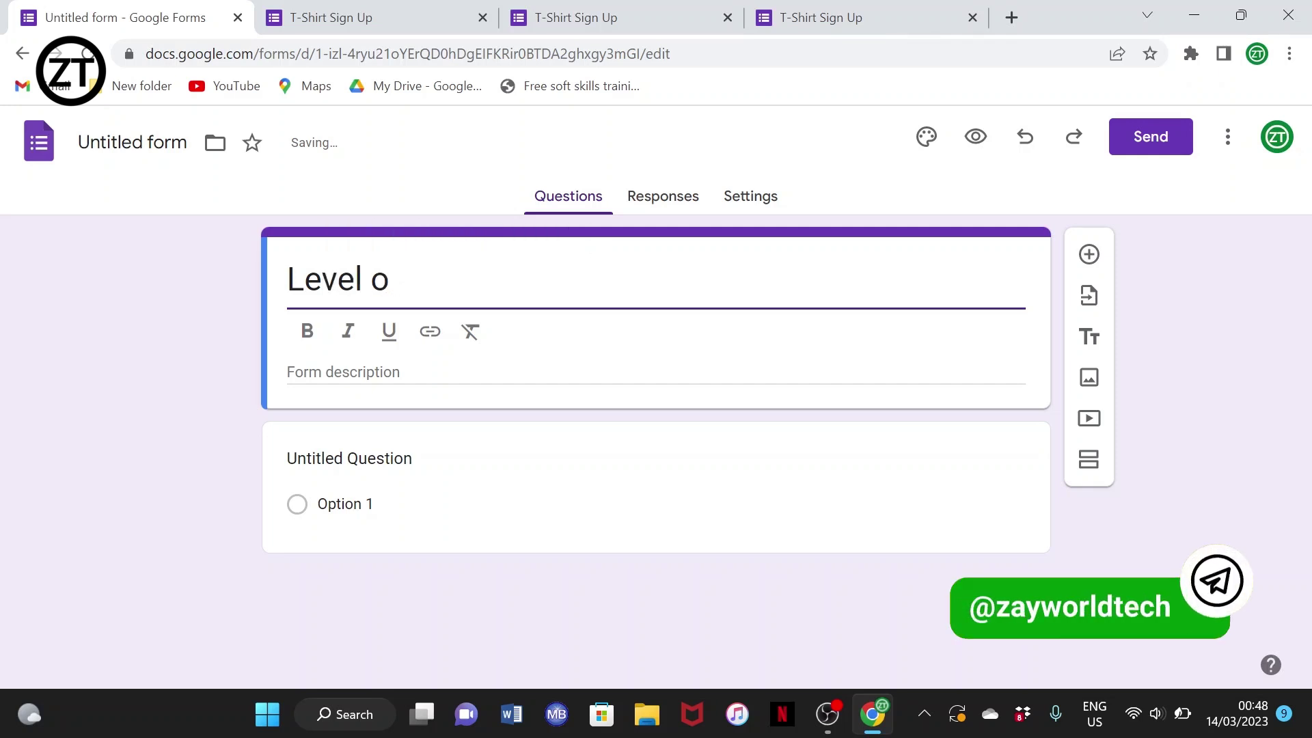
type("f smok")
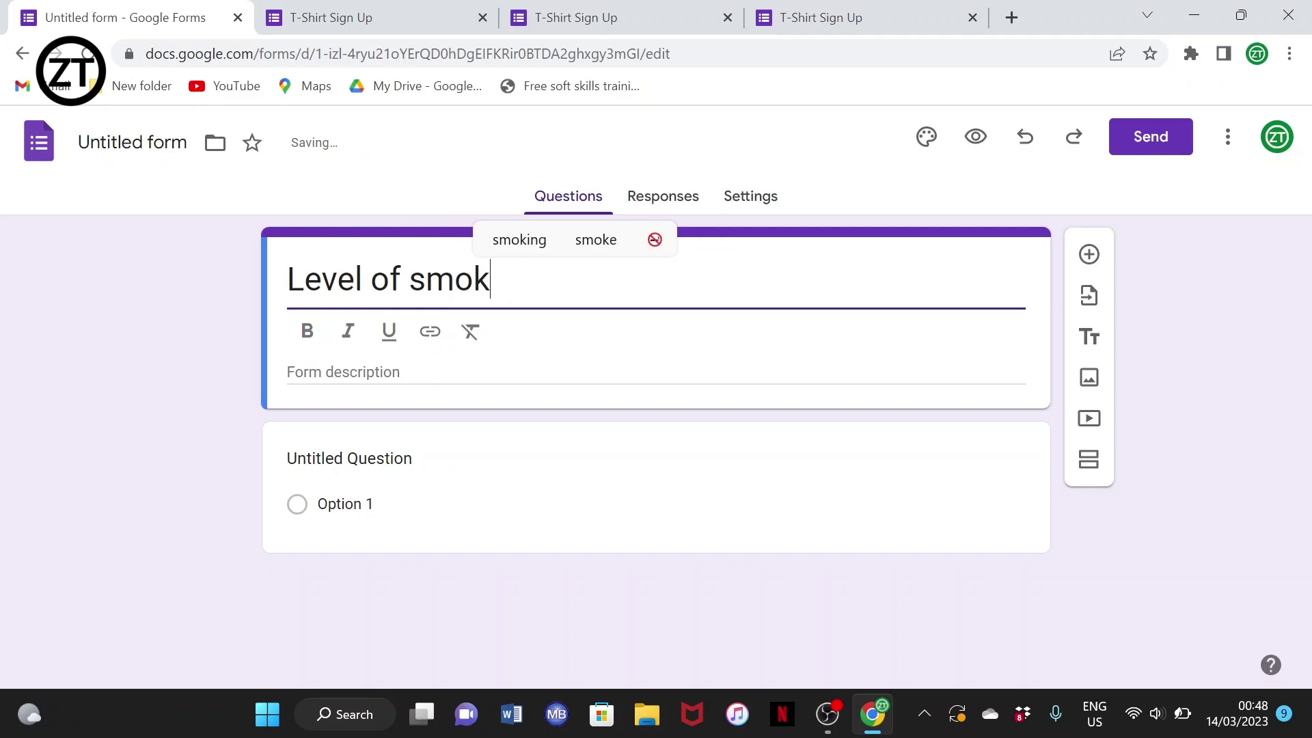
type("ing in N")
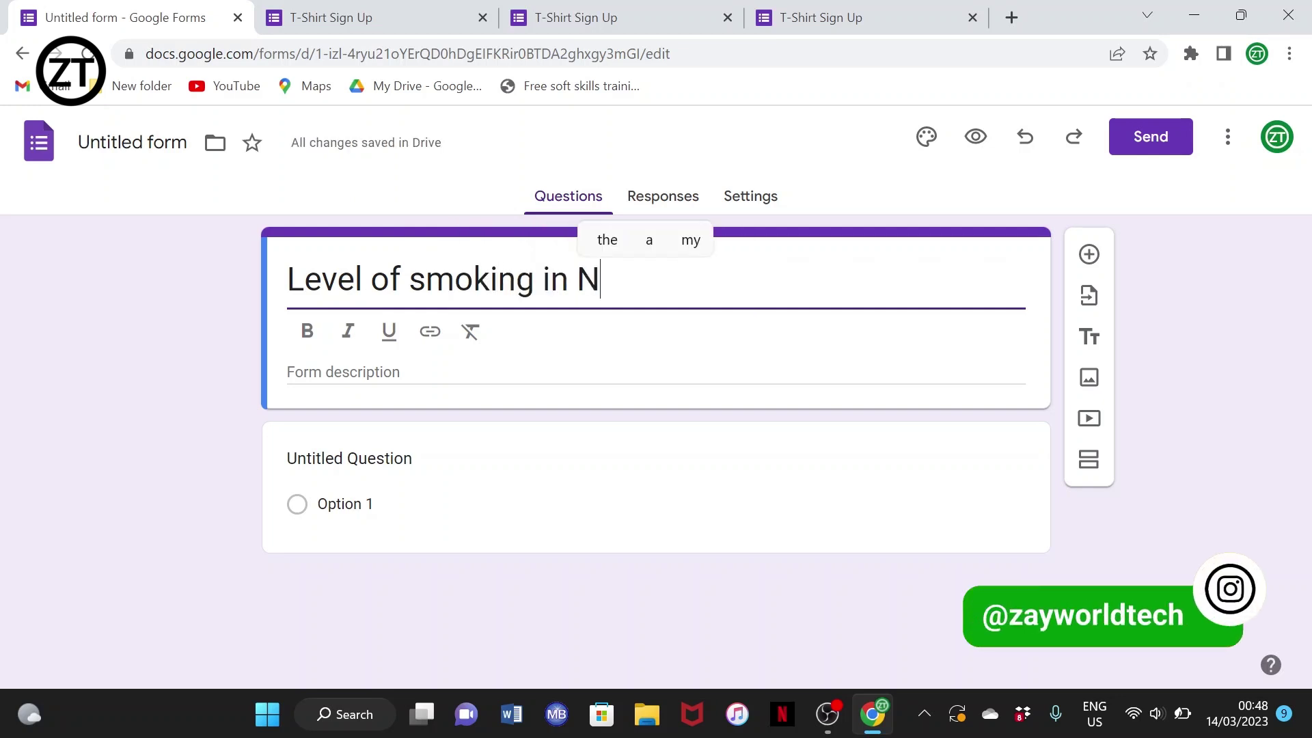
type("igeria")
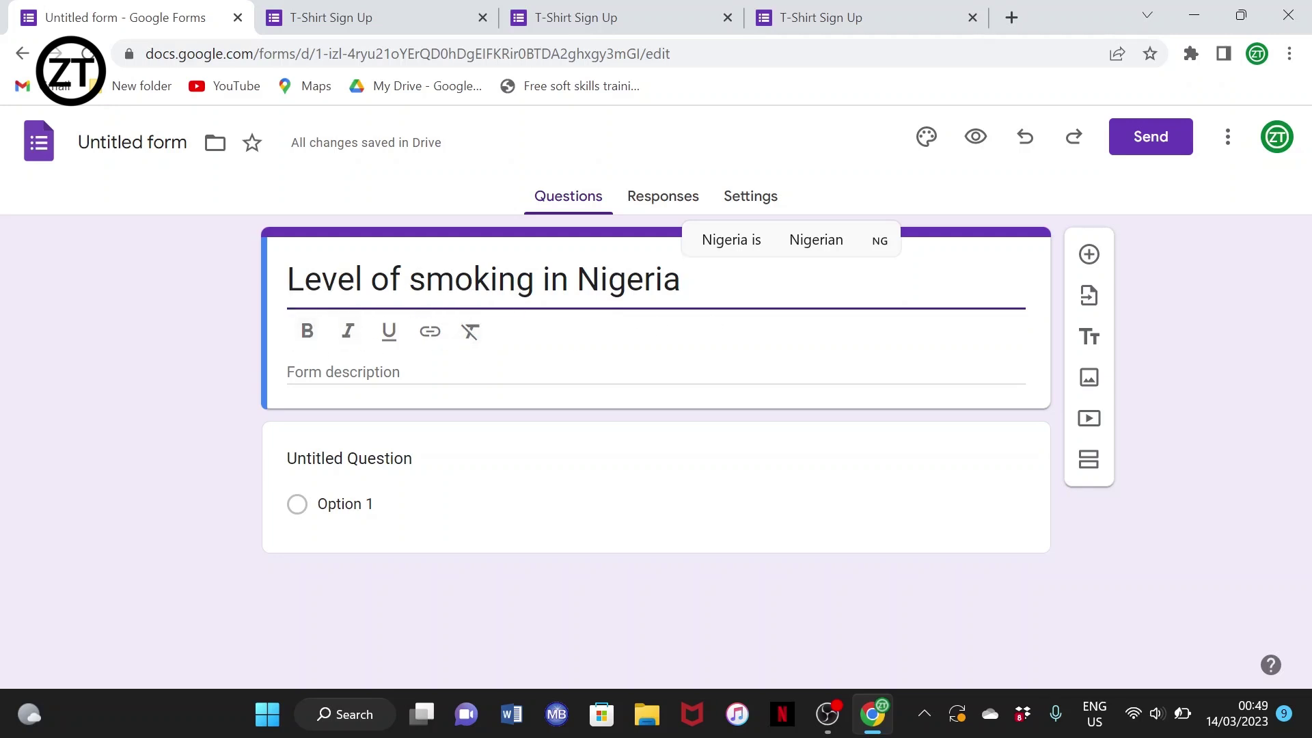
Format the whole form title as bold and underlined, without italics.
left_click_drag(682, 281, 278, 286)
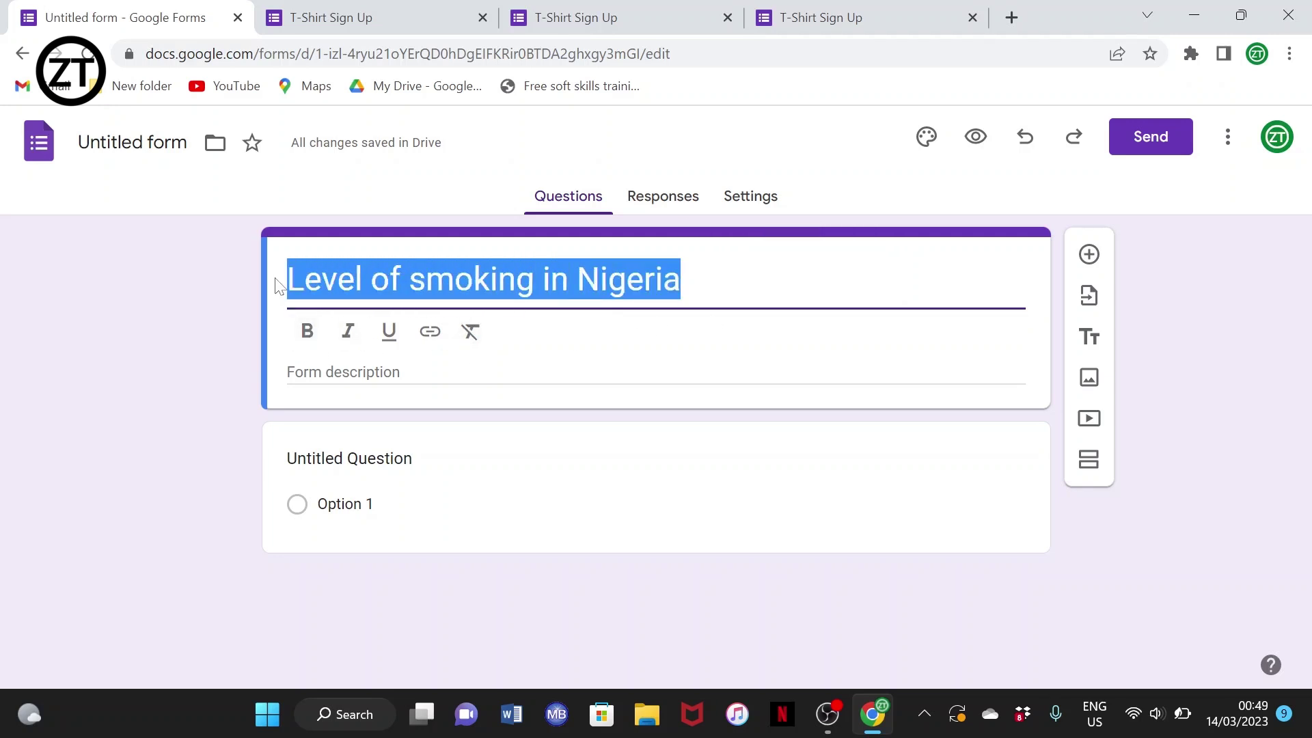
left_click(307, 332)
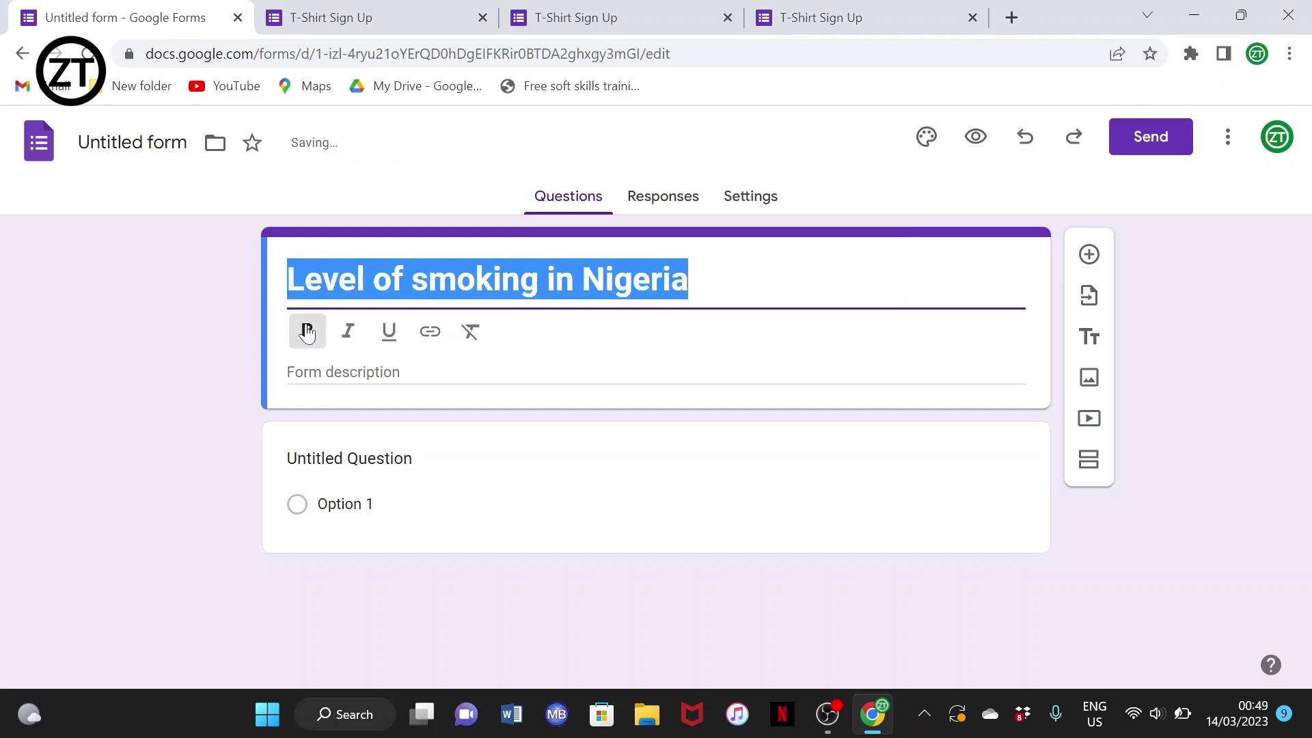
left_click(350, 334)
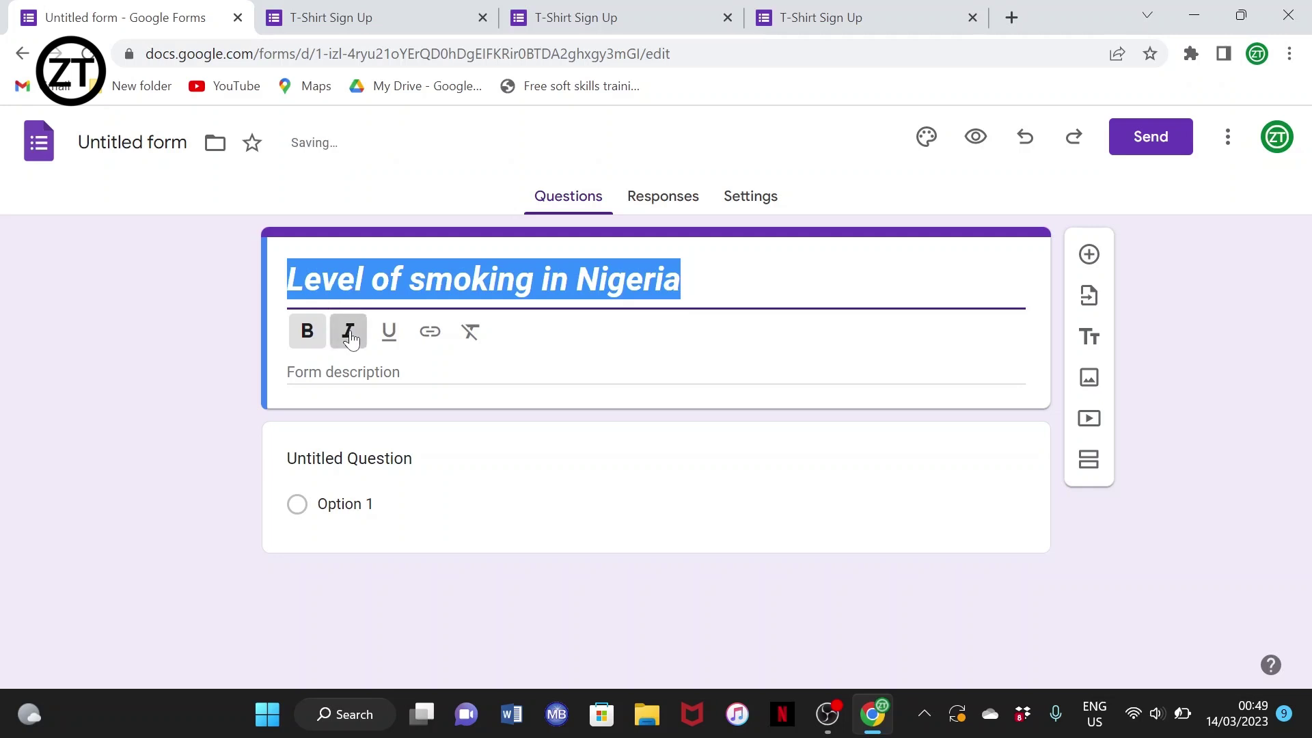
left_click(350, 334)
left_click(394, 338)
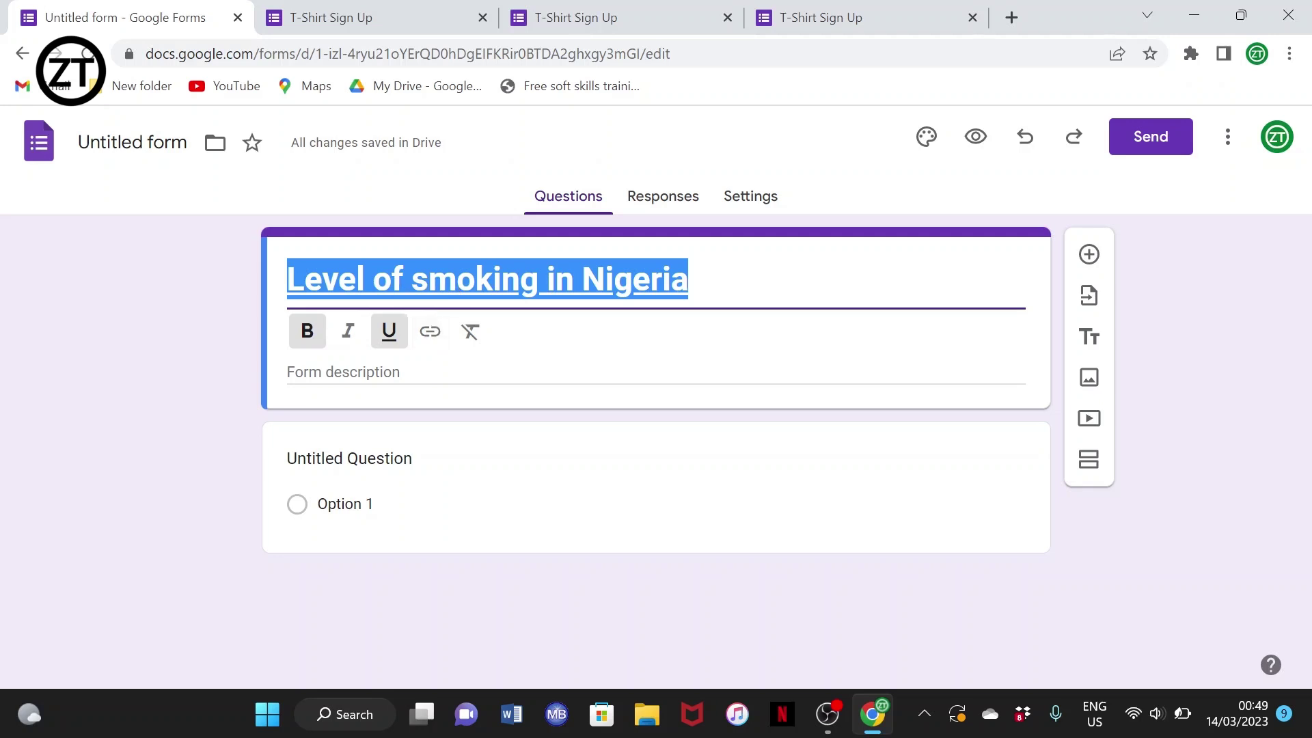
left_click(688, 279)
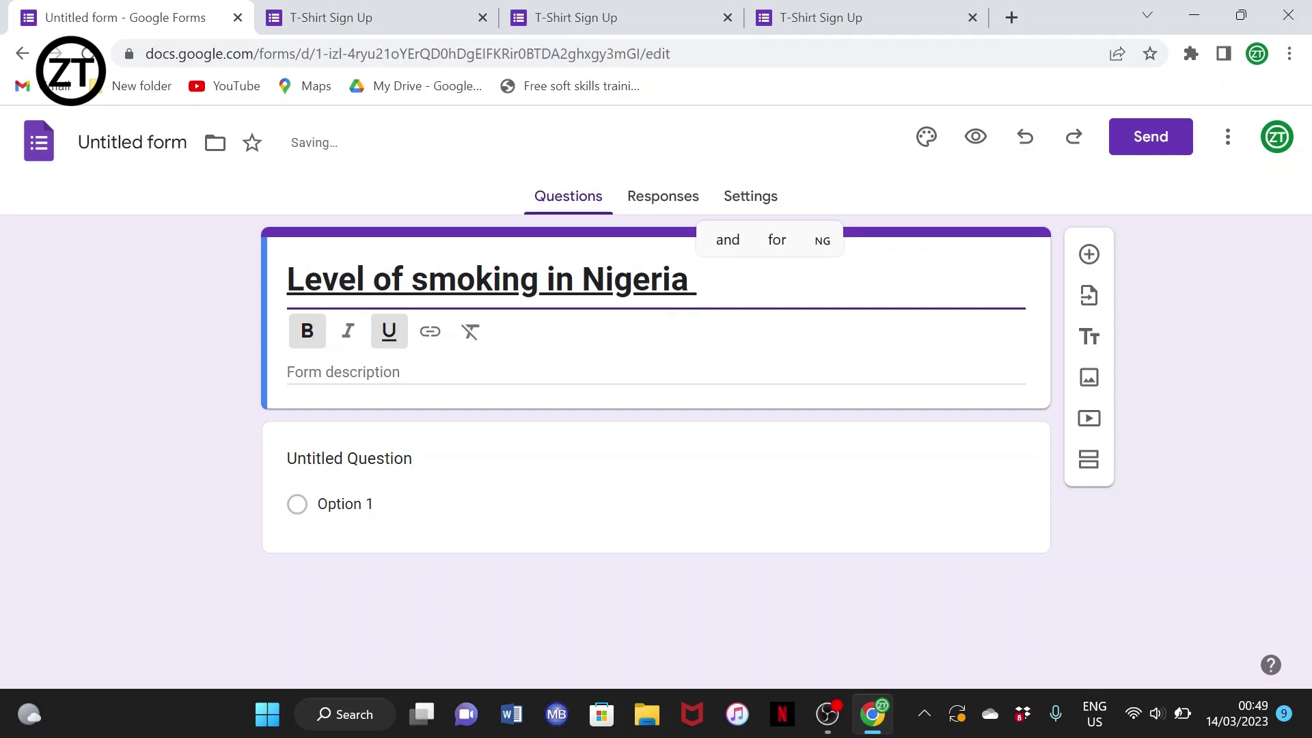
type("I")
key("BackSpace")
key("BackSpace")
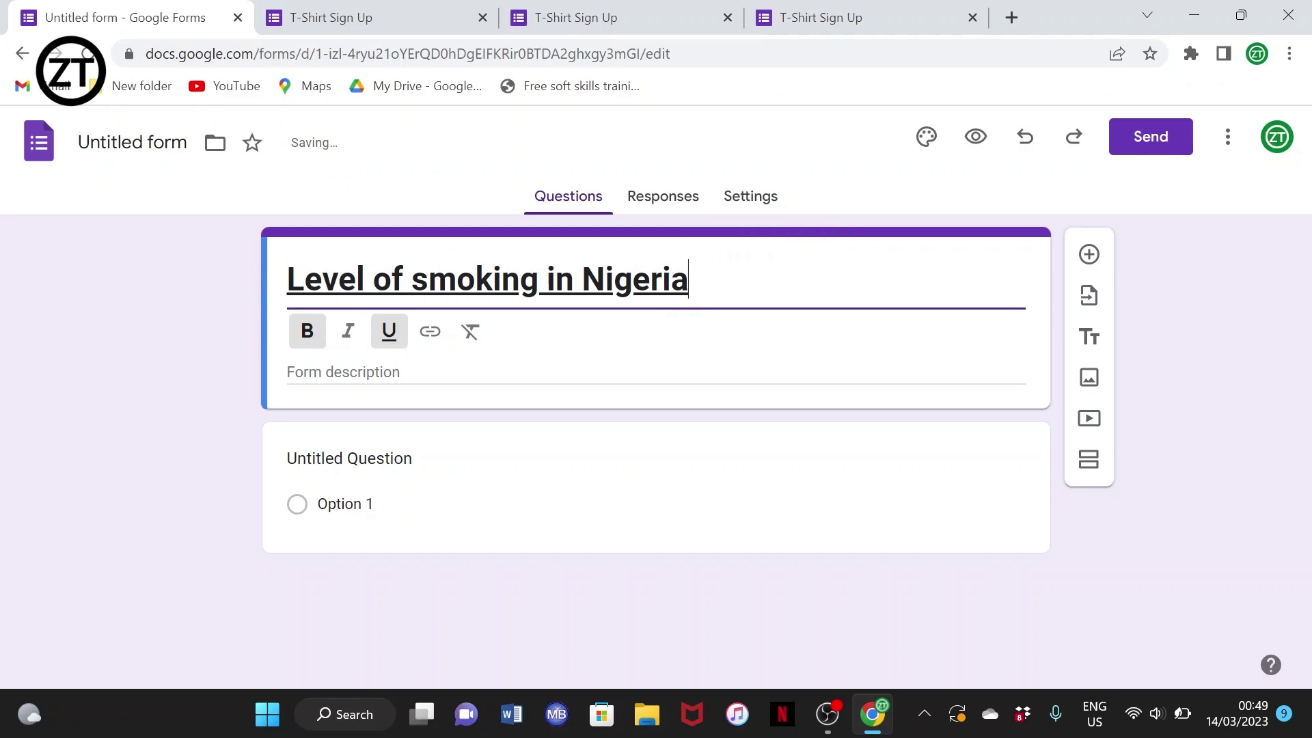
Enter "If you smoke, Tap here." as the form description.
left_click(400, 376)
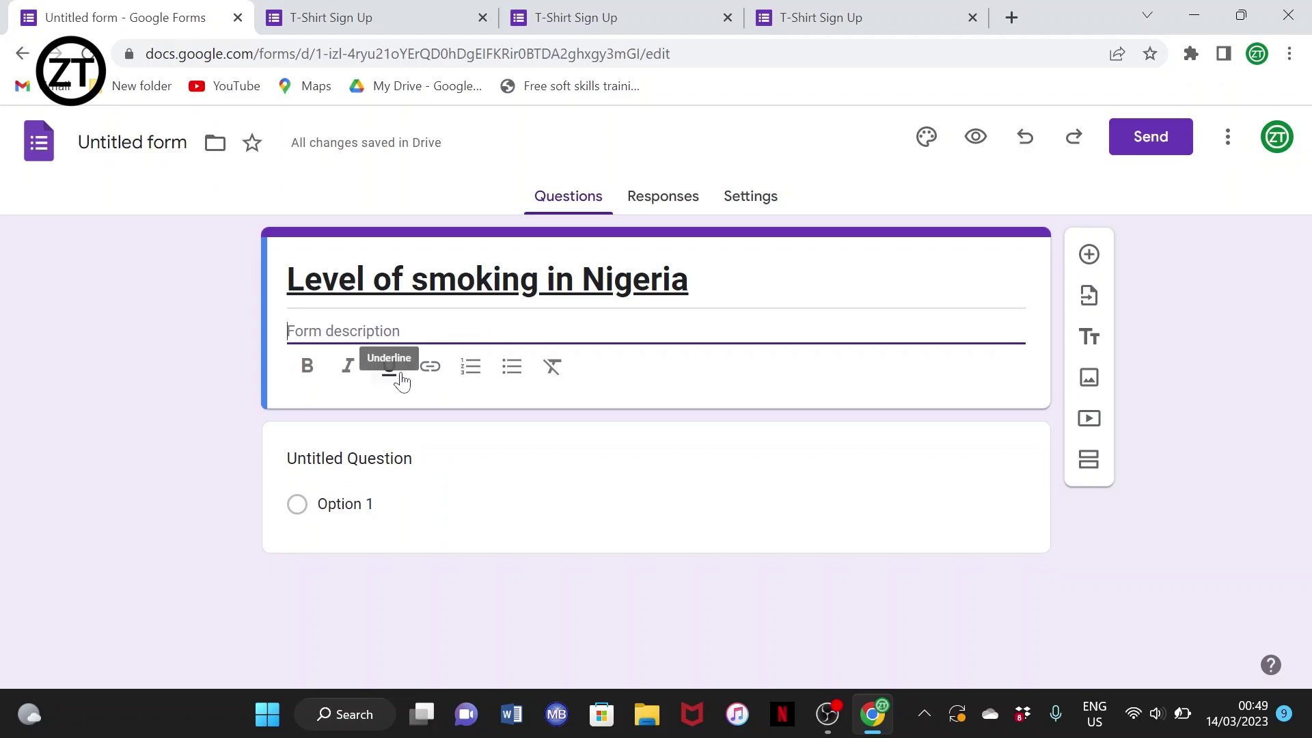
type("If ")
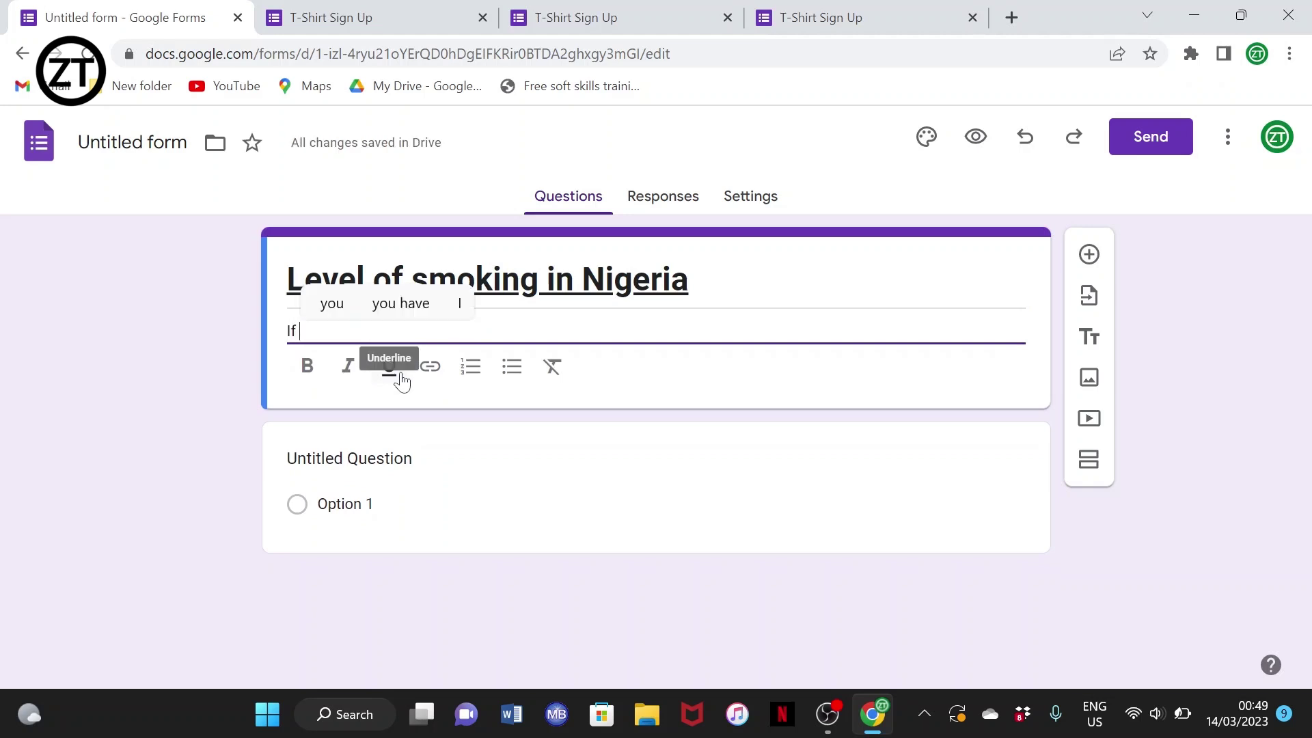
type("you smoke")
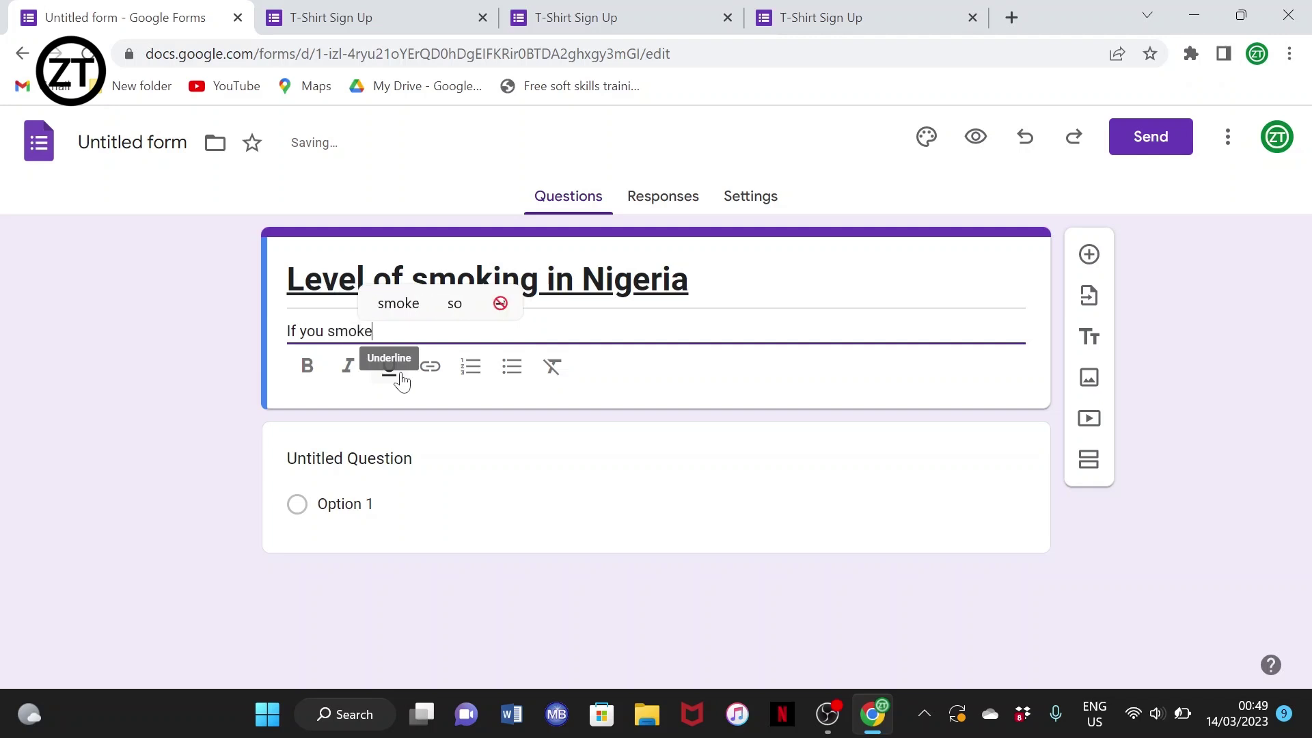
type(", Ta")
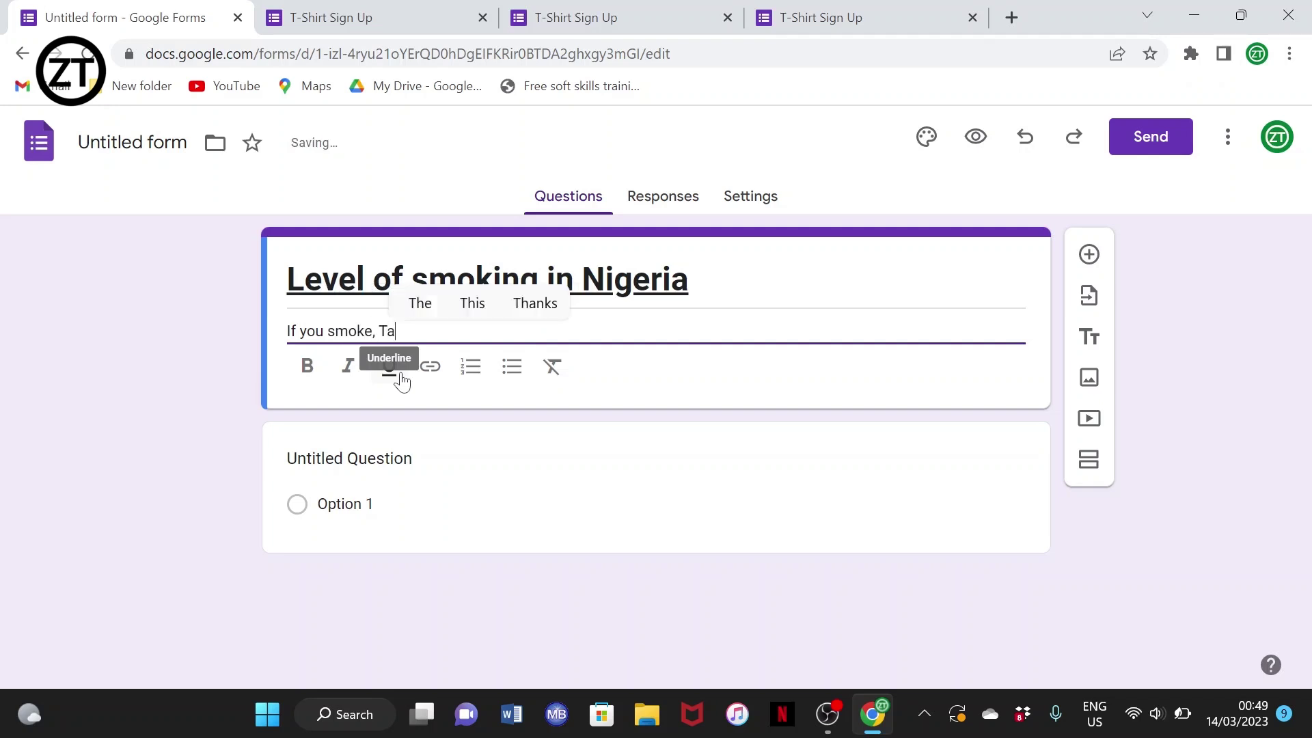
type("p herre")
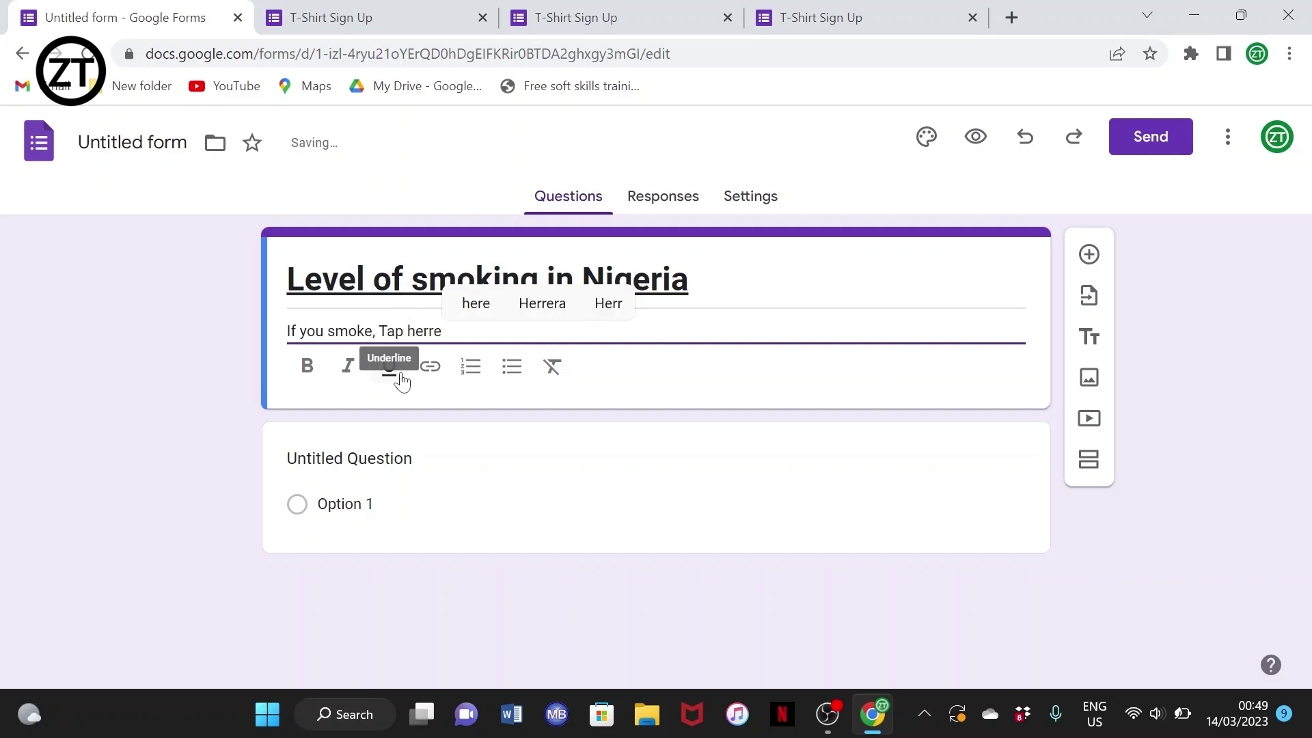
key("BackSpace")
key("BackSpace")
type("e.")
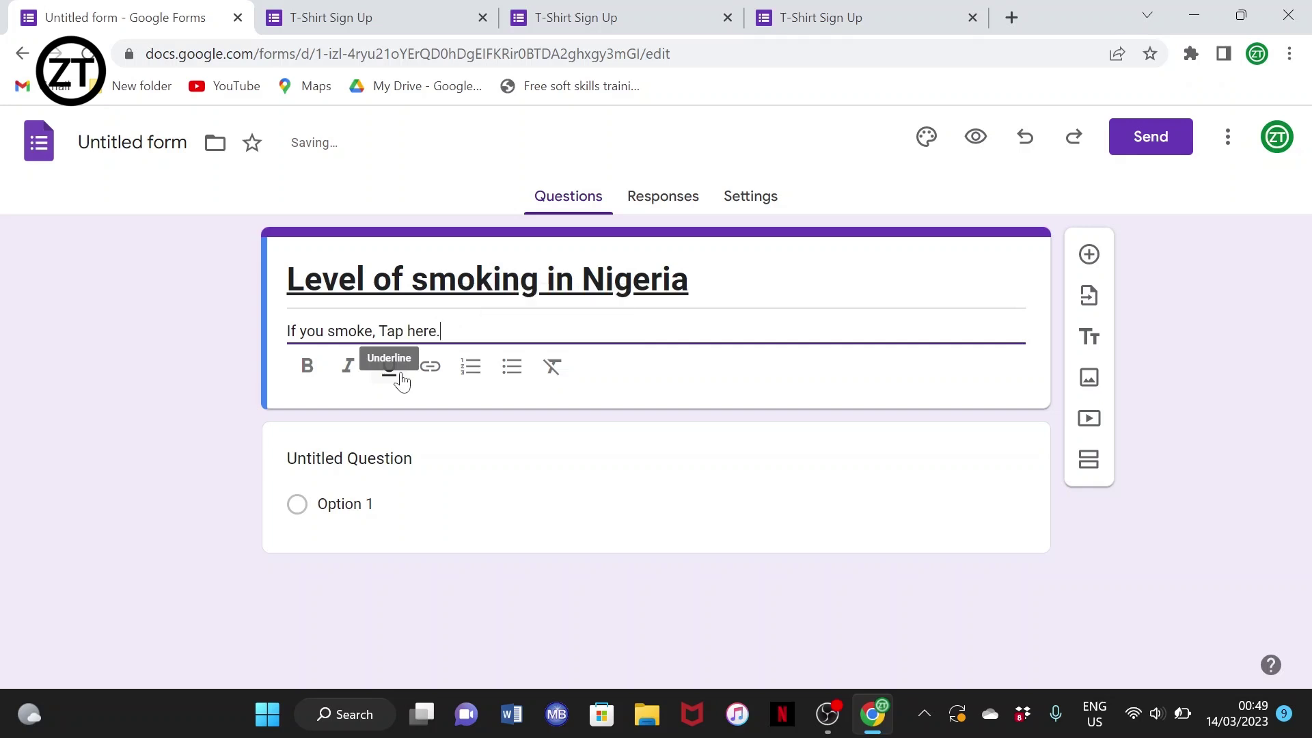
Make the whole form description bold.
left_click(288, 331)
key("shift+Right")
key("shift+Right")
key("shift+Right")
key("shift+Right")
key("shift+Right")
key("shift+Right")
key("shift+Right")
key("shift+Right")
key("shift+Right")
key("shift+Right")
key("shift+Right")
key("shift+Right")
key("shift+Right")
key("shift+Right")
key("shift+Right")
key("shift+Right")
key("shift+Right")
key("shift+Right")
key("shift+Right")
key("shift+Right")
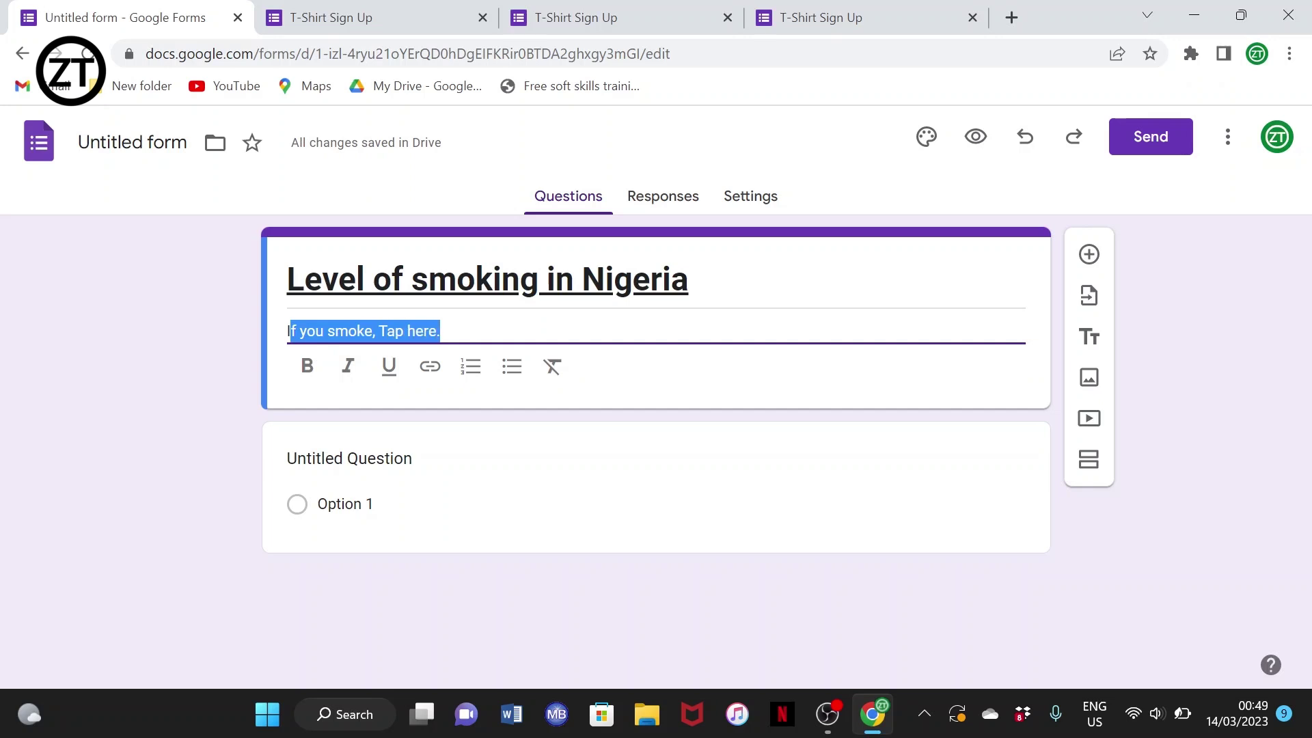
left_click(288, 330)
key("shift+End")
left_click(308, 366)
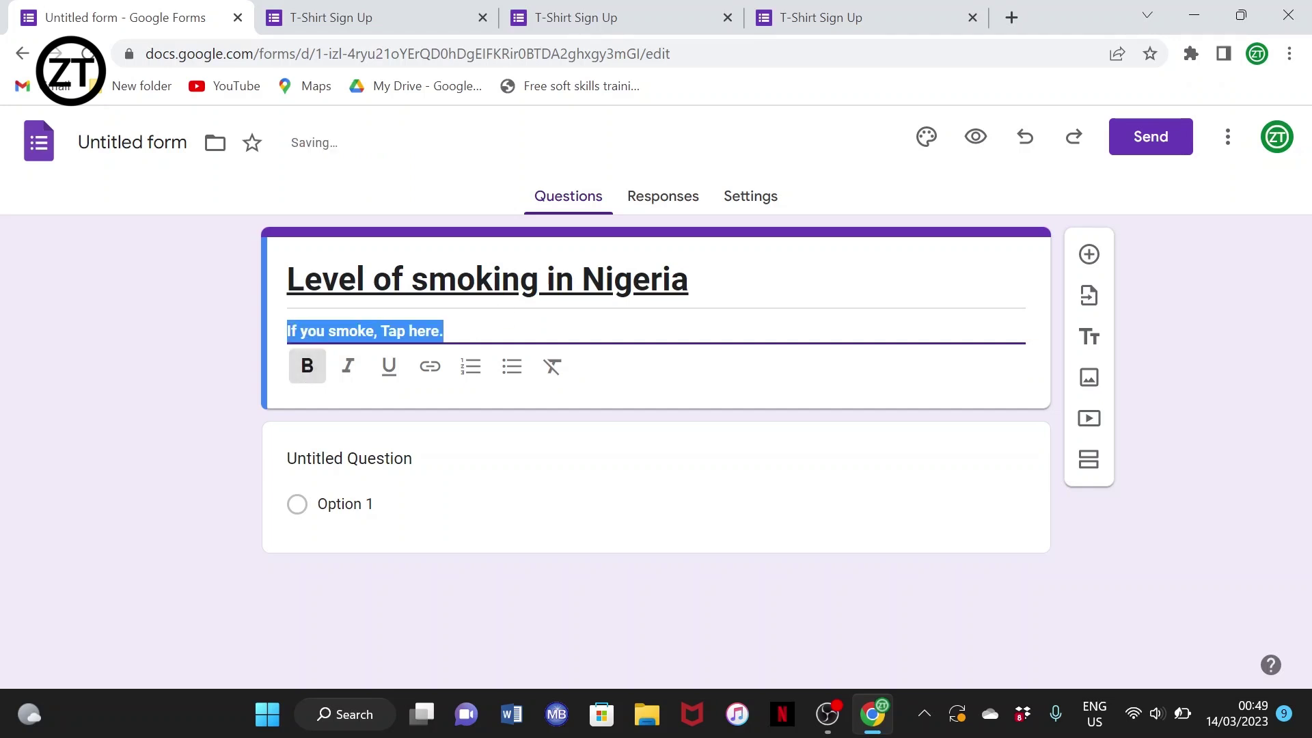
Start a link on the words "Tap here" in the description and copy the address of the Maps bookmark.
key("Right")
left_click_drag(380, 333, 431, 332)
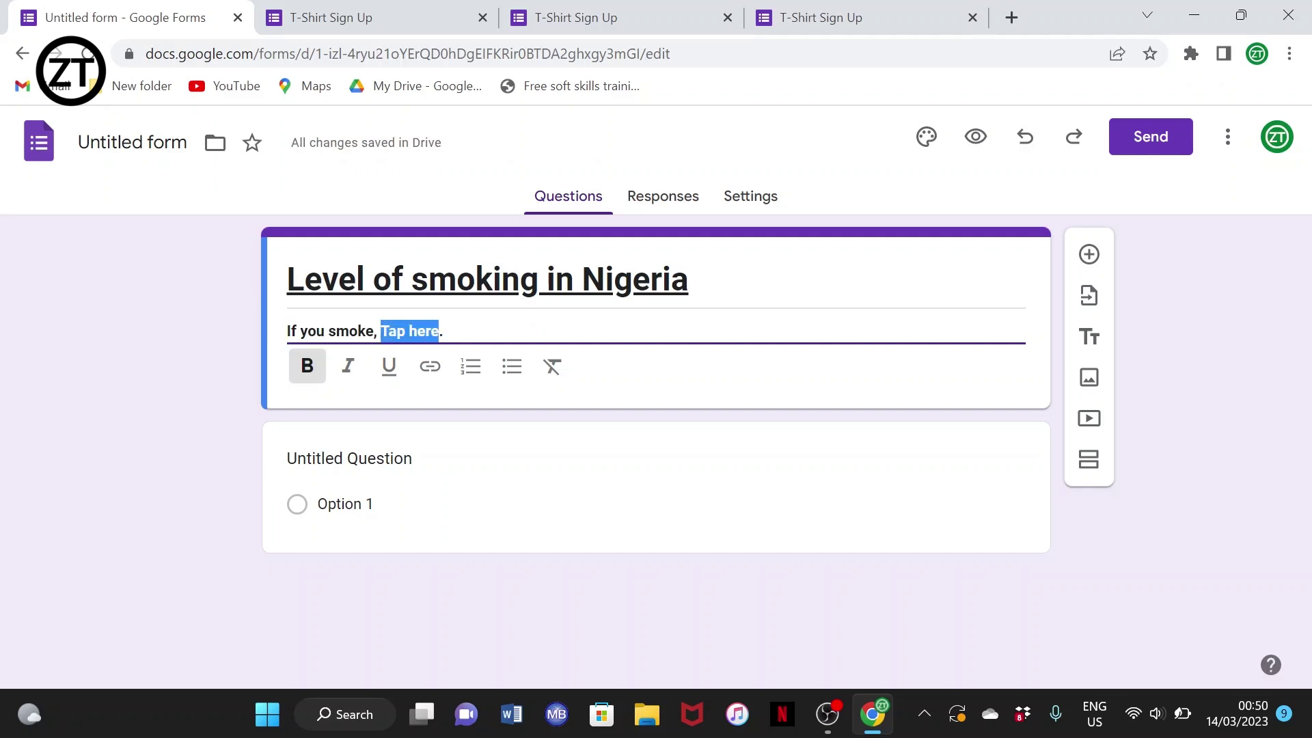
left_click(438, 373)
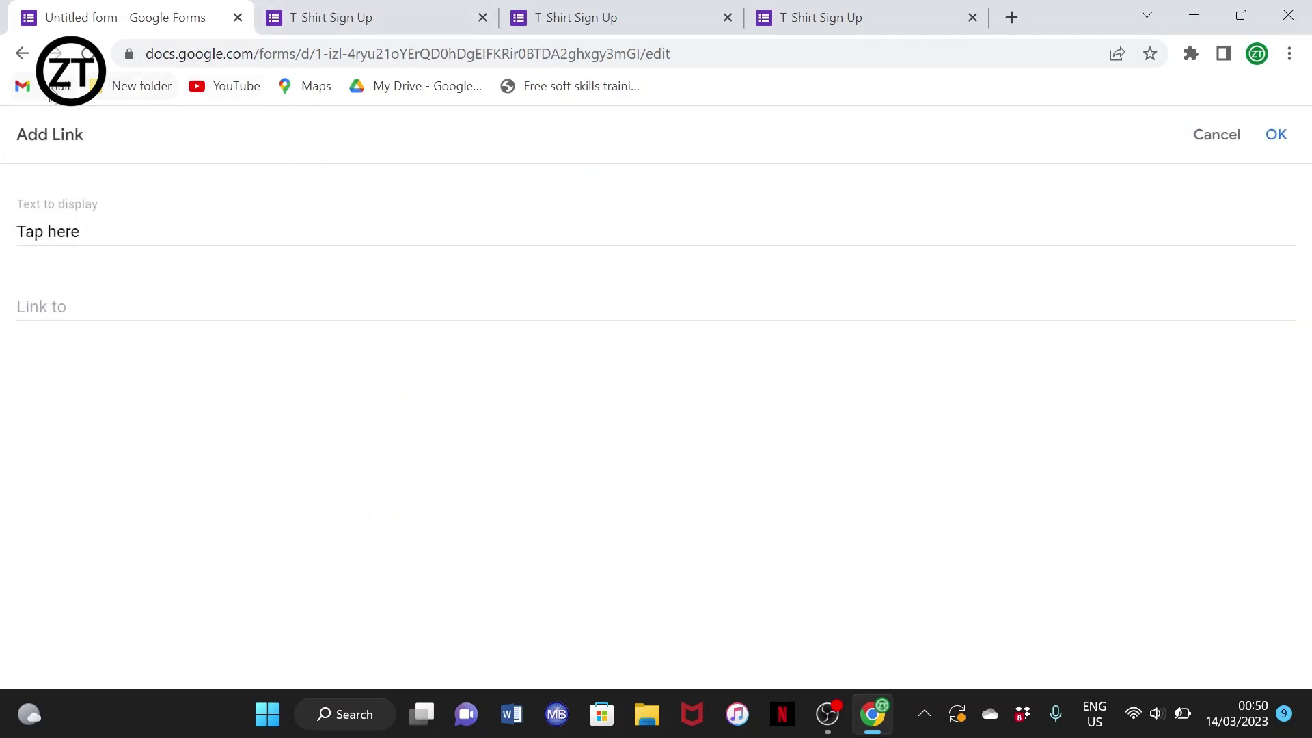
left_click(51, 96)
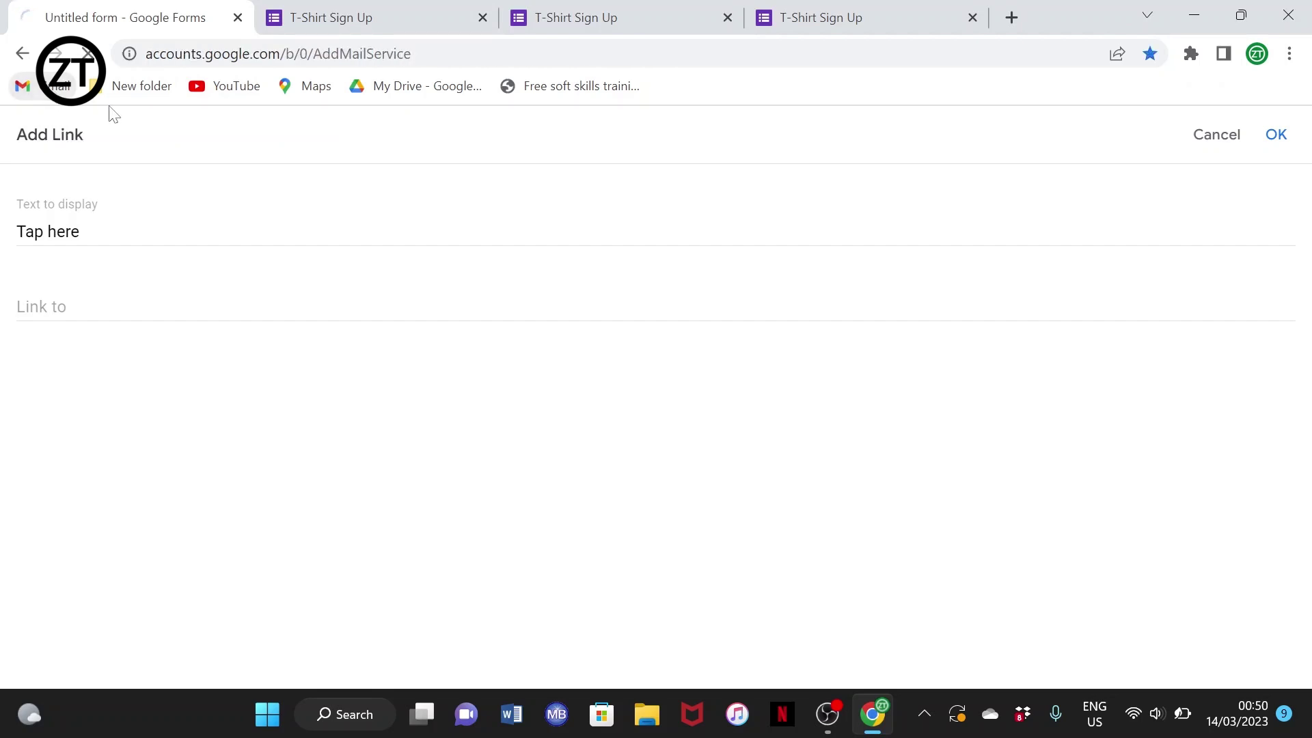
right_click(323, 95)
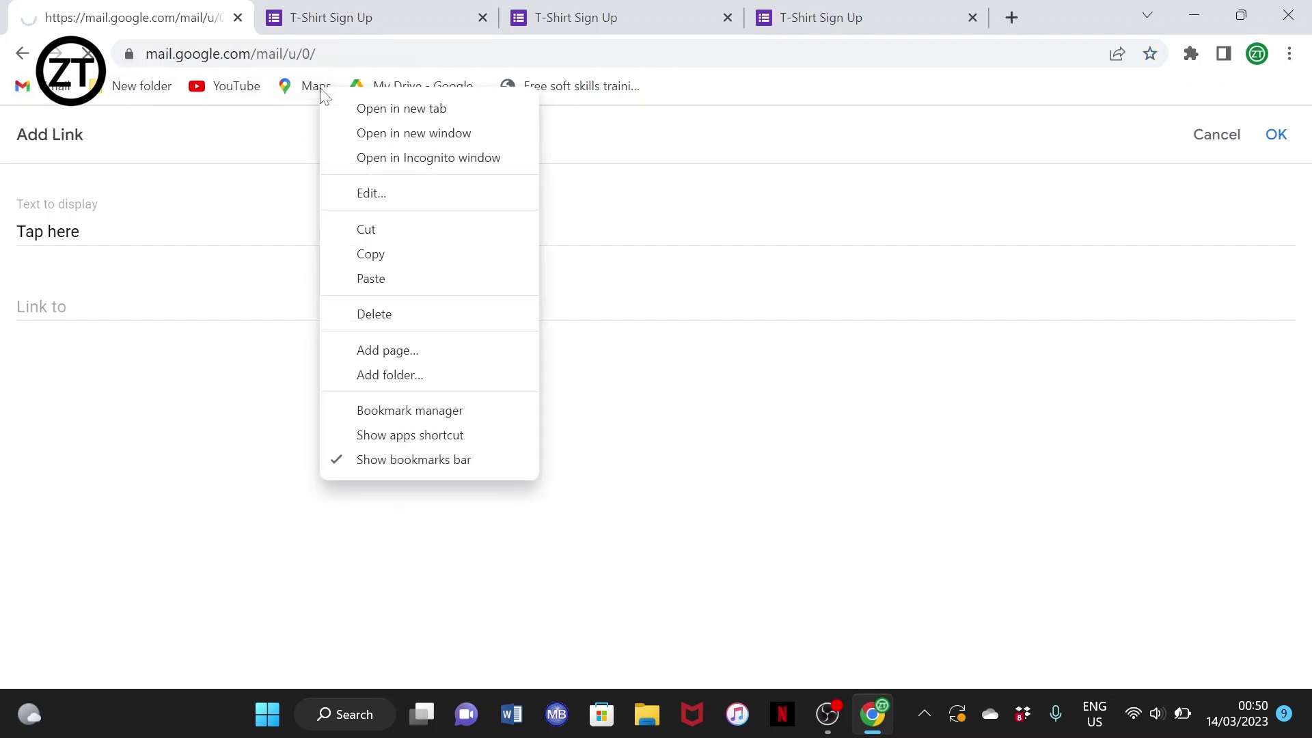
left_click(384, 257)
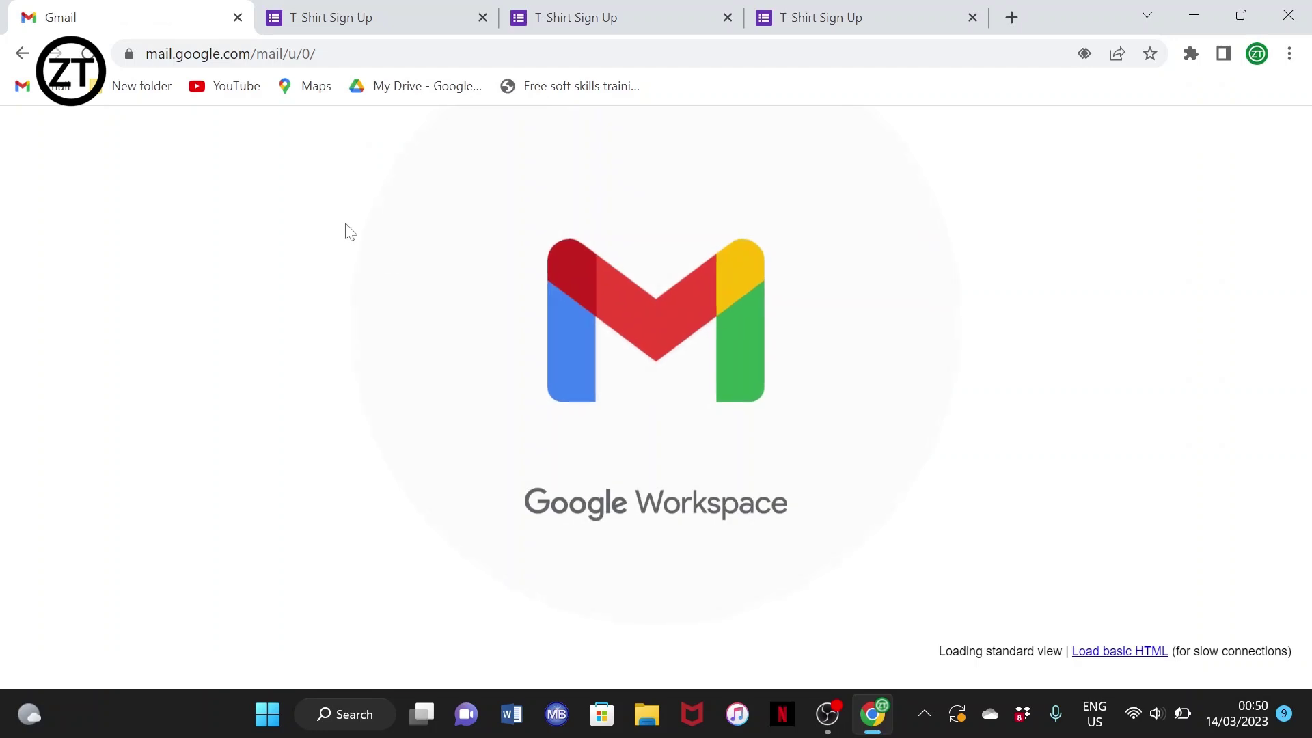
left_click(384, 17)
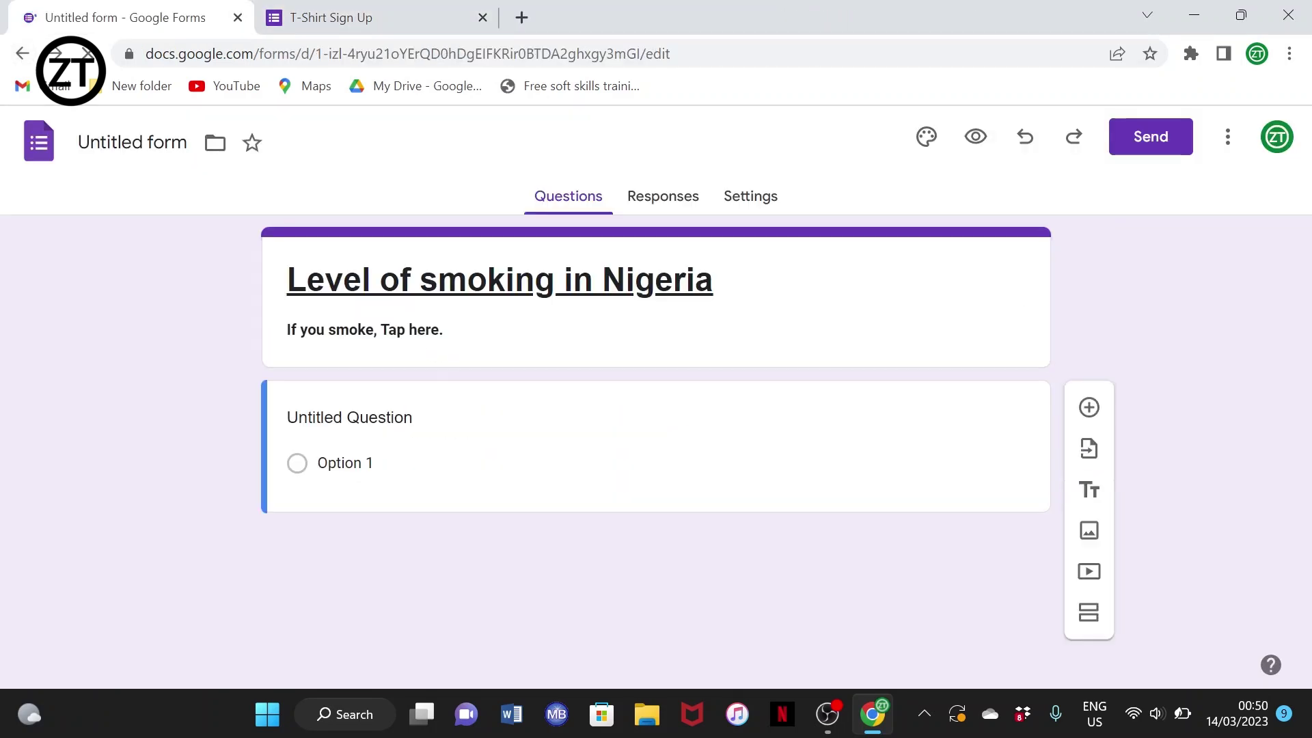
triple_click(369, 331)
left_click(397, 331)
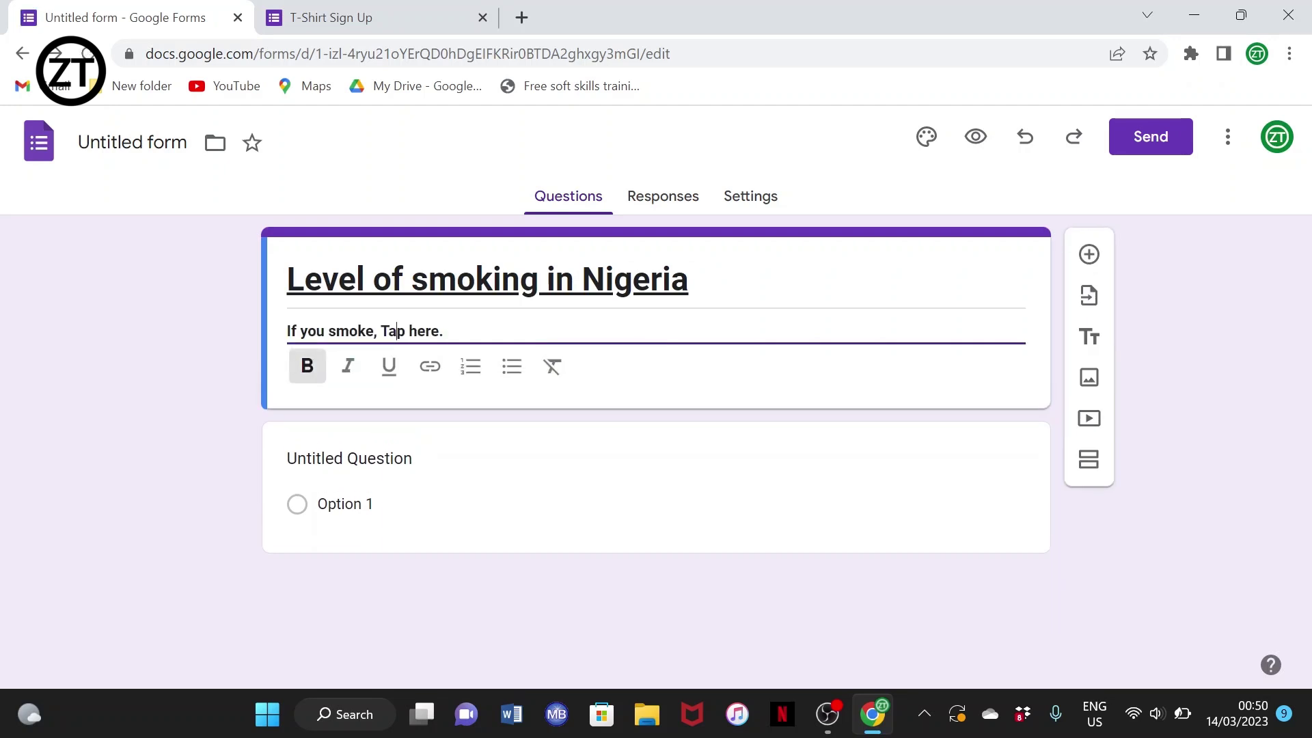
left_click_drag(380, 331, 443, 331)
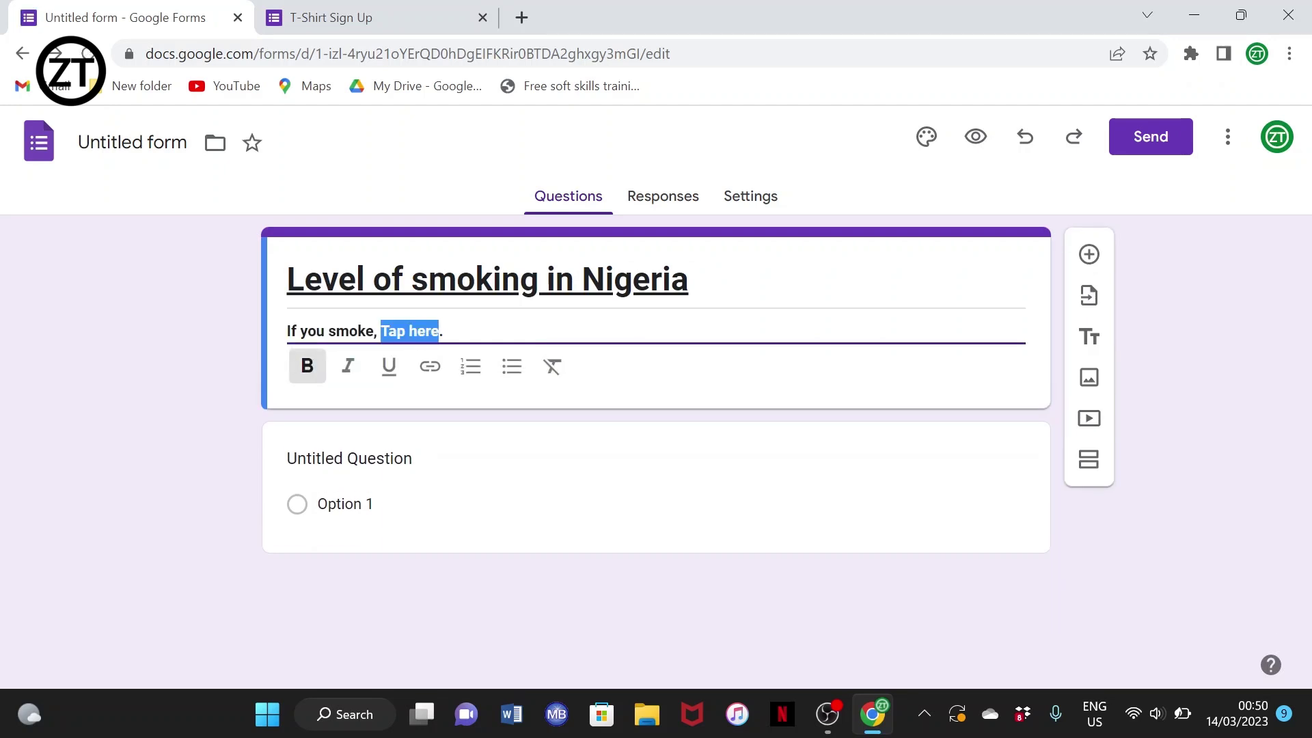
left_click(430, 367)
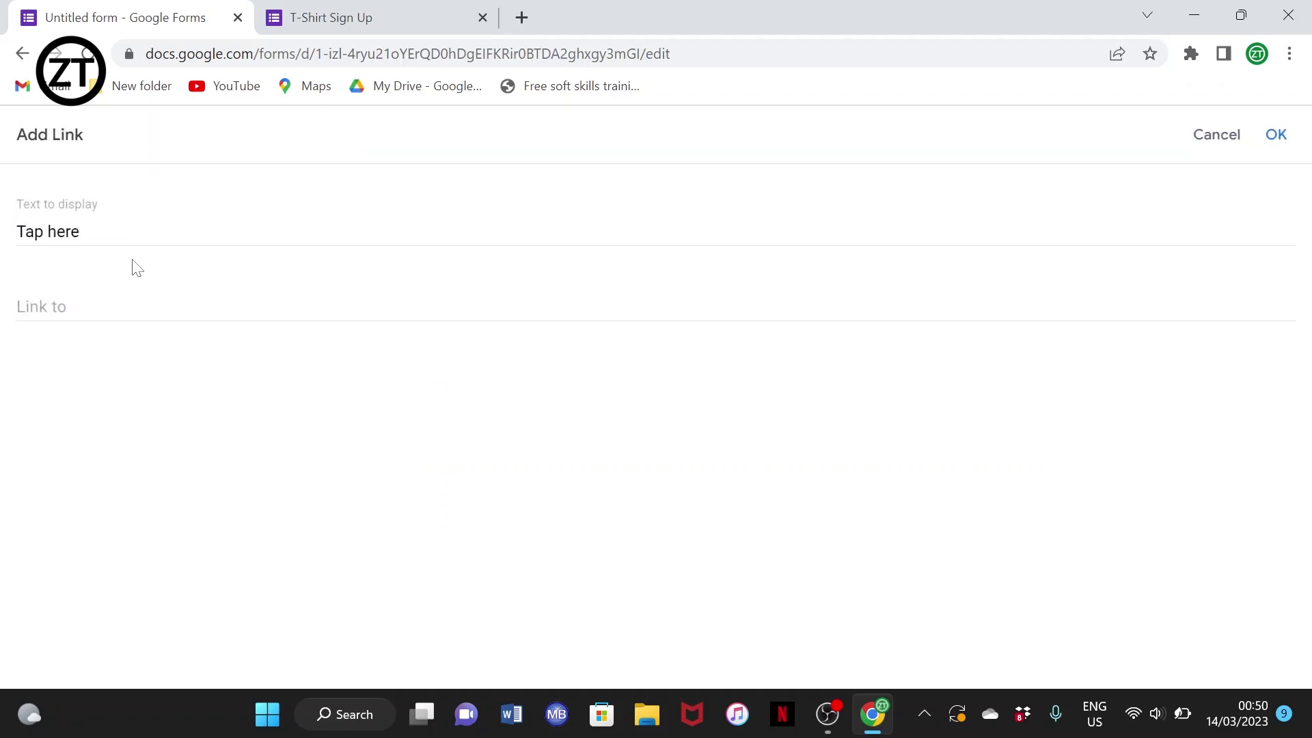
left_click(58, 304)
key("ctrl+v")
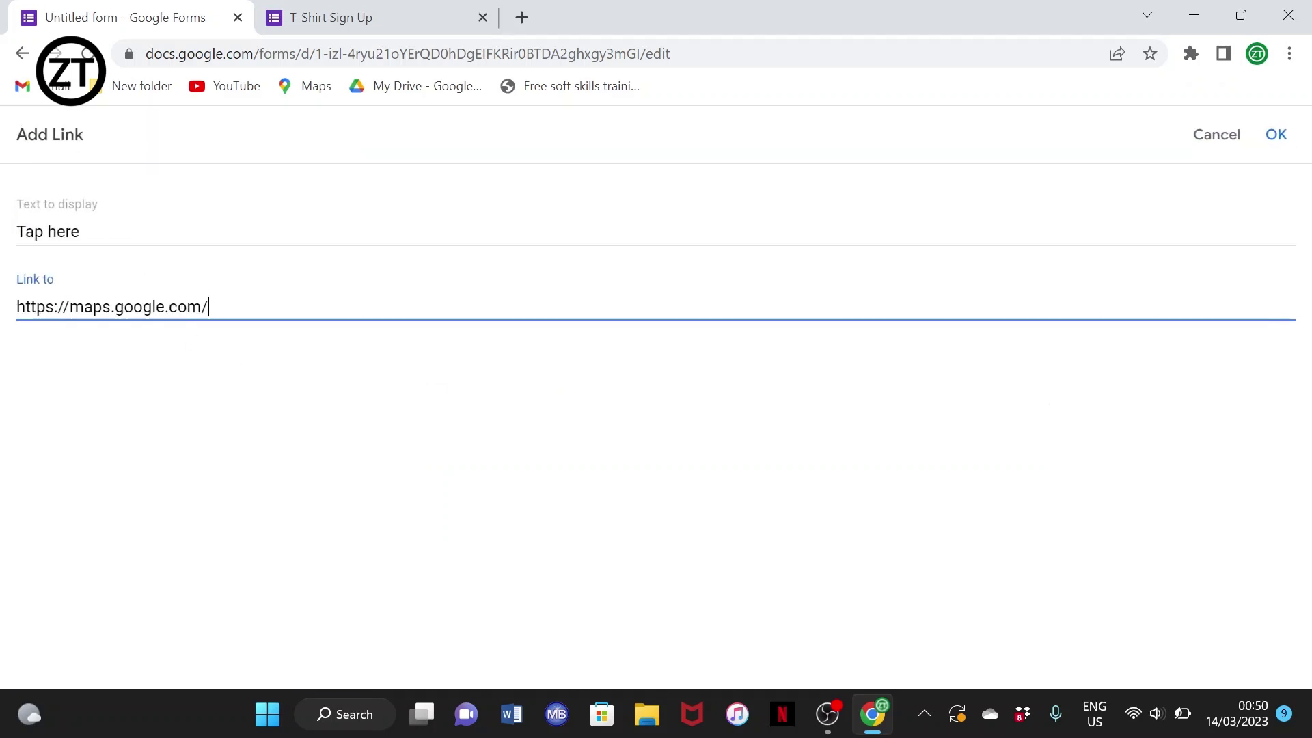
left_click(1266, 134)
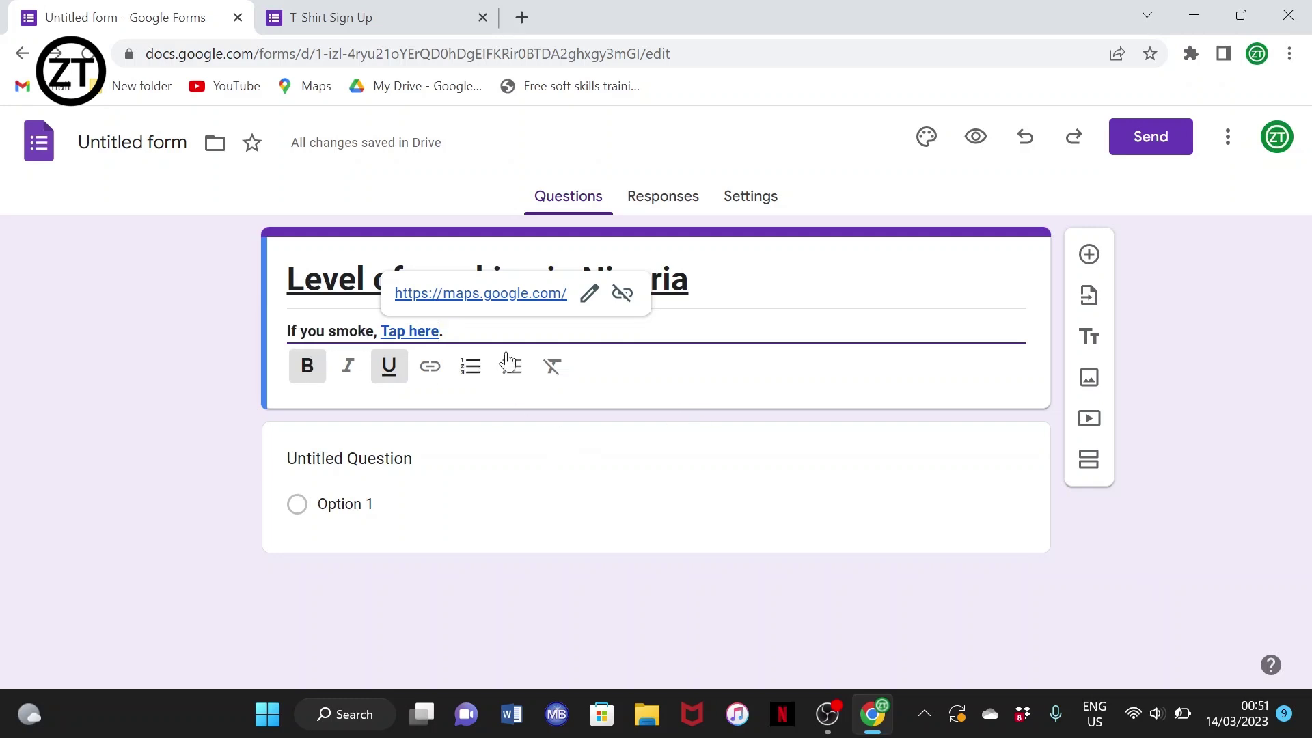
Turn the description into a numbered list item and retype the full stop after "Tap here".
left_click(471, 370)
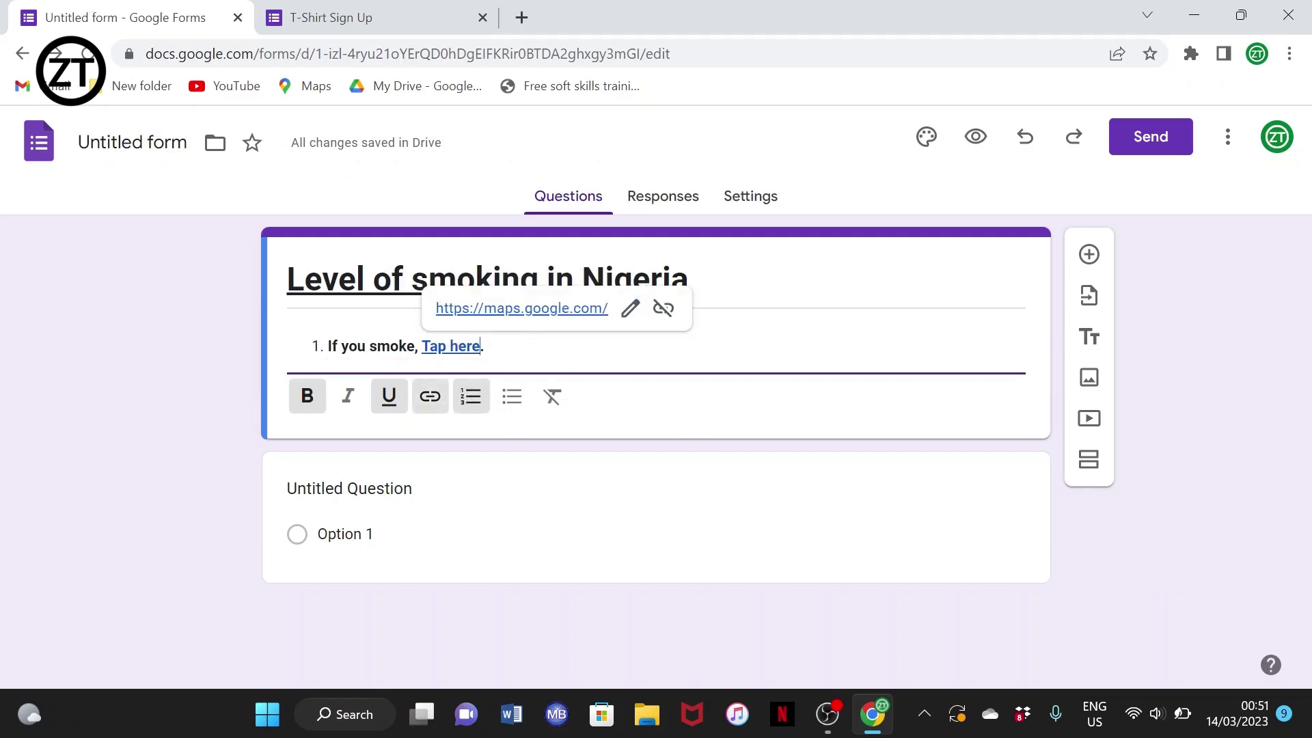
key("End")
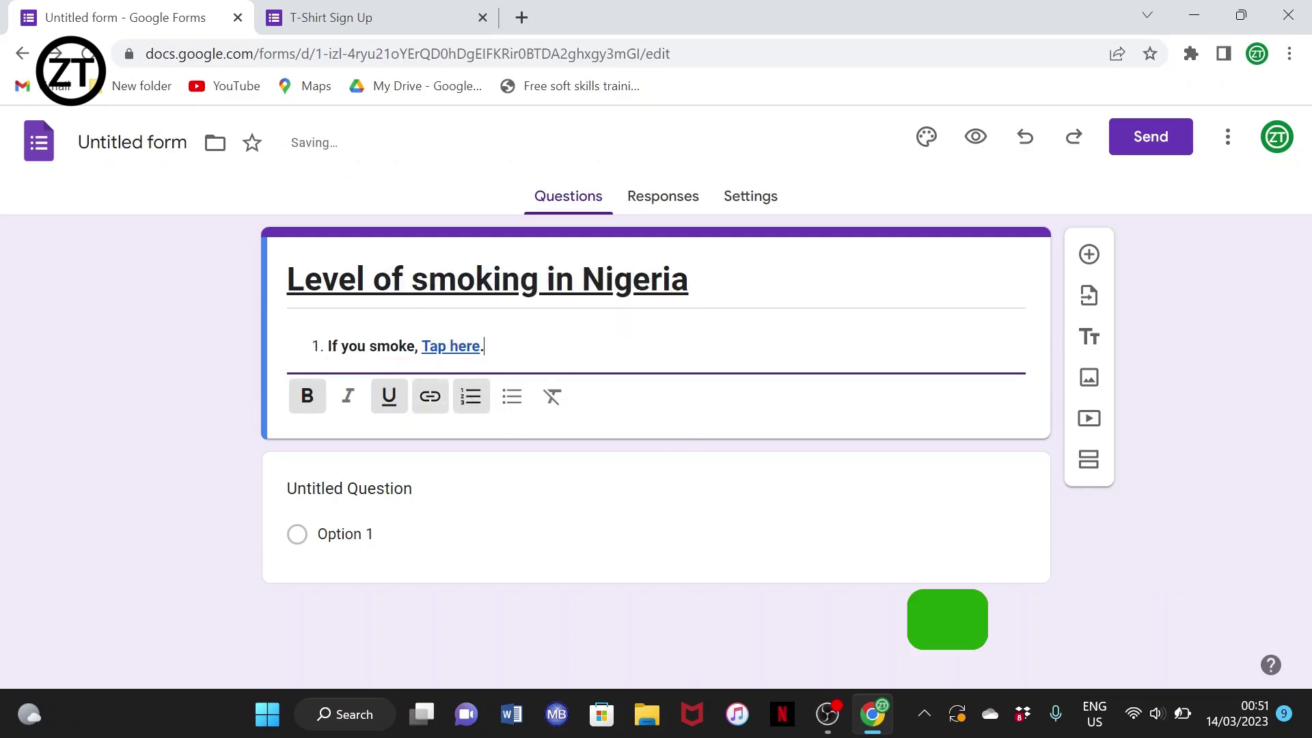
key("Return")
key("BackSpace")
key("BackSpace")
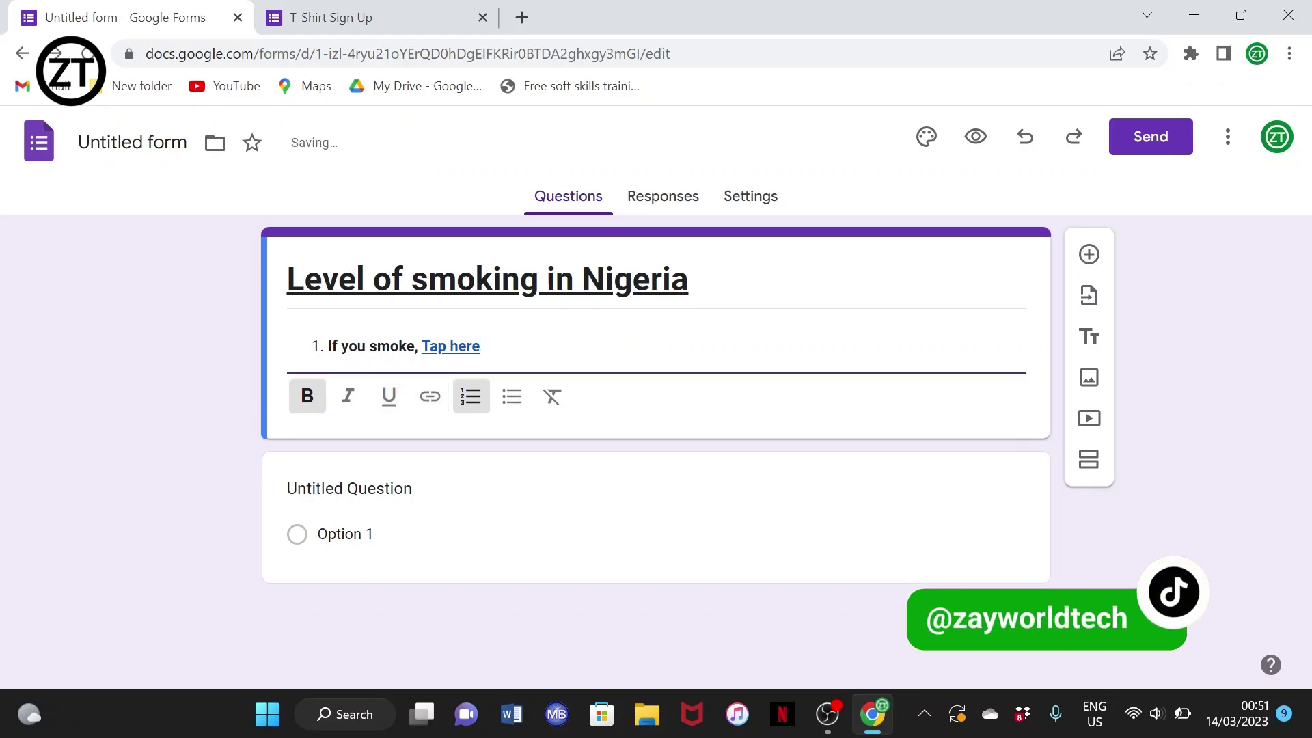
type(",\\")
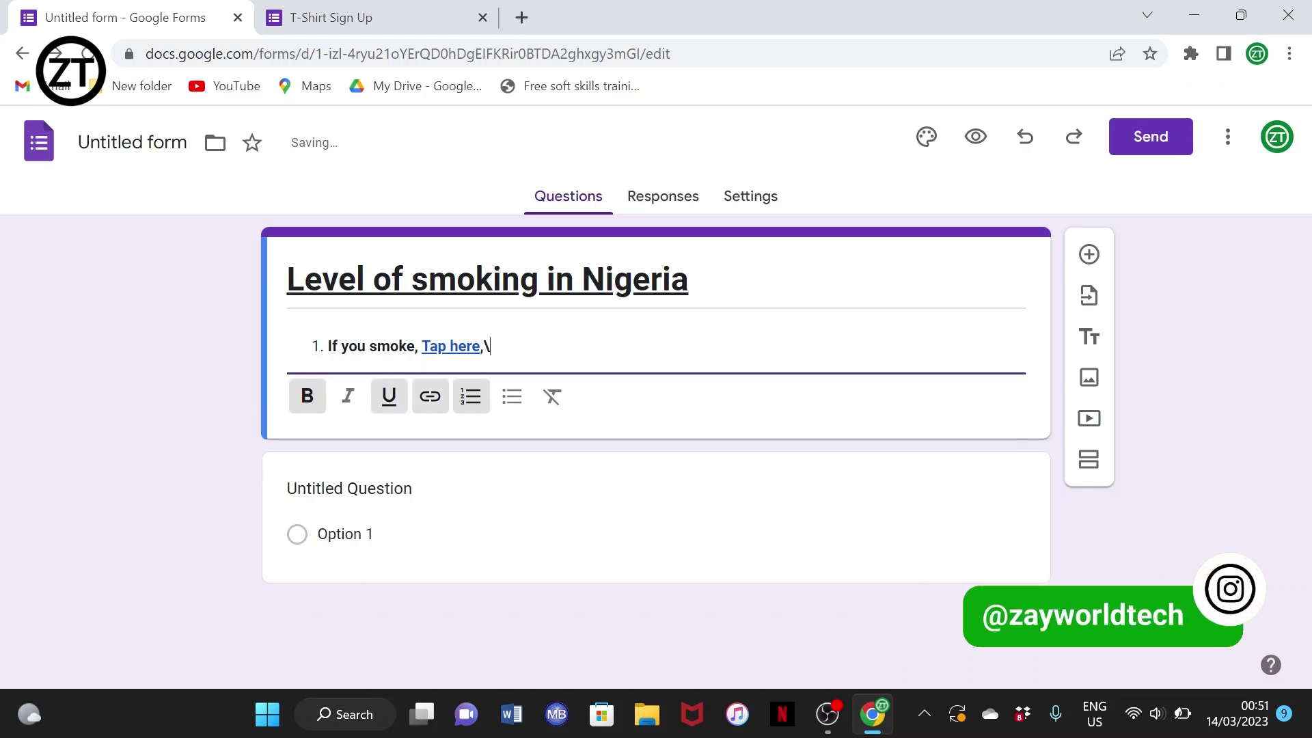
key("BackSpace")
key("BackSpace")
type(".")
Change the "If you smoke, Tap here." line to a bulleted item and dismiss the empty link dialog.
left_click(512, 403)
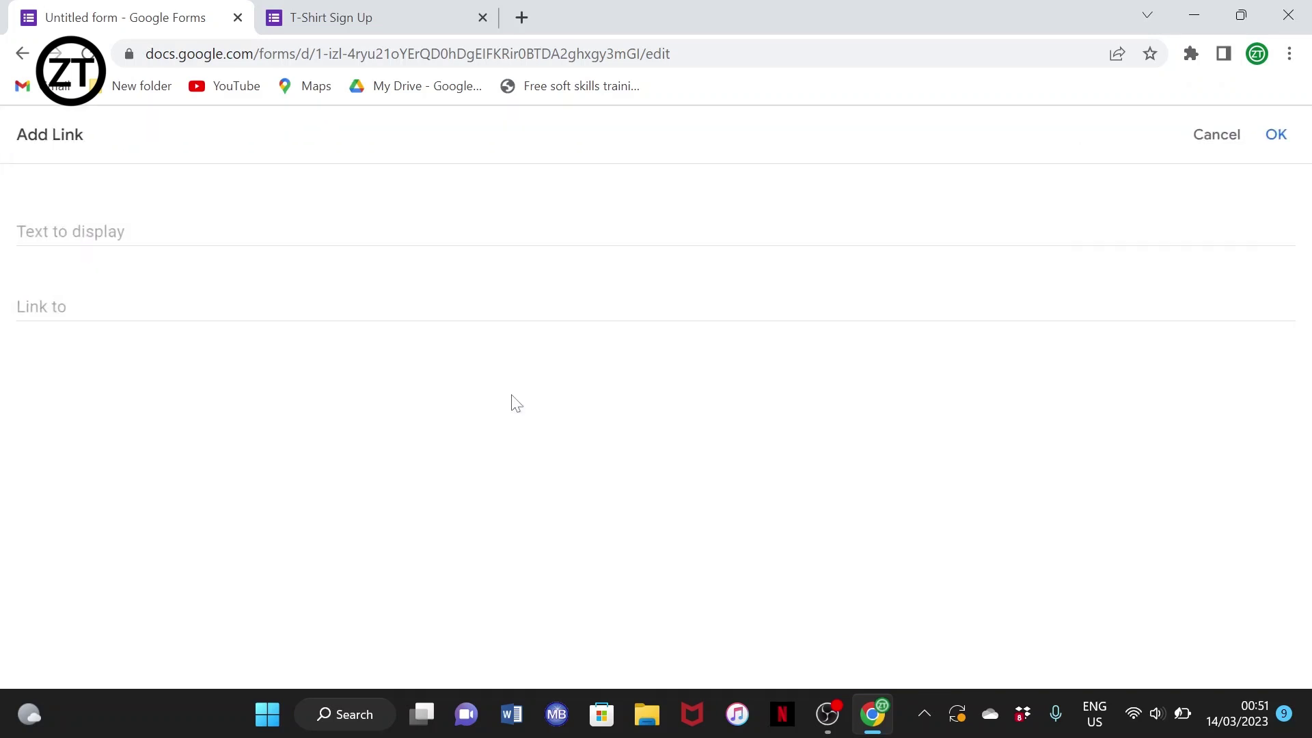
left_click(1277, 140)
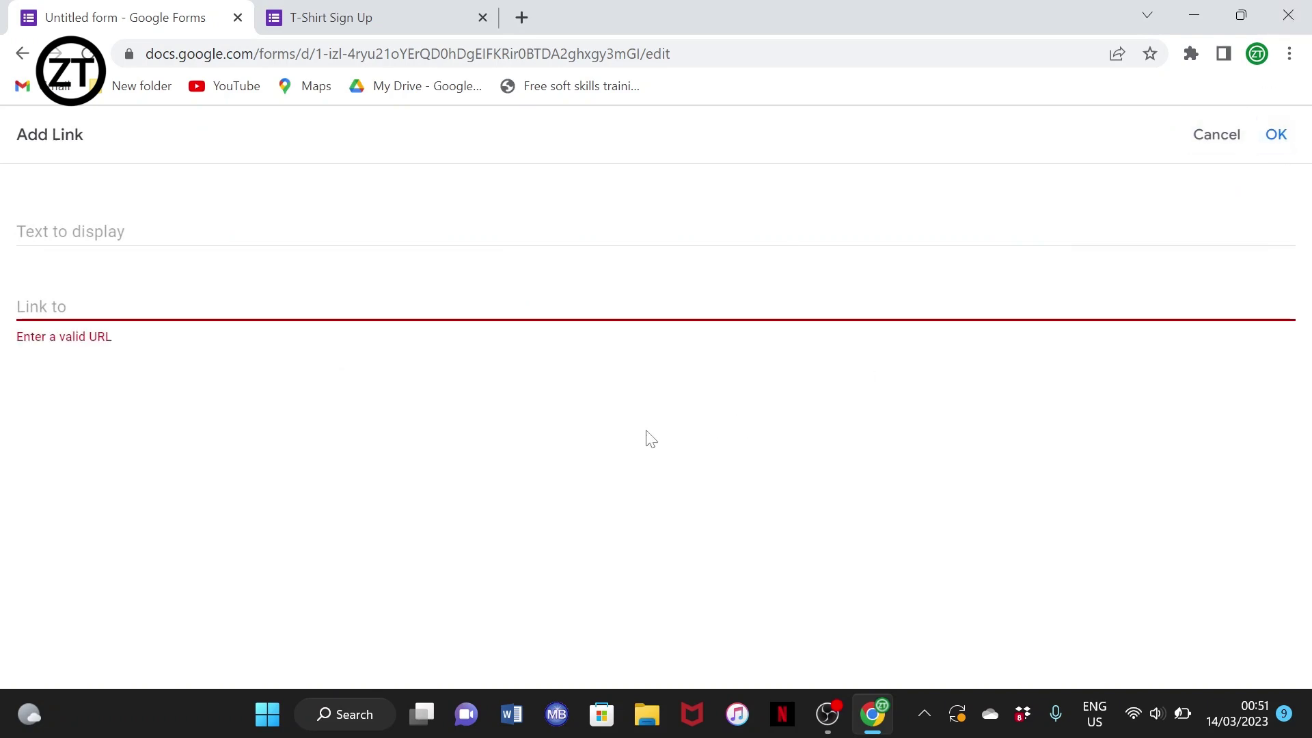
left_click(1218, 135)
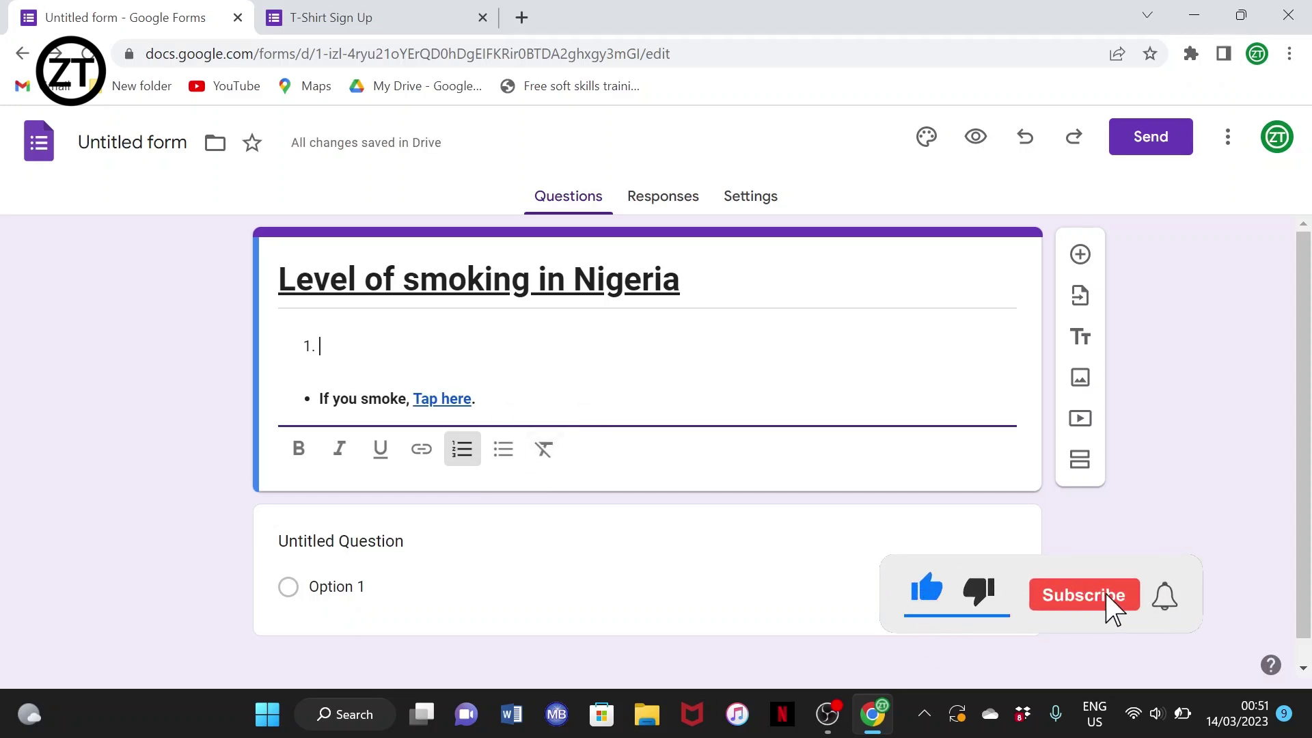
Clear the formatting of the "If you smoke, Tap here." line in the description.
left_click_drag(319, 399, 475, 399)
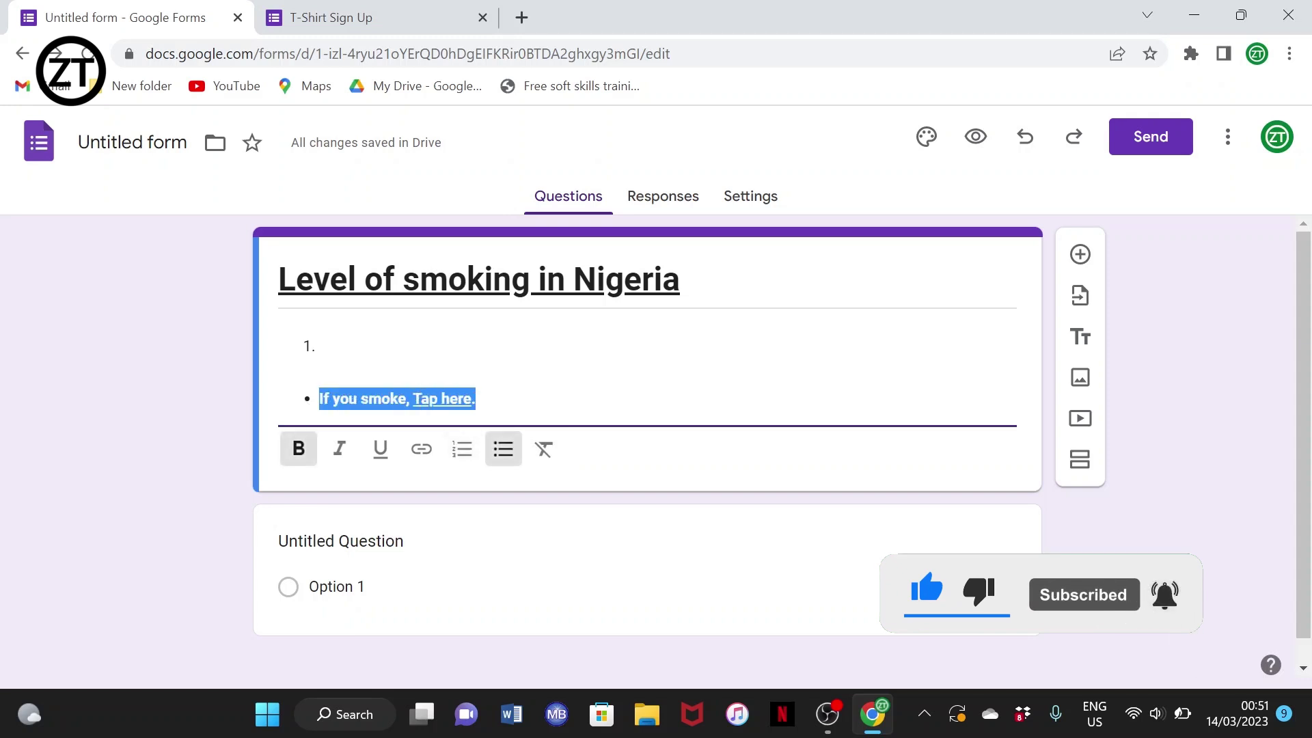
left_click(544, 449)
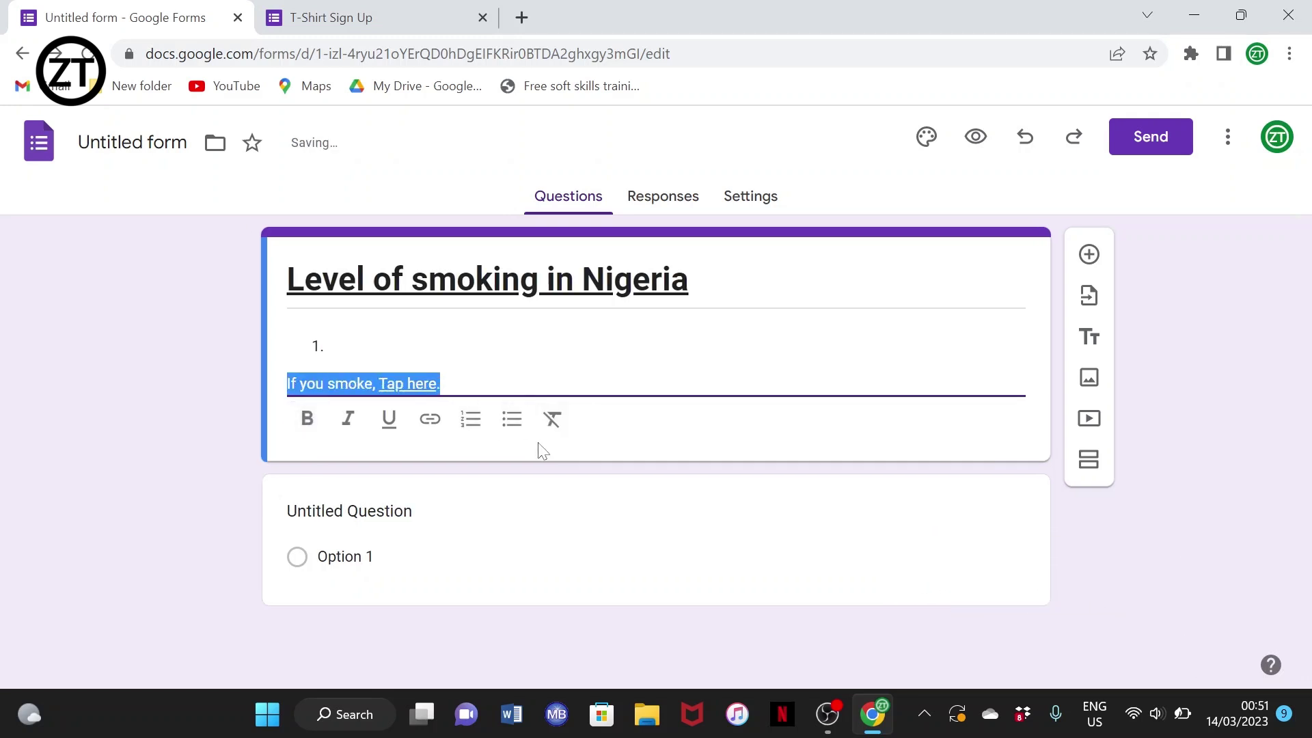
left_click(443, 384)
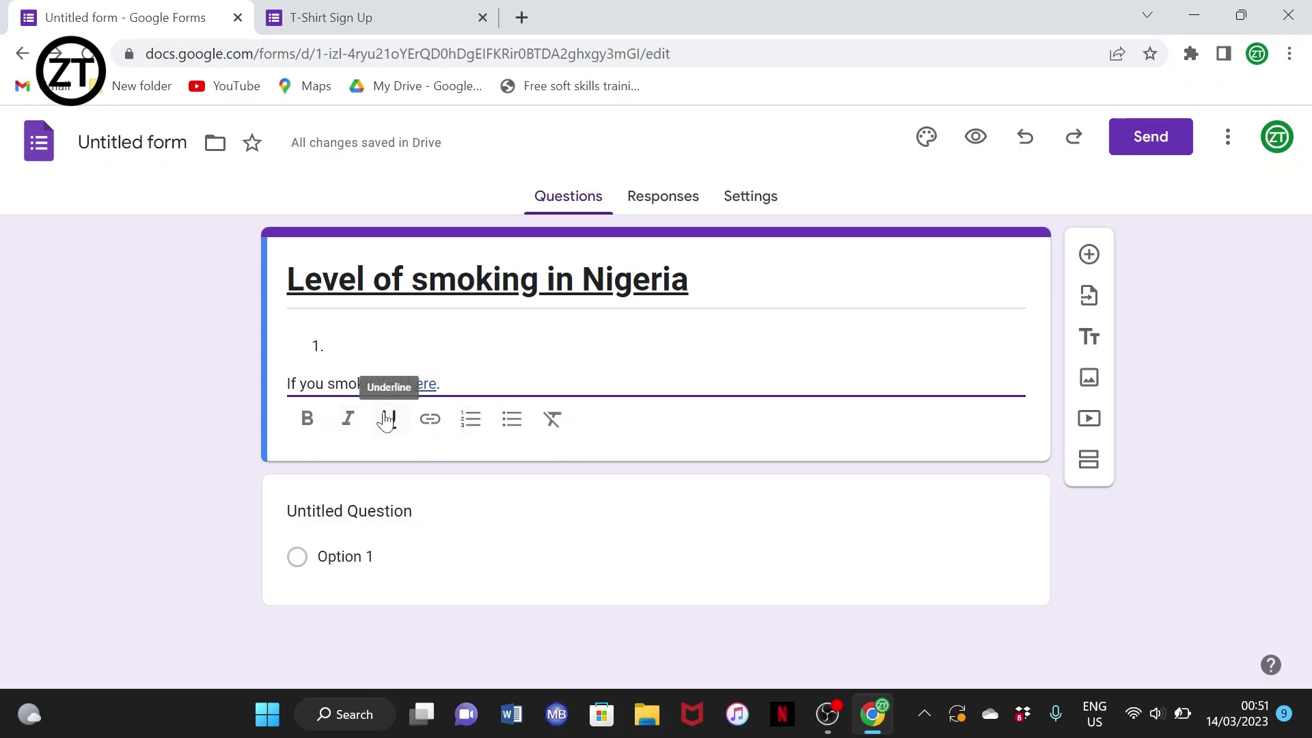
Delete the whole form description, including the empty numbered list item.
left_click(285, 385)
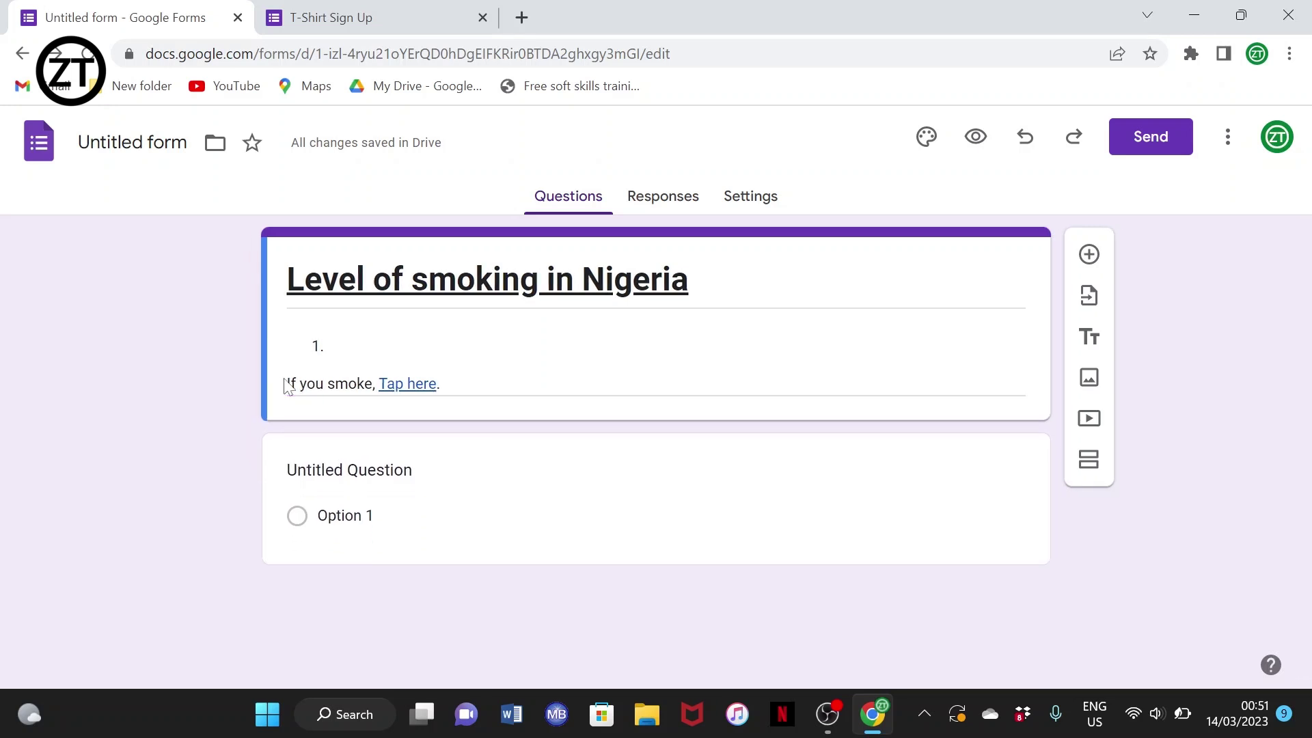
left_click_drag(285, 385, 441, 385)
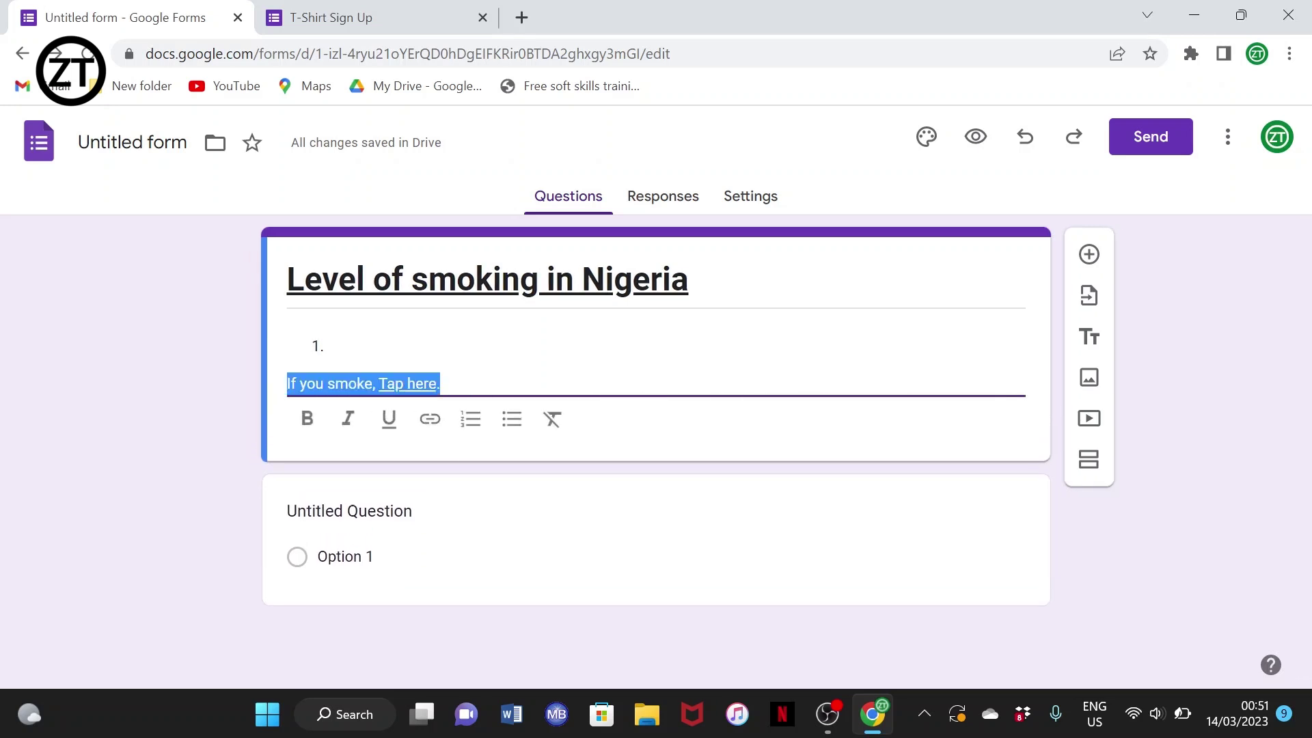
key("BackSpace")
key("BackSpace")
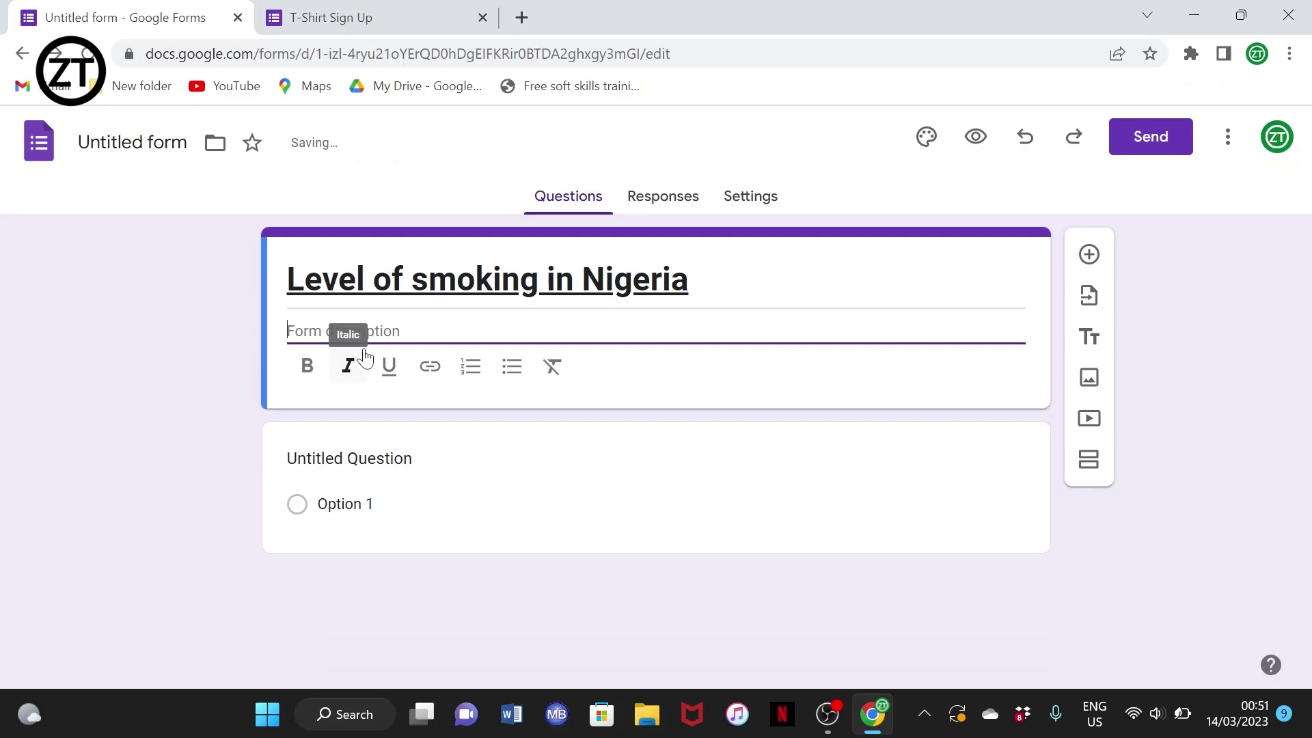
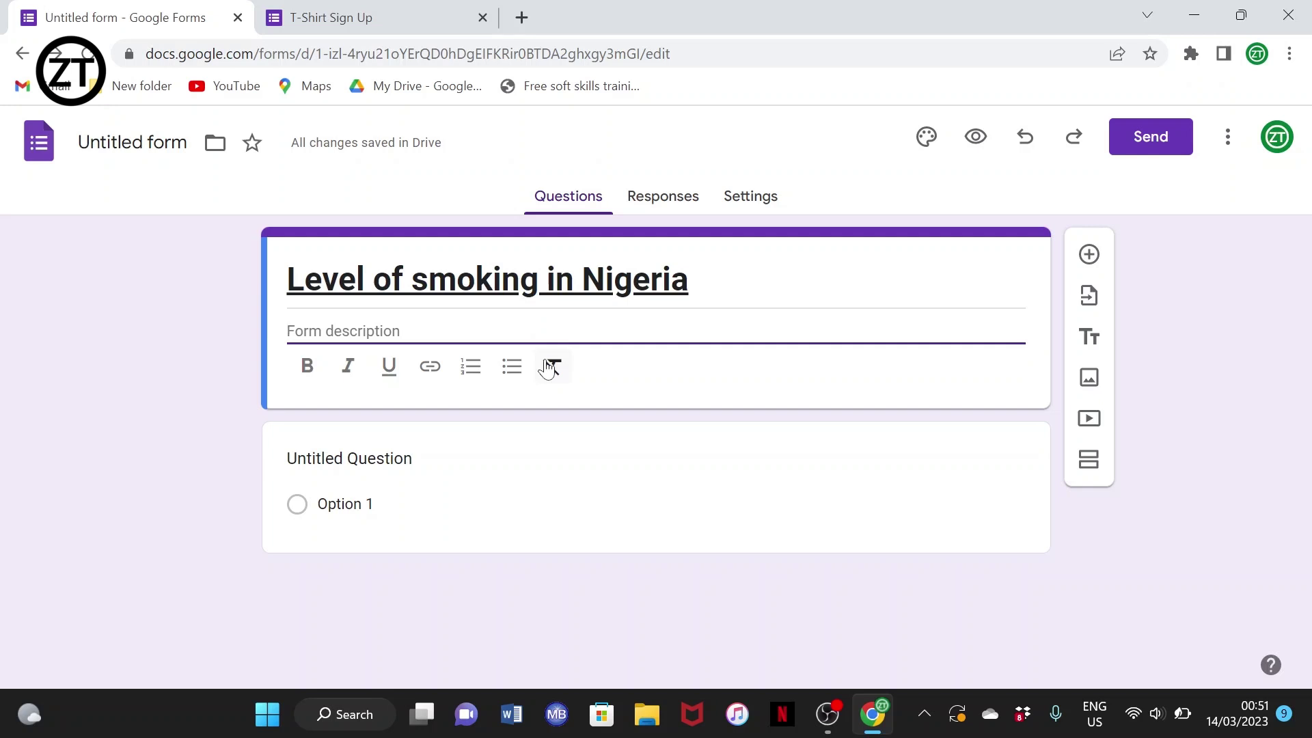
Enter "This study is aimed at measuring the level of smoking in the country" as the form description.
type("THis")
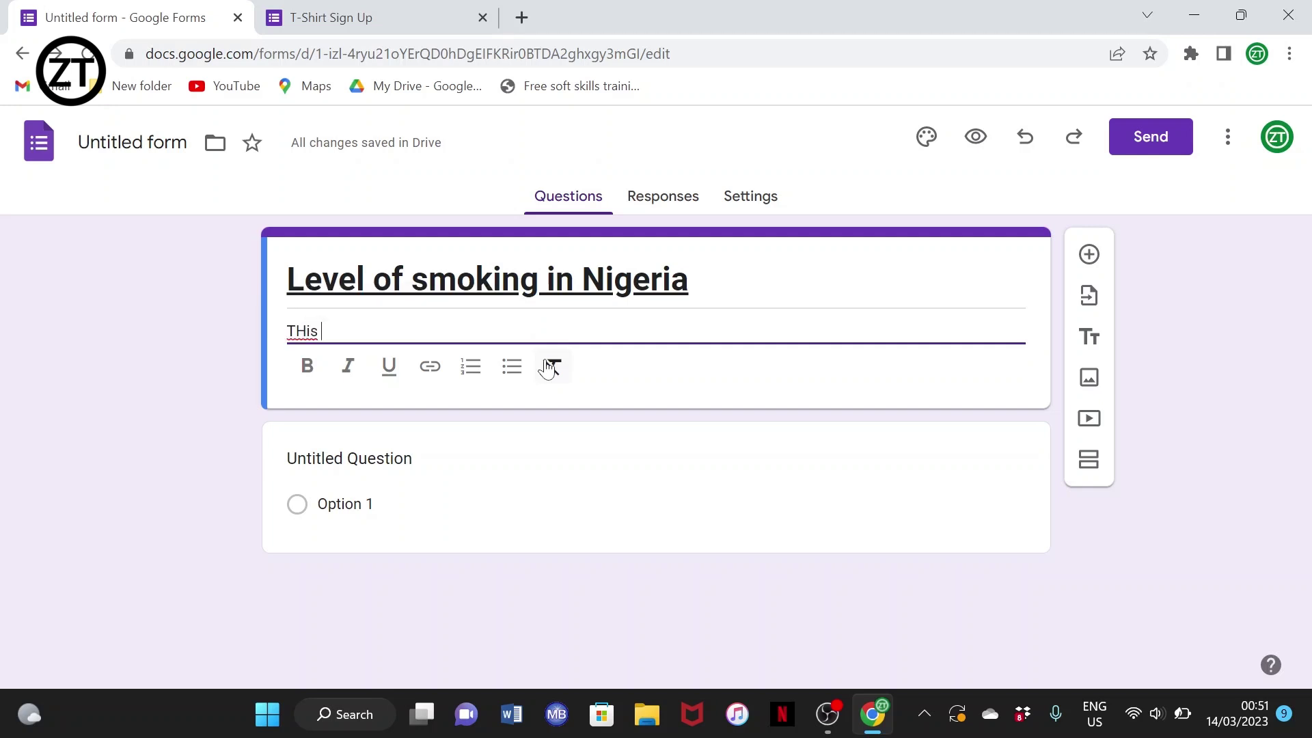
key("BackSpace")
key("BackSpace")
key("BackSpace")
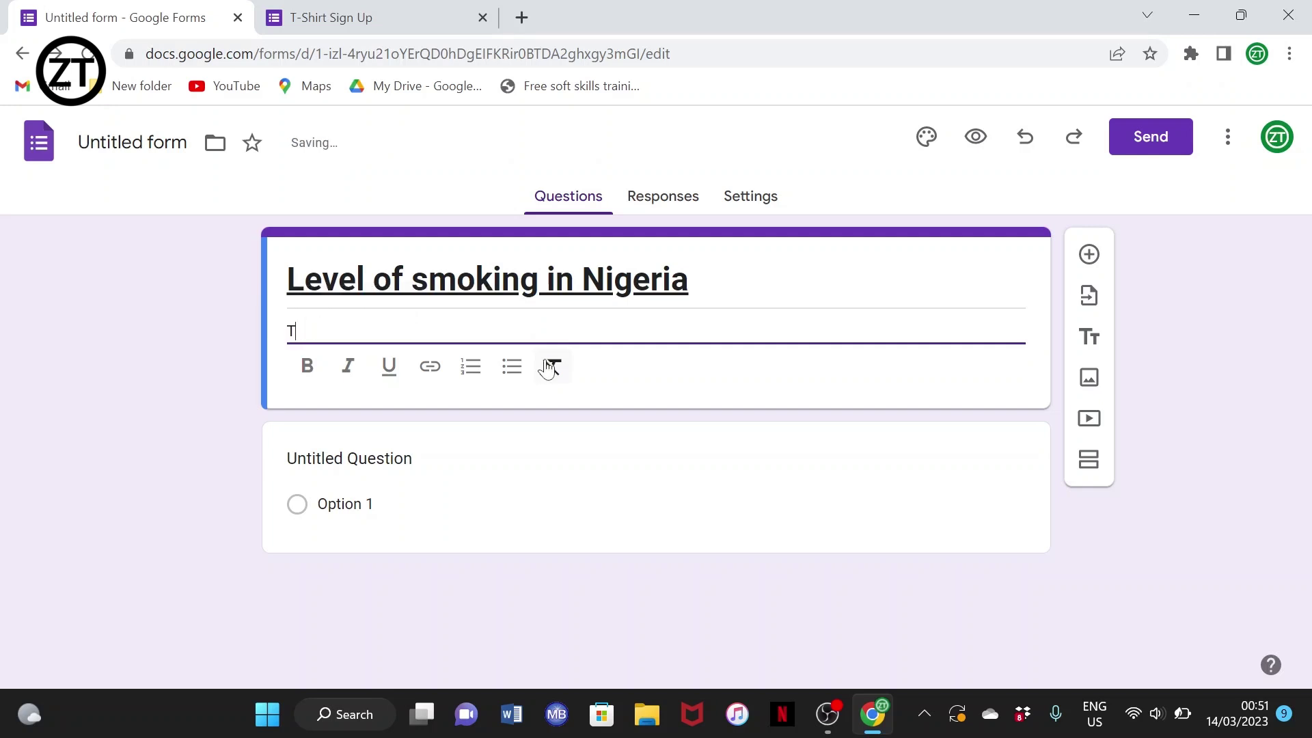
type("his study")
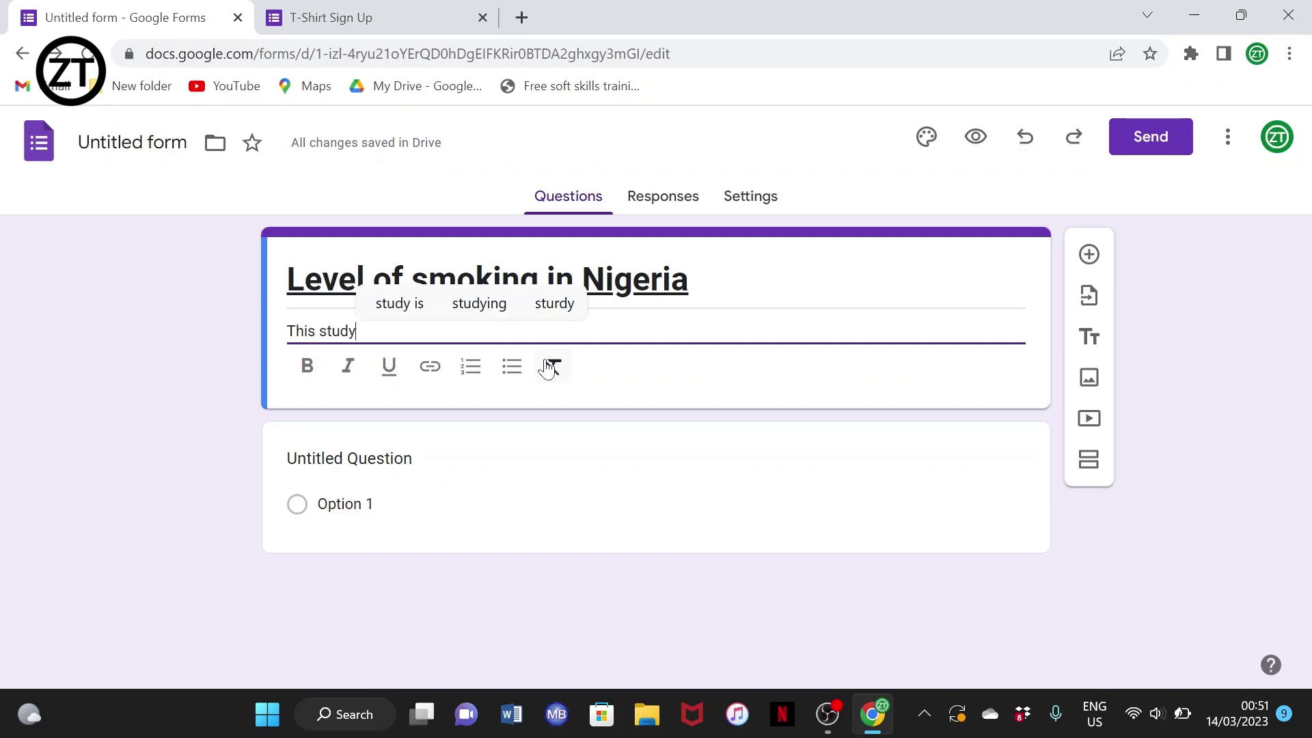
type(" is ")
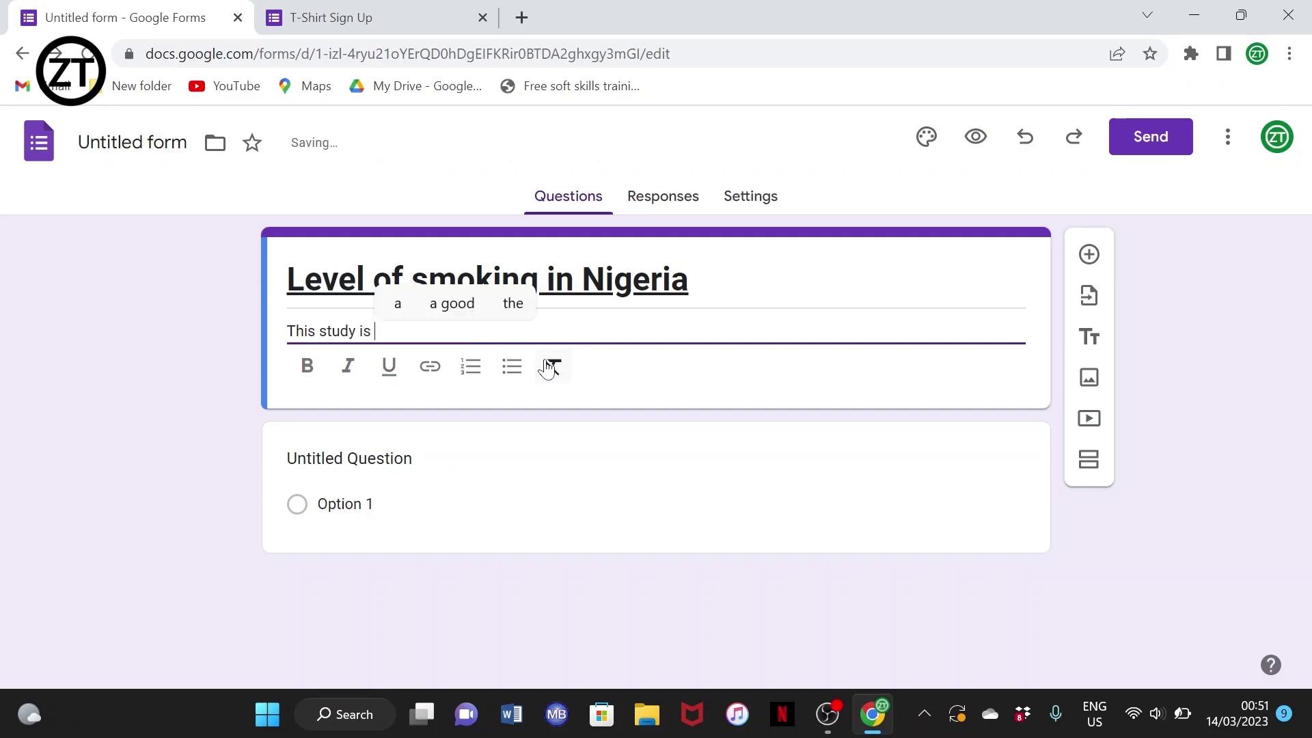
type("aimed at ")
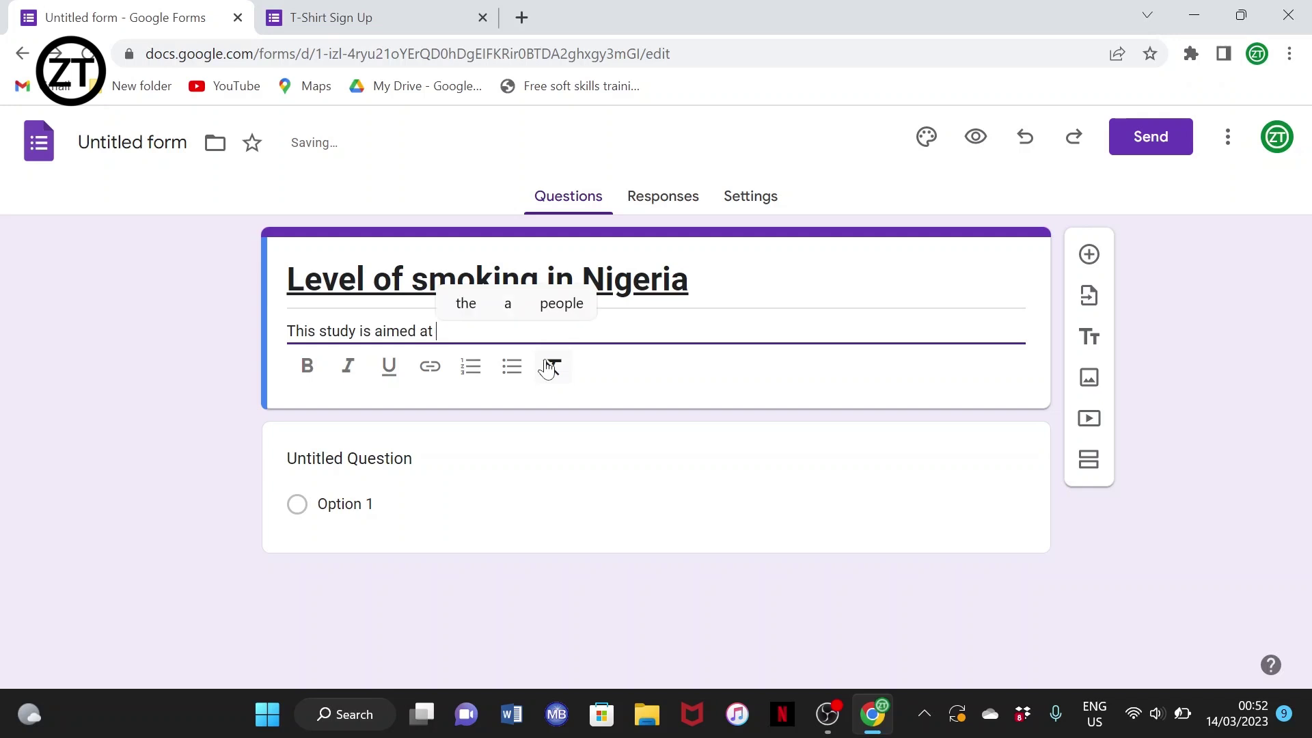
type("measuring ")
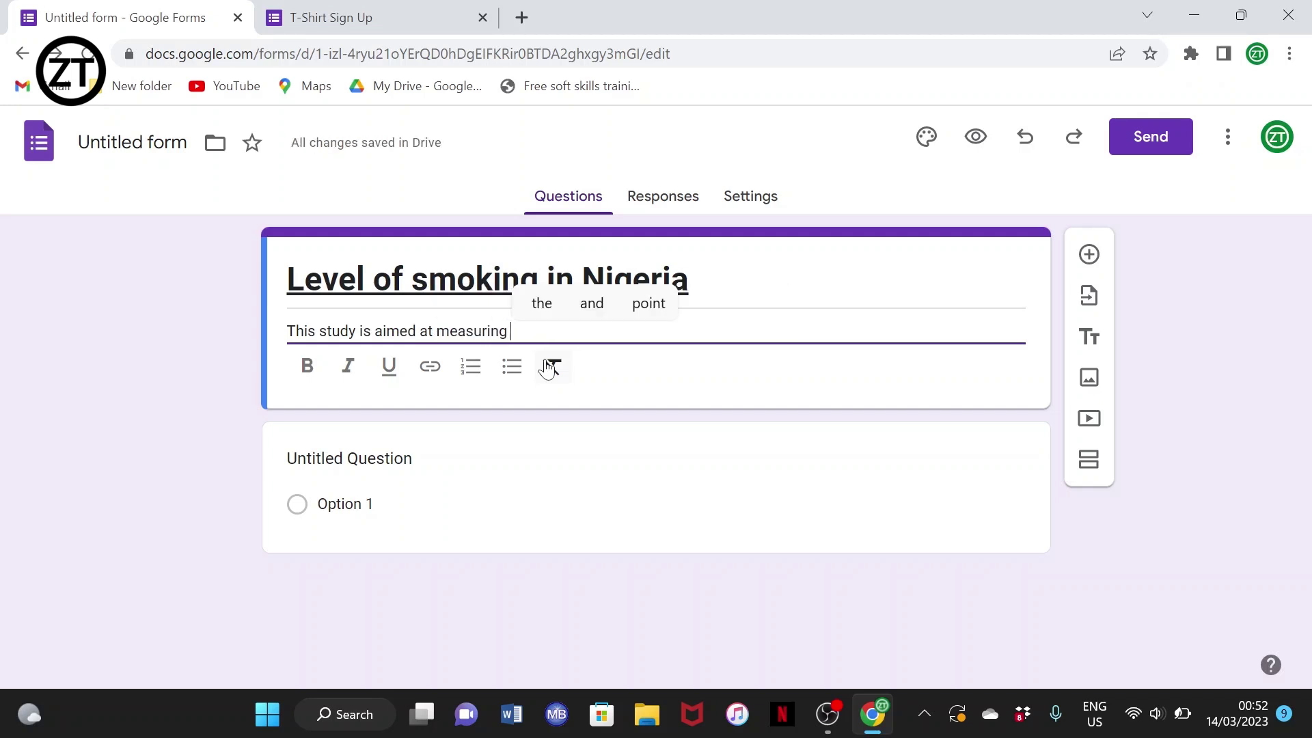
type("the level ")
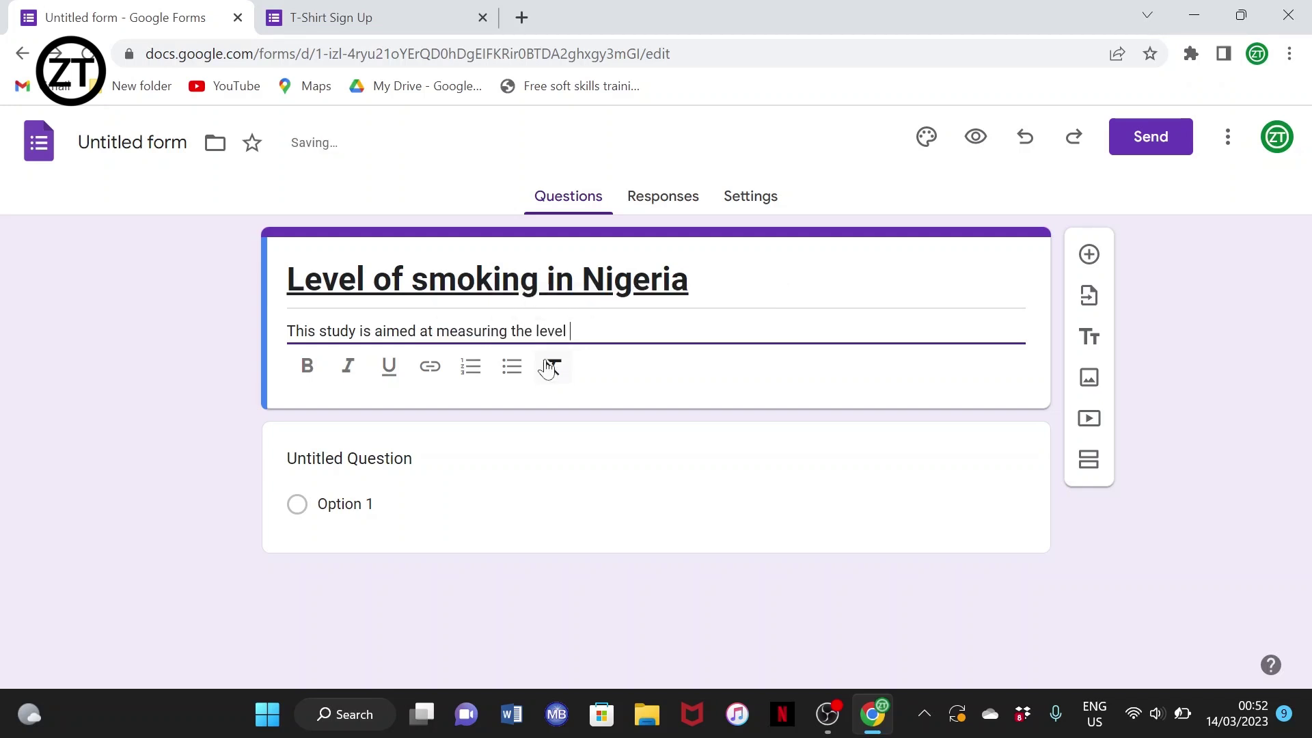
type("of dm")
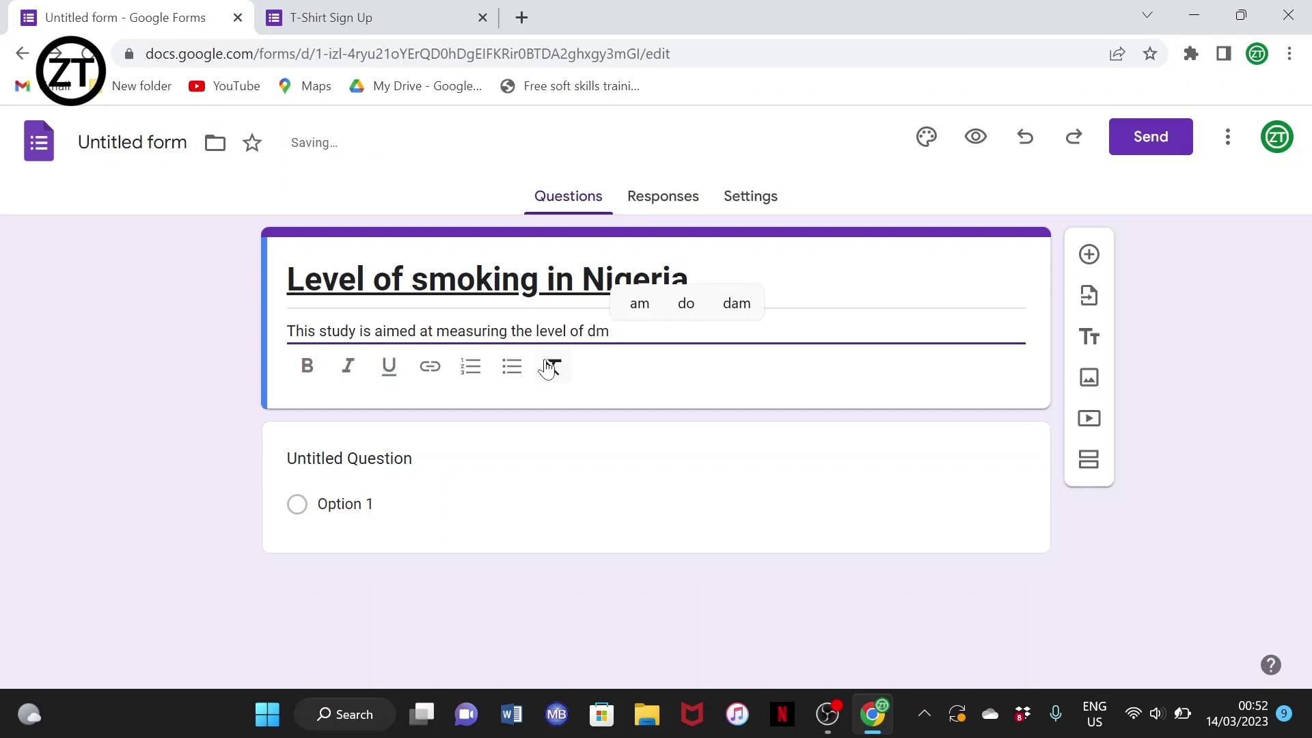
key("BackSpace")
key("BackSpace")
type("somi")
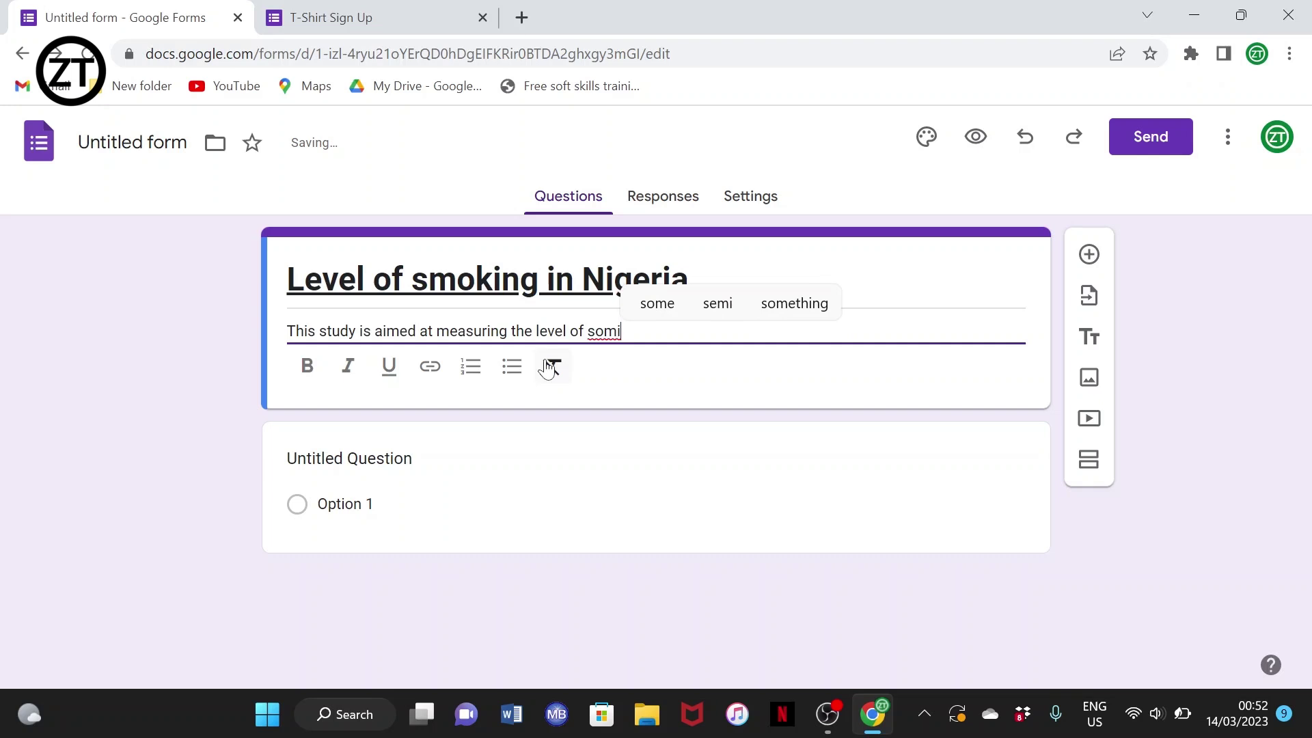
key("BackSpace")
key("BackSpace")
key("BackSpace")
type("moku")
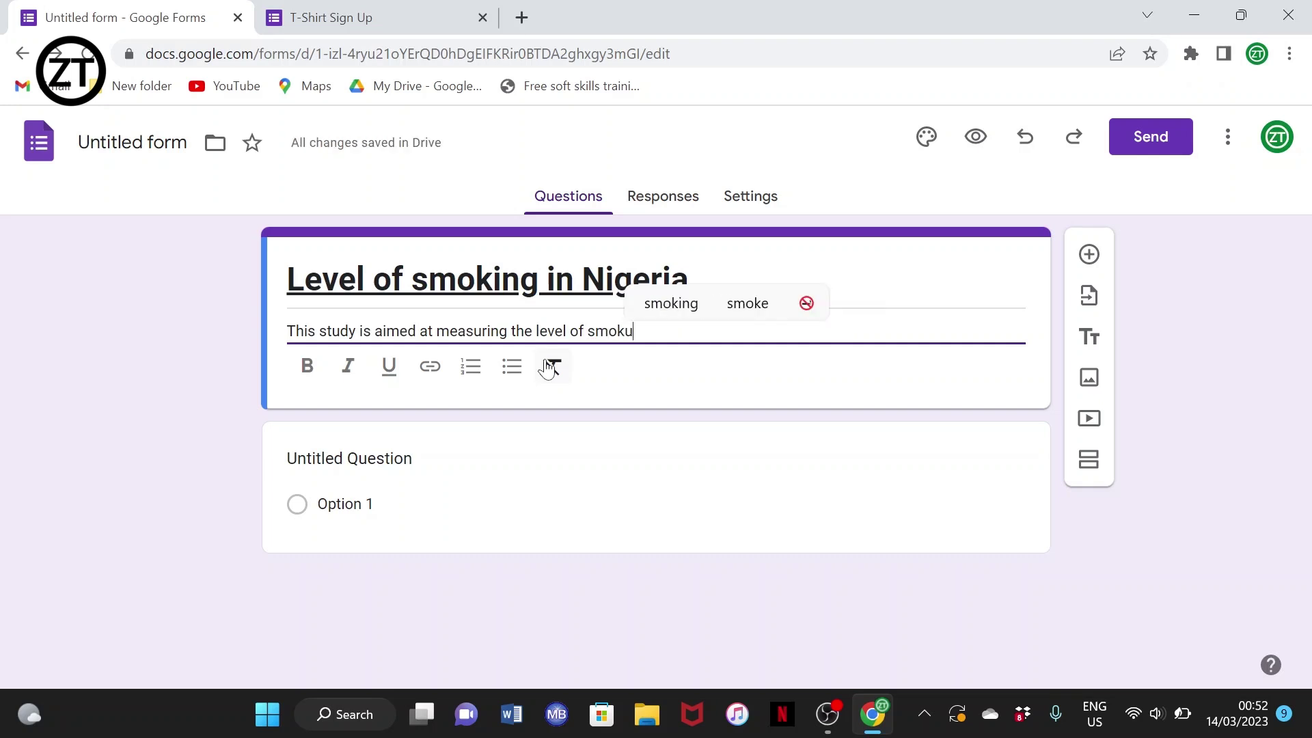
key("BackSpace")
type("i")
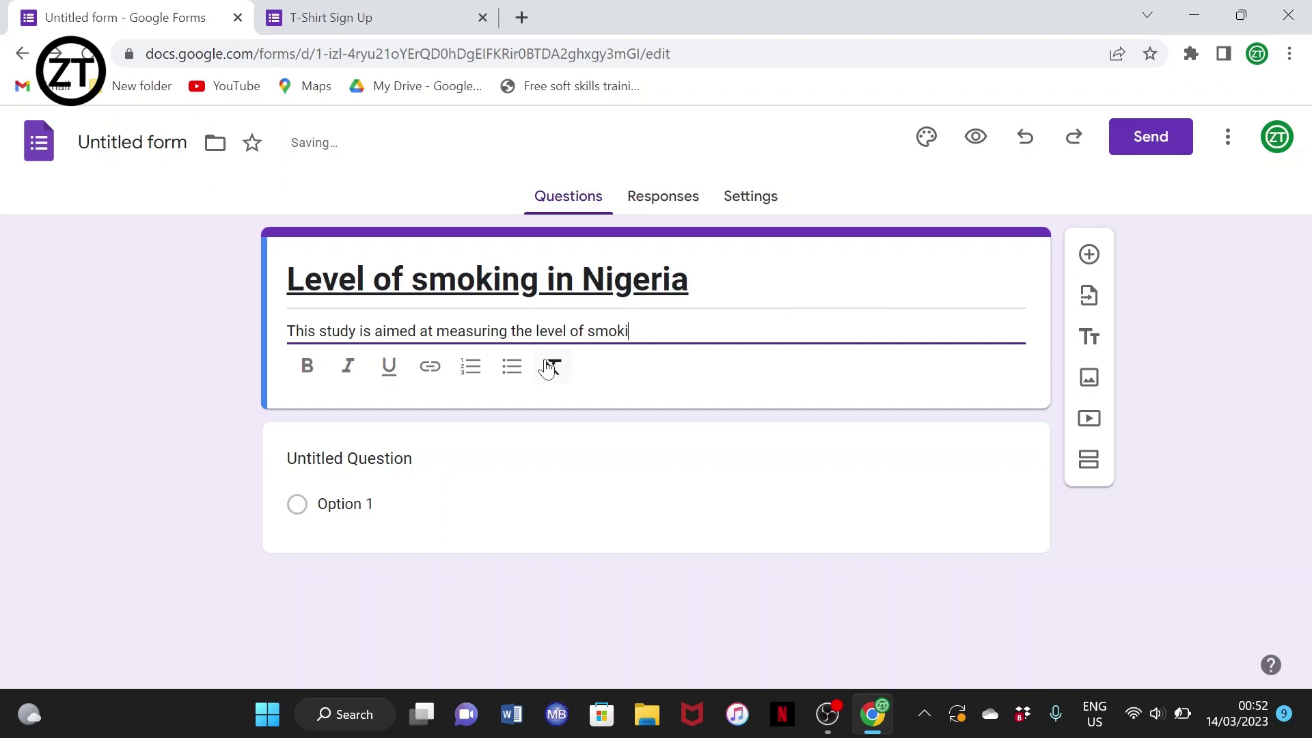
type("ng in the ciunty")
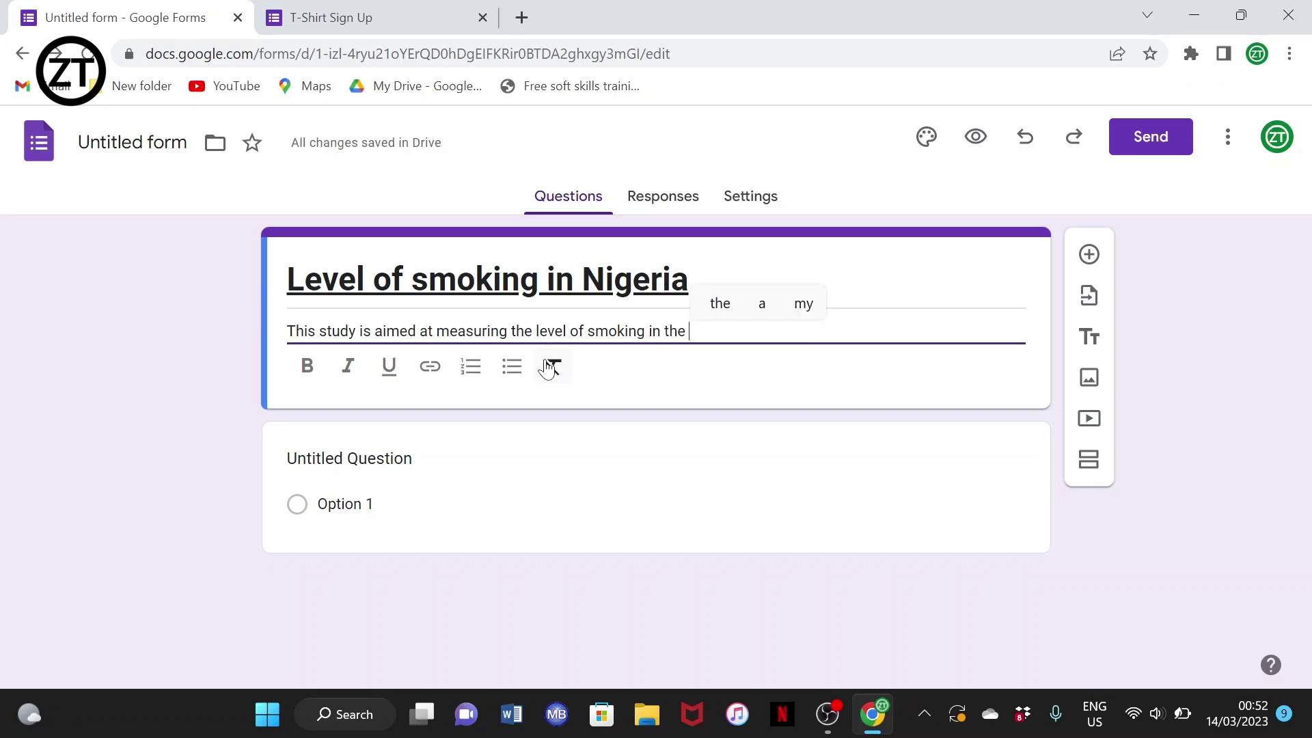
key("BackSpace")
key("BackSpace")
key("BackSpace")
key("BackSpace")
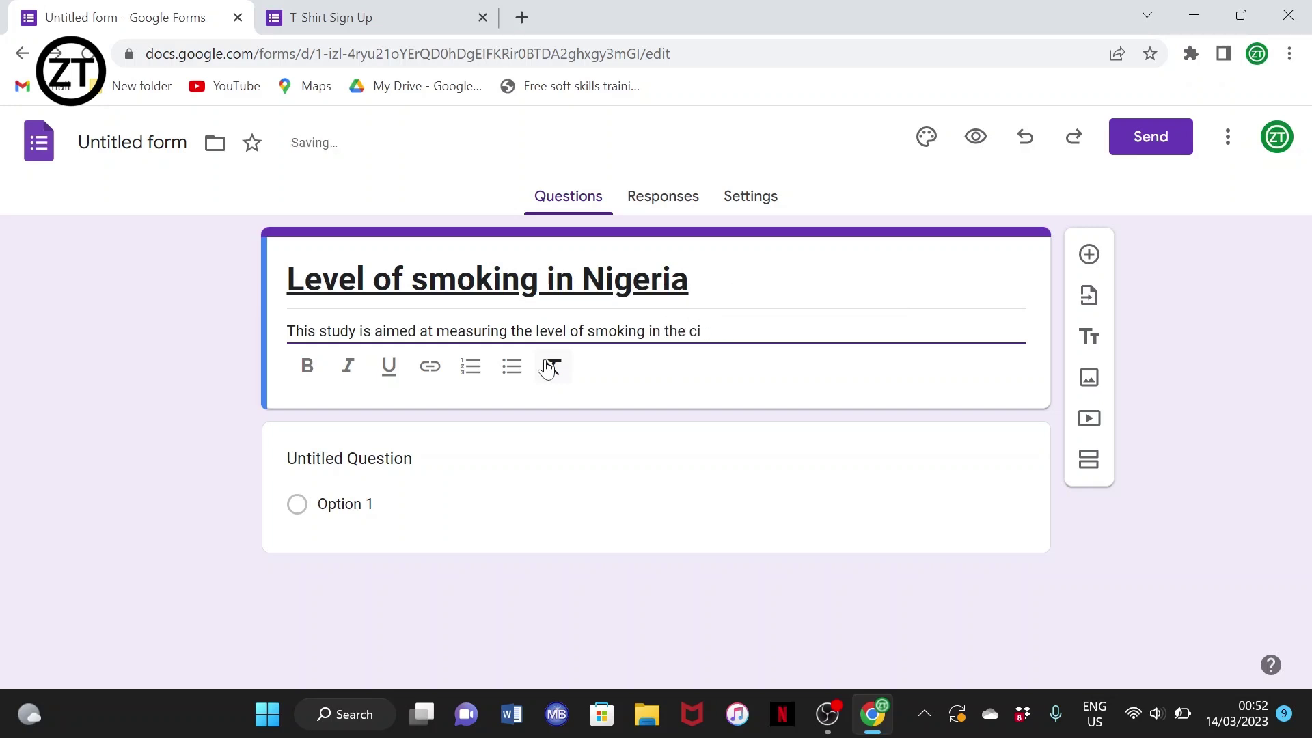
key("BackSpace")
type("ounty")
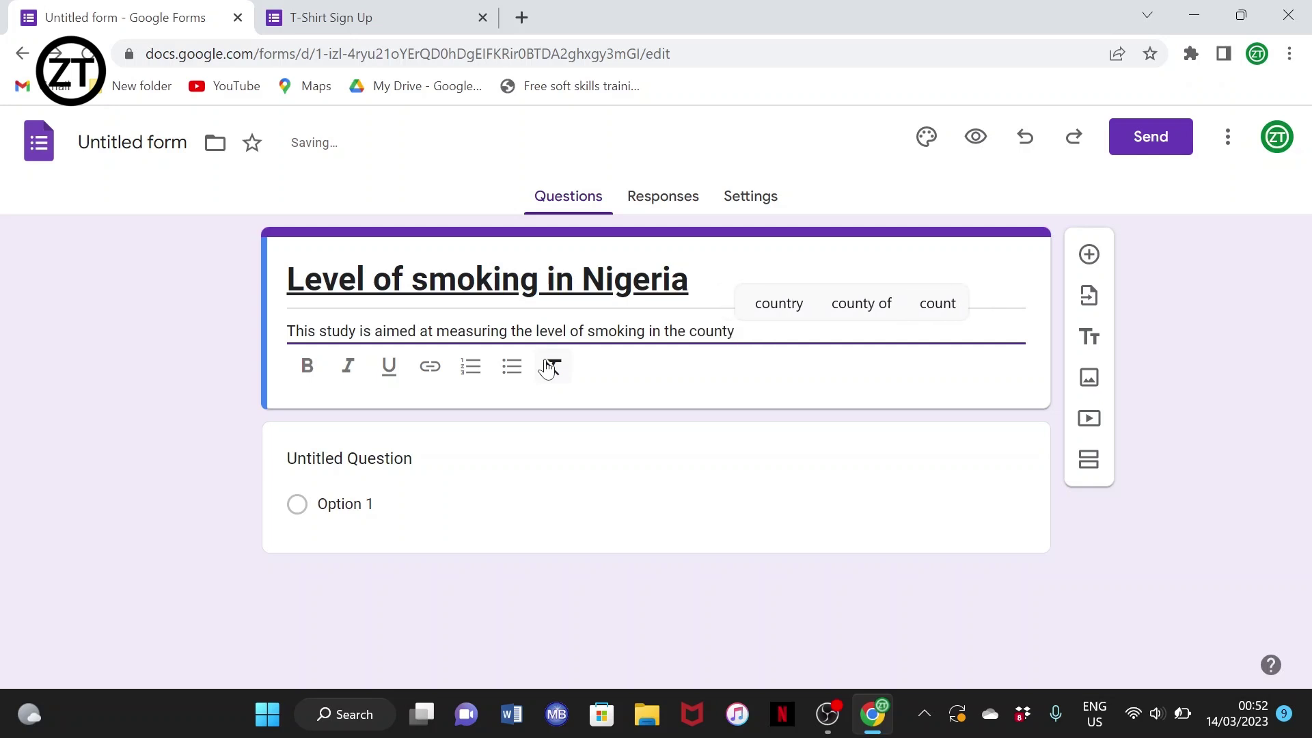
key("Up")
key("Return")
key("BackSpace")
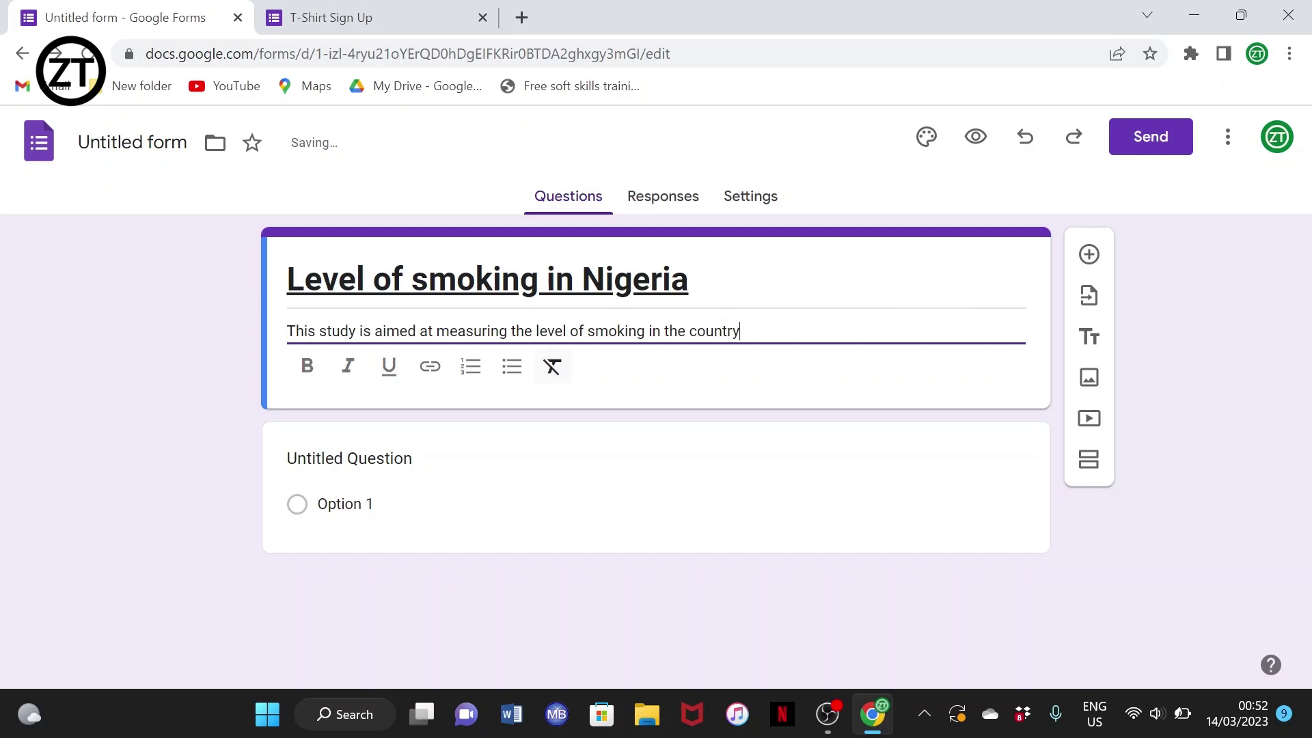
End the description's first sentence with a full stop and add "Please answer every part of this questionnaire correctly.".
type(". Pleaae")
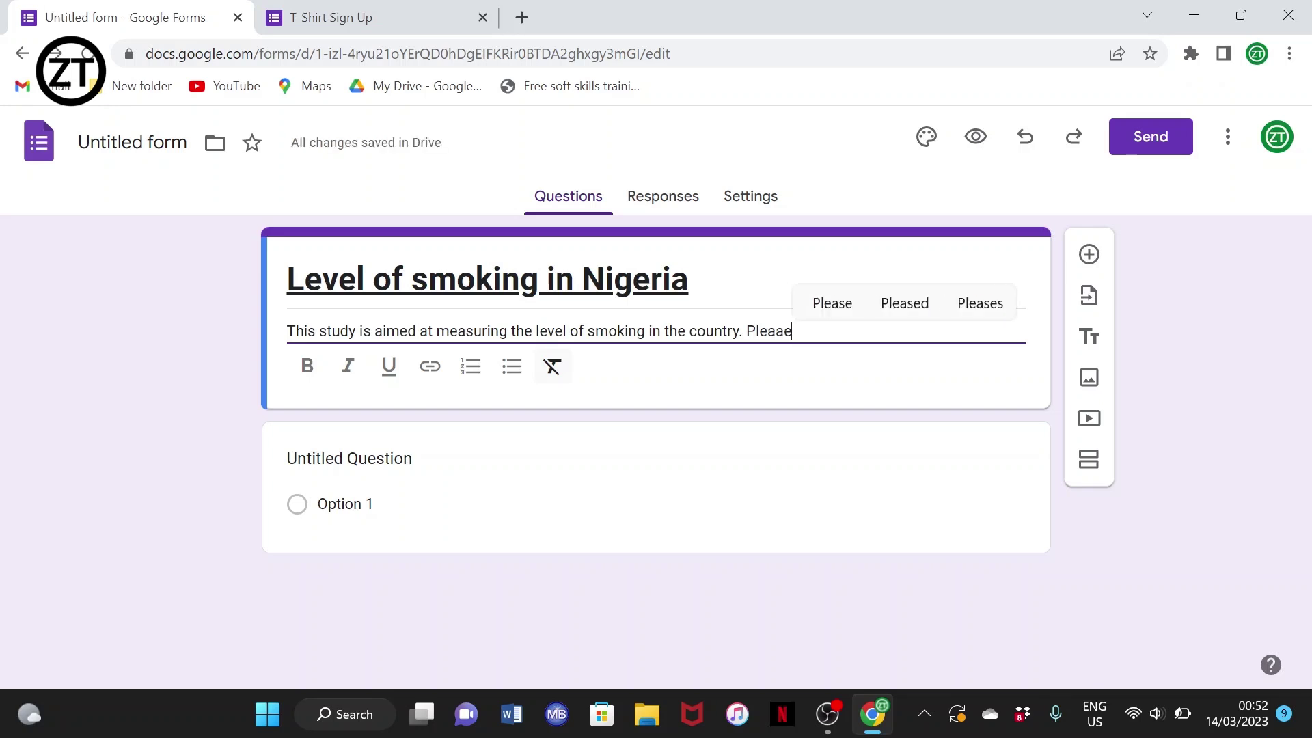
key("BackSpace")
key("BackSpace")
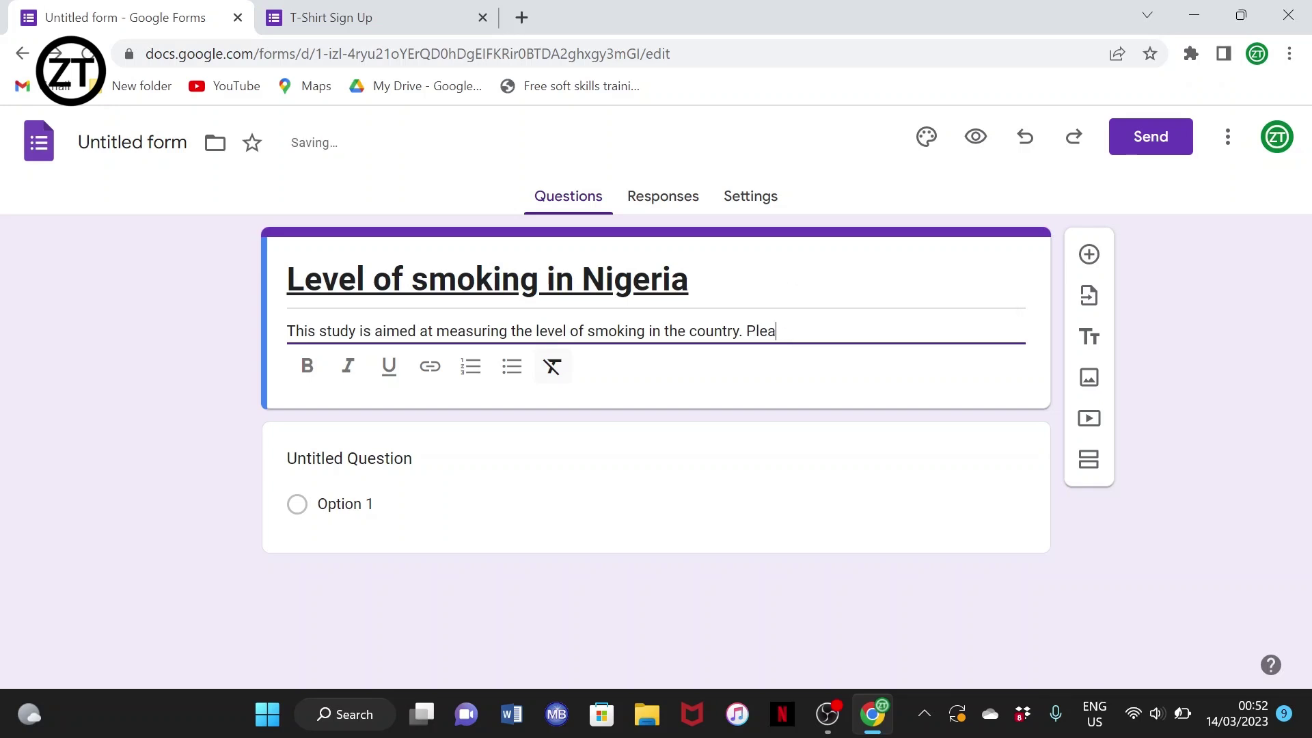
type("ase anser")
key("BackSpace")
key("BackSpace")
type("wer evr")
type("ry")
key("BackSpace")
key("BackSpace")
key("BackSpace")
type("ery ")
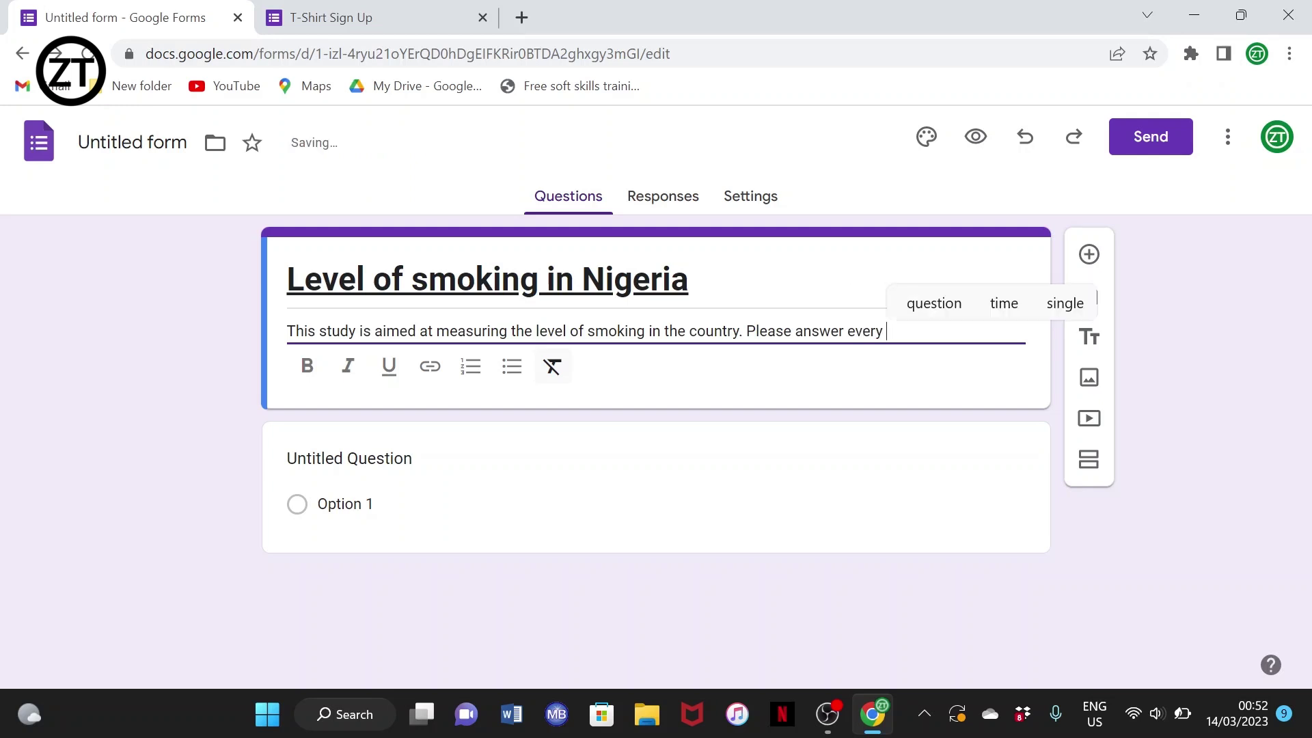
type("part of th")
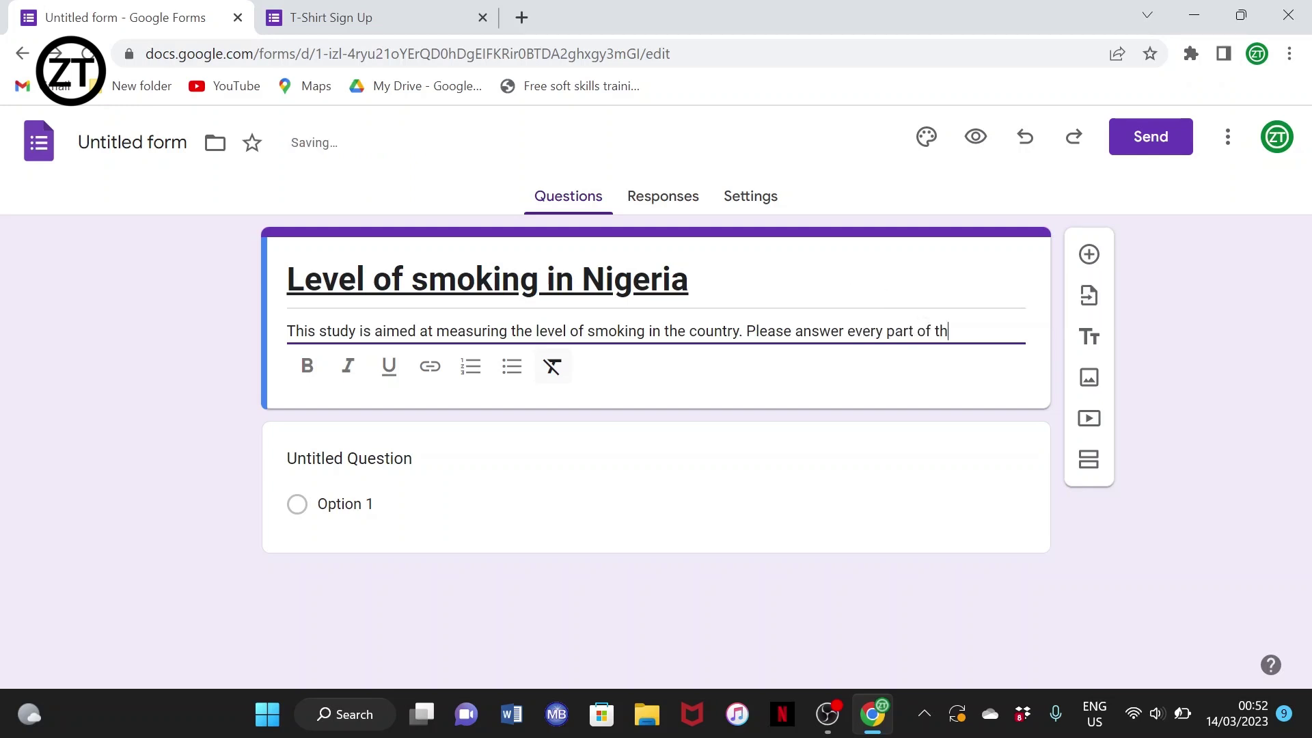
type("is qu")
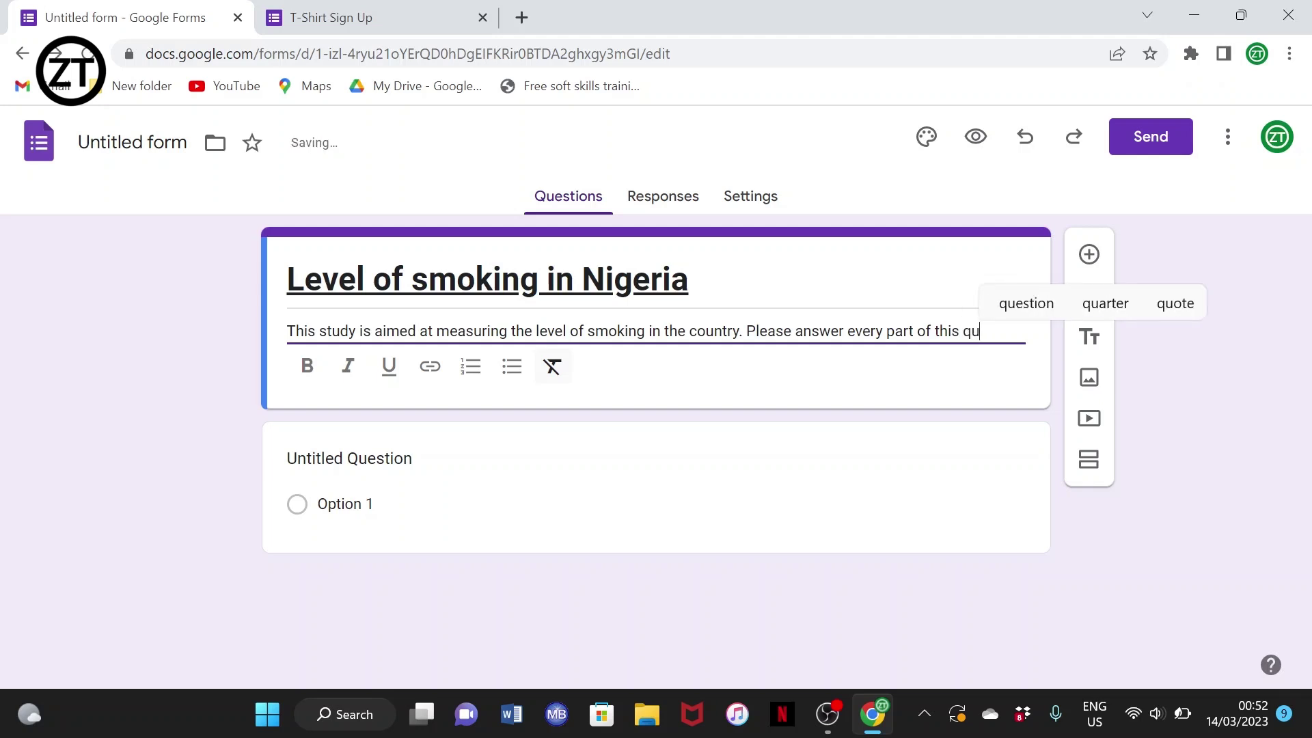
type("estionnair")
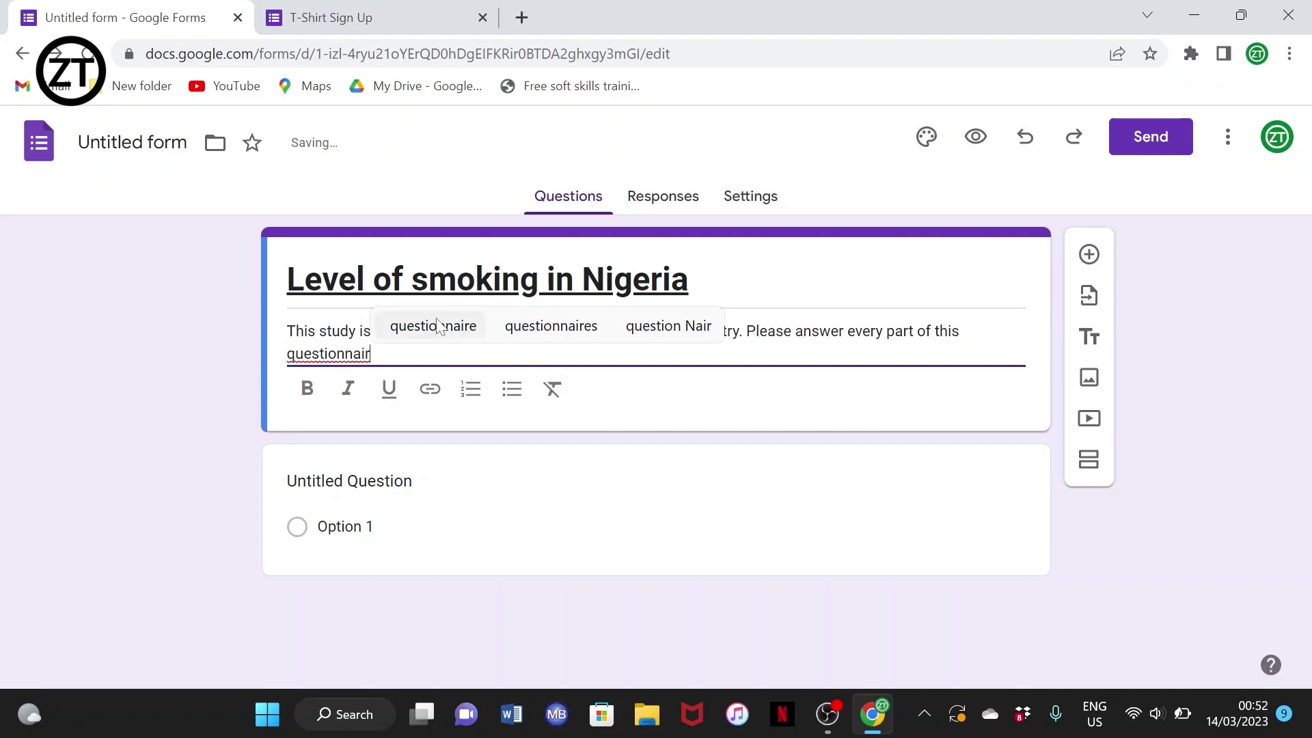
left_click(435, 324)
type("corr")
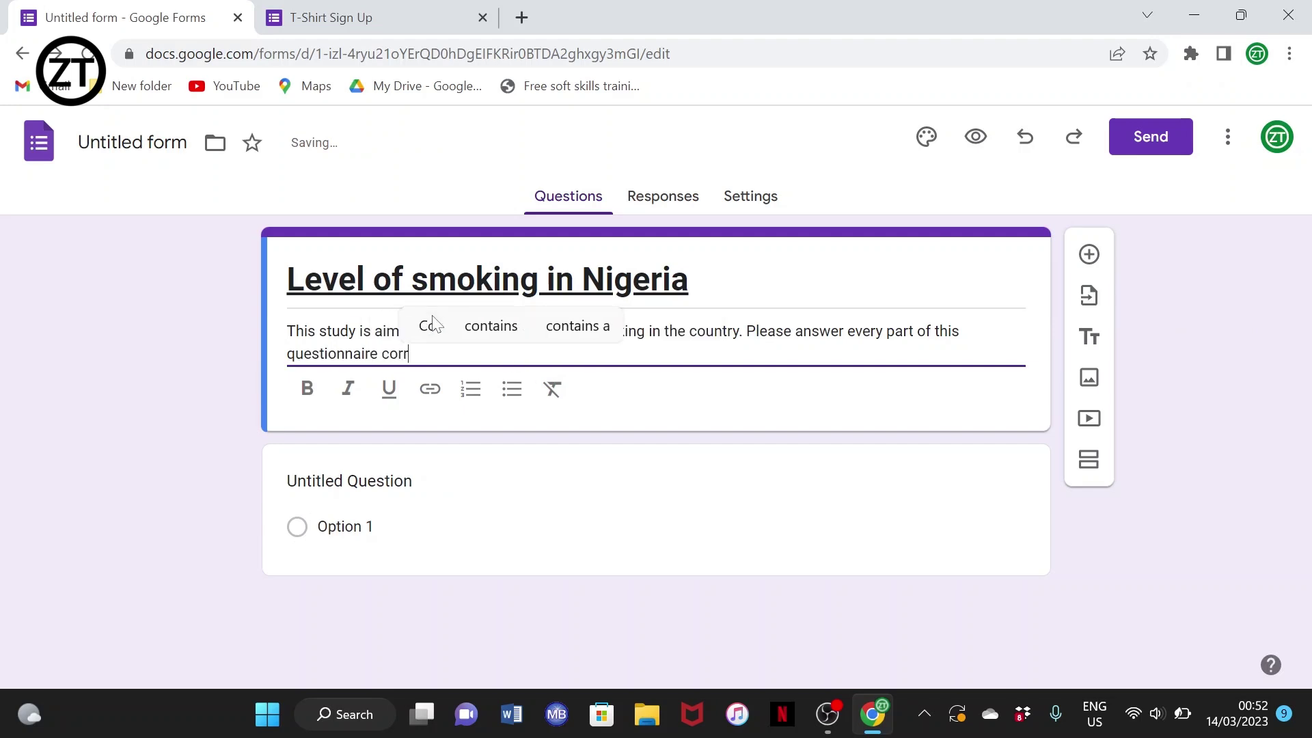
type("ectly")
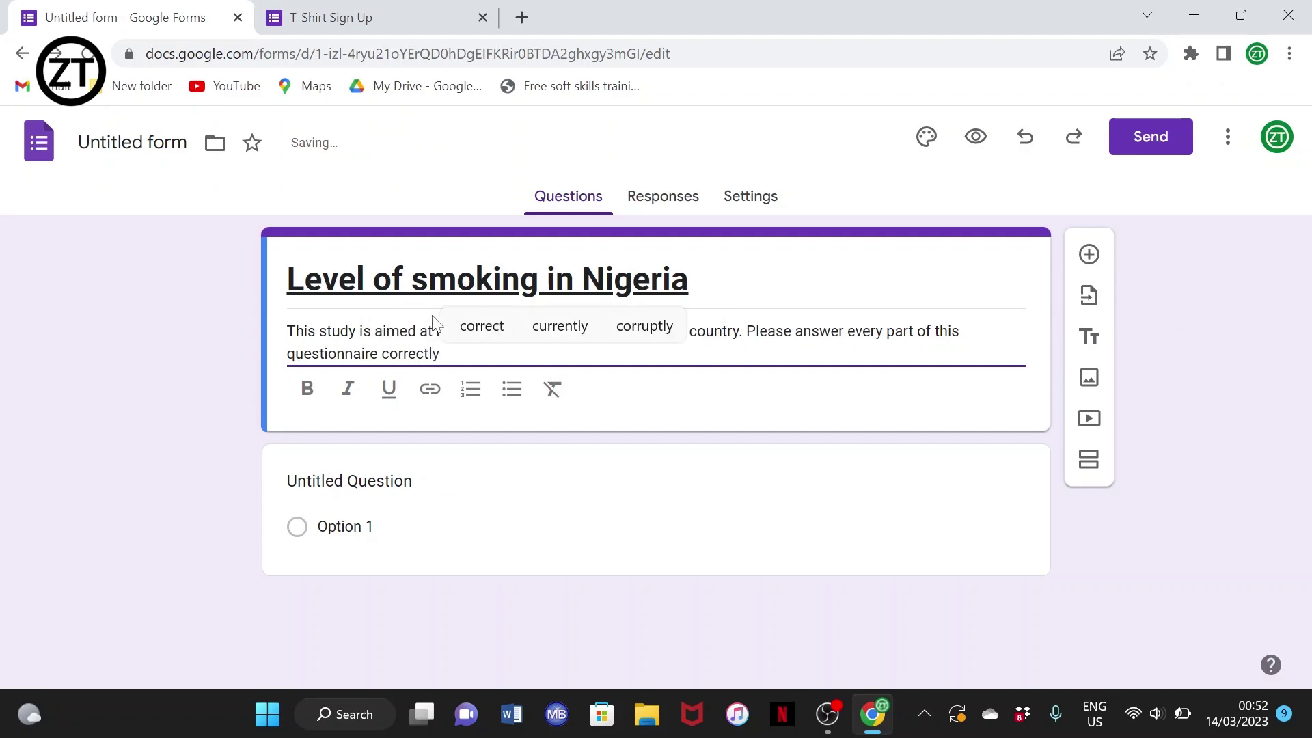
type(".")
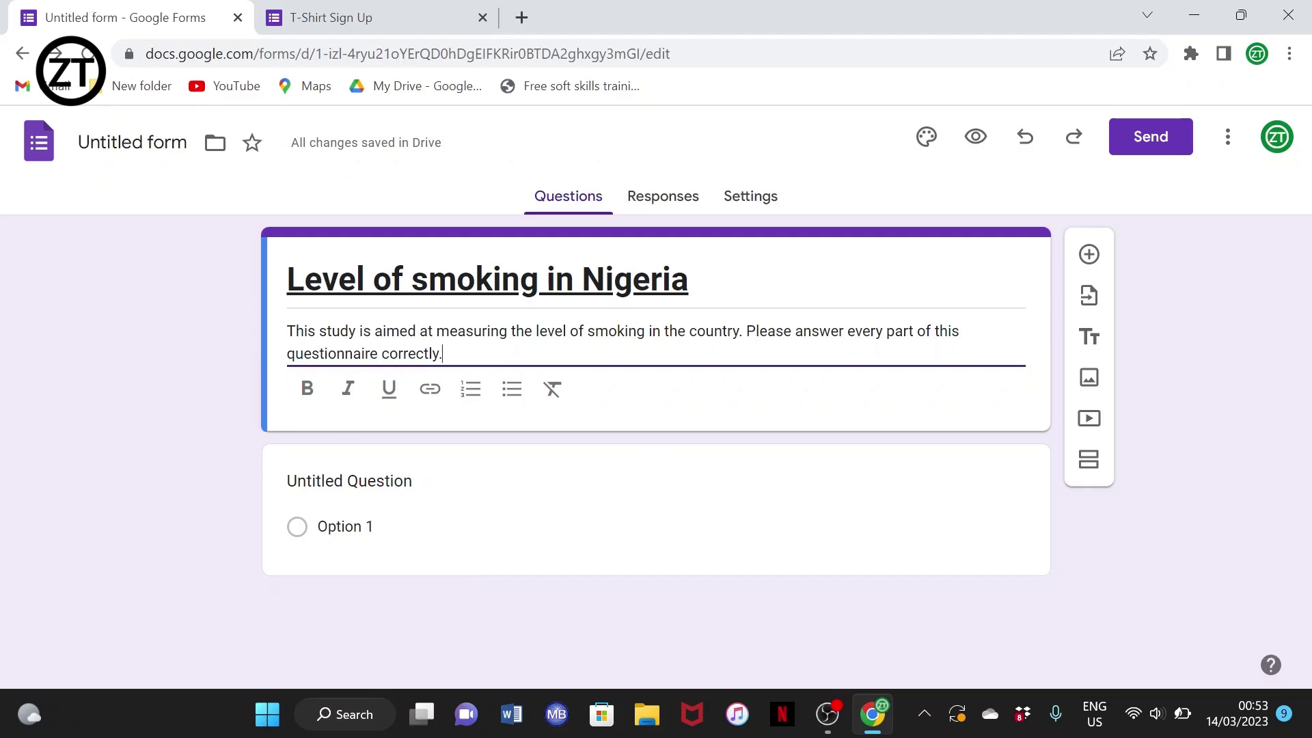
Format the whole form description in bold and italic.
key("ctrl+a")
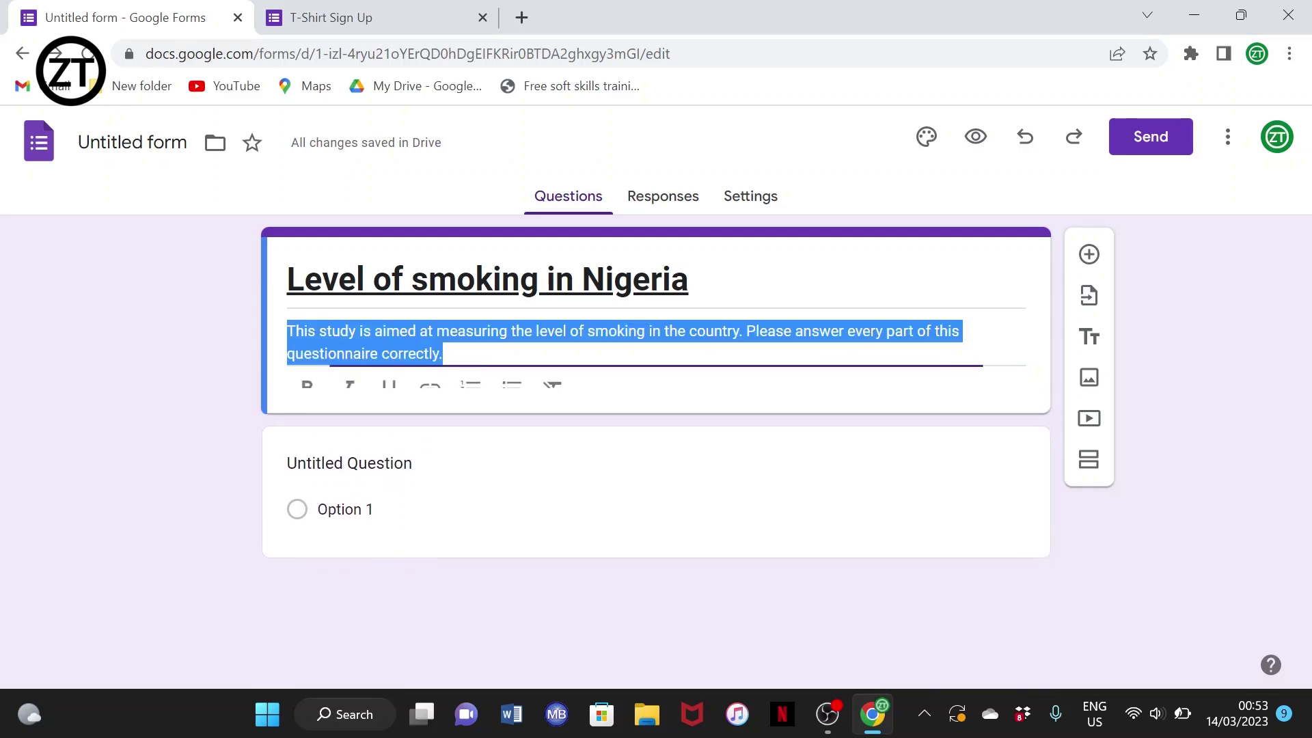
left_click(309, 399)
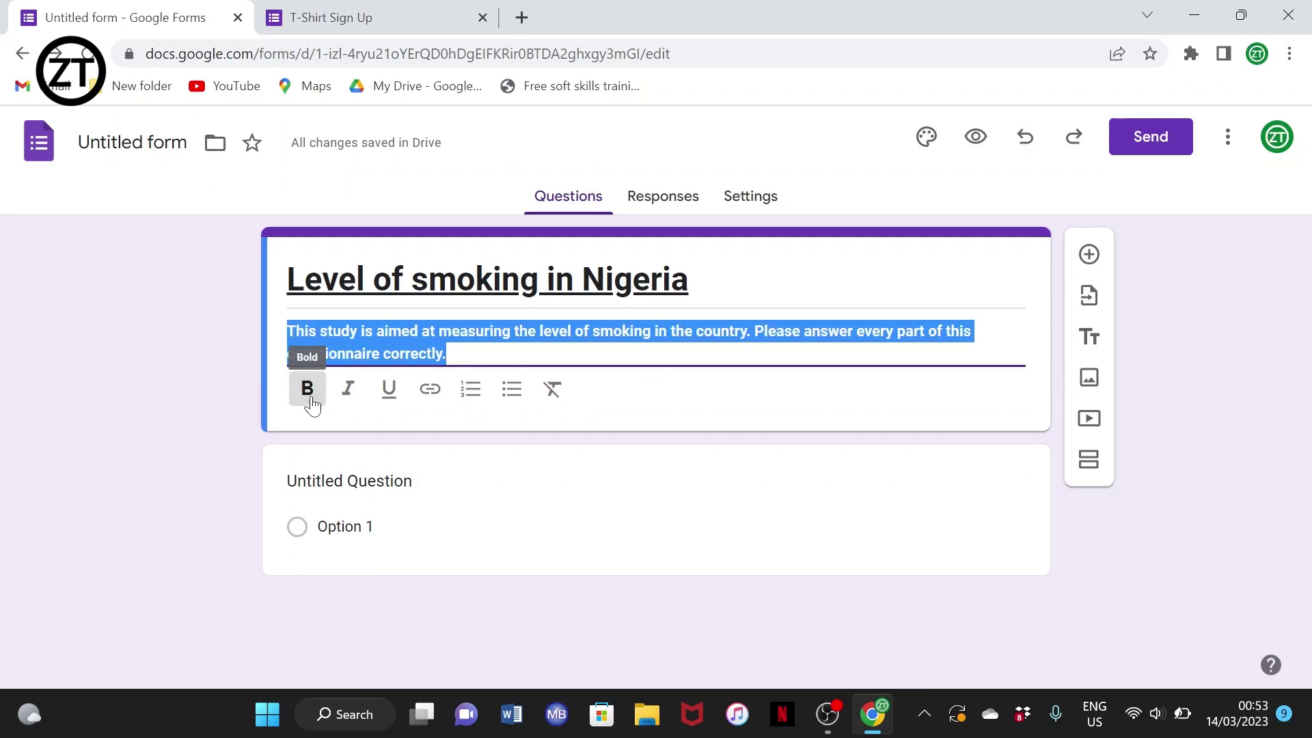
left_click(344, 400)
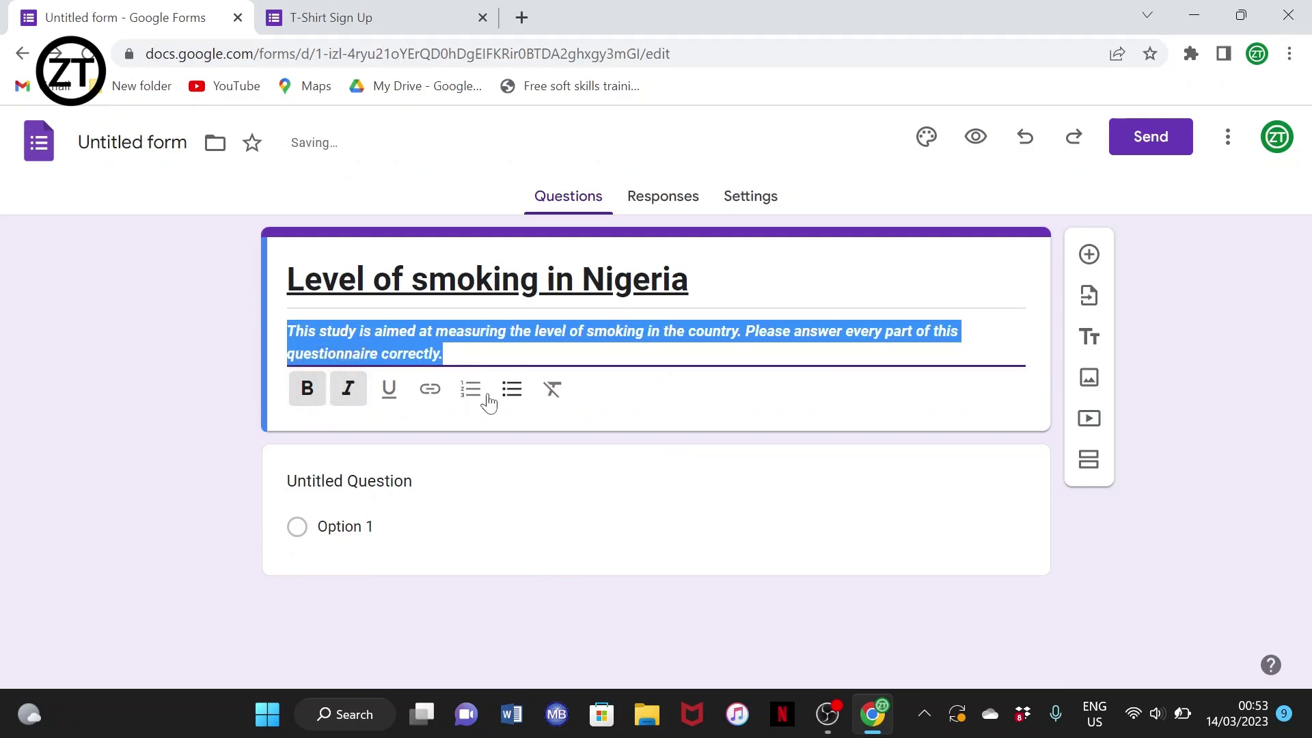
left_click(507, 630)
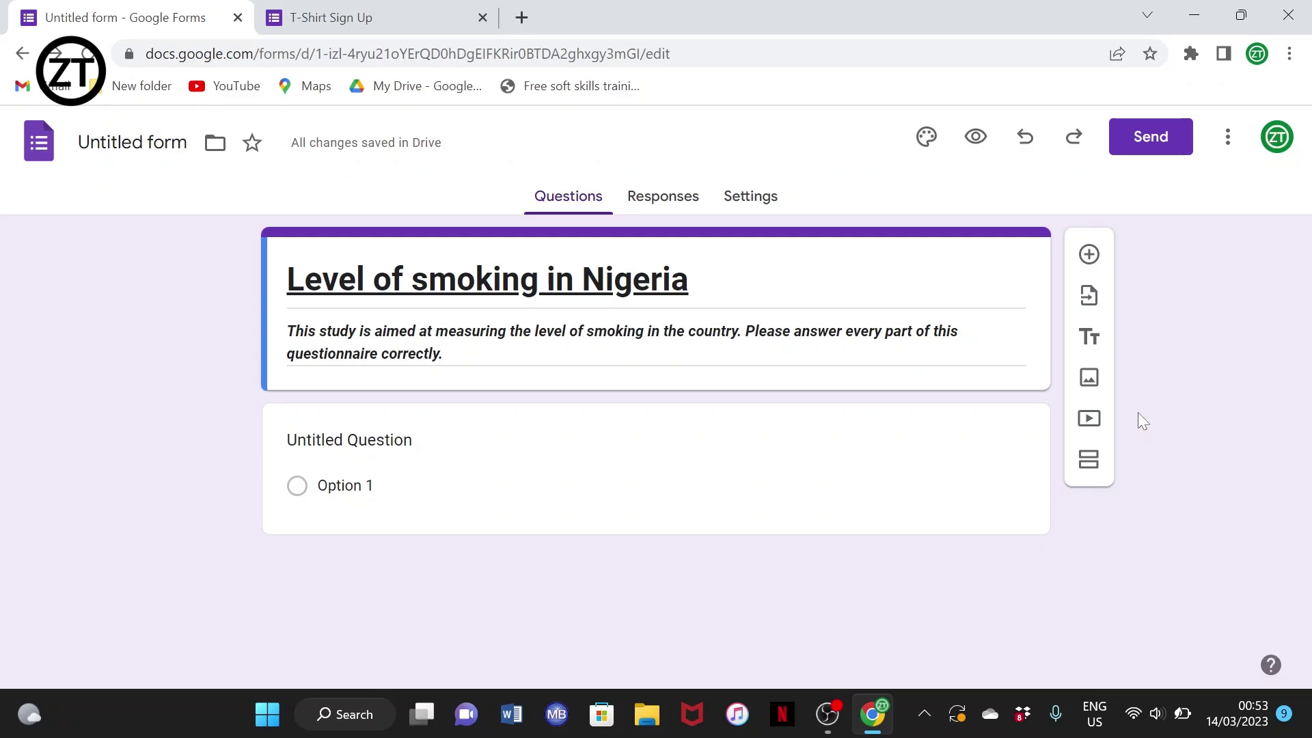
Replace the untitled question's text with "Where do you base in Nigeria?".
left_click(342, 485)
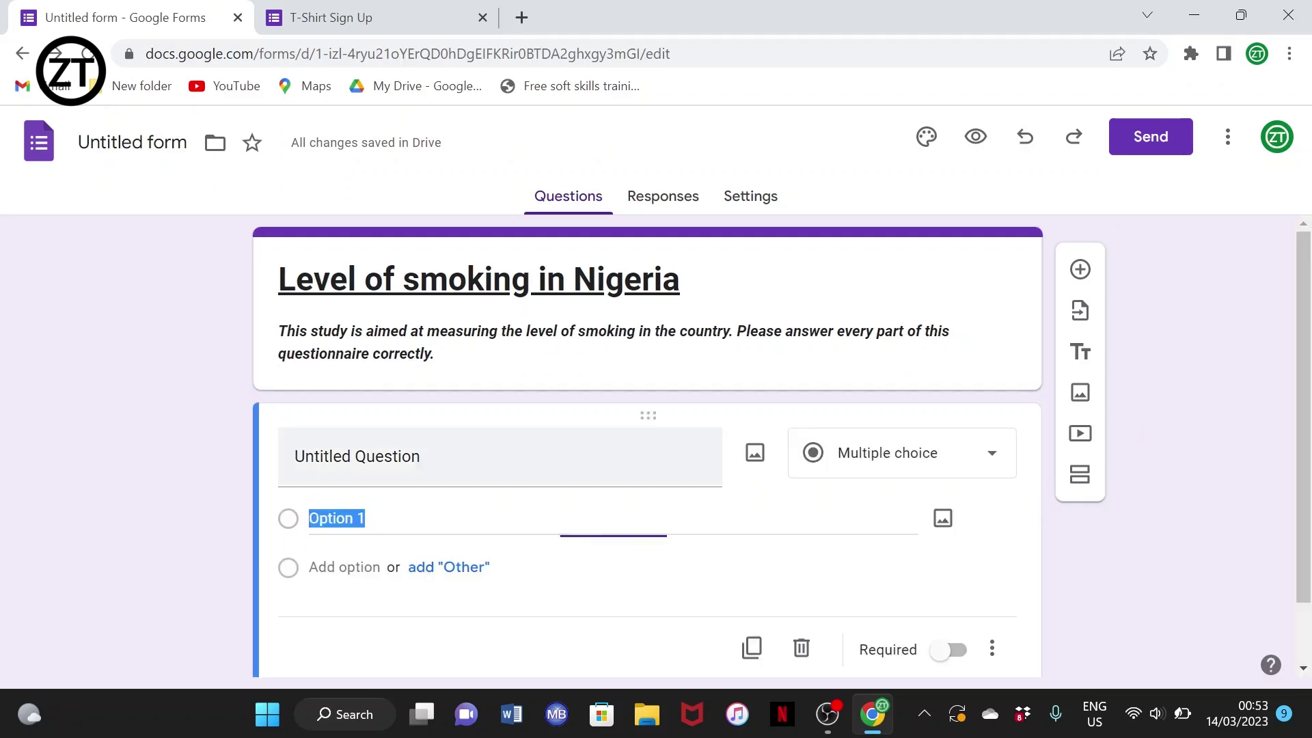
left_click(356, 456)
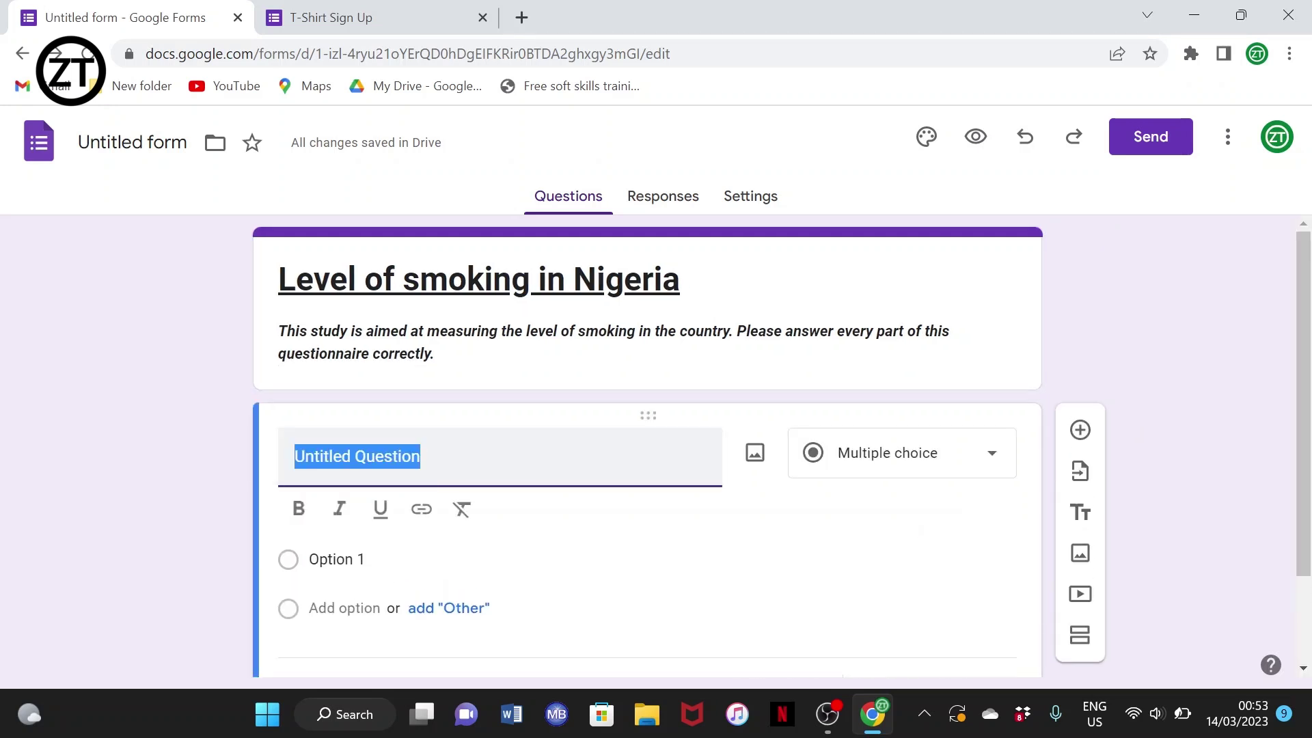
type("Whete ")
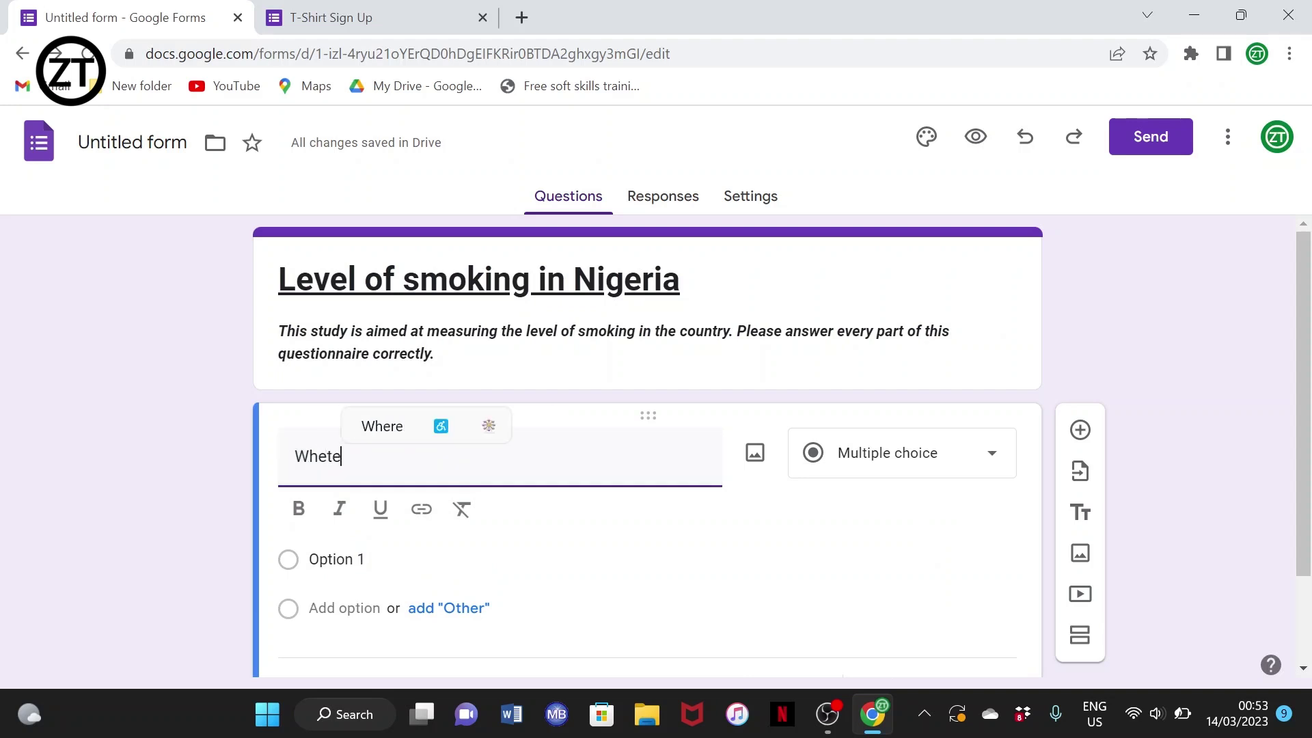
type("do ou")
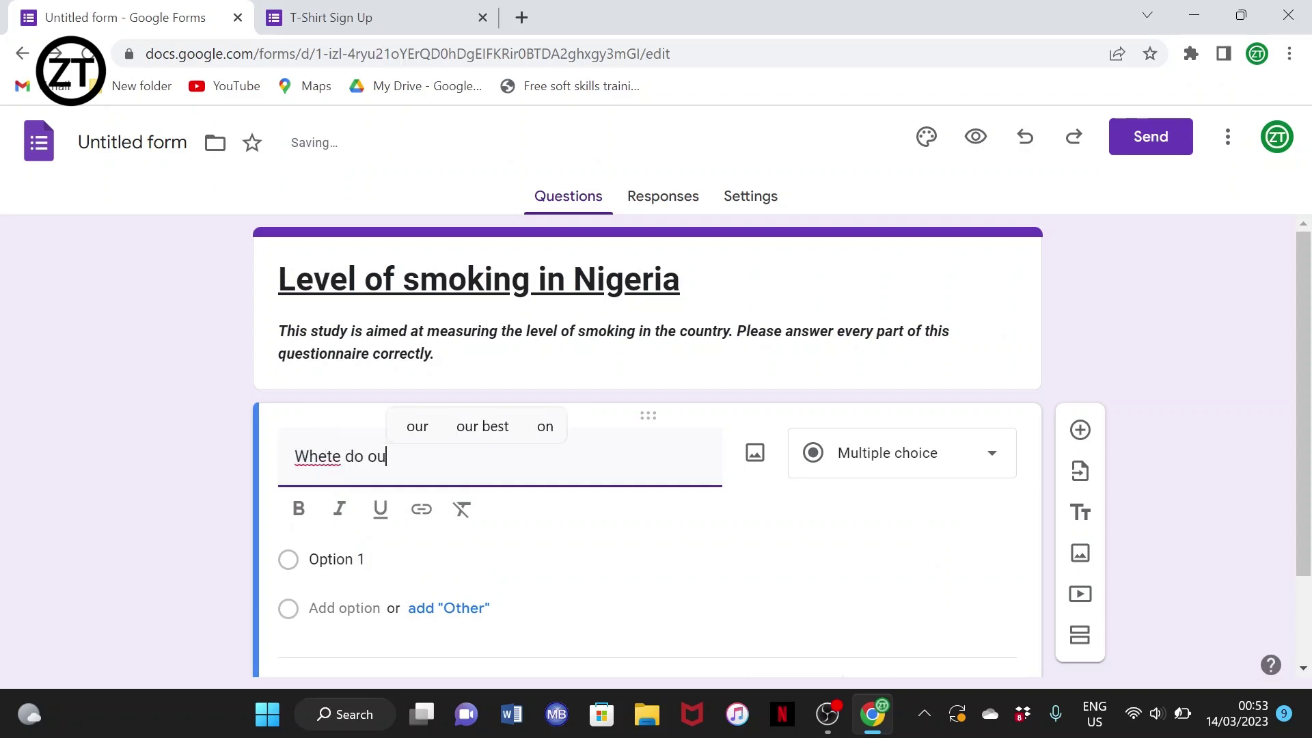
type(" base")
key("BackSpace")
key("BackSpace")
key("BackSpace")
key("BackSpace")
key("BackSpace")
key("BackSpace")
key("BackSpace")
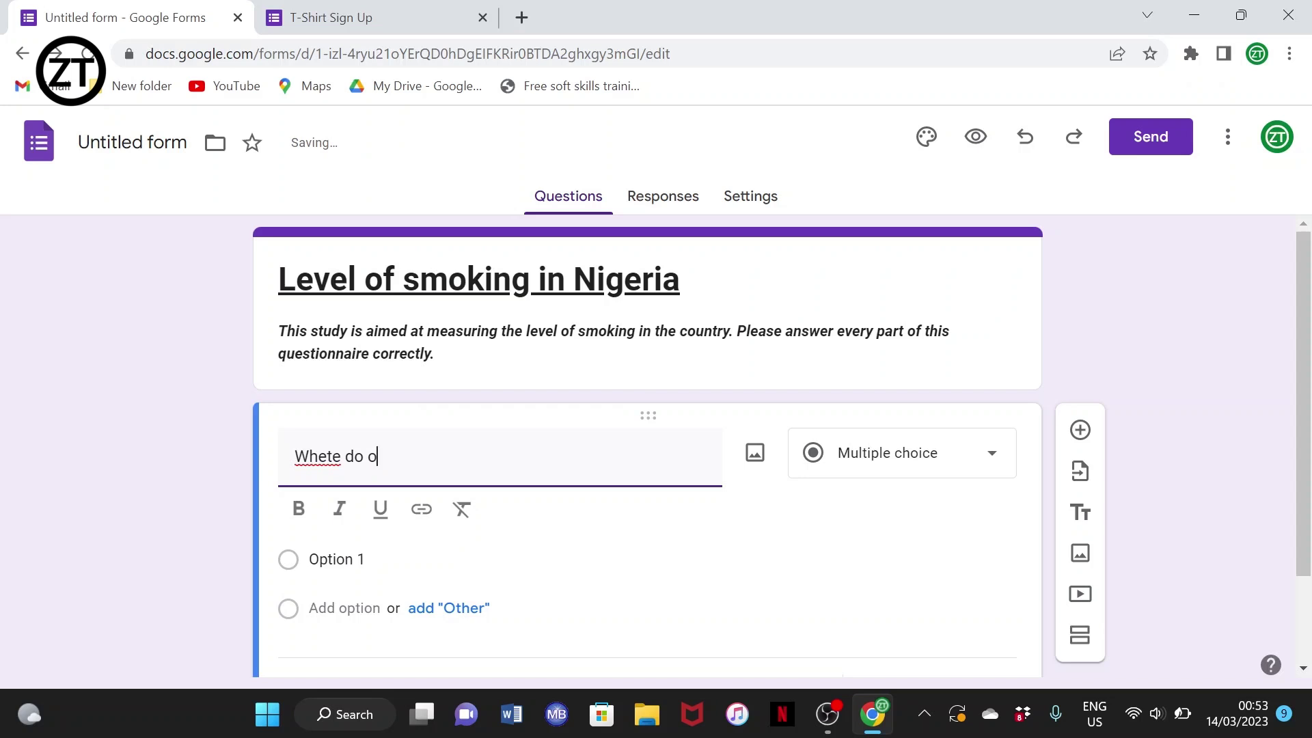
type("ou ")
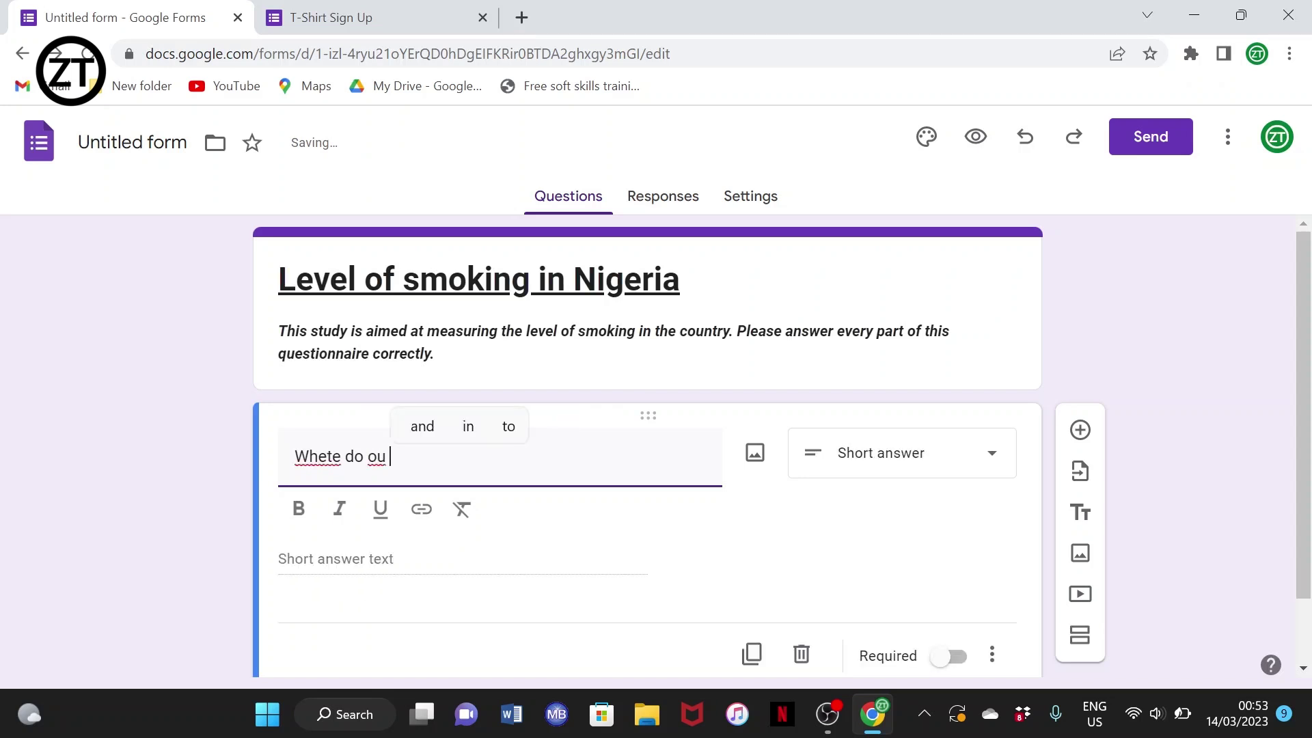
type("base in N")
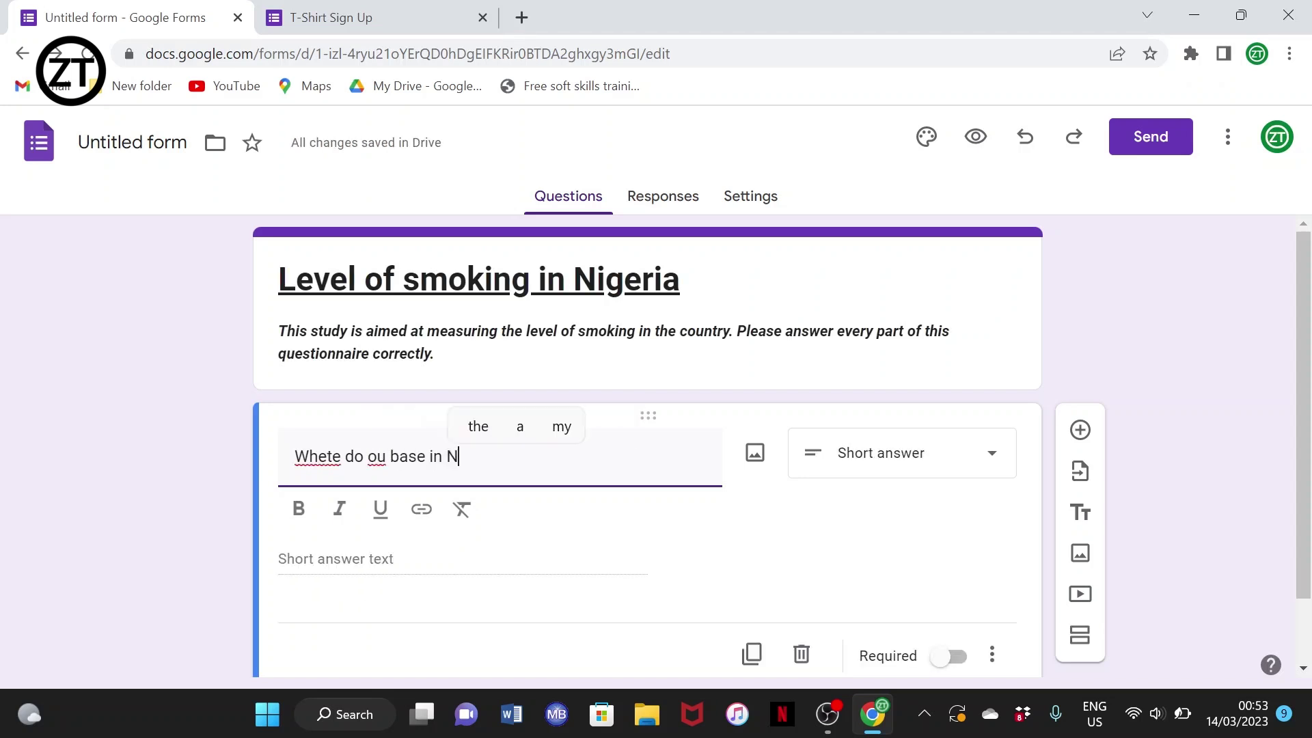
type("igeria")
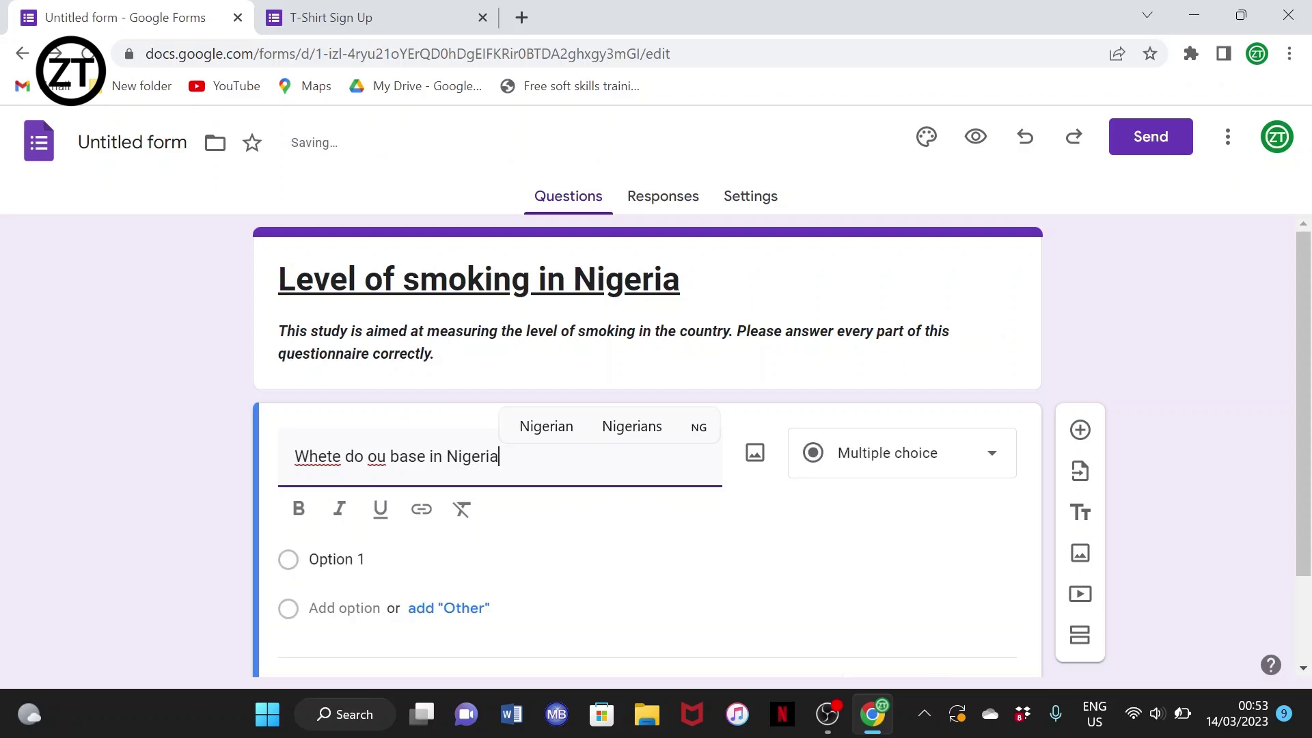
type("?")
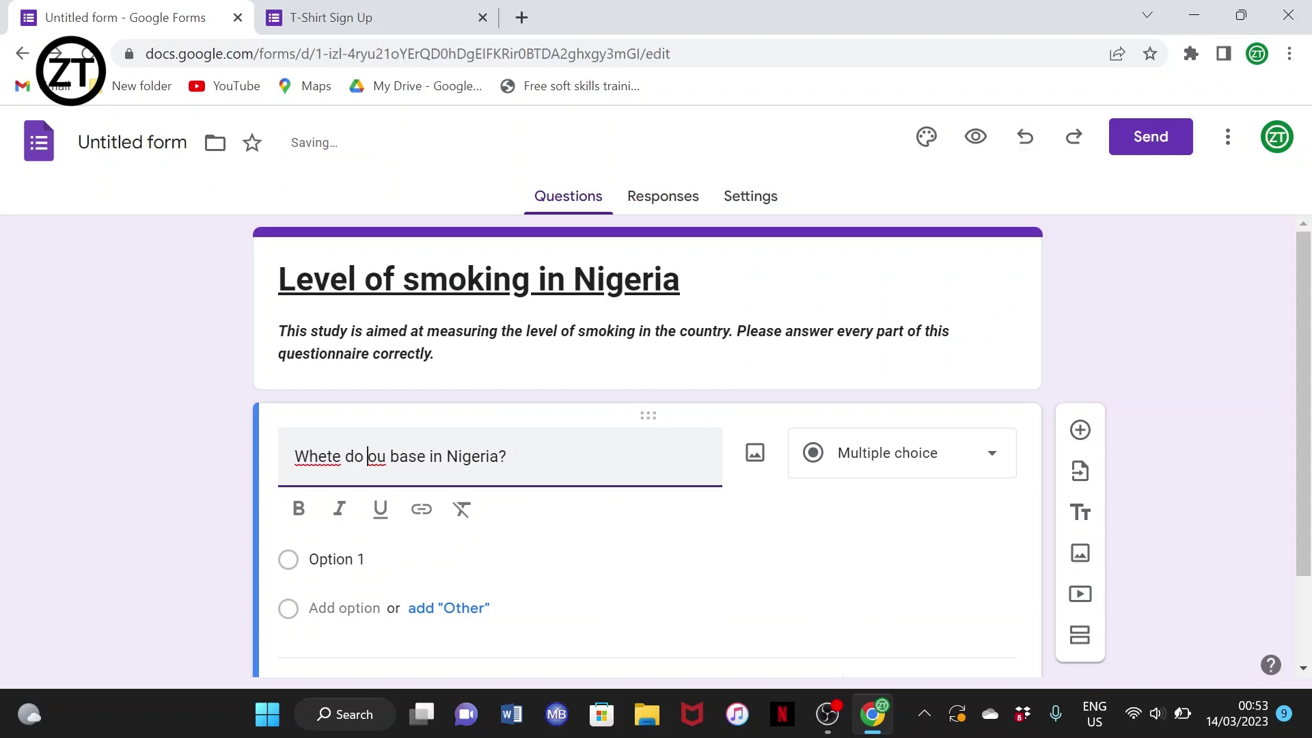
type("y")
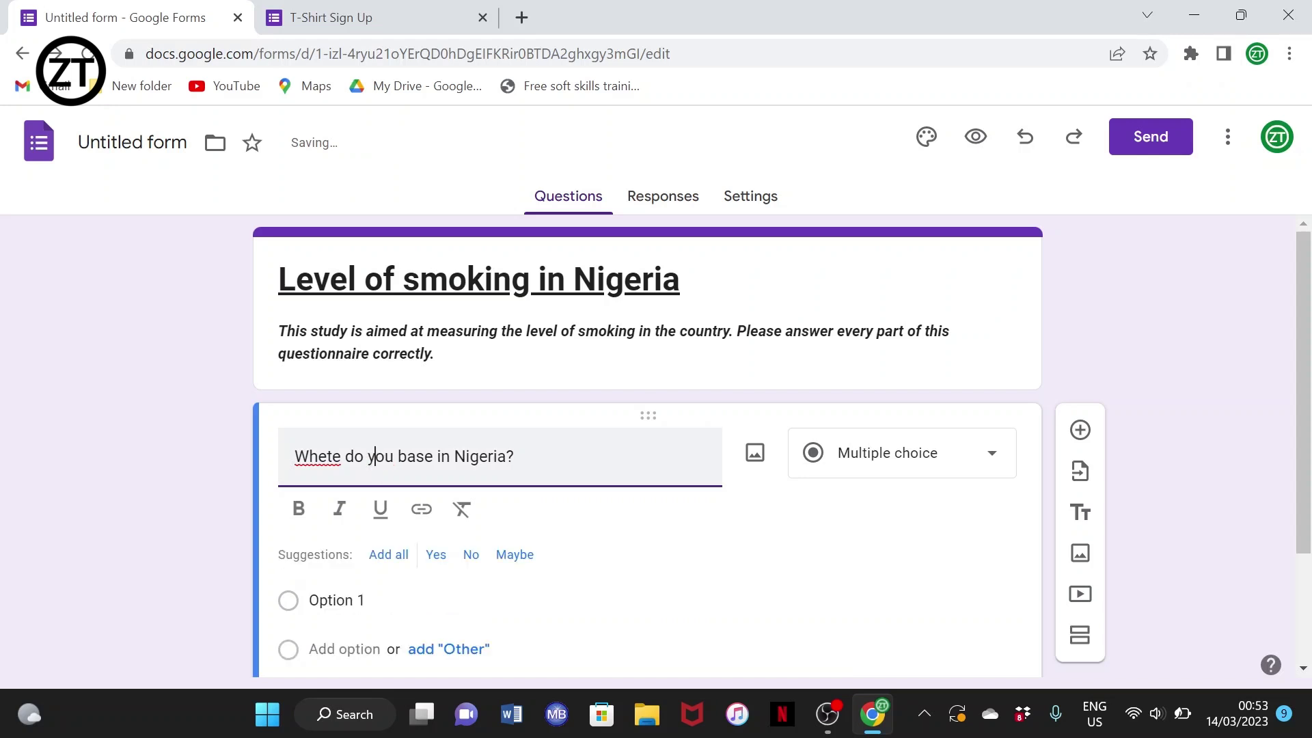
key("BackSpace")
key("BackSpace")
type("re")
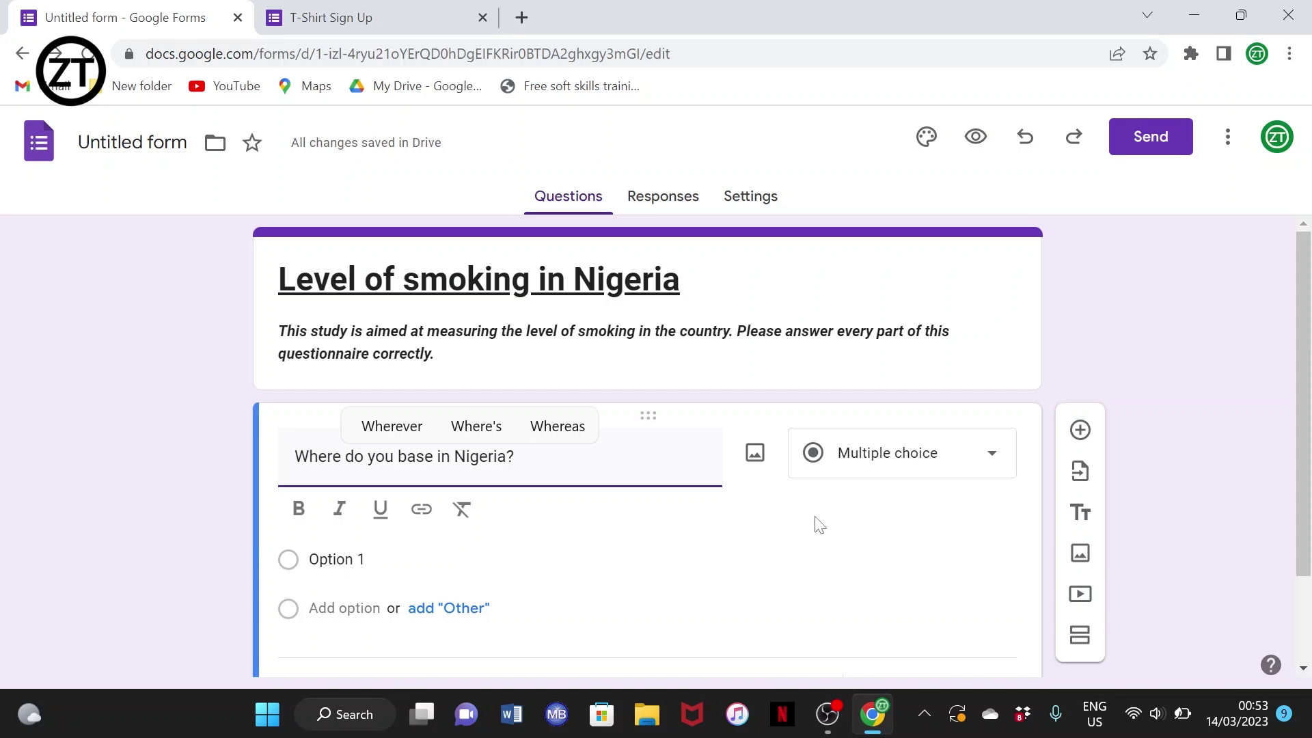
Try the Short answer and Paragraph types on the "Where do you base in Nigeria?" question.
scroll(434, 578, "down", 2)
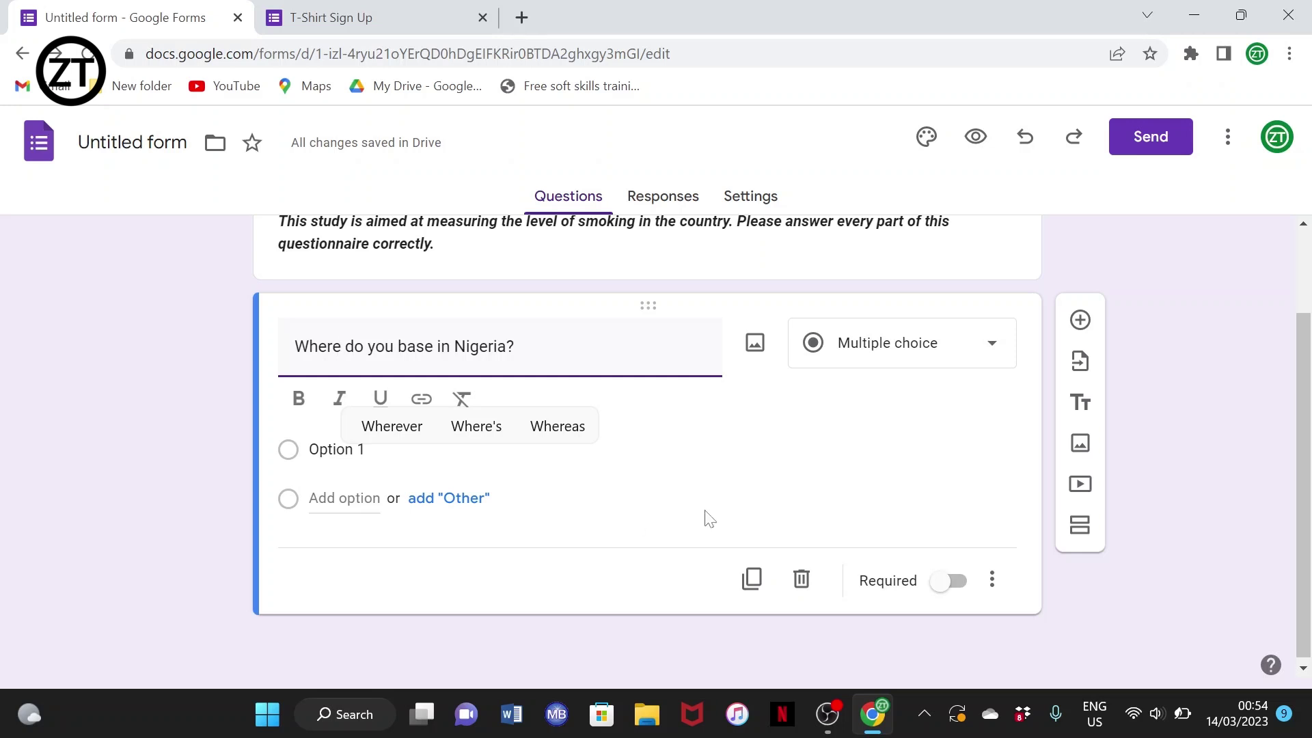
left_click(991, 350)
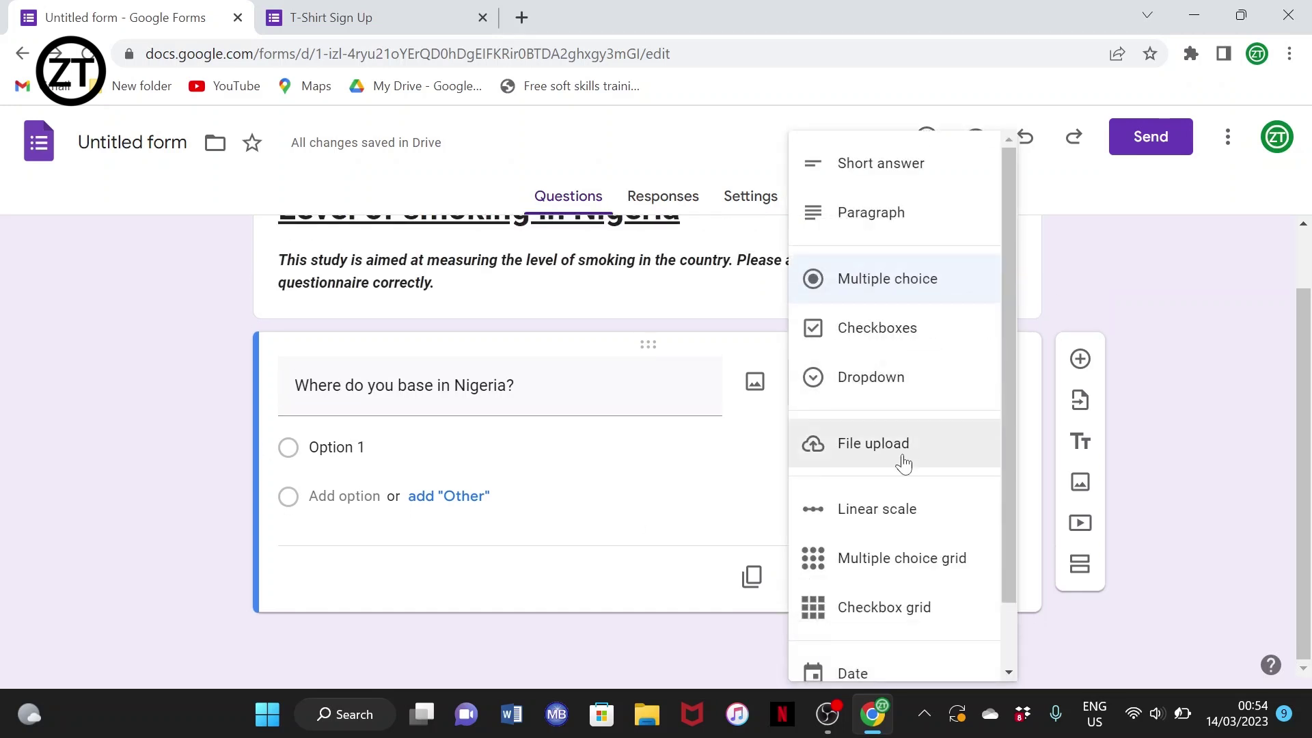
left_click(890, 167)
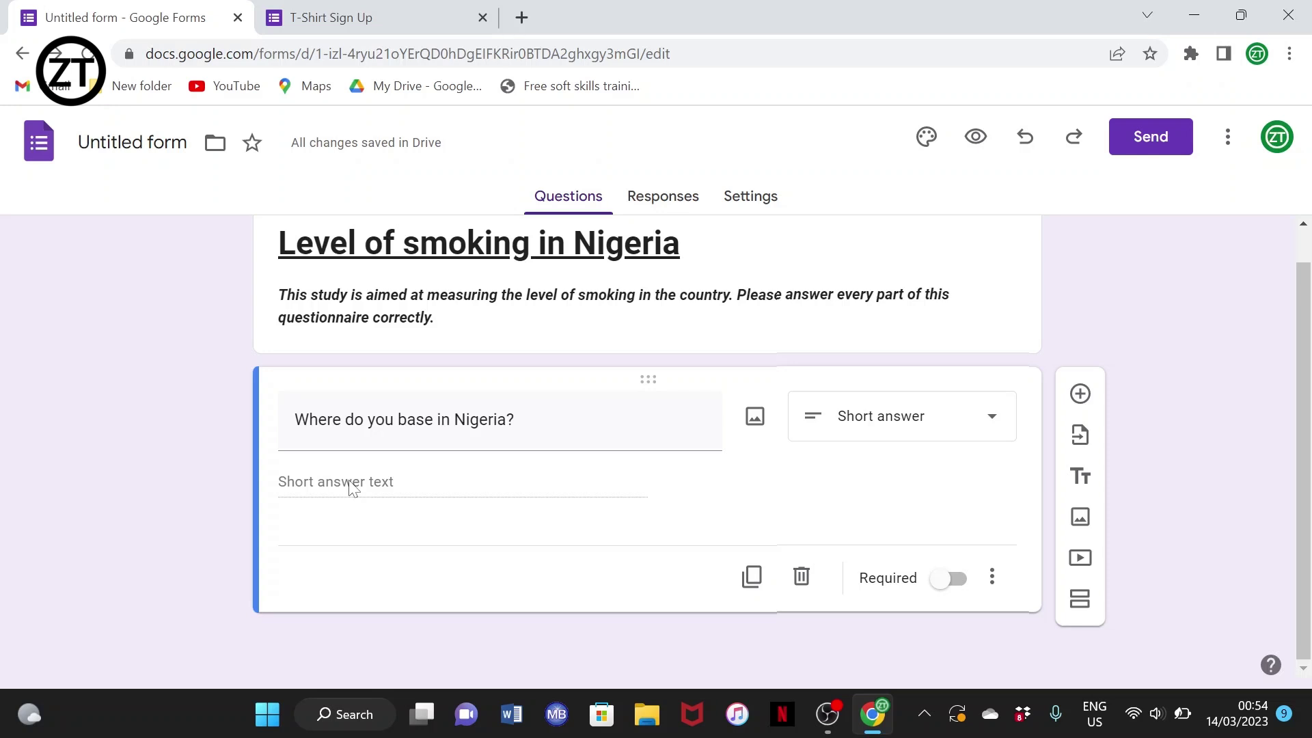
left_click(1002, 418)
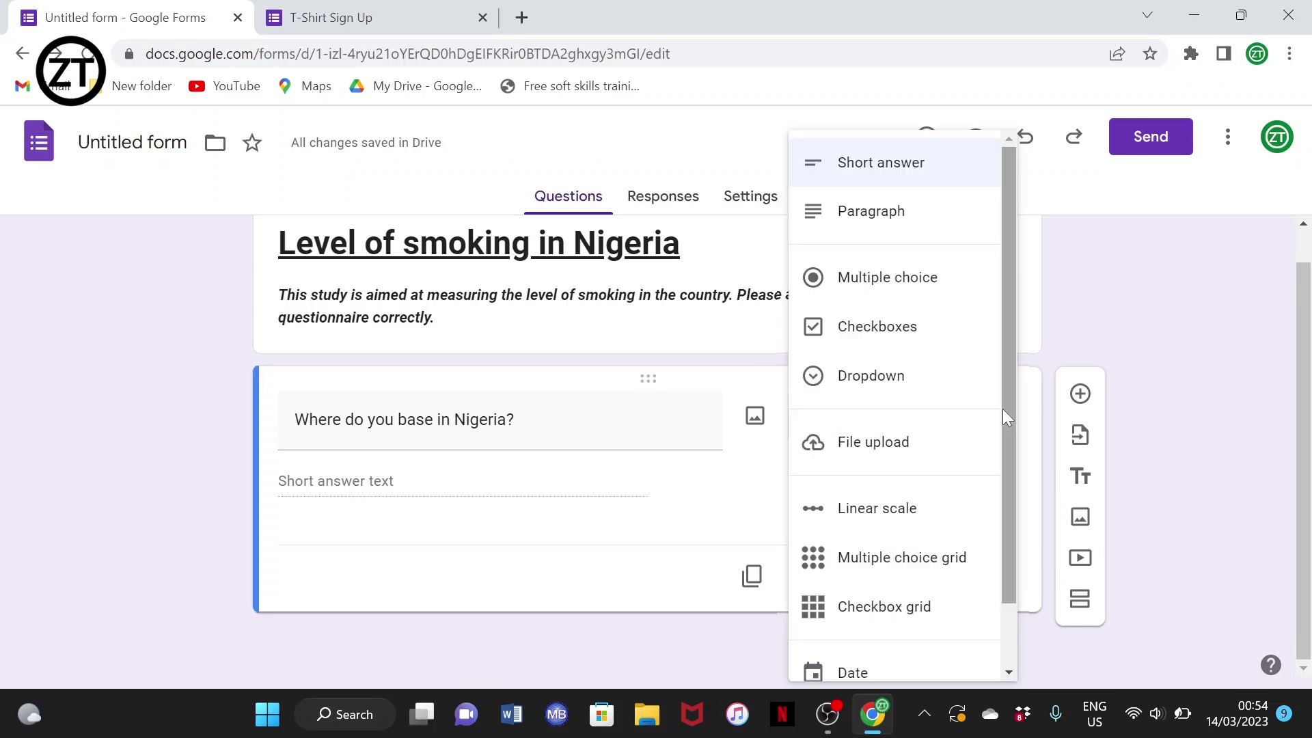
left_click(871, 229)
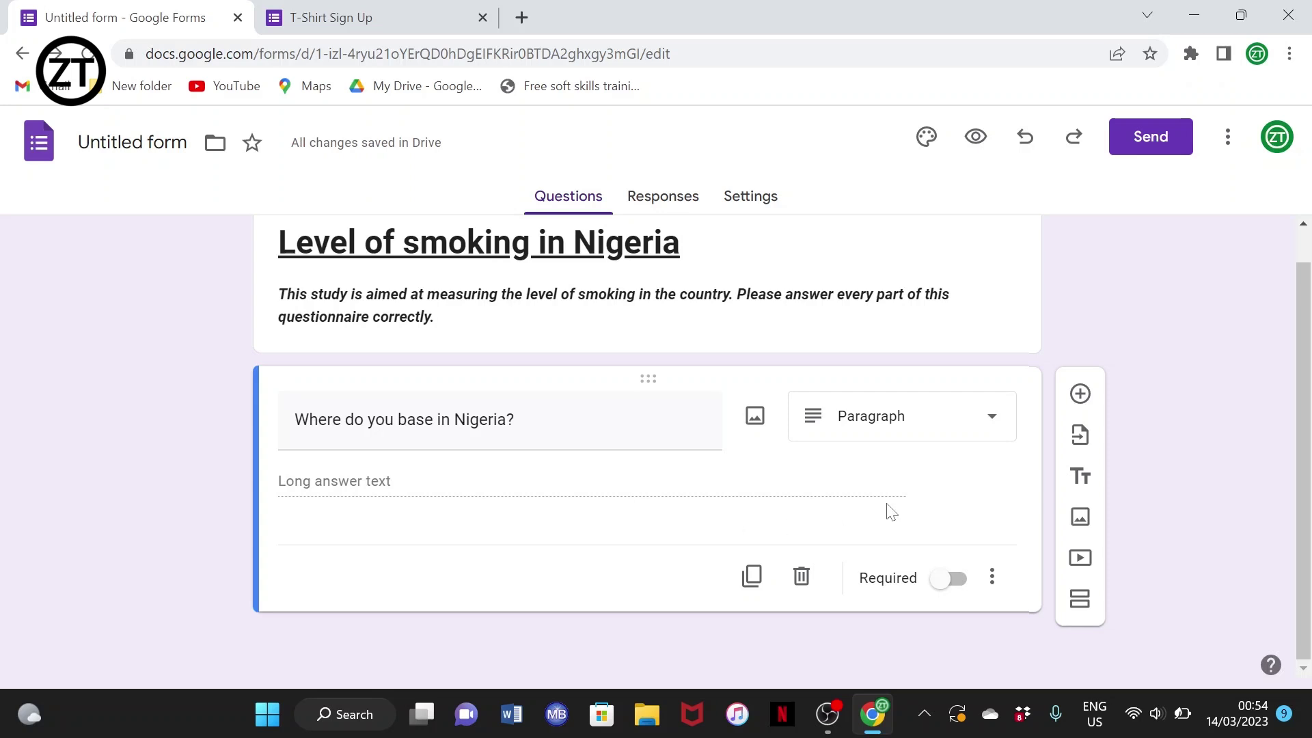
Try the Dropdown and Checkboxes types on the same question.
left_click(972, 424)
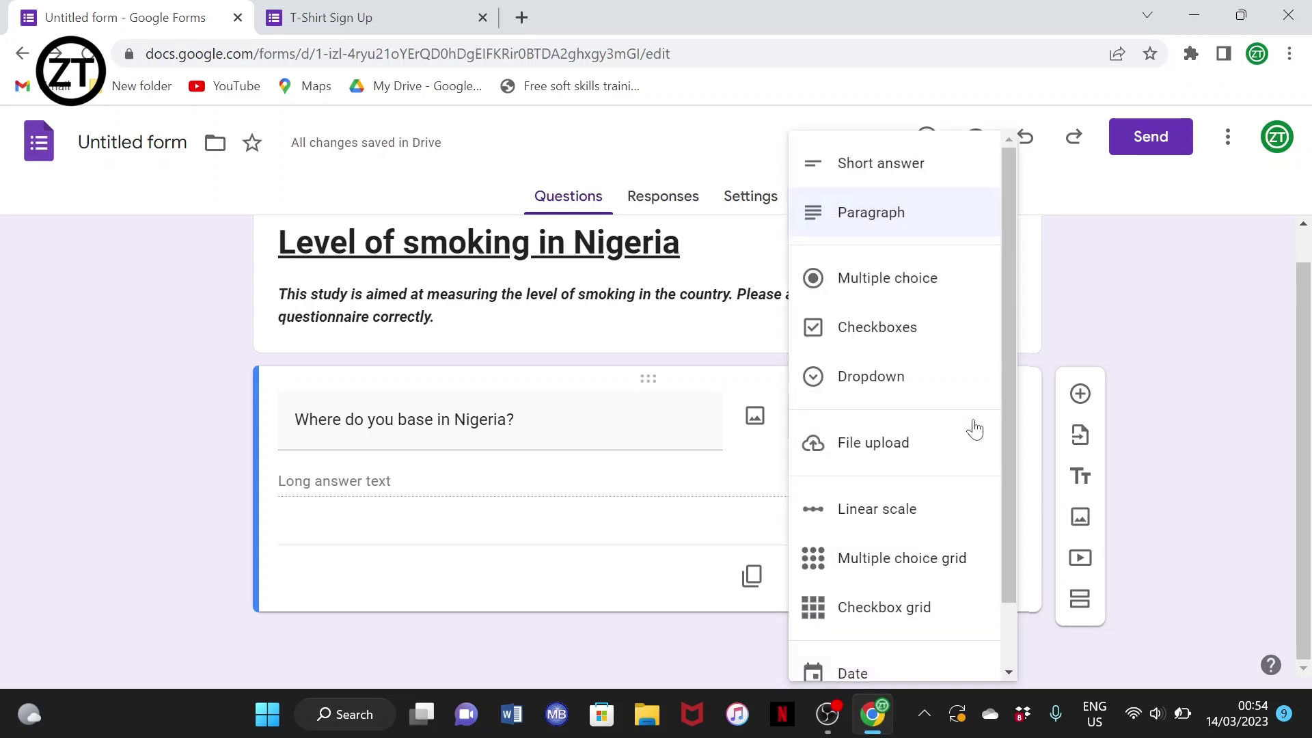
left_click(888, 389)
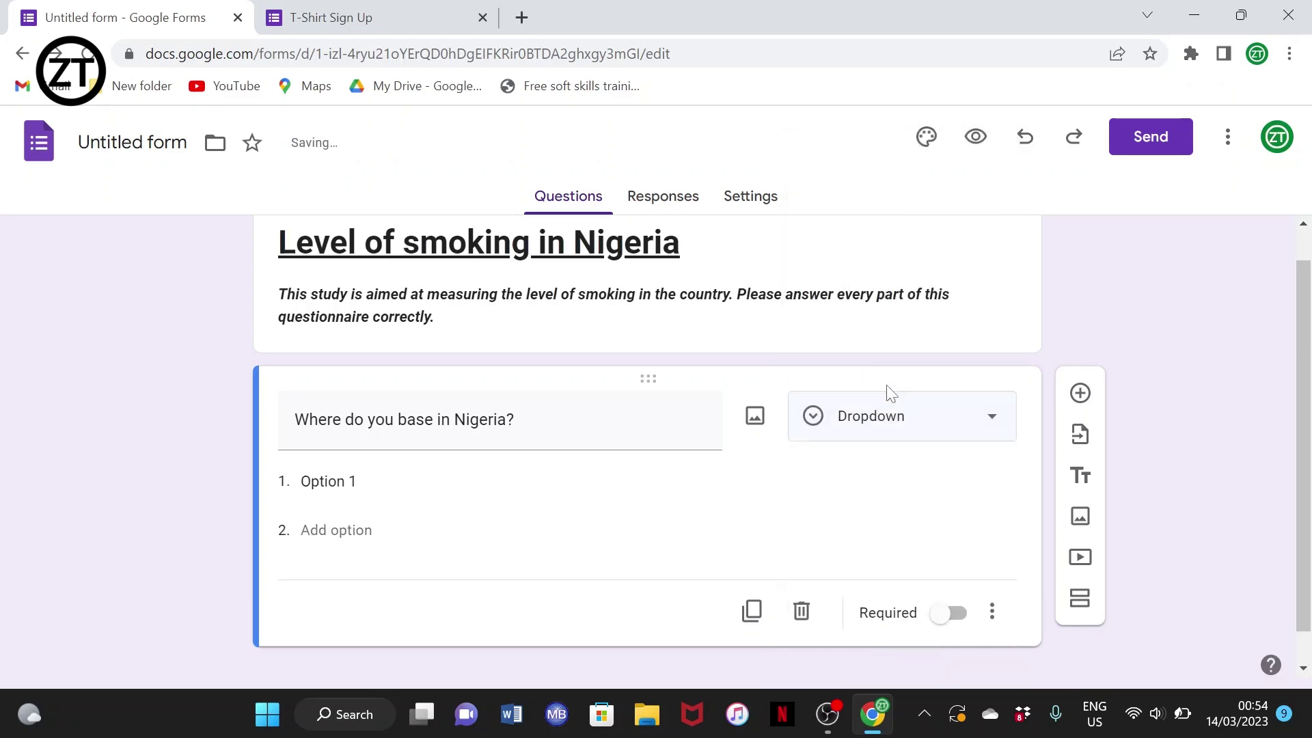
left_click(988, 434)
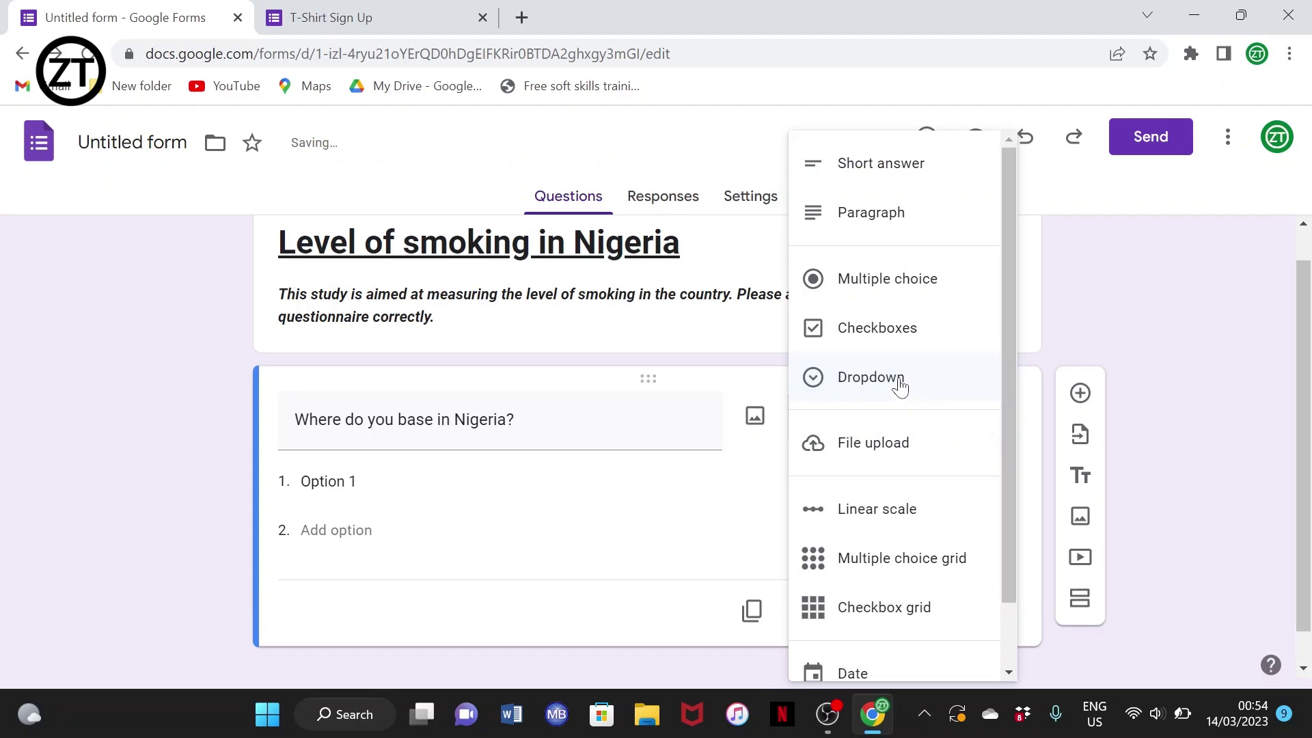
left_click(895, 333)
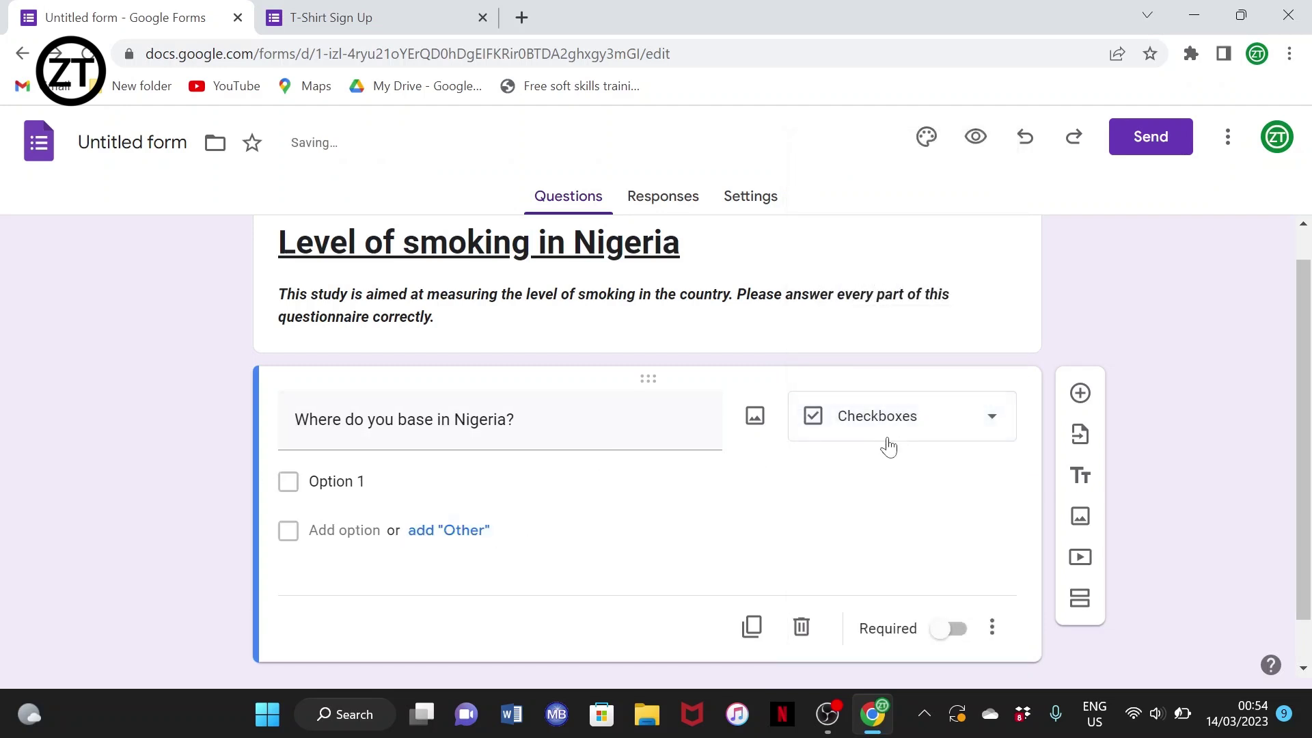
Change the question type to File upload and agree to let respondents upload files to Drive.
left_click(985, 413)
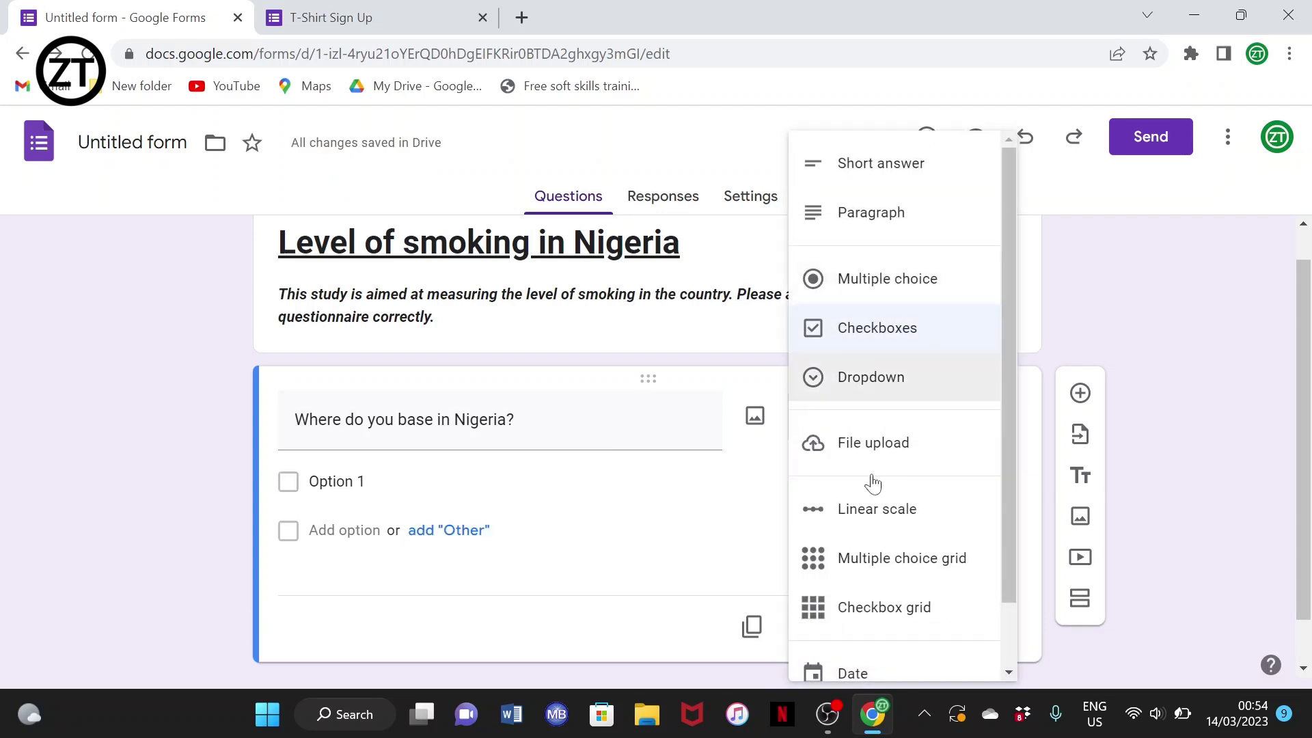
scroll(916, 559, "down", 1)
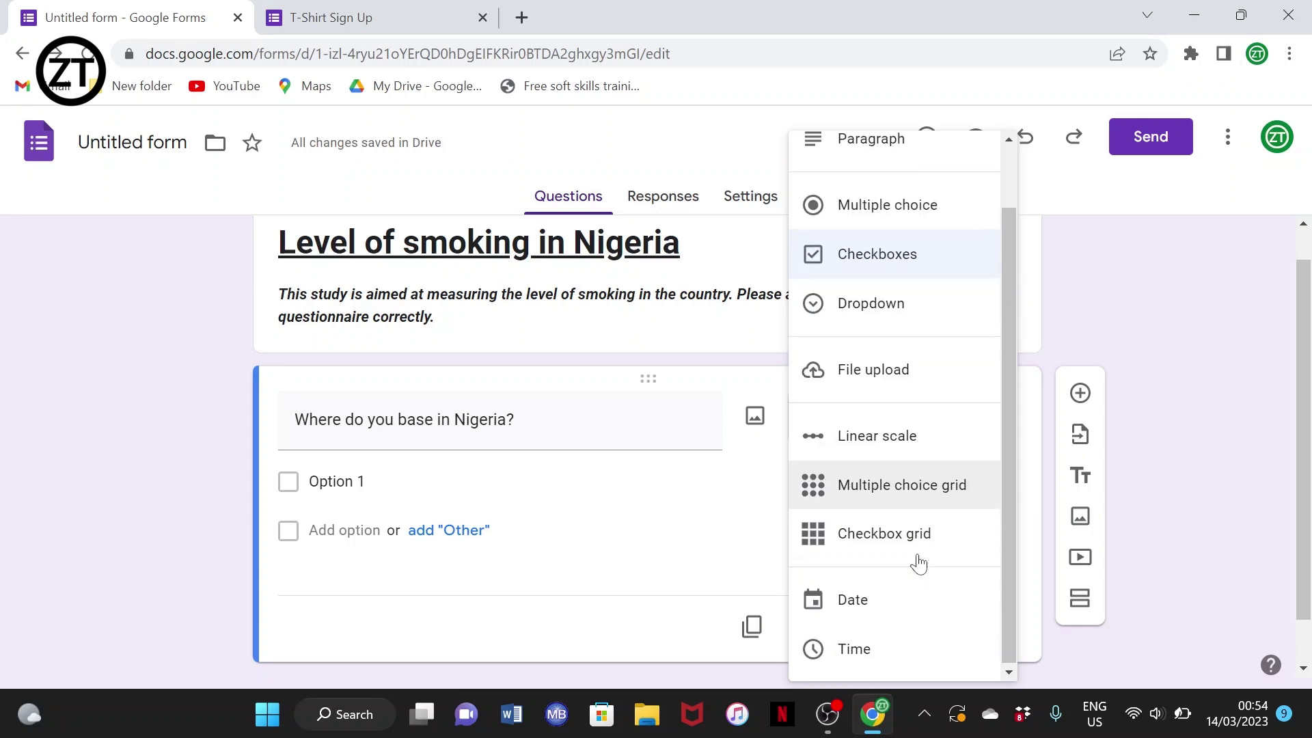
left_click(886, 383)
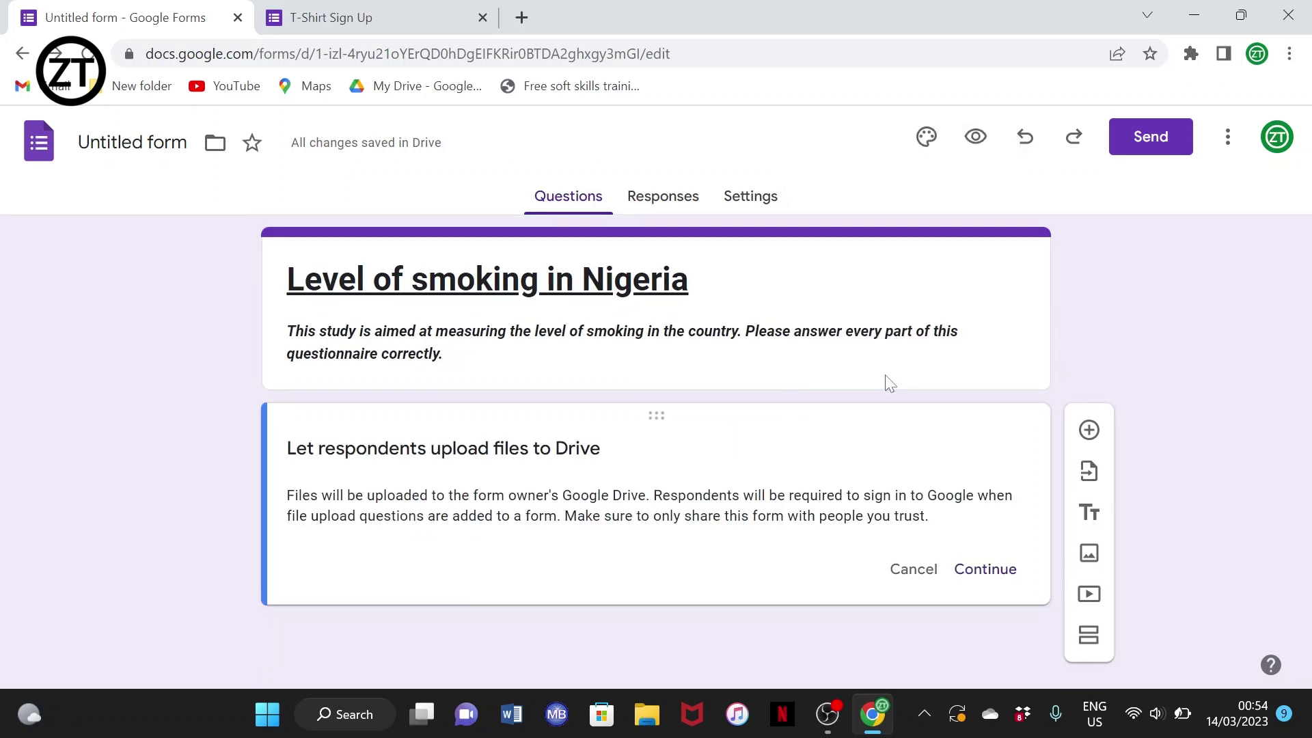
left_click(989, 571)
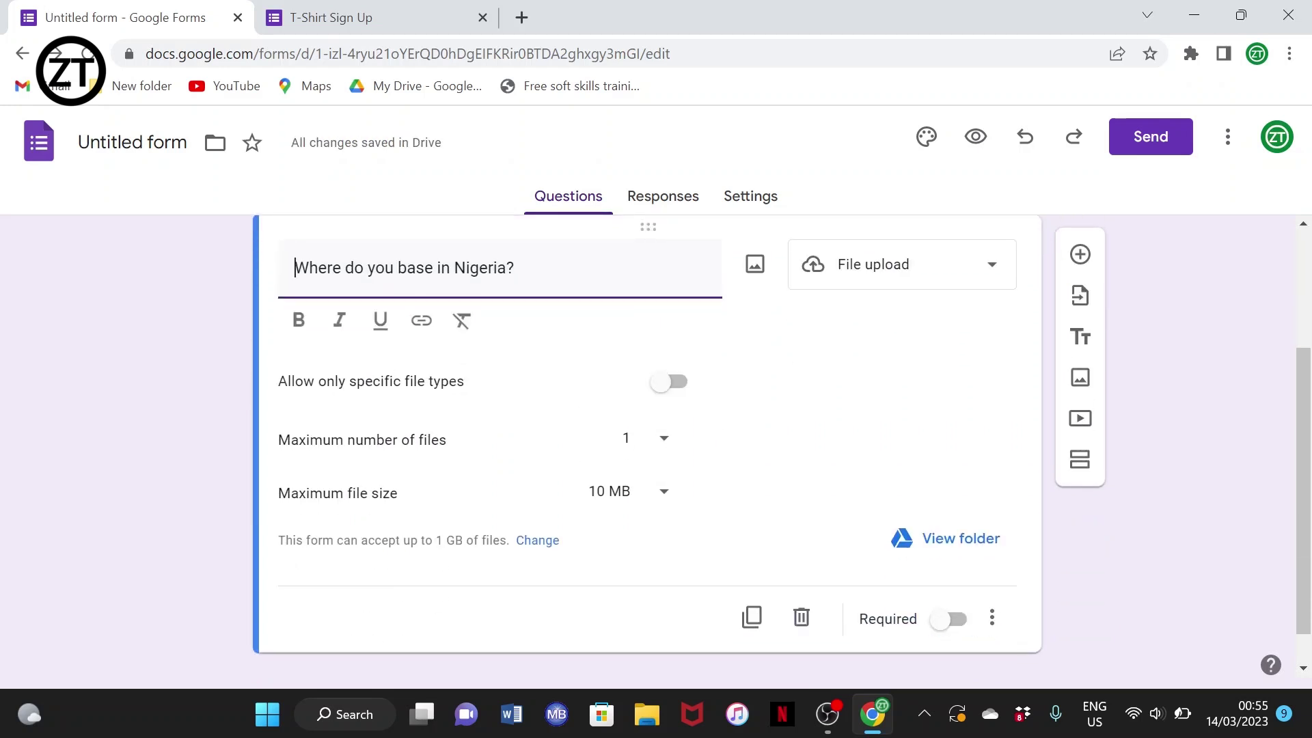
Allow only specific file types for the upload, choosing Image and PDF, and turn that restriction off again.
left_click(666, 394)
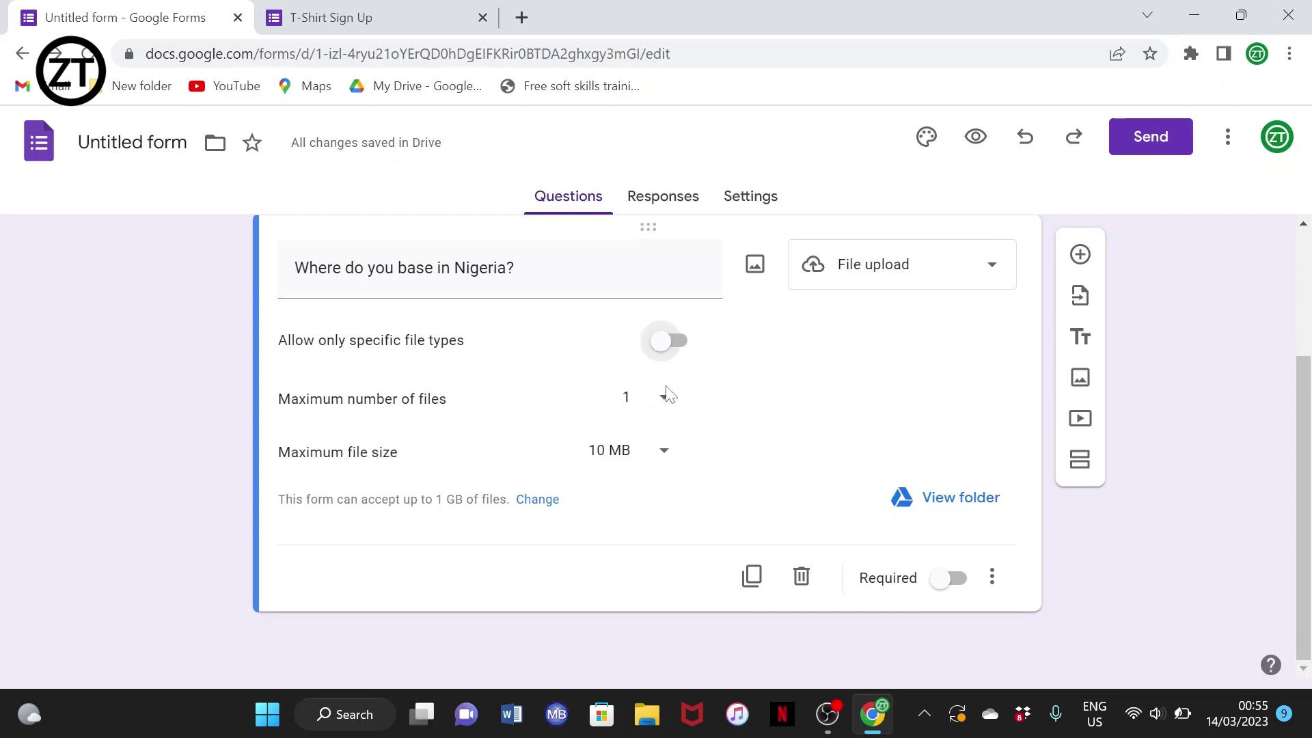
left_click(661, 341)
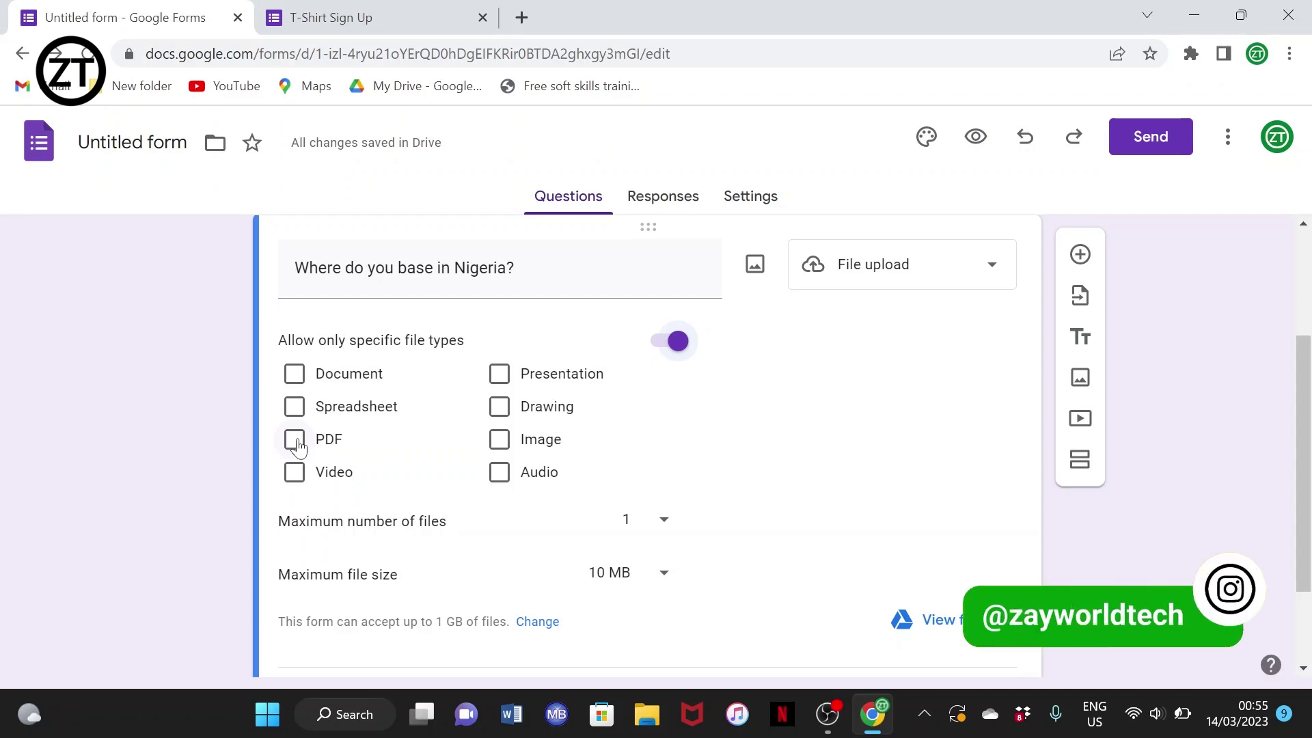
left_click(502, 444)
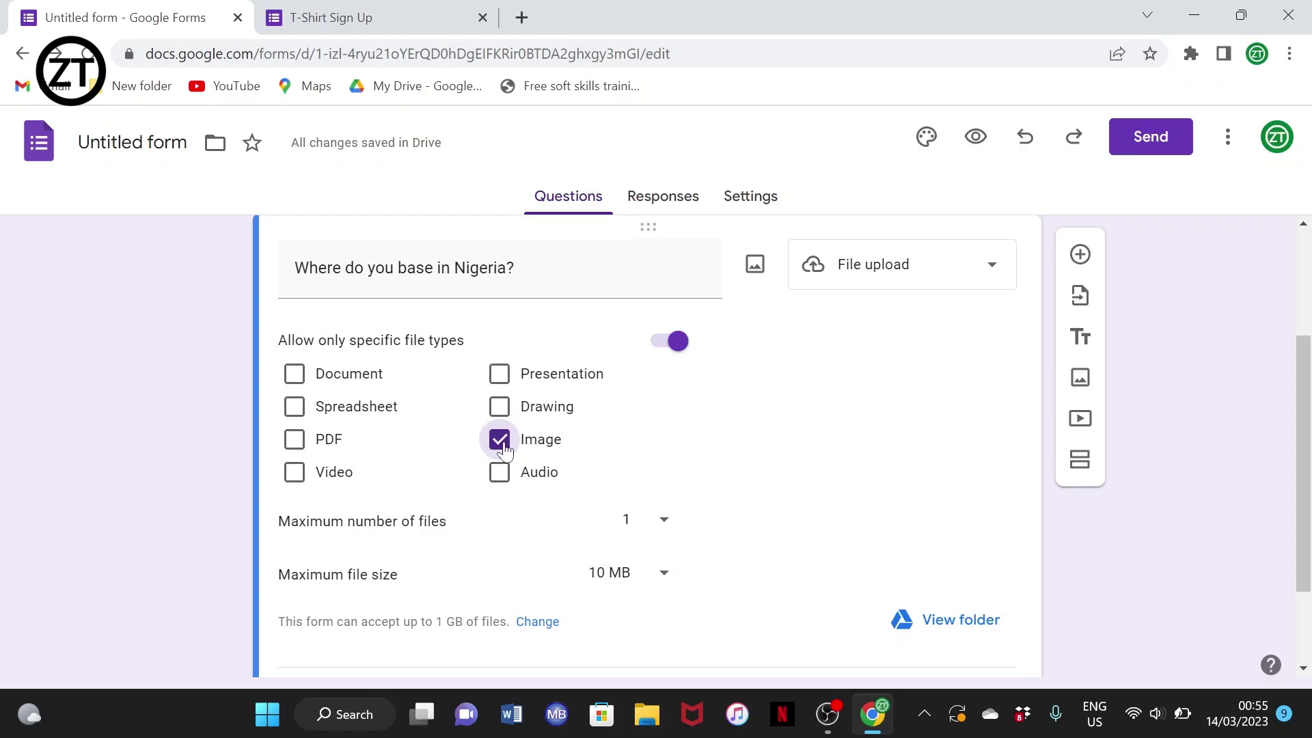
left_click(295, 441)
left_click(680, 351)
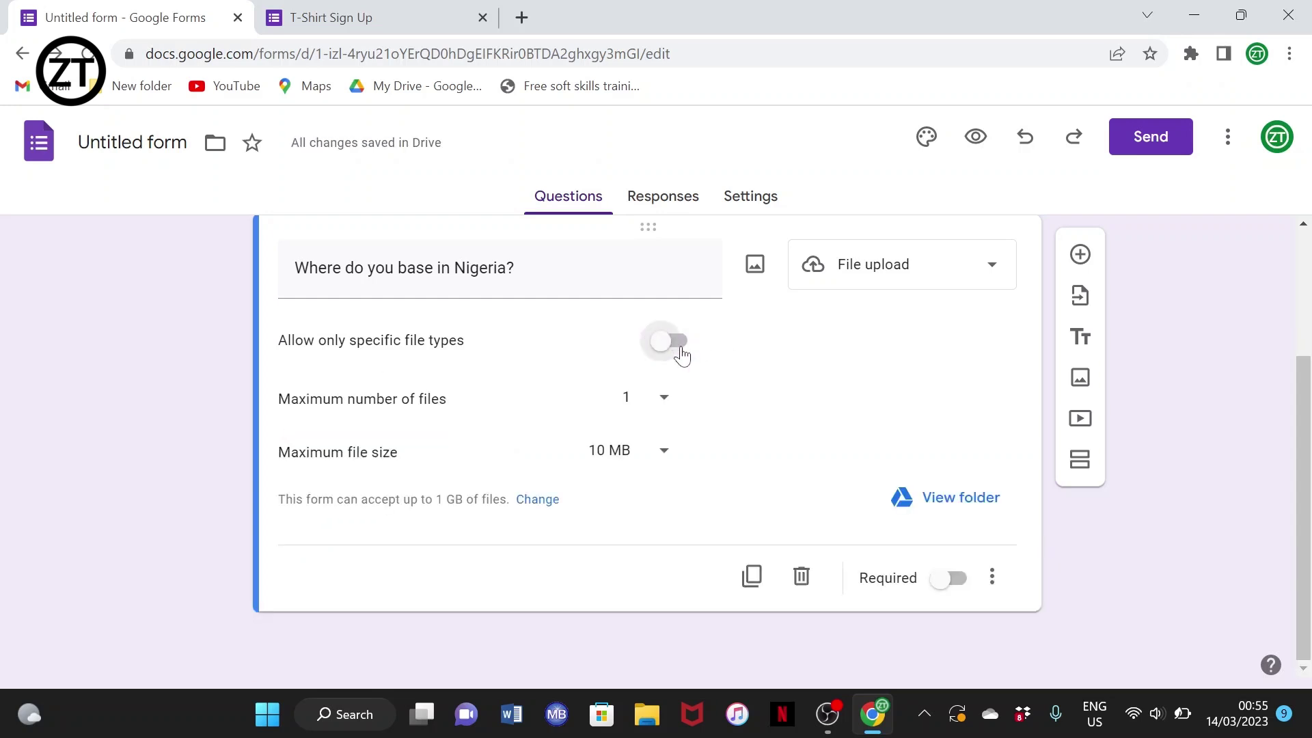
Set the upload question's maximum number of files to 5 and view the available maximum file sizes.
left_click(661, 405)
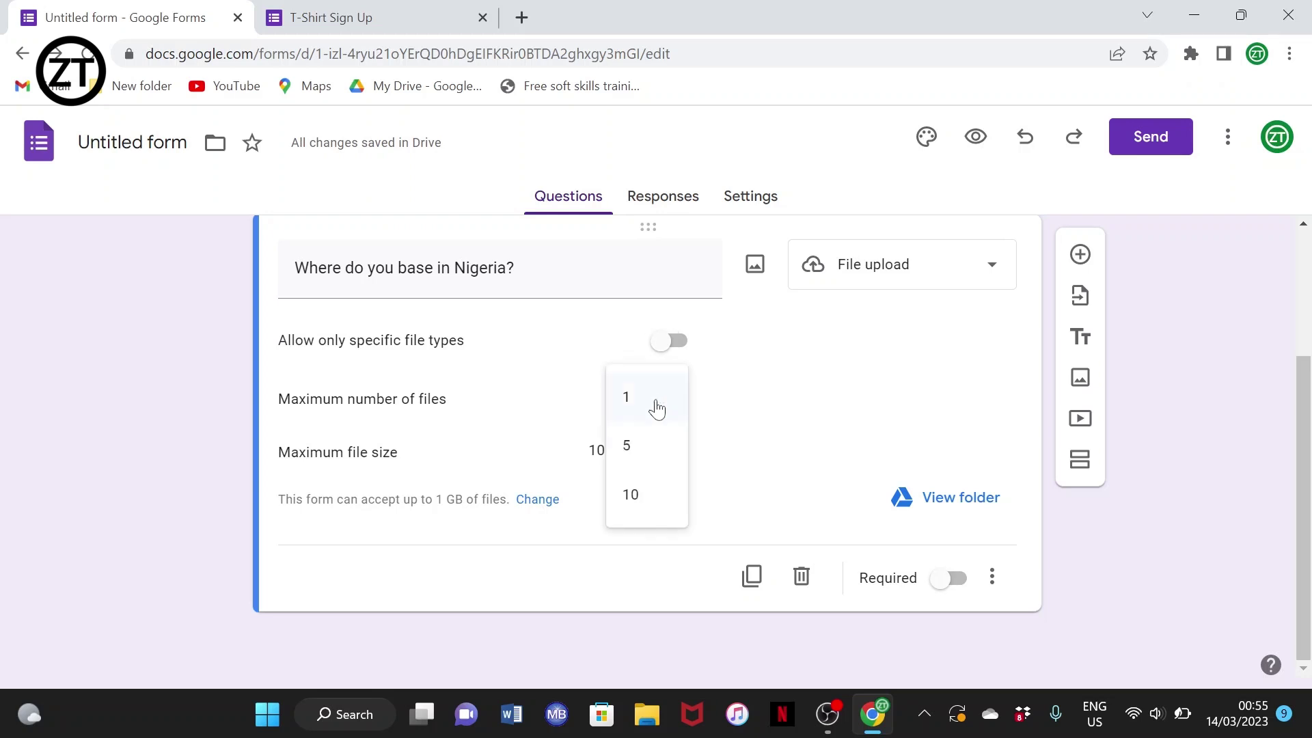
left_click(636, 448)
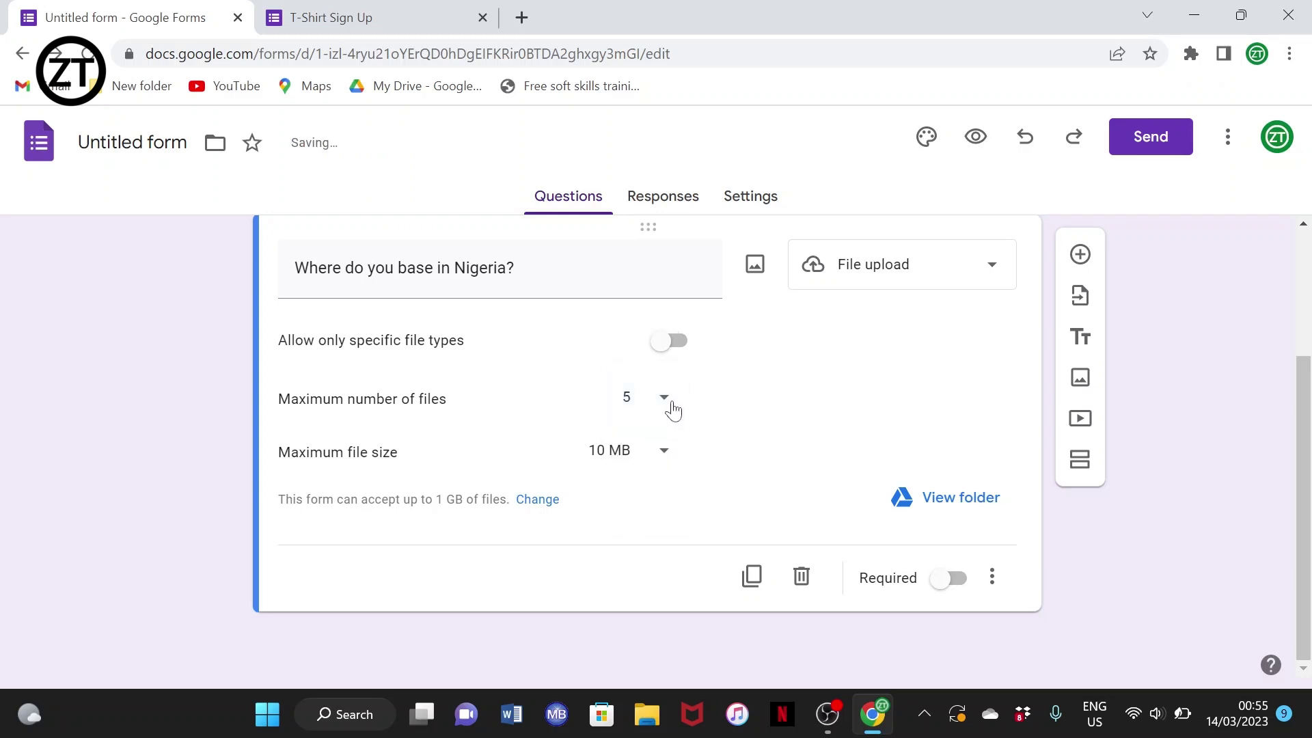
left_click(668, 408)
left_click(509, 431)
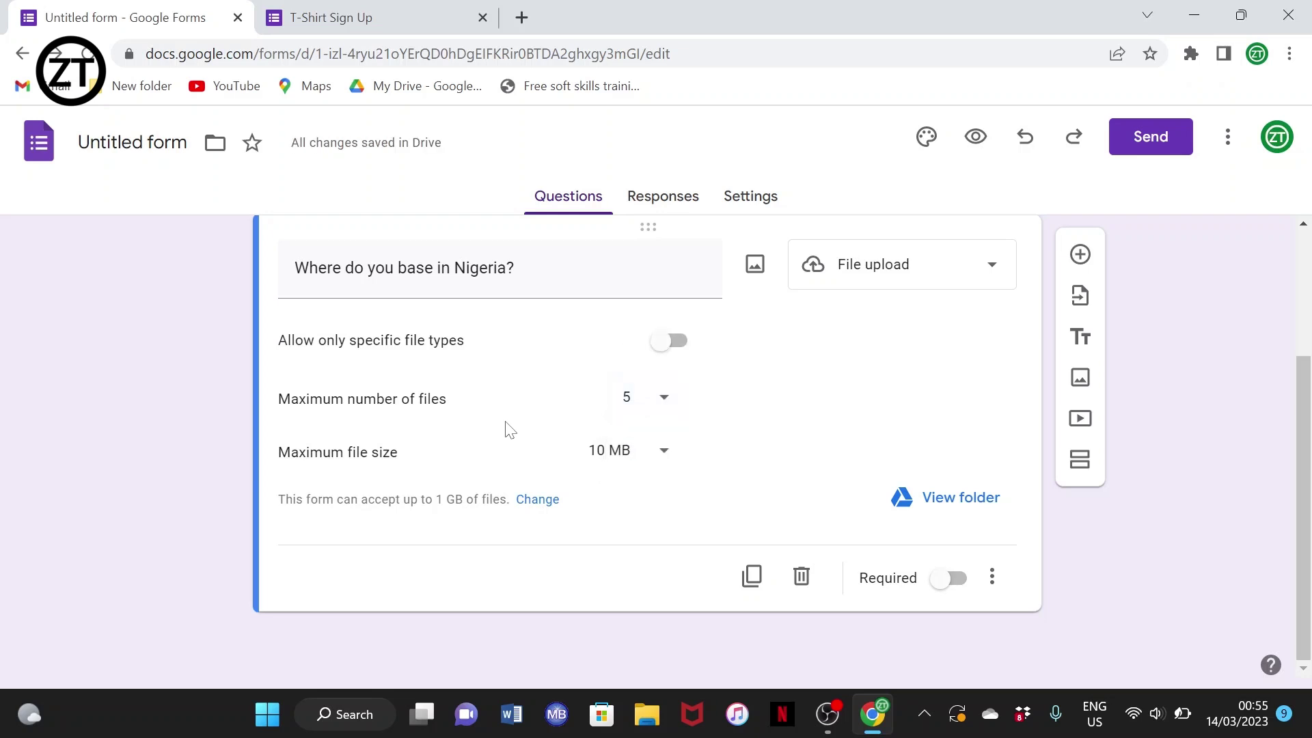
left_click(664, 452)
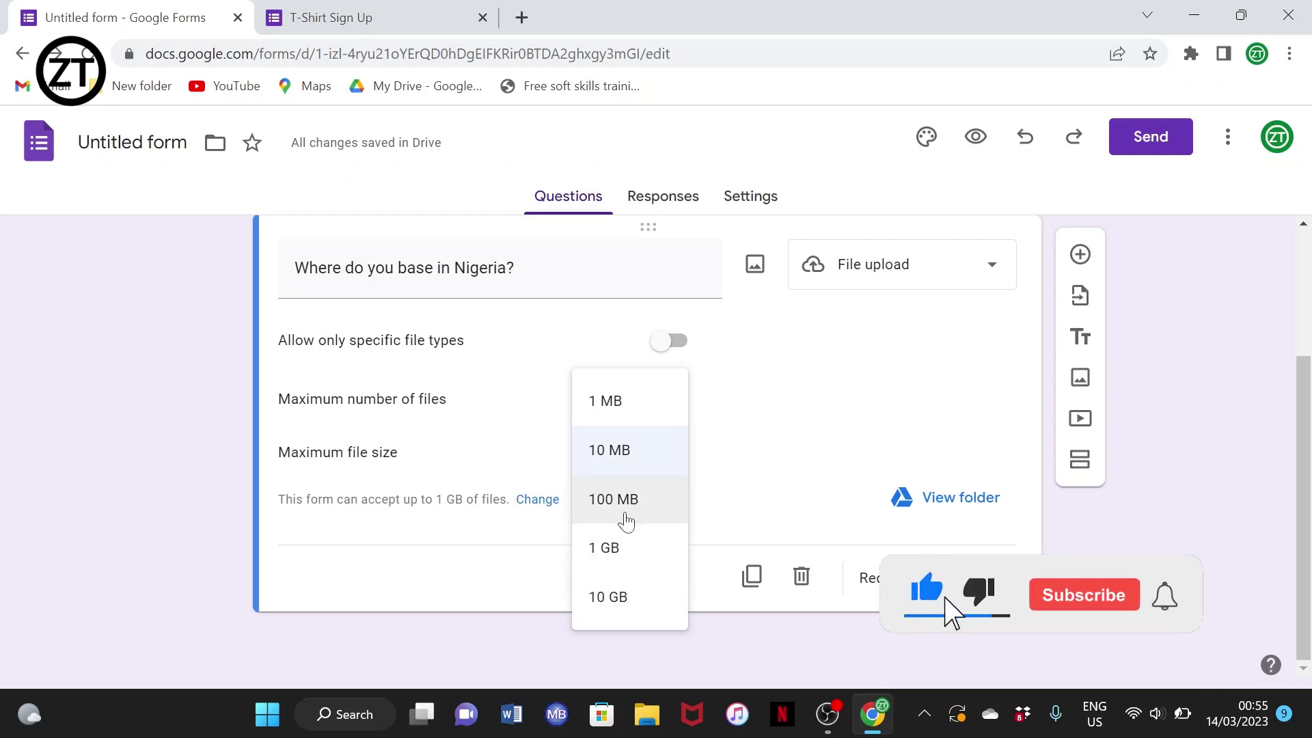
left_click(813, 454)
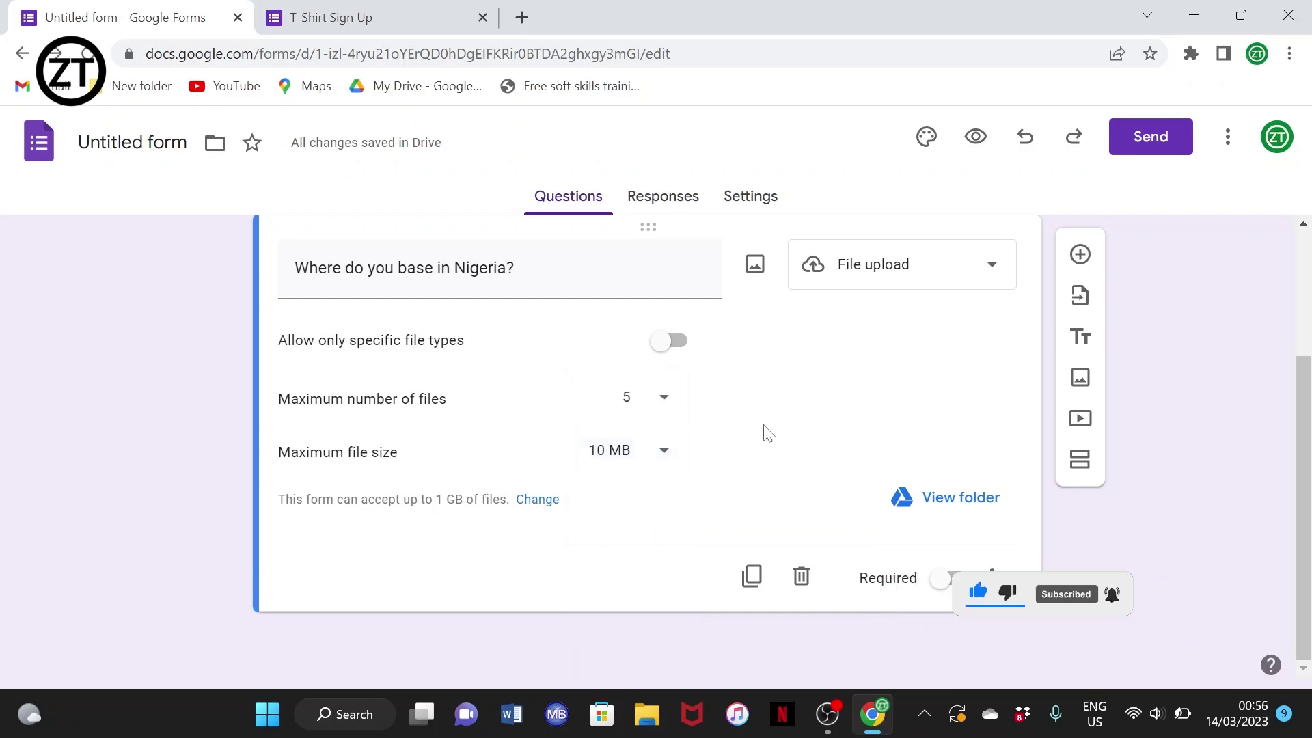
Change the type of the "Where do you base in Nigeria?" question to Linear scale.
scroll(768, 433, "up", 2)
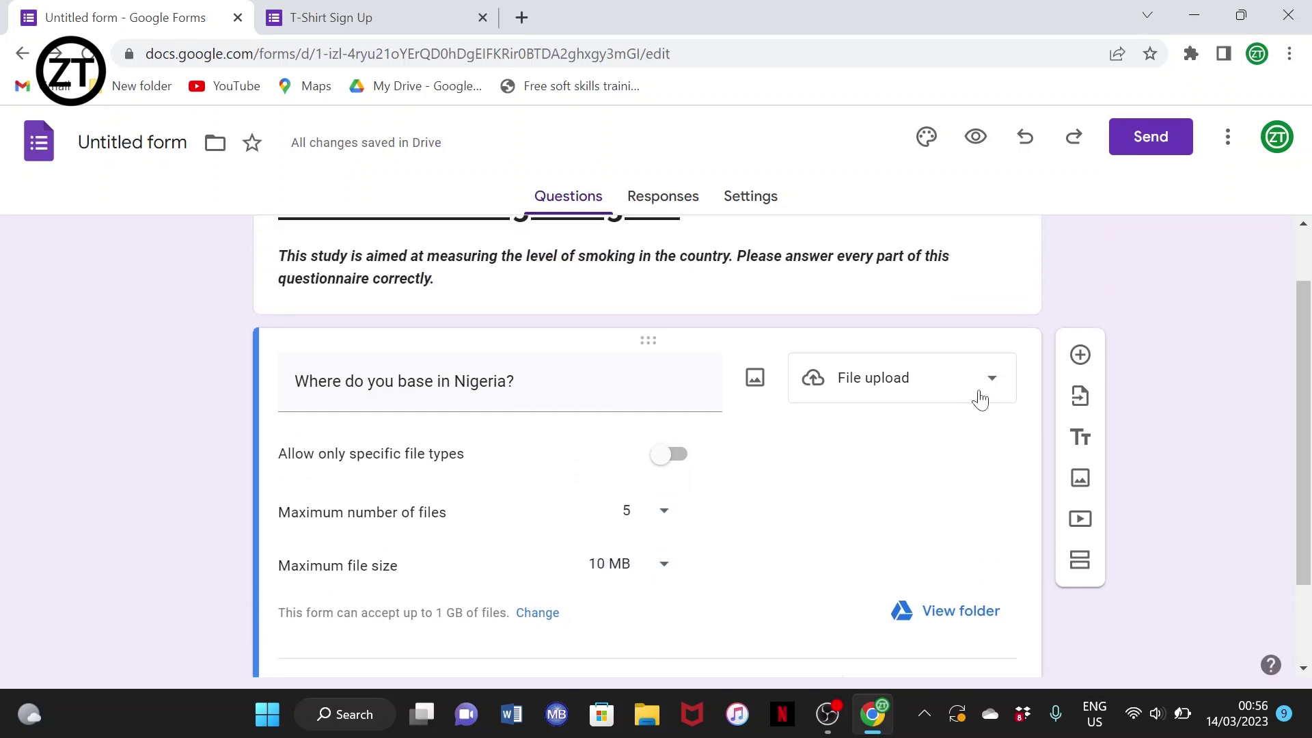
left_click(981, 400)
left_click(906, 440)
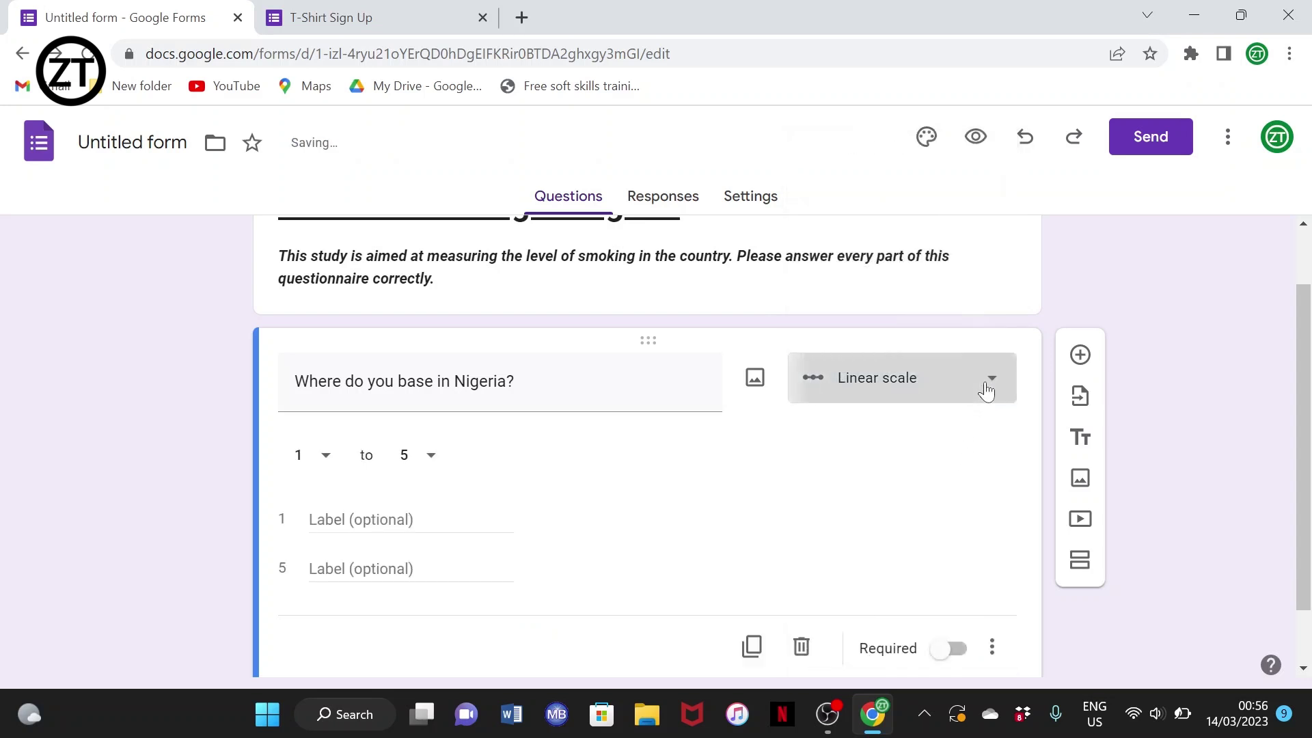
Try the Checkbox grid and Date types on the "Where do you base in Nigeria?" question.
left_click(987, 392)
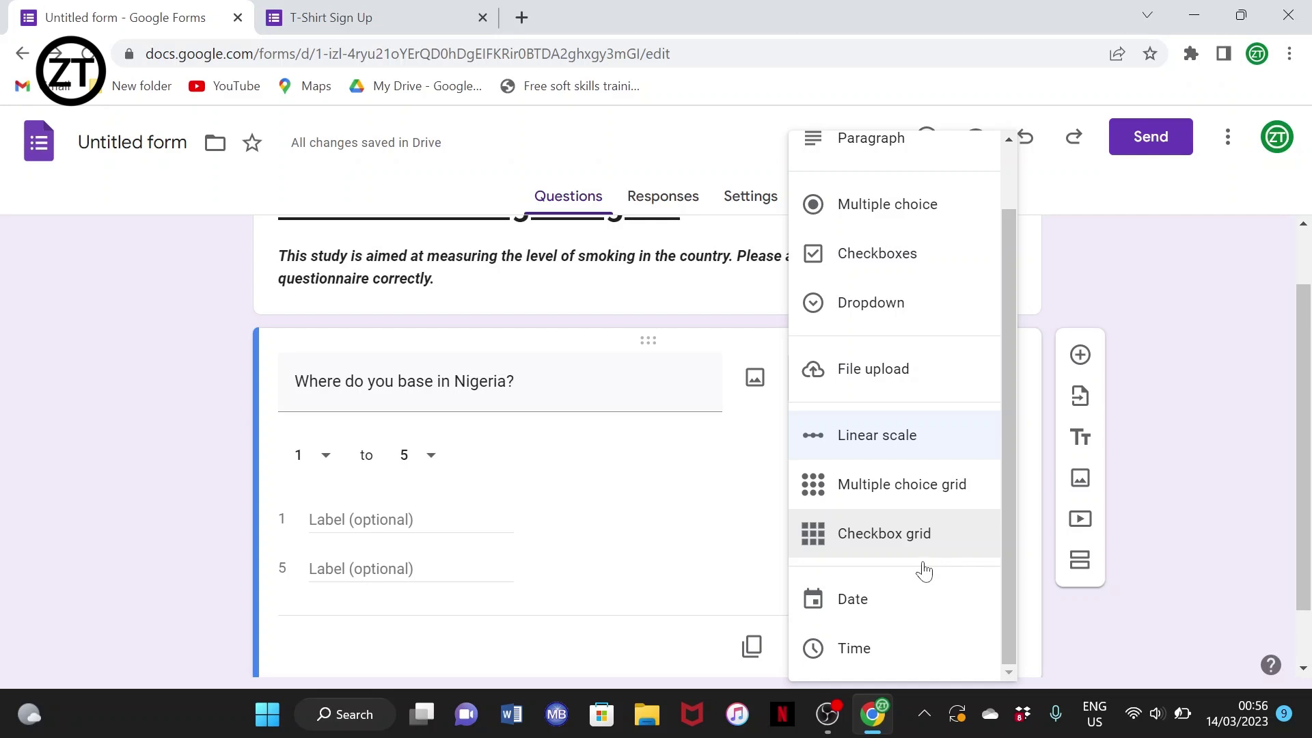
left_click(885, 540)
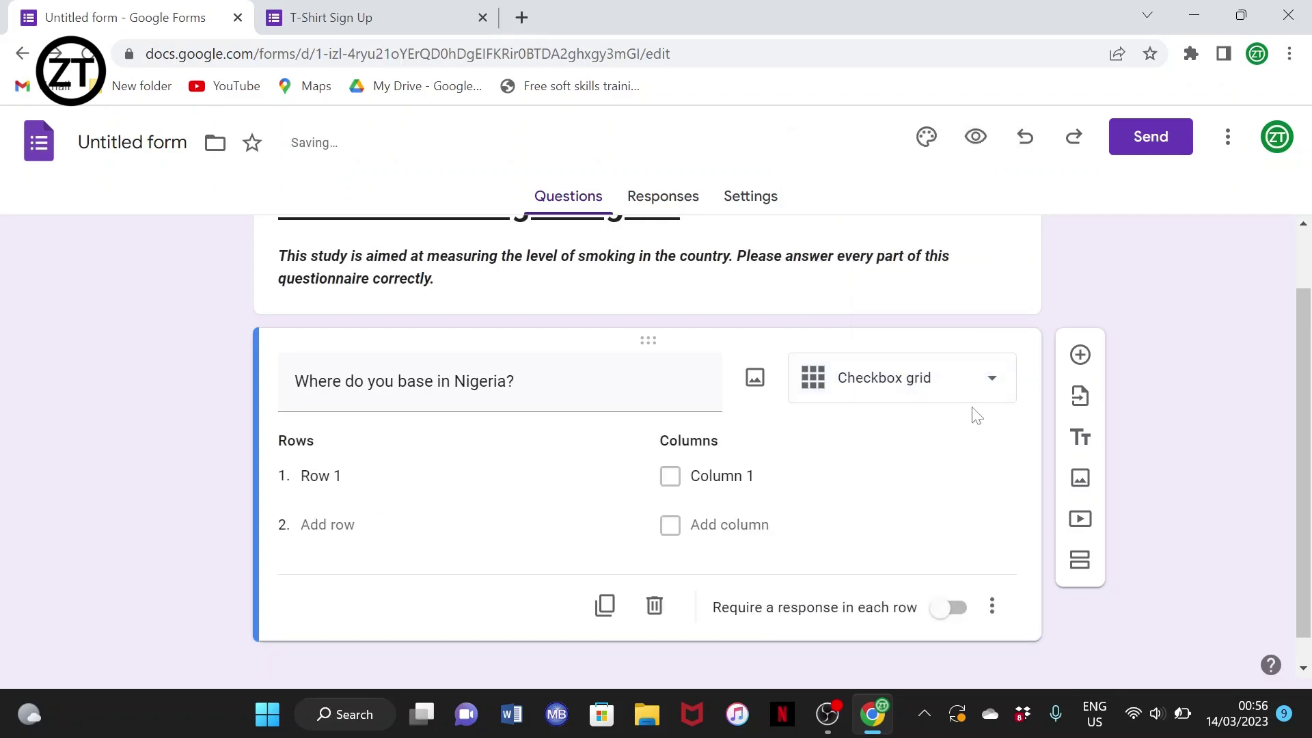
left_click(976, 388)
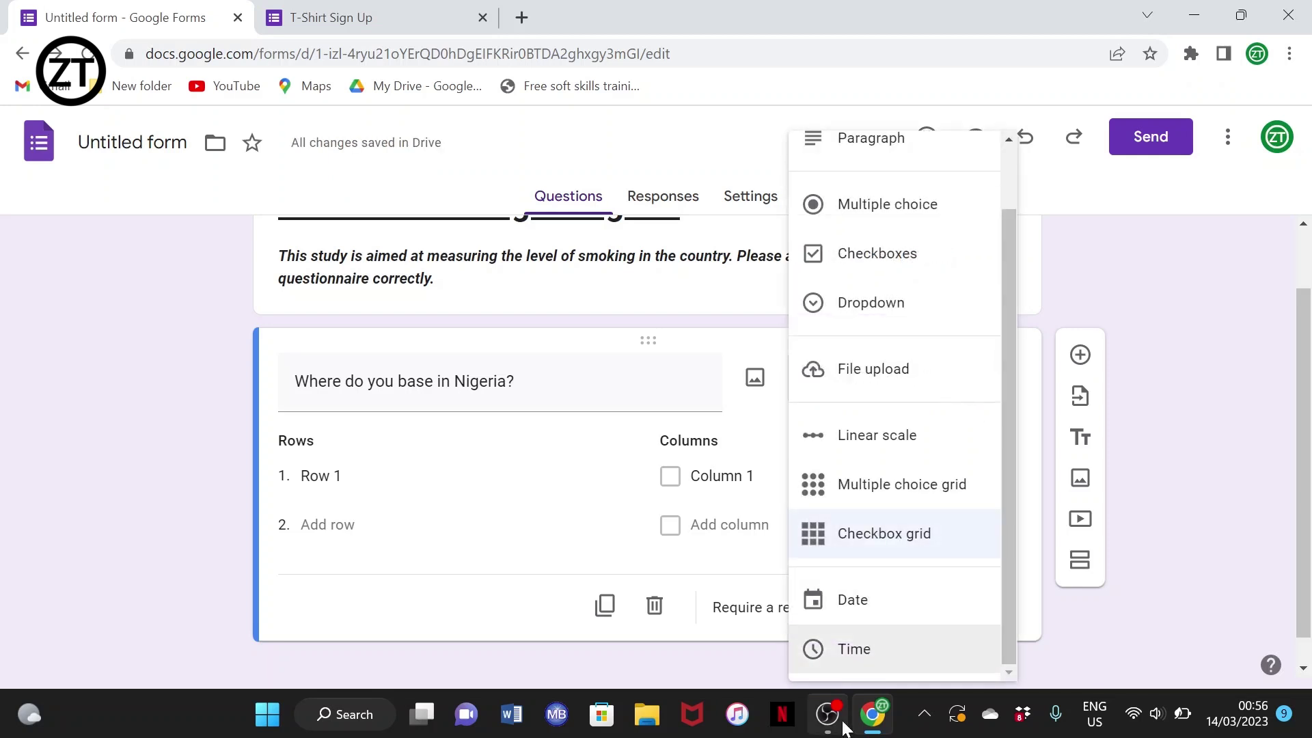
left_click(864, 617)
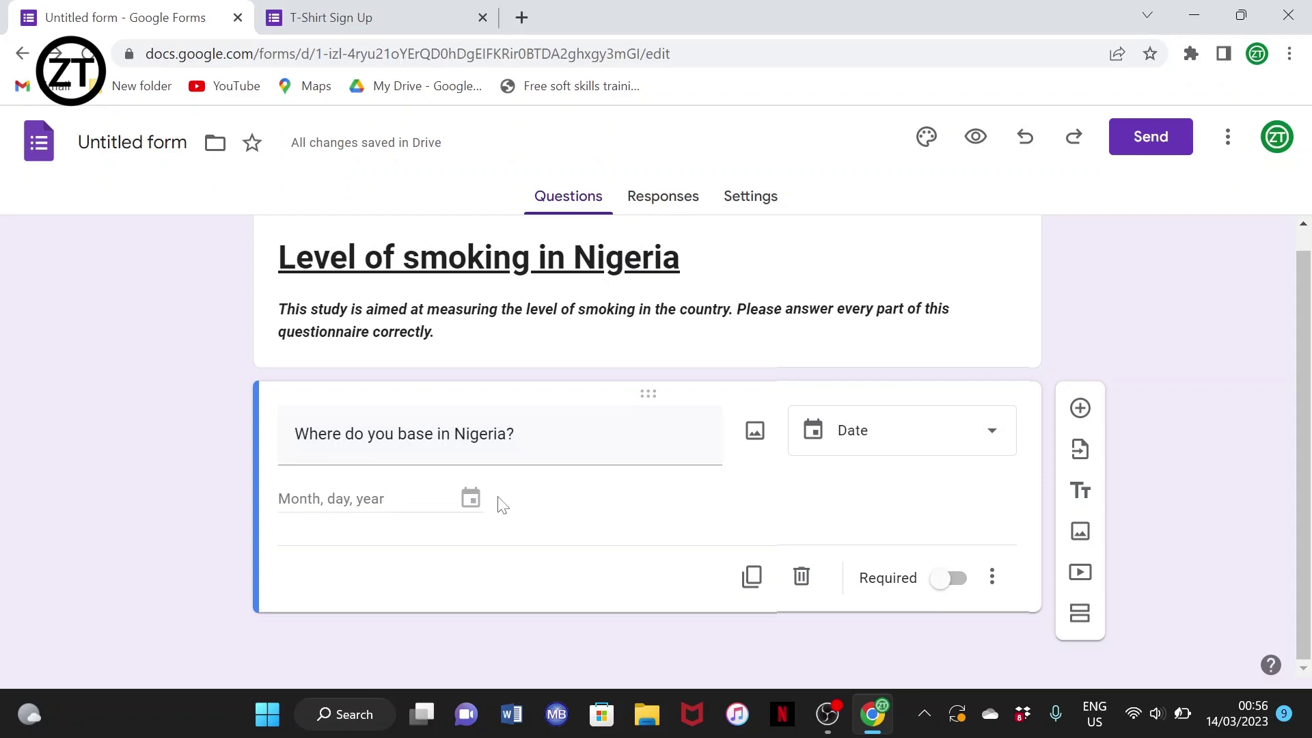
Change the type of the "Where do you base in Nigeria?" question to Time.
left_click(996, 445)
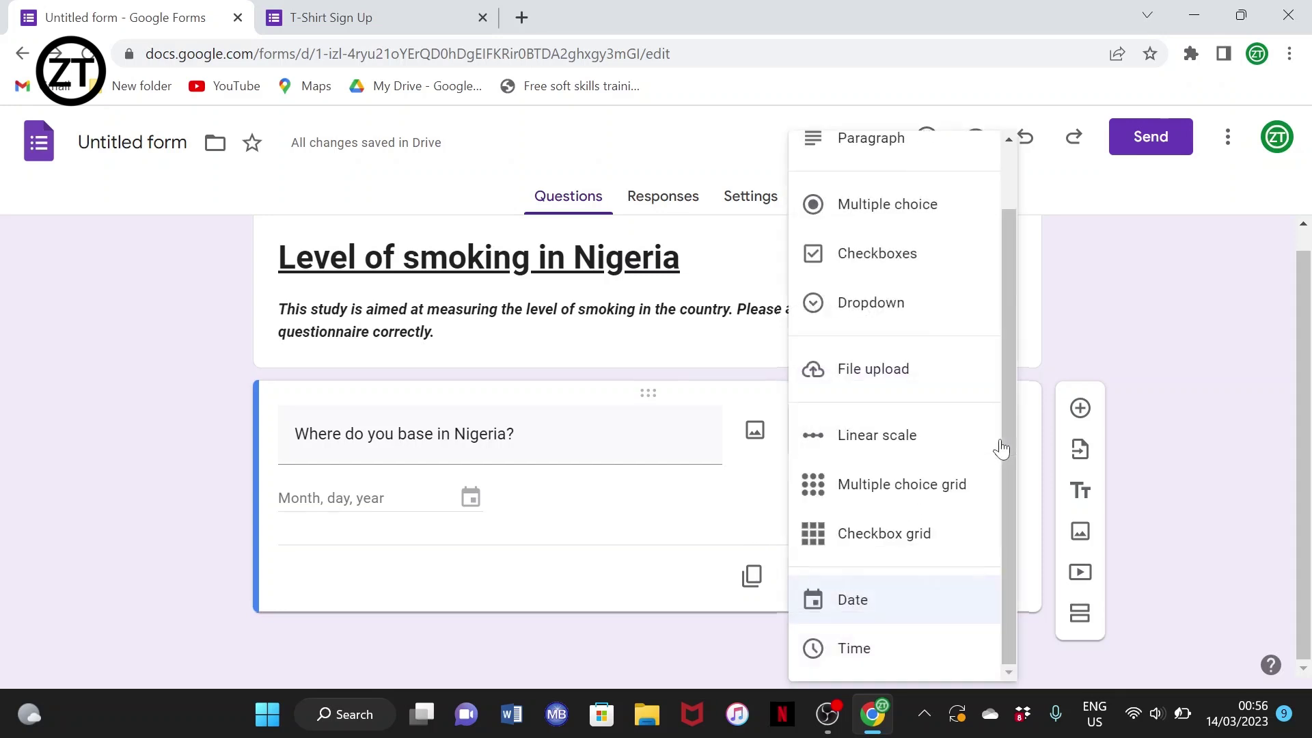
left_click(880, 659)
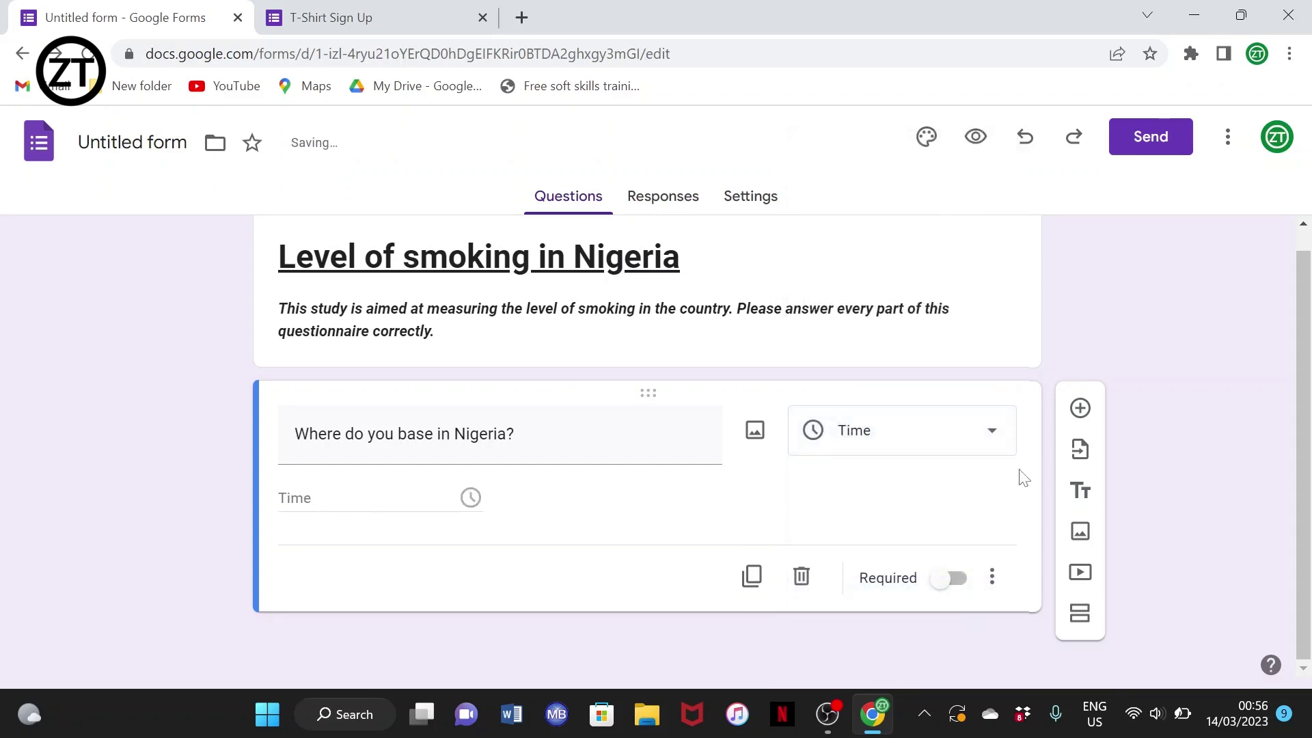
left_click(989, 447)
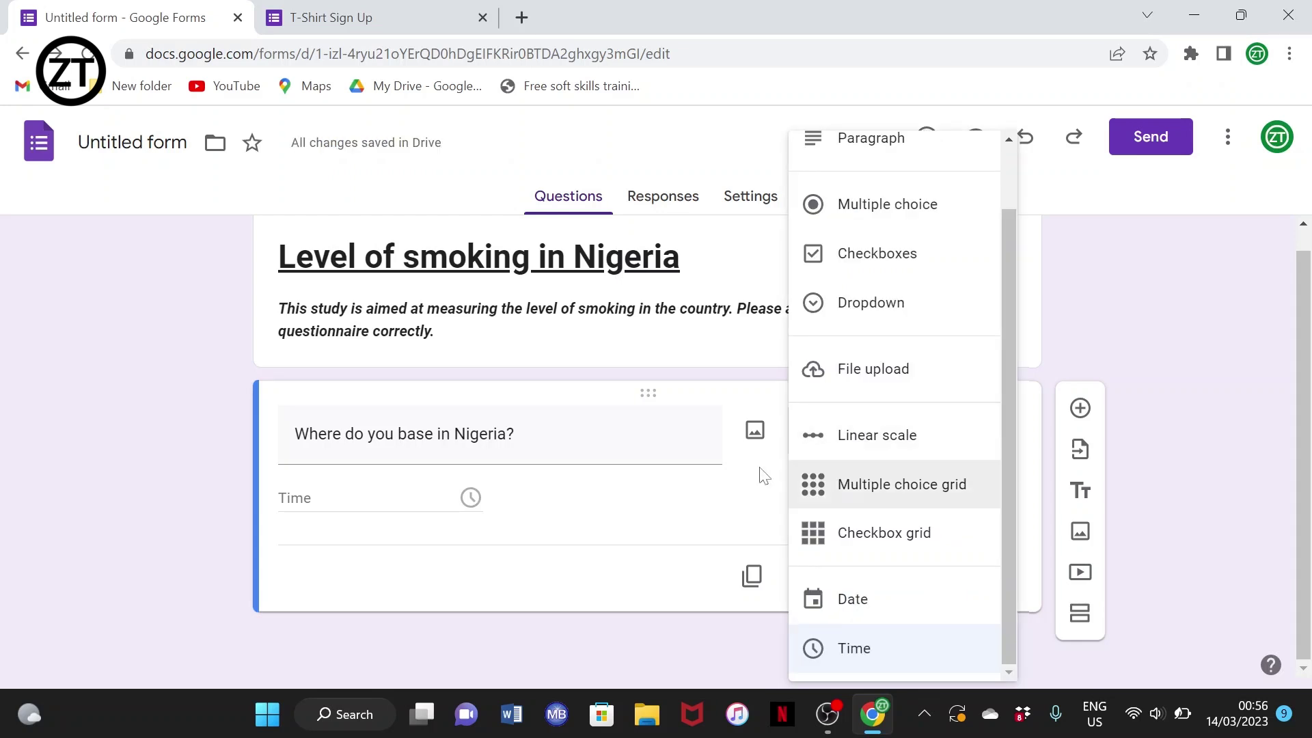
left_click(683, 531)
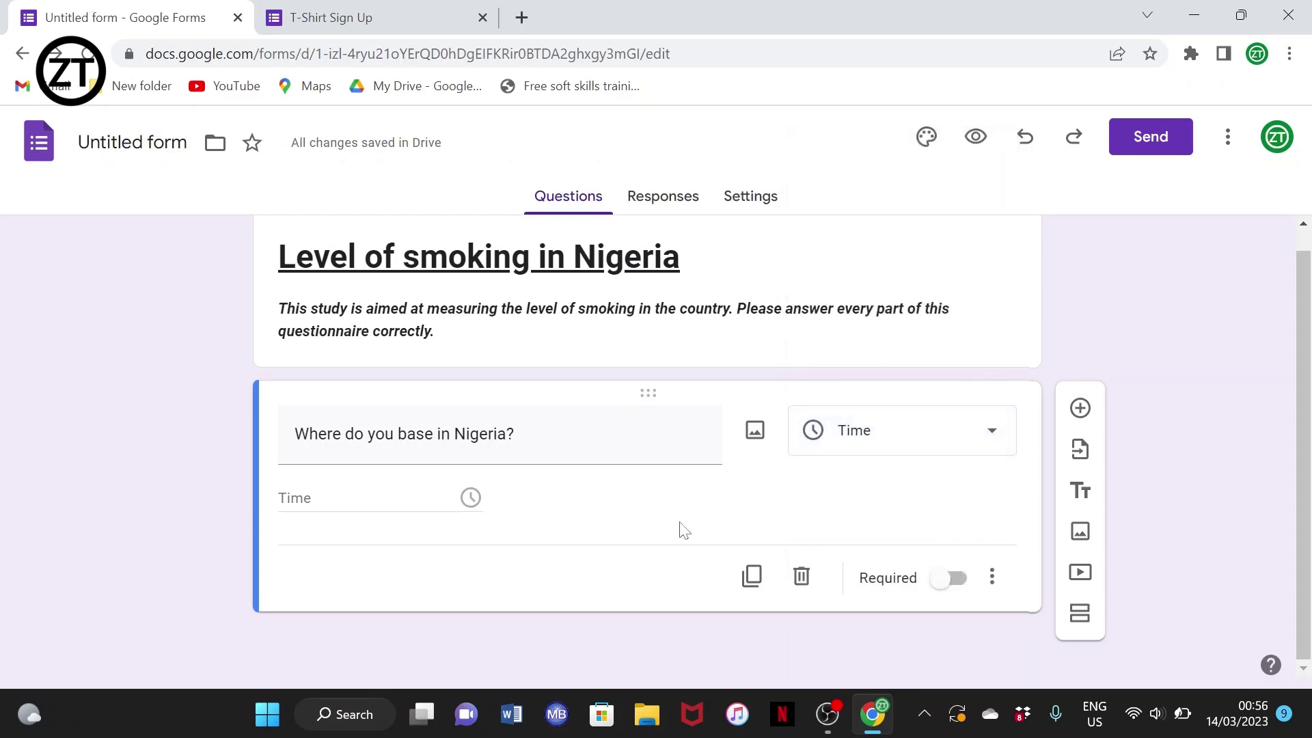
left_click(754, 431)
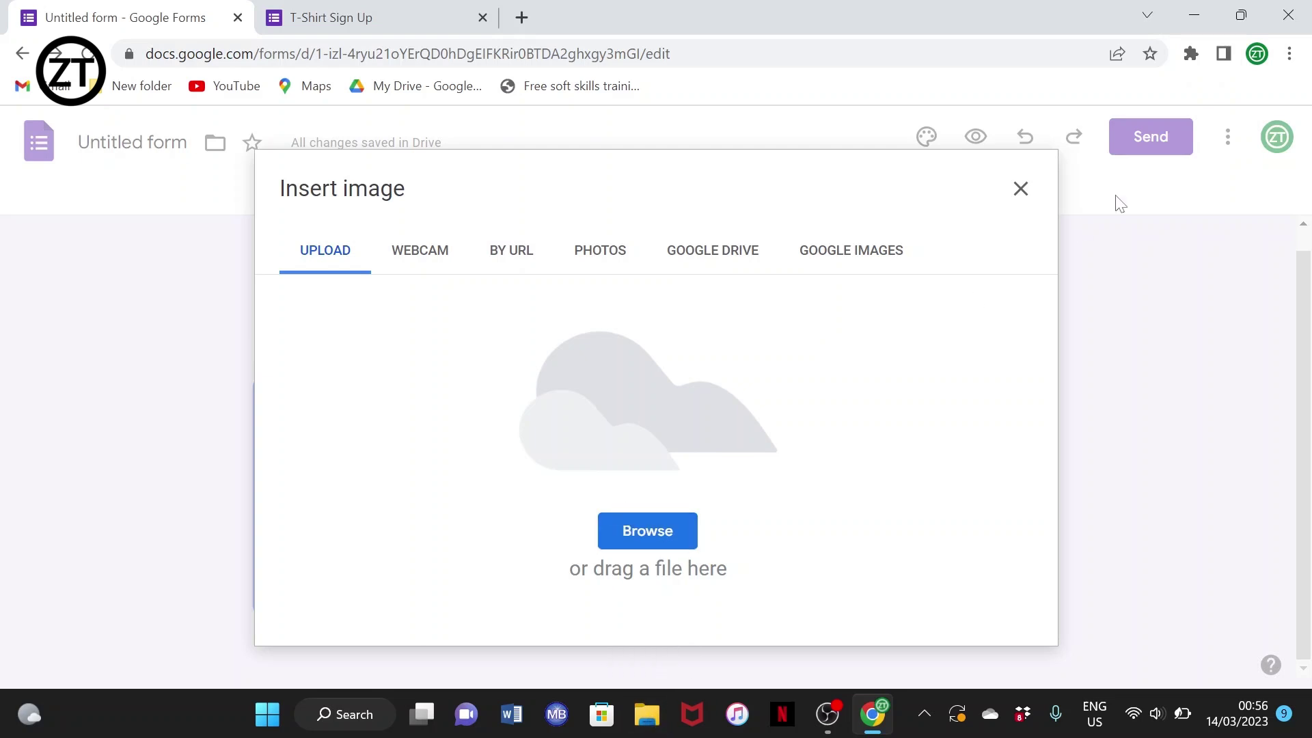
left_click(1020, 189)
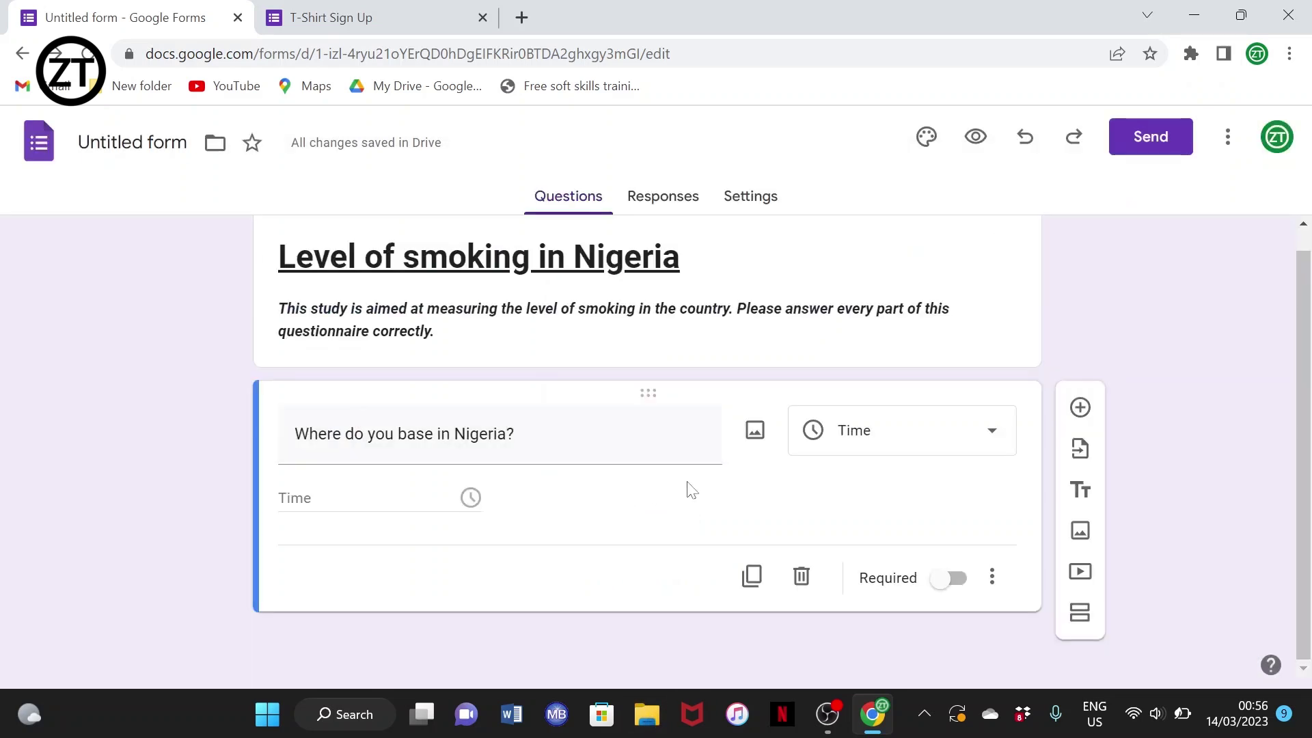
left_click(763, 438)
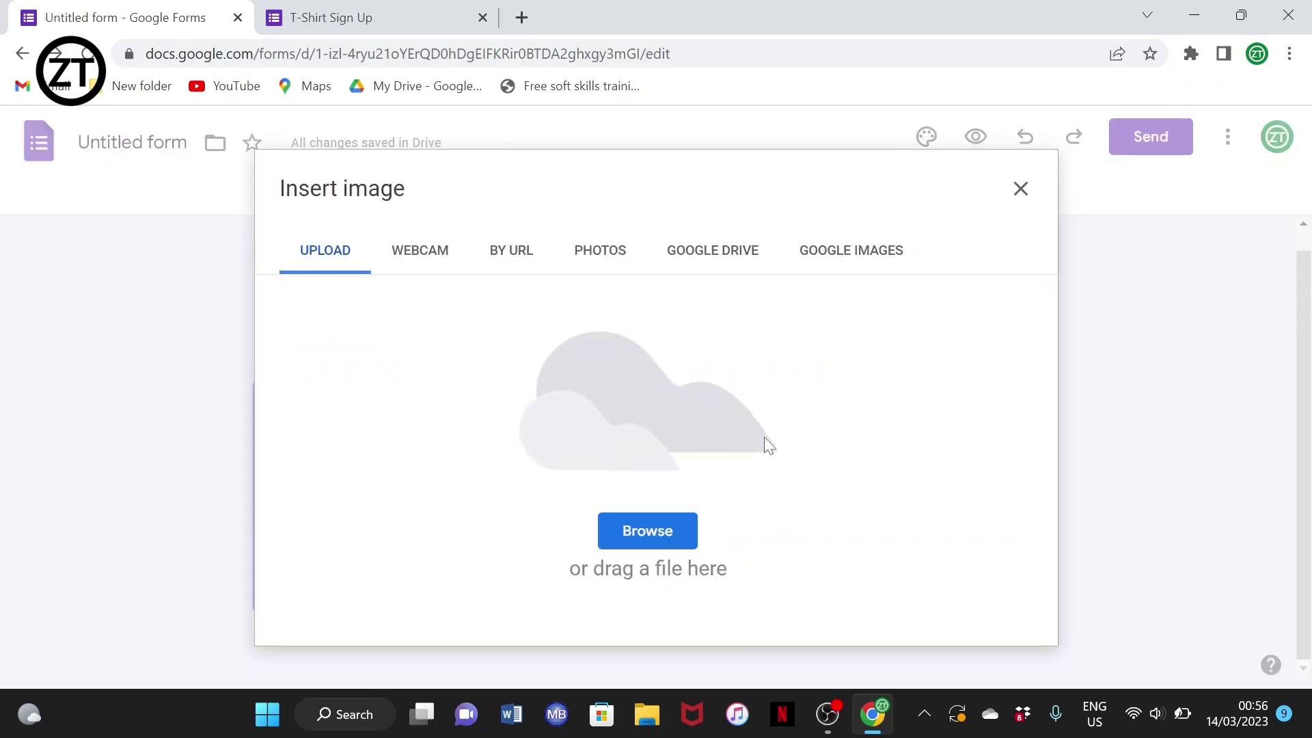
left_click(653, 544)
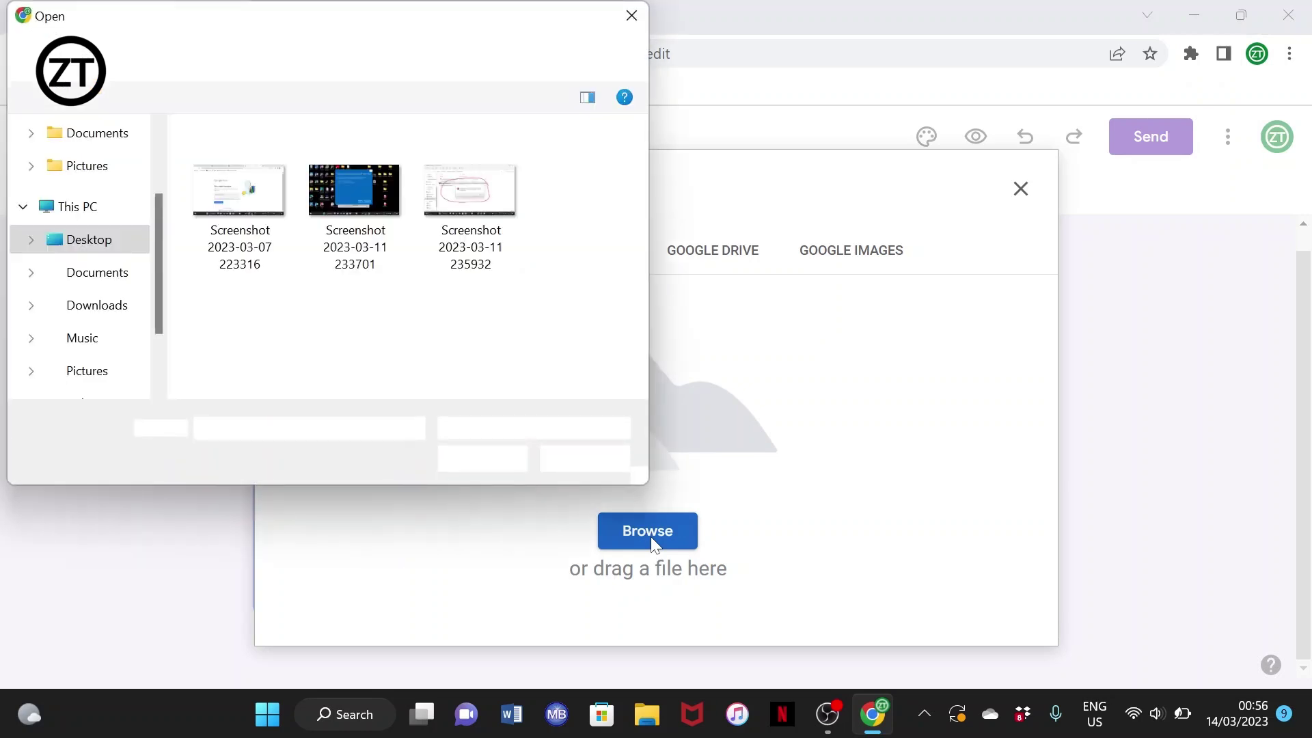
left_click(367, 198)
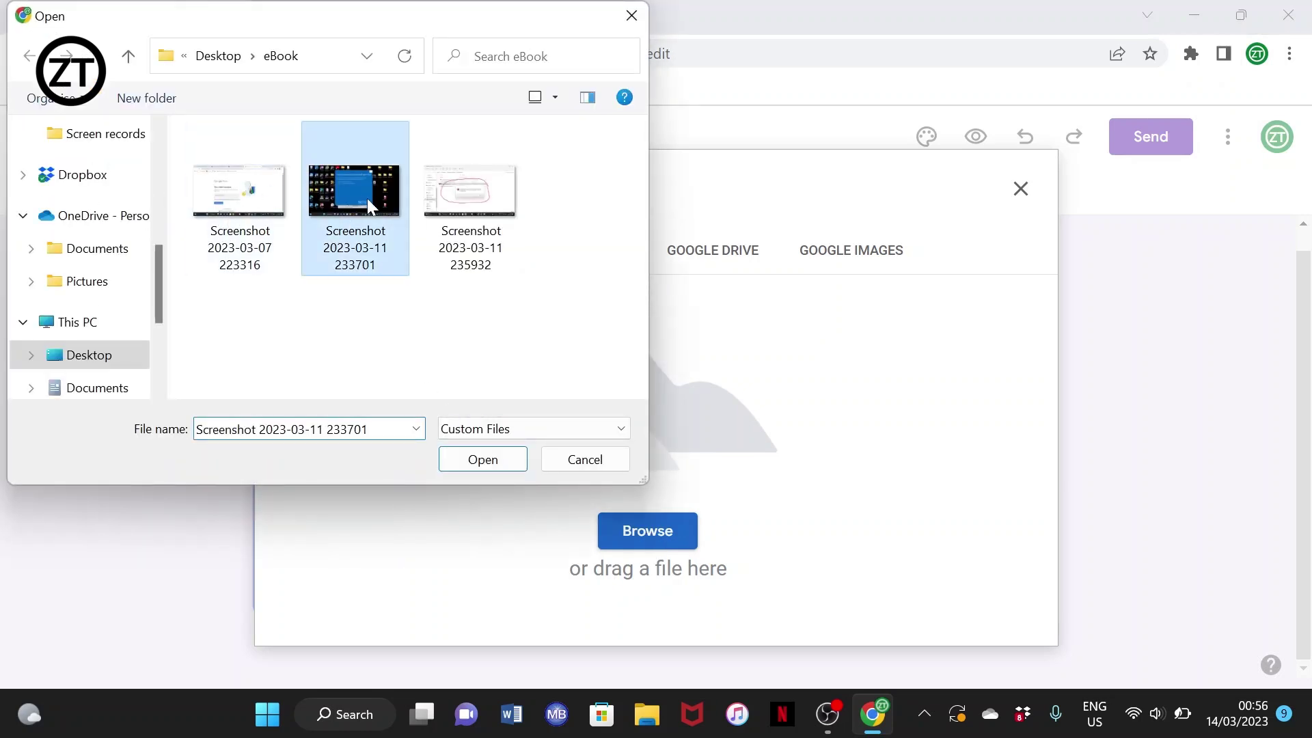
left_click(483, 460)
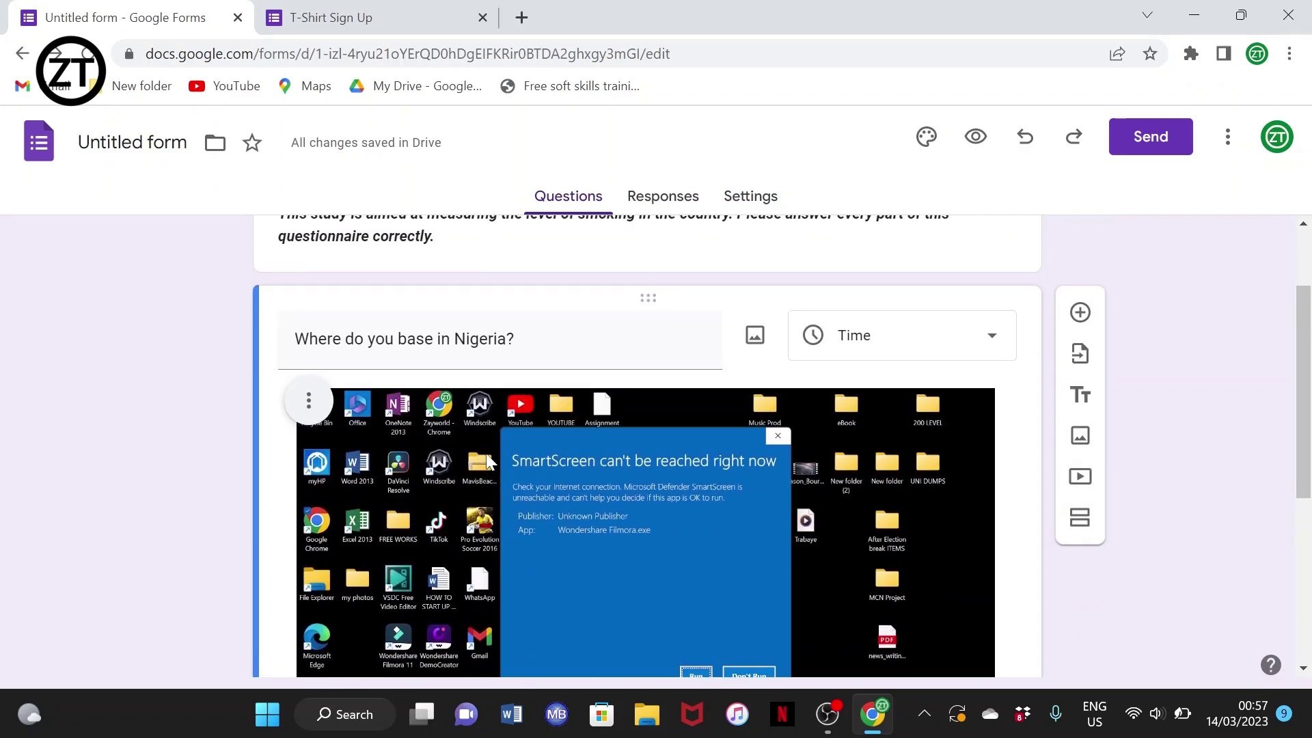
Duplicate the "Where do you base in Nigeria?" question together with its image, check the copy, and undo the duplication.
scroll(489, 462, "down", 5)
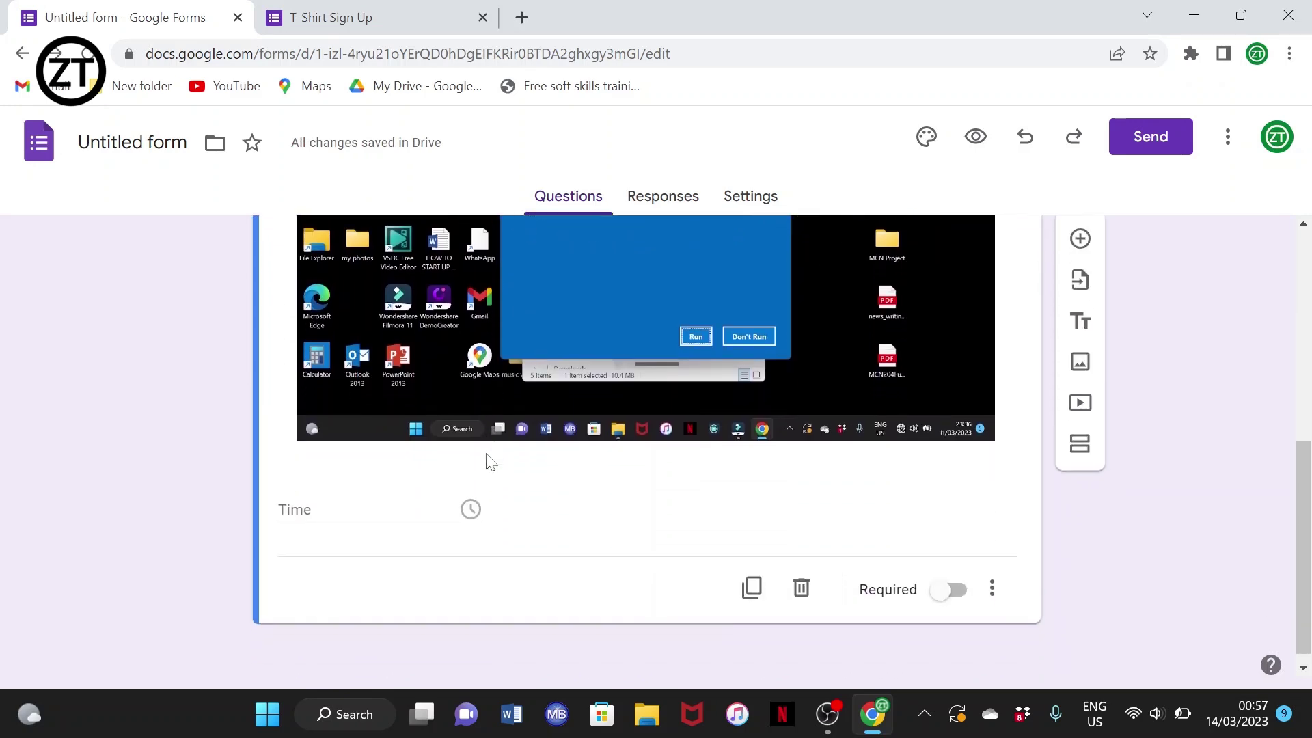
scroll(488, 463, "up", 1)
scroll(486, 455, "up", 1)
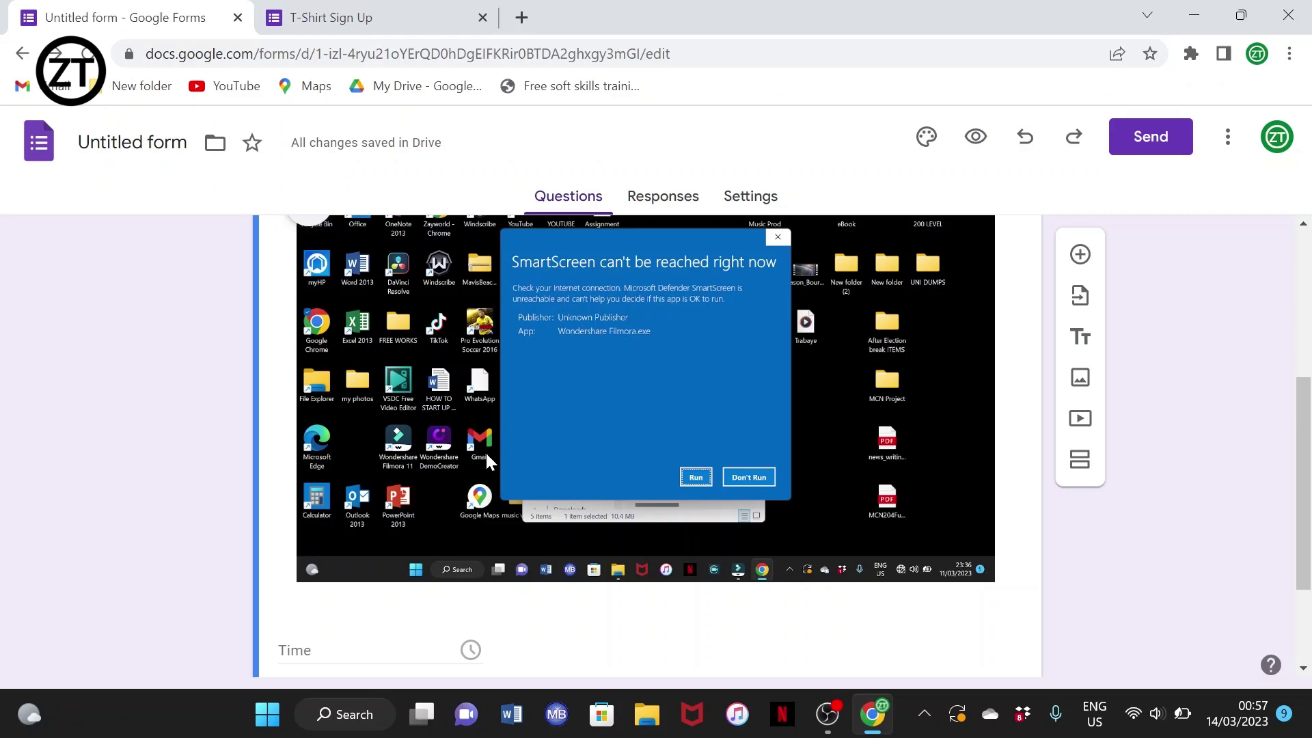
scroll(486, 461, "up", 3)
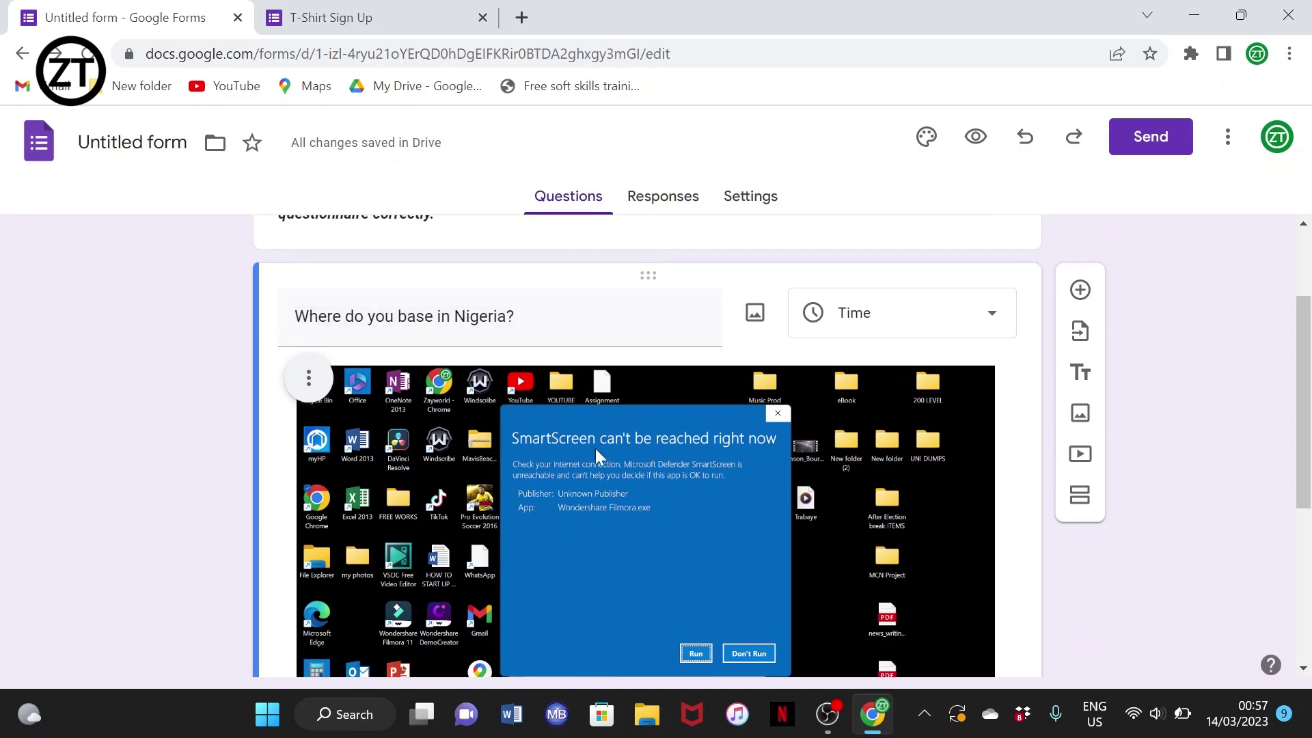
scroll(596, 451, "down", 5)
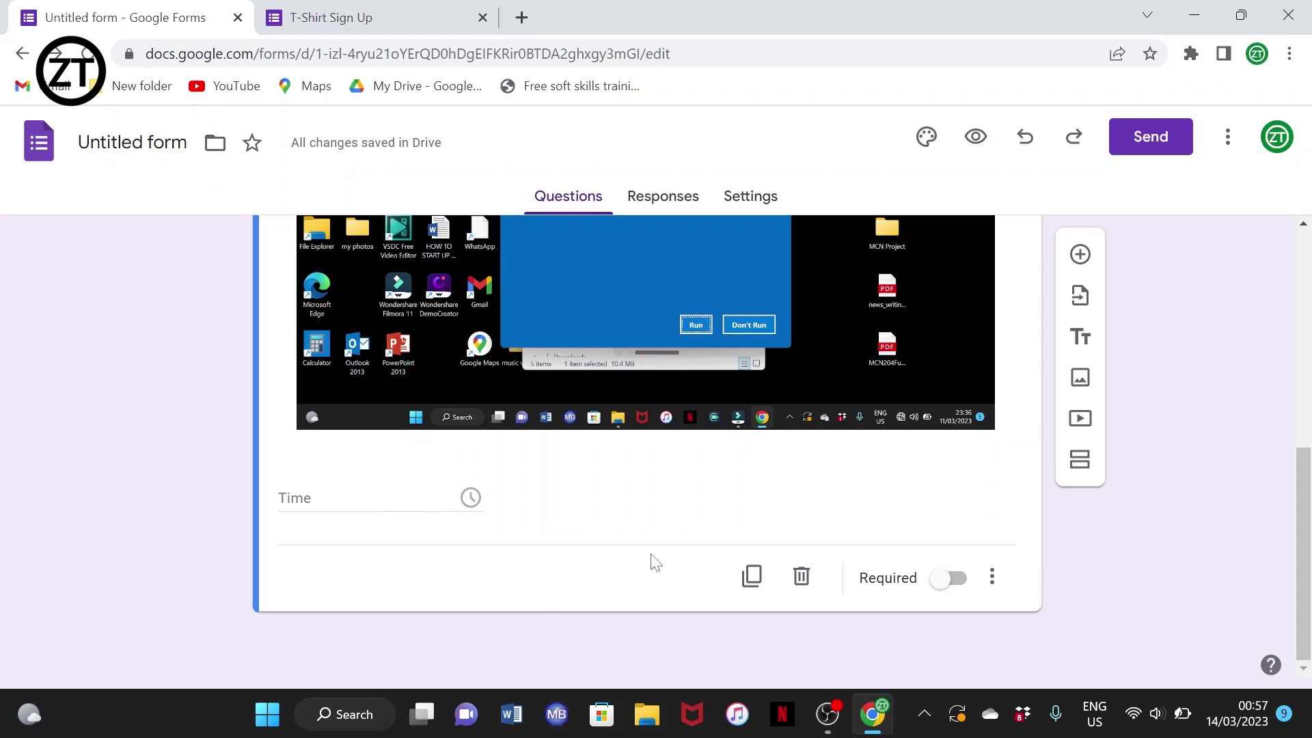
left_click(753, 577)
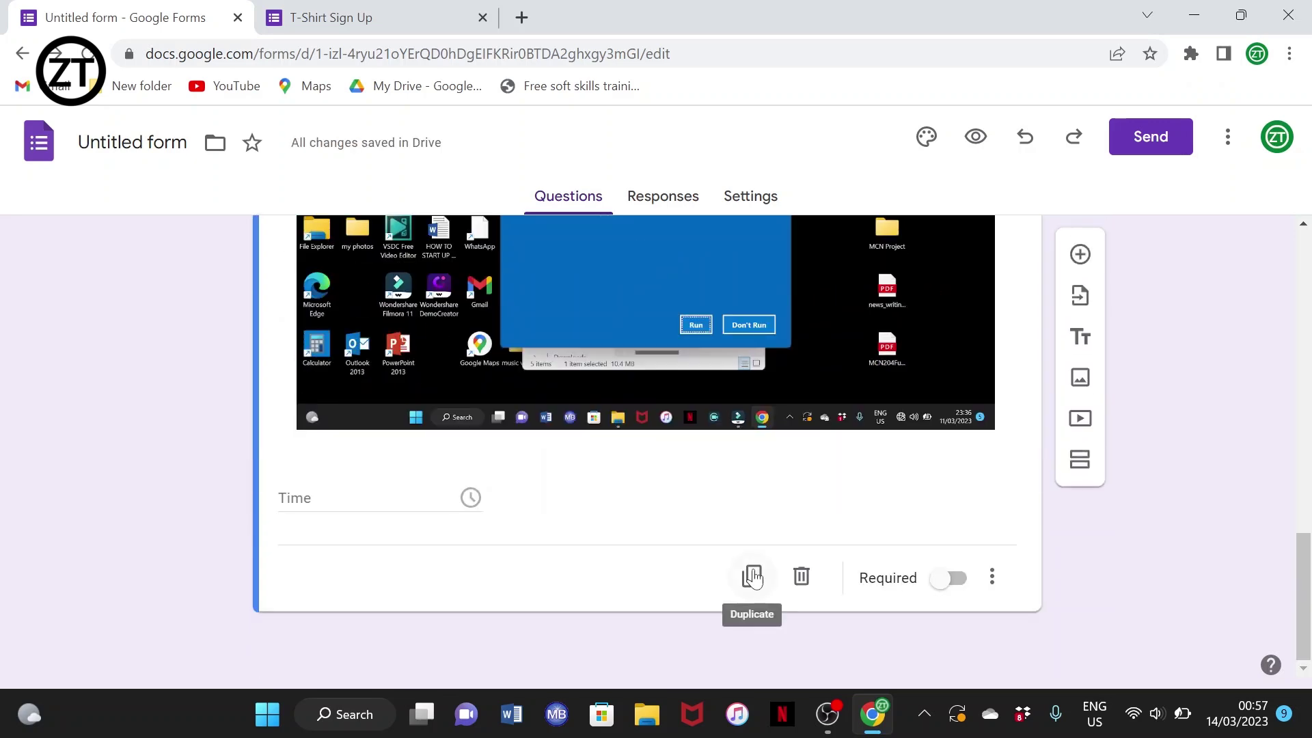
left_click(753, 578)
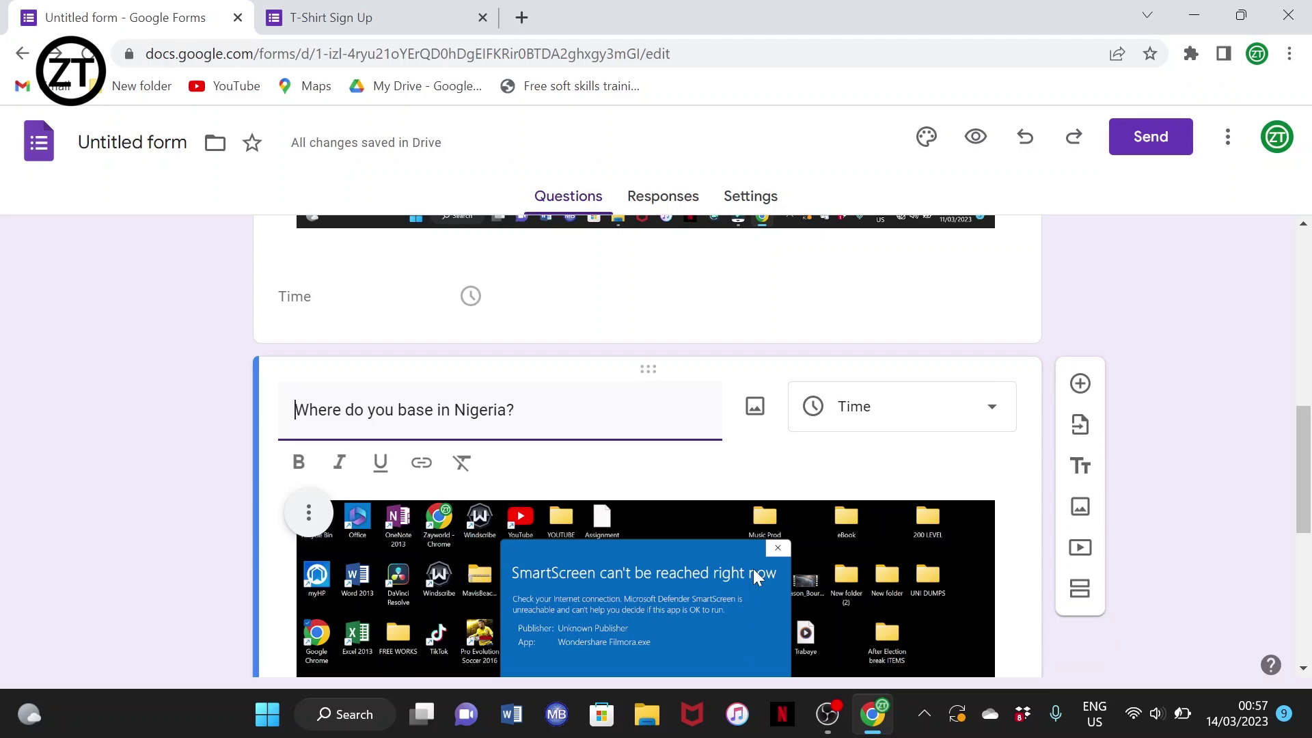
scroll(753, 571, "up", 5)
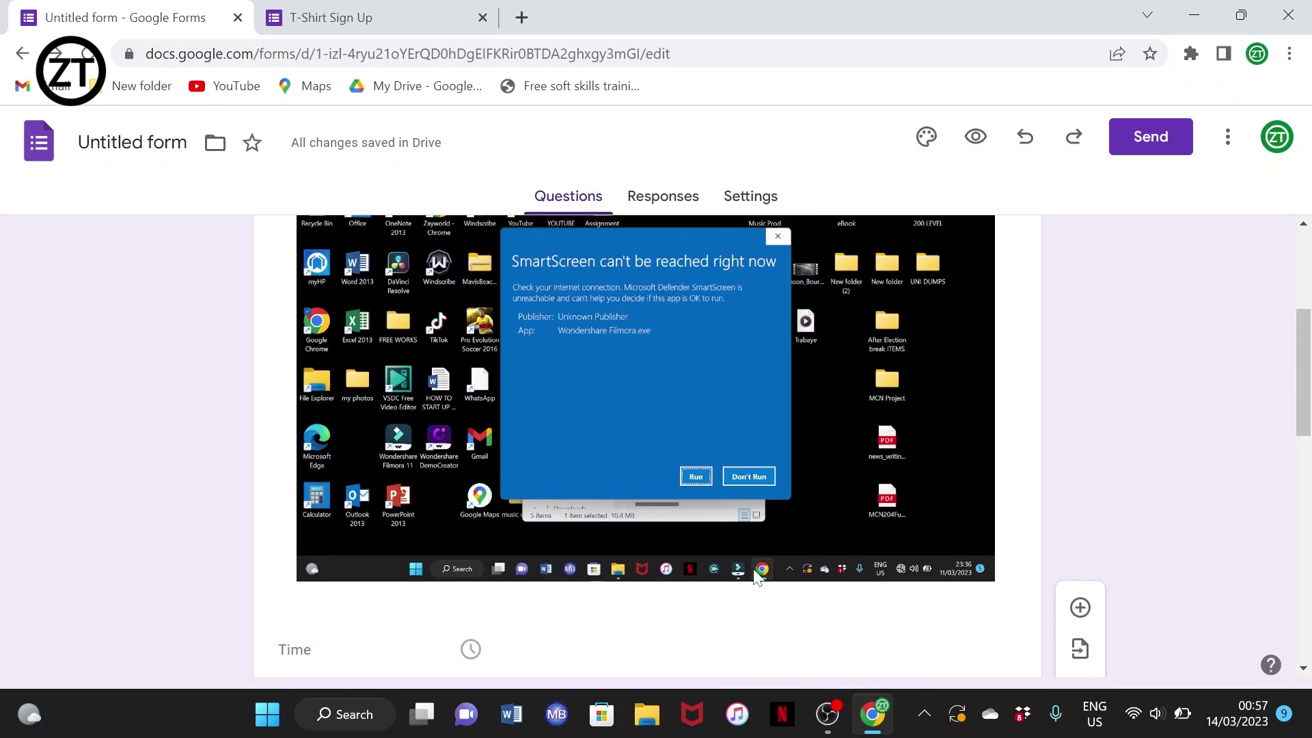
scroll(921, 588, "down", 12)
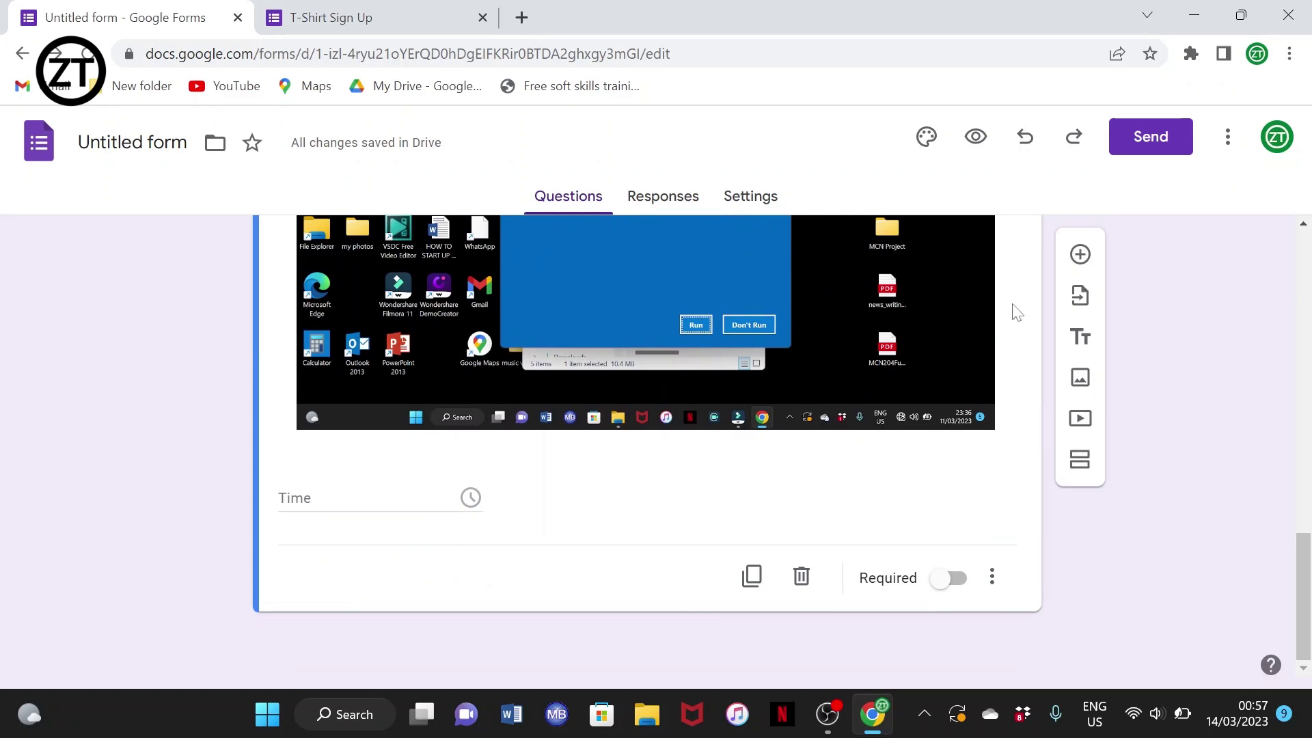
left_click(1026, 139)
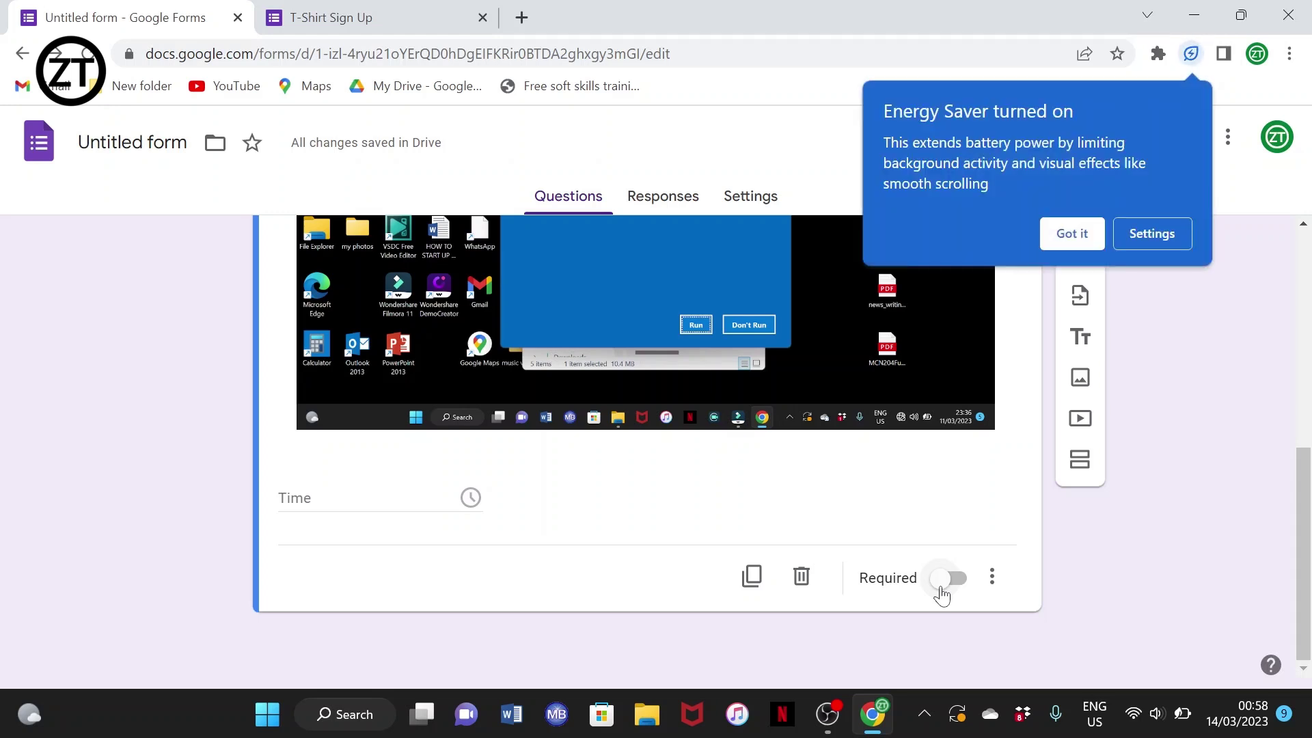
Make the time question required and switch its answer type to Duration.
left_click(943, 580)
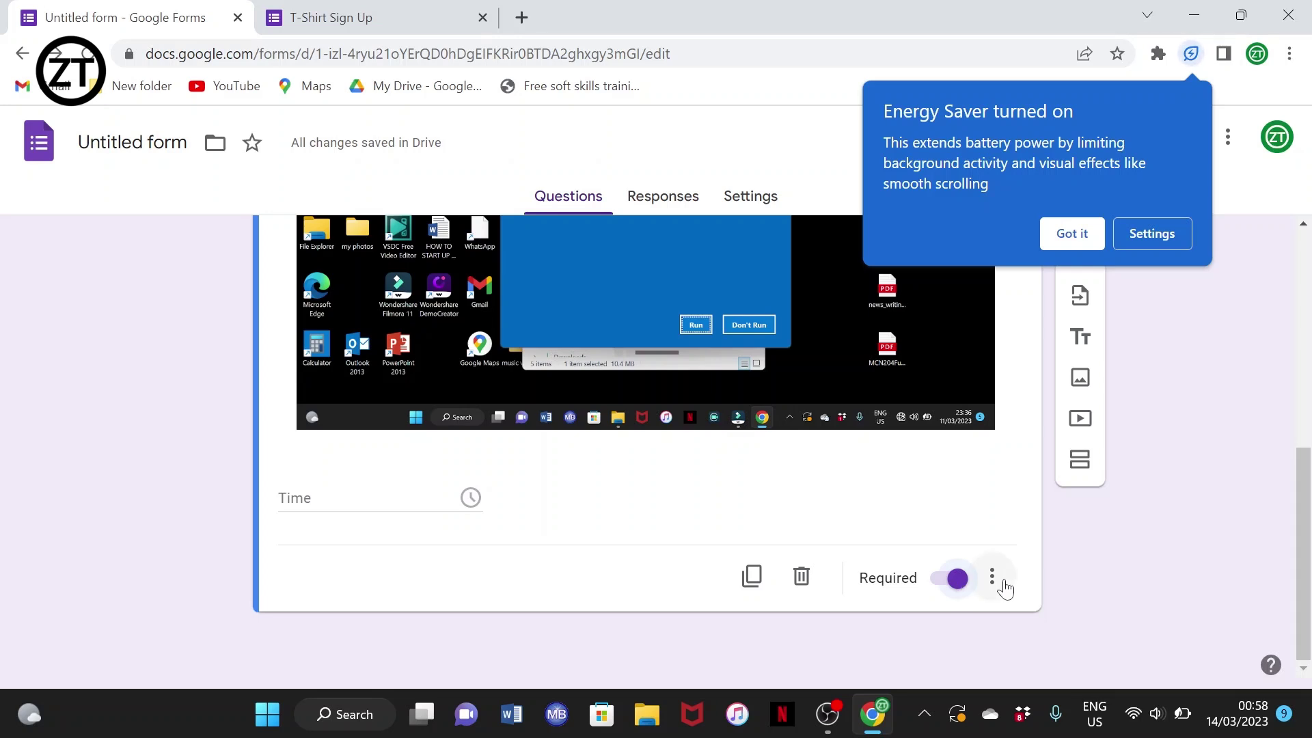
left_click(993, 581)
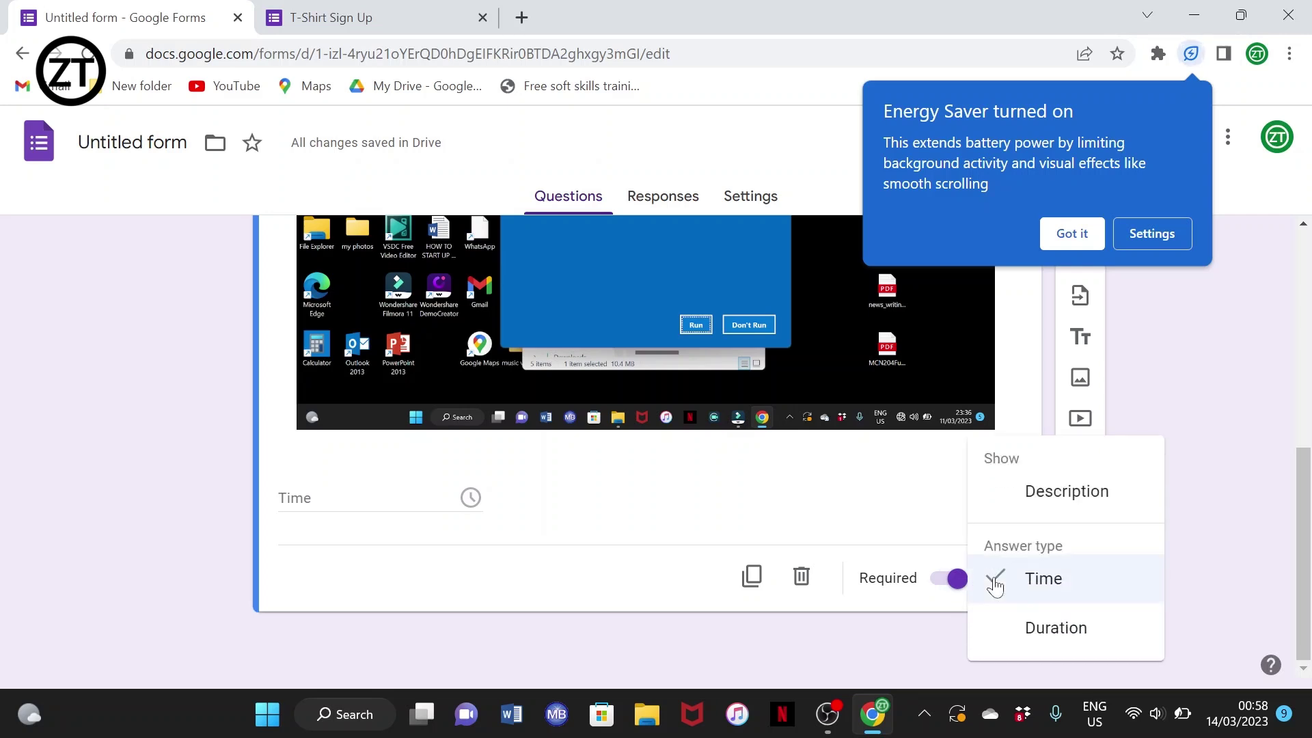
left_click(1051, 629)
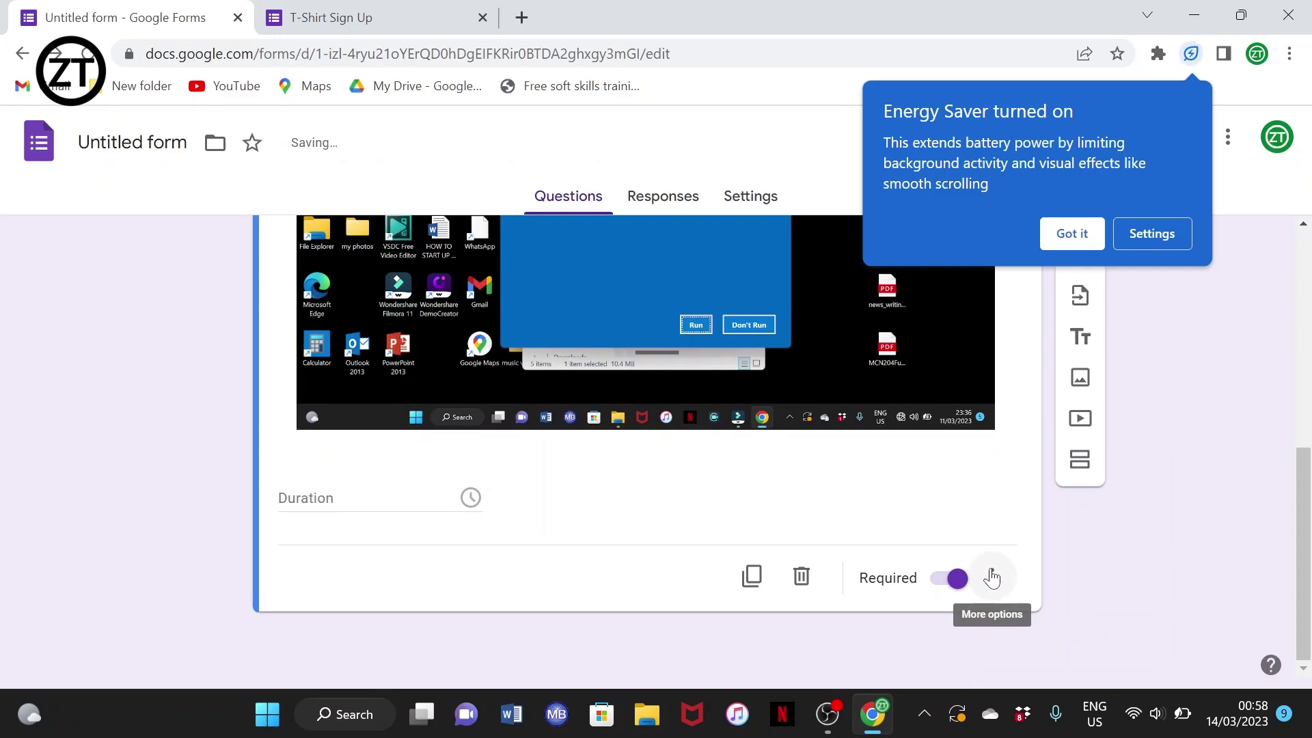
Set the required question's answer type back to Time and show its description field.
left_click(987, 576)
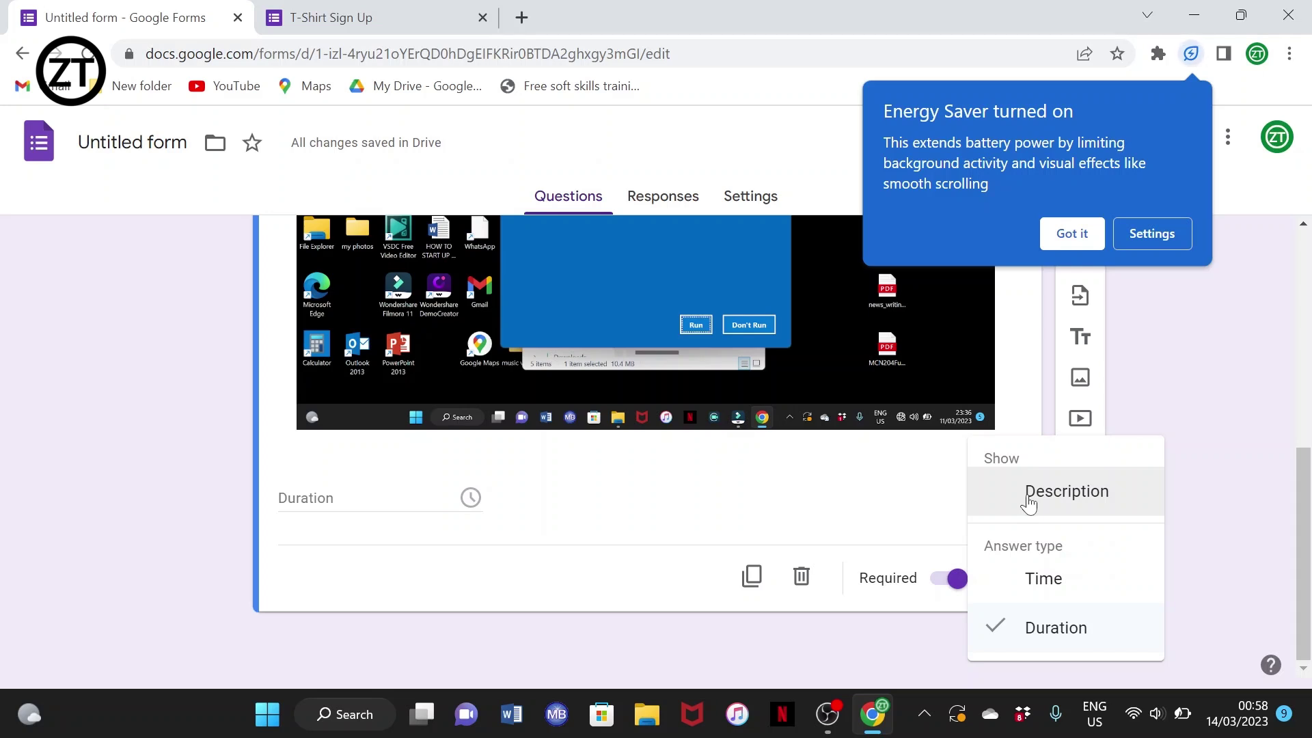
left_click(1033, 585)
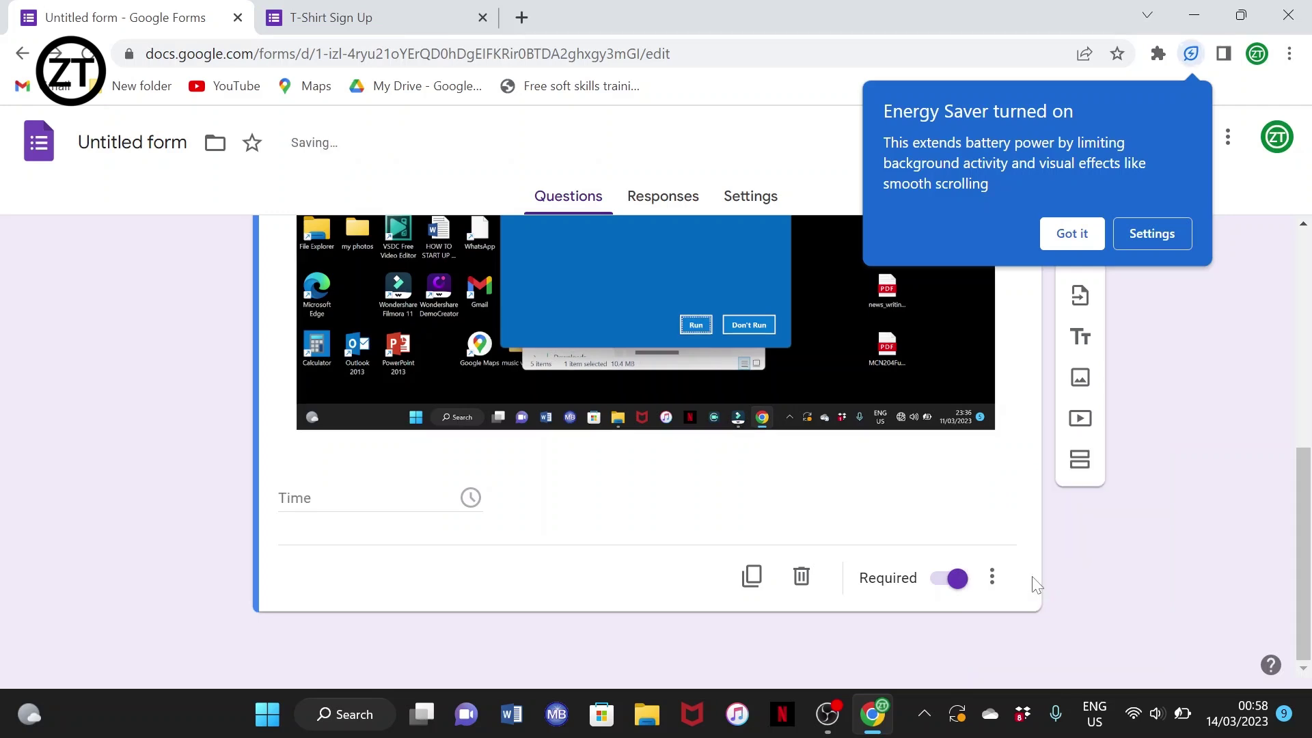
left_click(992, 577)
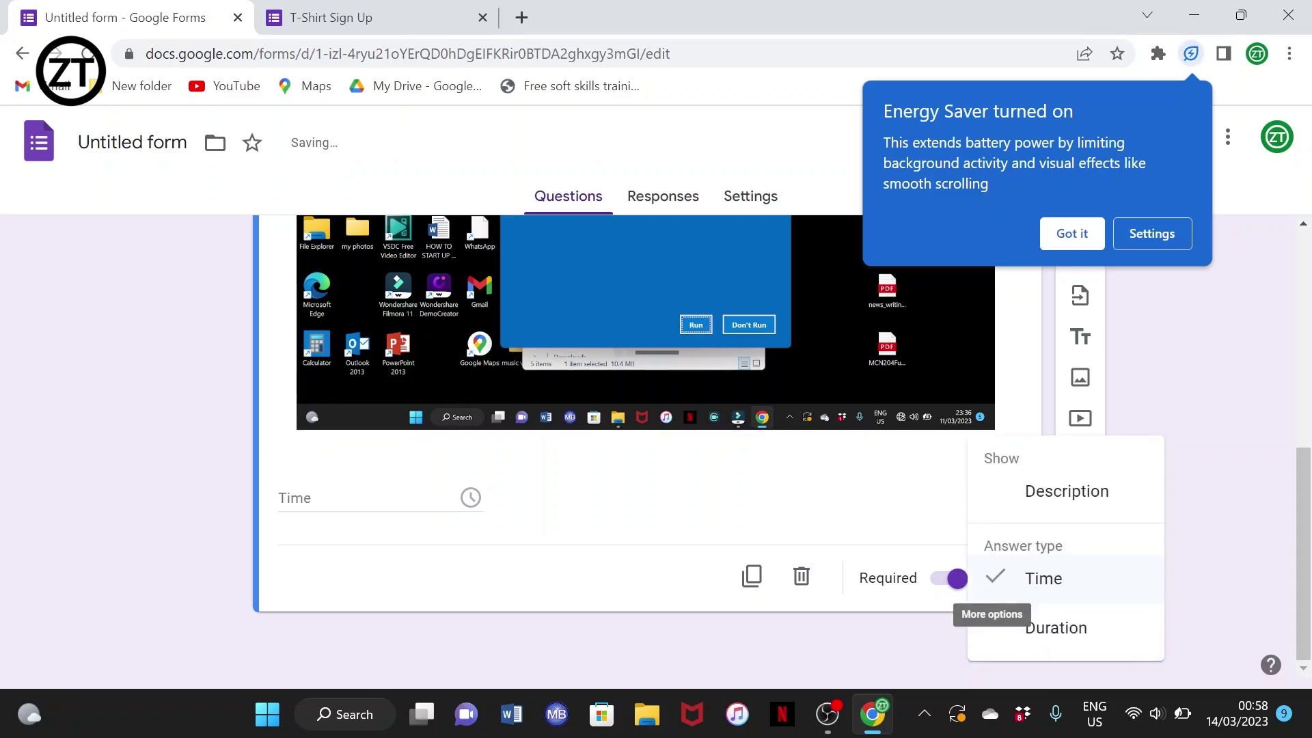
left_click(1025, 513)
scroll(788, 523, "down", 5)
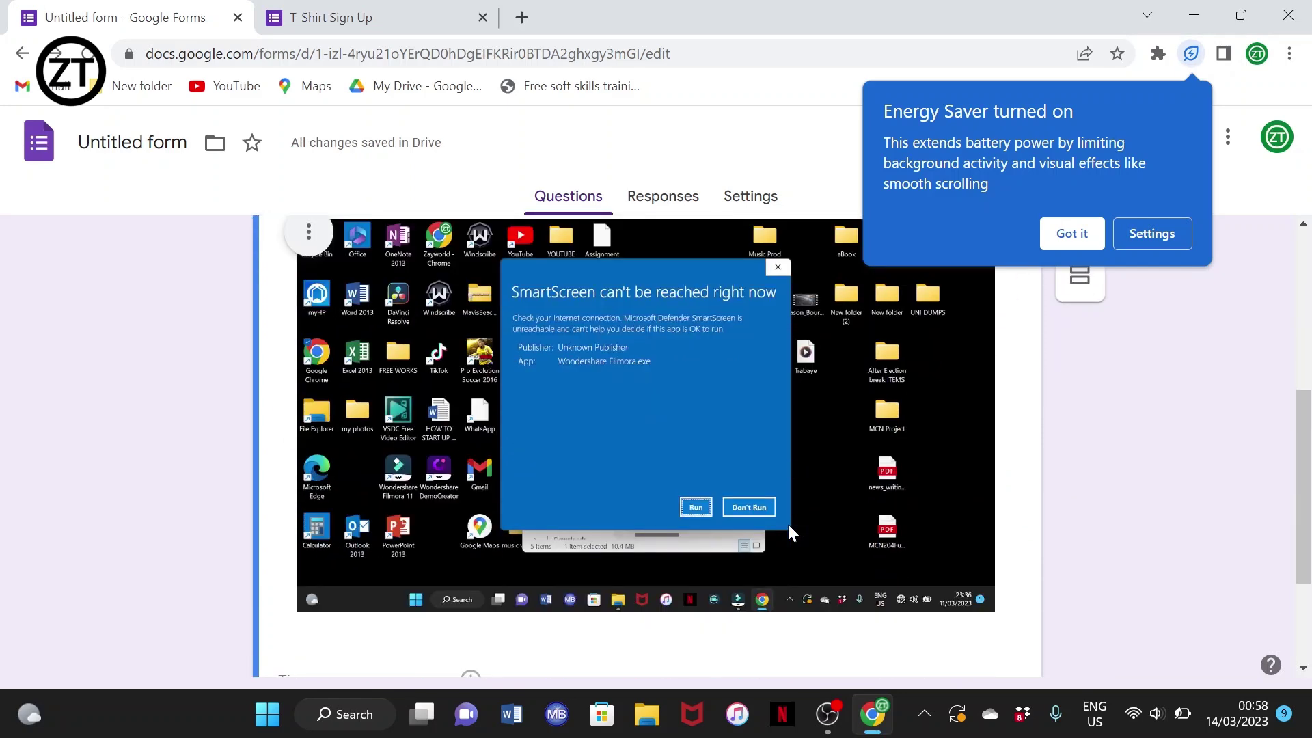
scroll(789, 524, "up", 3)
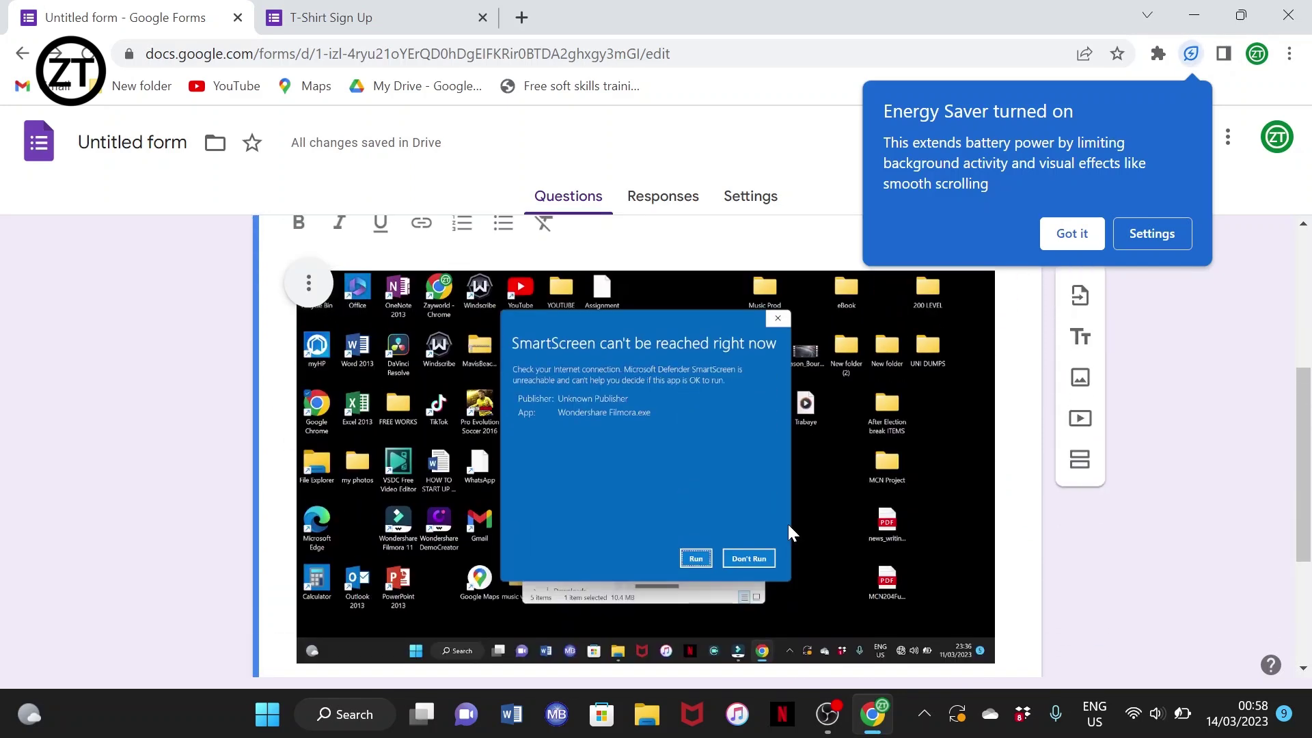
scroll(789, 523, "down", 3)
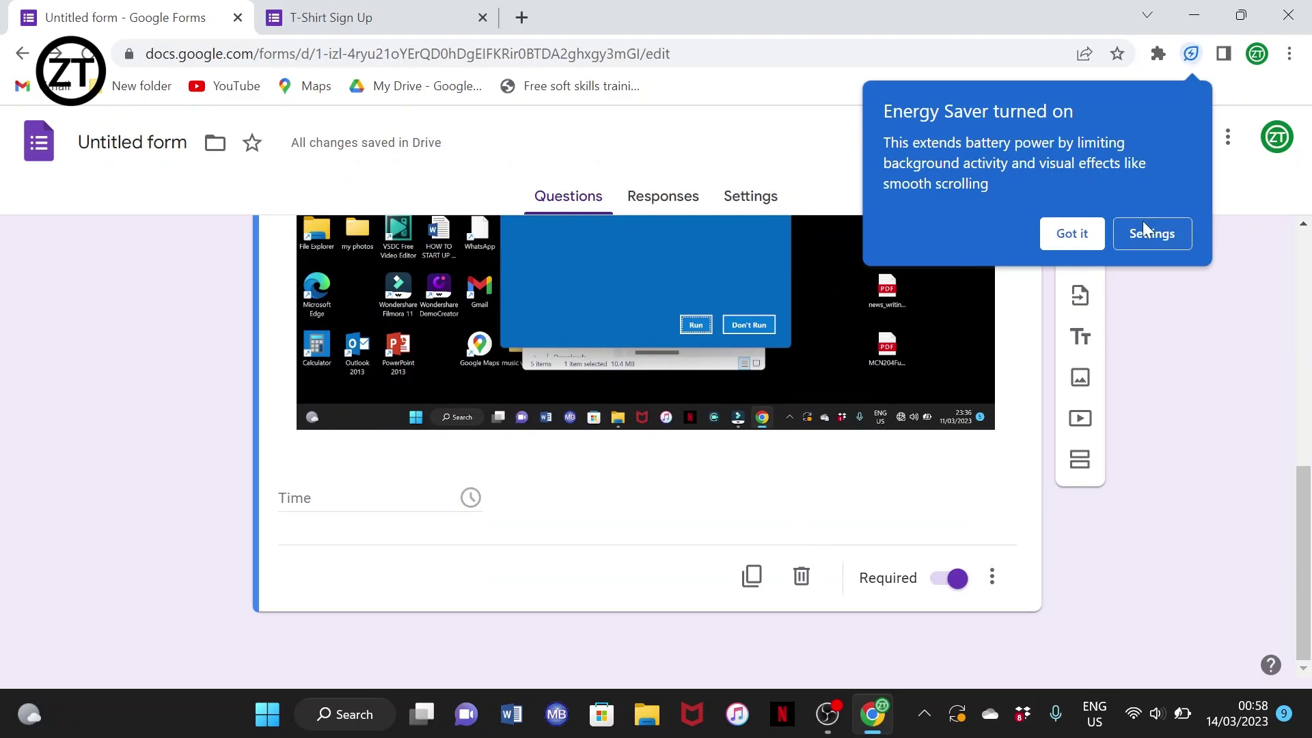
Dismiss the Energy Saver notice and add a new question below the time question.
left_click(1086, 231)
scroll(781, 362, "up", 1)
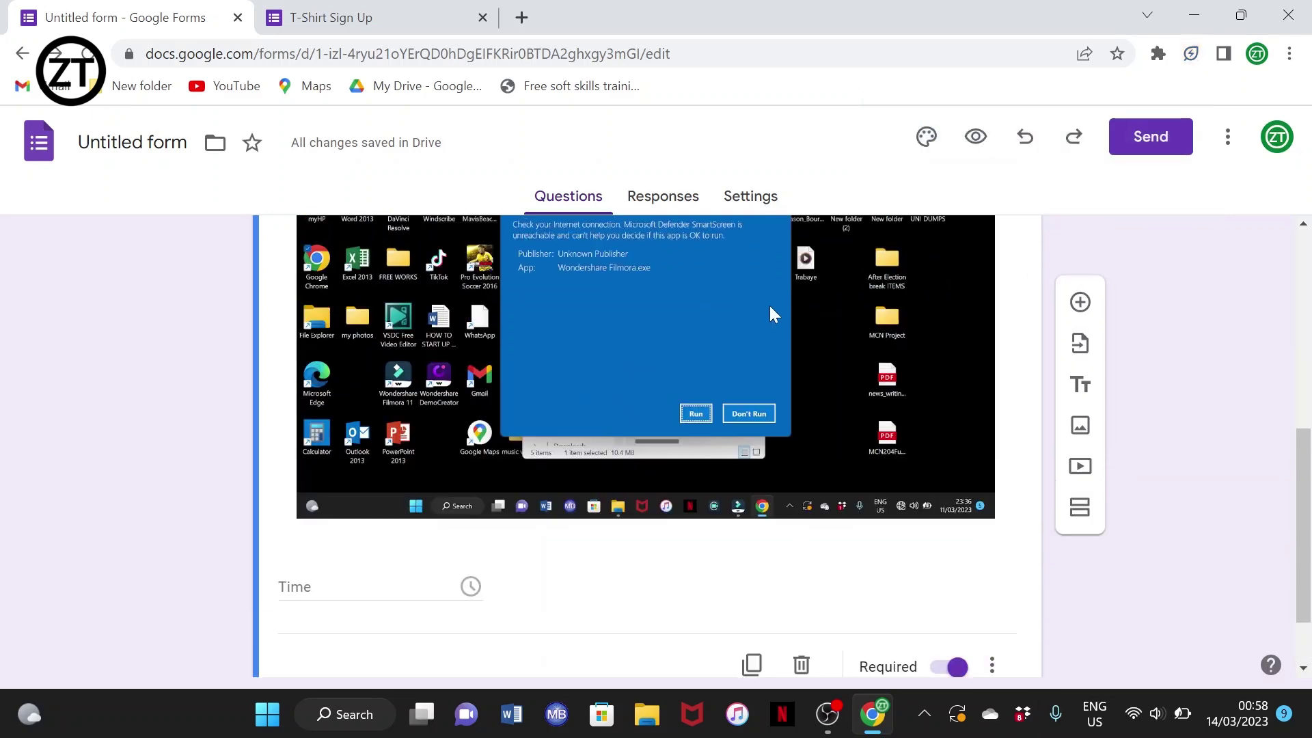
scroll(770, 305, "up", 3)
scroll(770, 306, "down", 4)
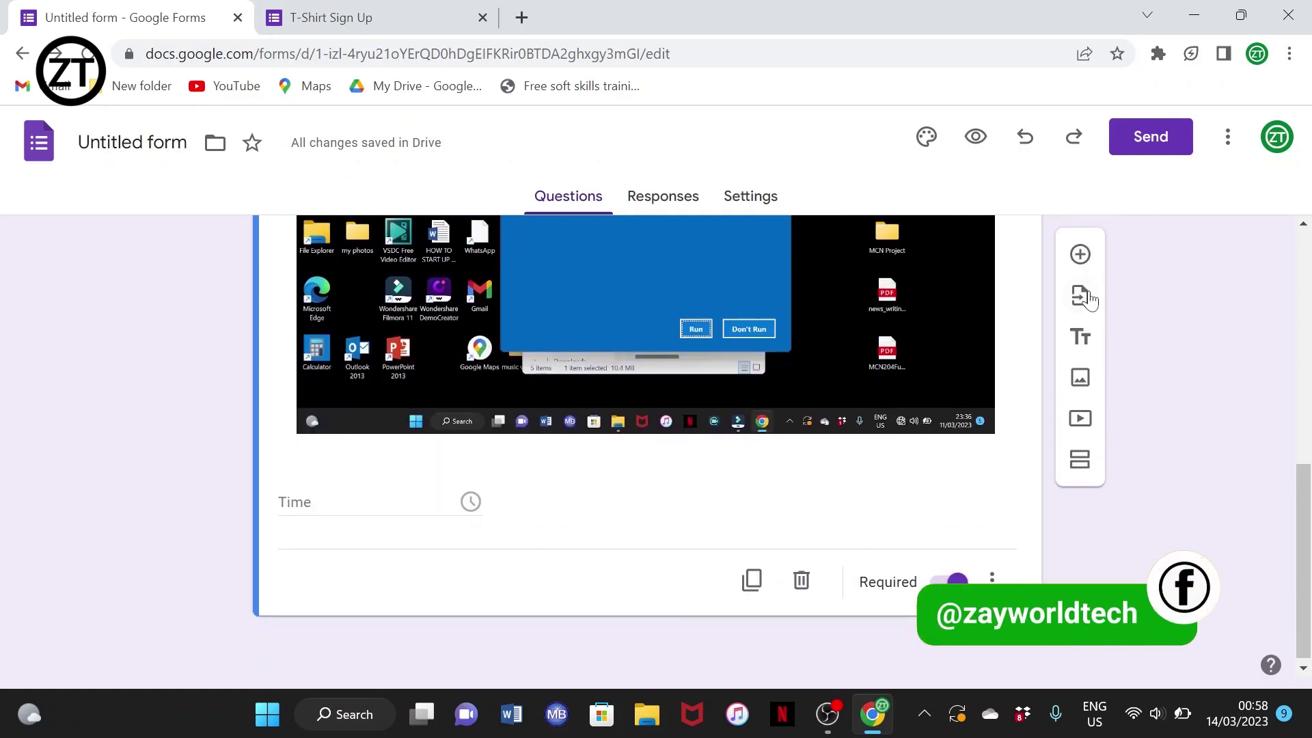
left_click(1081, 255)
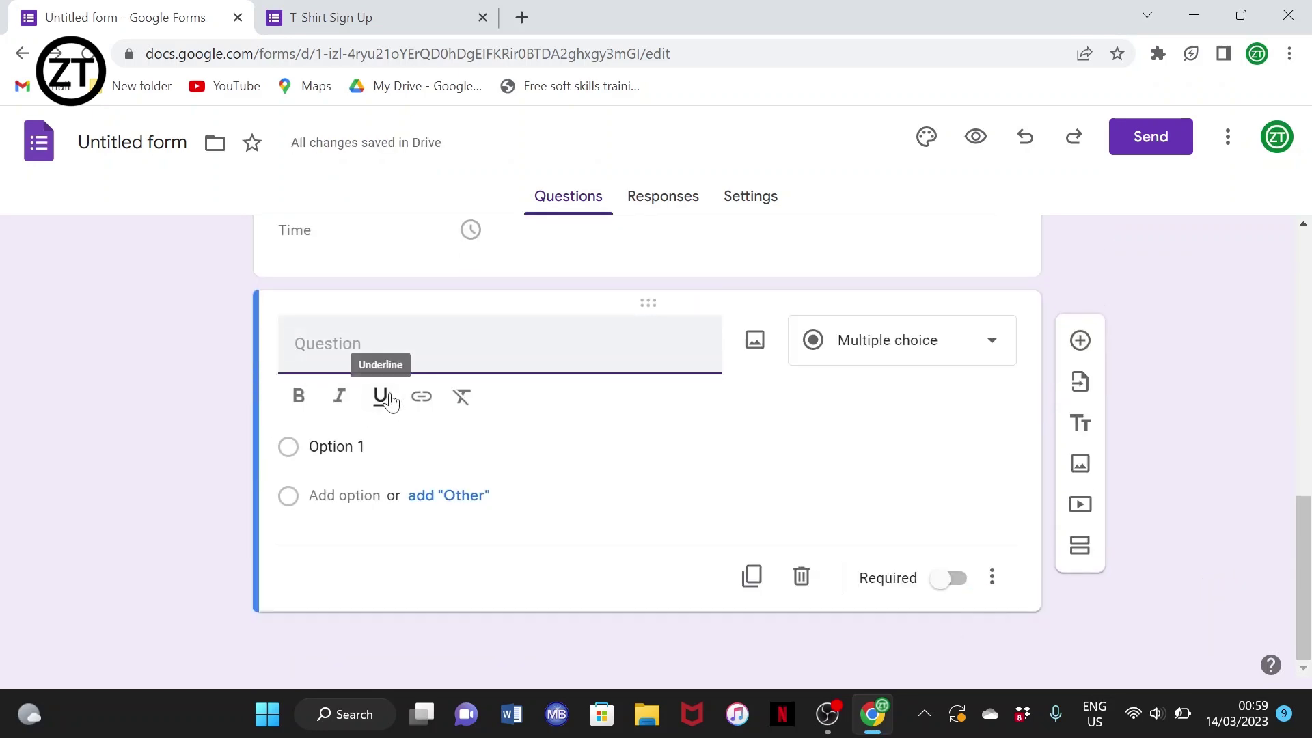
Make the question text "Where do you base in Nigeria?" bold.
scroll(531, 376, "up", 6)
scroll(531, 372, "up", 5)
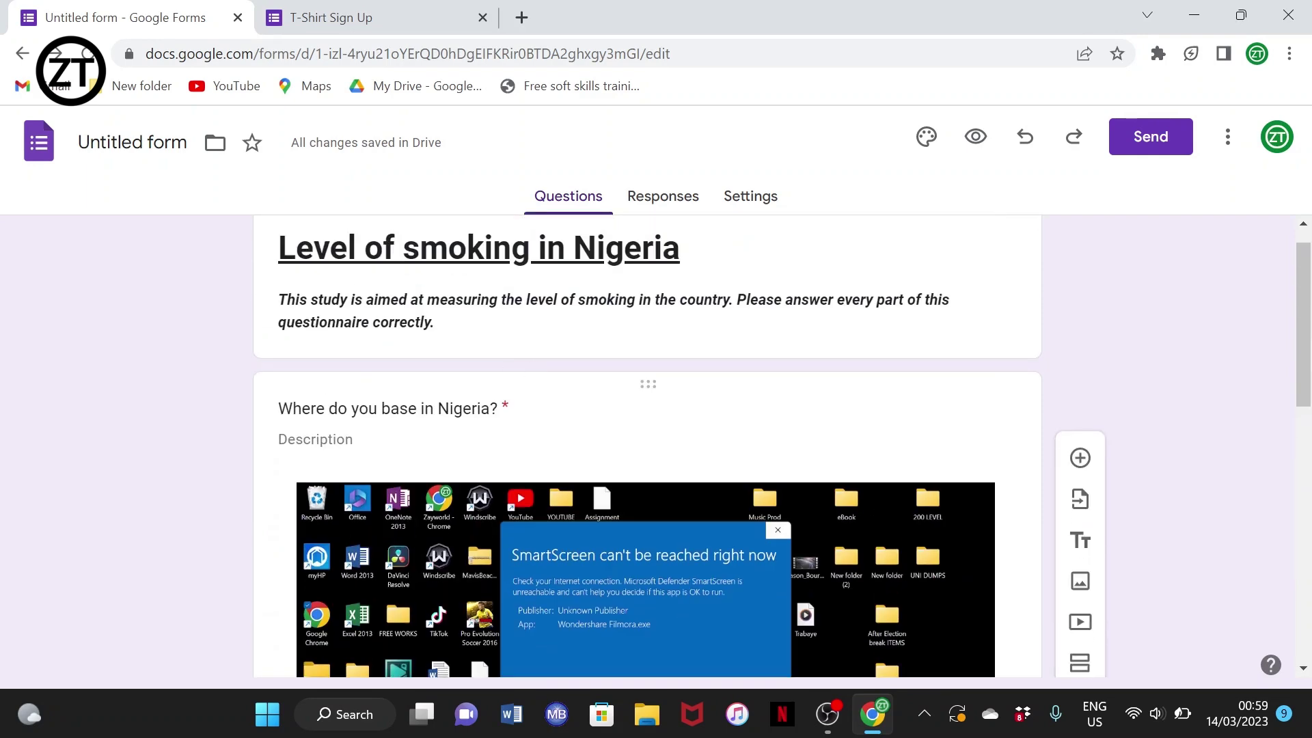
left_click(387, 409)
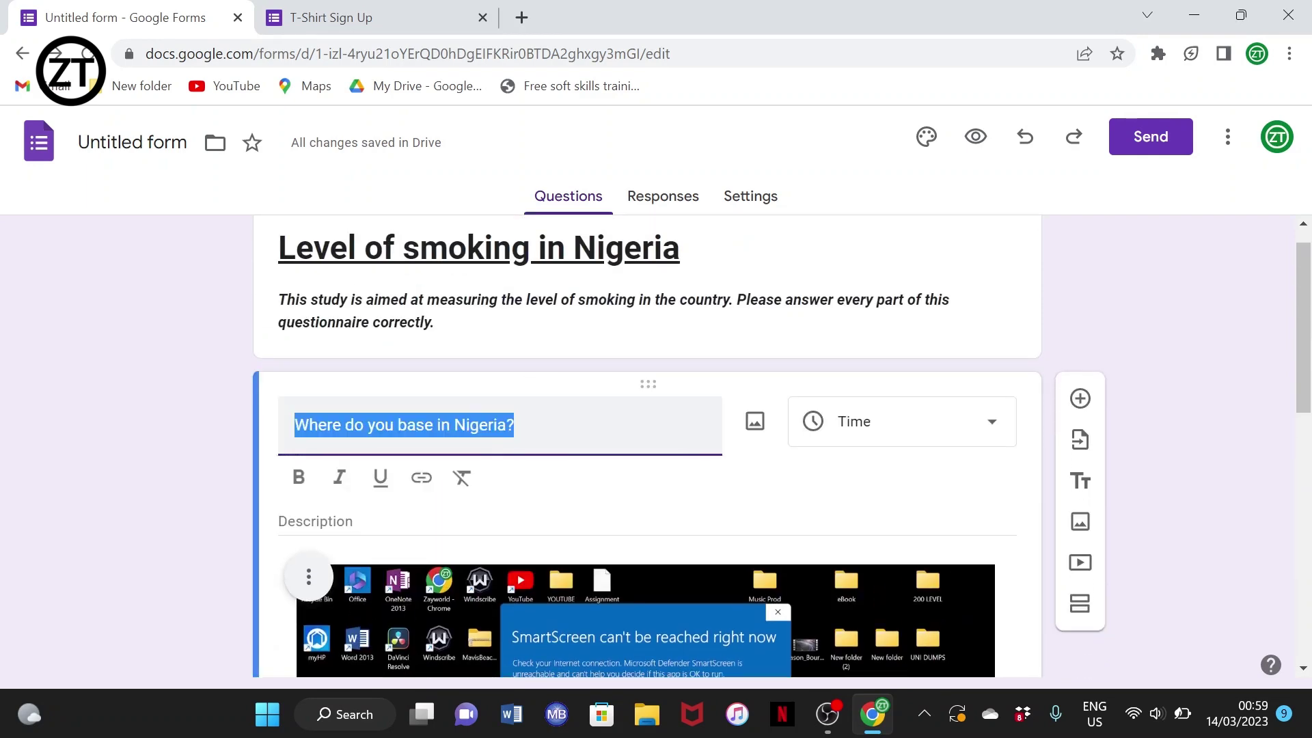
left_click(298, 478)
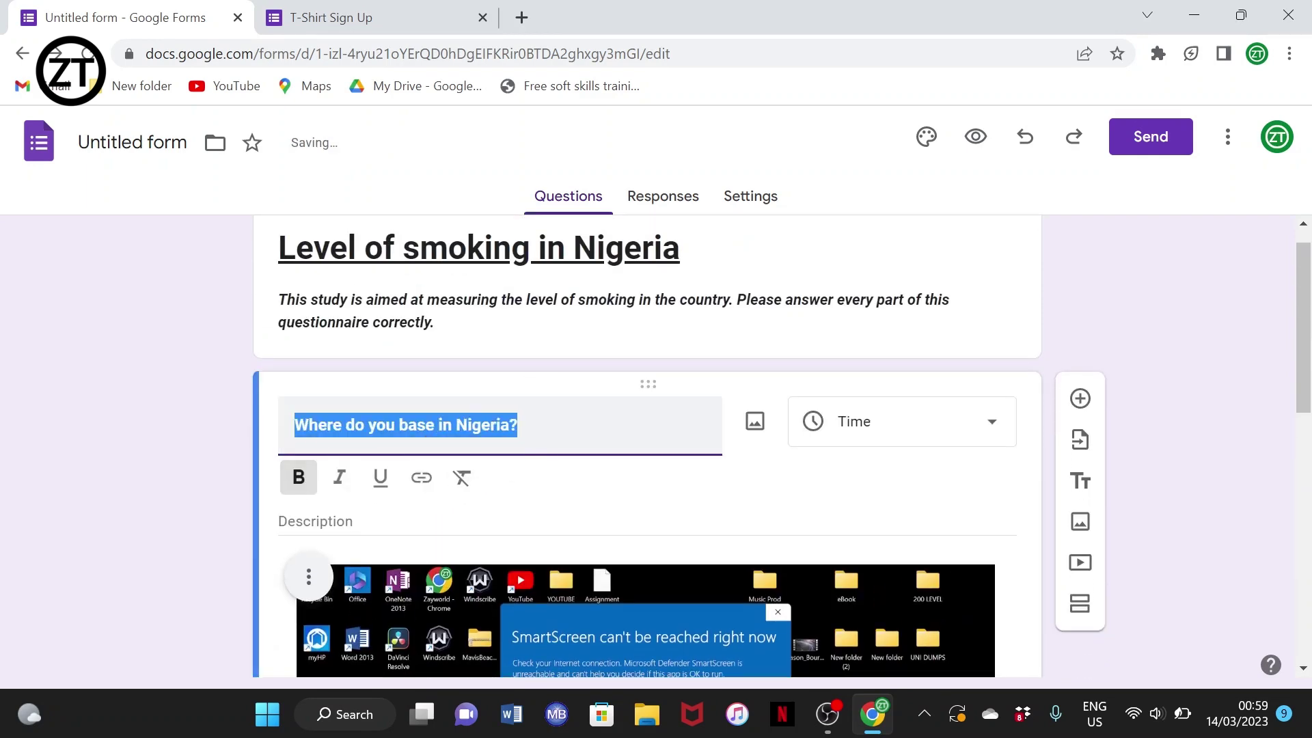
left_click(518, 425)
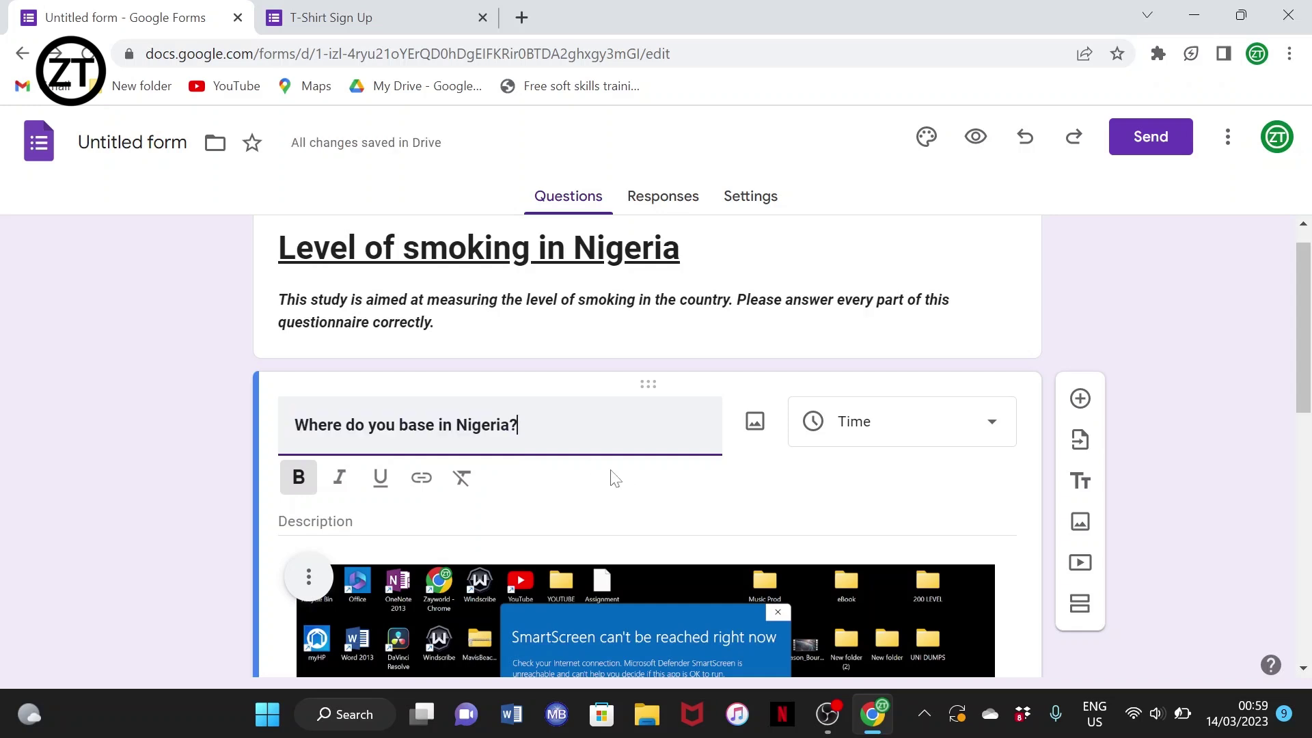
Try out the description field of "Where do you base in Nigeria?" with placeholder text, and clear it.
scroll(615, 479, "down", 1)
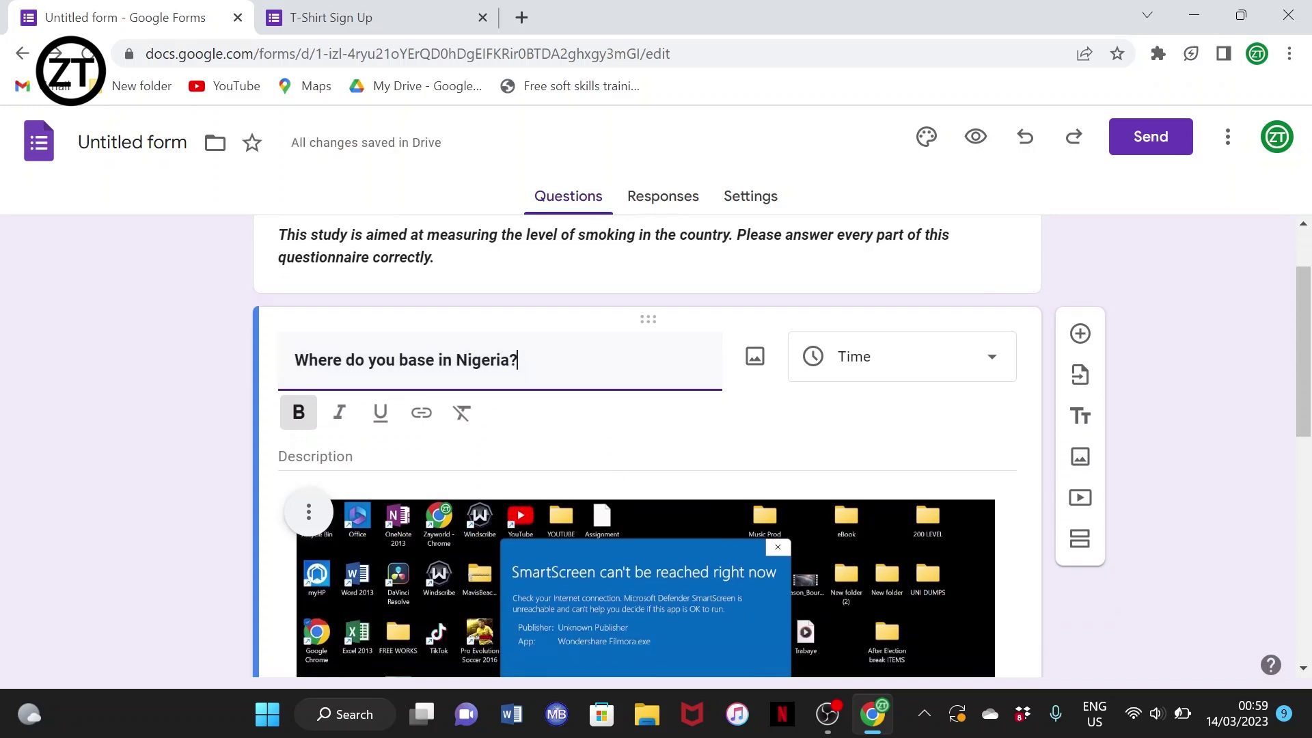
left_click(612, 478)
type("jjjidjw")
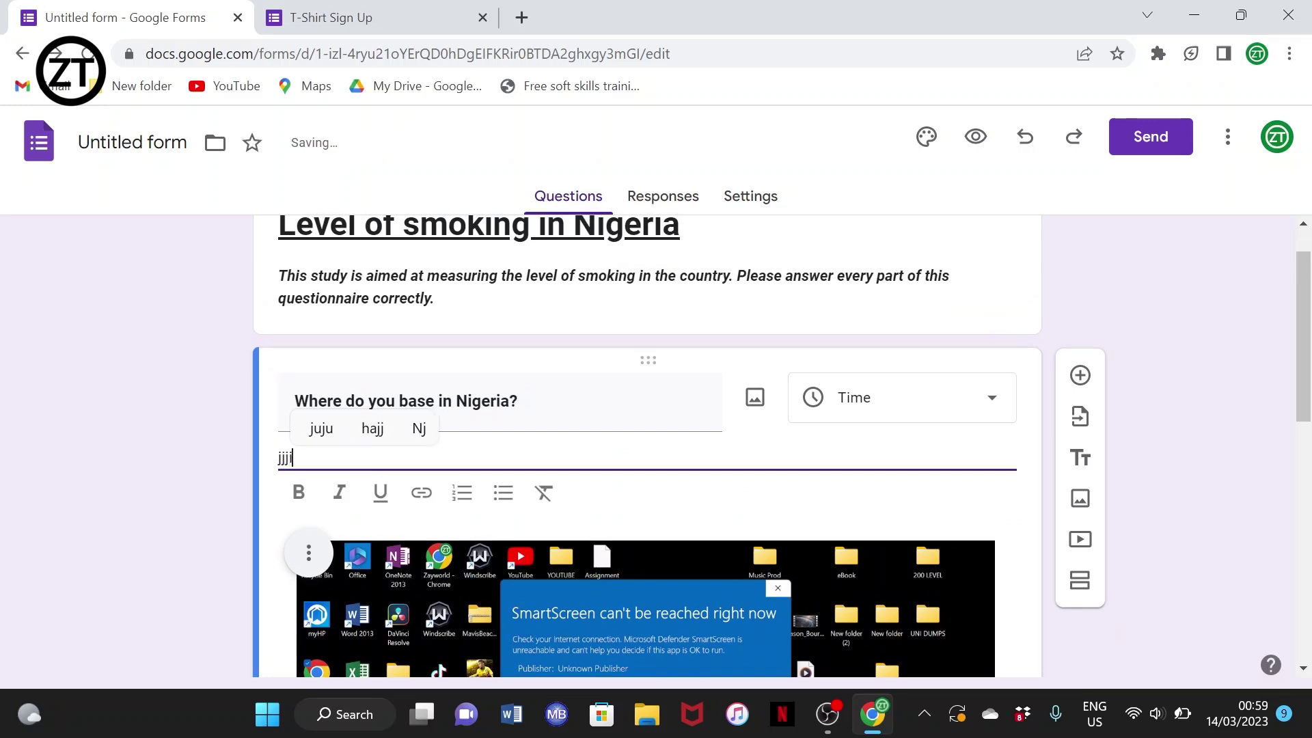
key("BackSpace")
key("BackSpace")
key("BackSpace")
key("BackSpace")
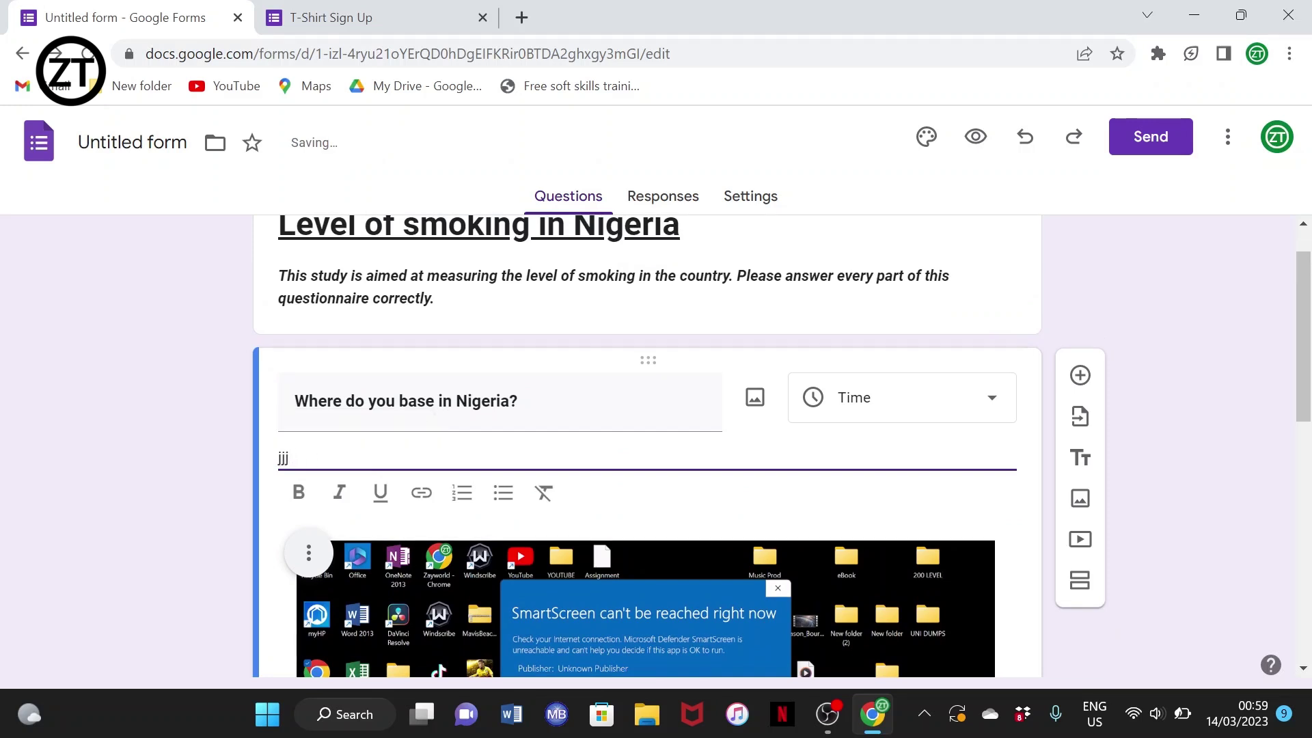
key("BackSpace")
View the existing forms offered for importing questions, and close the list without importing any.
left_click(1081, 416)
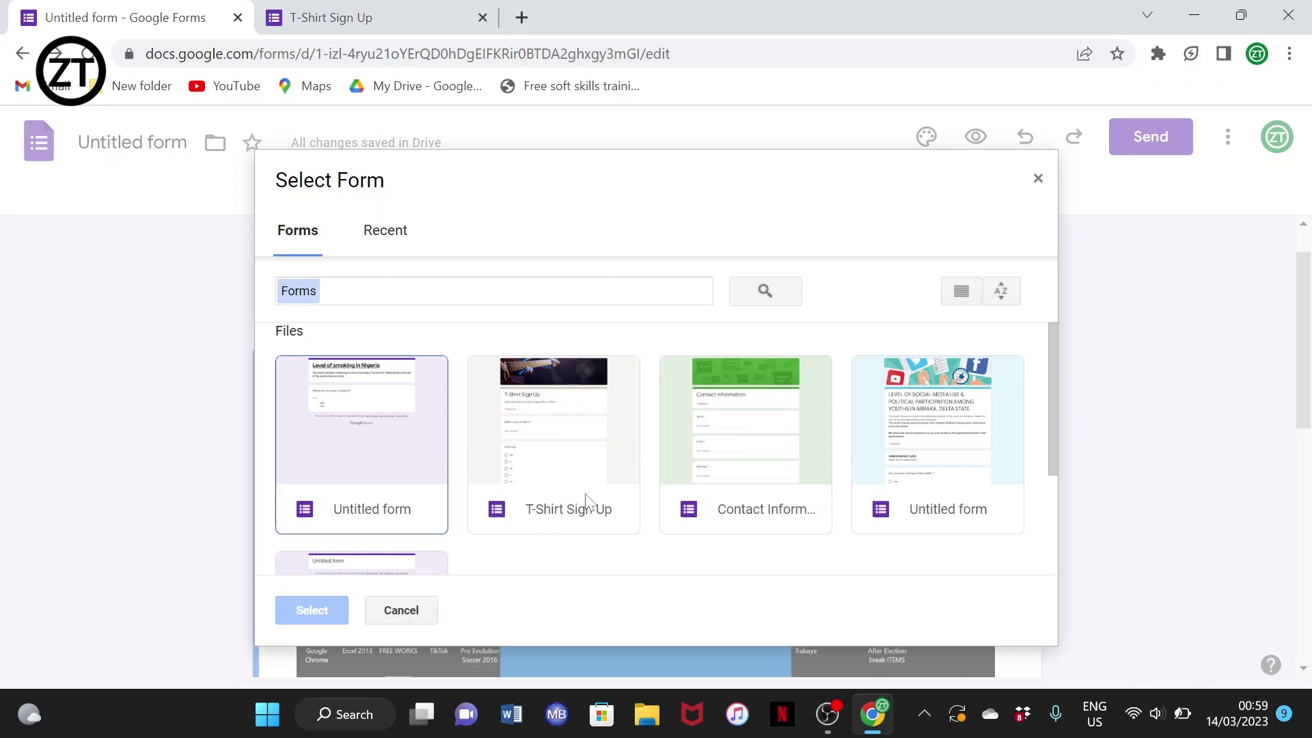
left_click(430, 613)
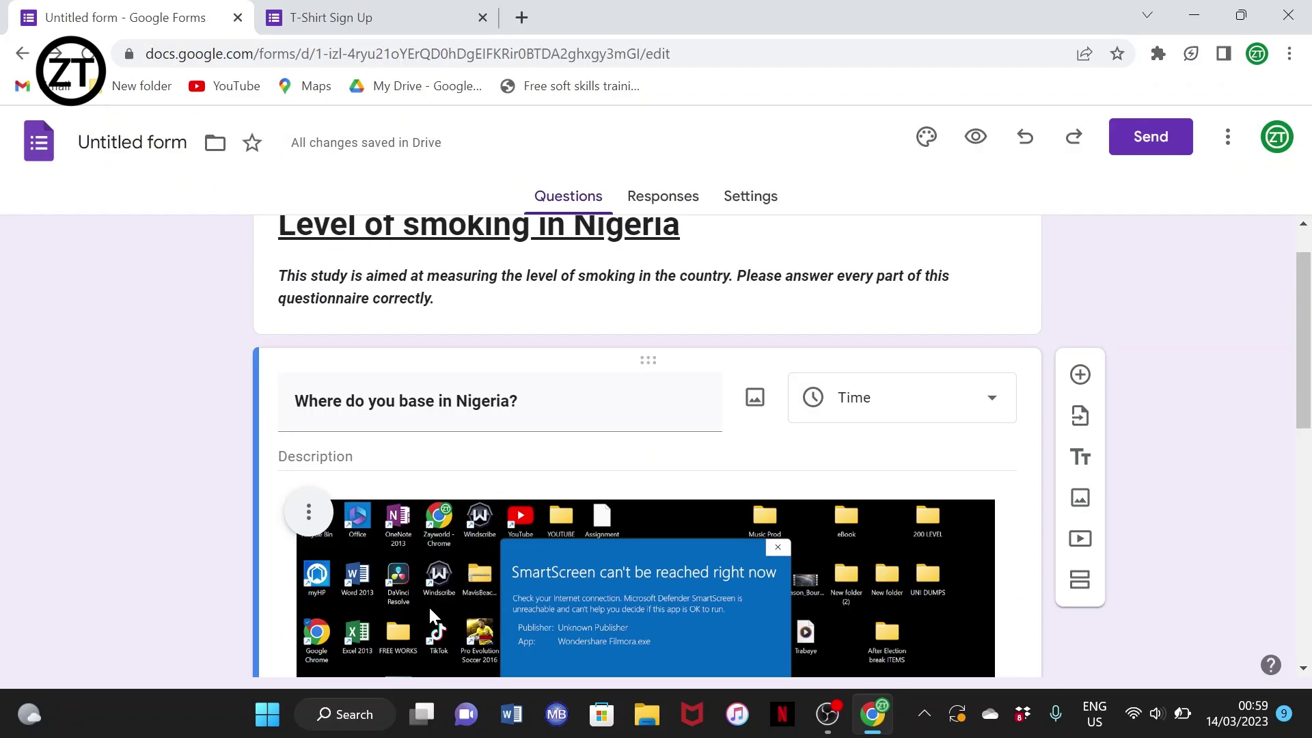
Add a title and description block between the time question and the blank multiple-choice question.
left_click(1087, 469)
scroll(745, 476, "up", 15)
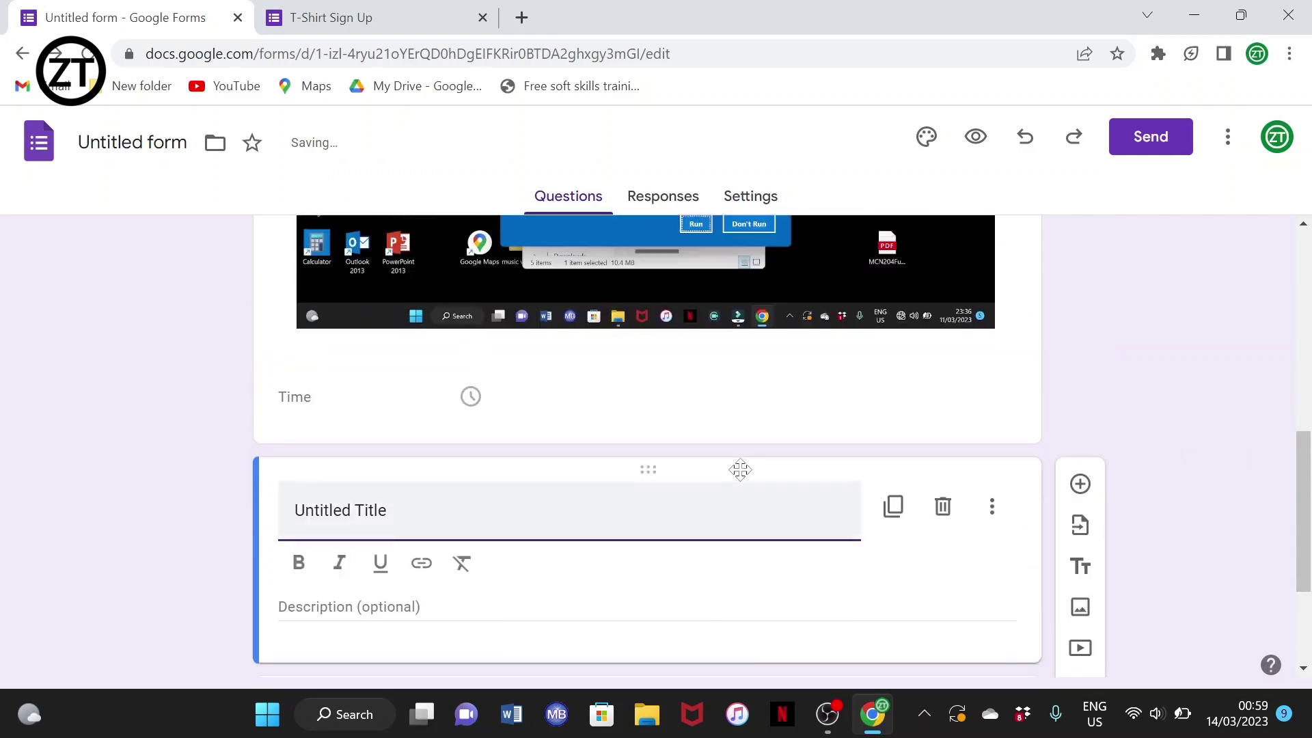
scroll(745, 477, "down", 15)
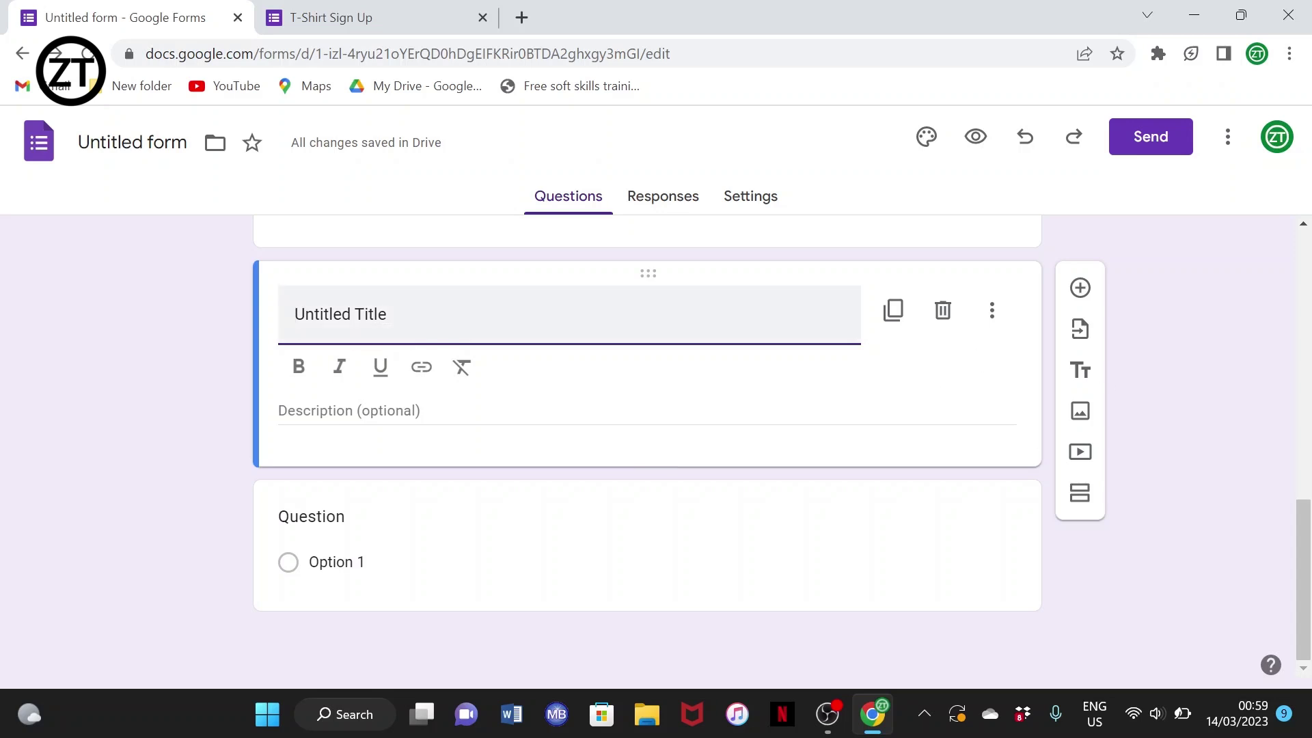
scroll(1169, 407, "up", 1)
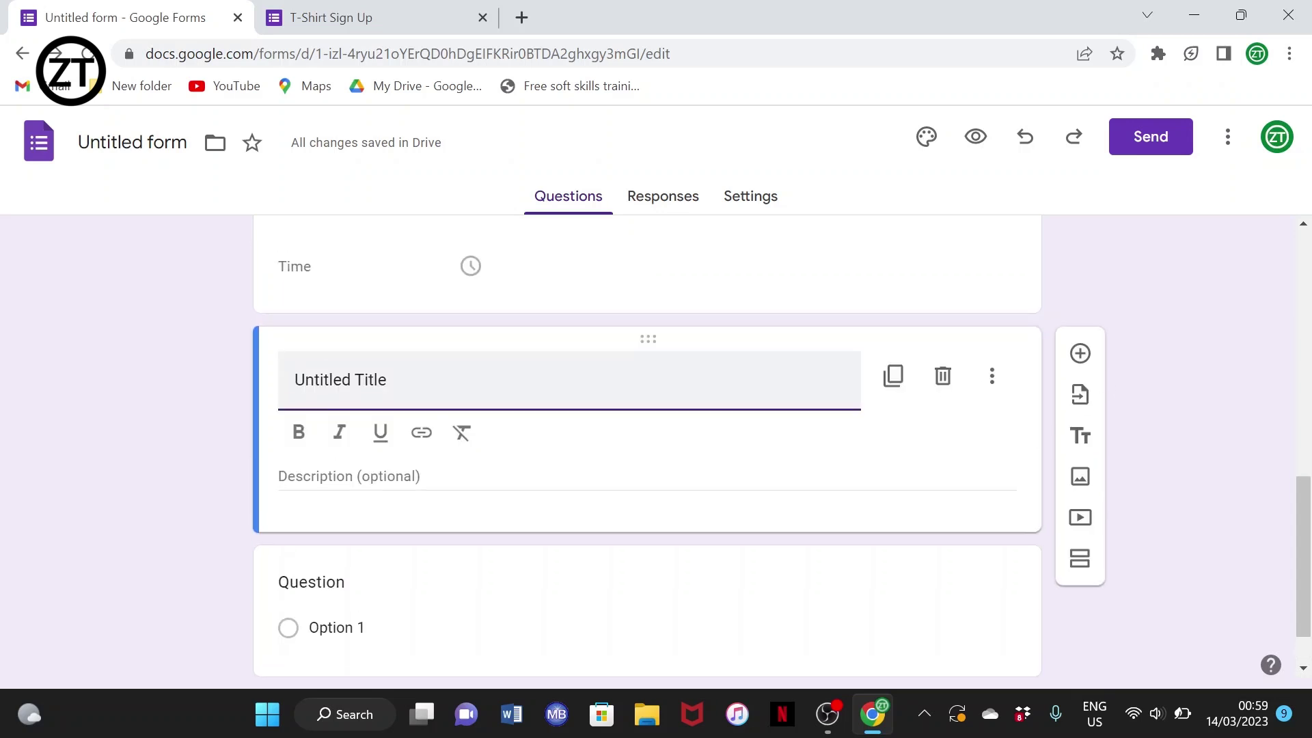
left_click(1078, 480)
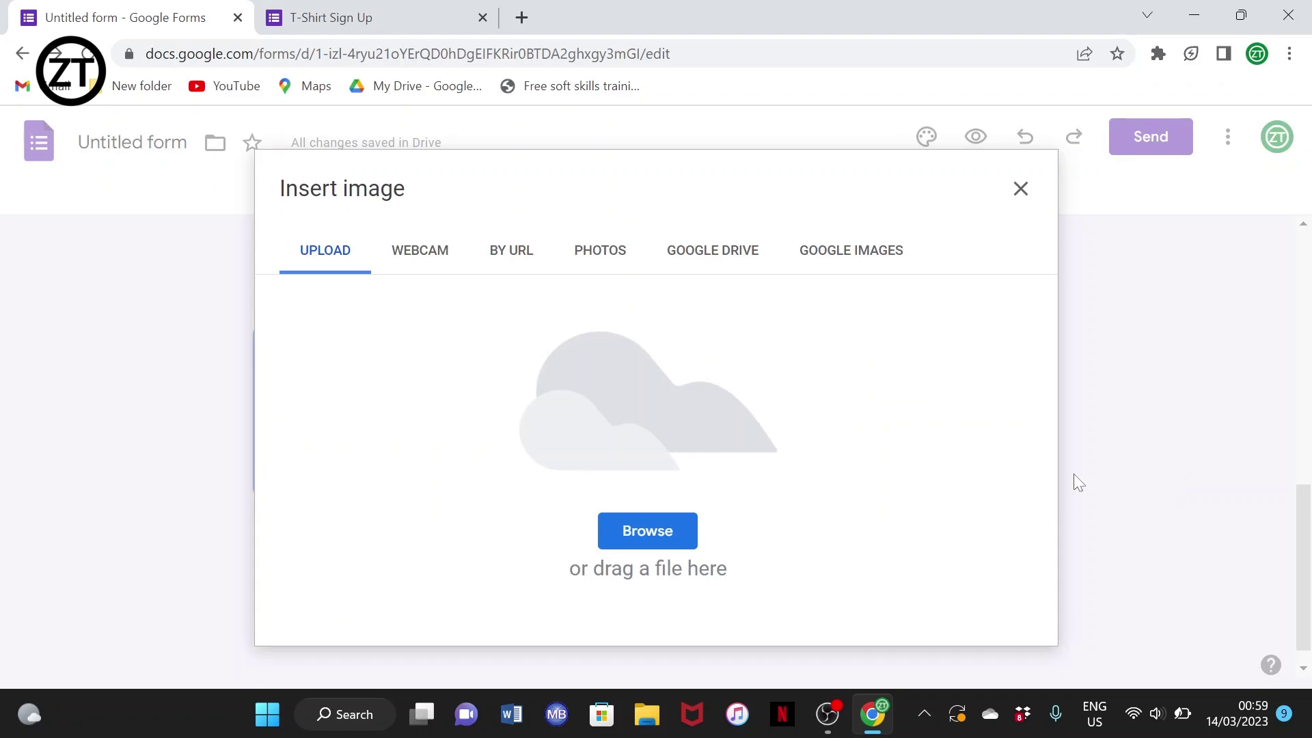
left_click(660, 520)
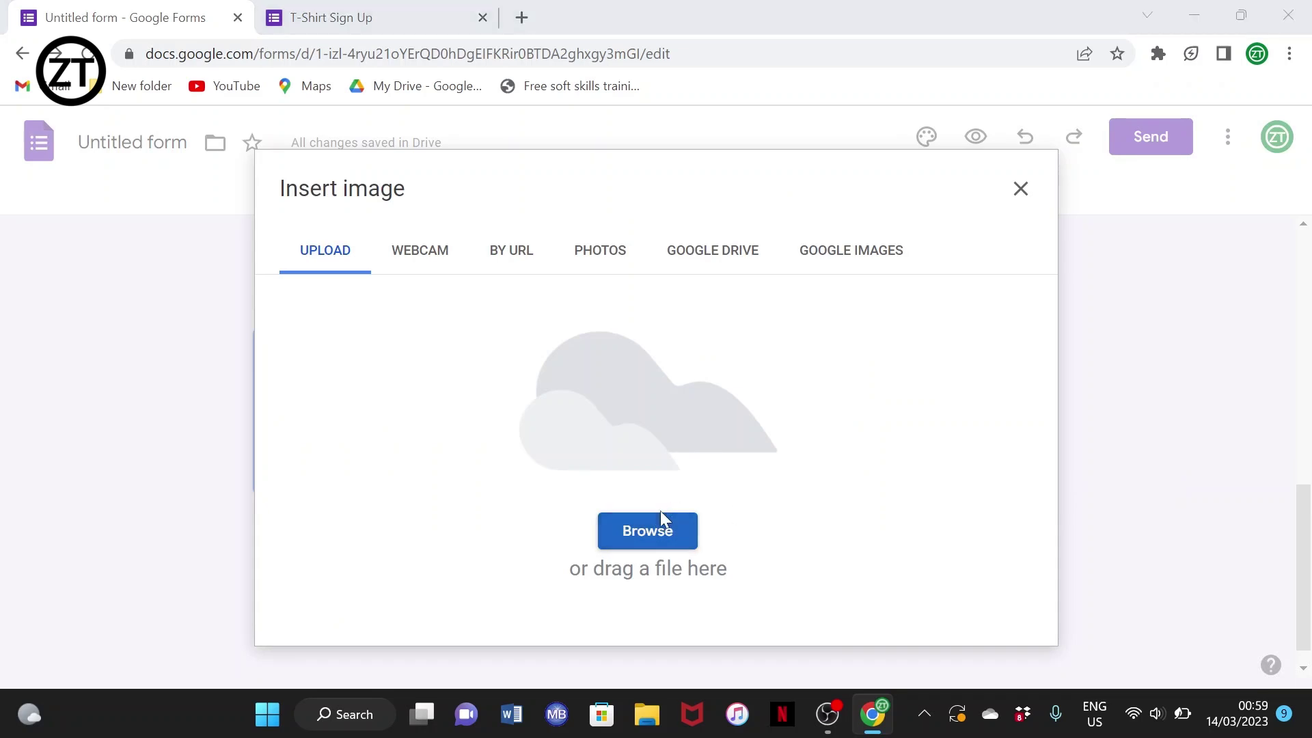
left_click(355, 198)
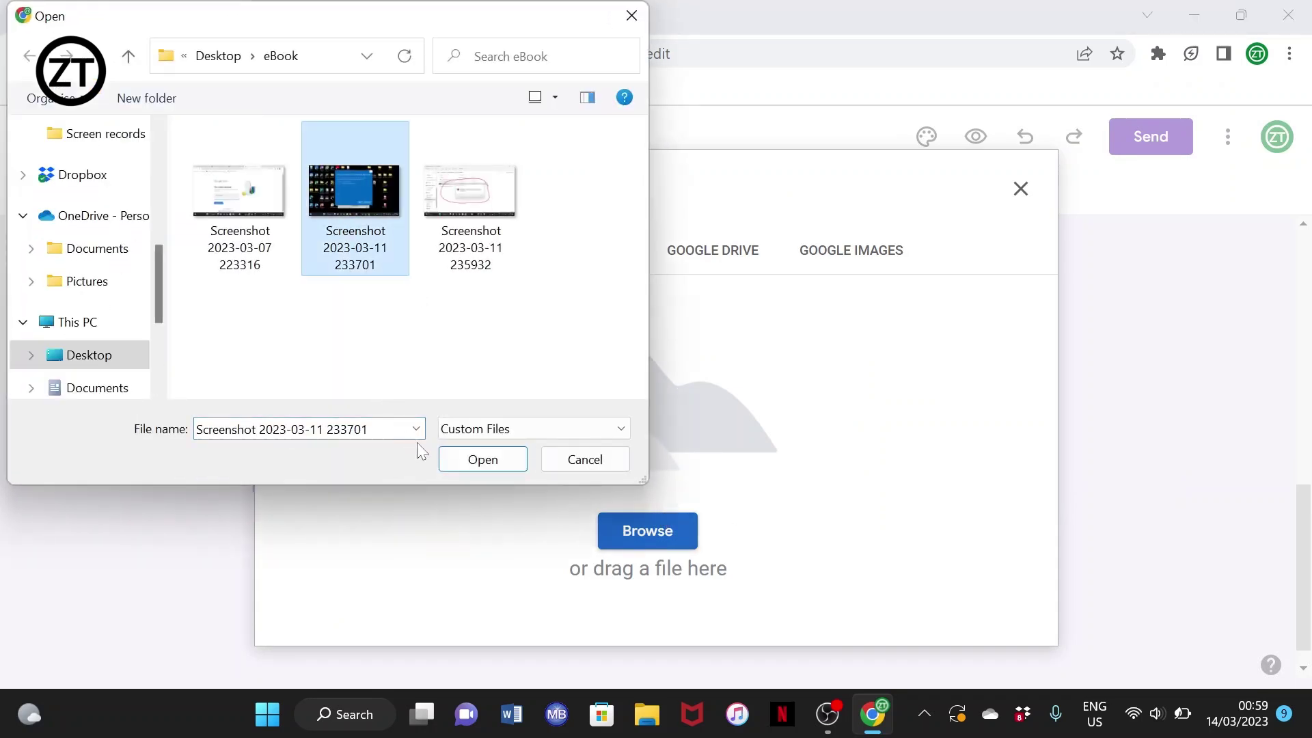
left_click(481, 458)
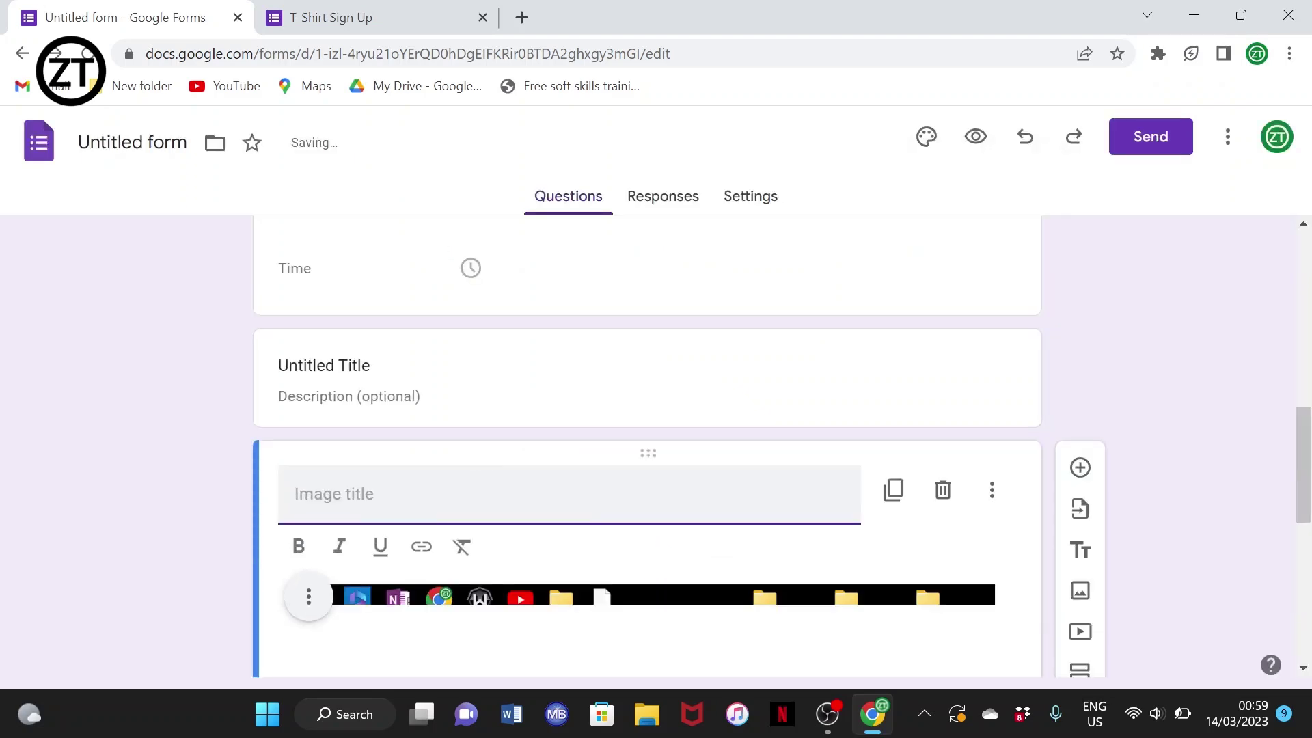
Look over the inserted image block and the form items around it.
scroll(475, 449, "down", 4)
scroll(475, 449, "up", 2)
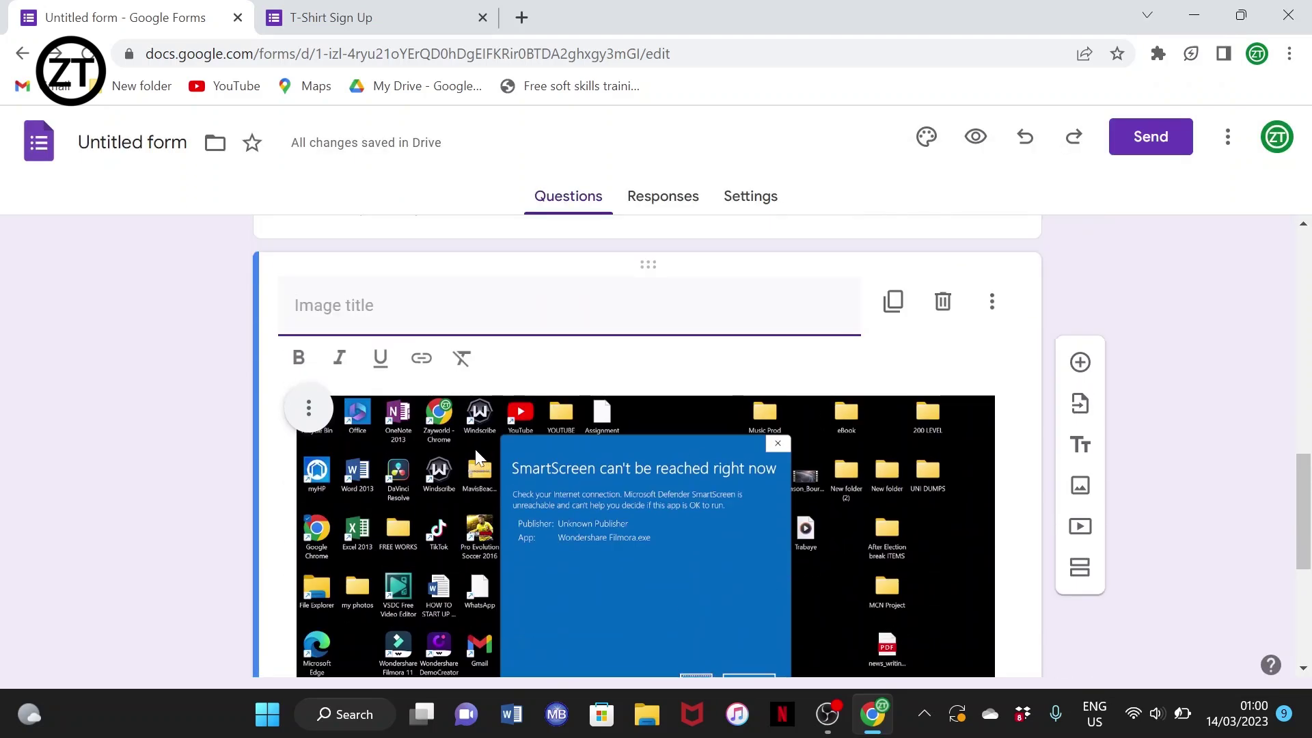
scroll(475, 449, "down", 5)
scroll(475, 449, "up", 6)
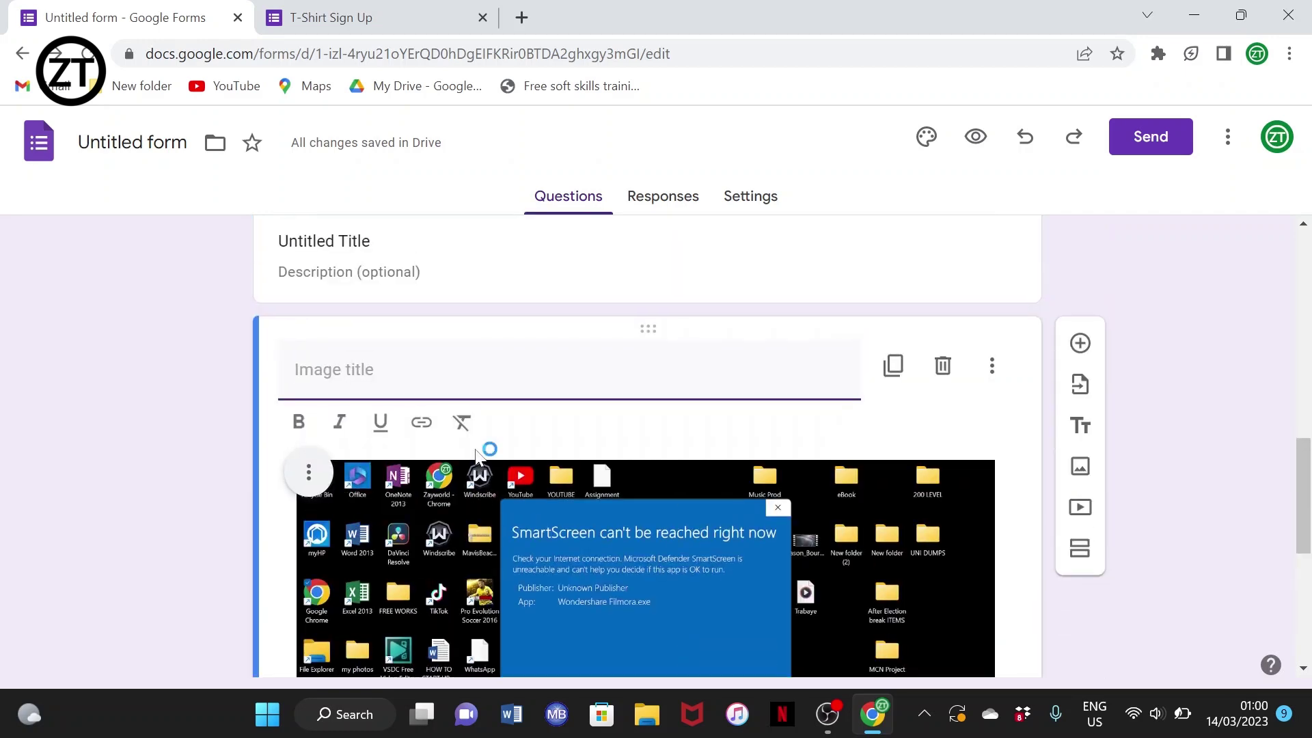
scroll(476, 457, "up", 3)
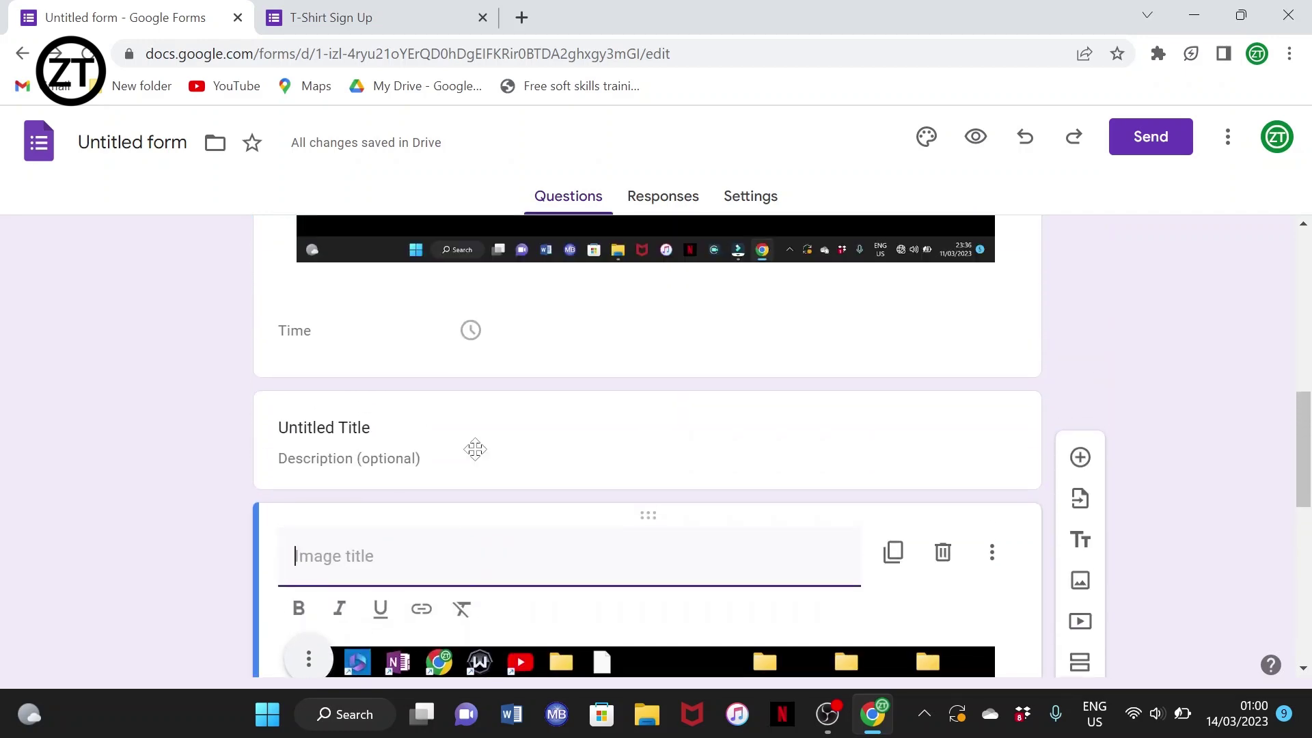
scroll(476, 456, "down", 6)
scroll(475, 451, "up", 5)
scroll(477, 457, "down", 7)
scroll(478, 457, "up", 1)
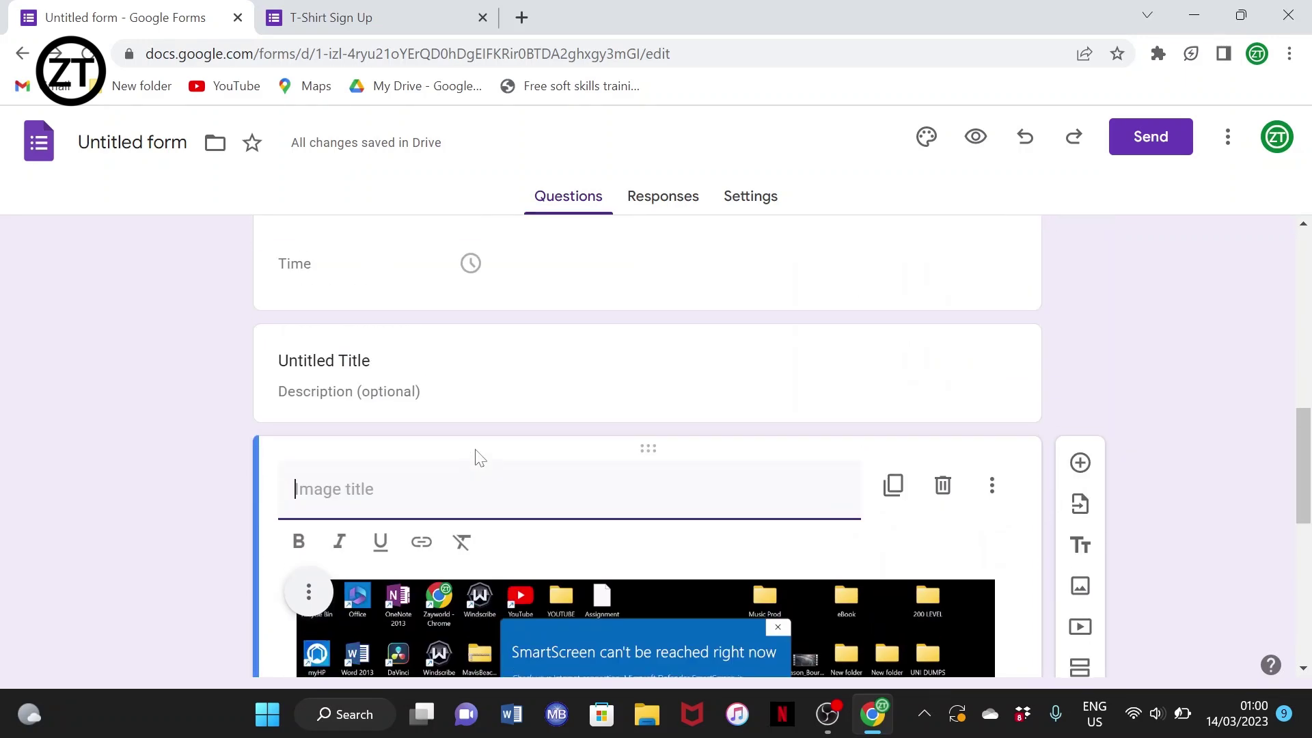
scroll(1083, 547, "down", 2)
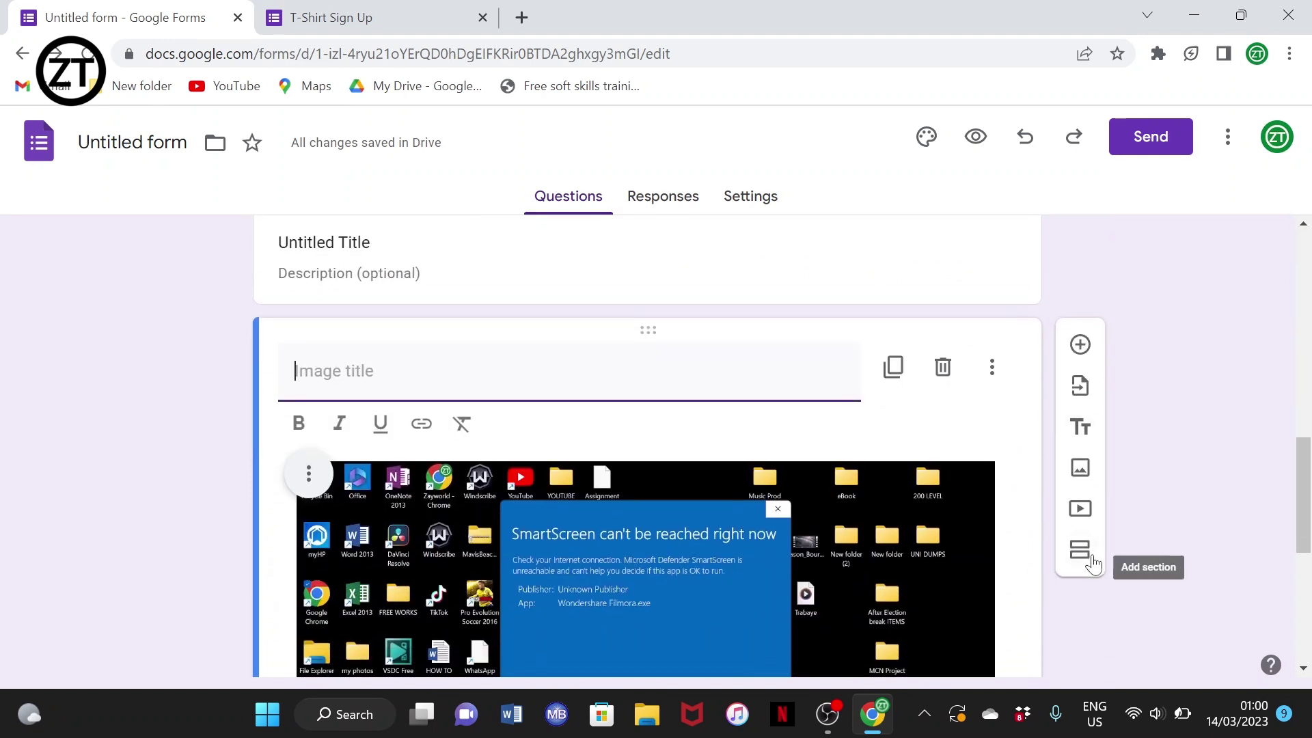
Search YouTube for "smokers" and insert the video "Top 5 Smokers for Beginners" below the image block.
left_click(1087, 514)
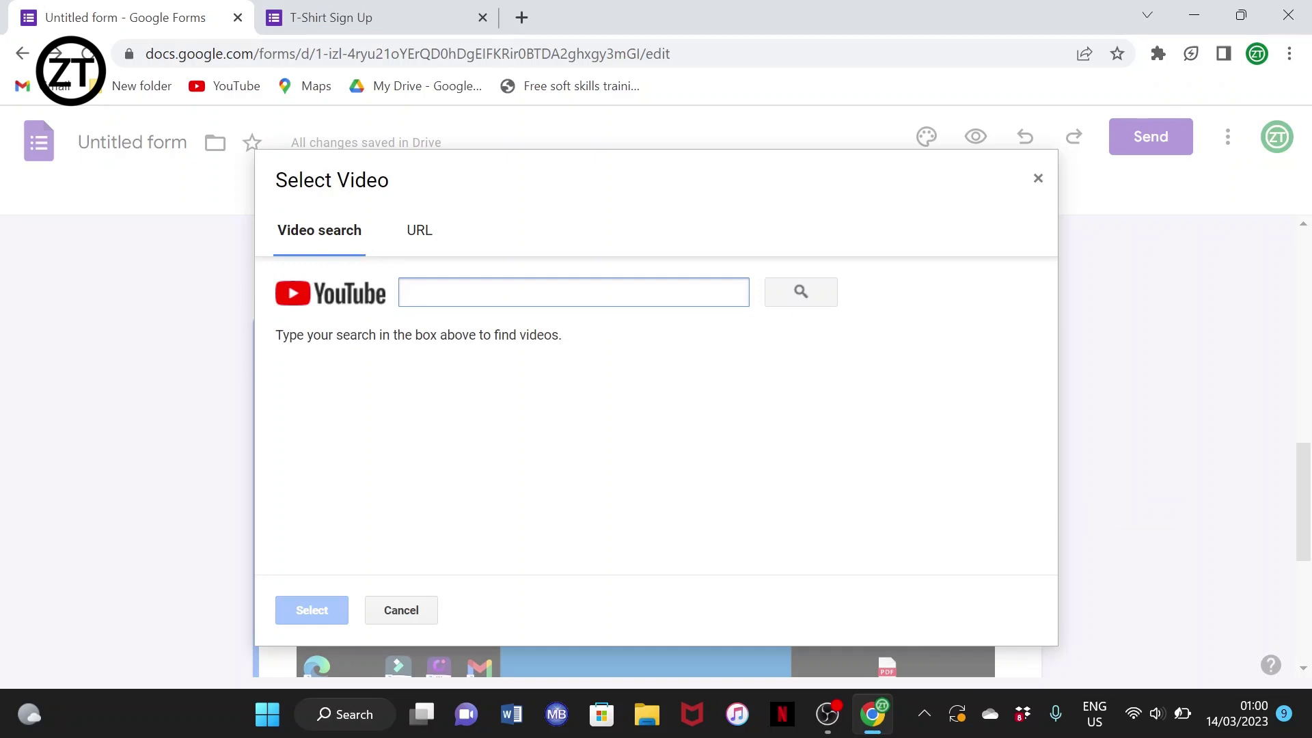
type("how")
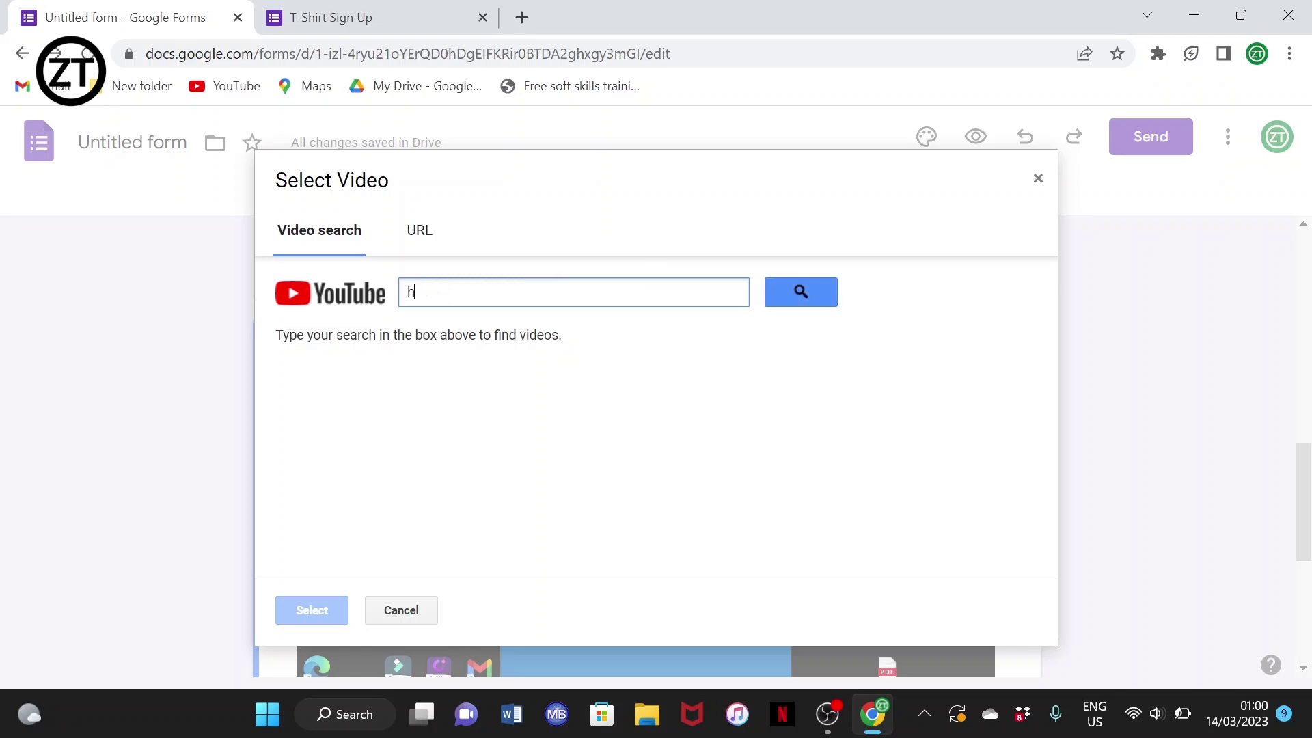
key("BackSpace")
type("smokers")
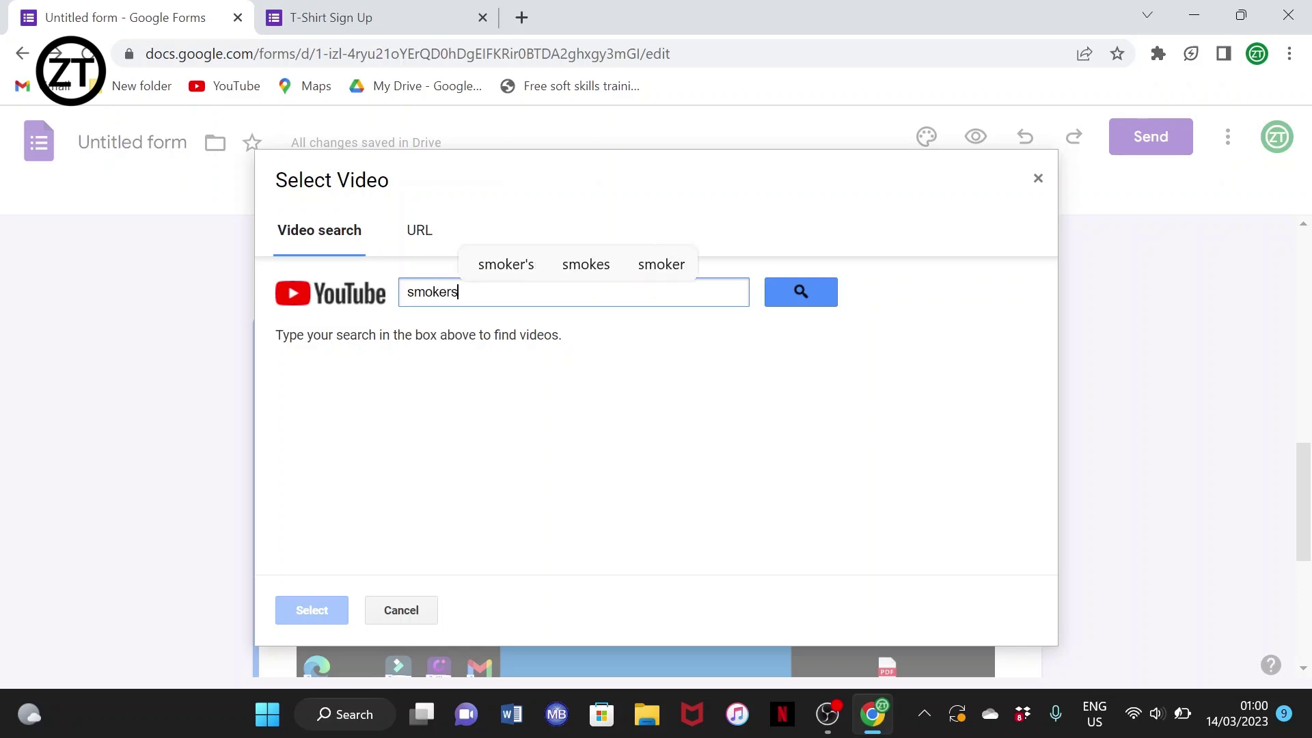
left_click(799, 292)
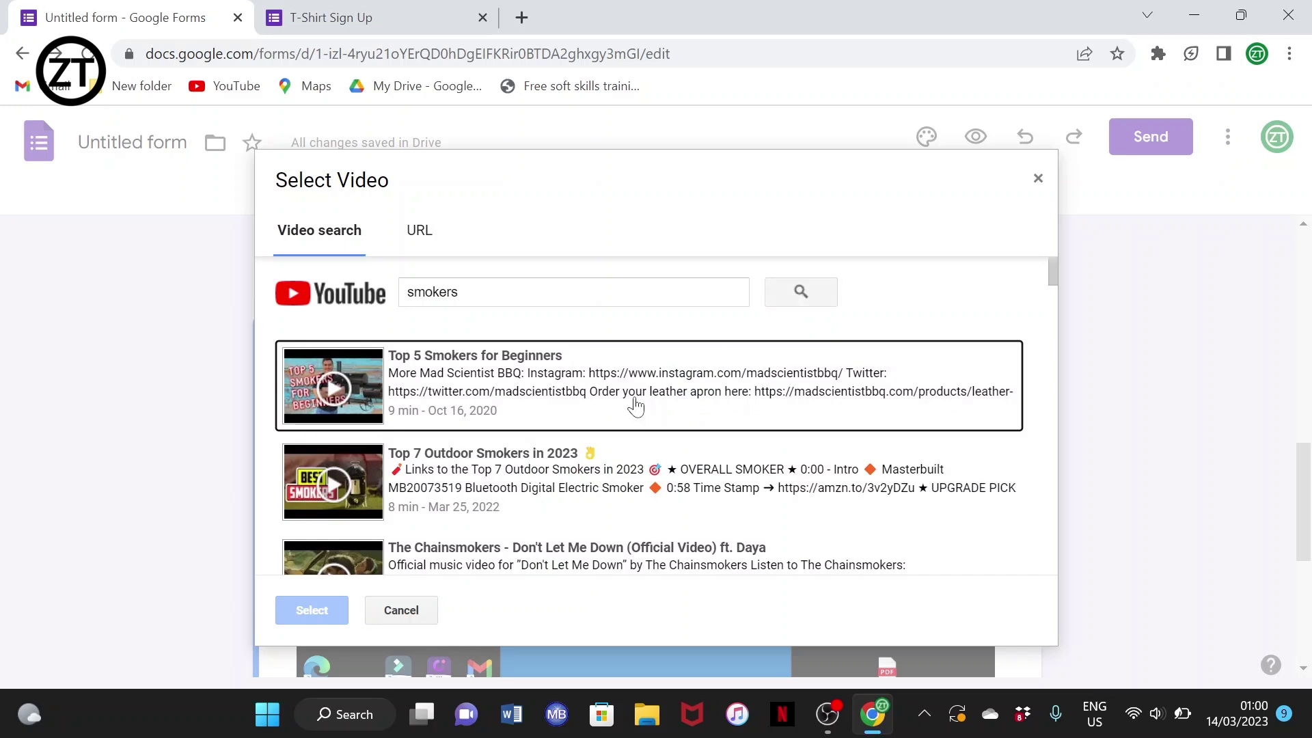
left_click(629, 408)
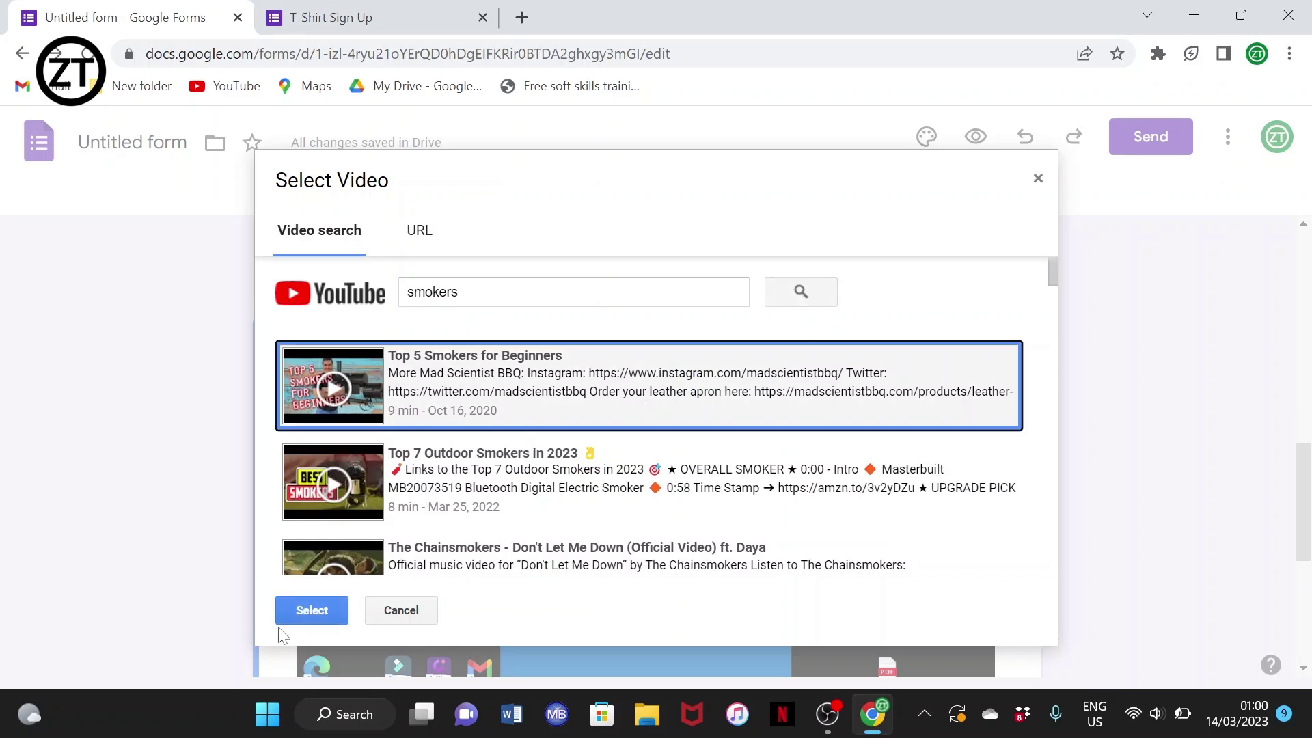
left_click(311, 610)
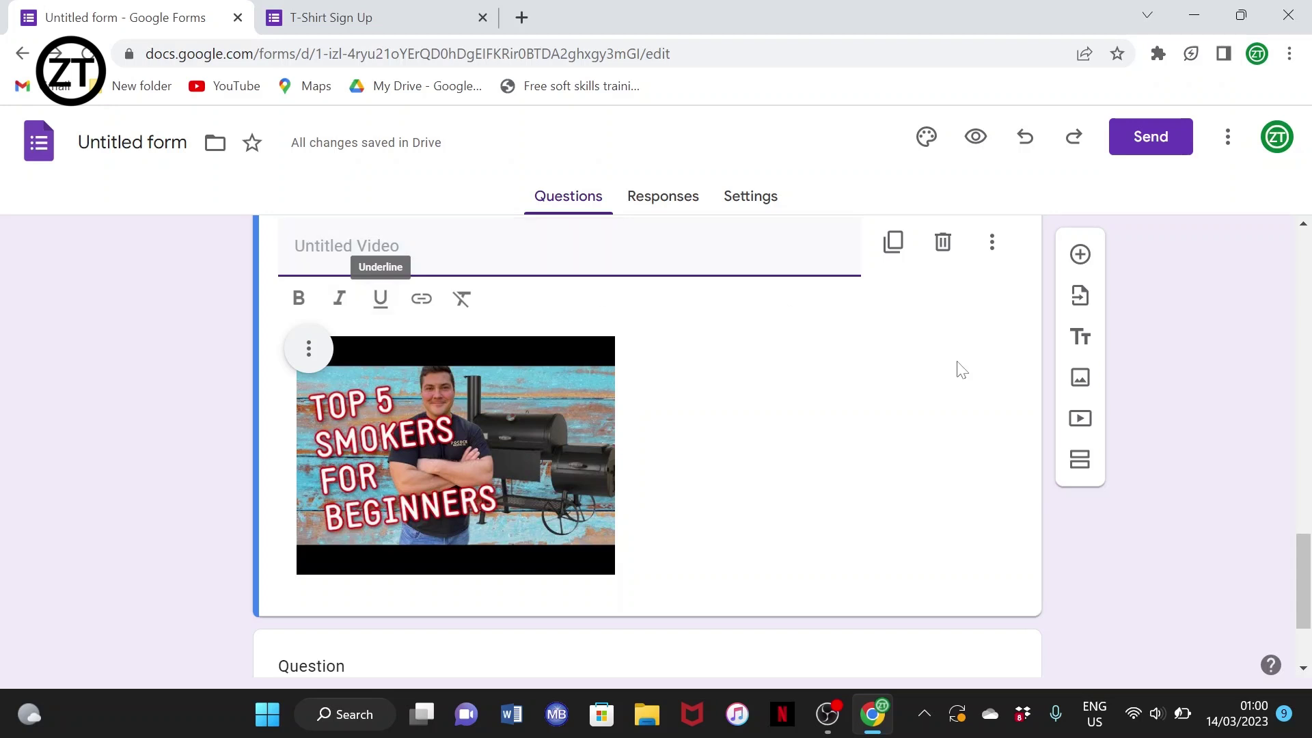
Add a new section after the video block and review how the form is divided into sections.
left_click(1083, 466)
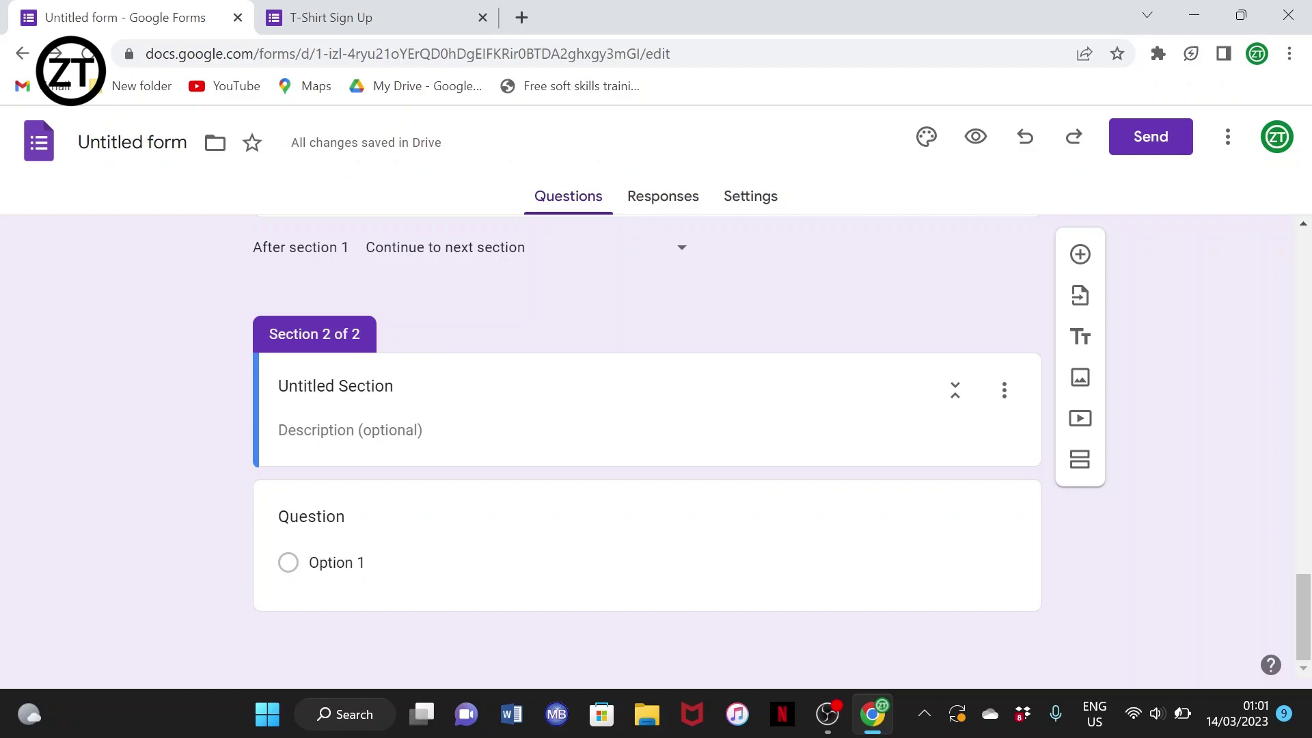
scroll(478, 381, "up", 15)
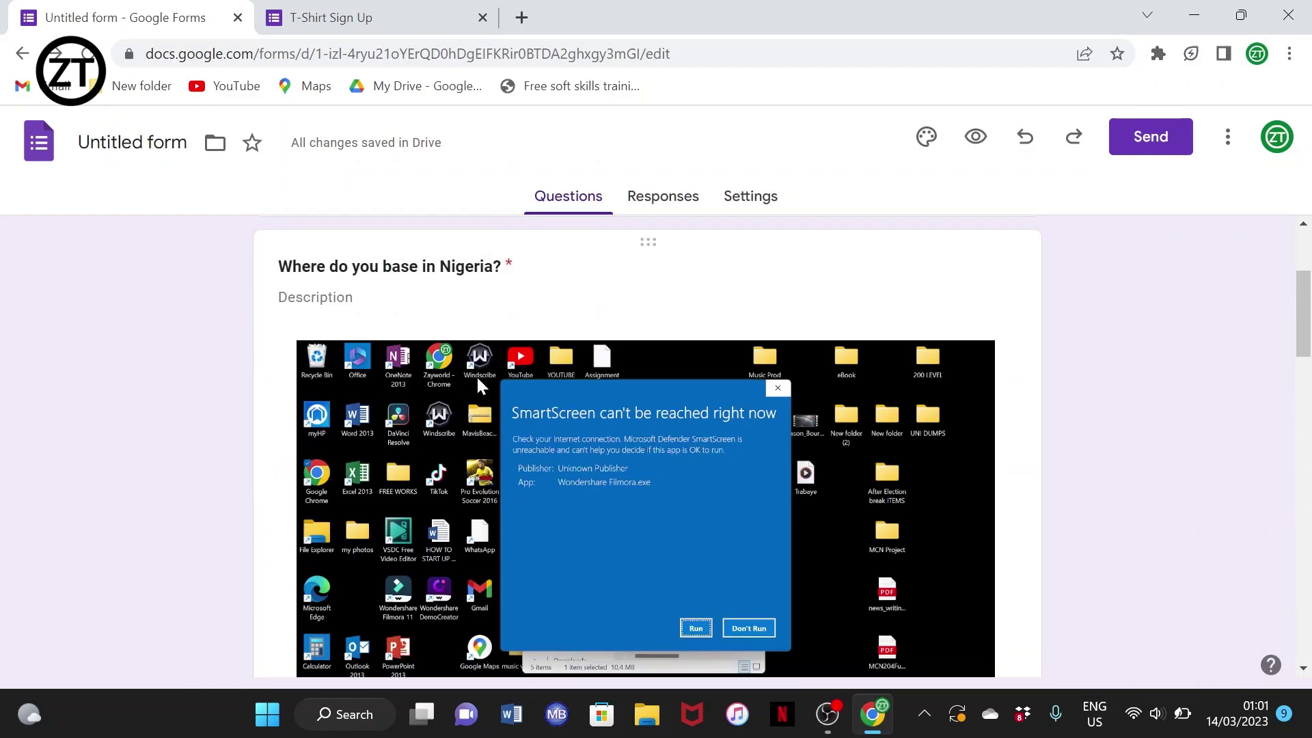
scroll(478, 385, "up", 3)
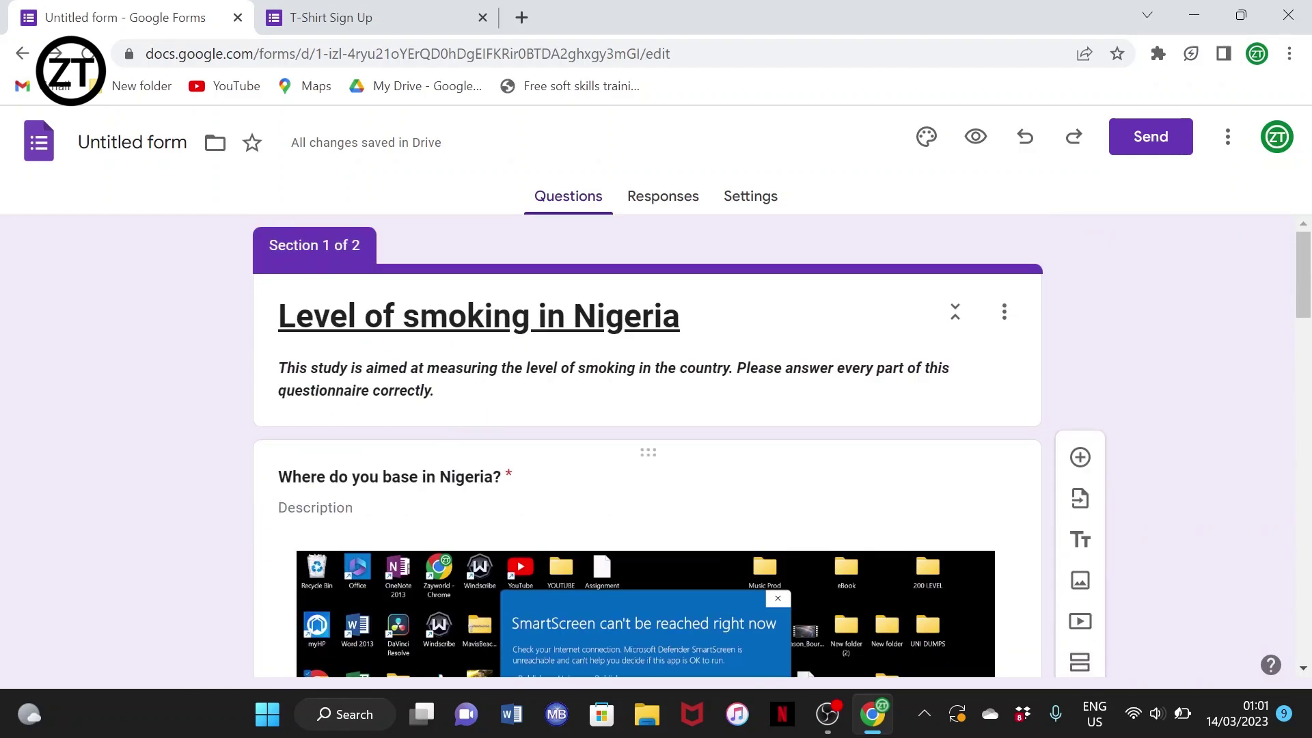
scroll(752, 506, "down", 15)
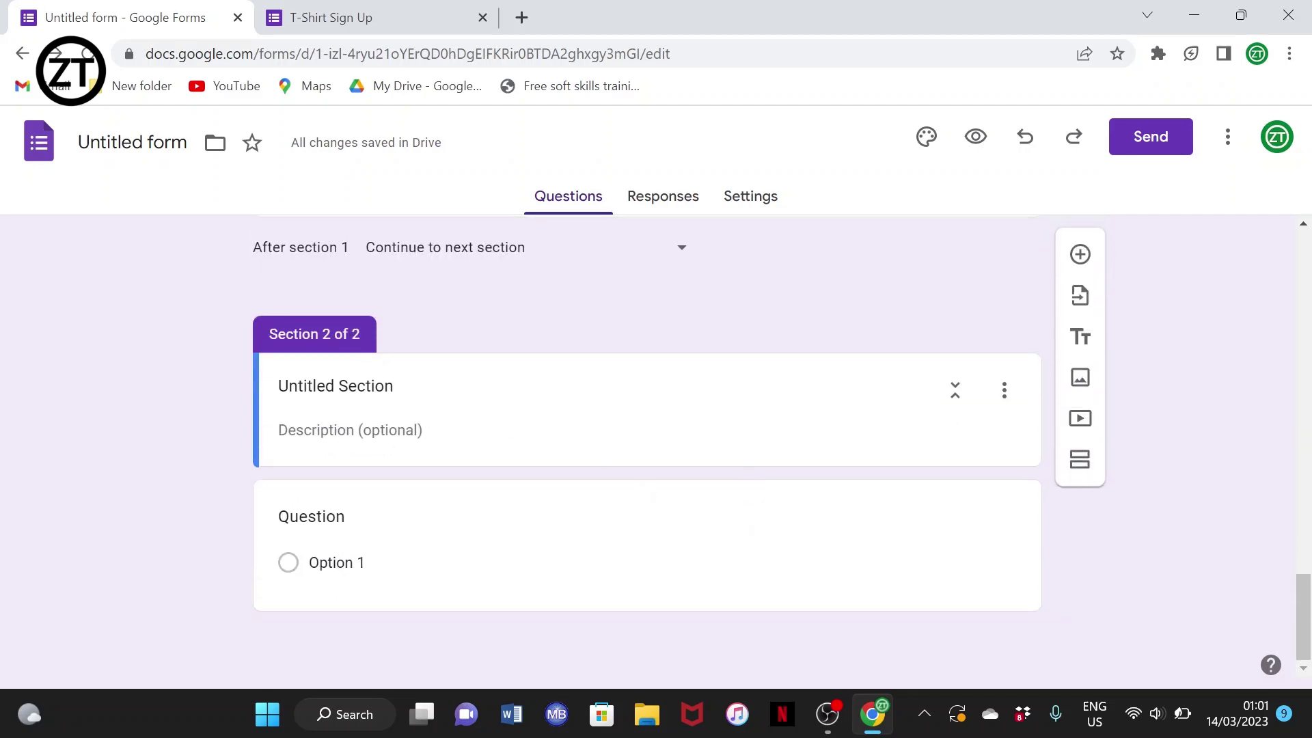
left_click(390, 386)
Move the untitled image block up to directly below the form's title and description.
scroll(665, 548, "up", 10)
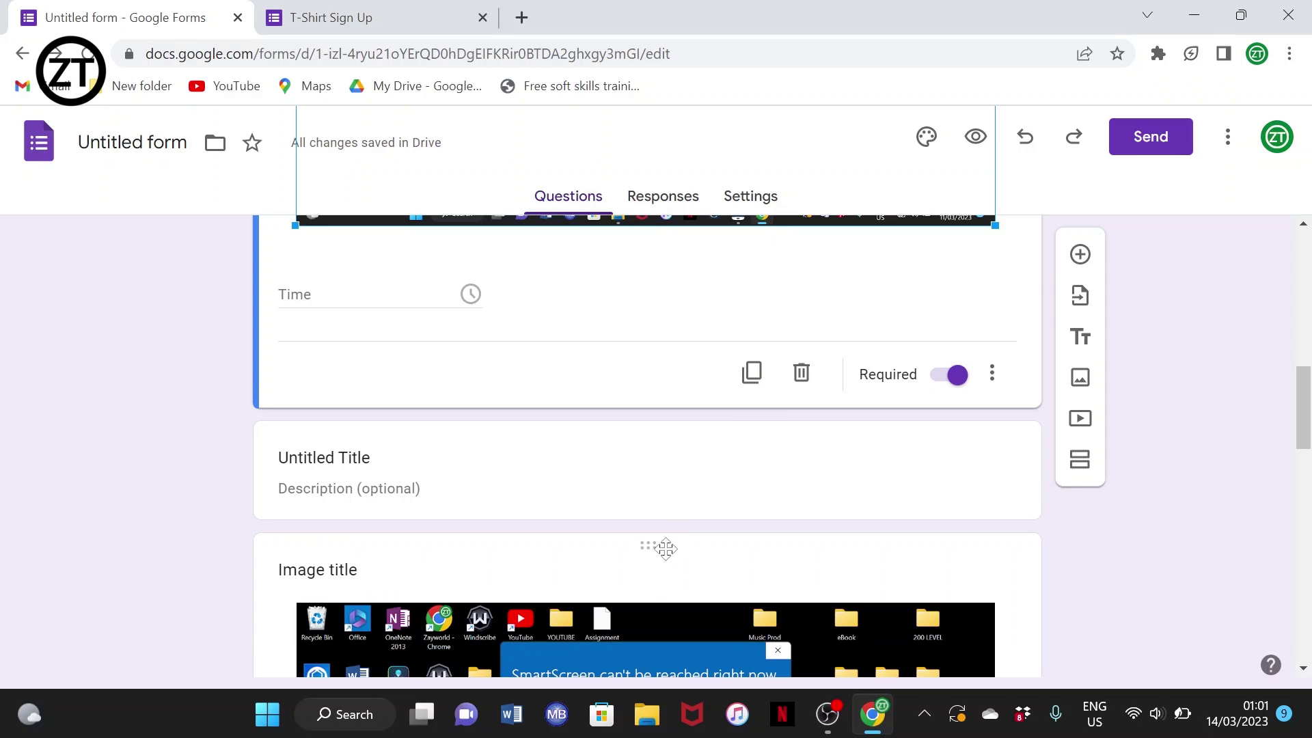
left_click_drag(647, 535, 623, 291)
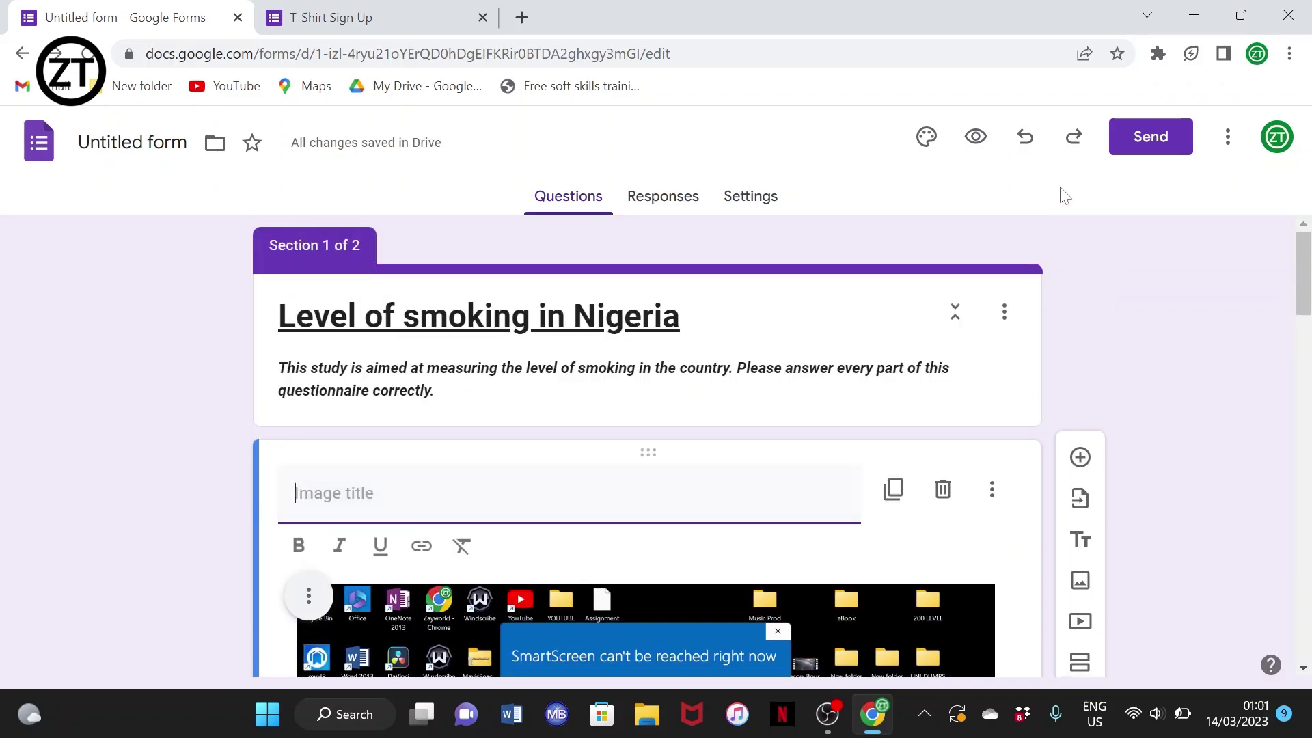
Browse the theme's ready-made header images in the Work and School, Food and dining, and Birthday categories.
left_click(927, 136)
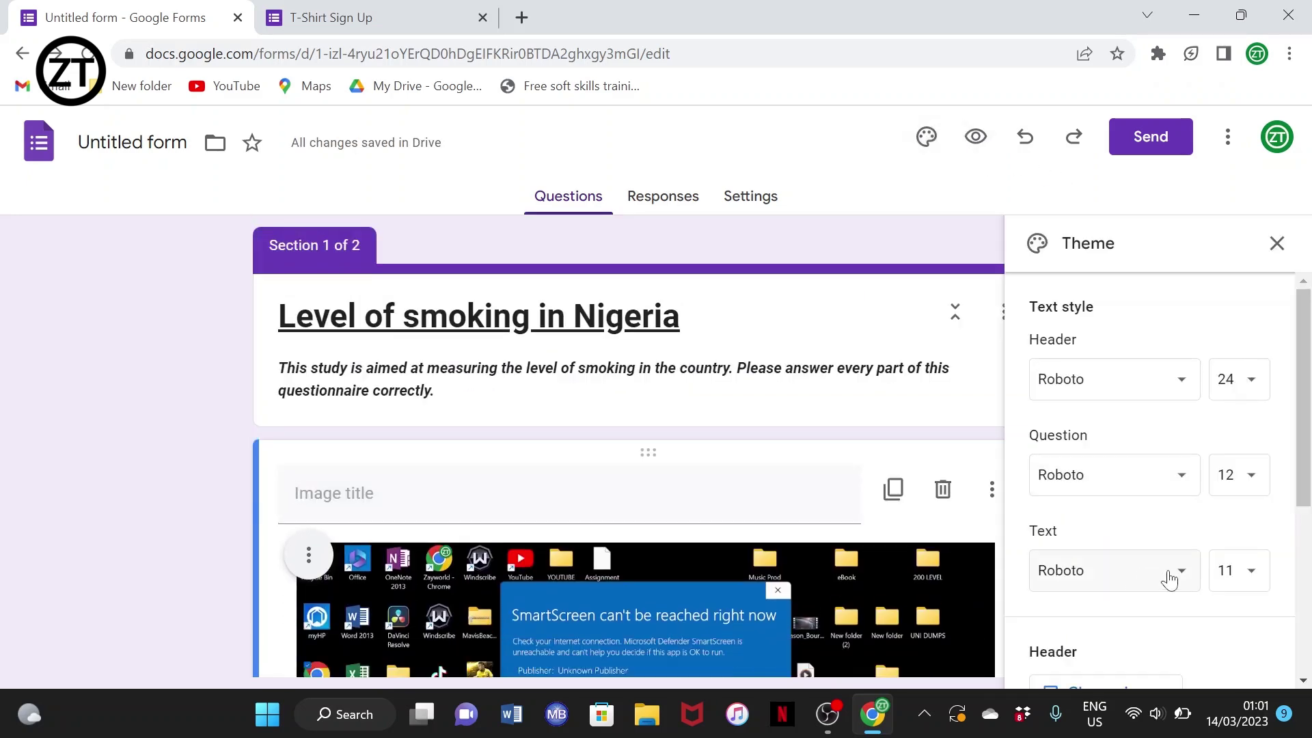
scroll(1101, 577, "down", 5)
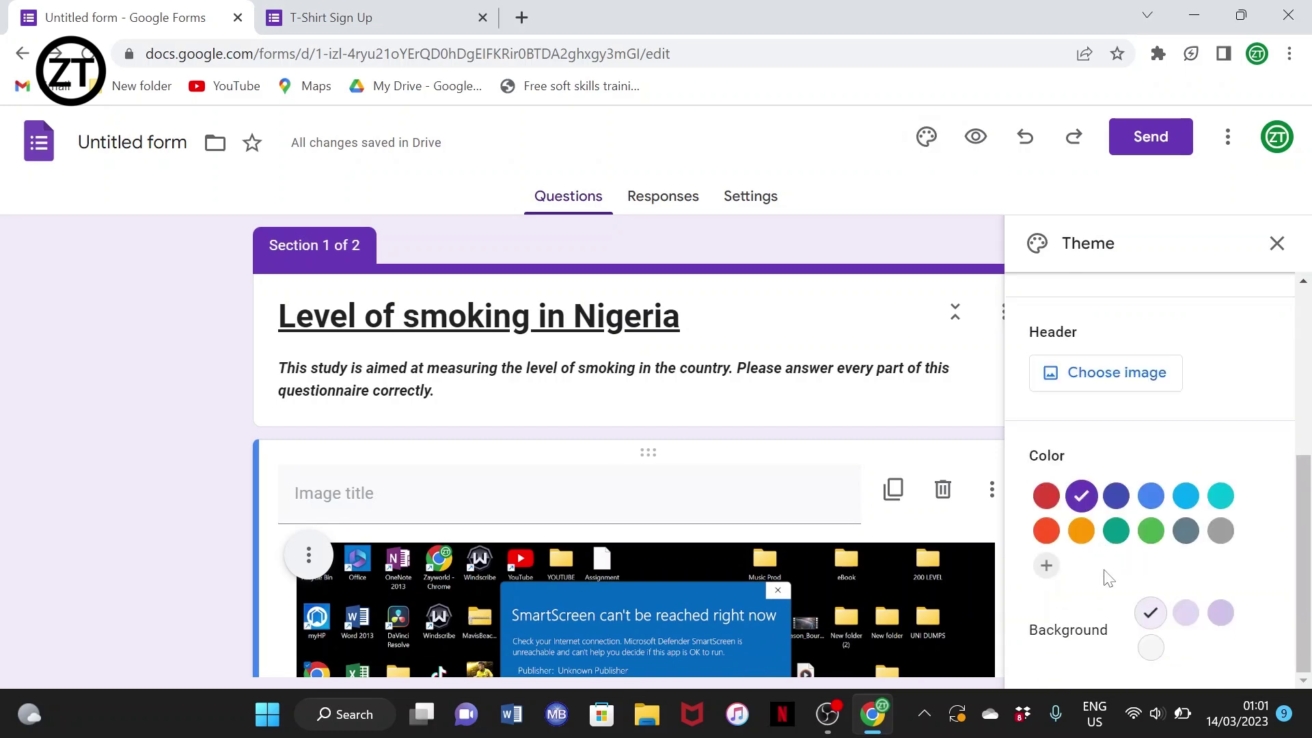
left_click(1114, 384)
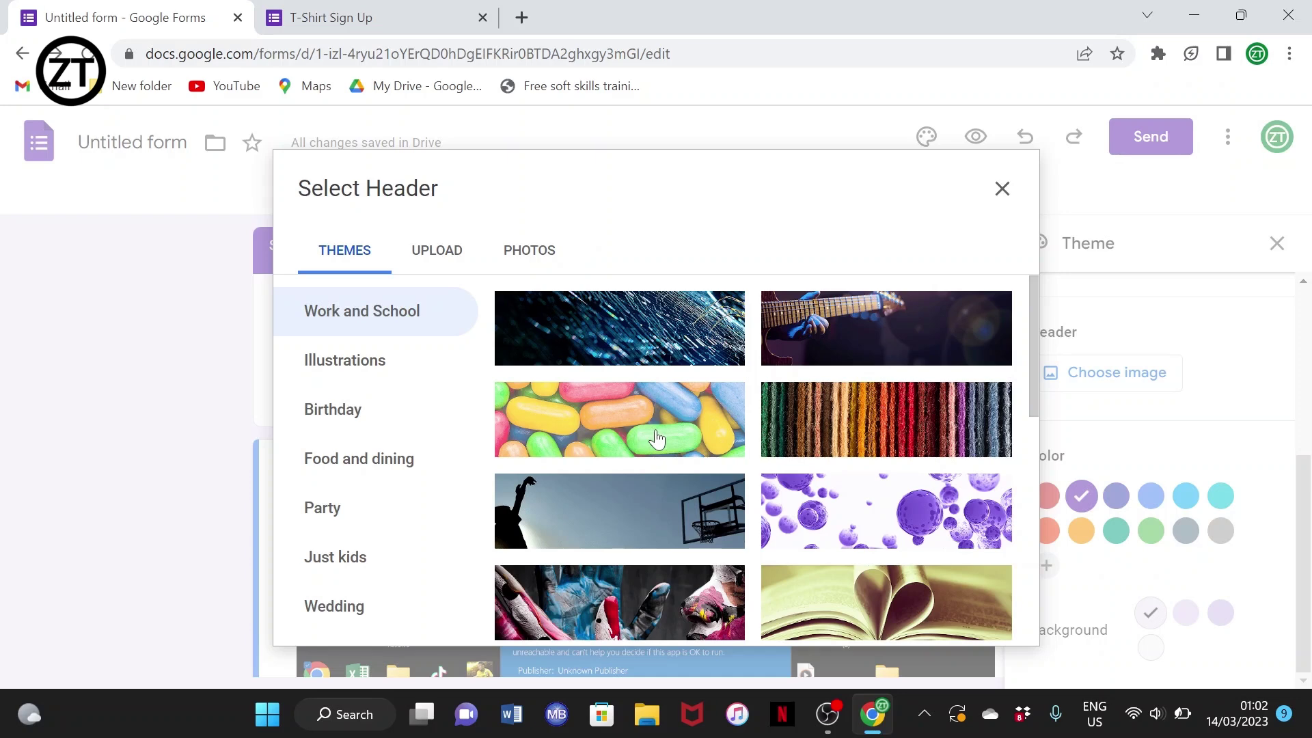
scroll(657, 440, "down", 2)
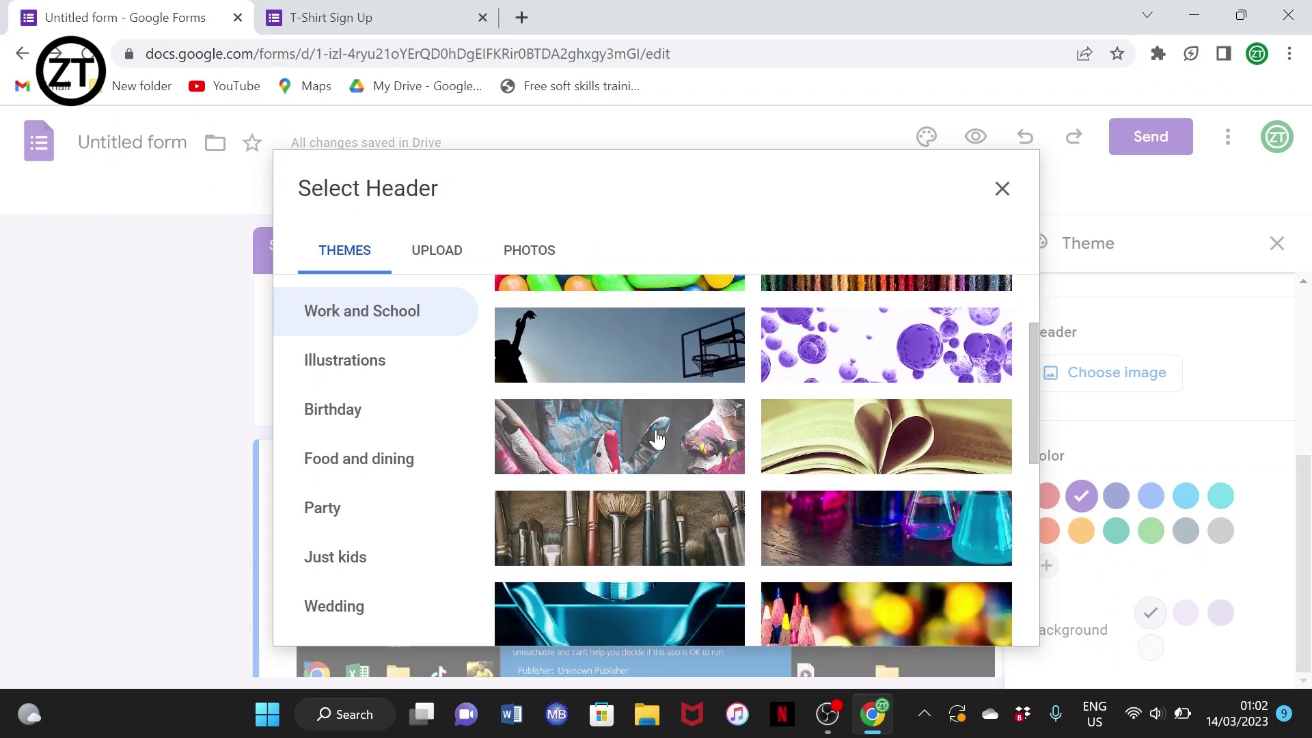
scroll(657, 439, "down", 5)
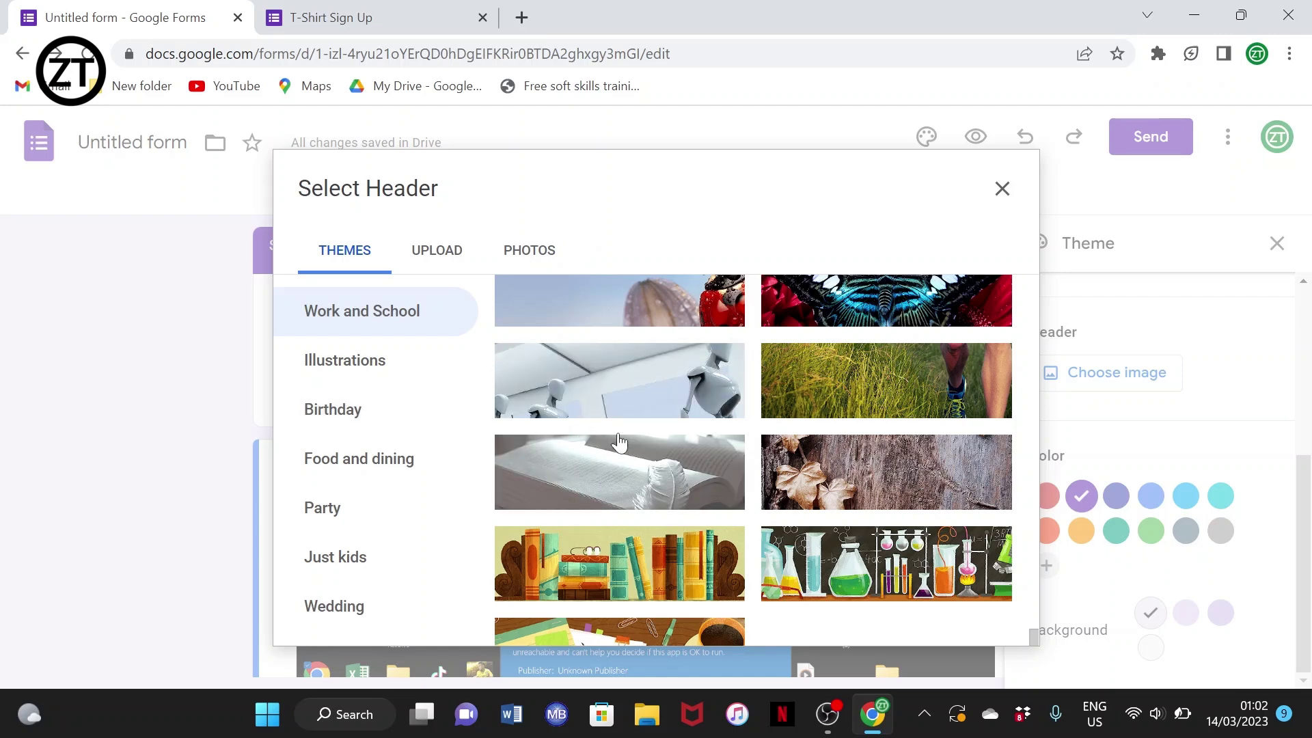
scroll(618, 443, "up", 1)
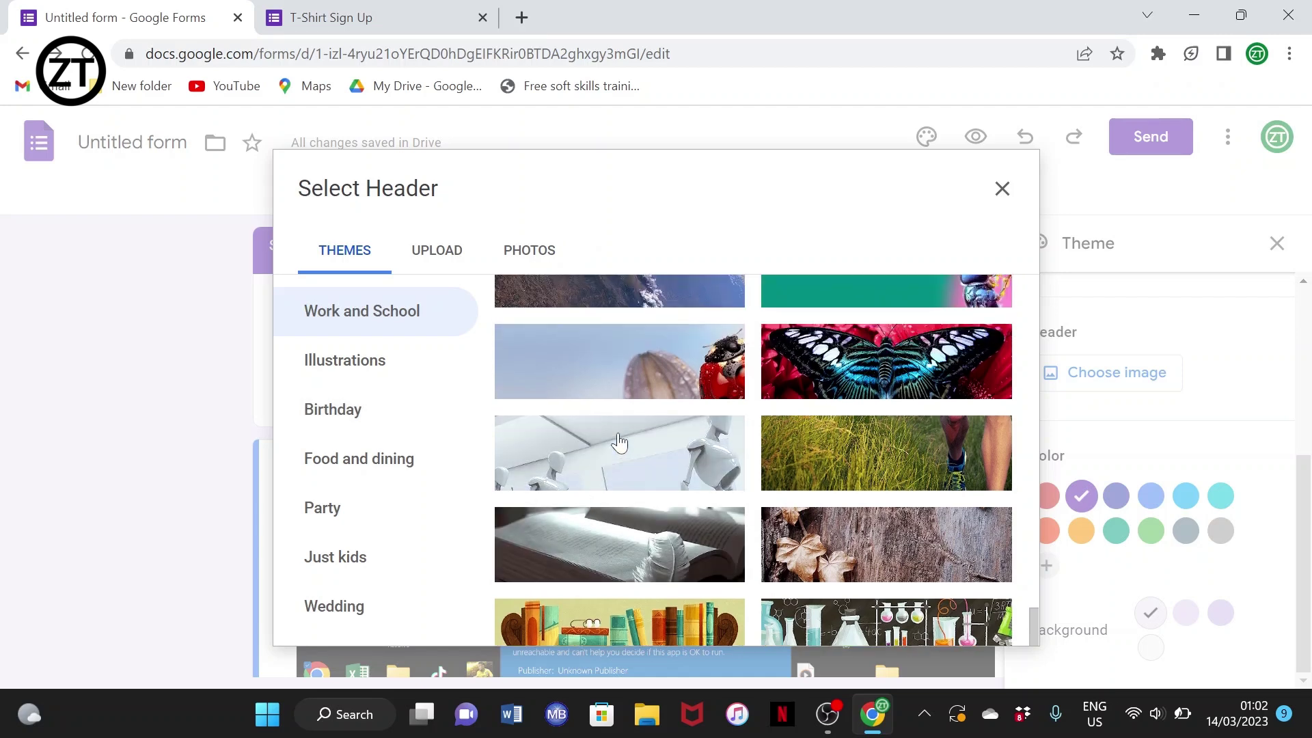
right_click(399, 465)
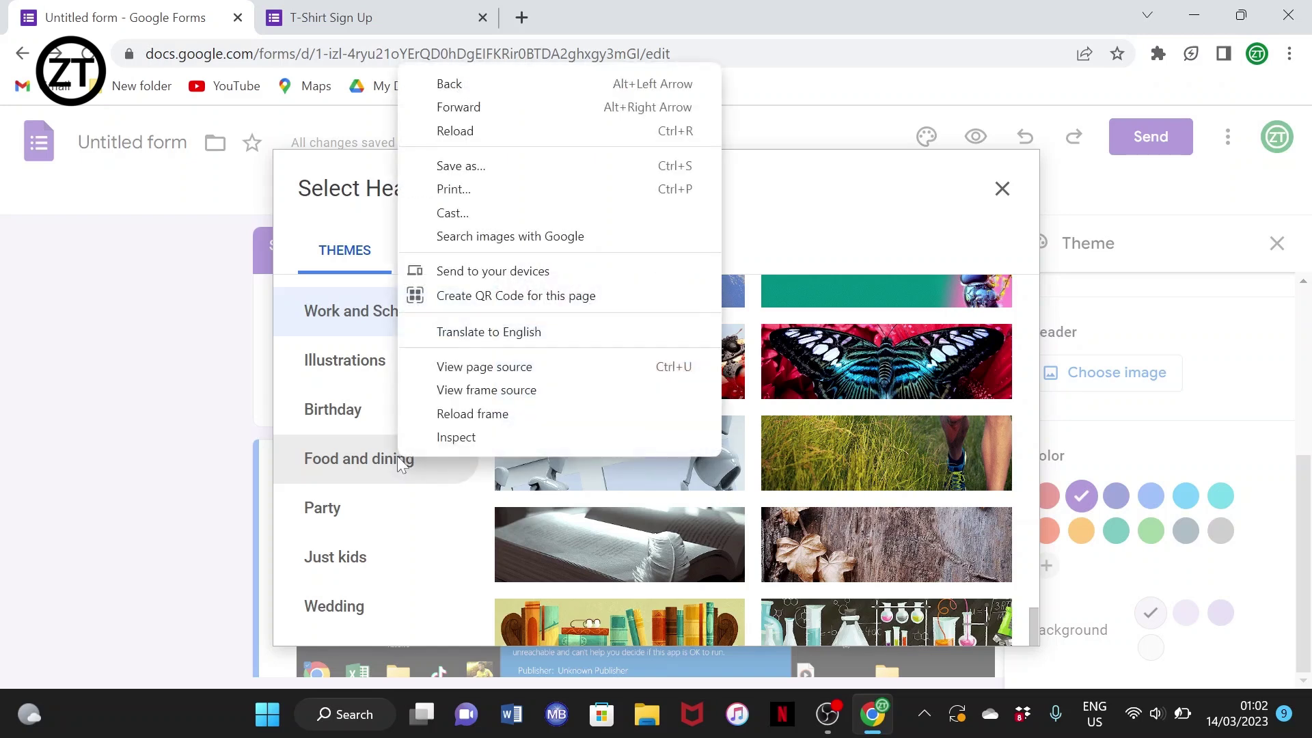
left_click(358, 460)
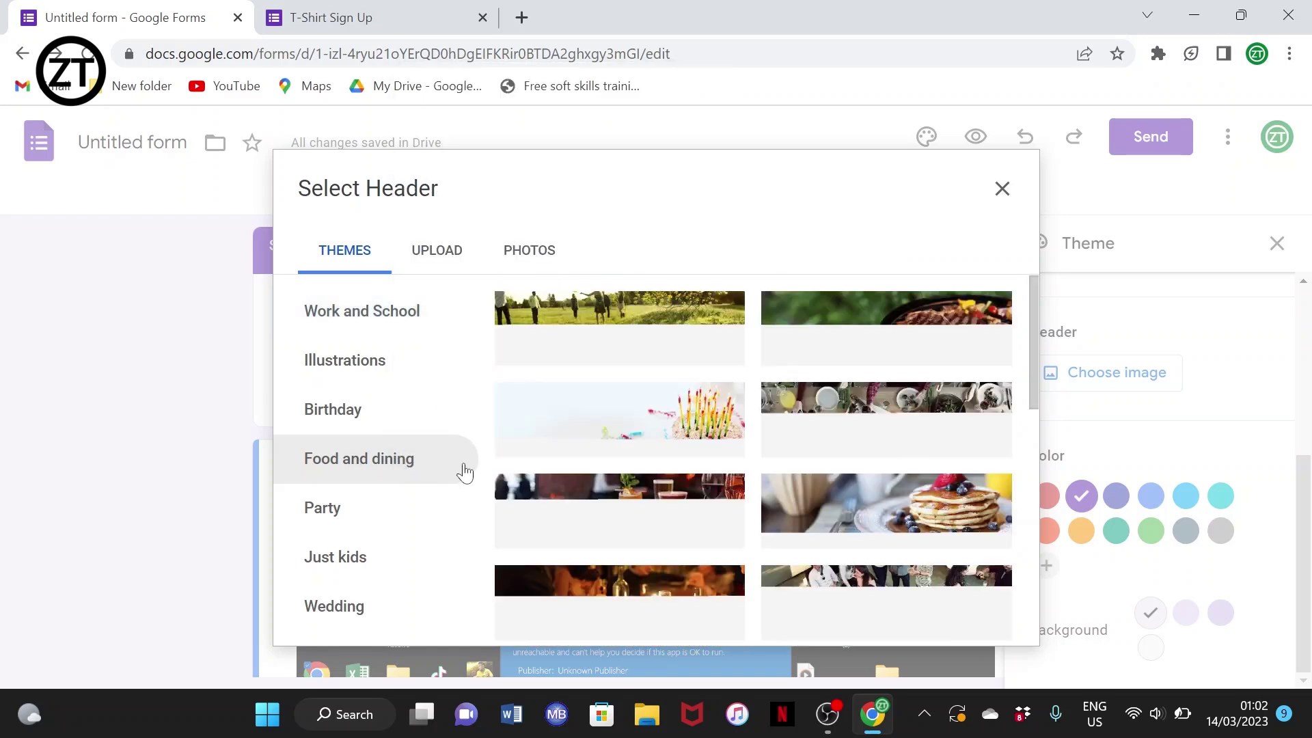
left_click(390, 408)
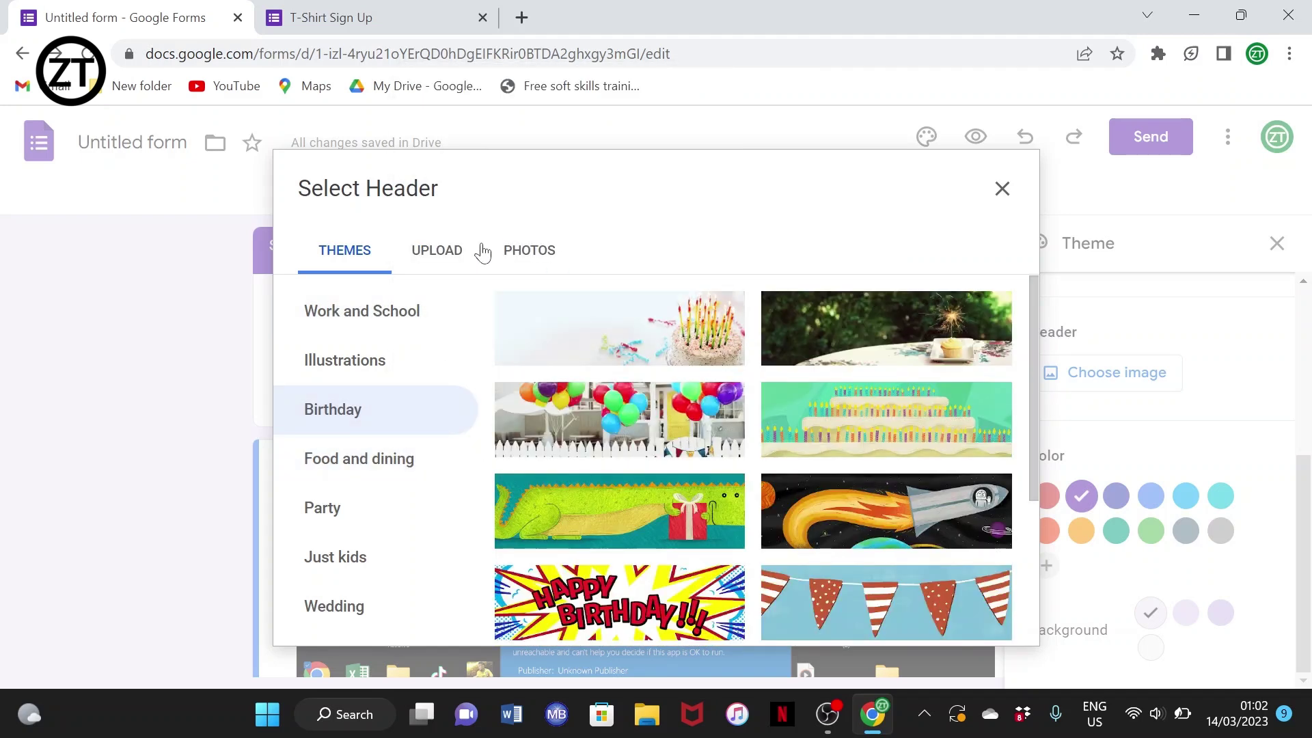
left_click(442, 255)
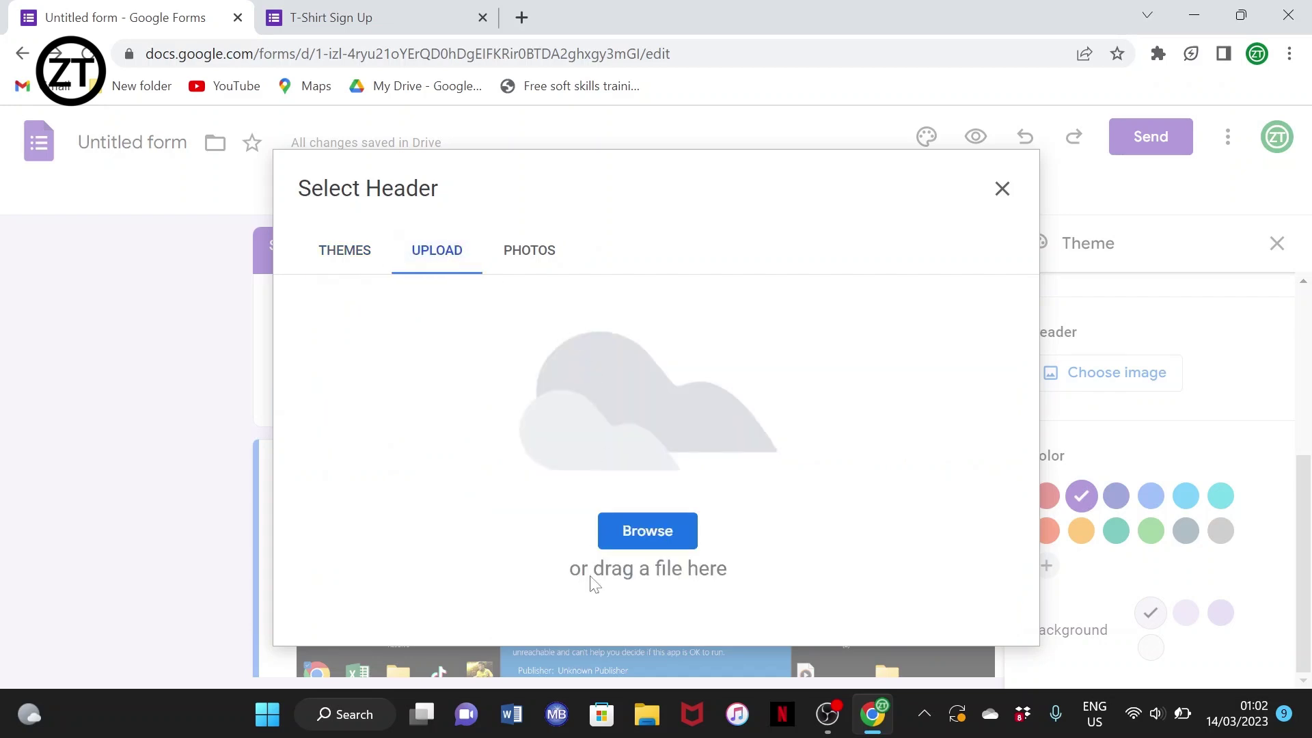
left_click(646, 546)
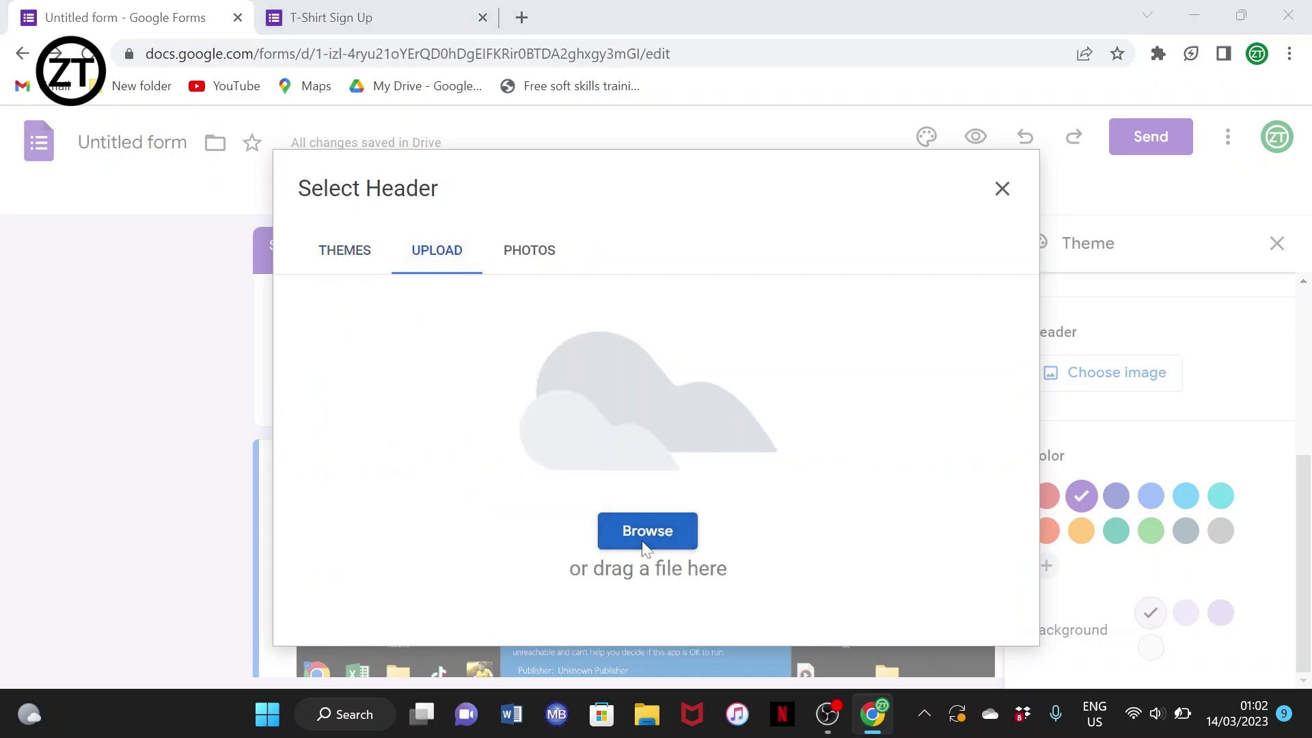
left_click(369, 234)
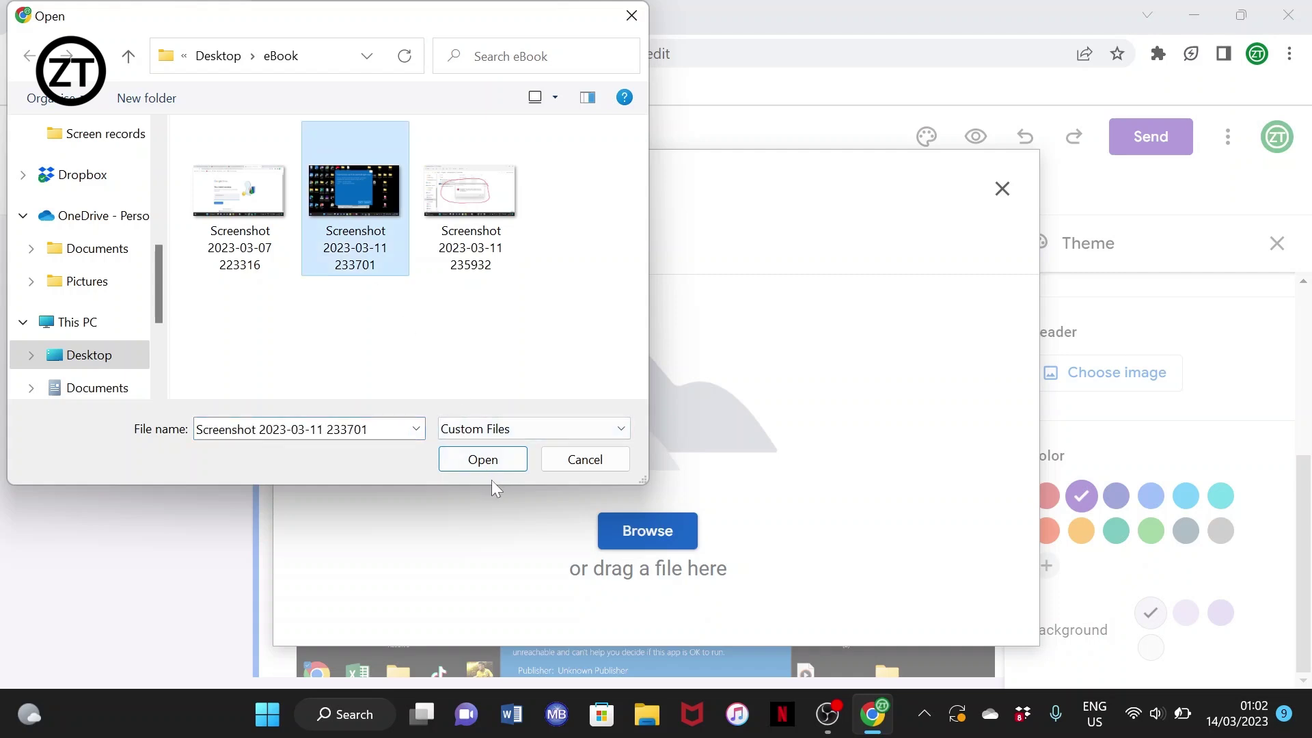
left_click(482, 460)
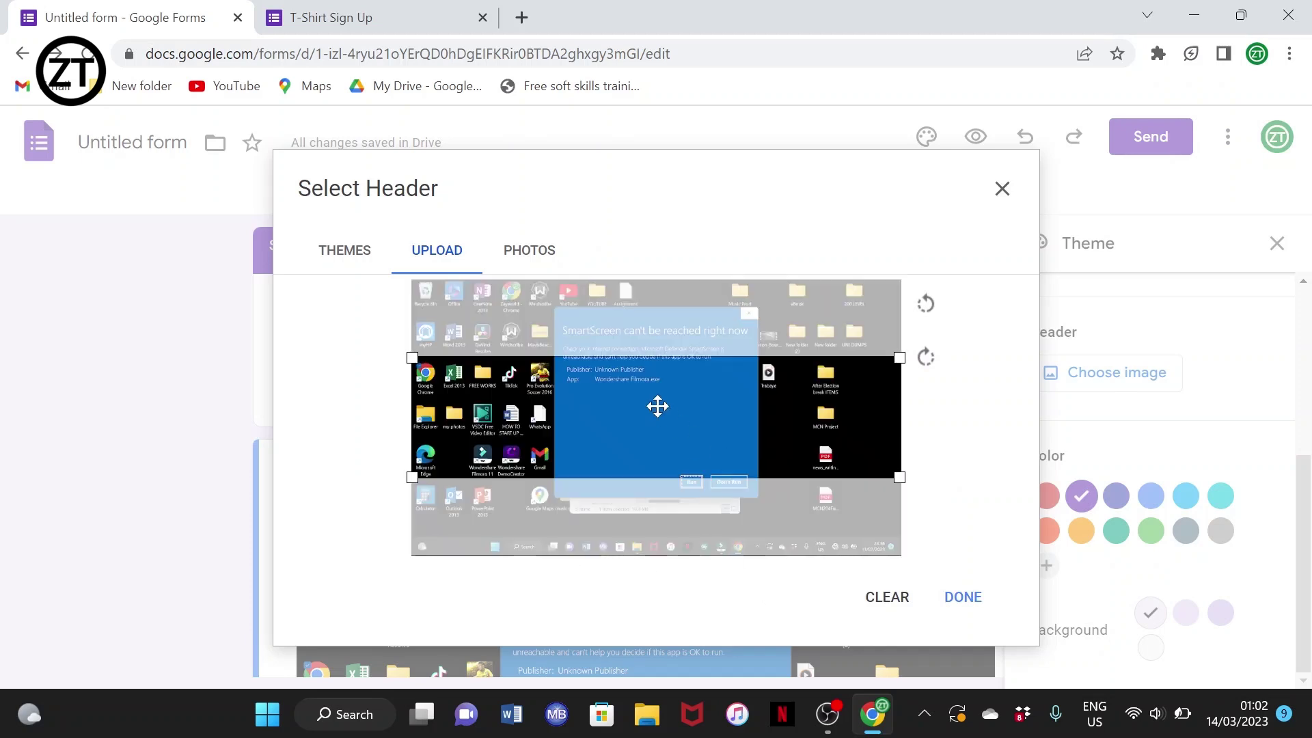
left_click_drag(657, 406, 661, 379)
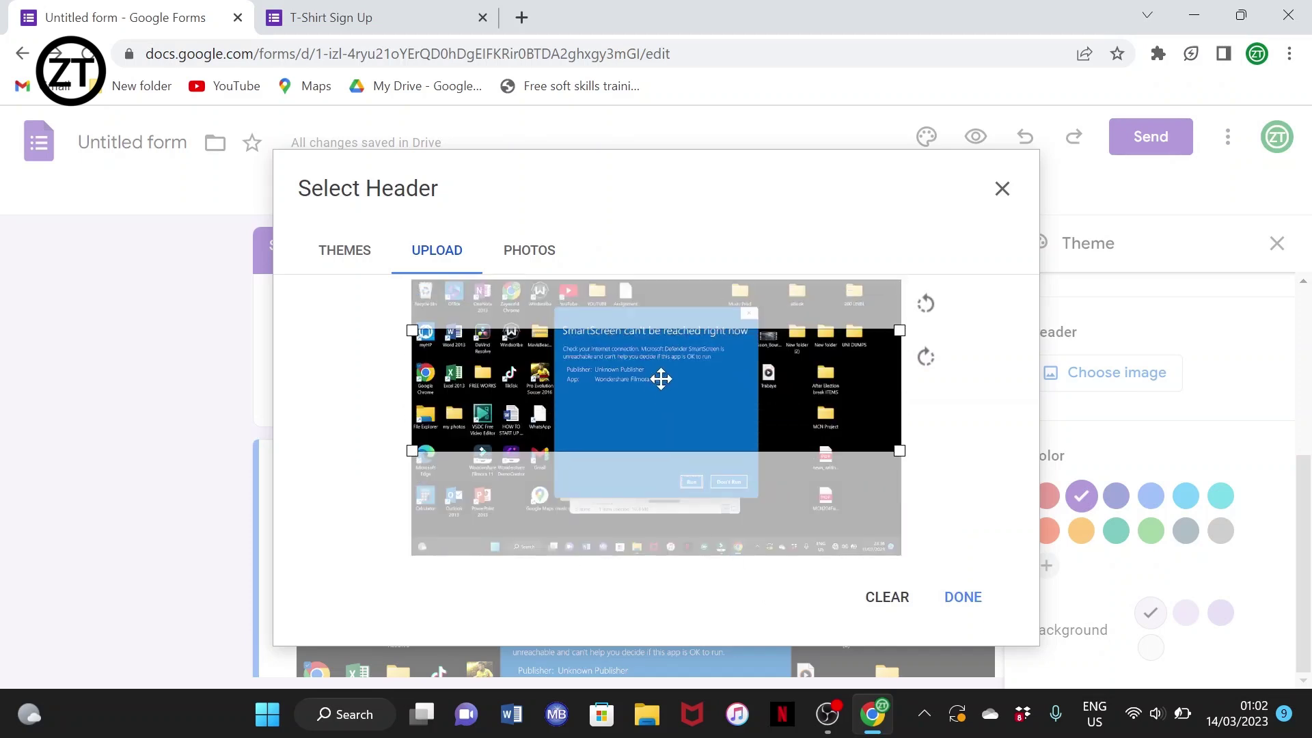
left_click(963, 598)
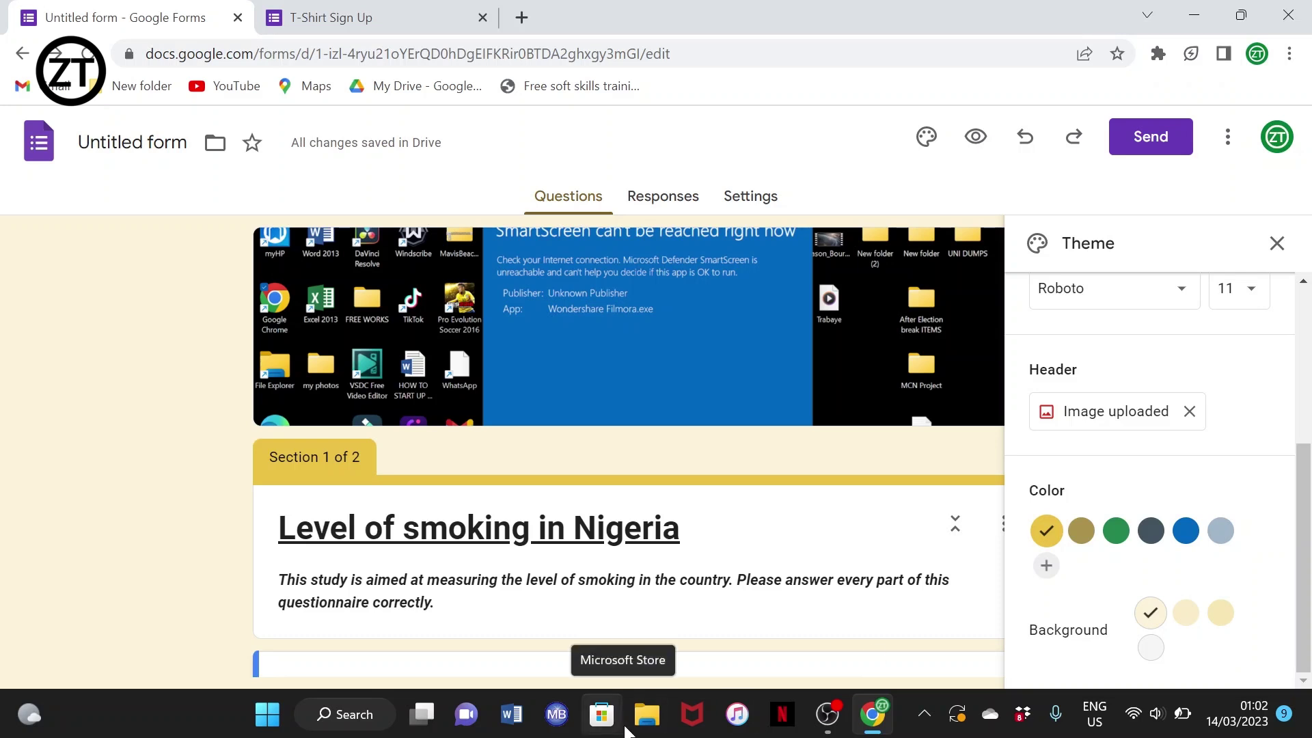
left_click(1276, 244)
Check the additional display options of the image block below the title and look over the following form items.
scroll(819, 361, "down", 6)
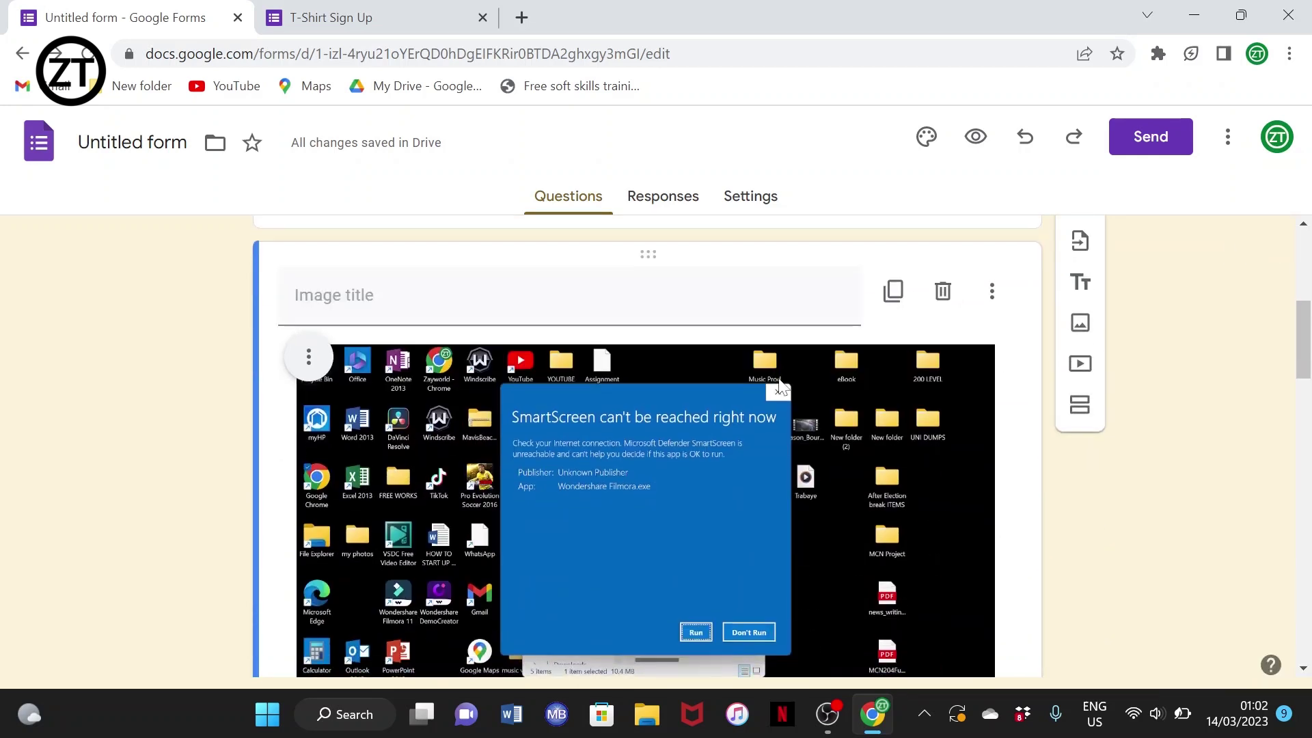
scroll(783, 386, "up", 2)
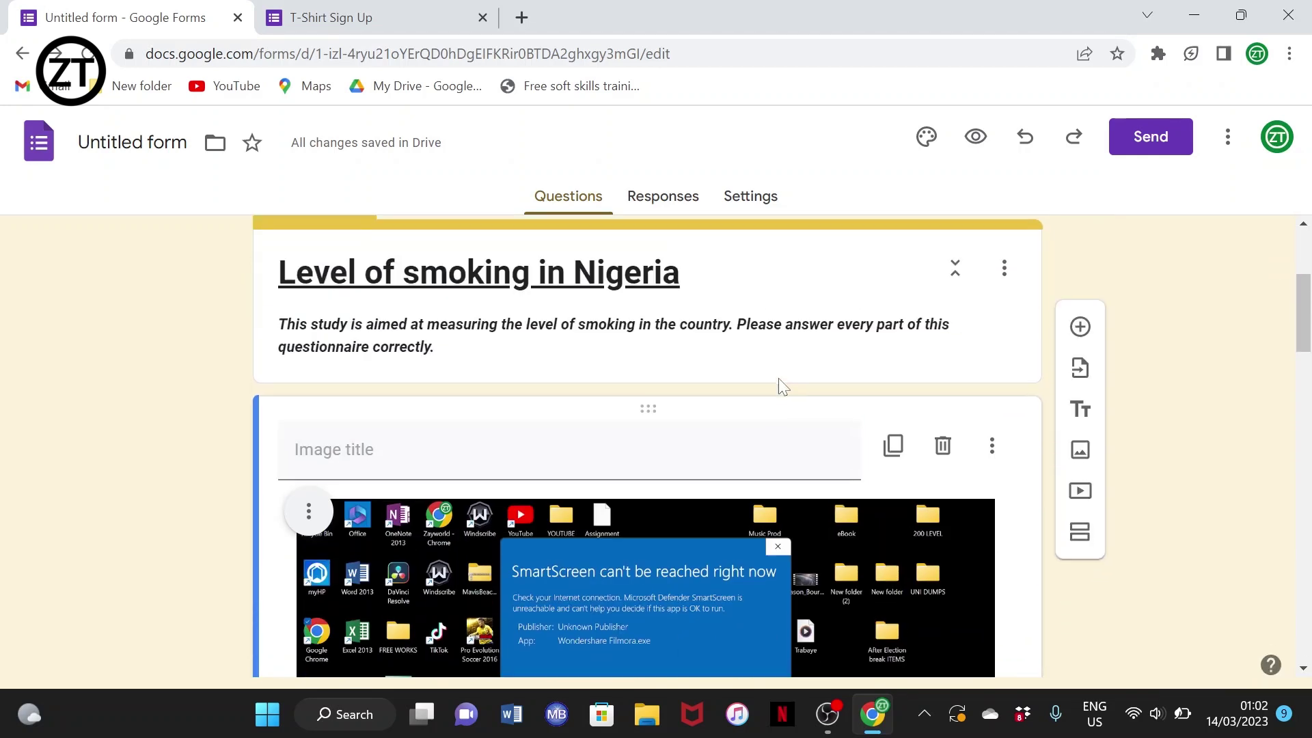
left_click(992, 449)
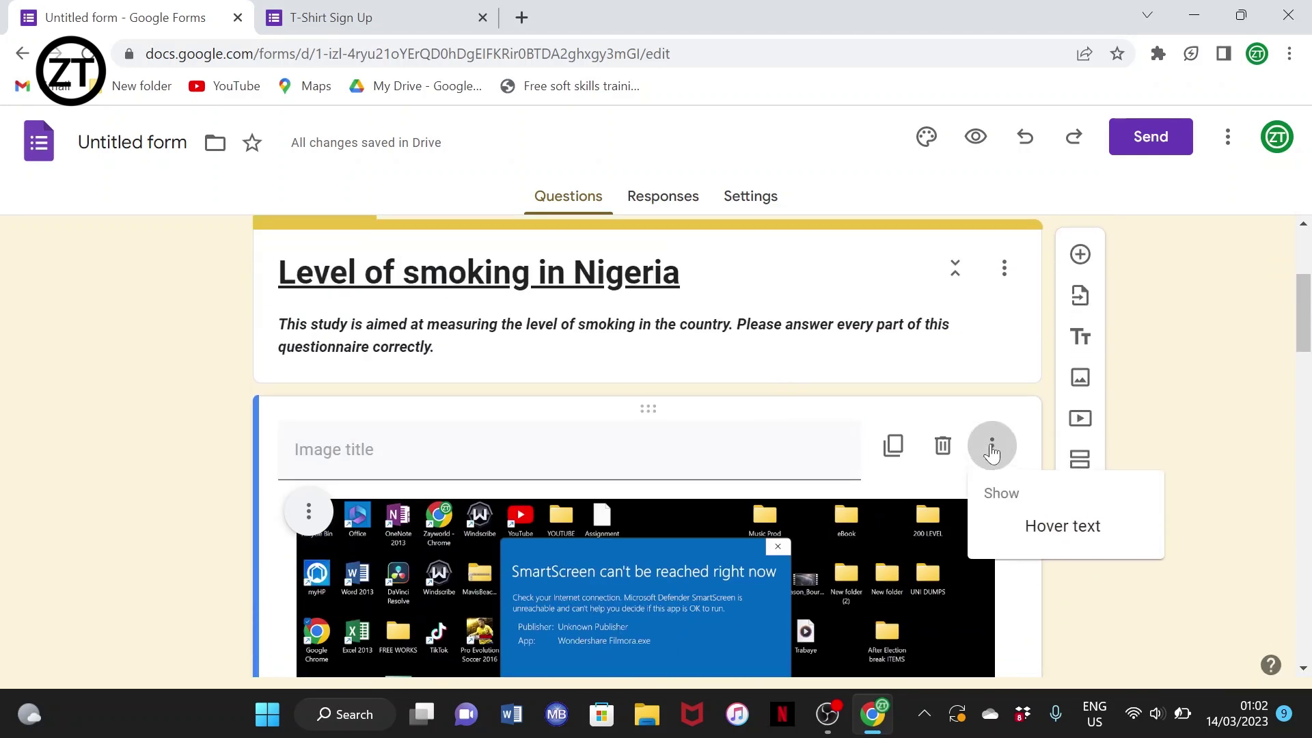
left_click(1040, 603)
scroll(648, 444, "down", 10)
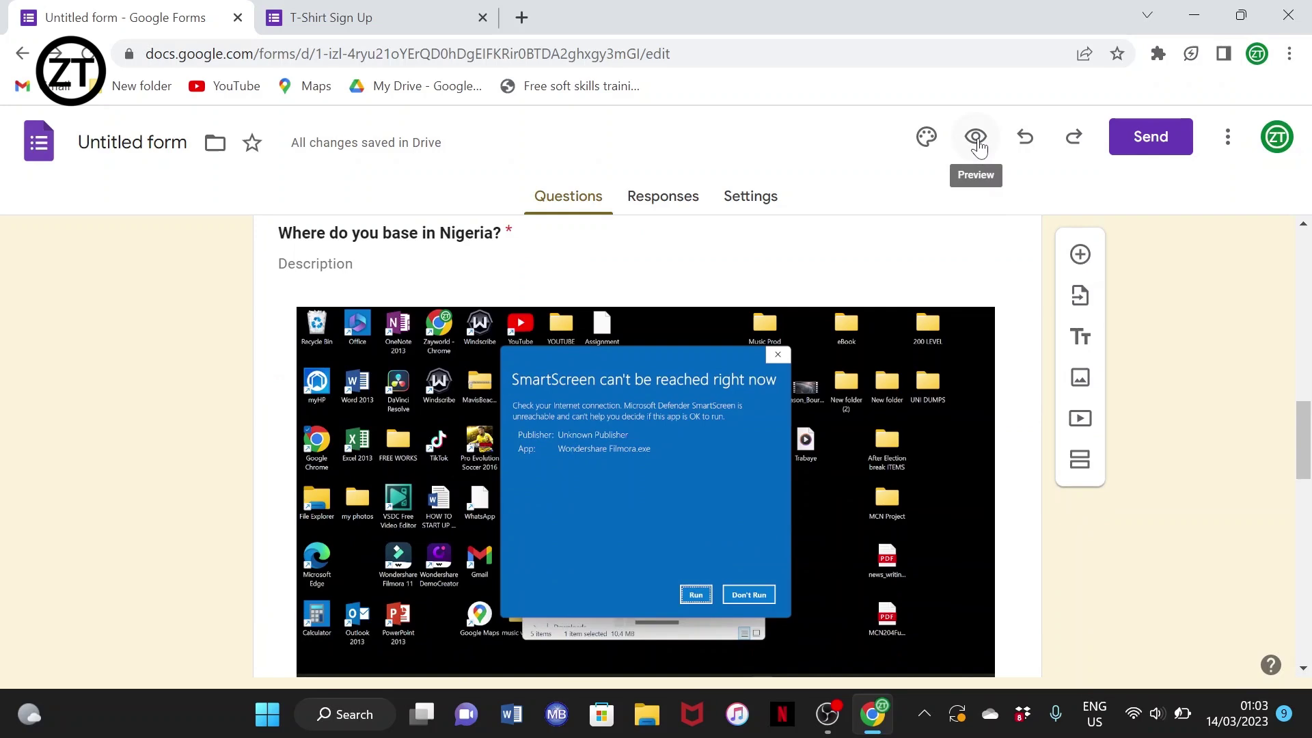
Preview the form as respondents see it, checking the first section from the header image to the video.
left_click(976, 139)
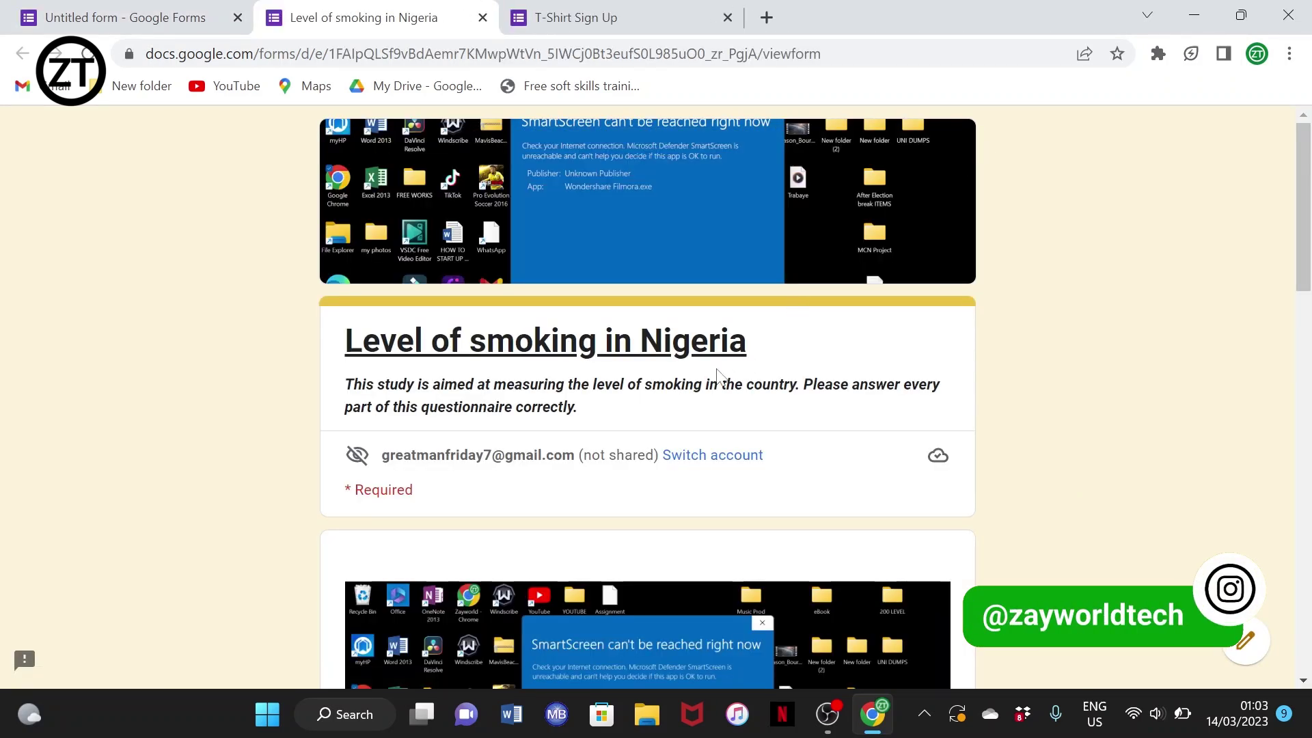
scroll(719, 378, "down", 1)
scroll(721, 377, "down", 5)
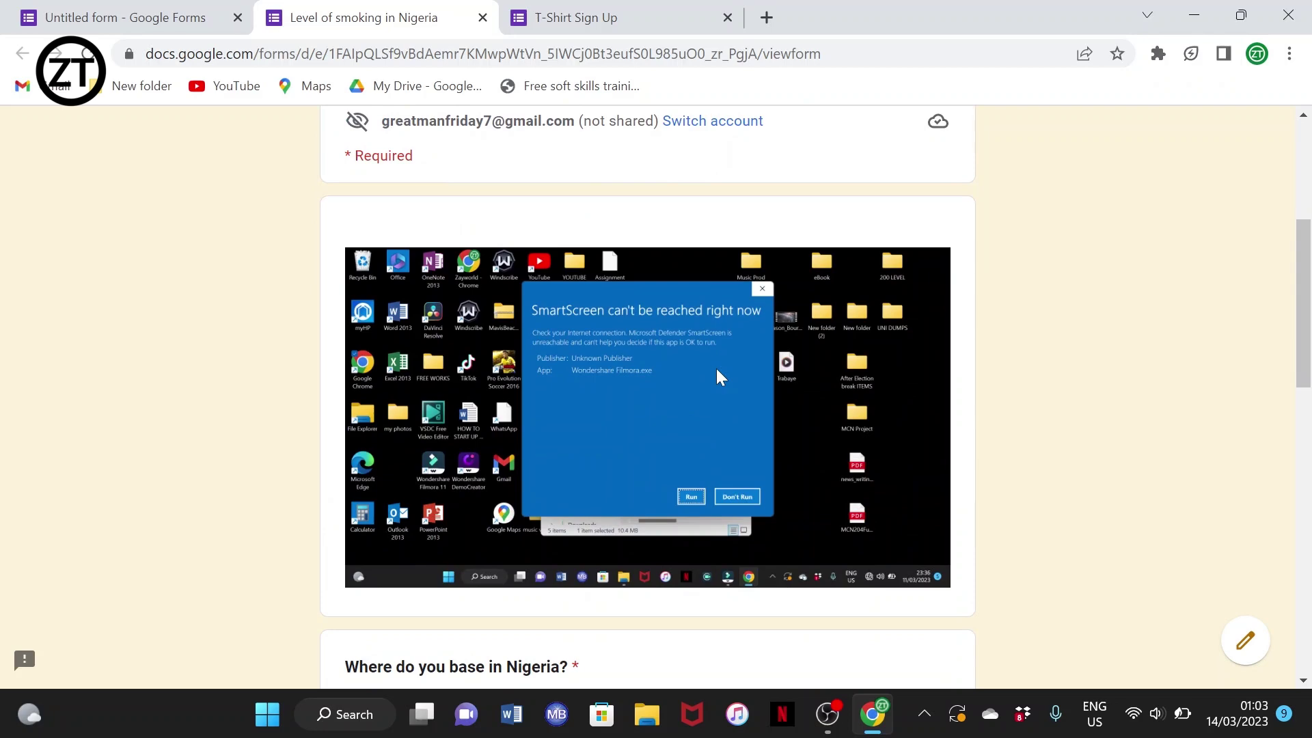
scroll(717, 370, "down", 15)
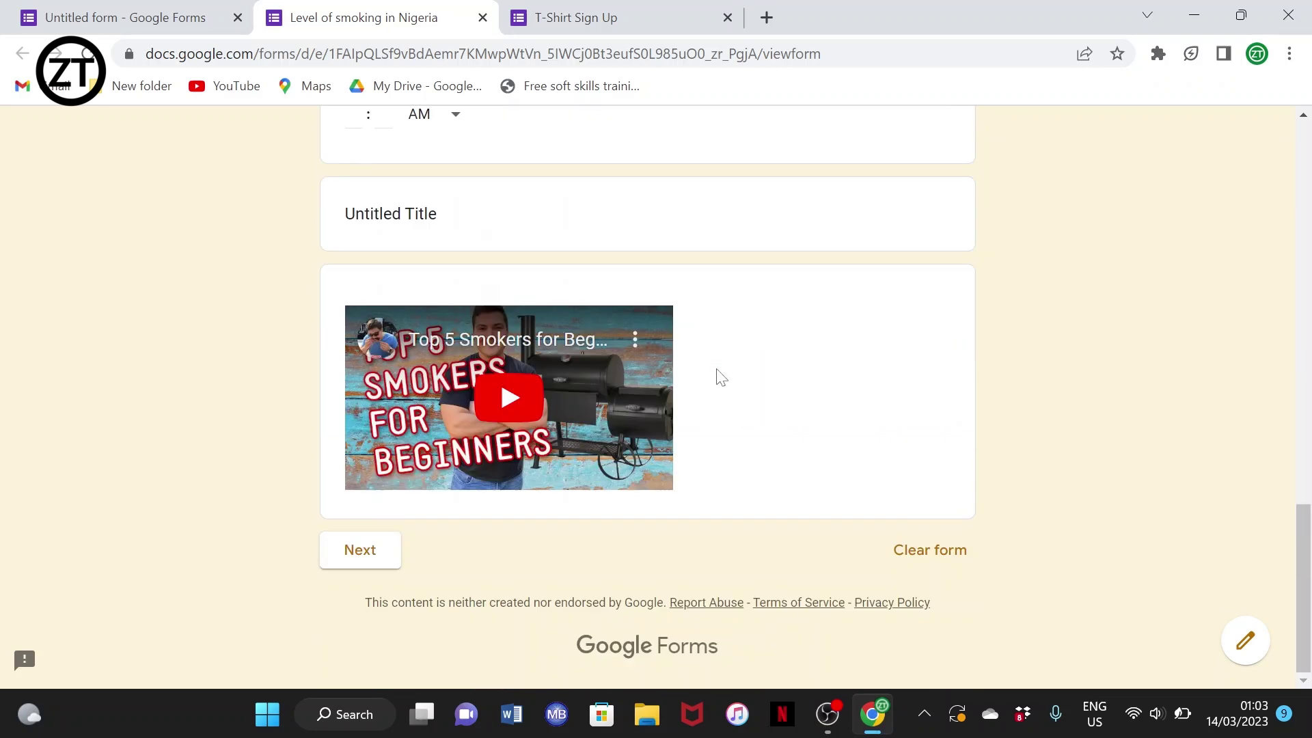
scroll(717, 370, "up", 18)
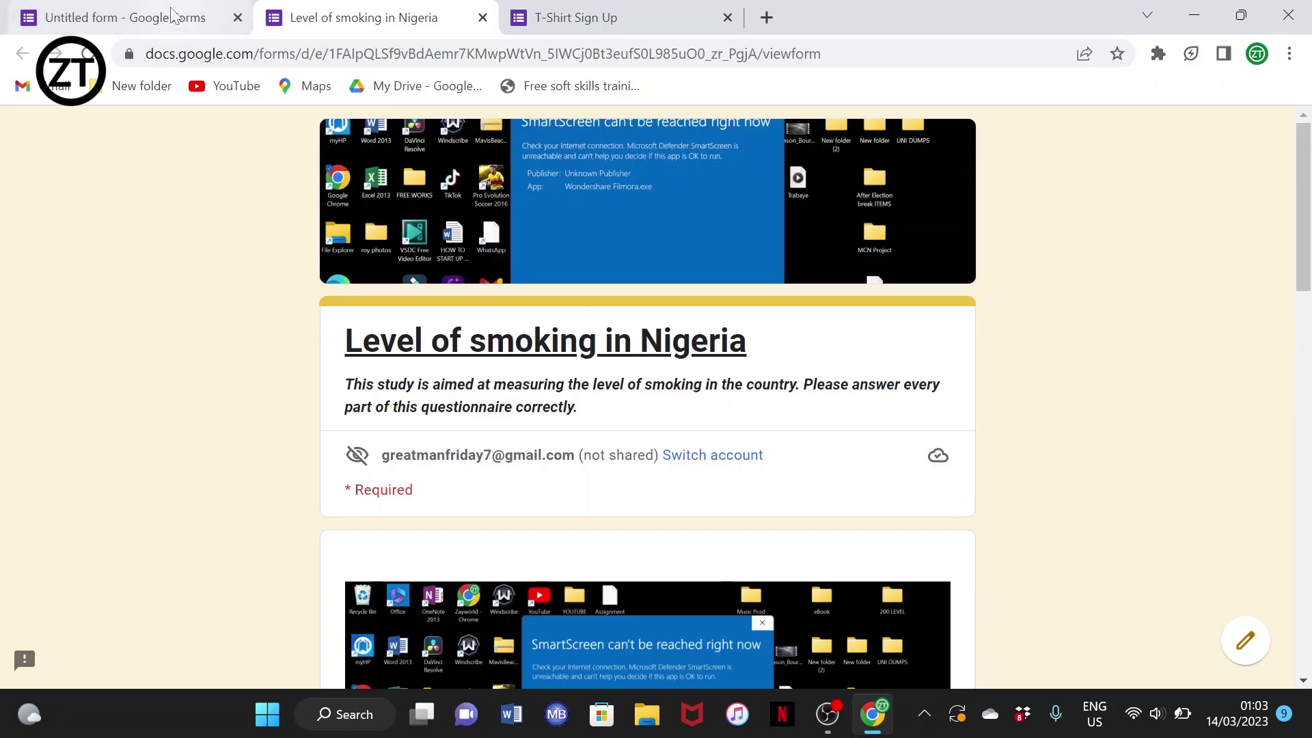
Return to the form editor and shrink the image in the "Where do you base in Nigeria?" question to about half its width.
left_click(172, 13)
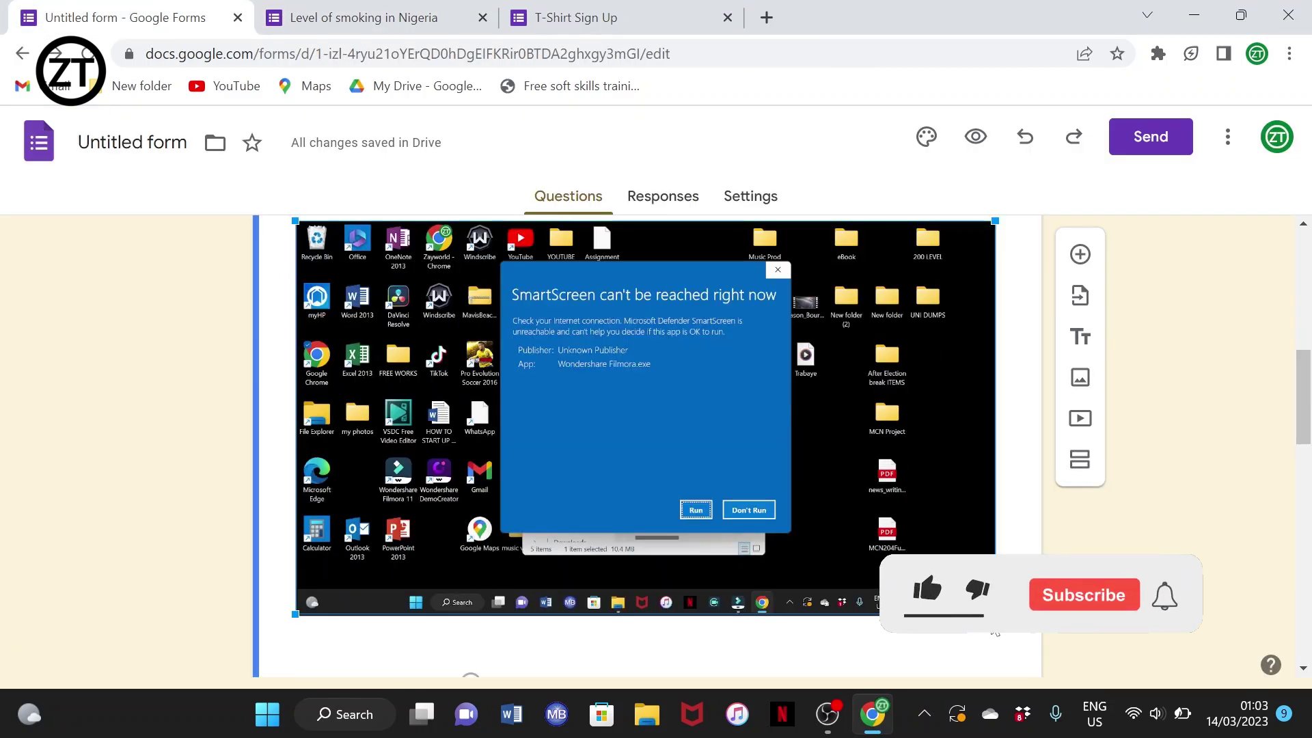
left_click_drag(995, 614, 655, 395)
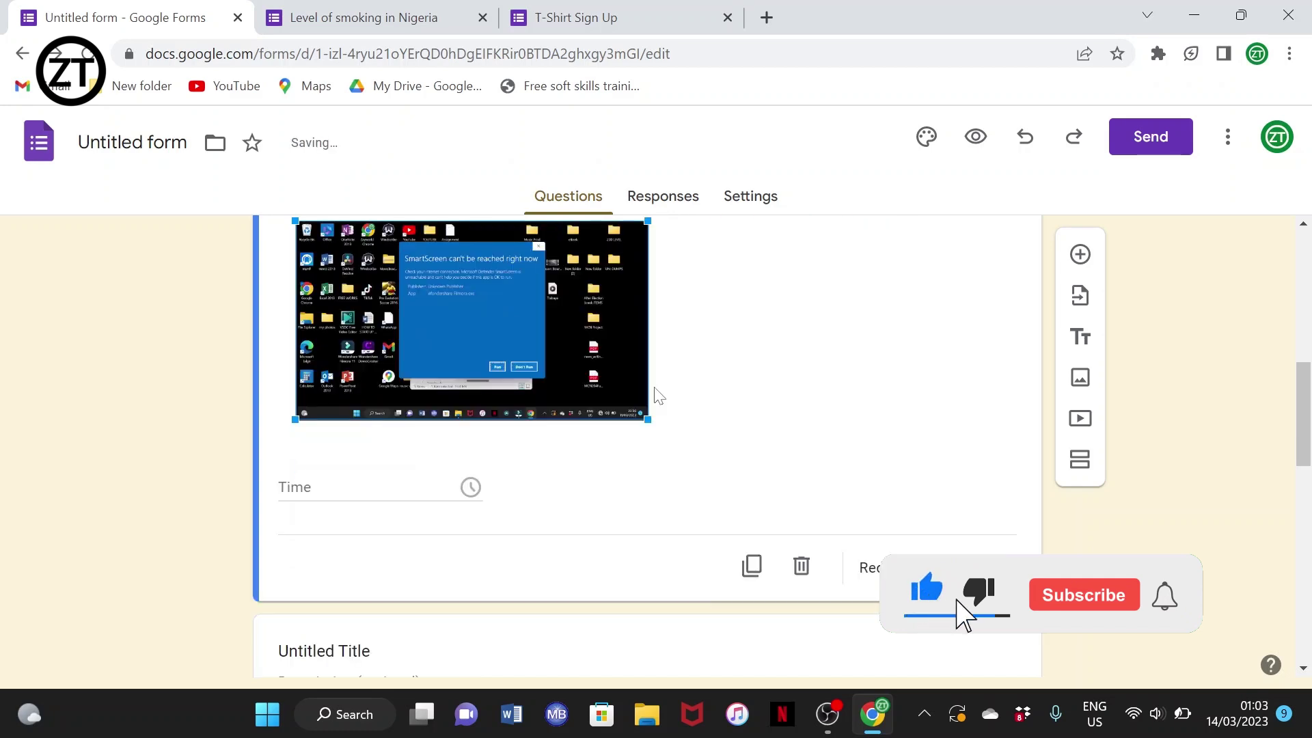
scroll(694, 412, "down", 3)
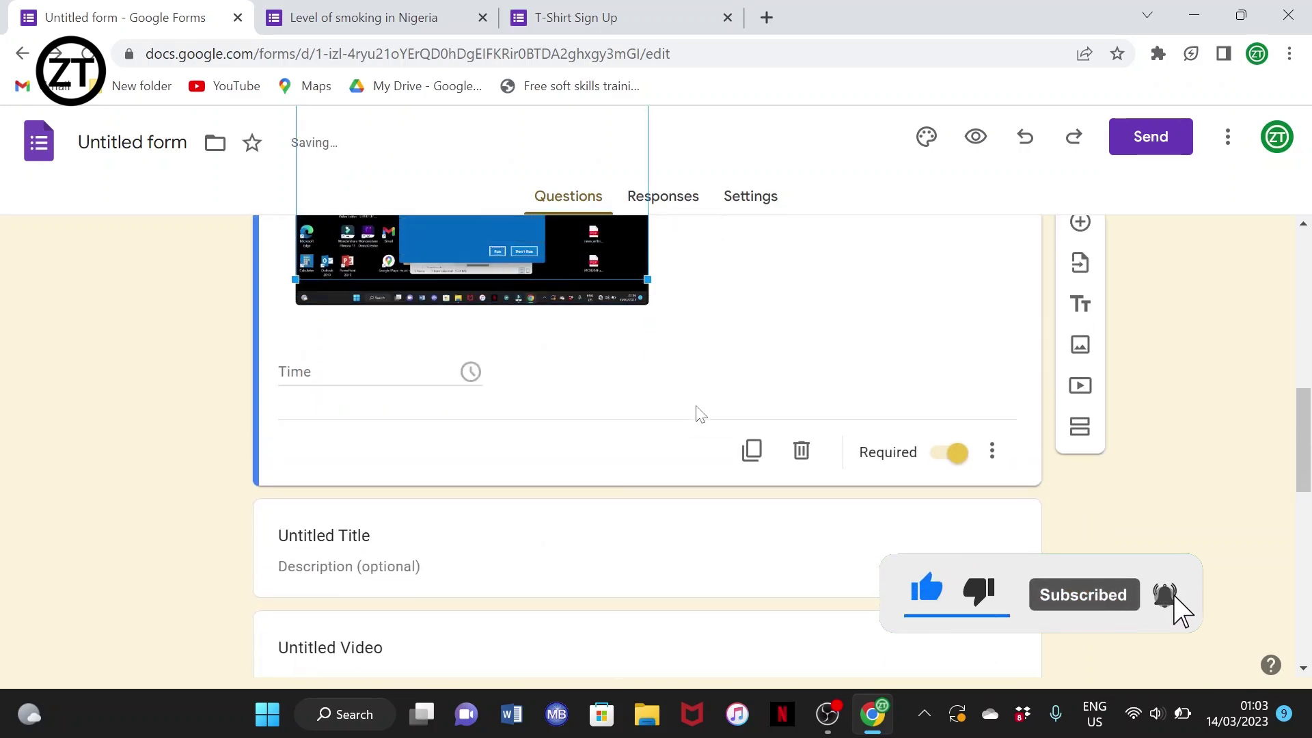
scroll(697, 413, "up", 1)
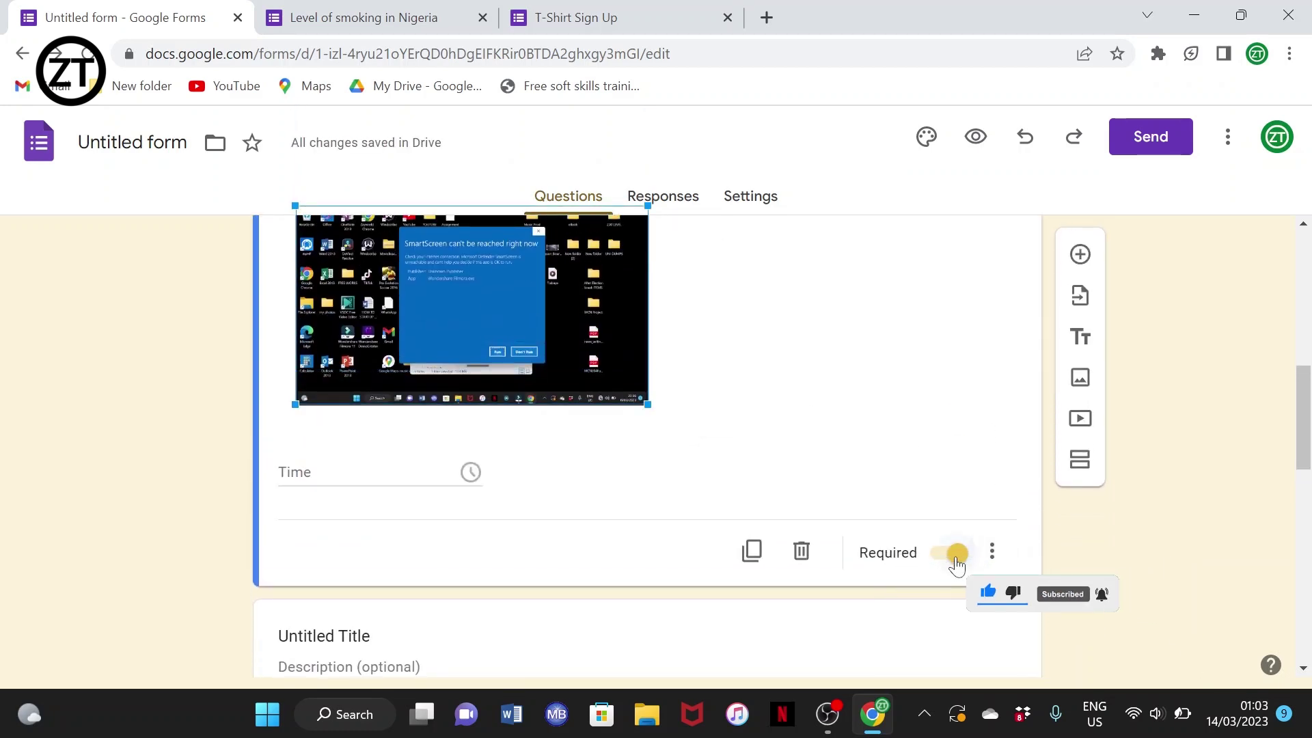
left_click(955, 558)
Title the text block between the time question and the video "Do you base in Delta state?", leaving its description empty.
left_click(287, 635)
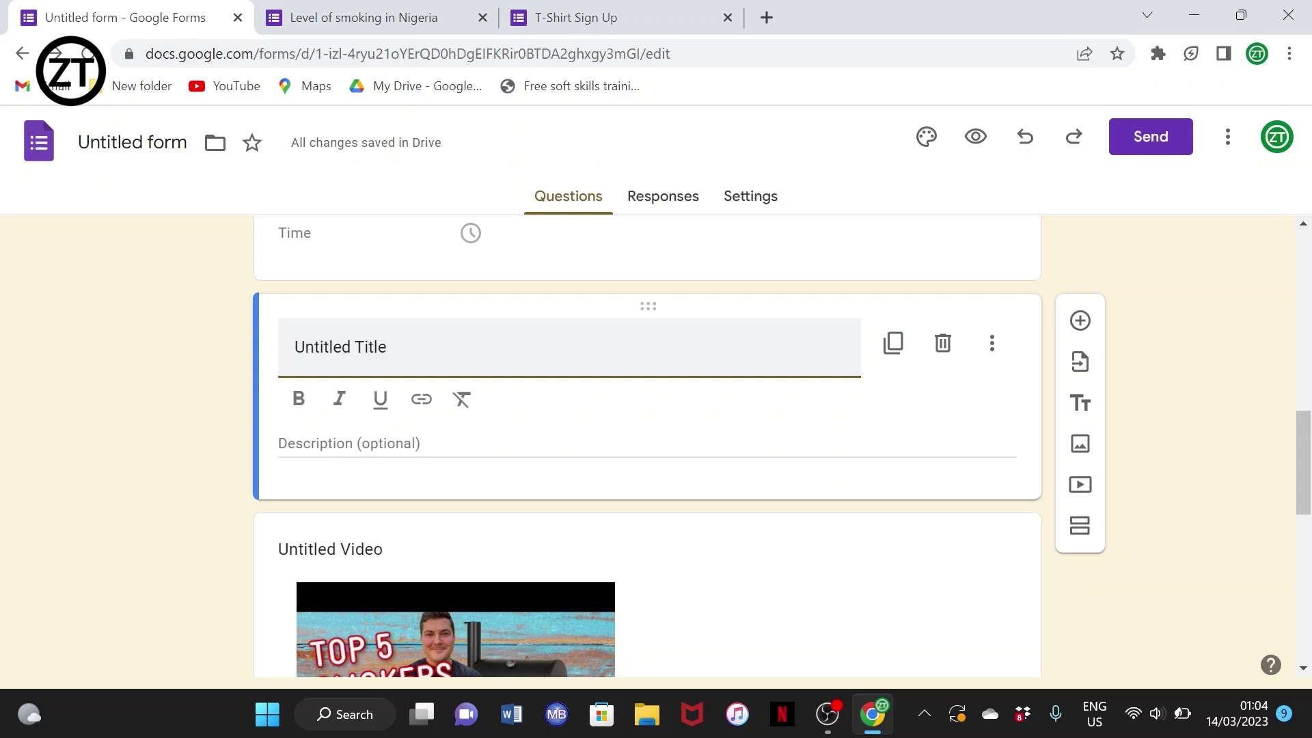
type("Do ")
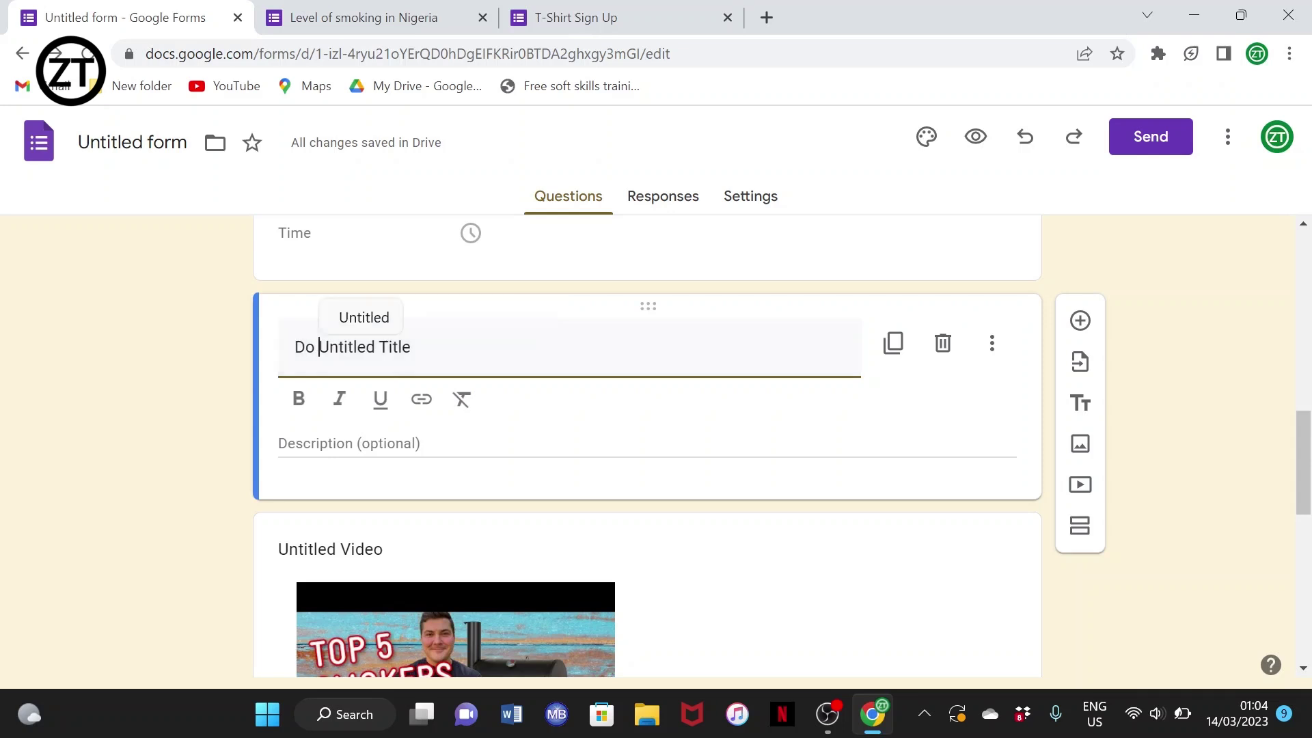
type("uop")
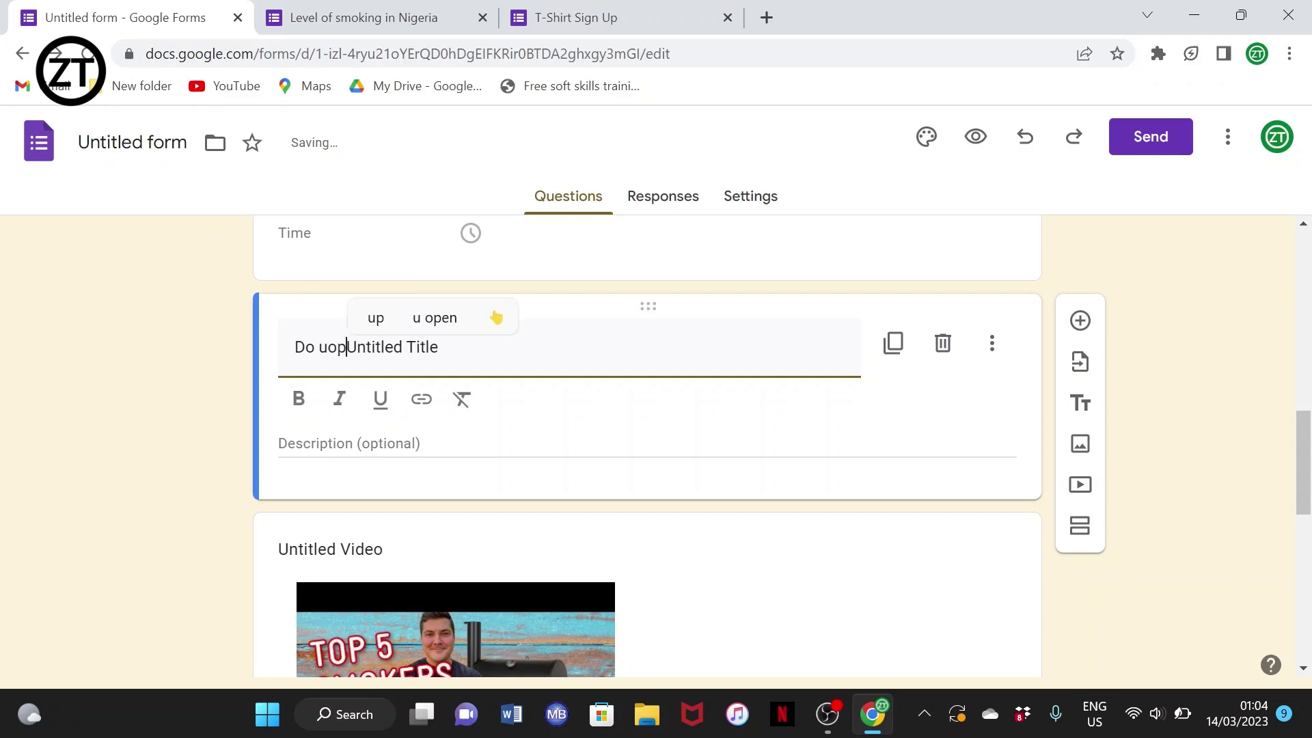
key("BackSpace")
key("BackSpace")
key("BackSpace")
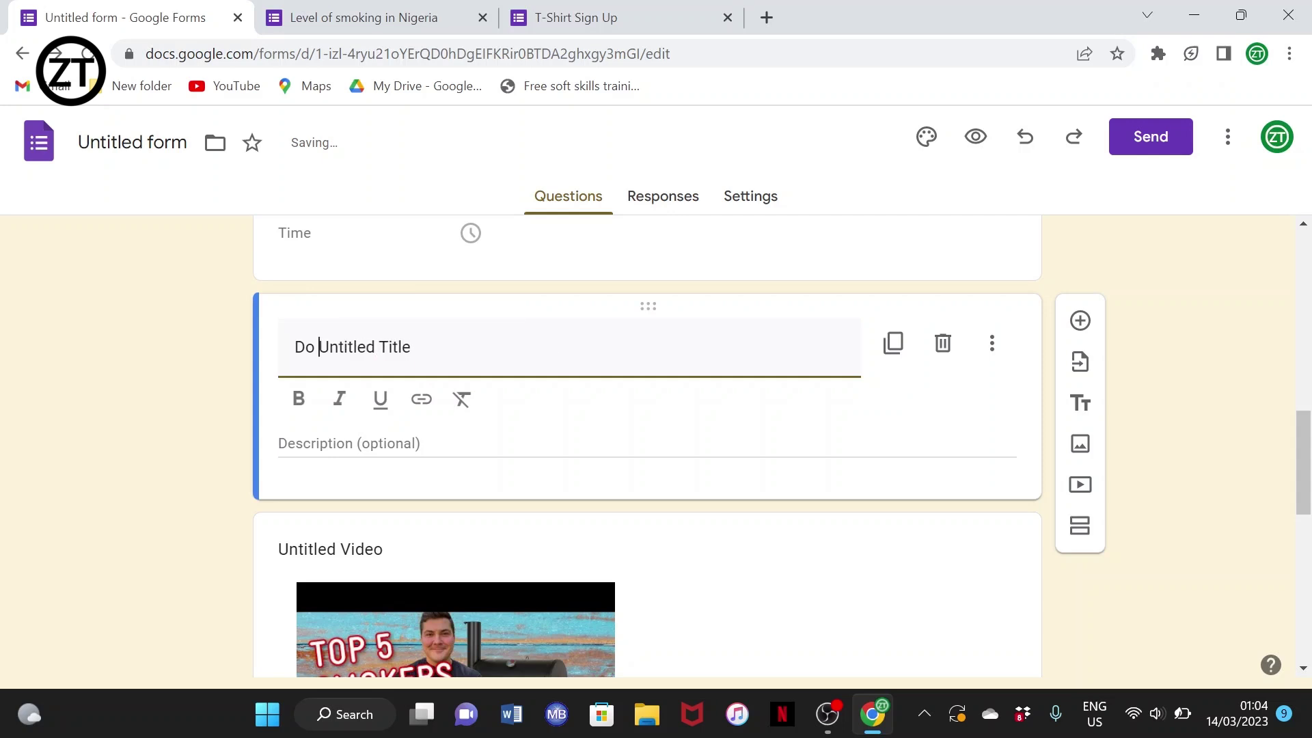
type("ypou base ")
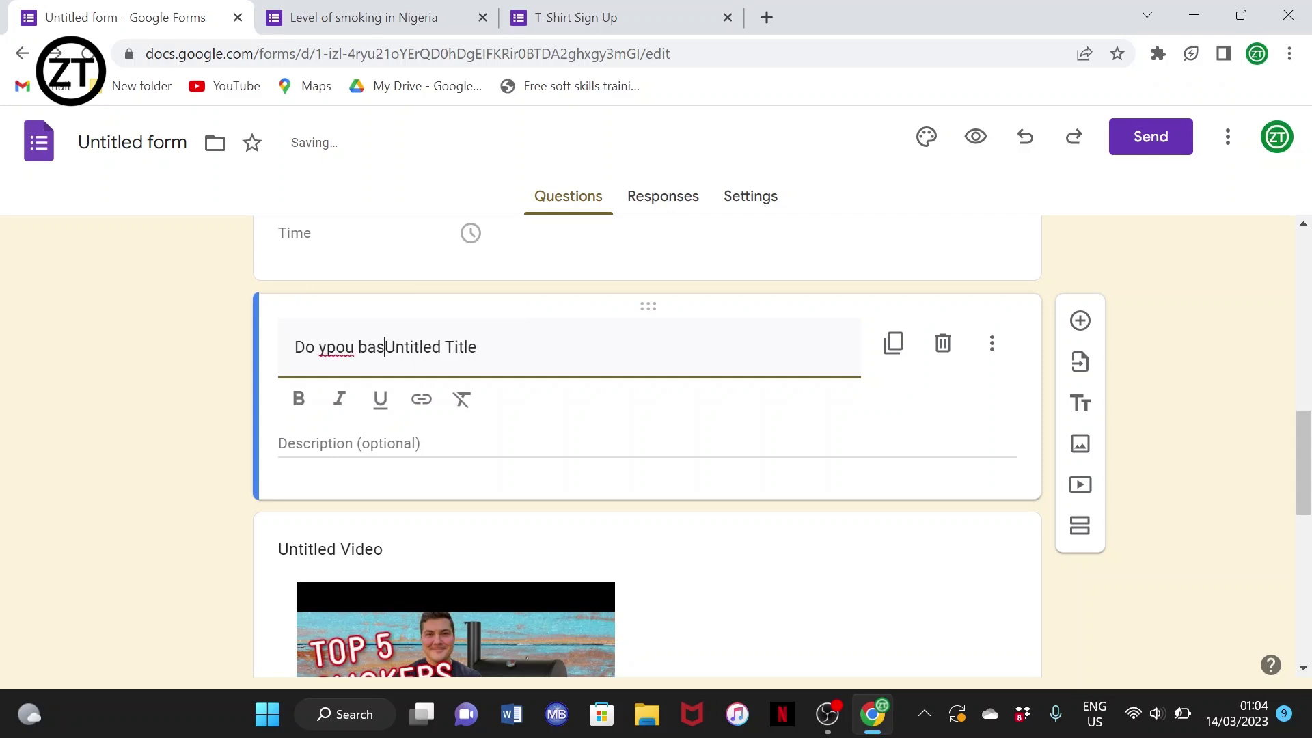
type("in Delta st")
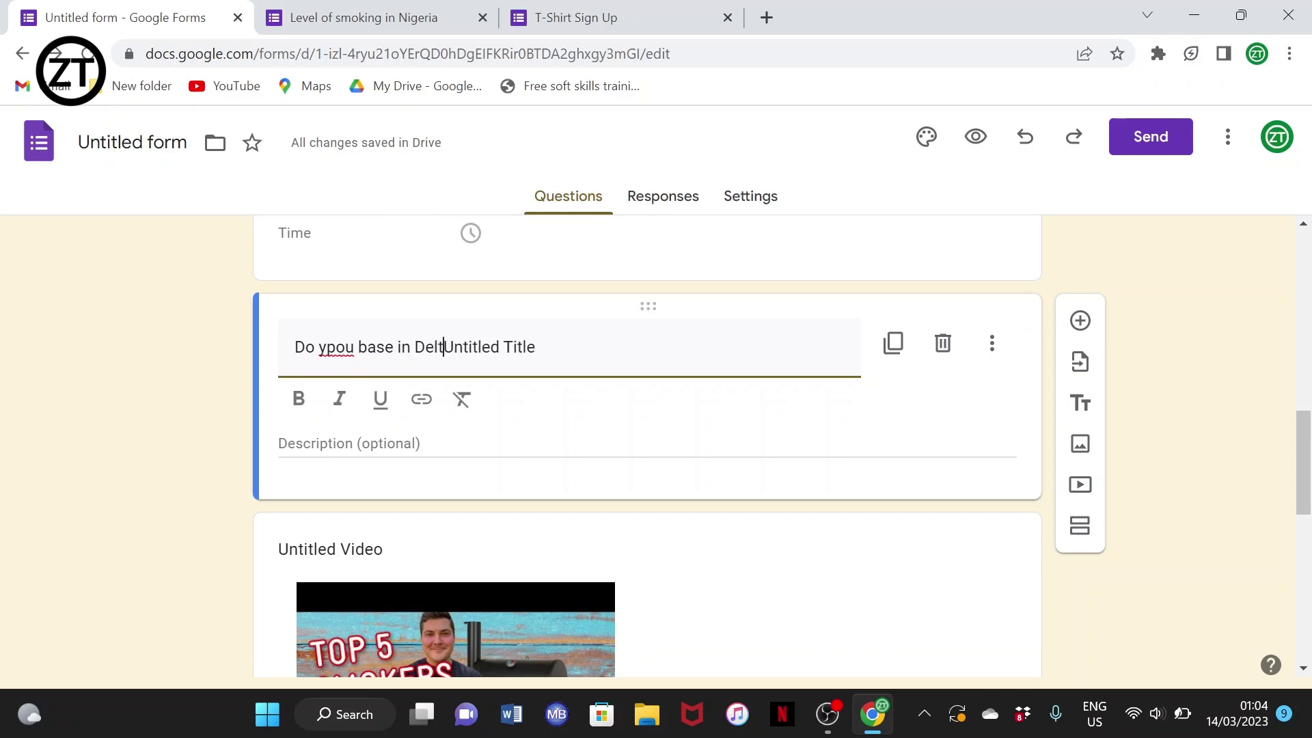
type("ate")
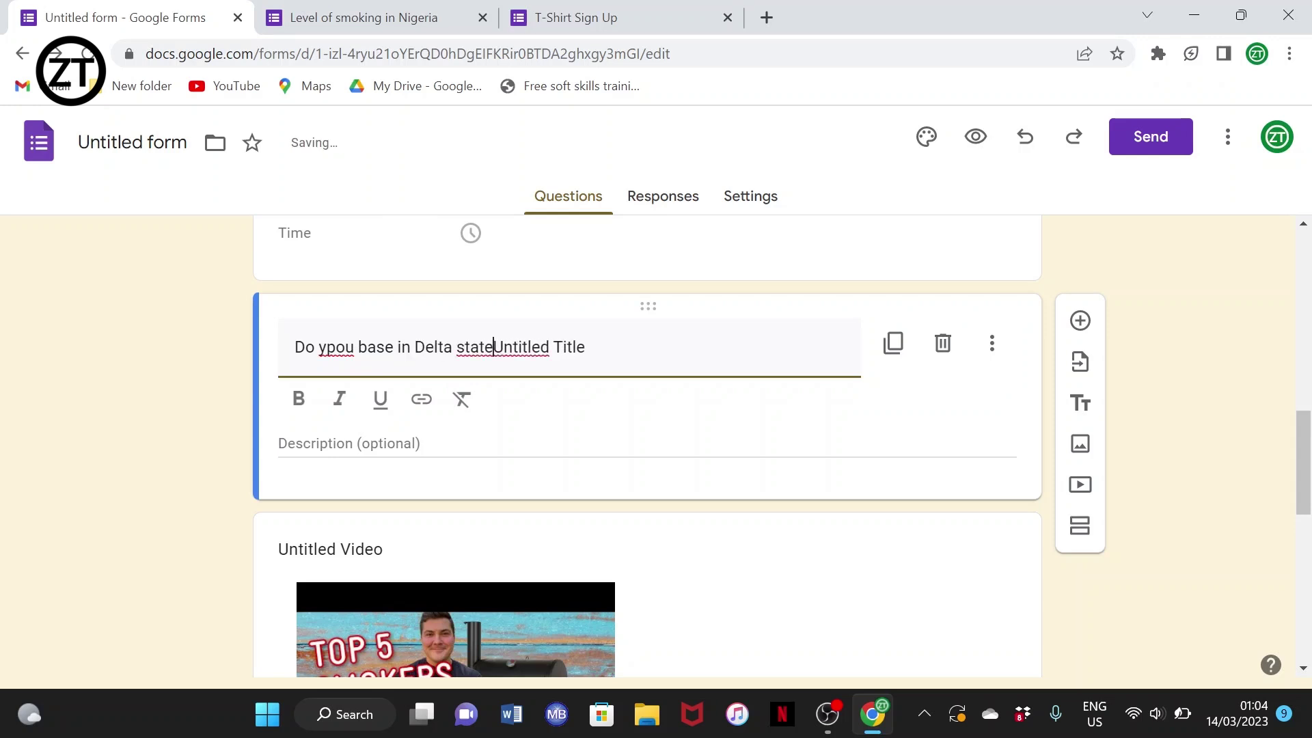
type("?")
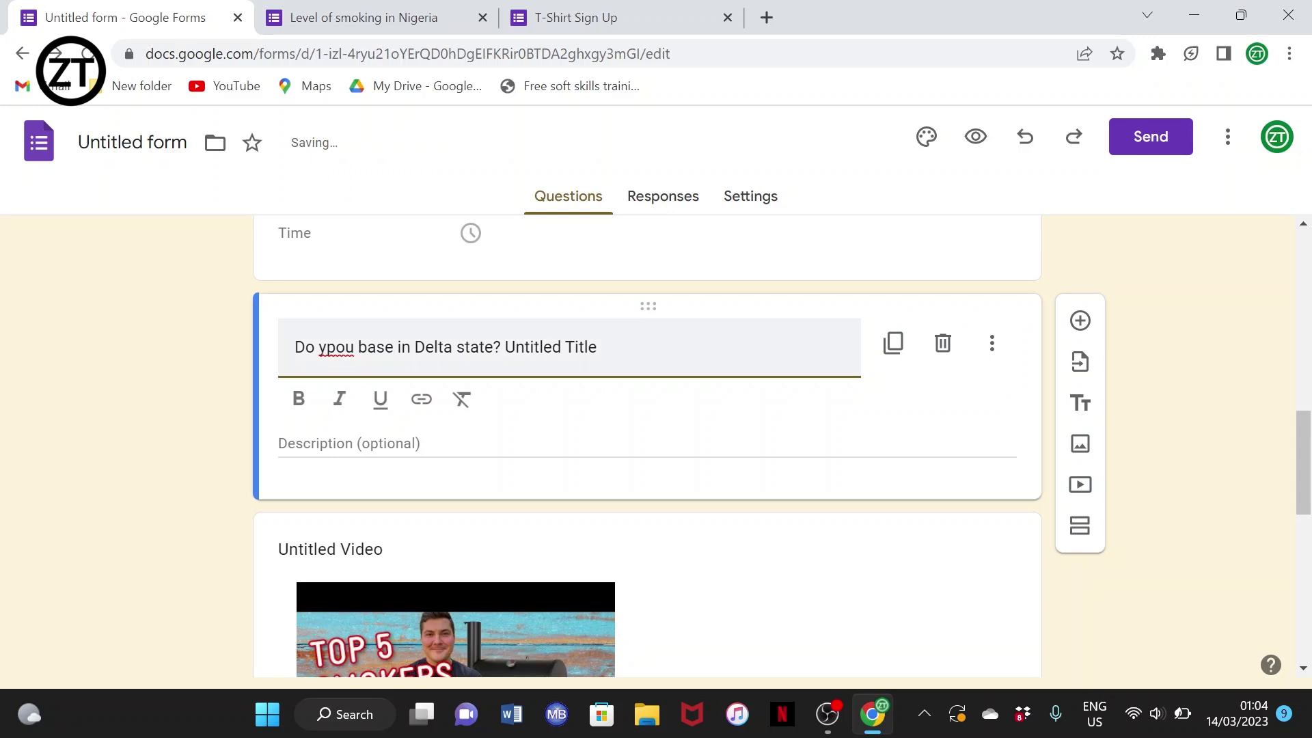
key("shift+End")
key("BackSpace")
key("BackSpace")
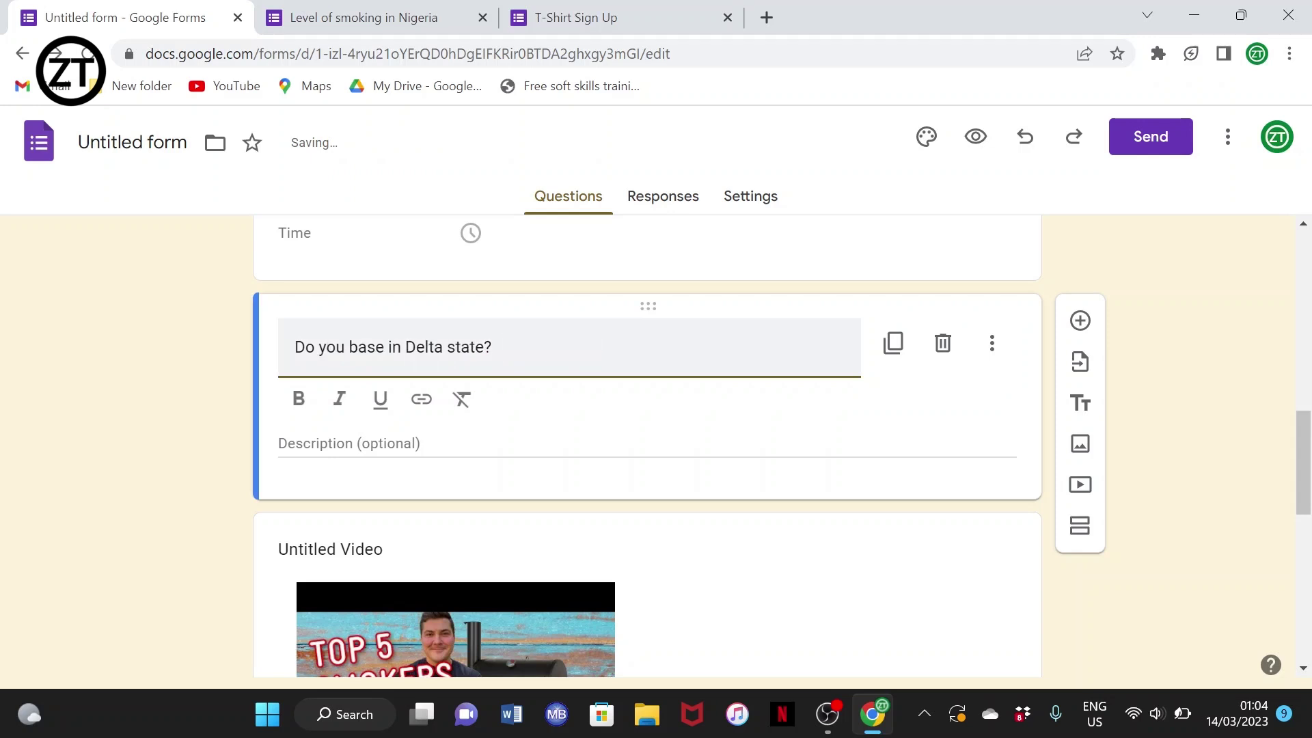
left_click(346, 424)
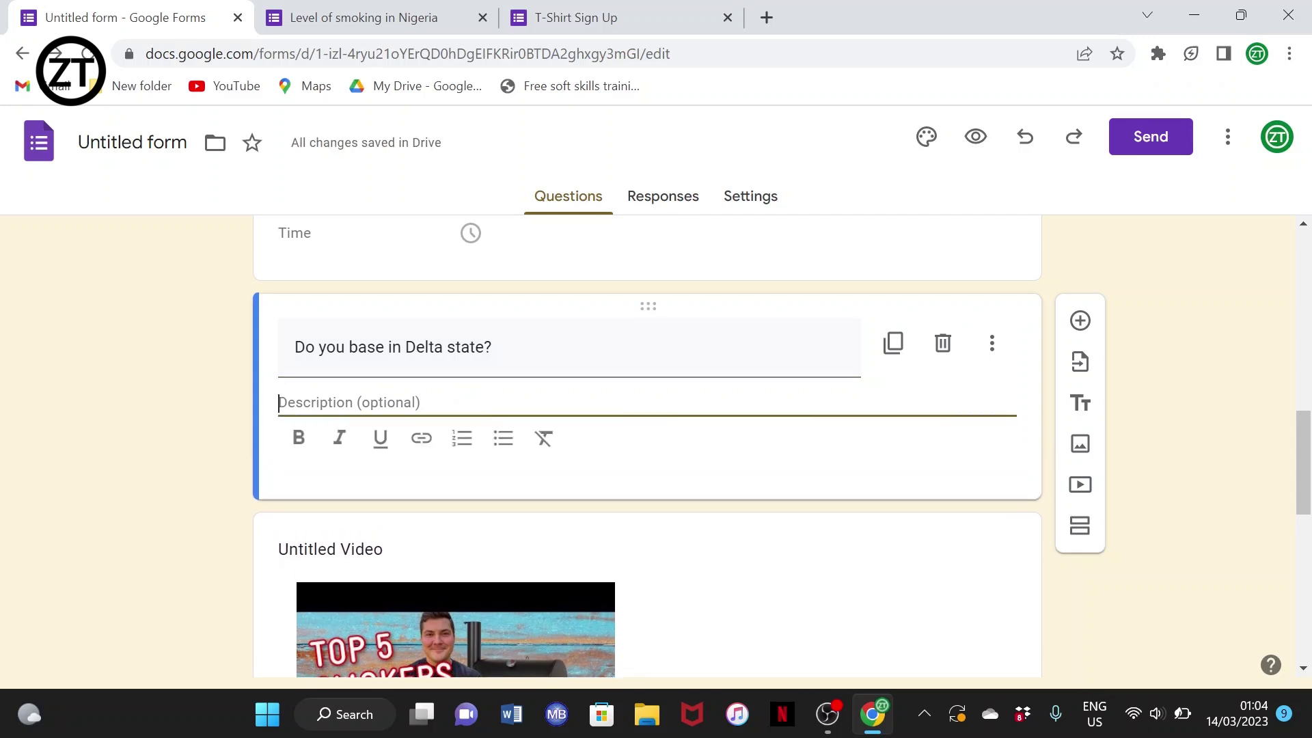
scroll(1081, 266, "down", 1)
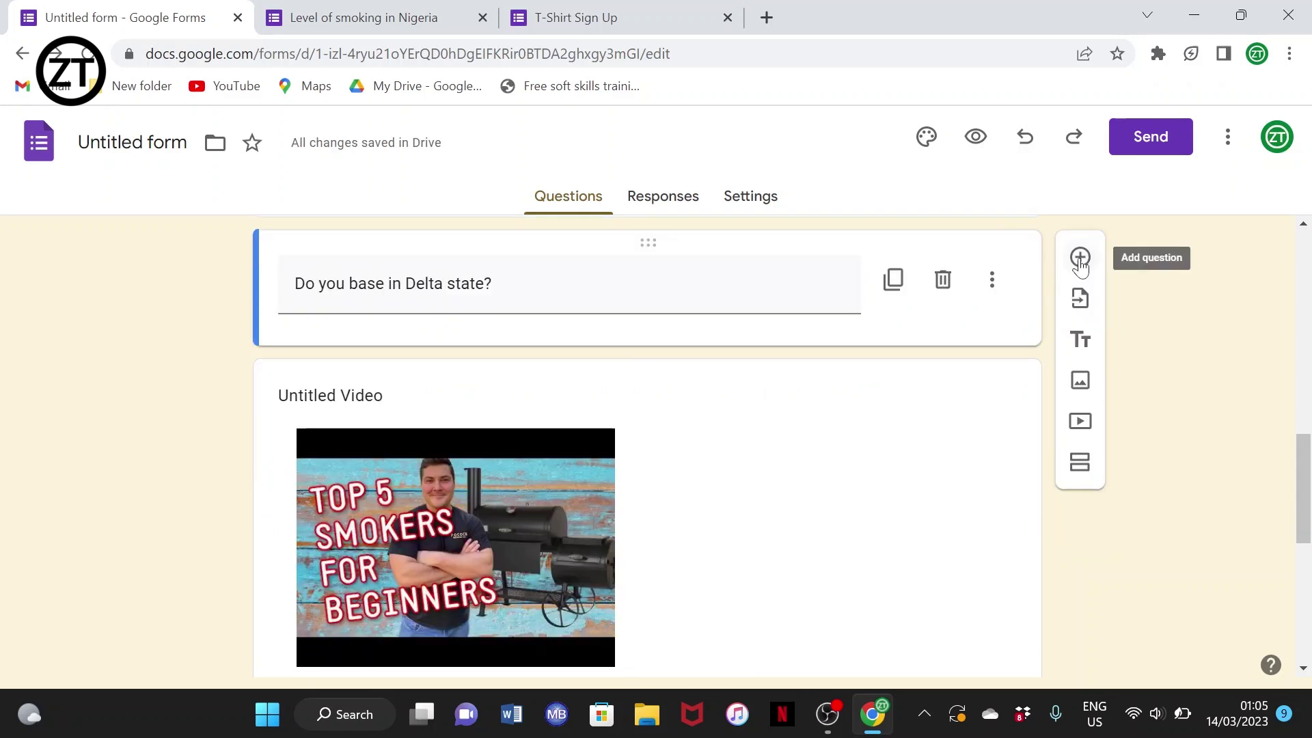
Add another title and description block below "Do you base in Delta state?" and delete it.
left_click(1081, 340)
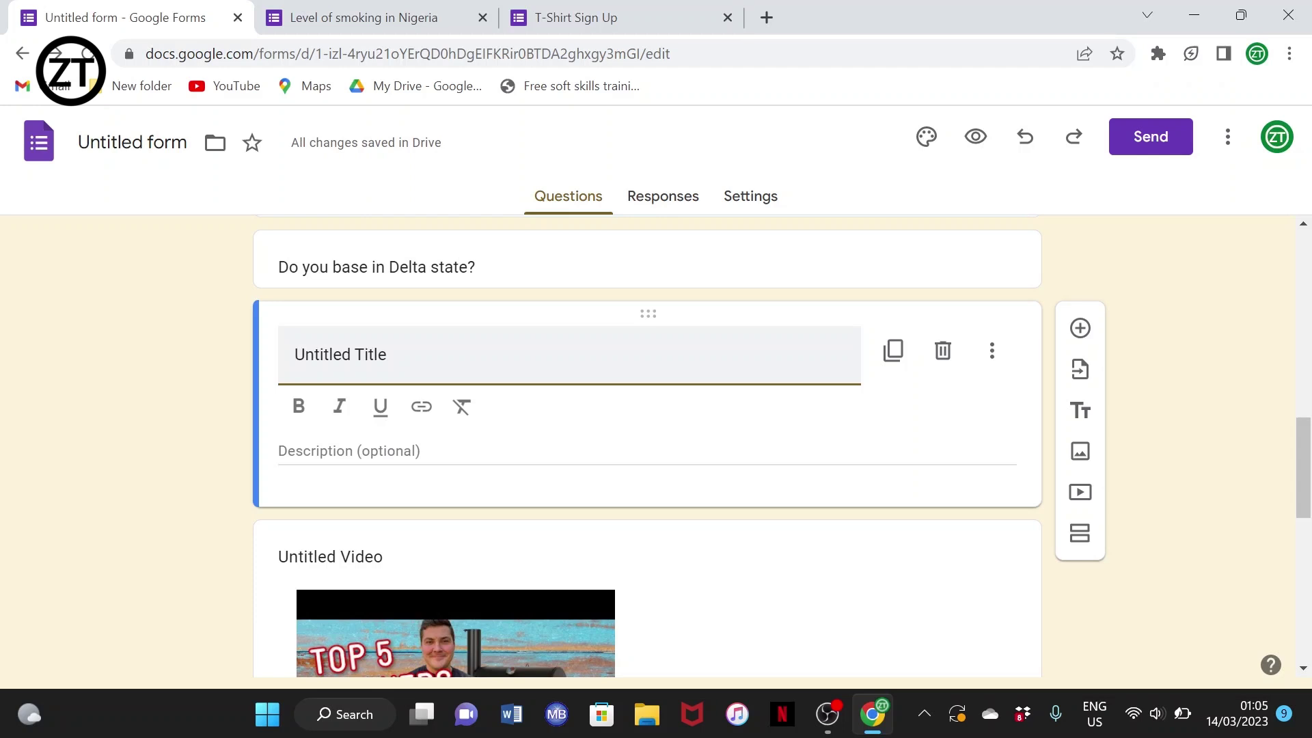
scroll(647, 444, "up", 2)
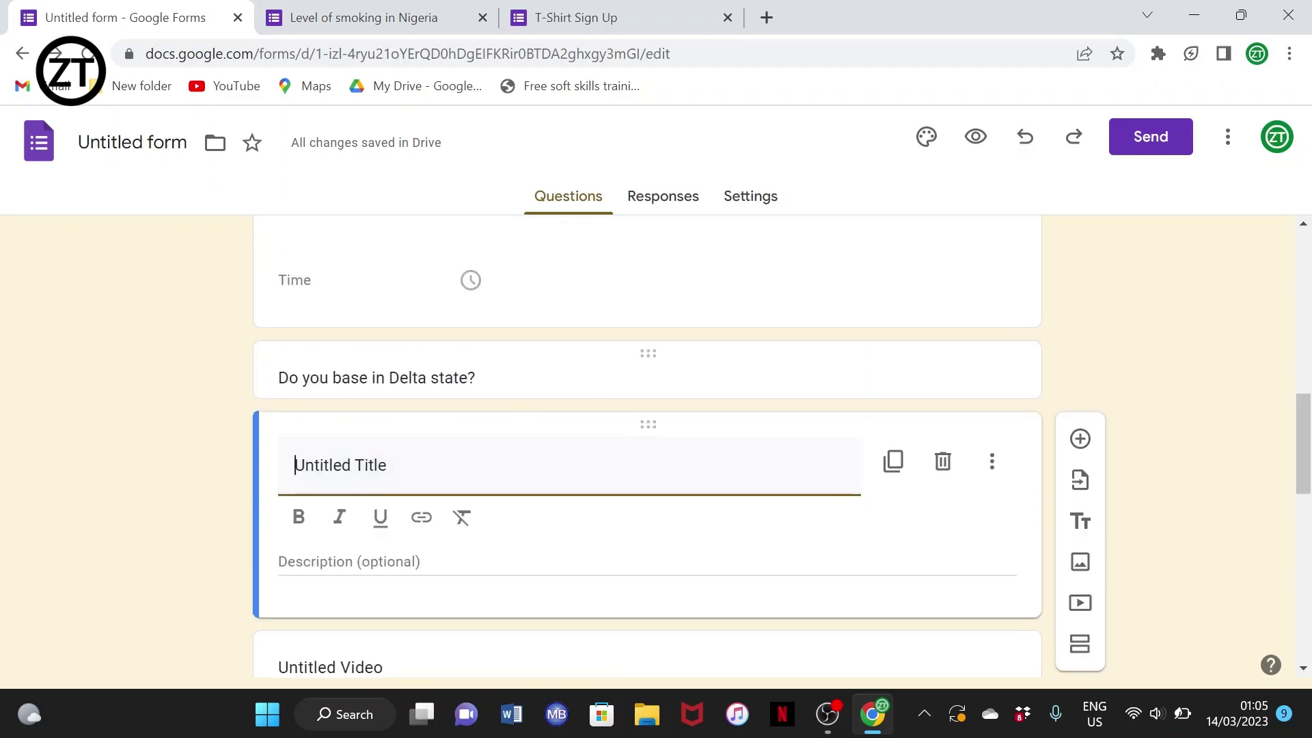
left_click(888, 374)
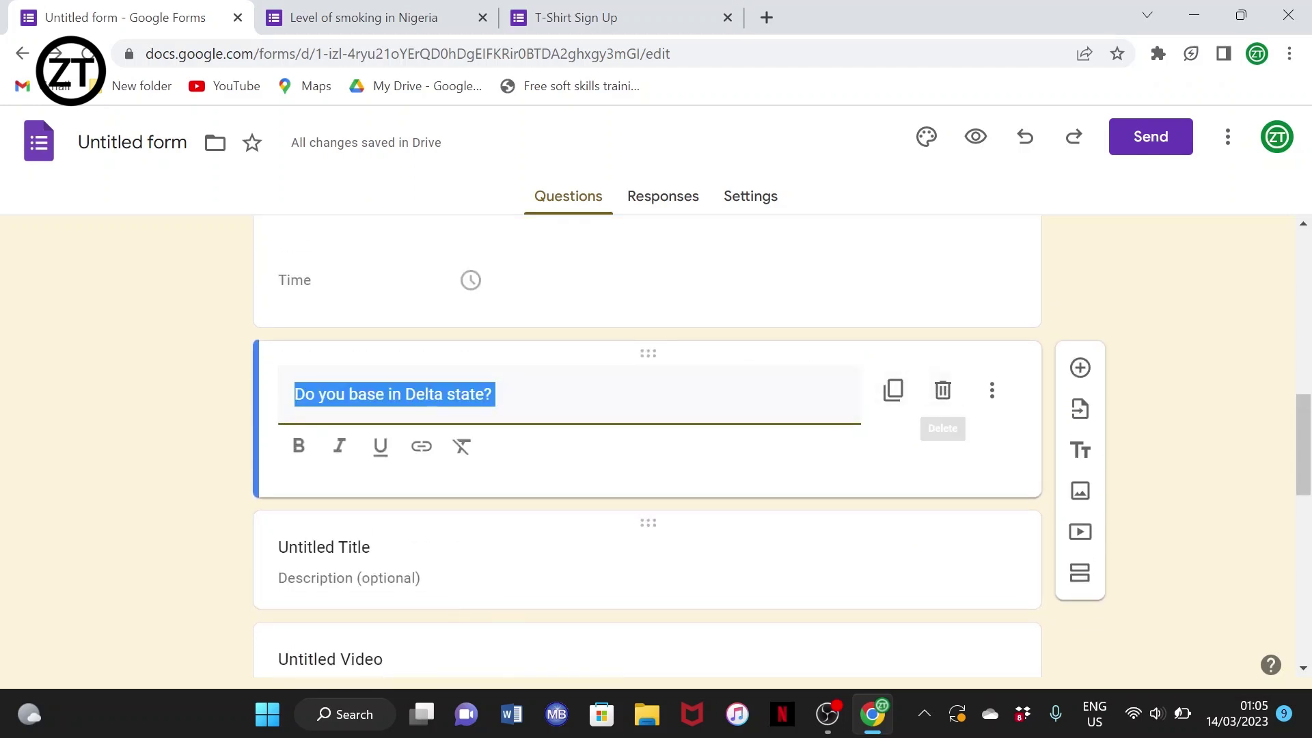
left_click(954, 550)
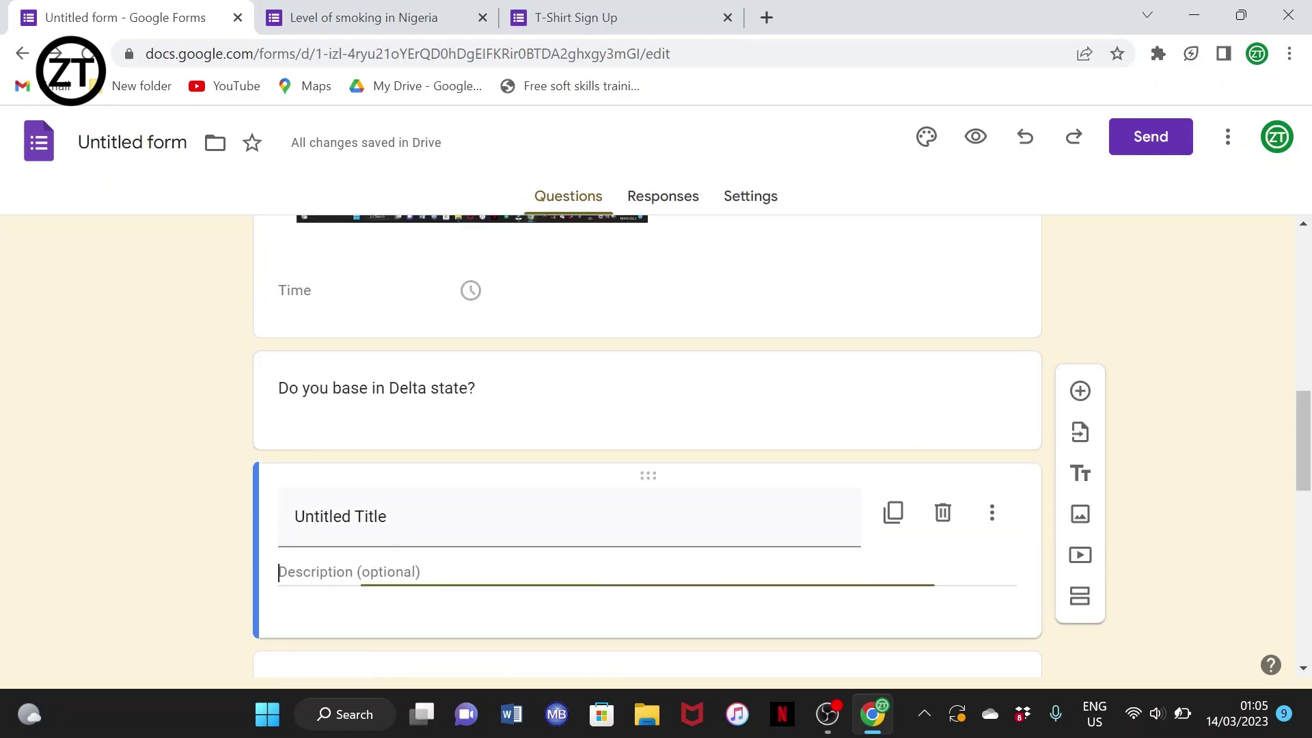
left_click(944, 514)
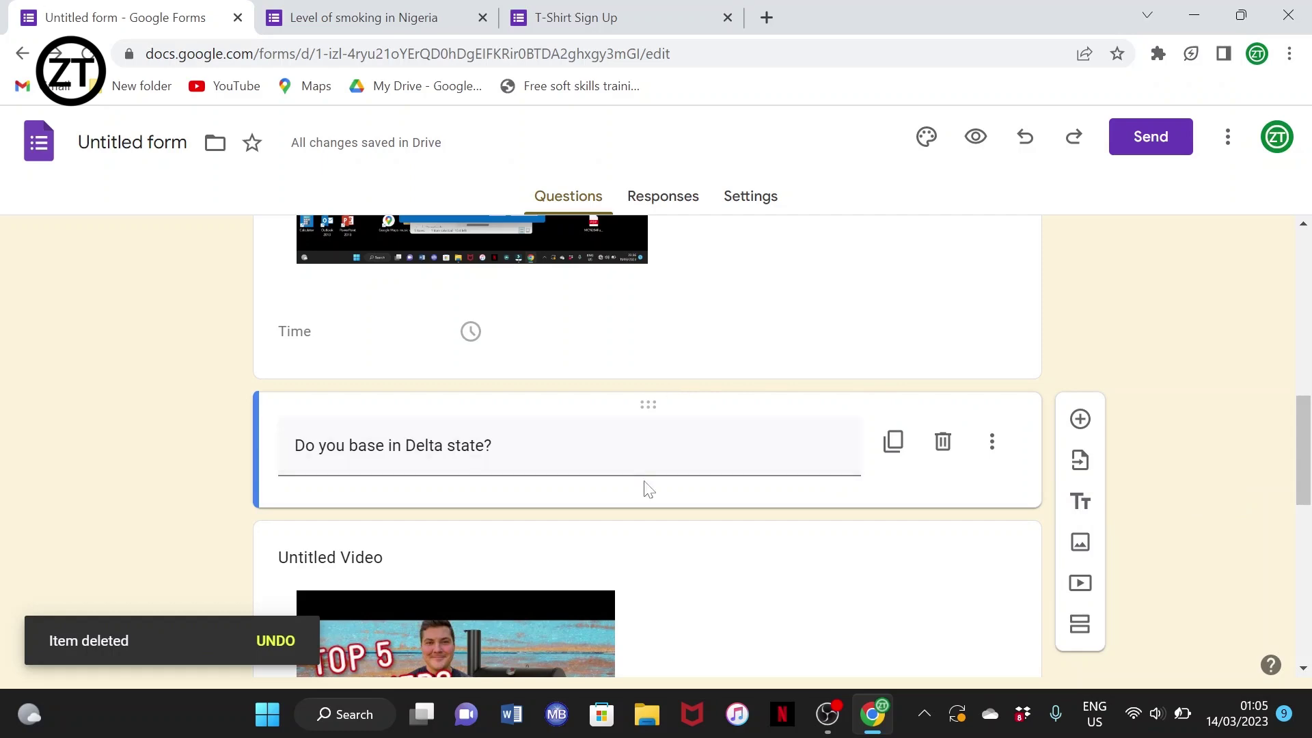
Replace the title of the text block above the video with "Must answer".
scroll(648, 489, "up", 10)
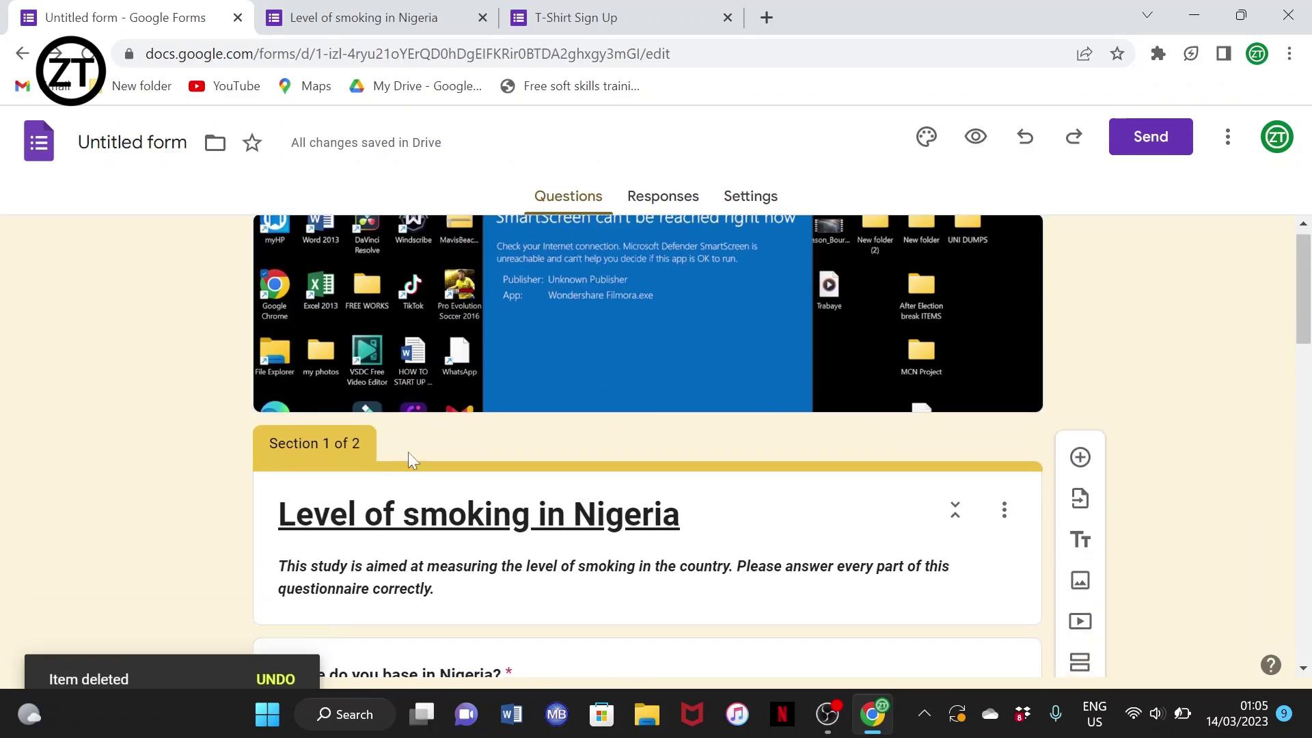
scroll(410, 454, "down", 15)
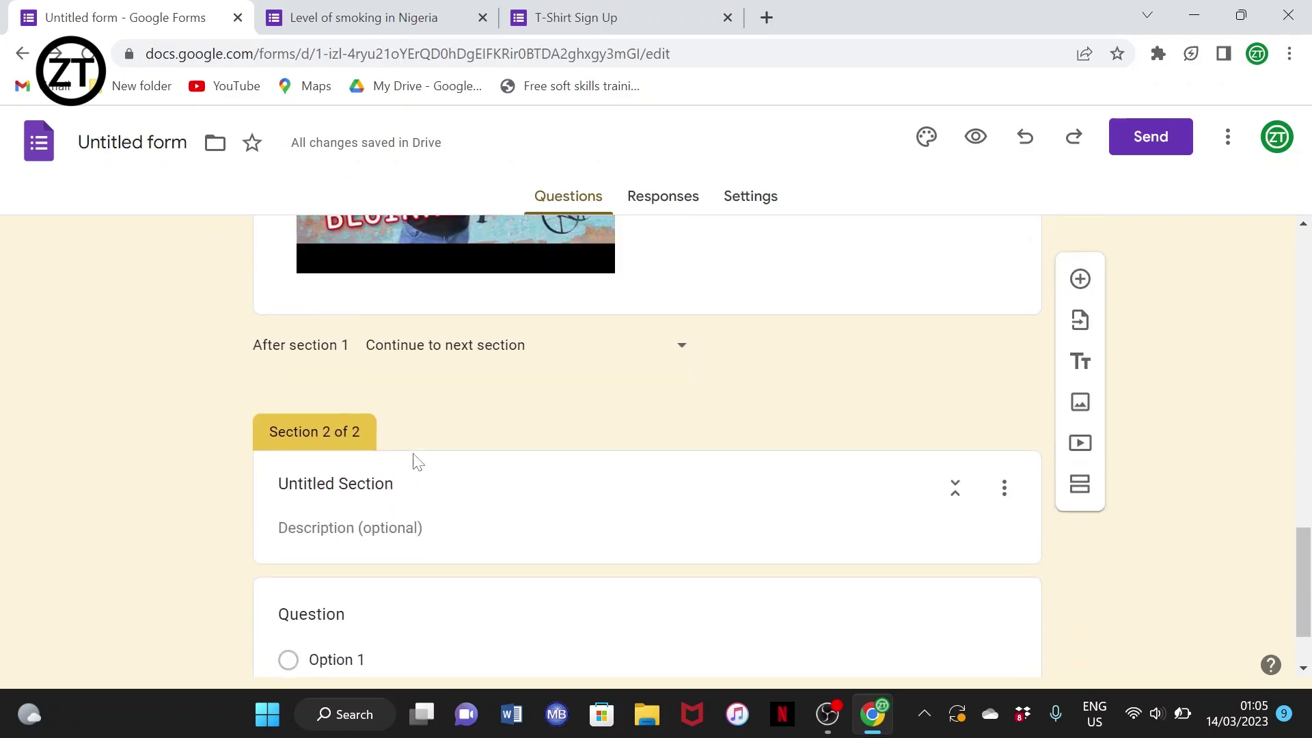
scroll(417, 462, "up", 1)
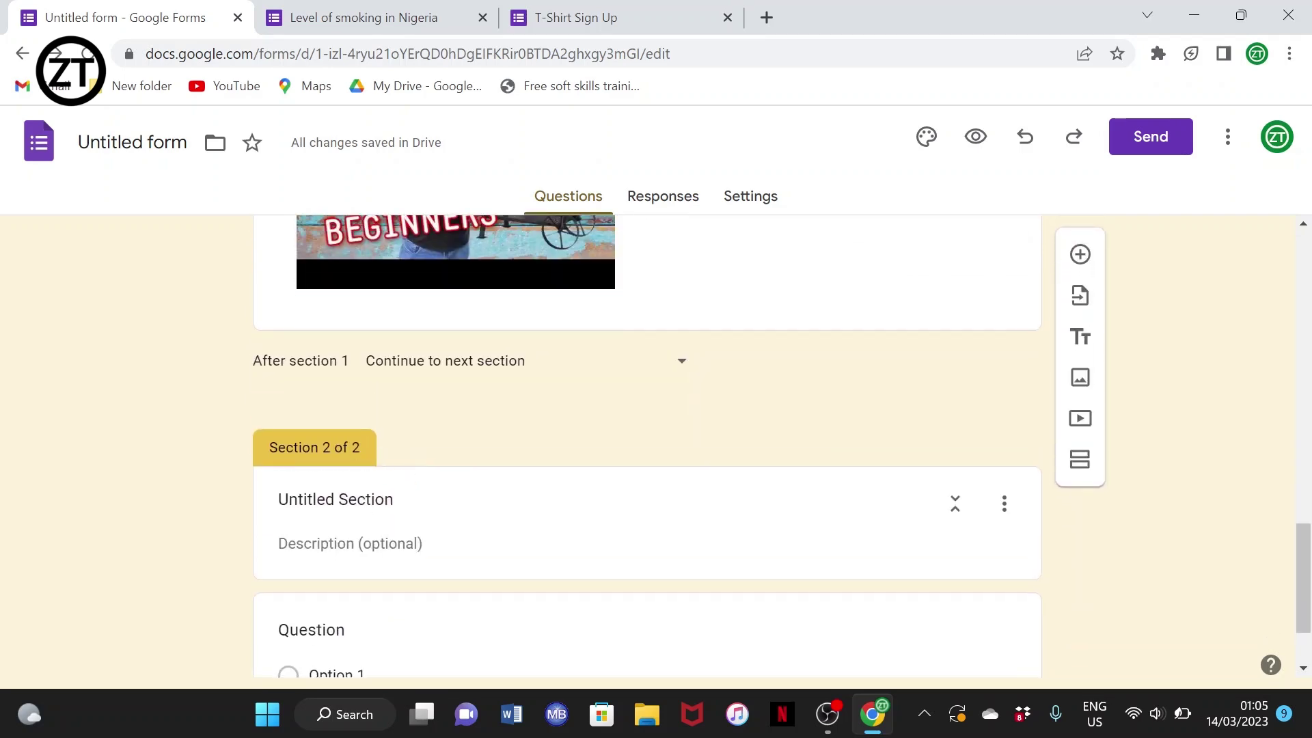
scroll(343, 446, "up", 7)
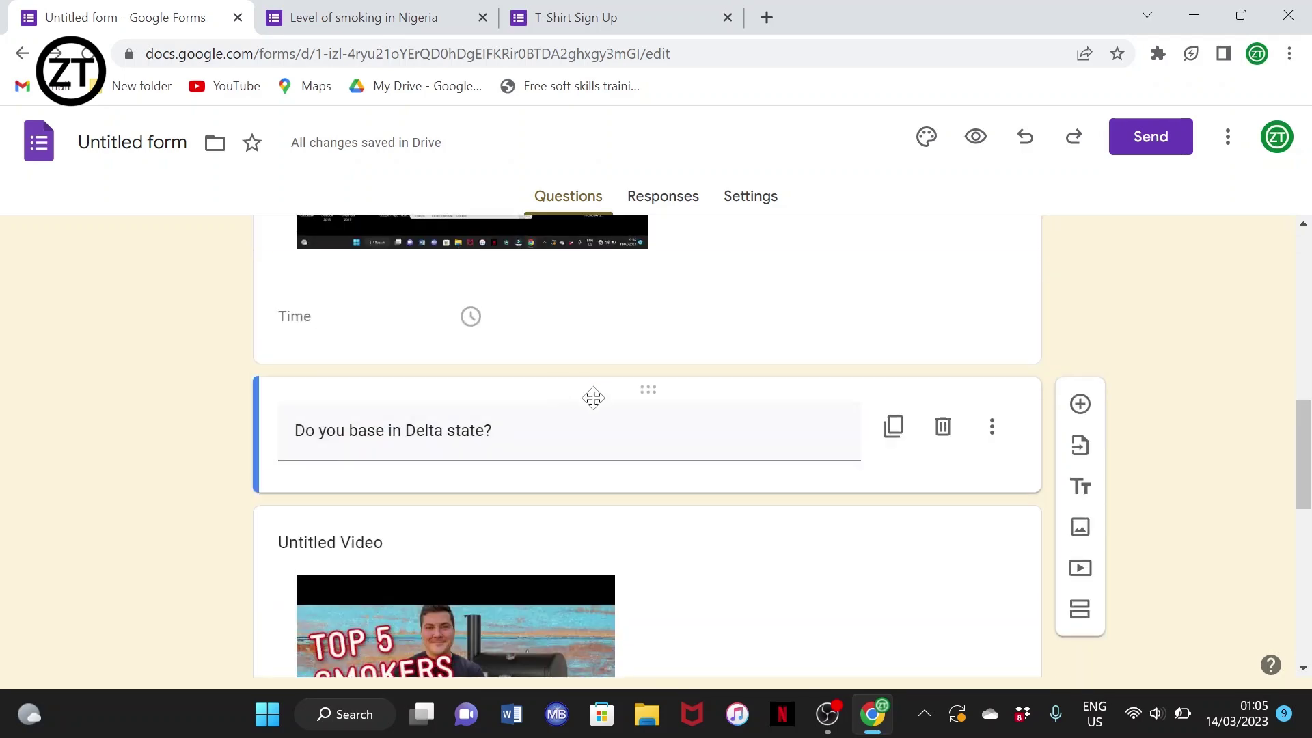
scroll(593, 398, "up", 8)
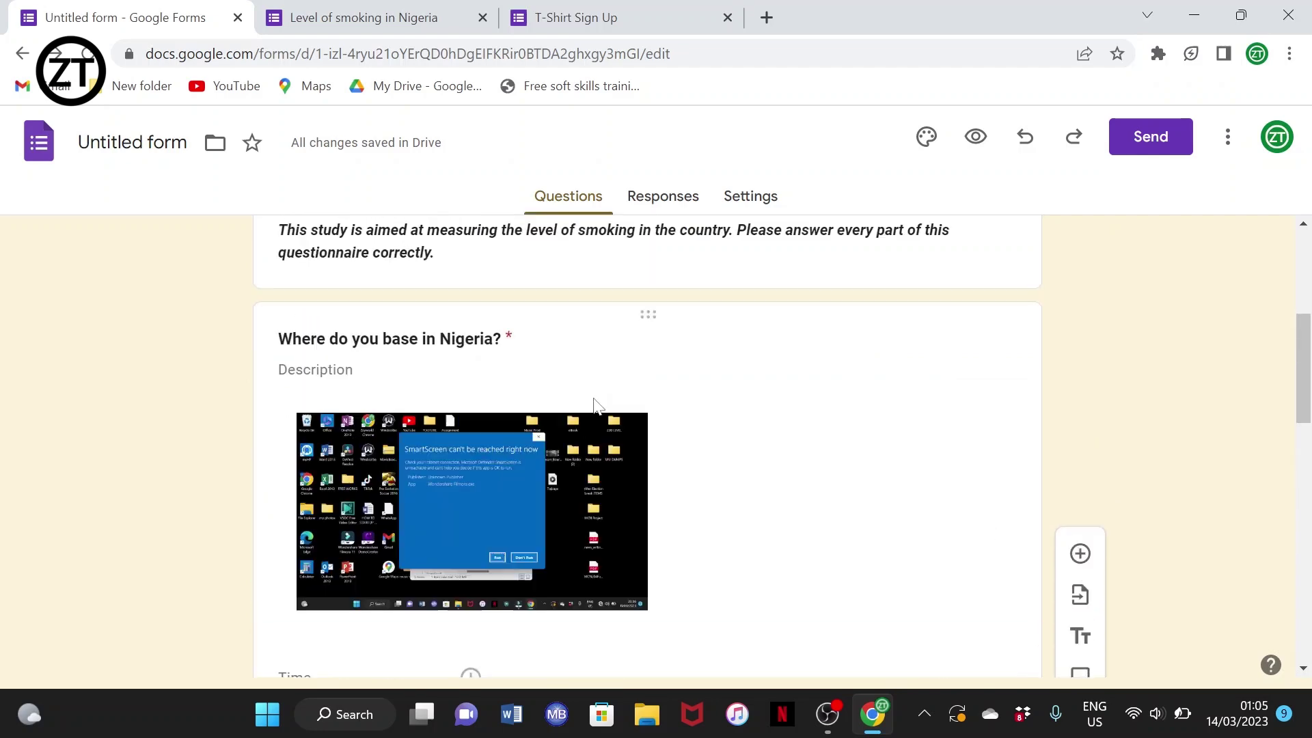
scroll(593, 404, "down", 7)
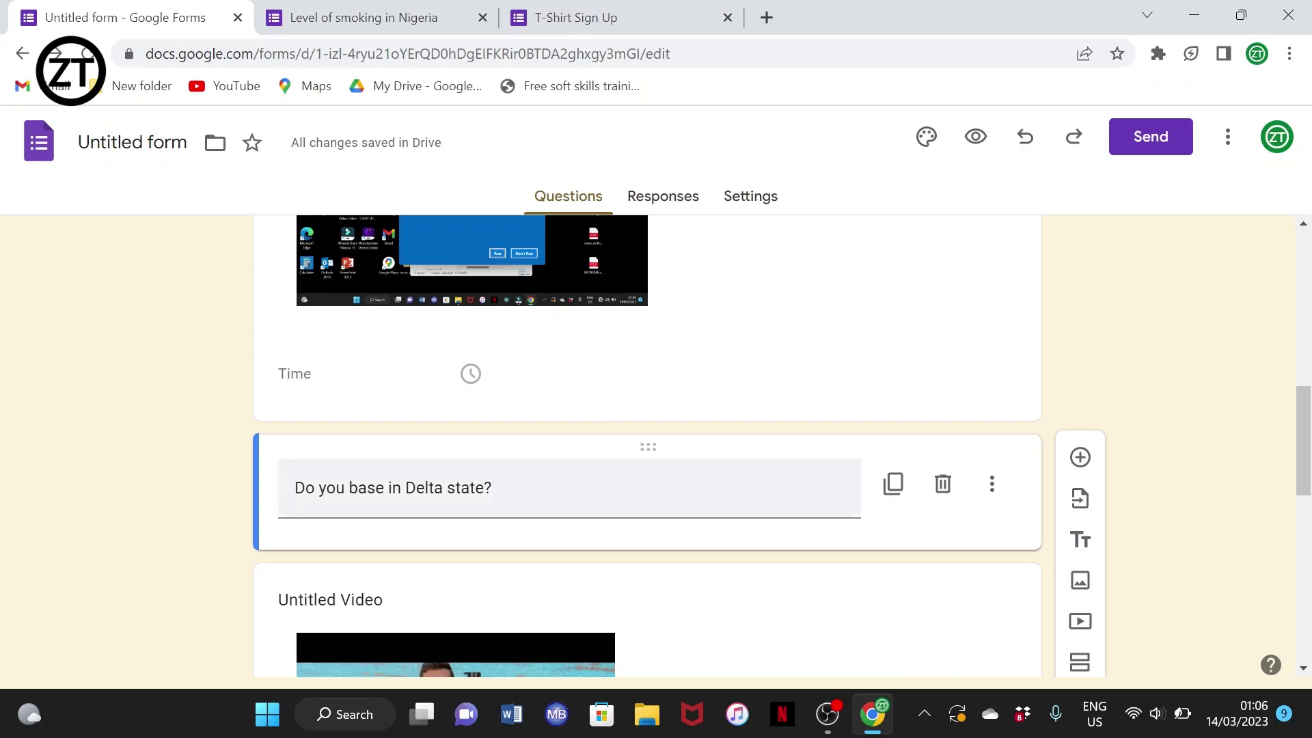
left_click(393, 489)
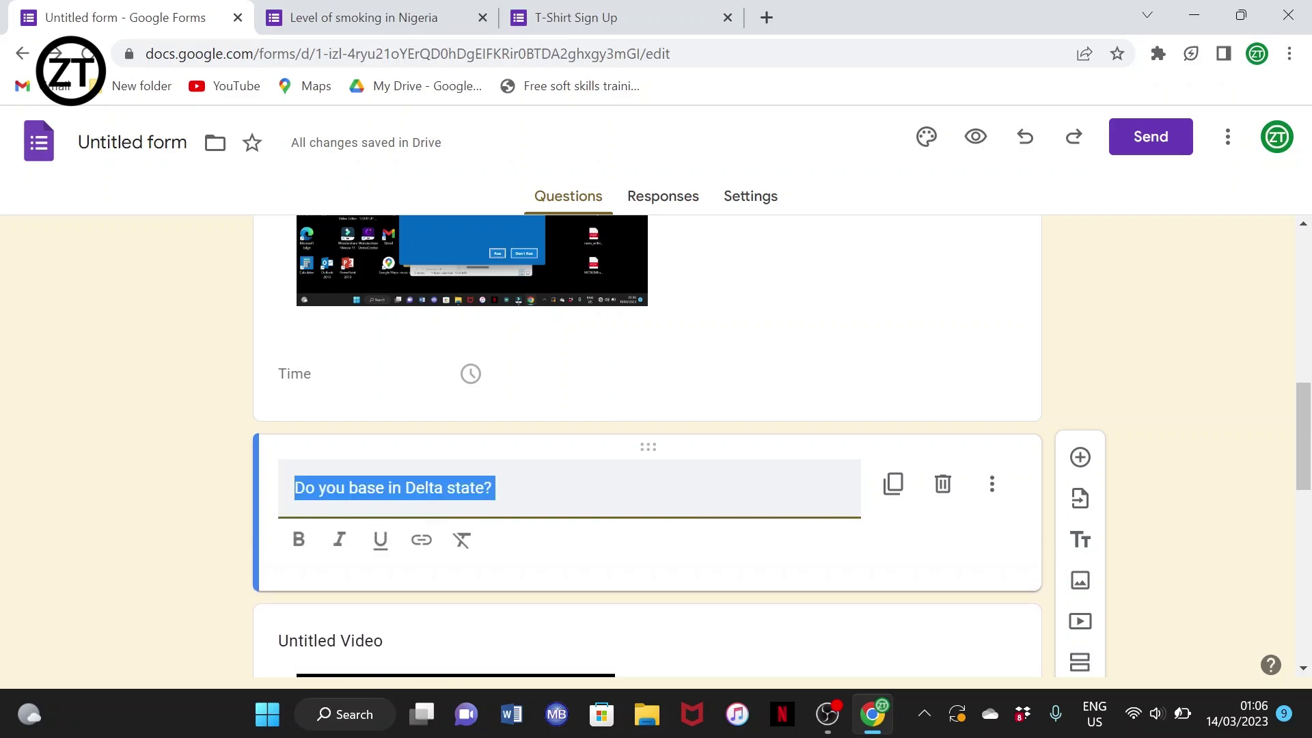
type("Sei")
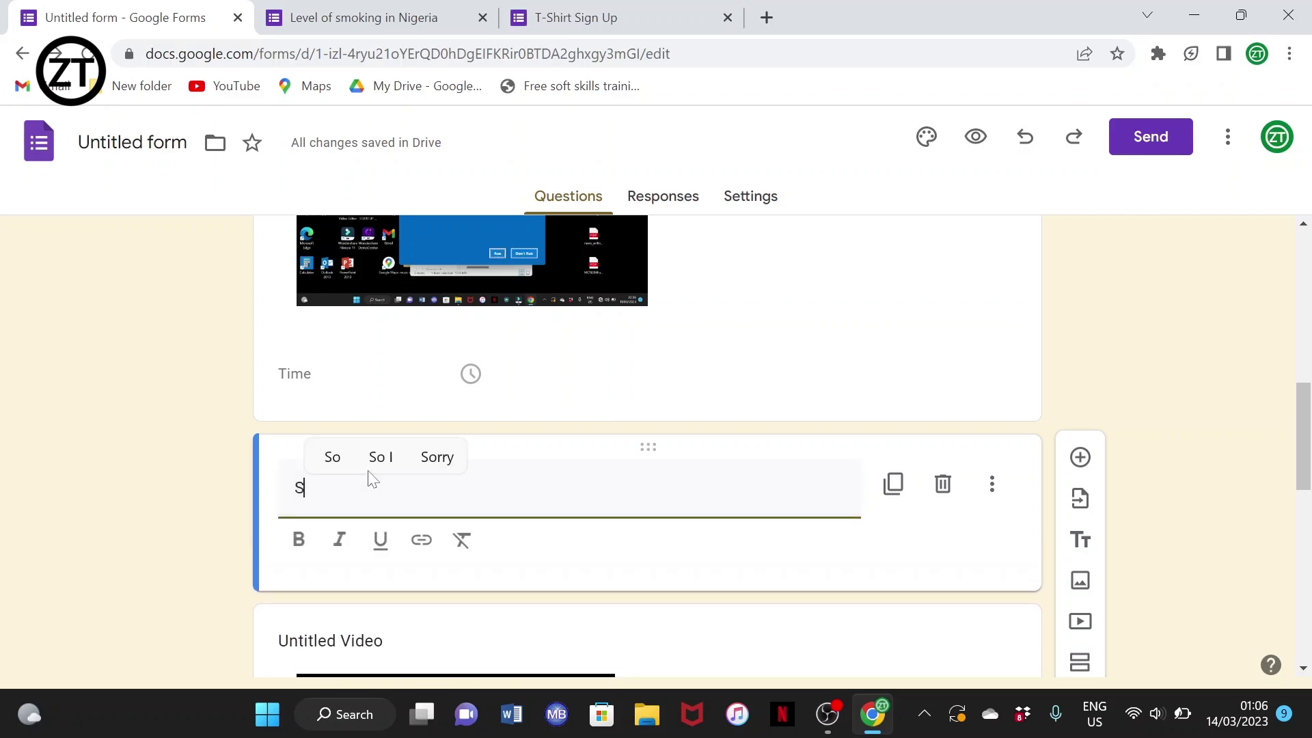
key("BackSpace")
key("BackSpace")
key("BackSpace")
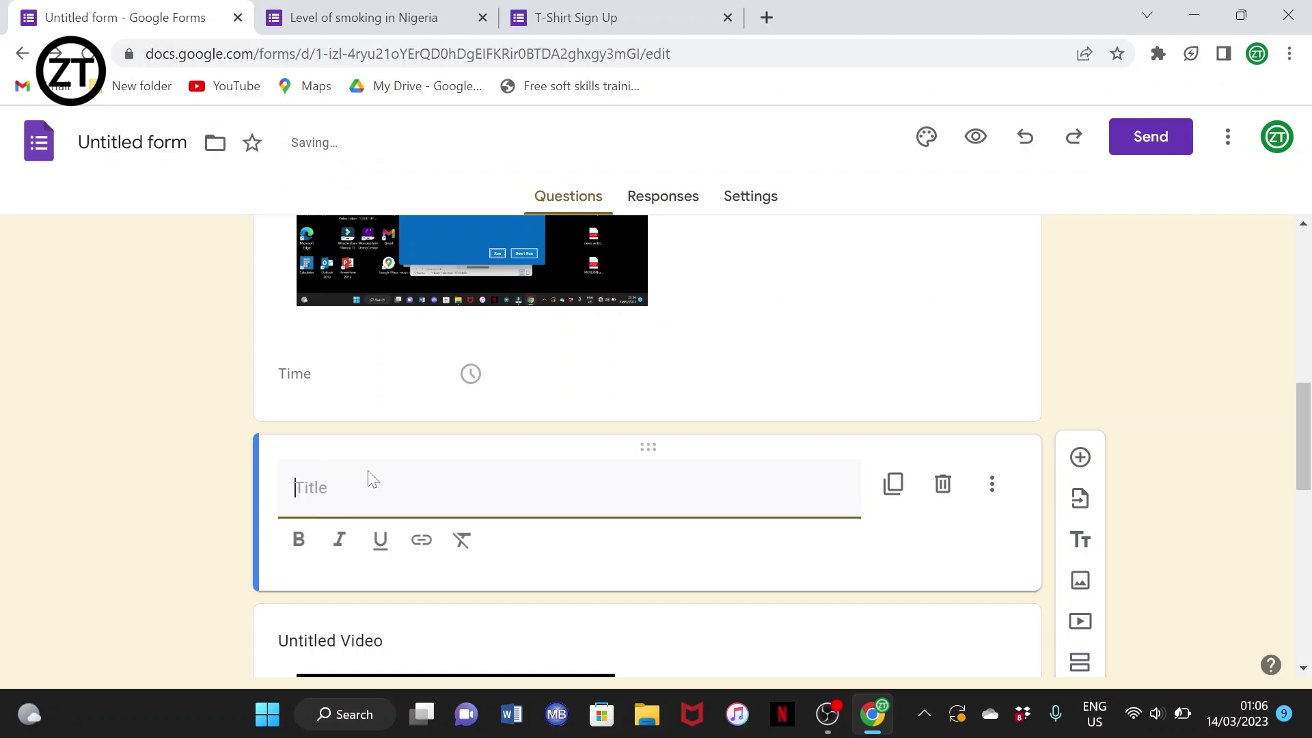
type("MUs")
type("ust answe")
type("r")
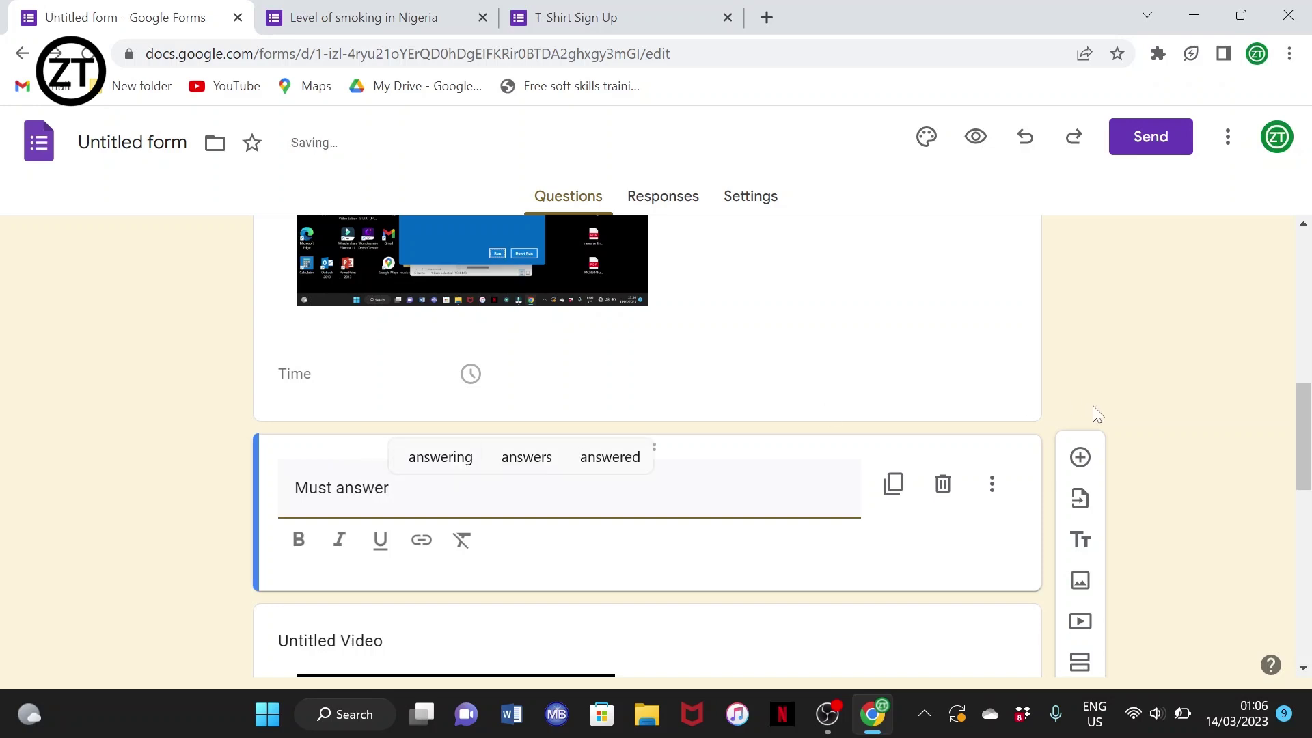
left_click(1097, 404)
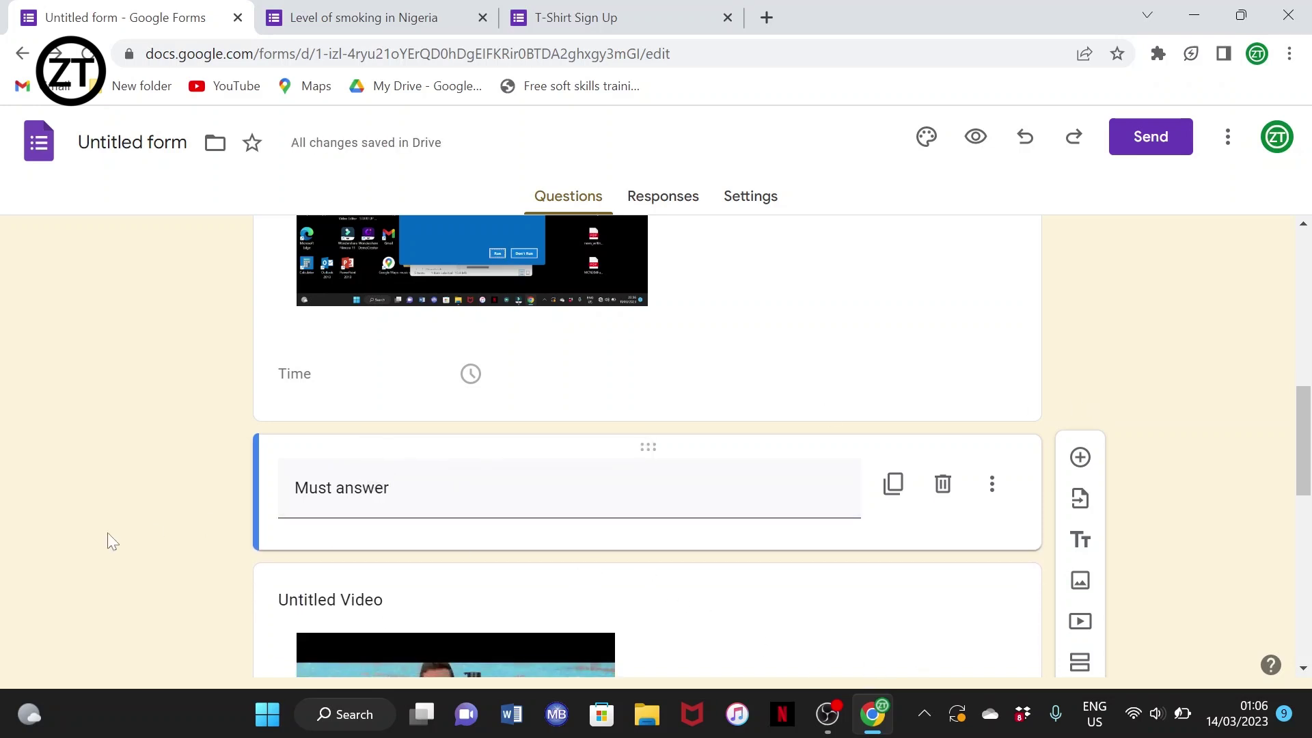
scroll(477, 601, "down", 2)
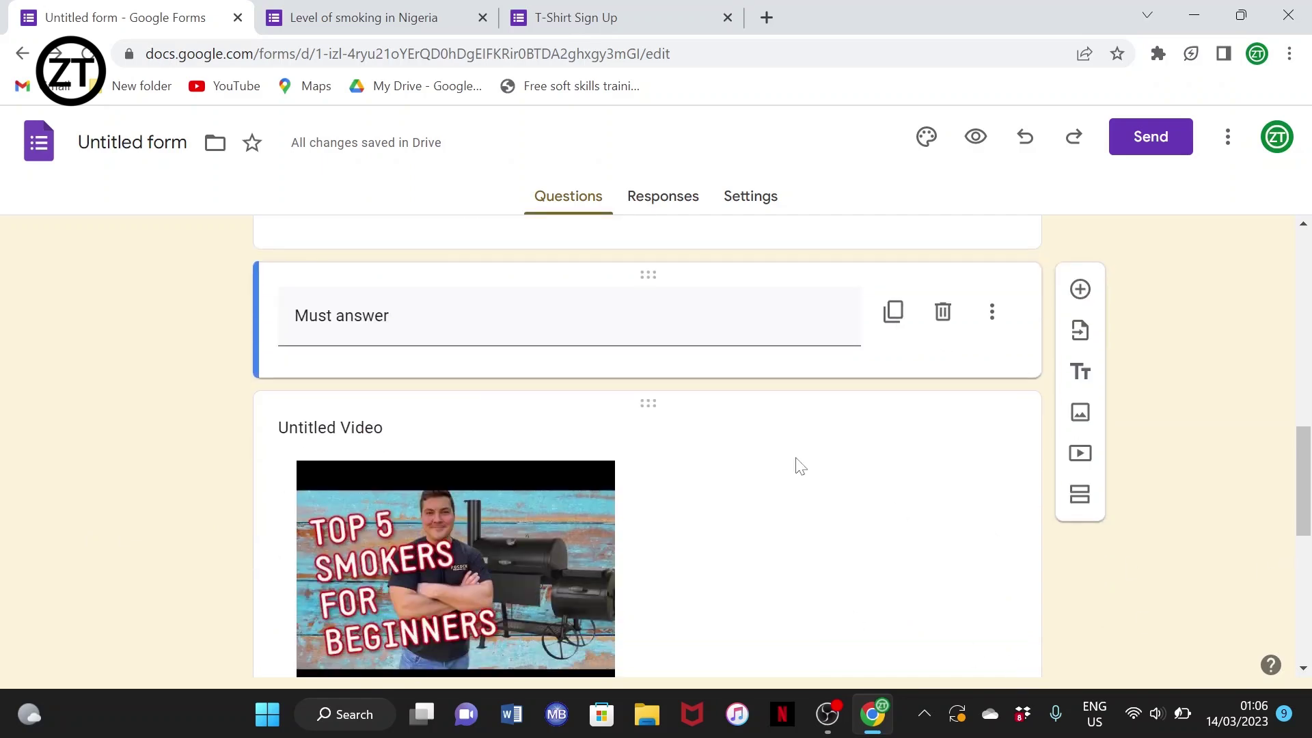
scroll(800, 466, "down", 2)
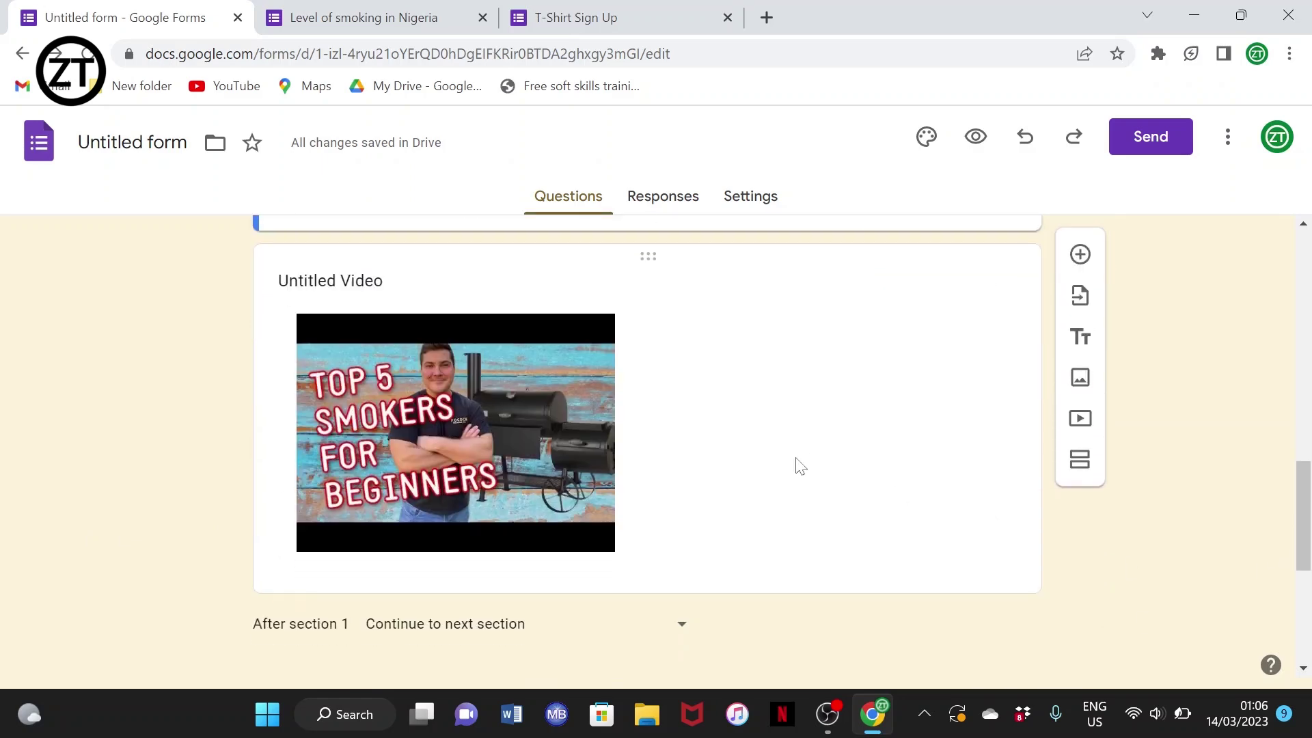
scroll(799, 466, "up", 3)
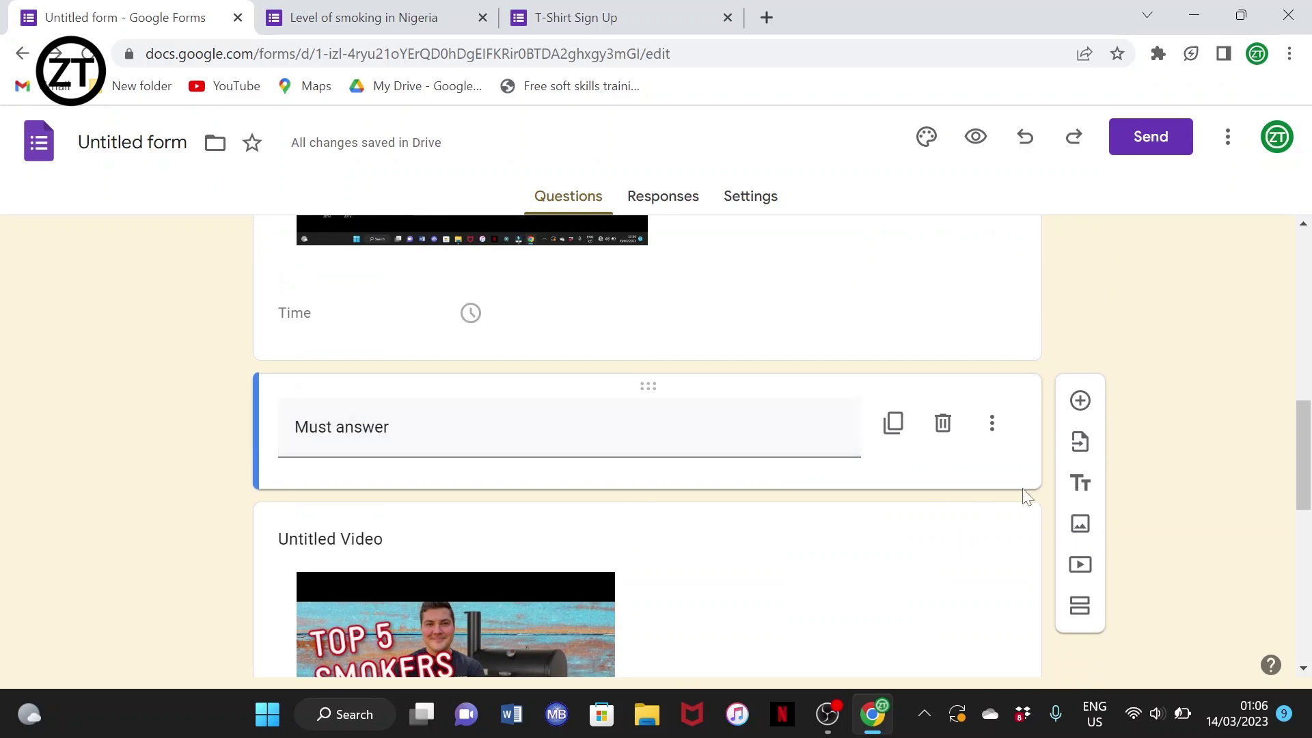
left_click(996, 557)
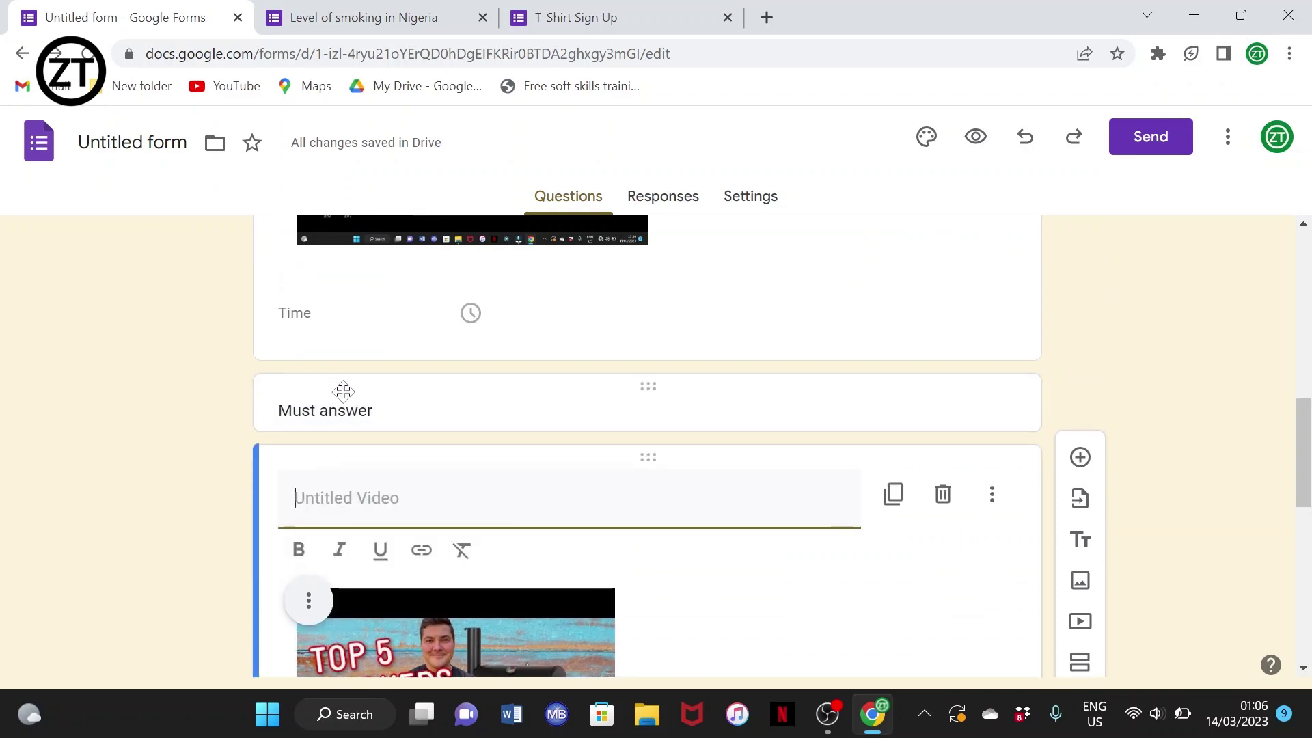
scroll(386, 451, "down", 2)
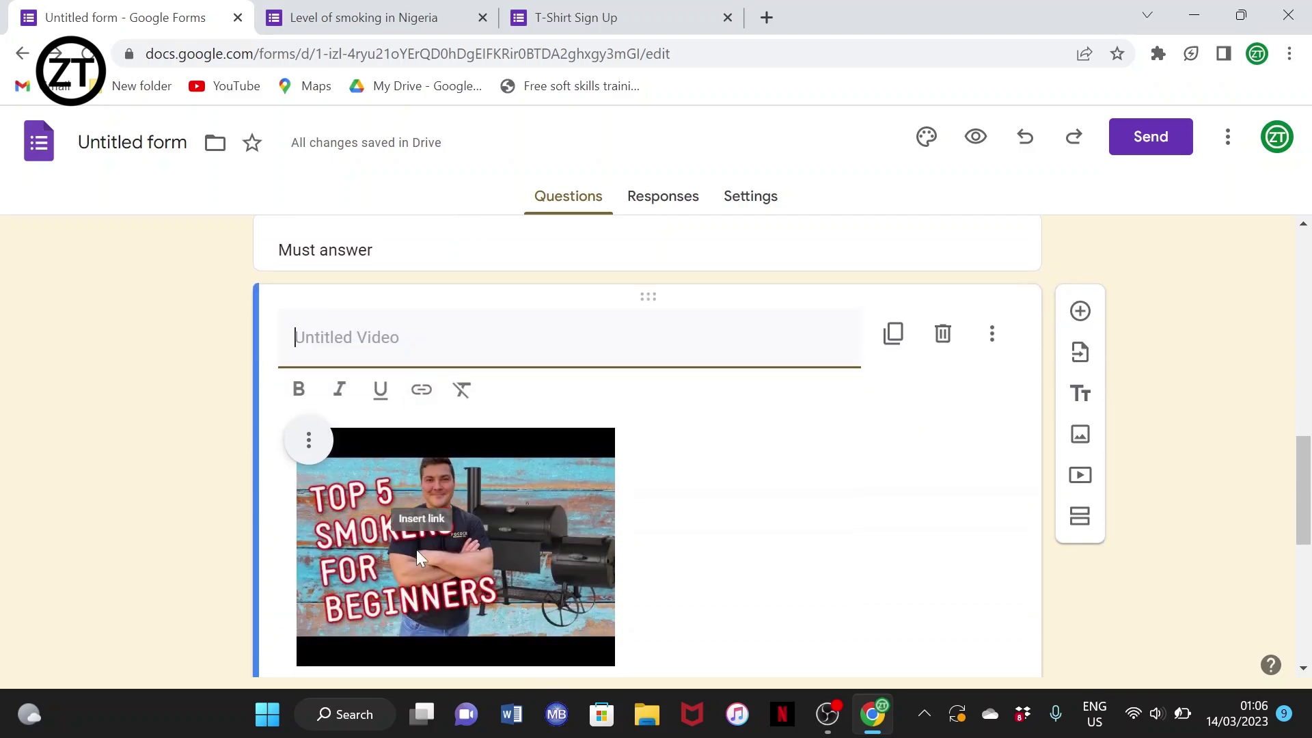
Add a multiple choice question titled "Do you base in Delta state?" below the "Must answer" text block.
left_click(472, 251)
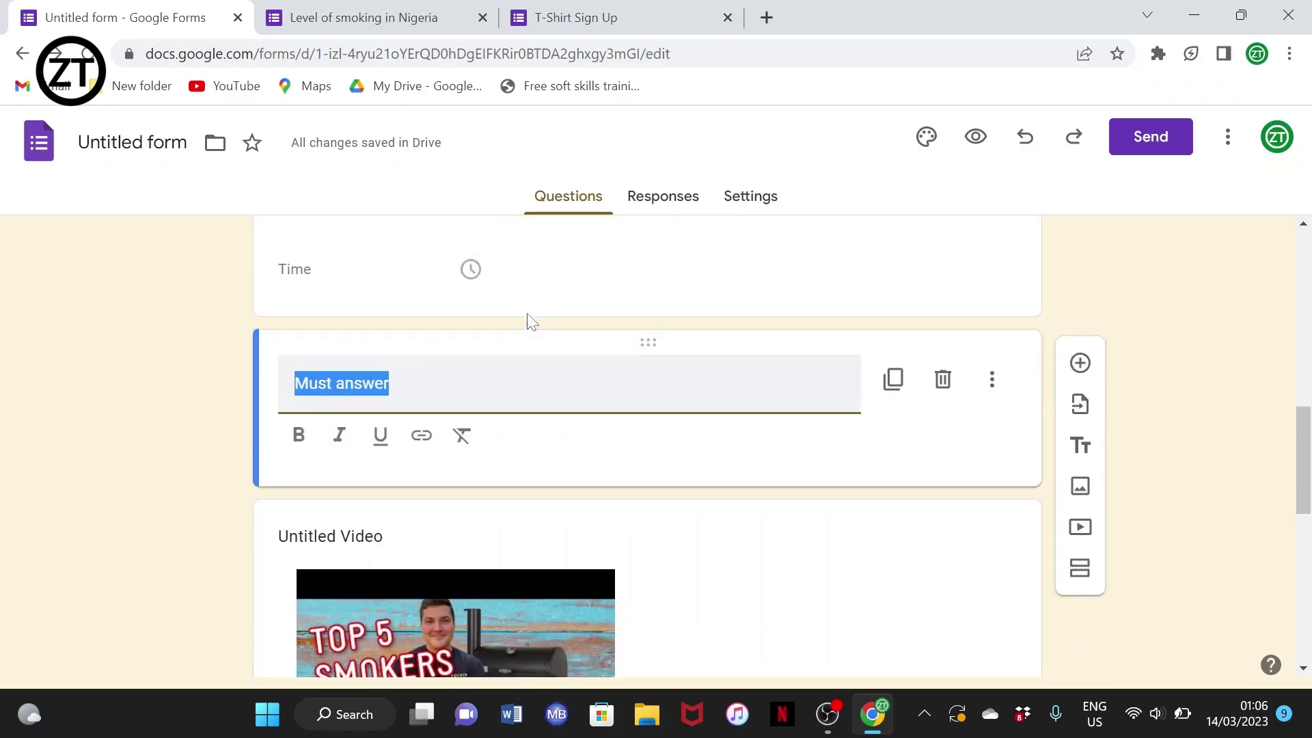
scroll(527, 321, "down", 3)
scroll(813, 438, "up", 2)
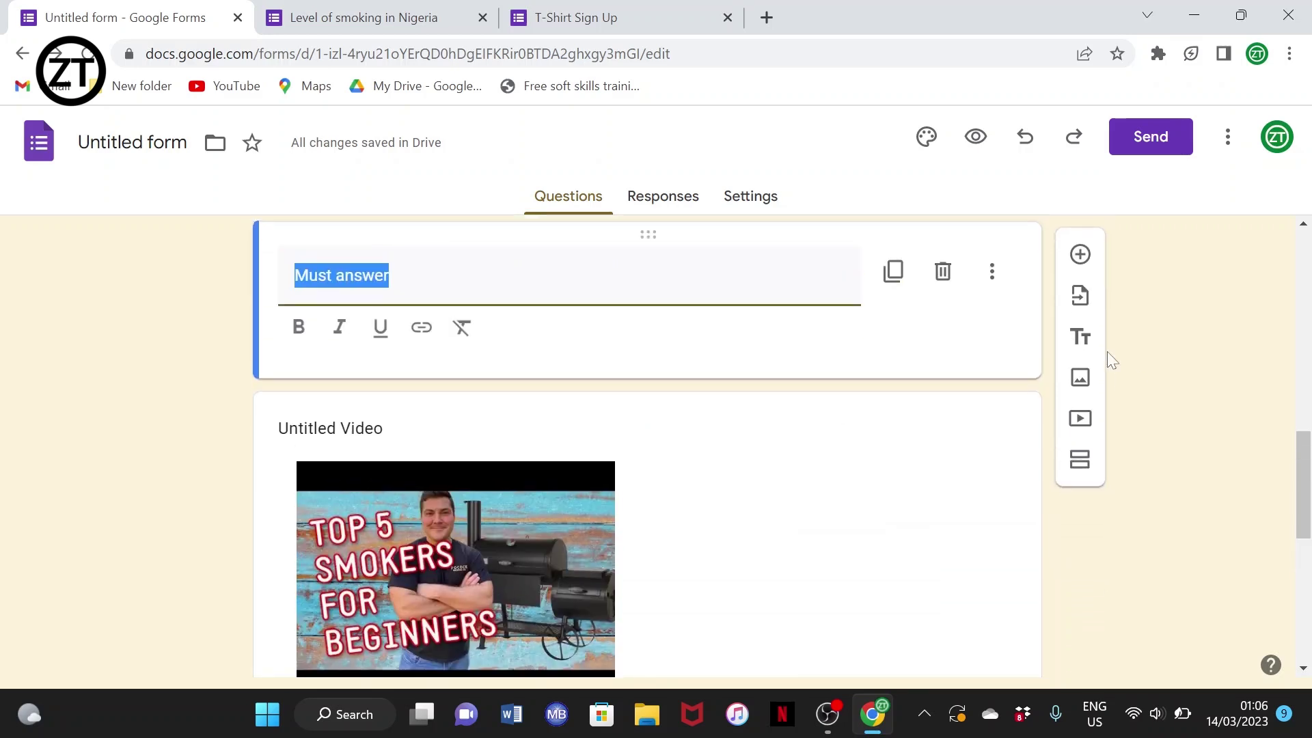
left_click(1081, 255)
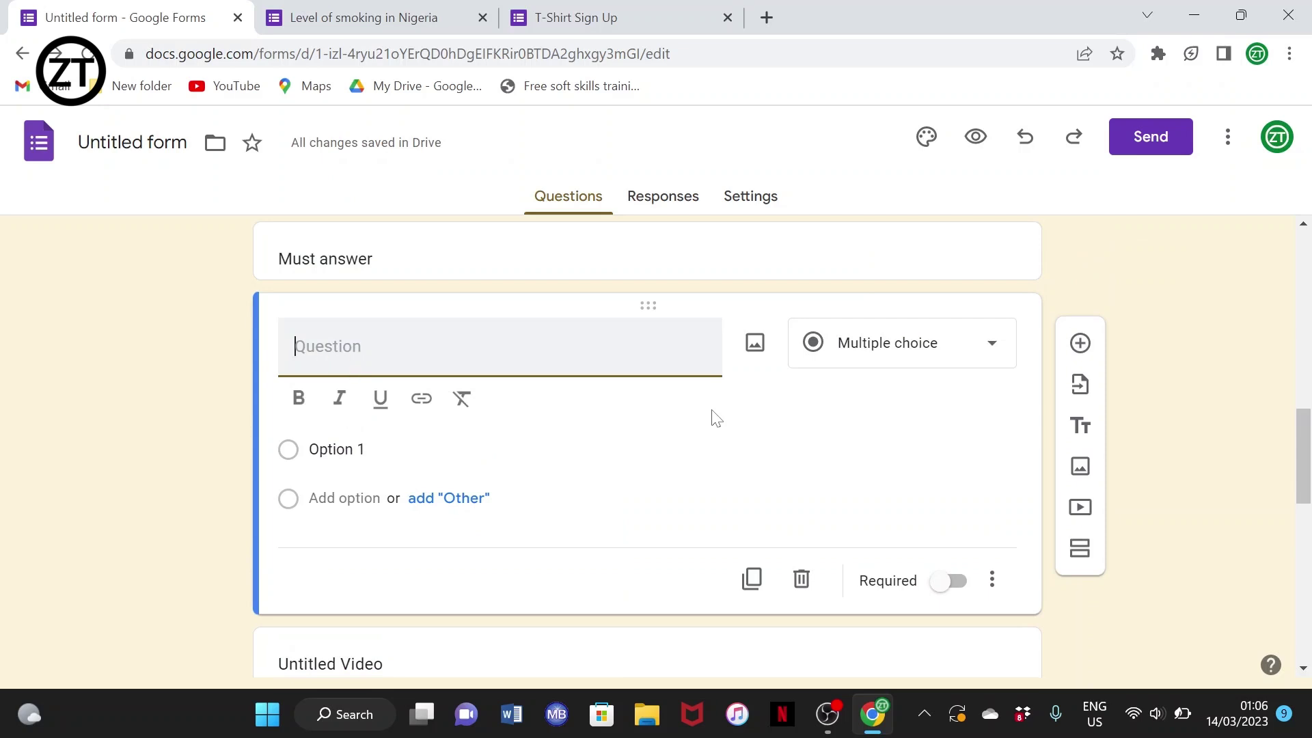
type("Do yo")
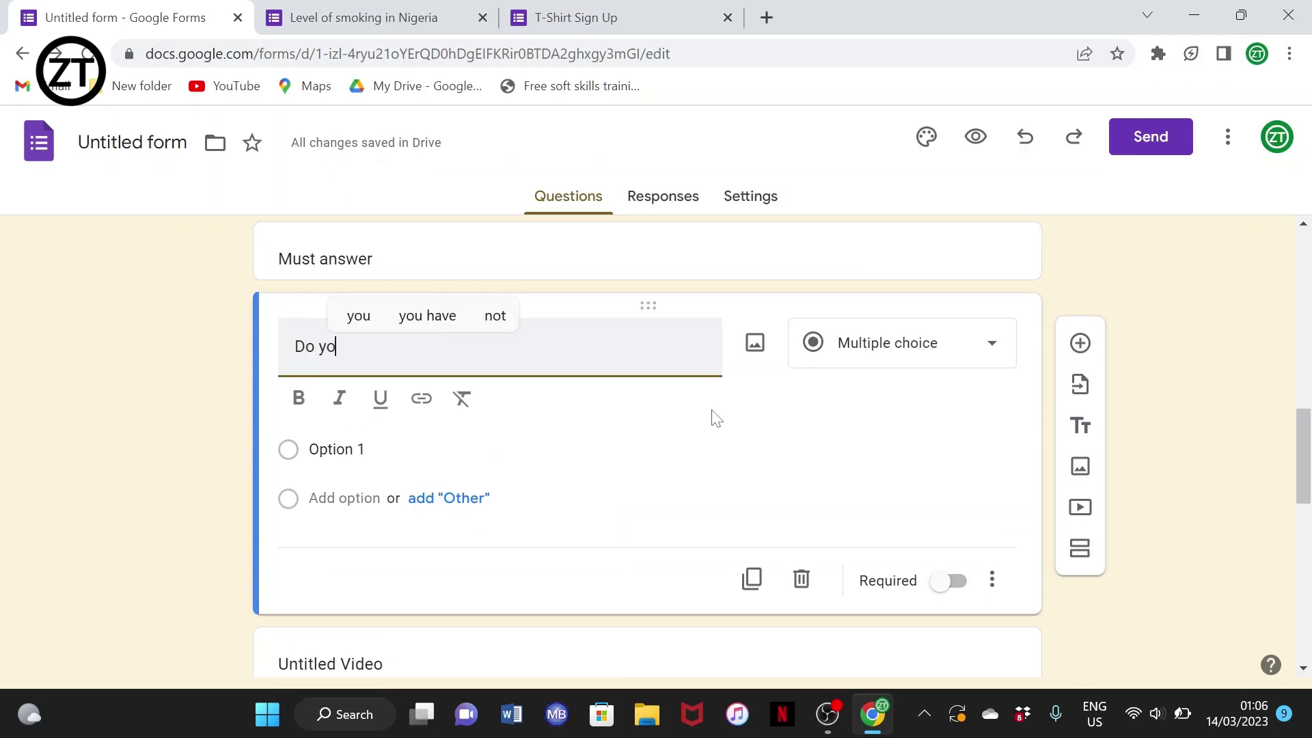
type("u base ")
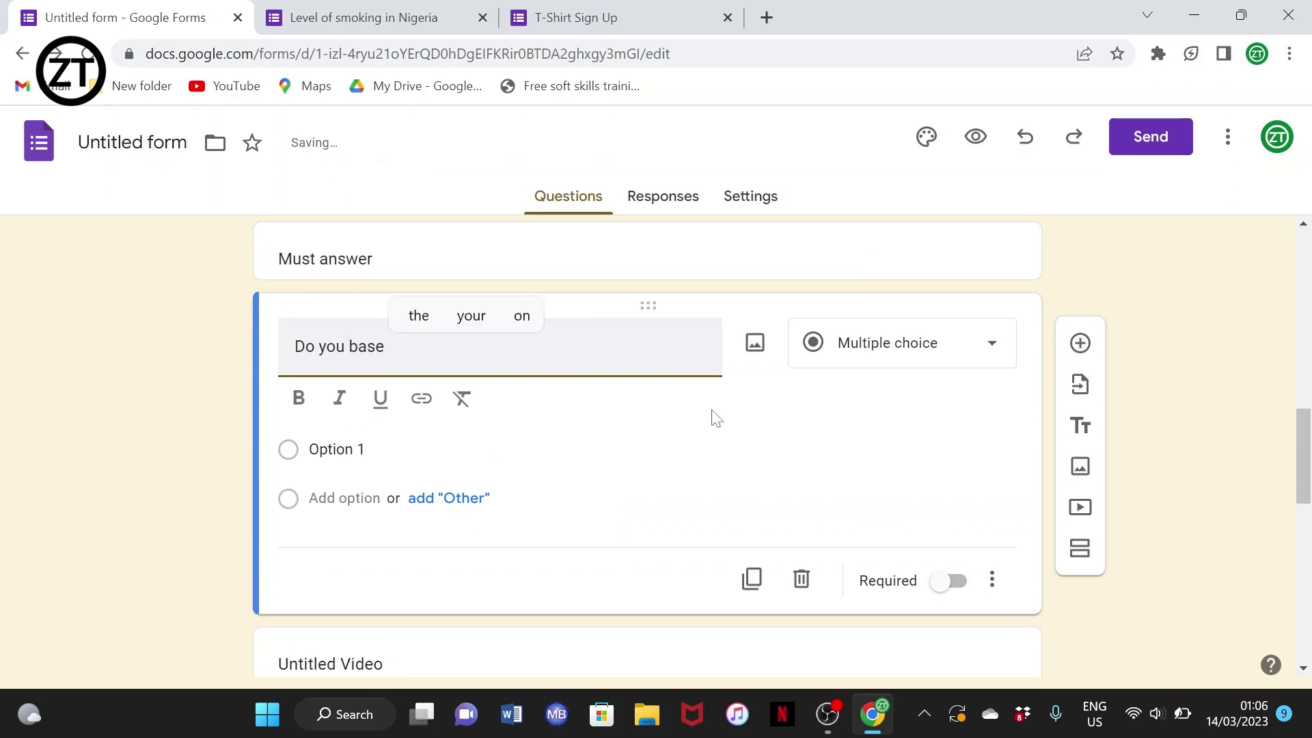
type("in Delta sate")
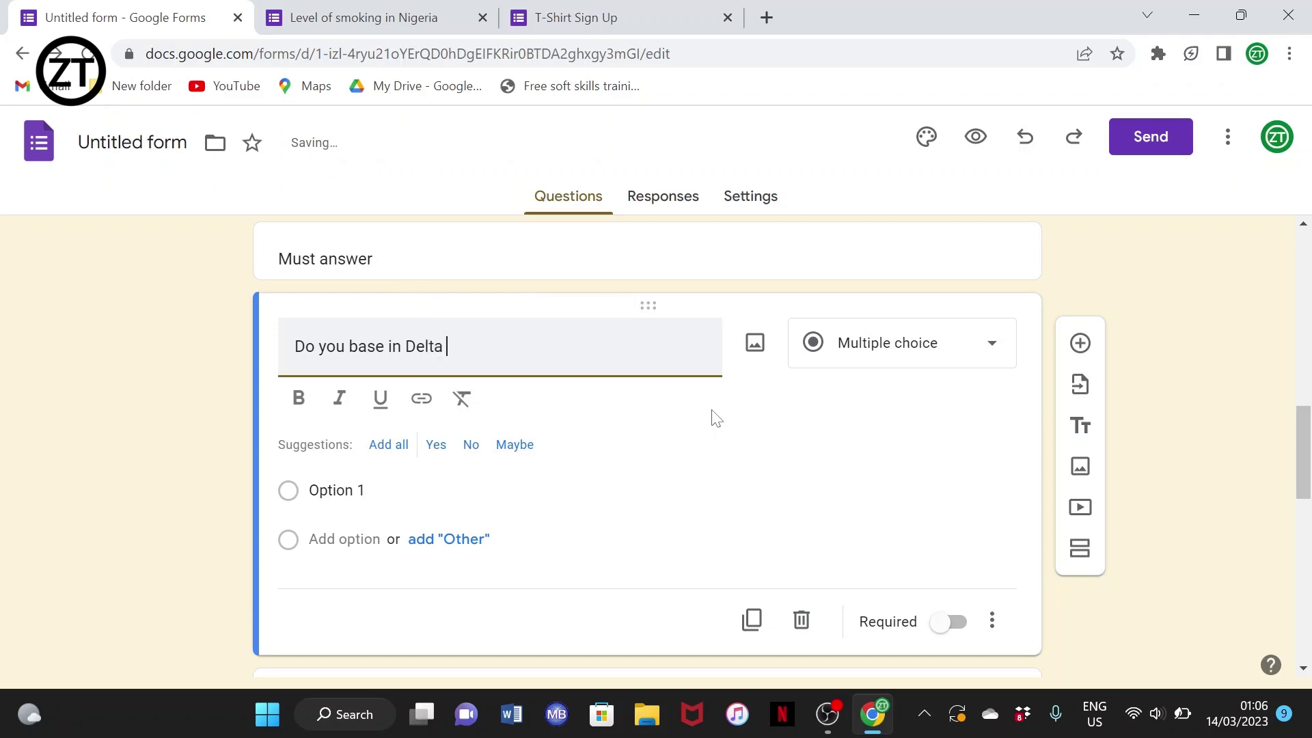
key("BackSpace")
key("BackSpace")
key("BackSpace")
type("tate")
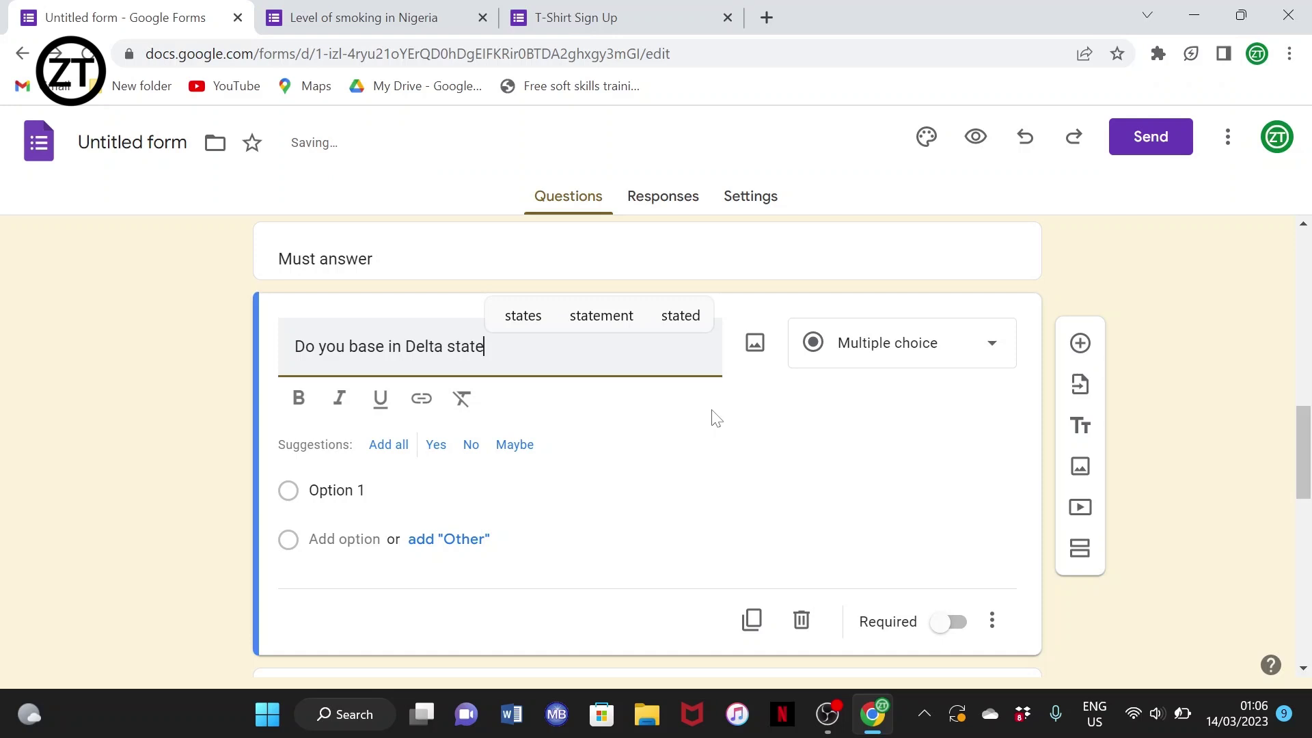
type("?")
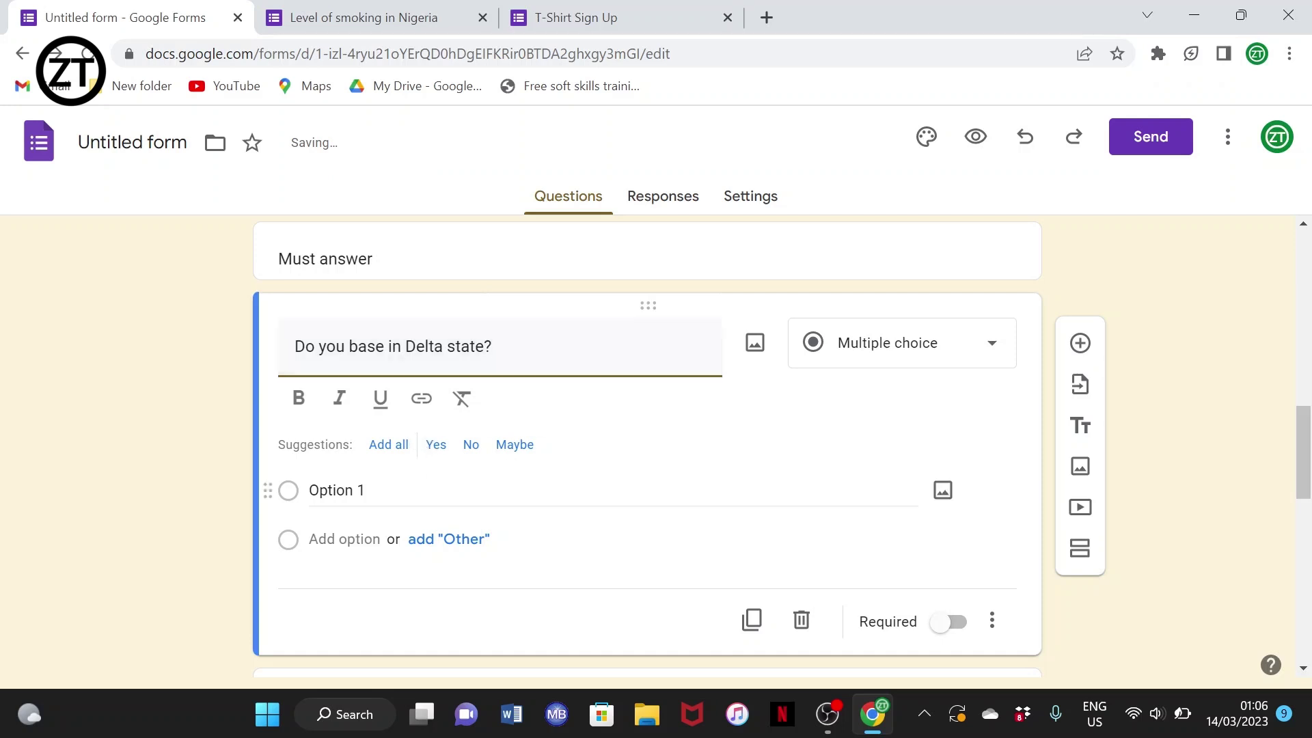
Give the "Do you base in Delta state?" question the two options "Yes" and "No".
left_click(392, 495)
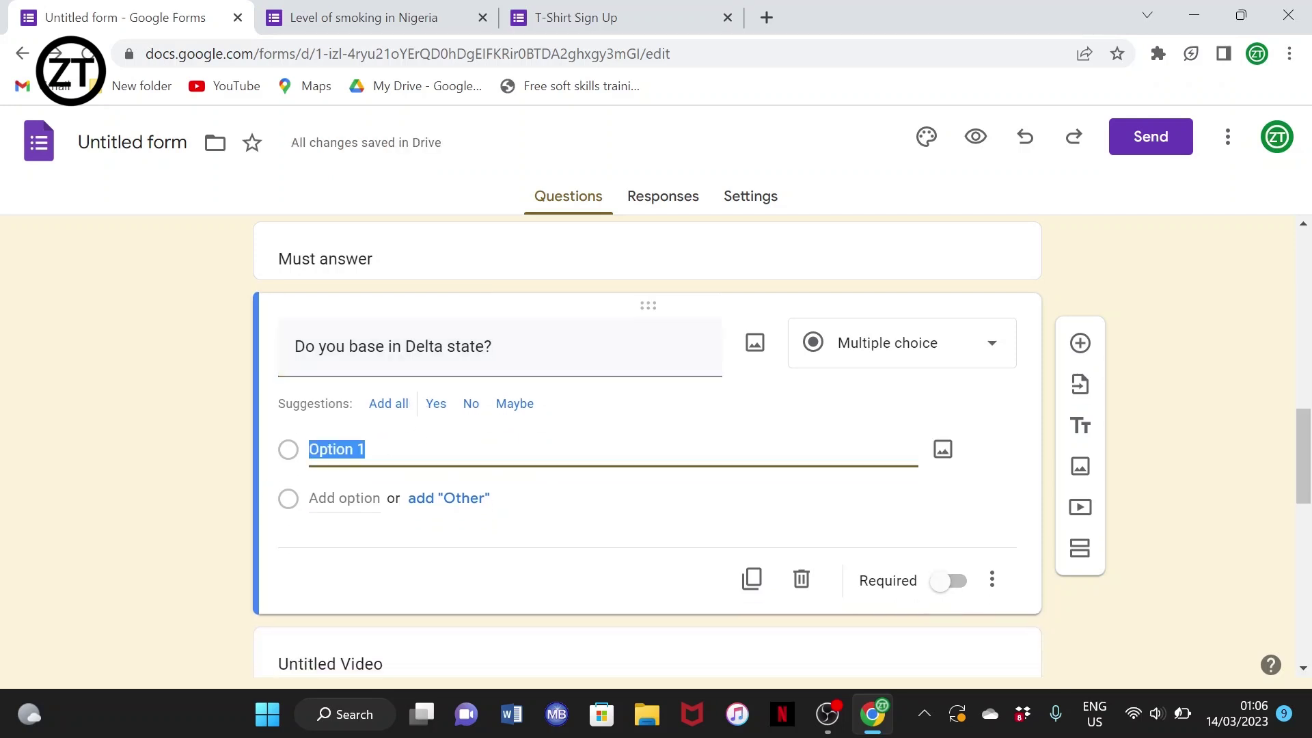
type("Yes")
key("Return")
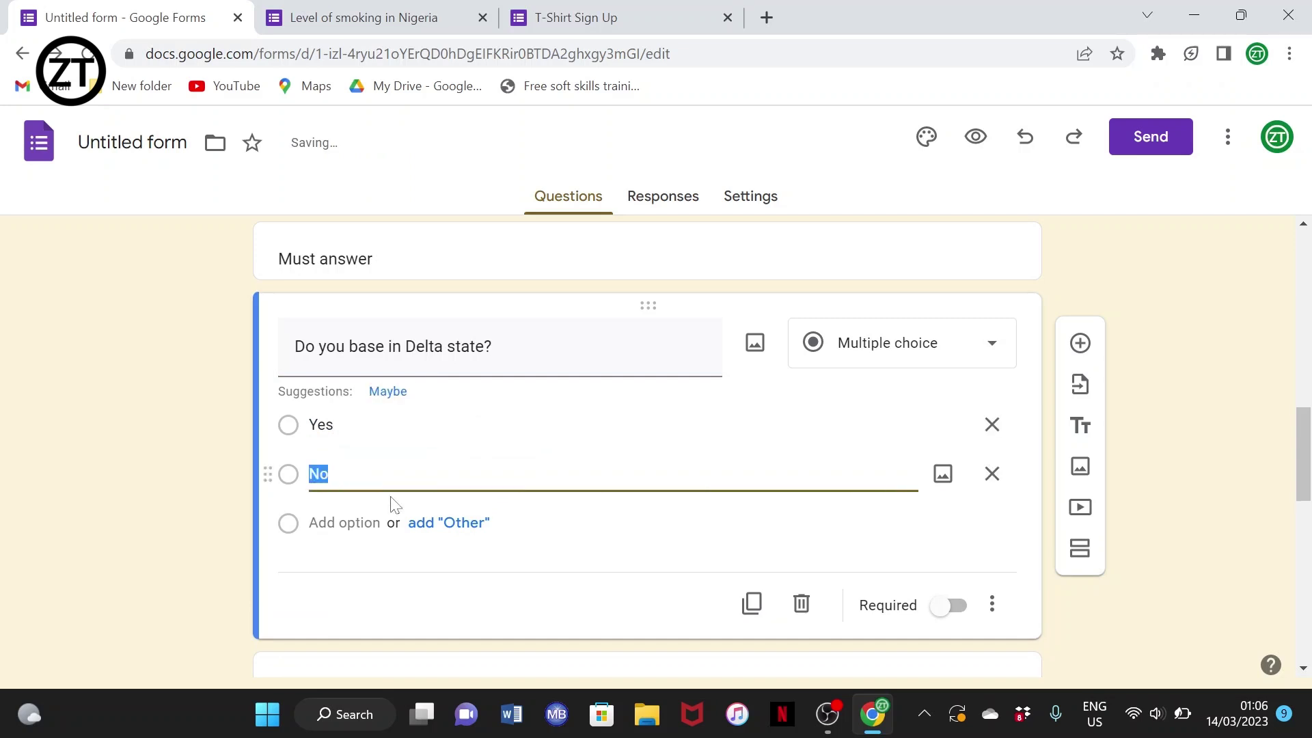
left_click(704, 528)
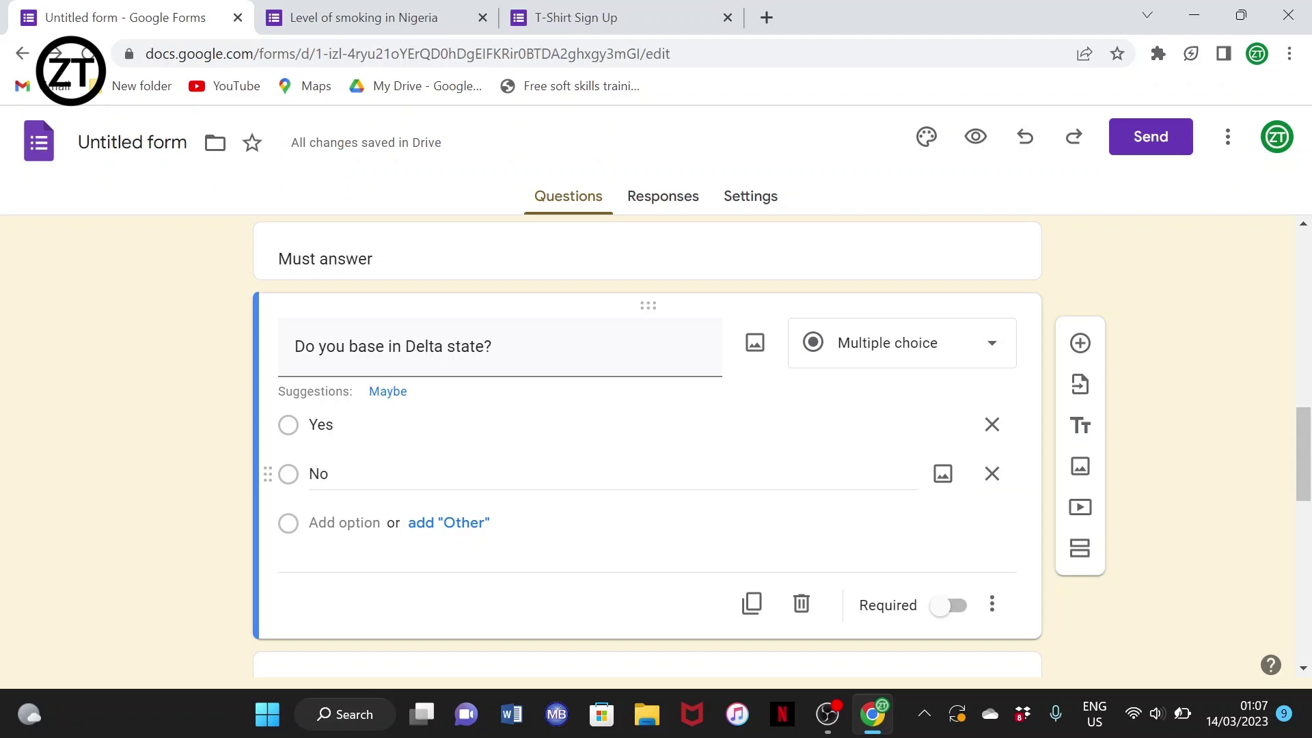
key("Up")
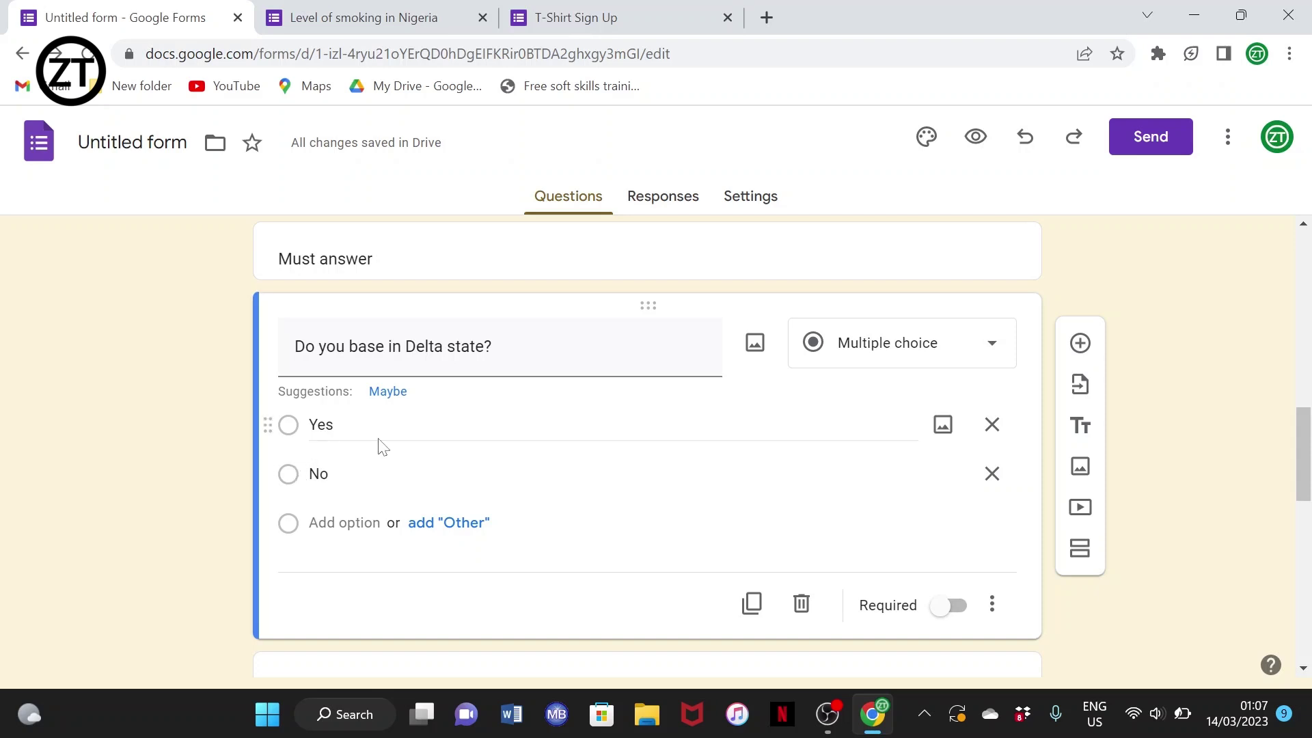
key("Down")
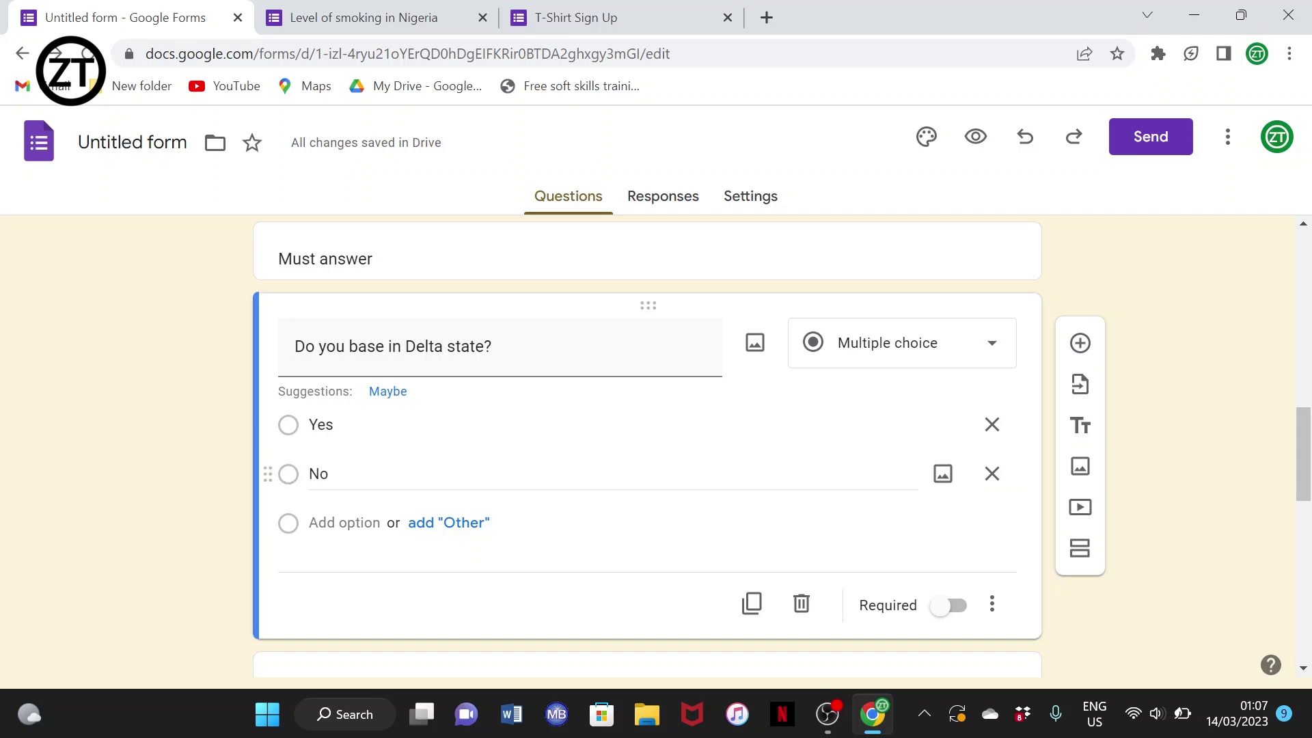
Enable section routing based on the answer for the Delta state question and make it required.
scroll(480, 474, "down", 1)
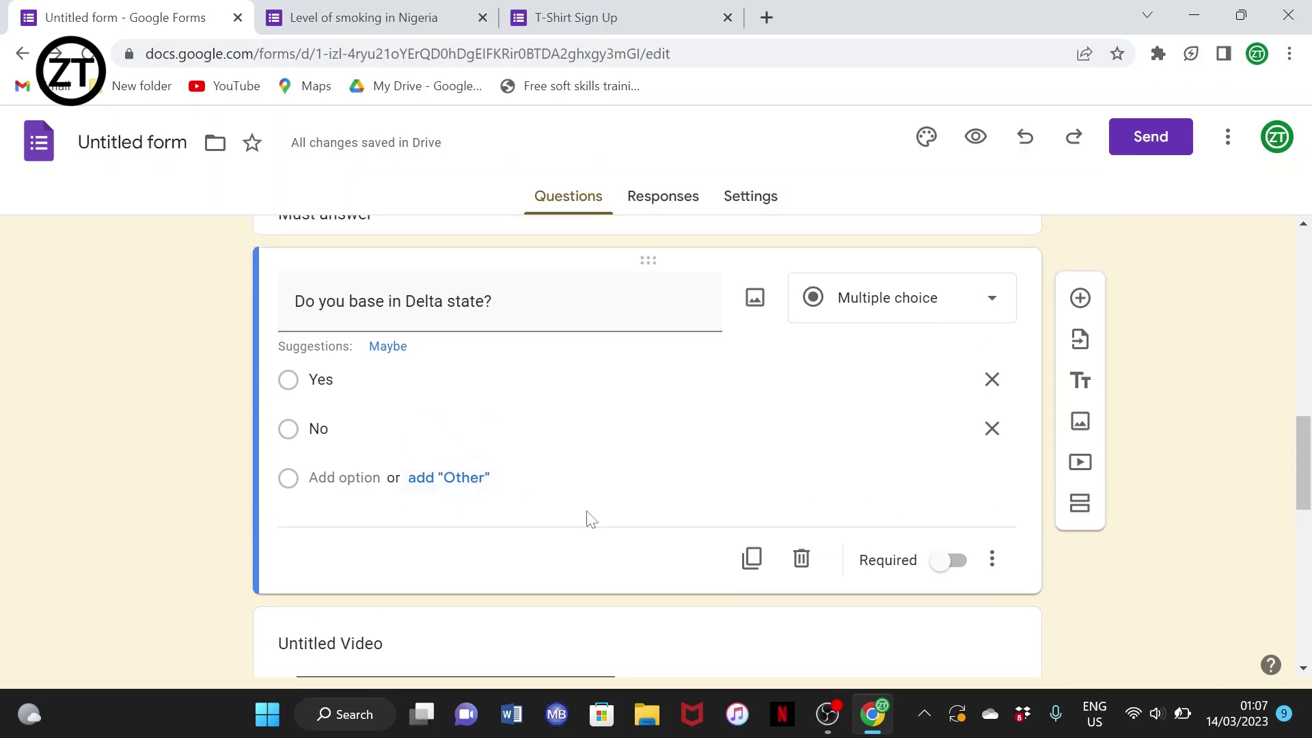
left_click(992, 560)
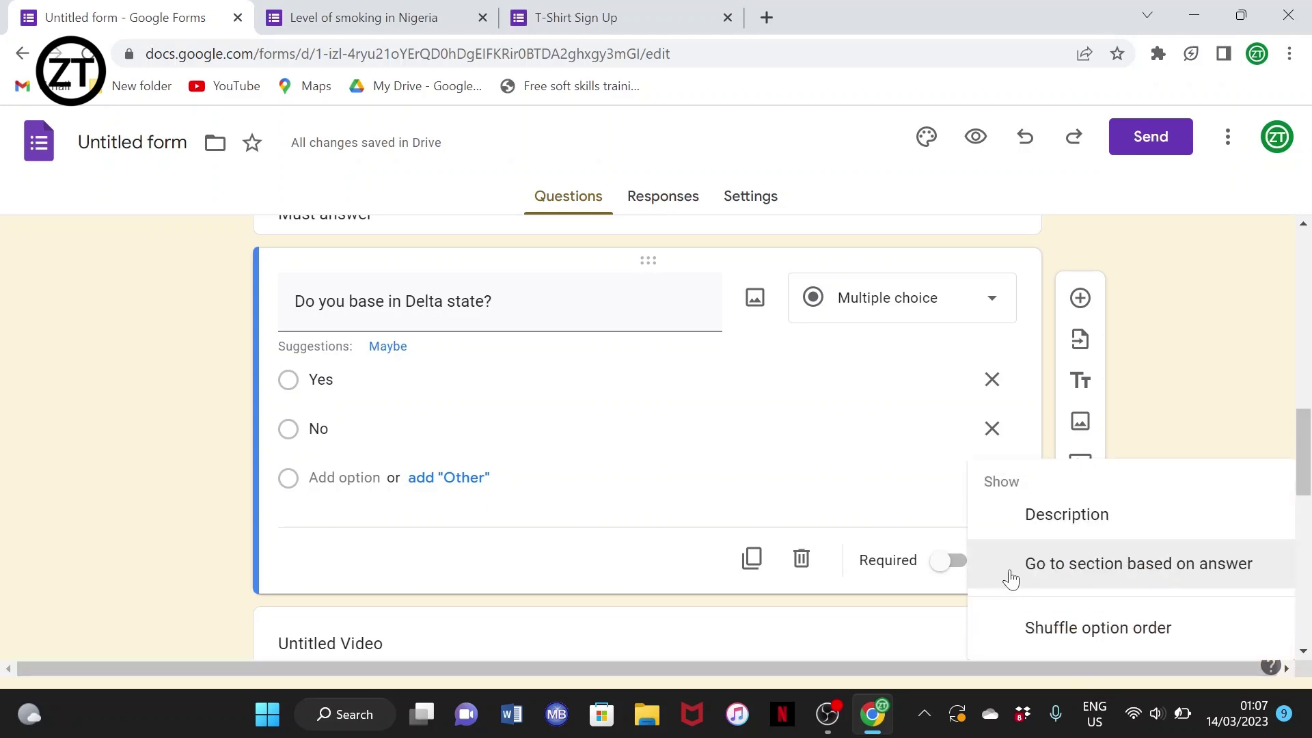
left_click(1010, 571)
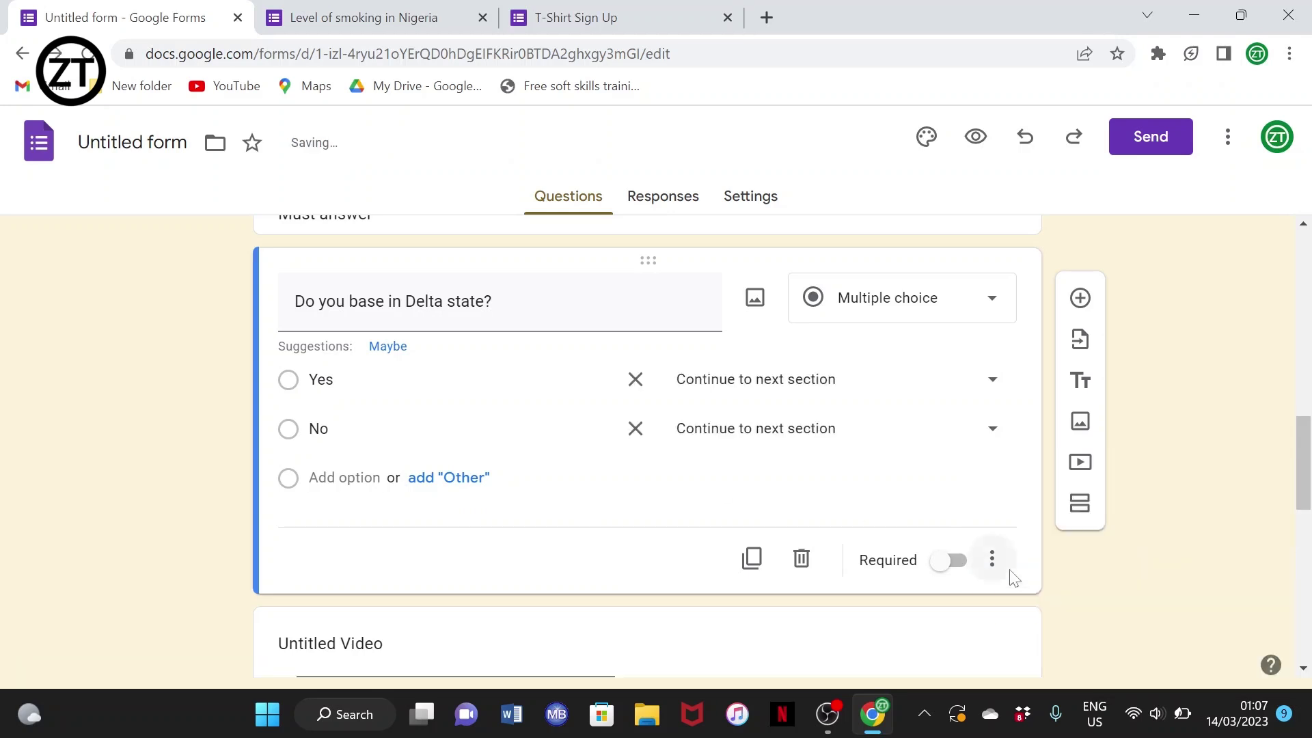
left_click(942, 567)
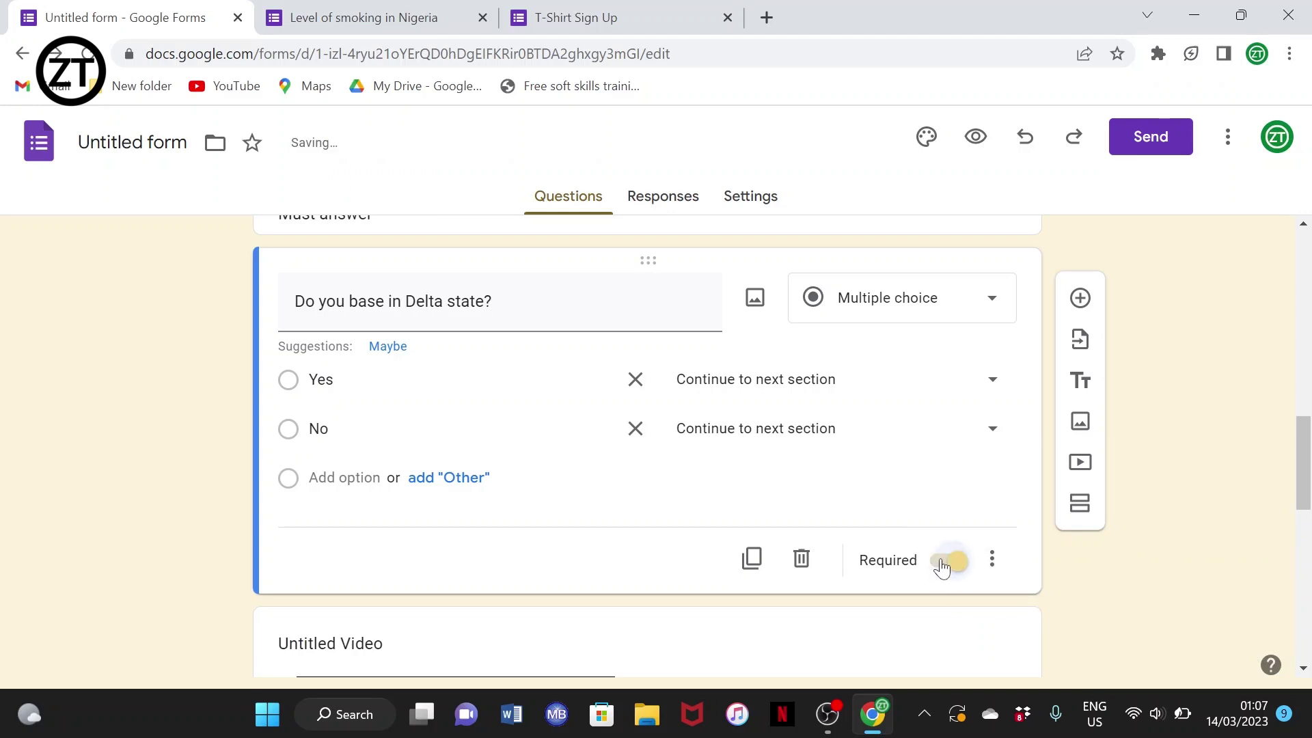
Keep the "Yes" answer continuing to the next section and route the "No" answer to "Submit form".
left_click(991, 391)
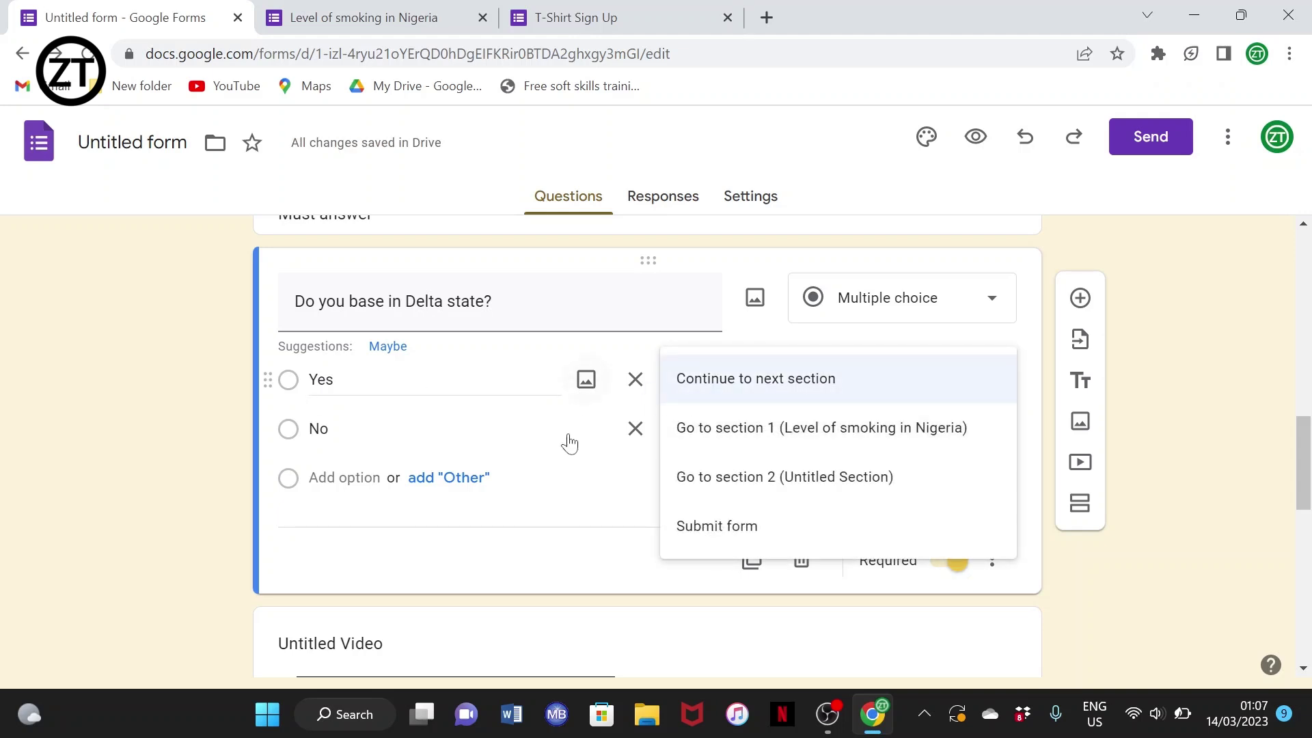
left_click(577, 551)
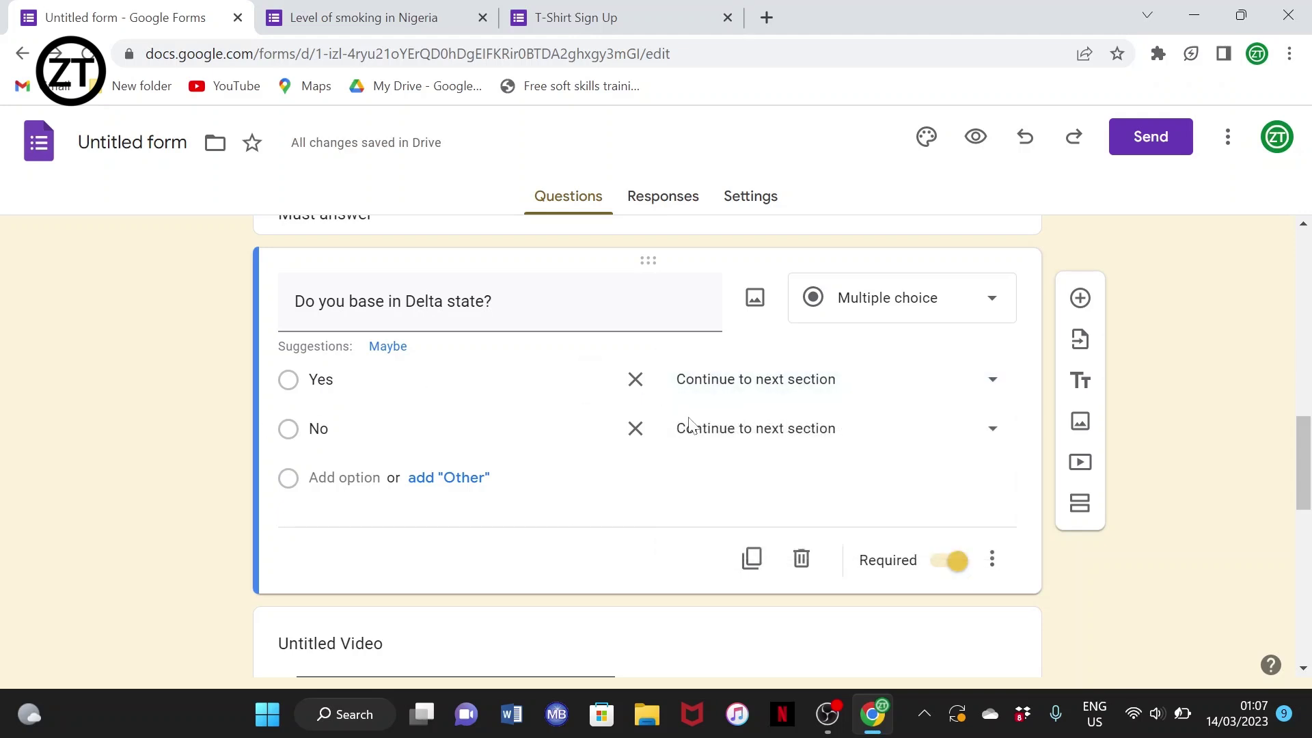
left_click(996, 383)
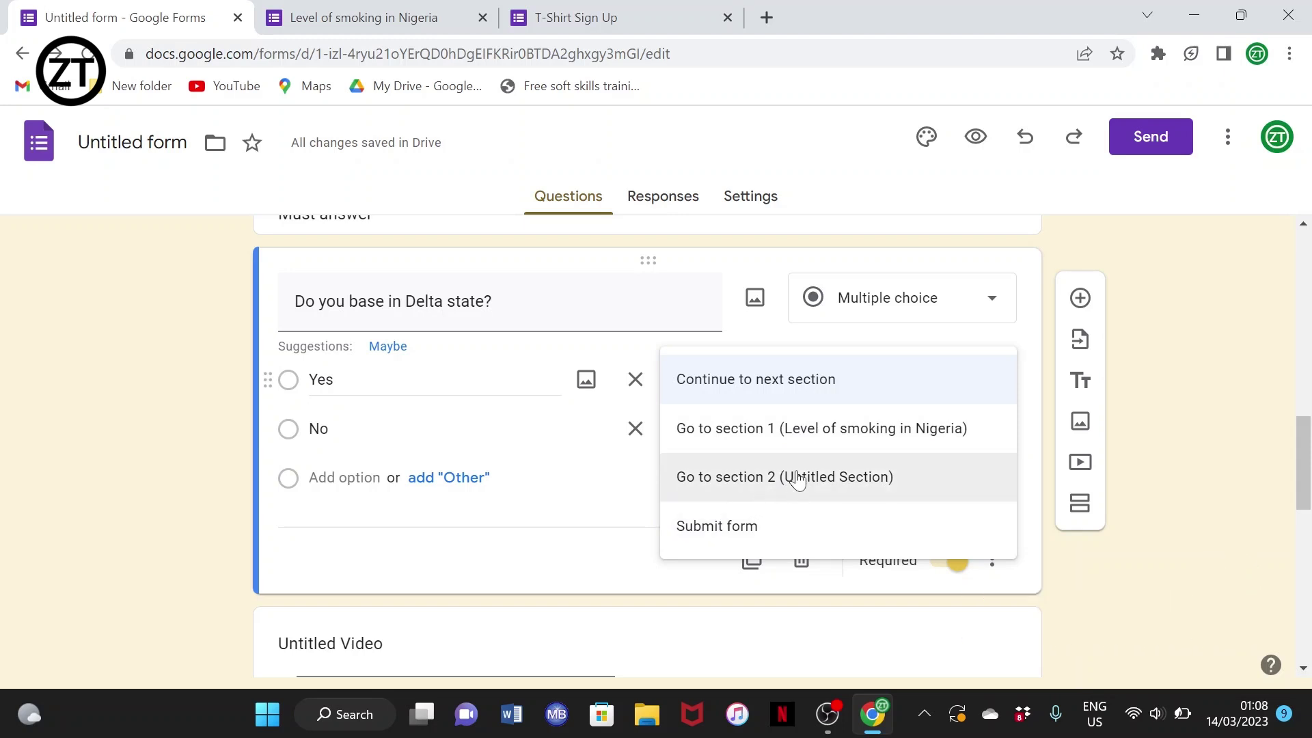
left_click(594, 583)
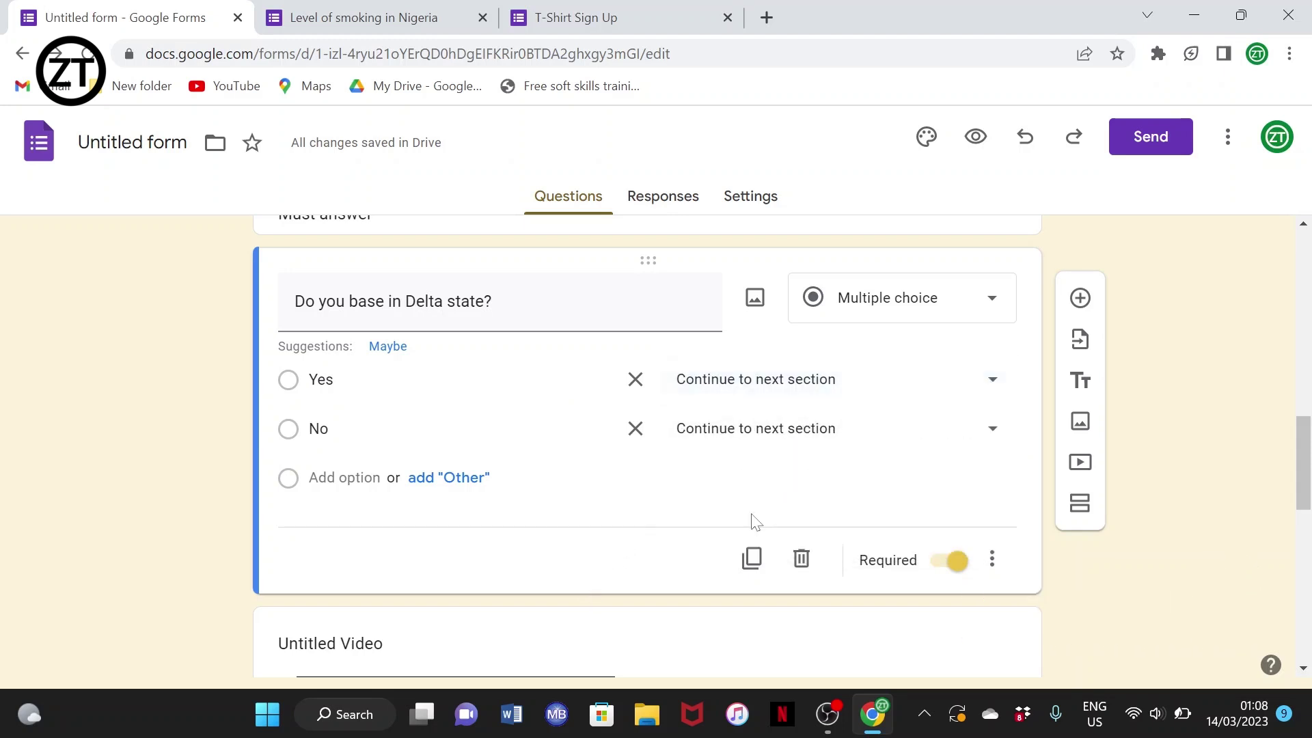
left_click(949, 429)
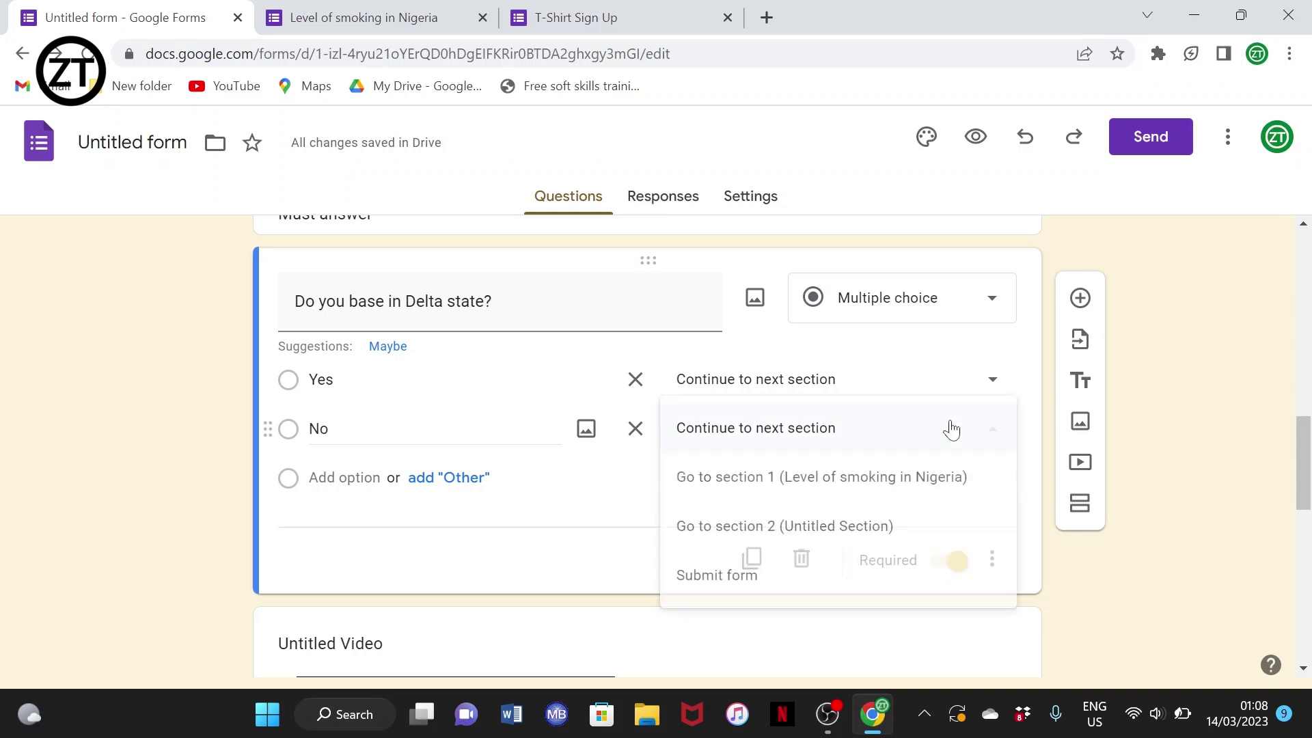
left_click(761, 575)
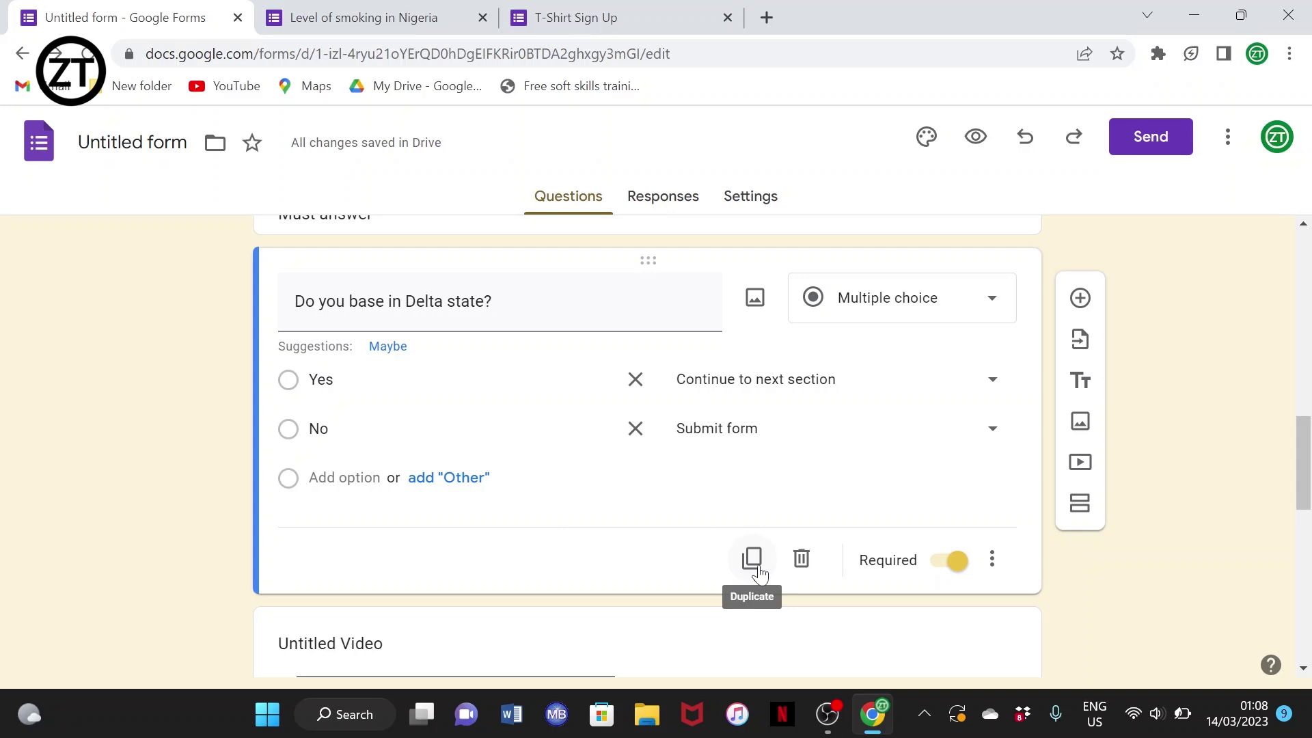
Add a blank question below "Do you base in Delta state?", undo the last changes, and insert a new section below that question instead.
scroll(759, 572, "down", 1)
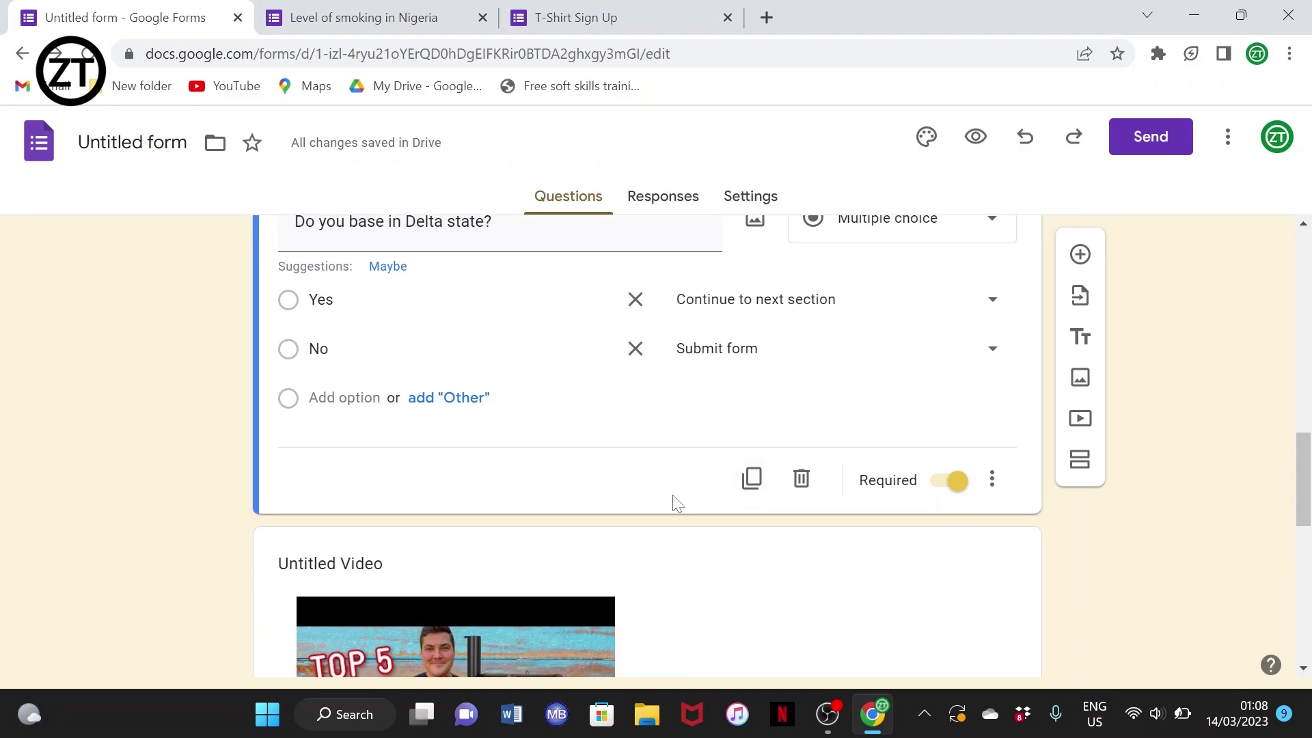
scroll(648, 494, "up", 1)
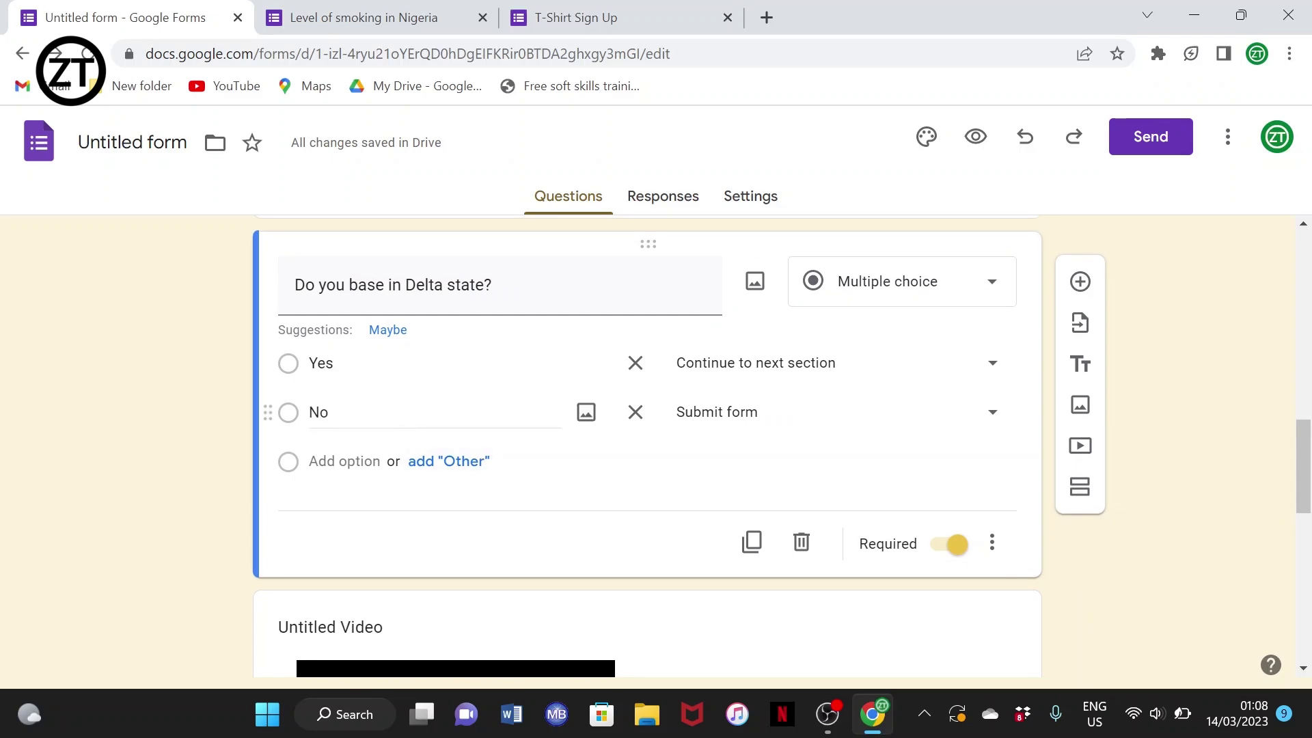
scroll(348, 430, "down", 1)
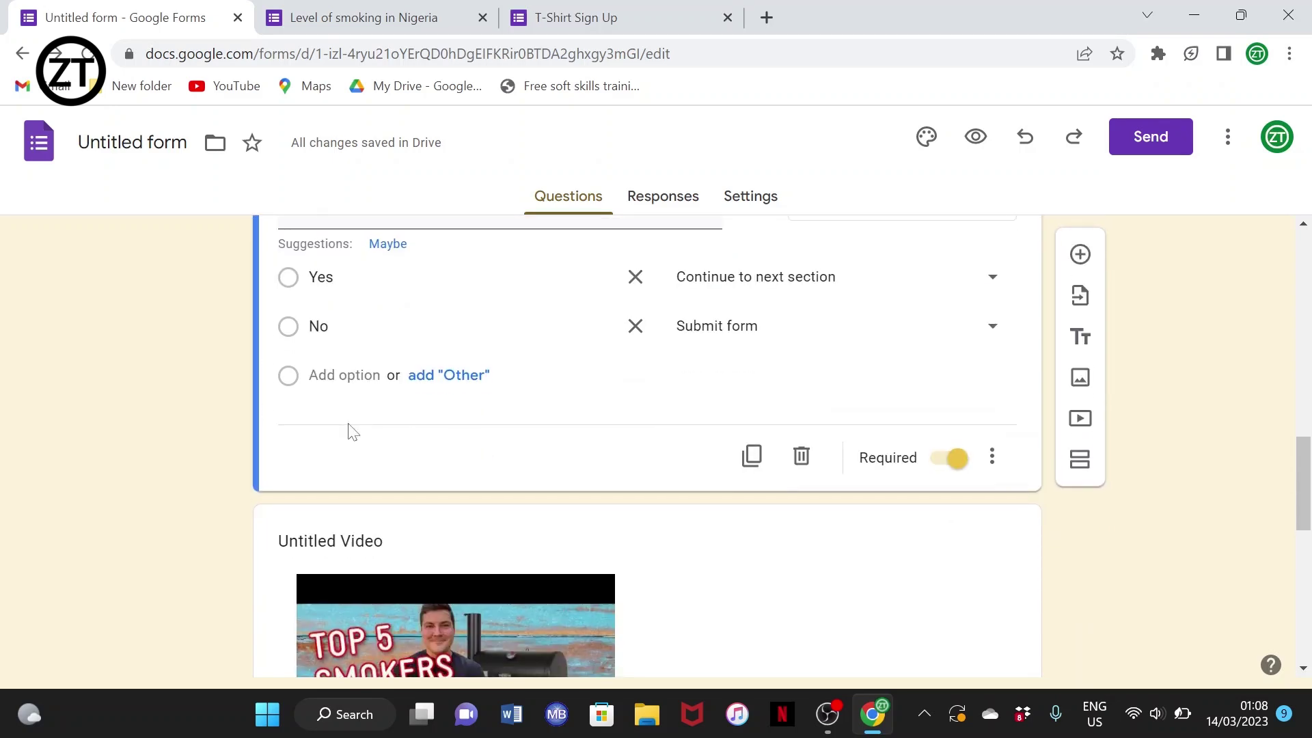
scroll(349, 431, "down", 5)
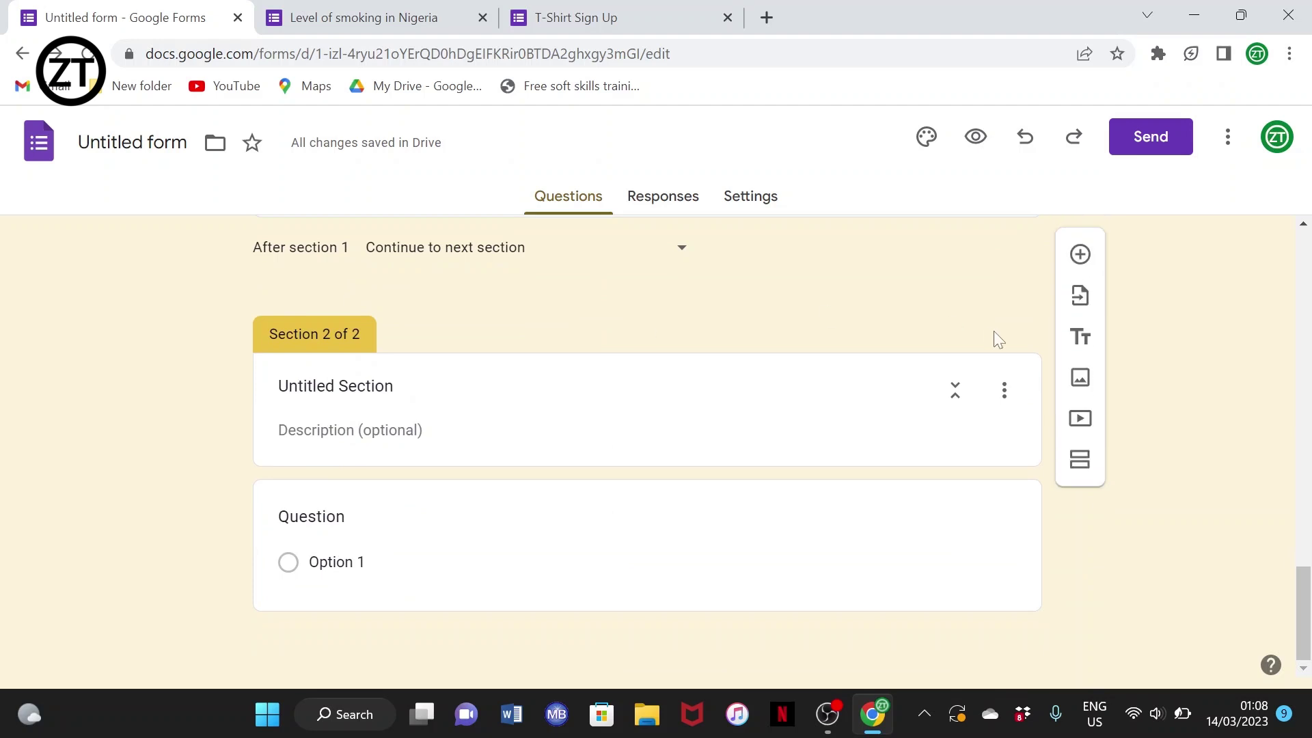
left_click(1094, 257)
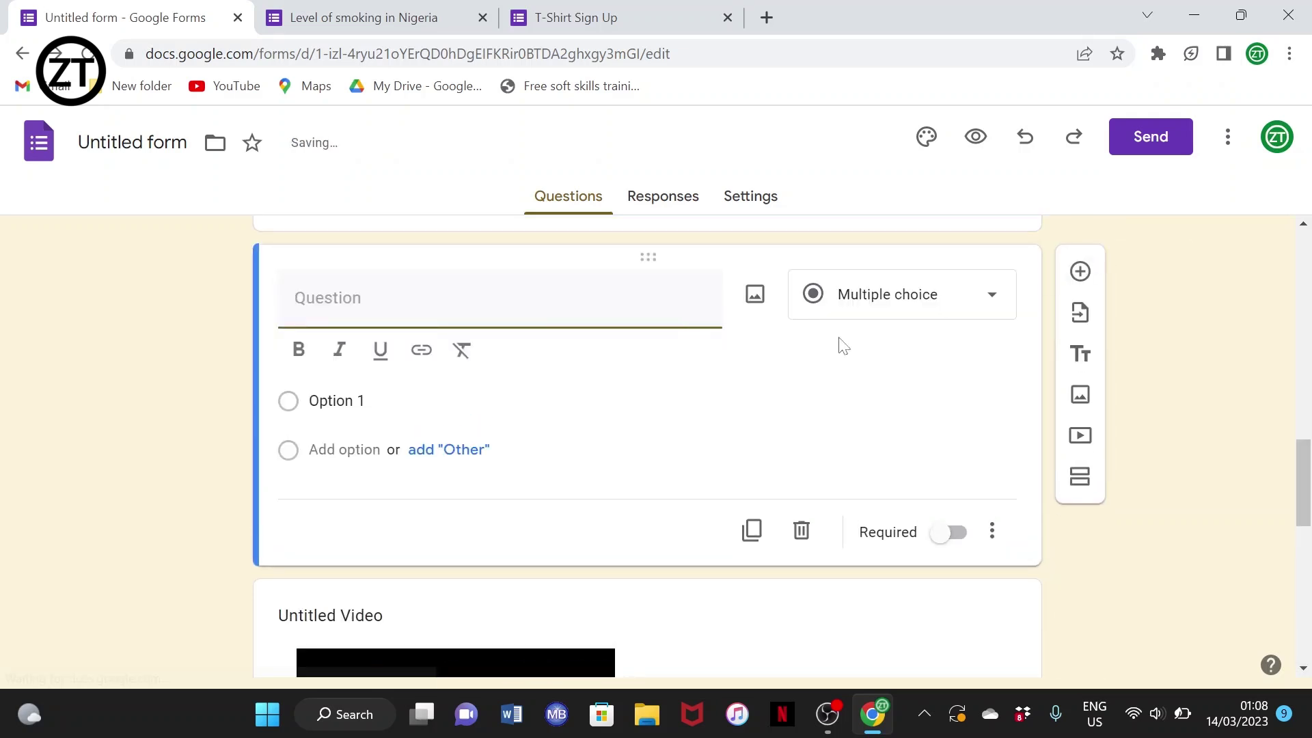
key("ctrl+z")
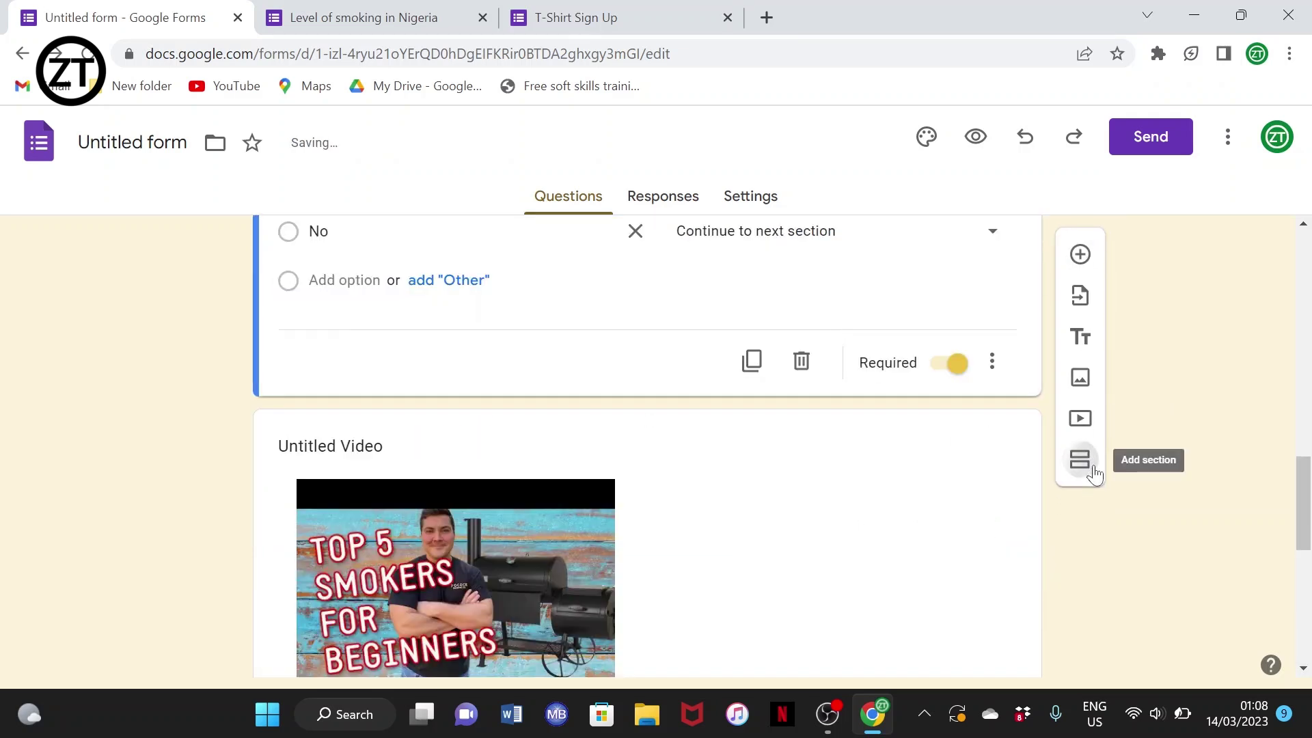
left_click(1093, 464)
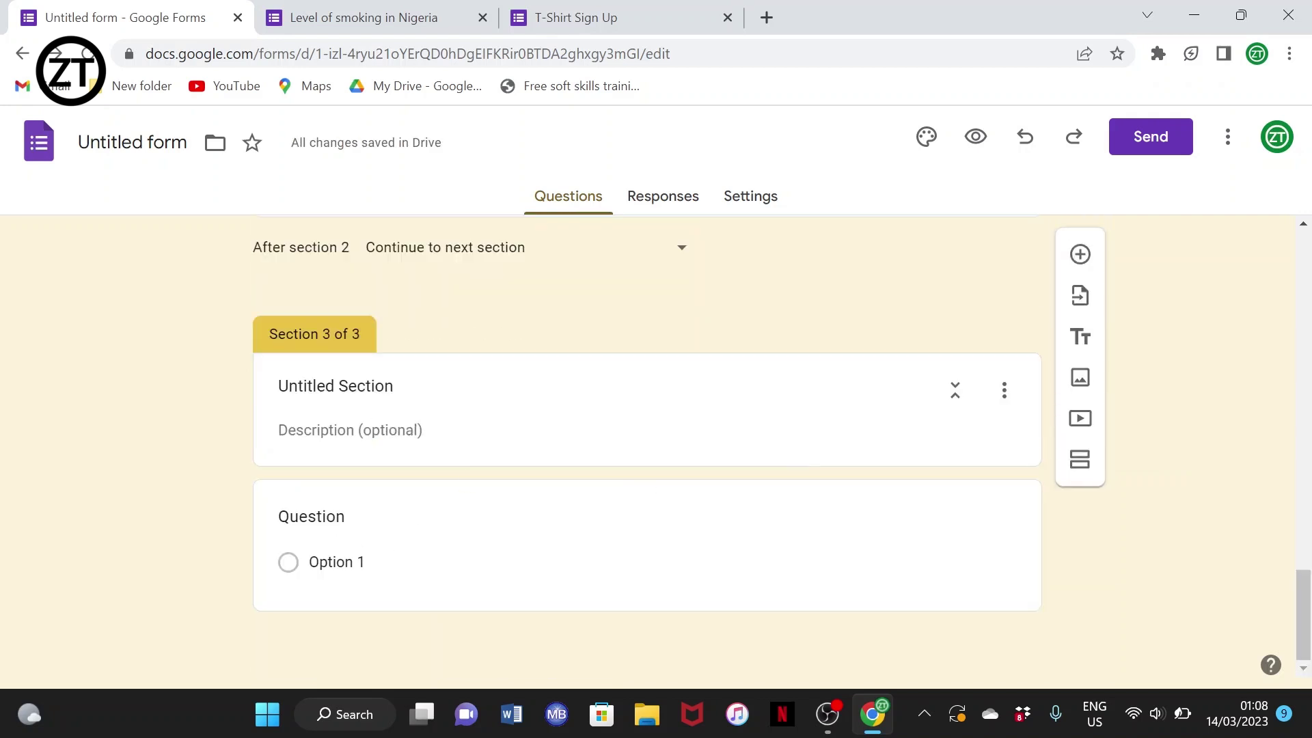
Title section 3 "The end" in place of its default name.
double_click(383, 386)
key("BackSpace")
key("BackSpace")
key("BackSpace")
key("BackSpace")
key("BackSpace")
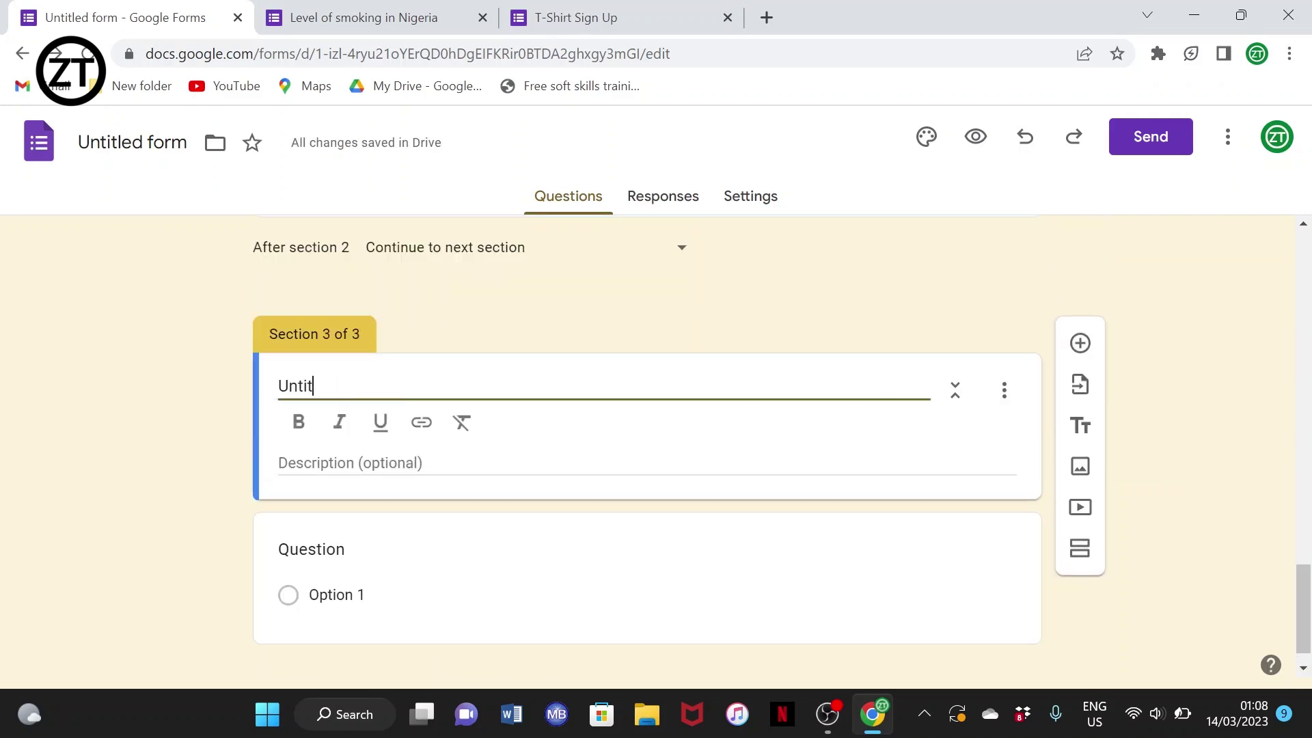
key("BackSpace")
key("BackSpace")
type("The")
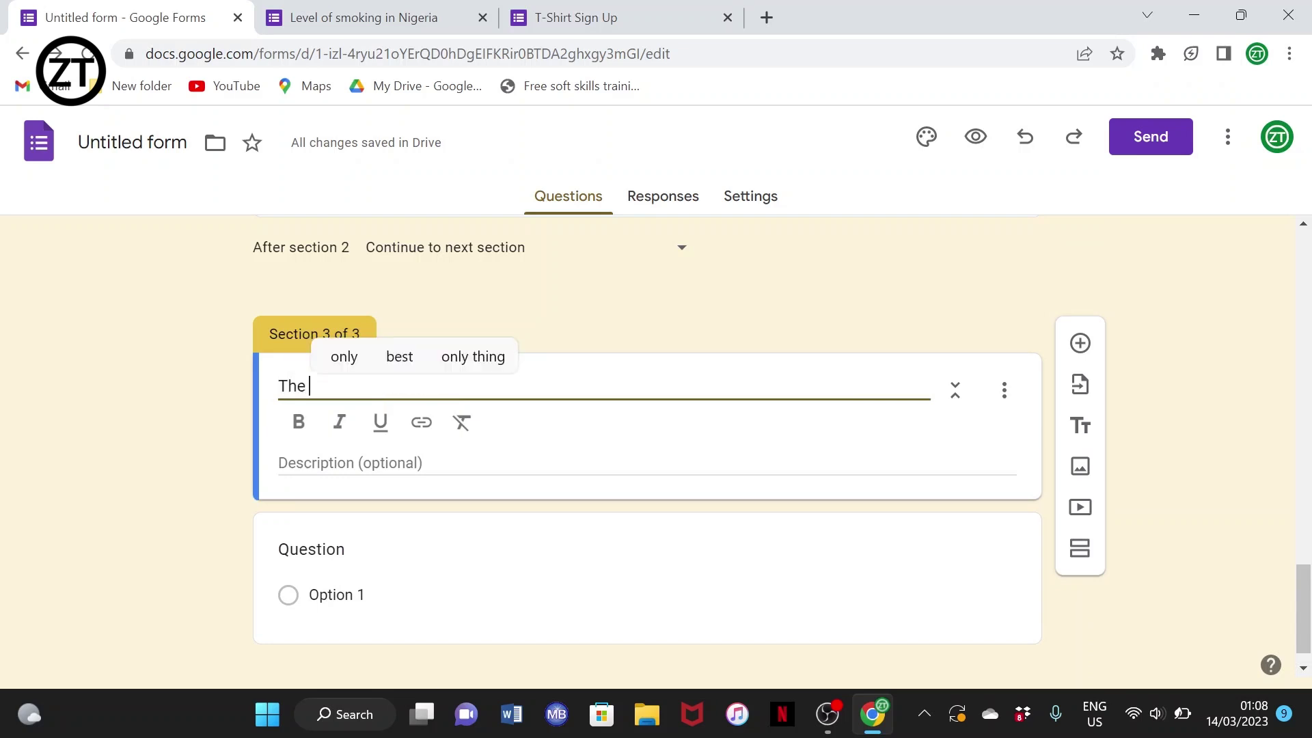
type(" End")
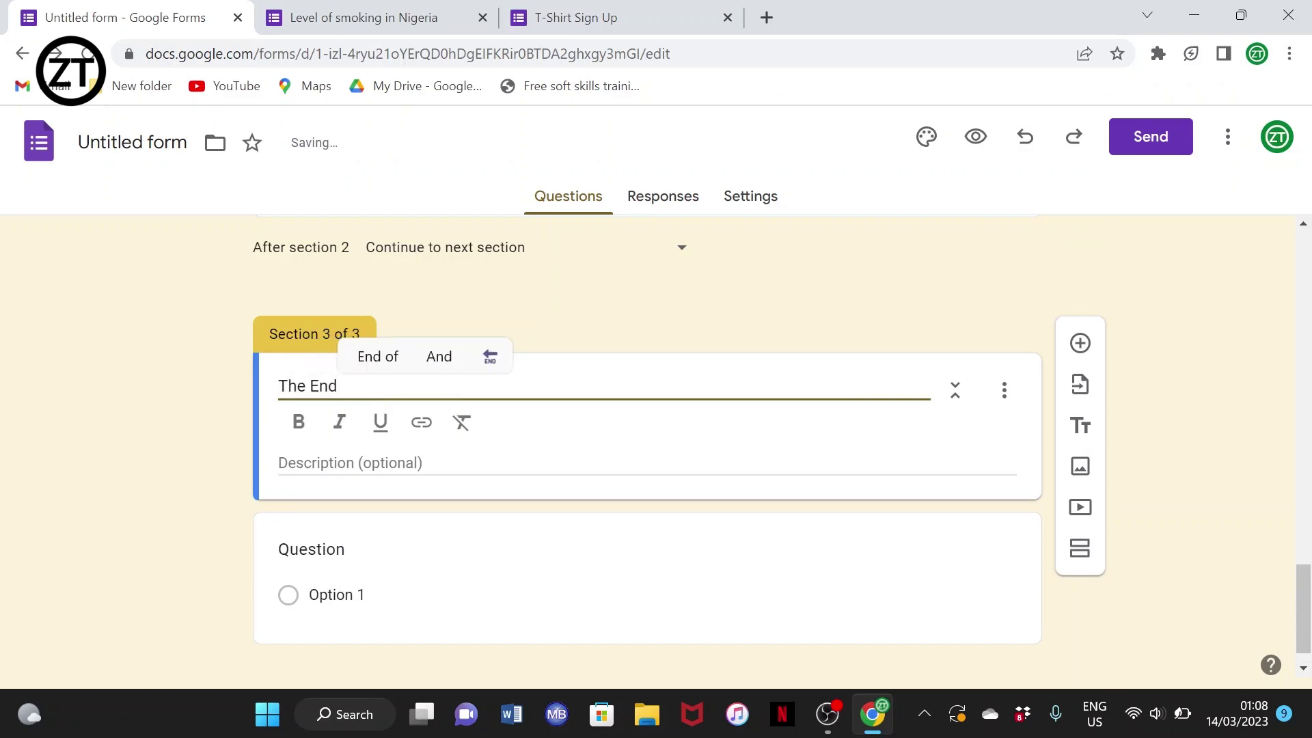
key("BackSpace")
key("BackSpace")
key("BackSpace")
key("BackSpace")
type("e")
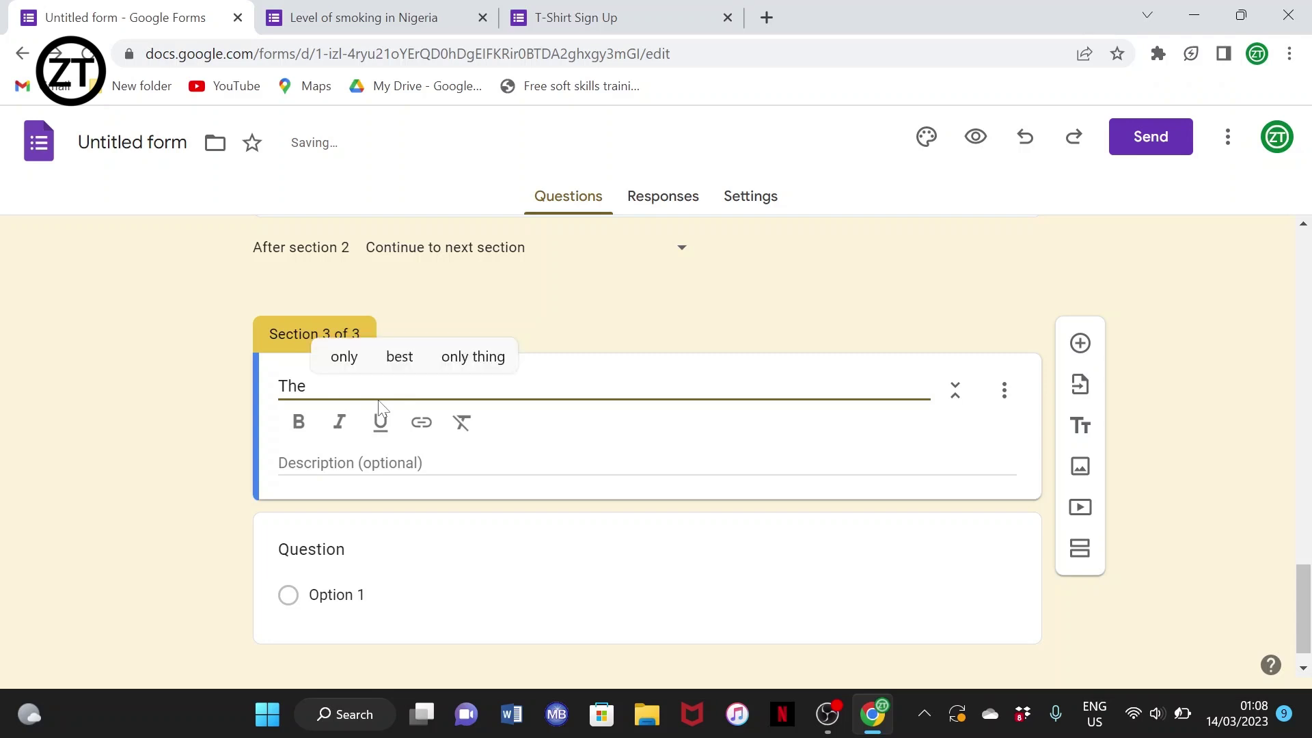
type("nd")
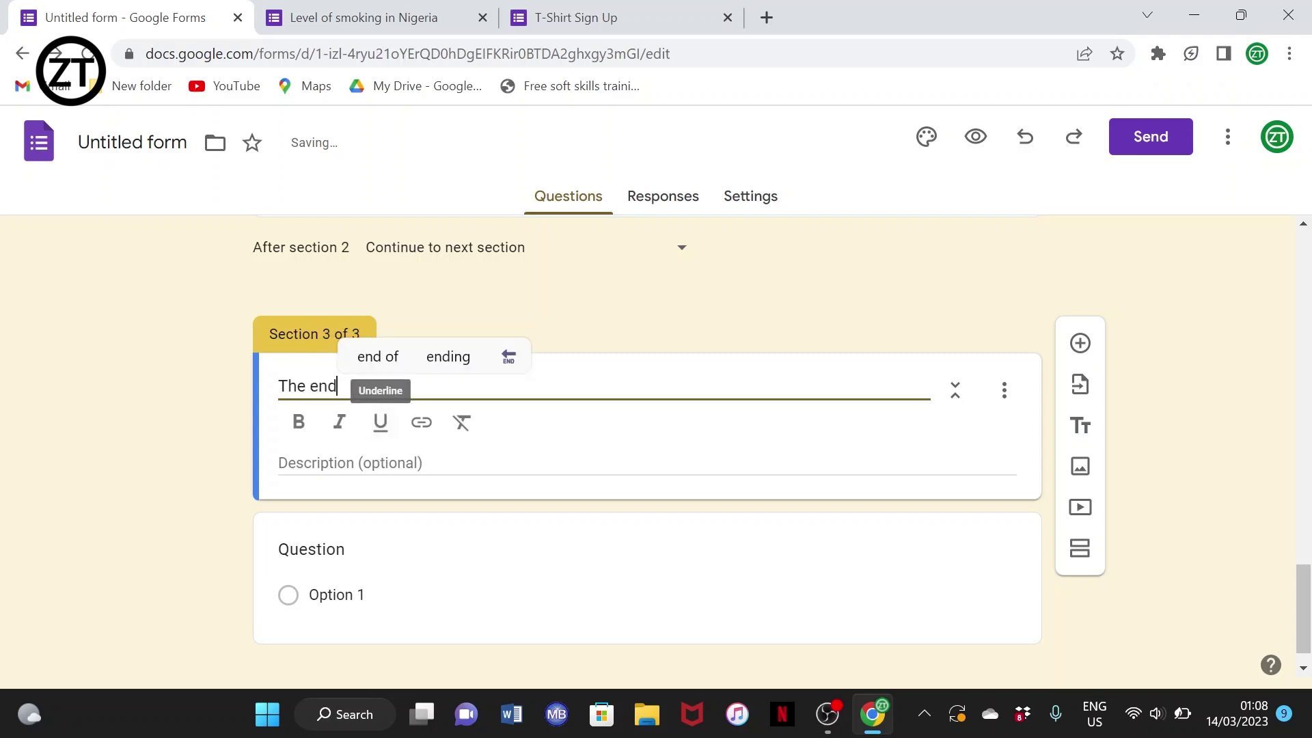
Enter "Thank you for your time." as the description of section 3.
left_click(381, 459)
type("Tato k")
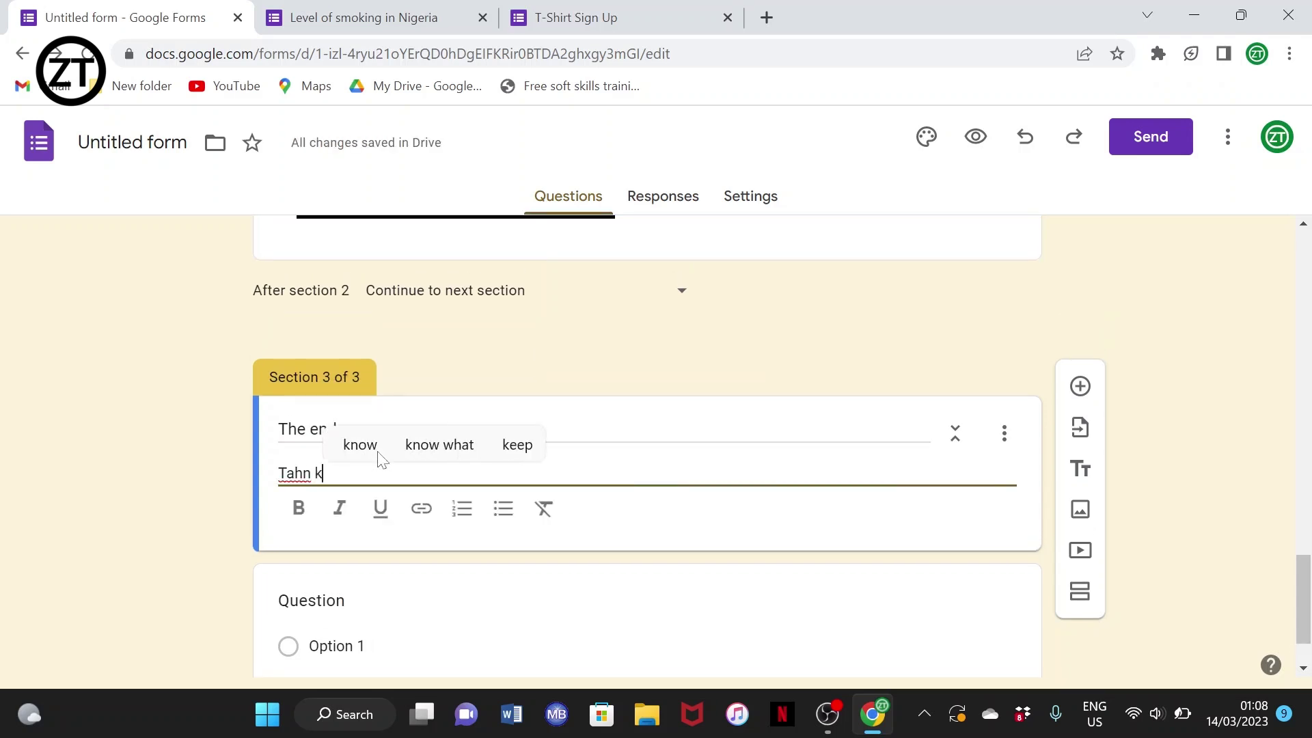
key("BackSpace")
key("BackSpace")
key("BackSpace")
key("BackSpace")
type("nk you for yo")
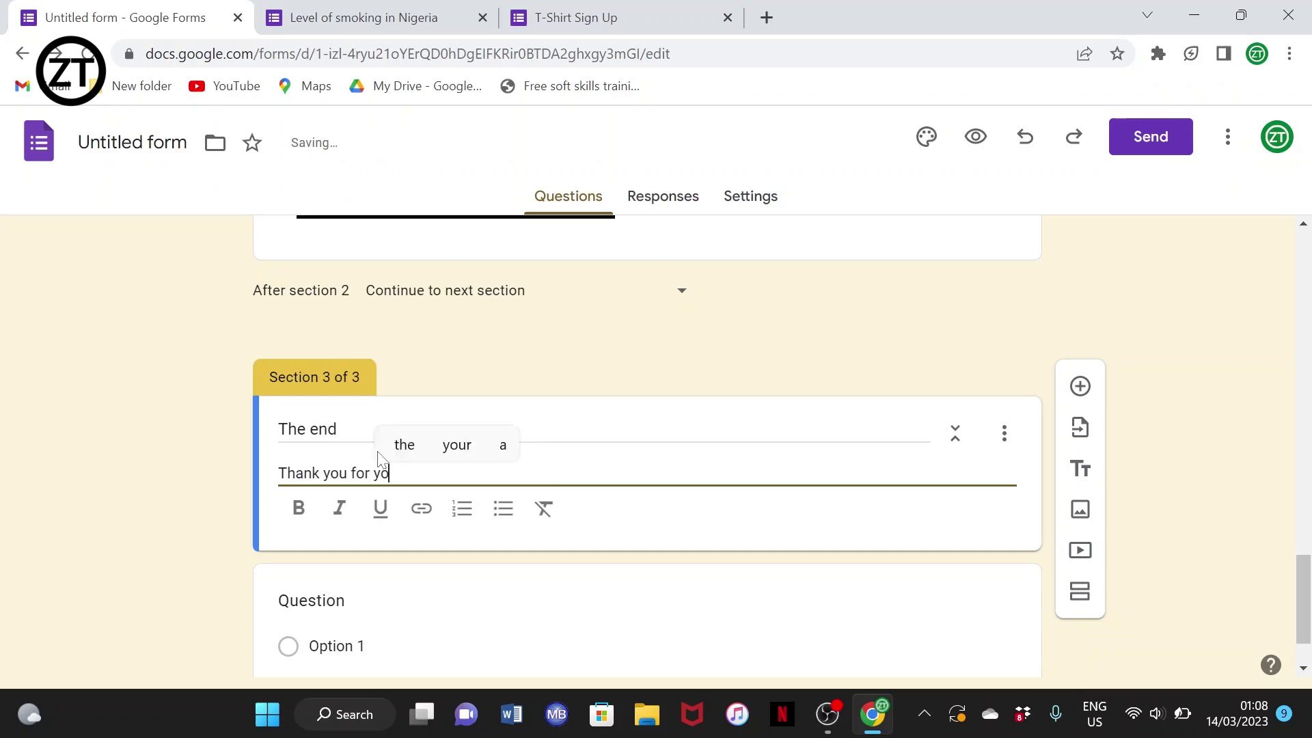
type("ur time.")
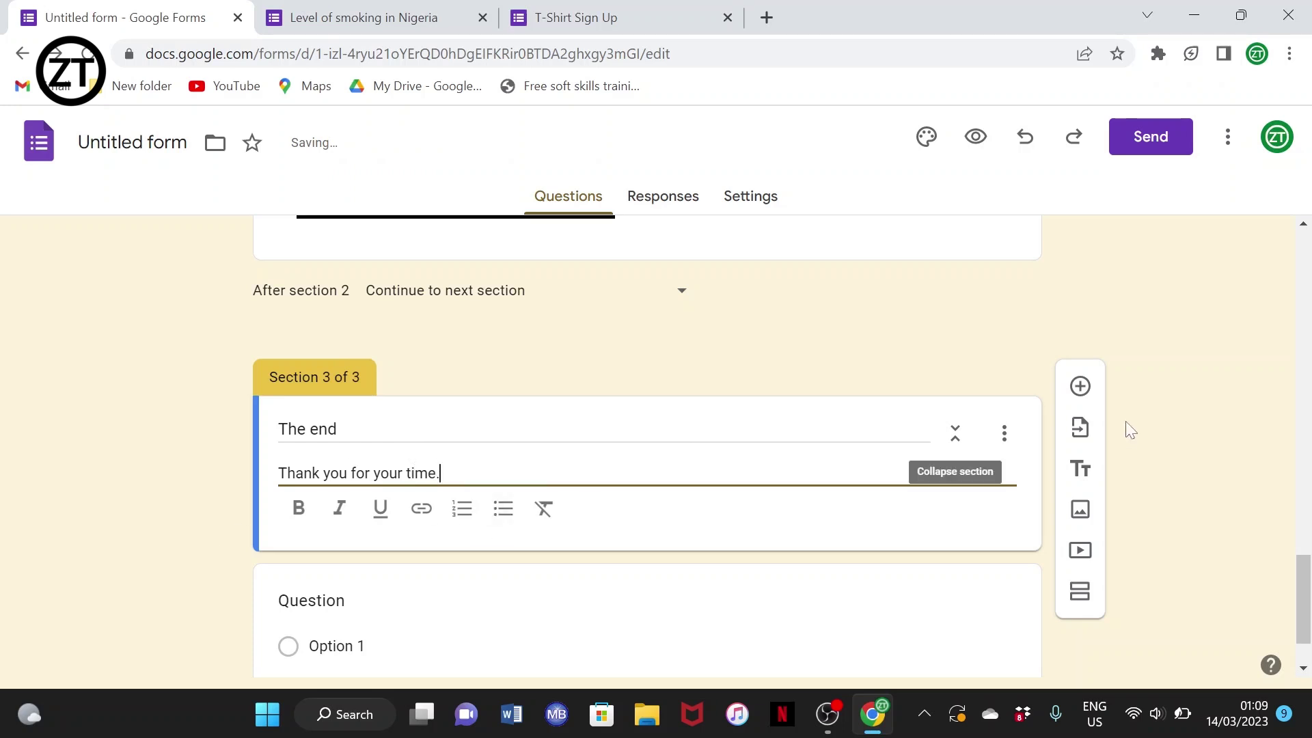
Delete the blank question in section 3 and make the section title "The end" bold.
left_click(336, 646)
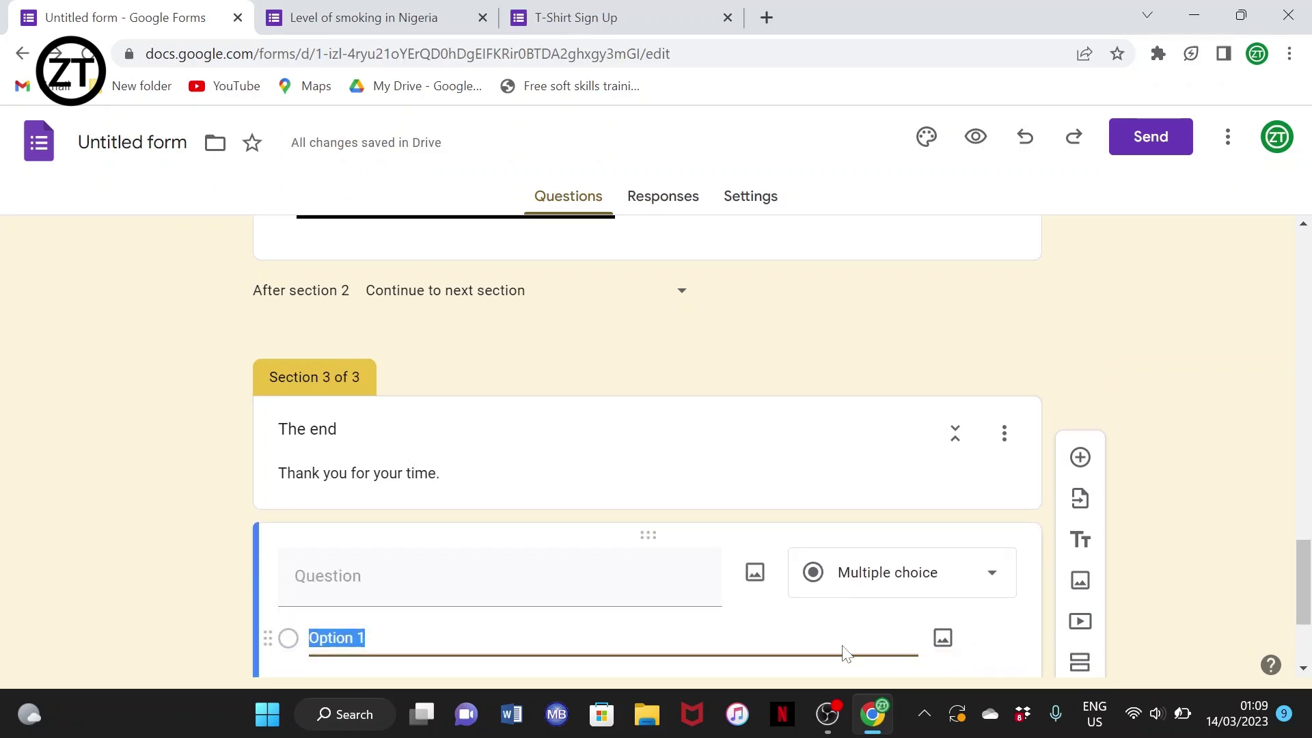
scroll(827, 650, "down", 3)
left_click(801, 576)
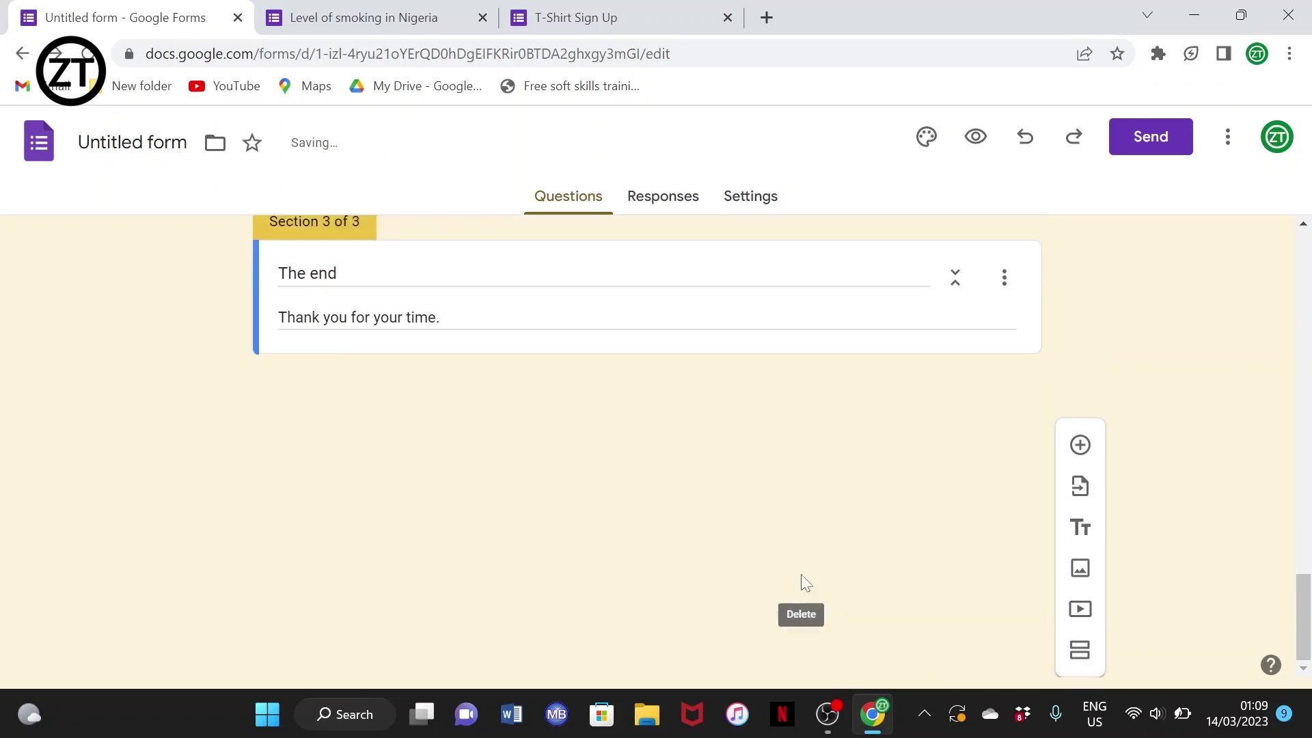
left_click_drag(337, 488, 277, 488)
left_click(295, 525)
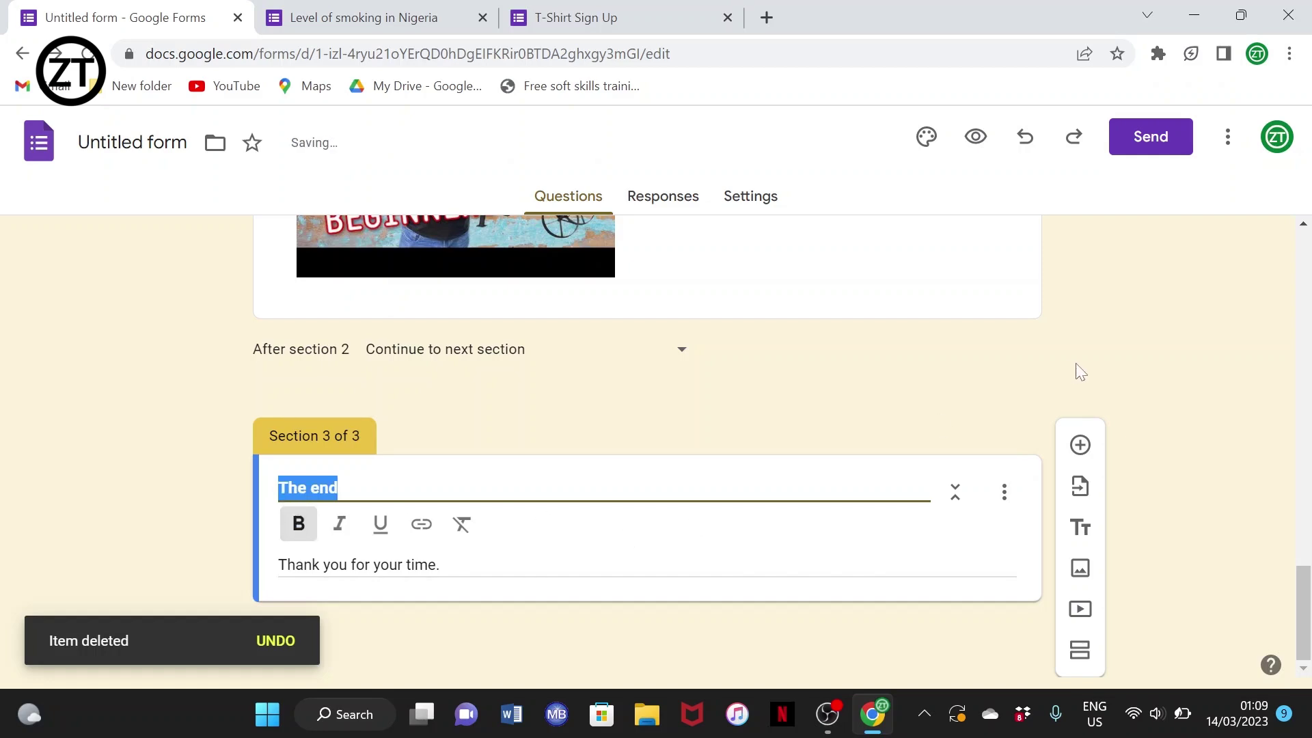
Move the "Do you base in Delta state?" question above "Where do you base in Nigeria?" in section 1.
scroll(1078, 369, "up", 3)
scroll(1078, 369, "down", 3)
scroll(1078, 369, "up", 3)
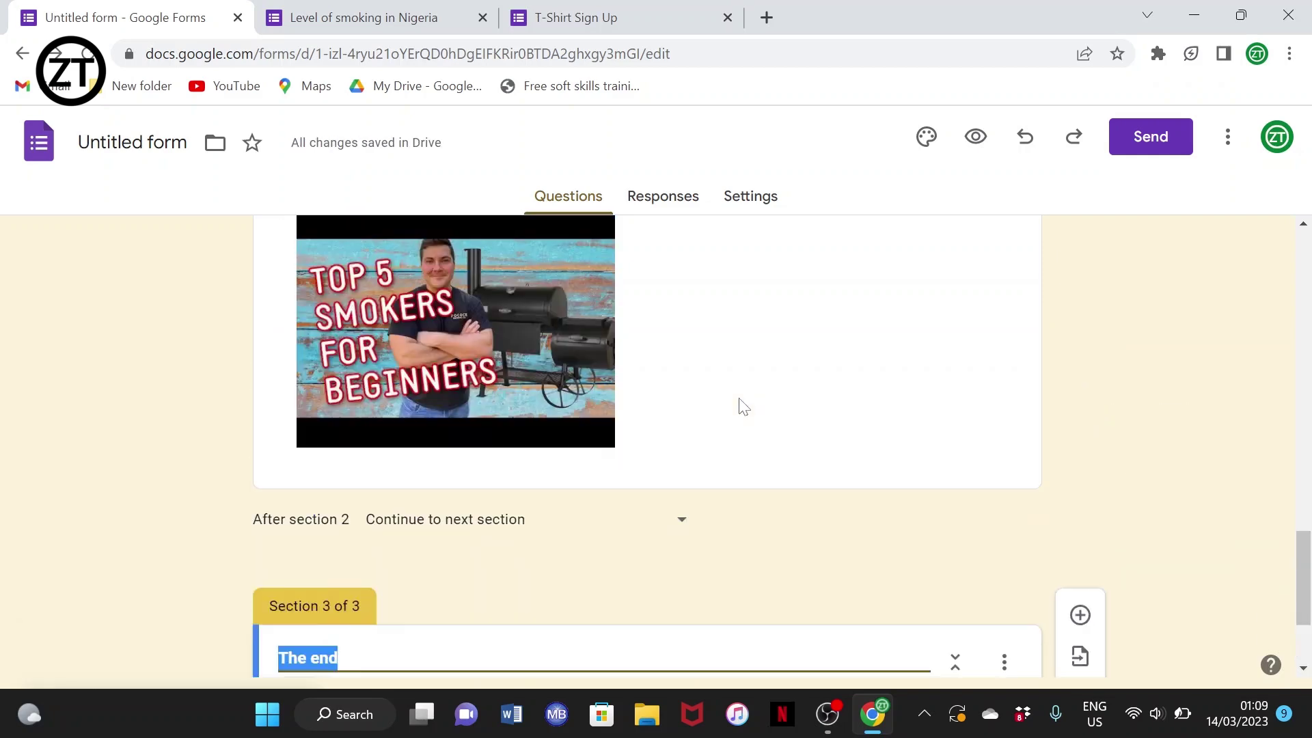
scroll(741, 402, "up", 15)
scroll(741, 402, "down", 5)
scroll(741, 402, "up", 2)
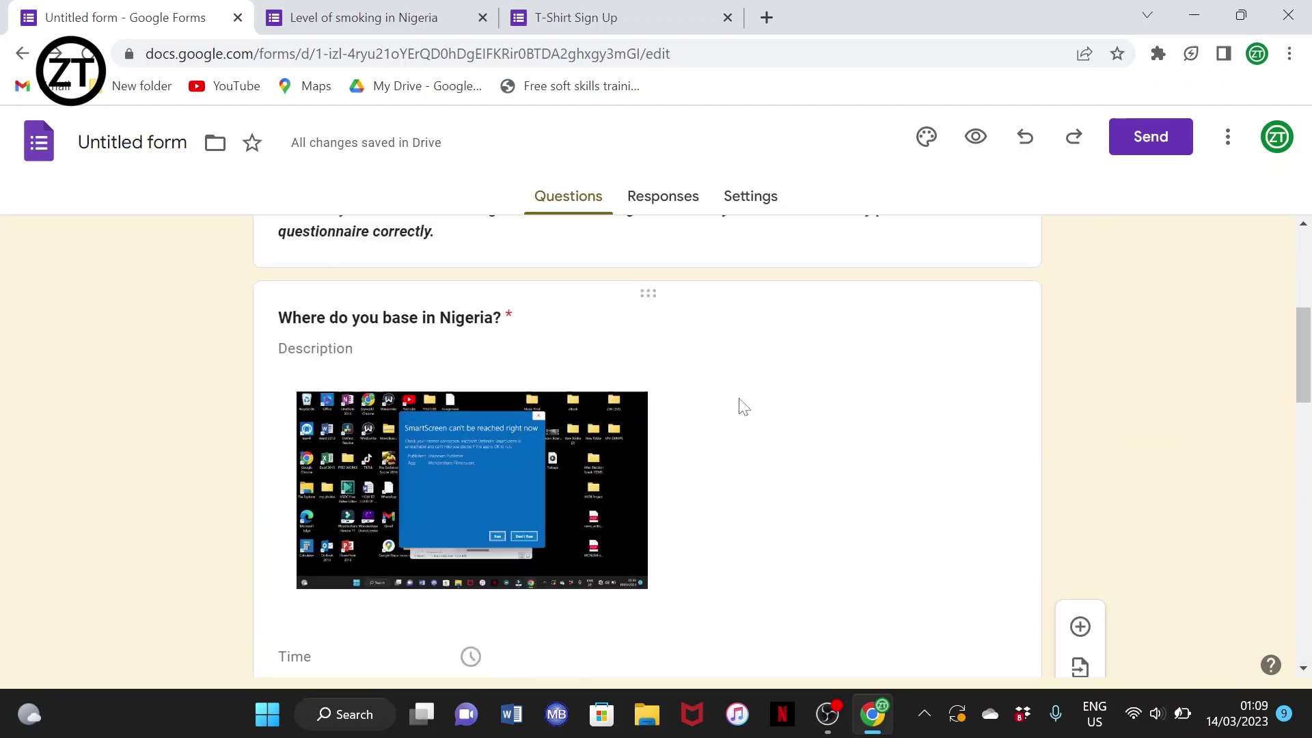
scroll(742, 407, "down", 7)
scroll(643, 386, "up", 1)
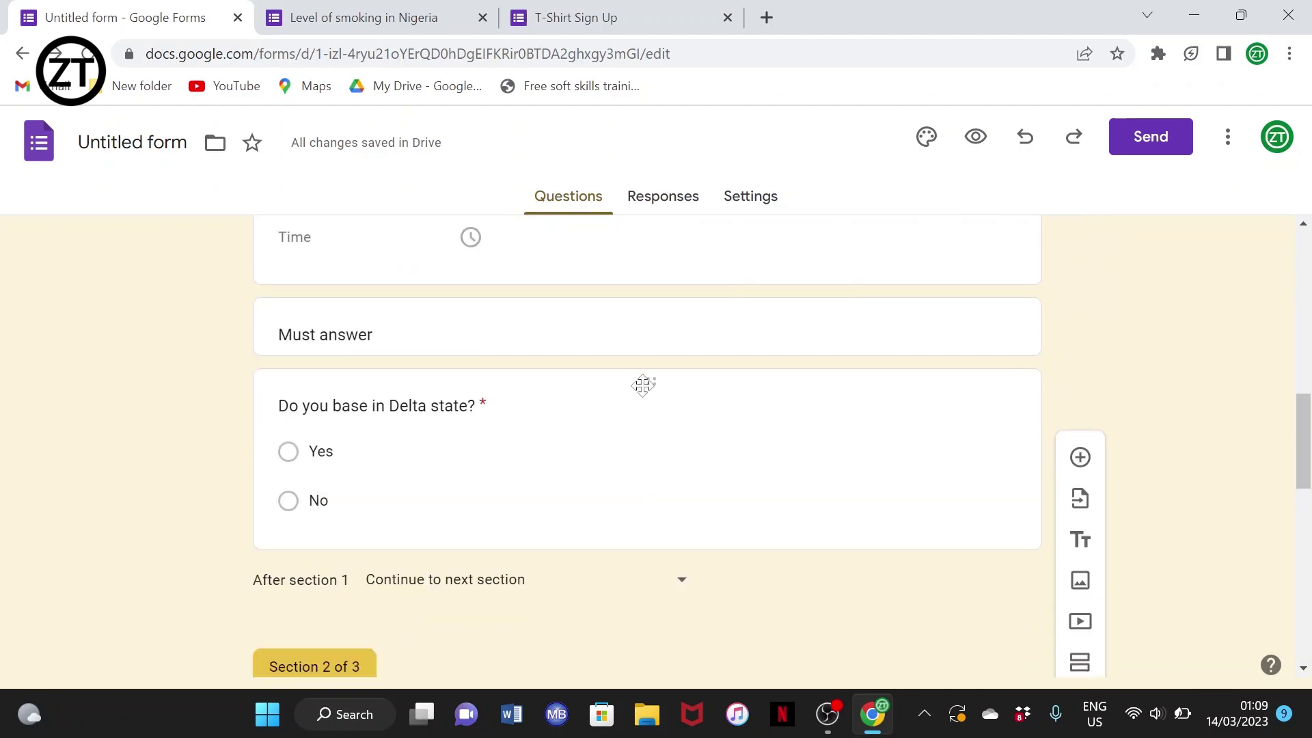
left_click_drag(643, 386, 580, 614)
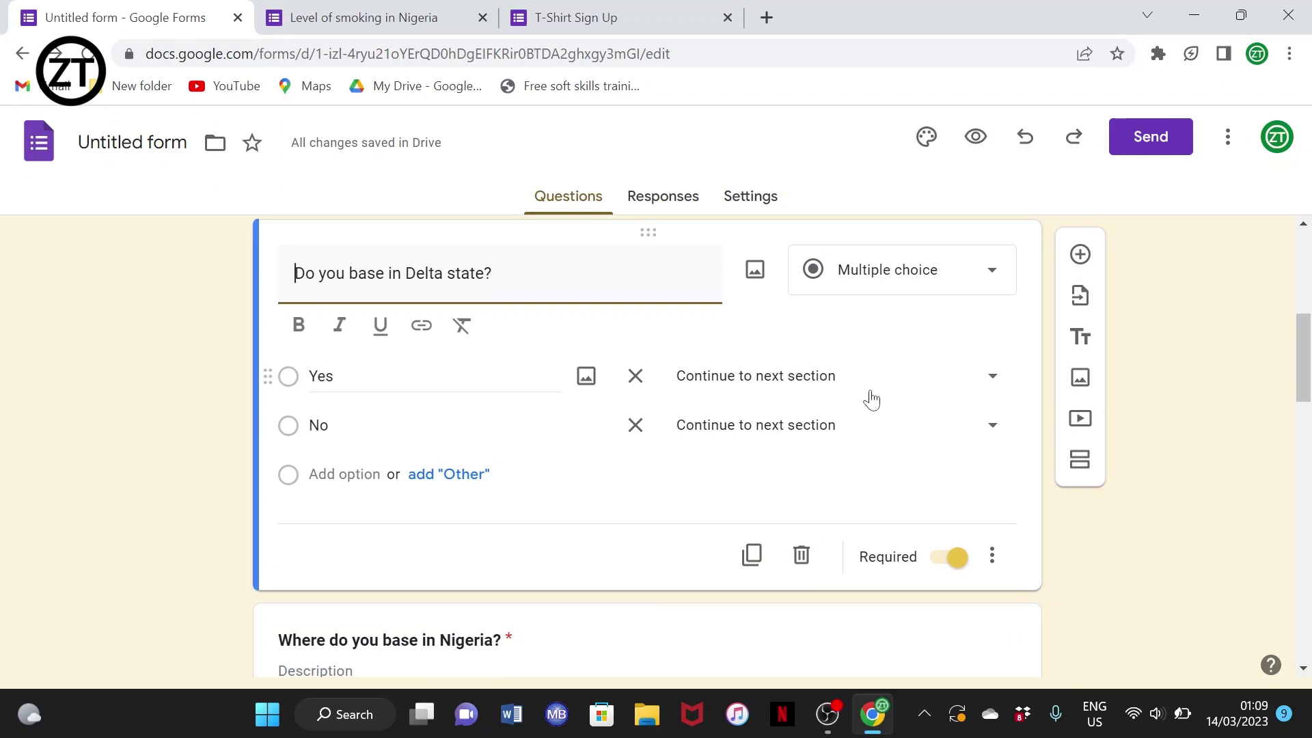
Check the routing choices for the "Yes" answer and move the "Must answer" block to the end of section 2, below the video.
left_click(993, 380)
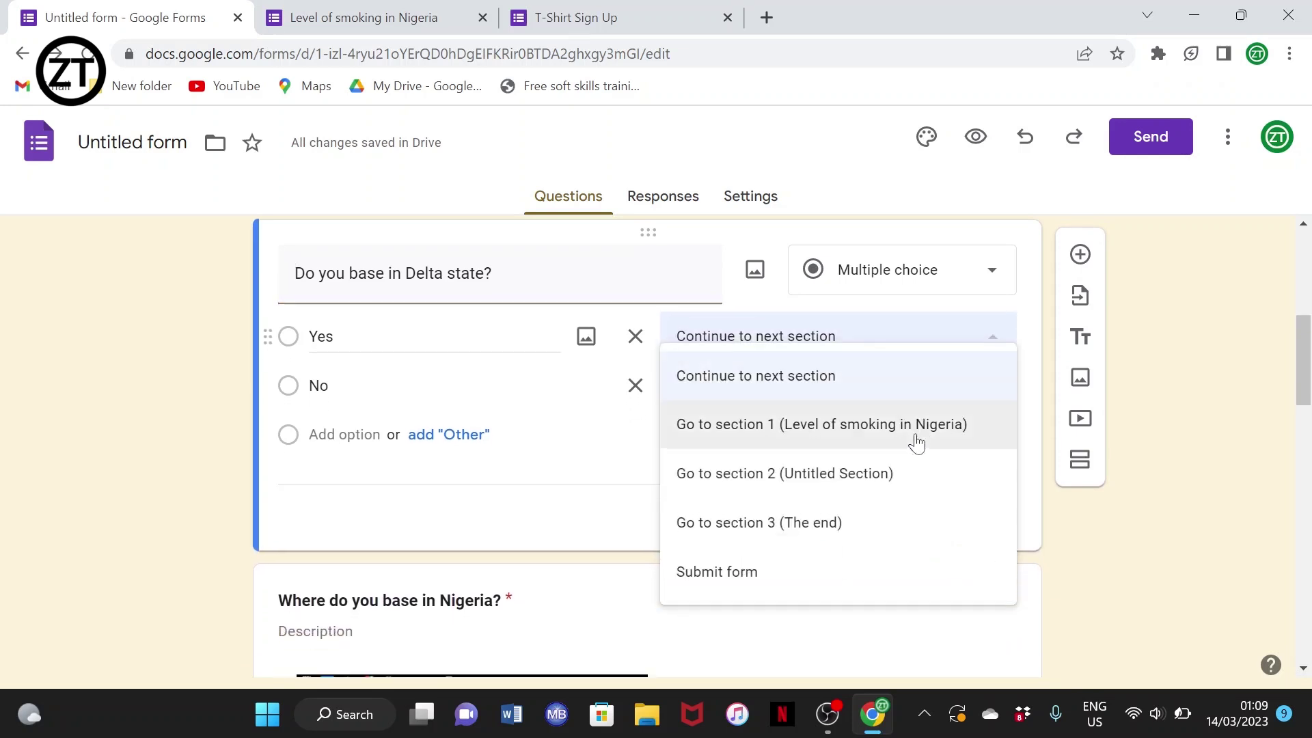
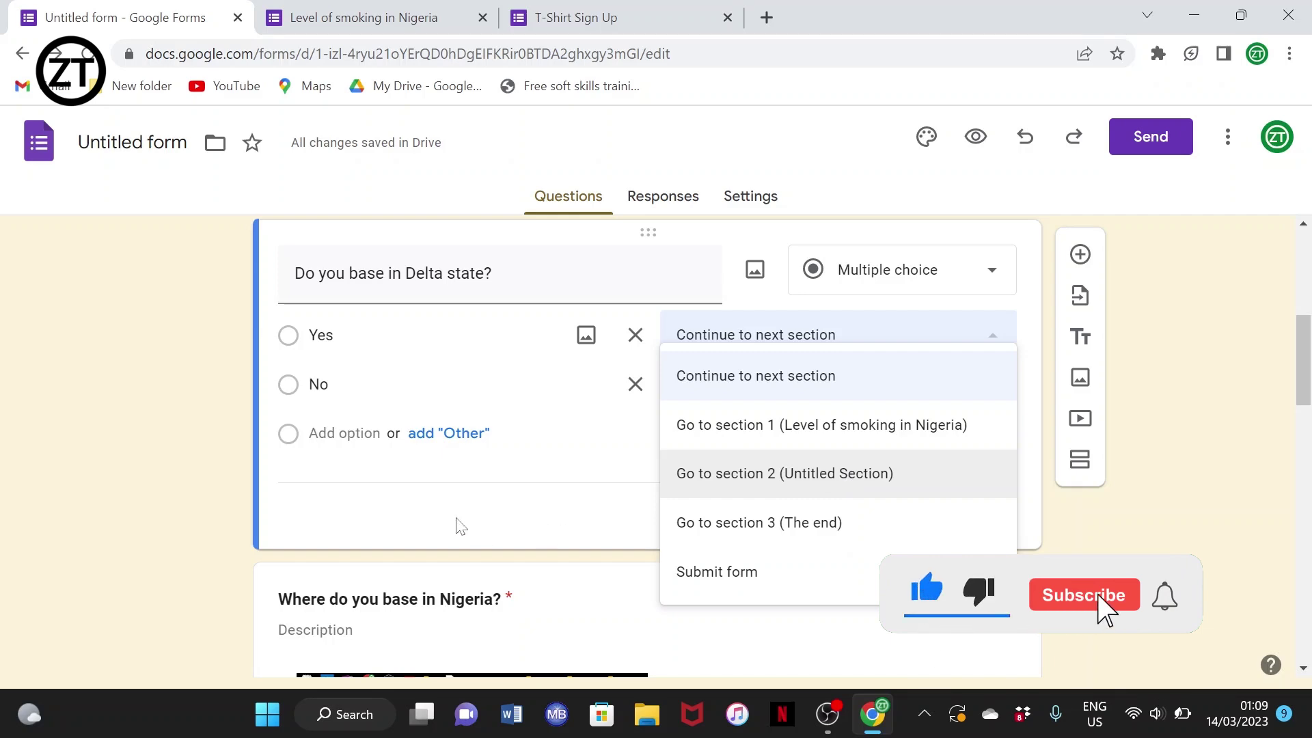
scroll(457, 527, "down", 3)
scroll(456, 526, "up", 4)
scroll(456, 526, "down", 4)
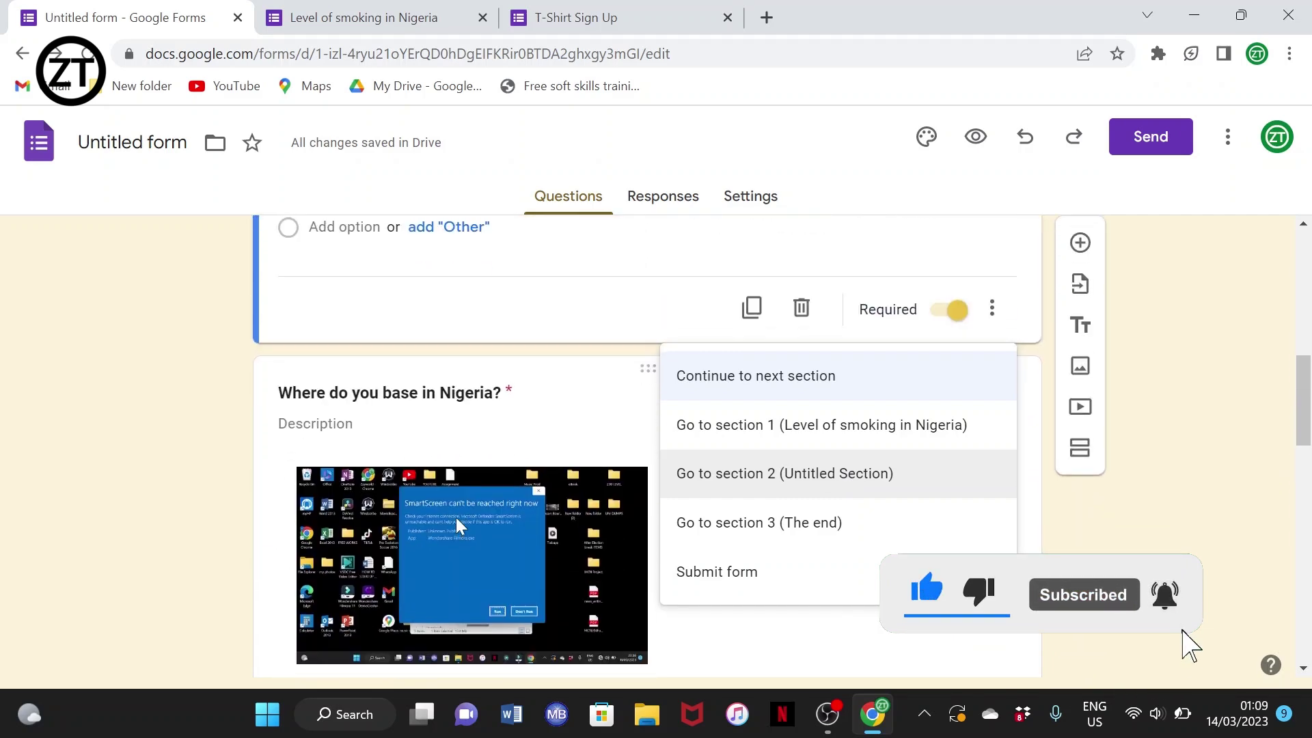
scroll(588, 326, "down", 4)
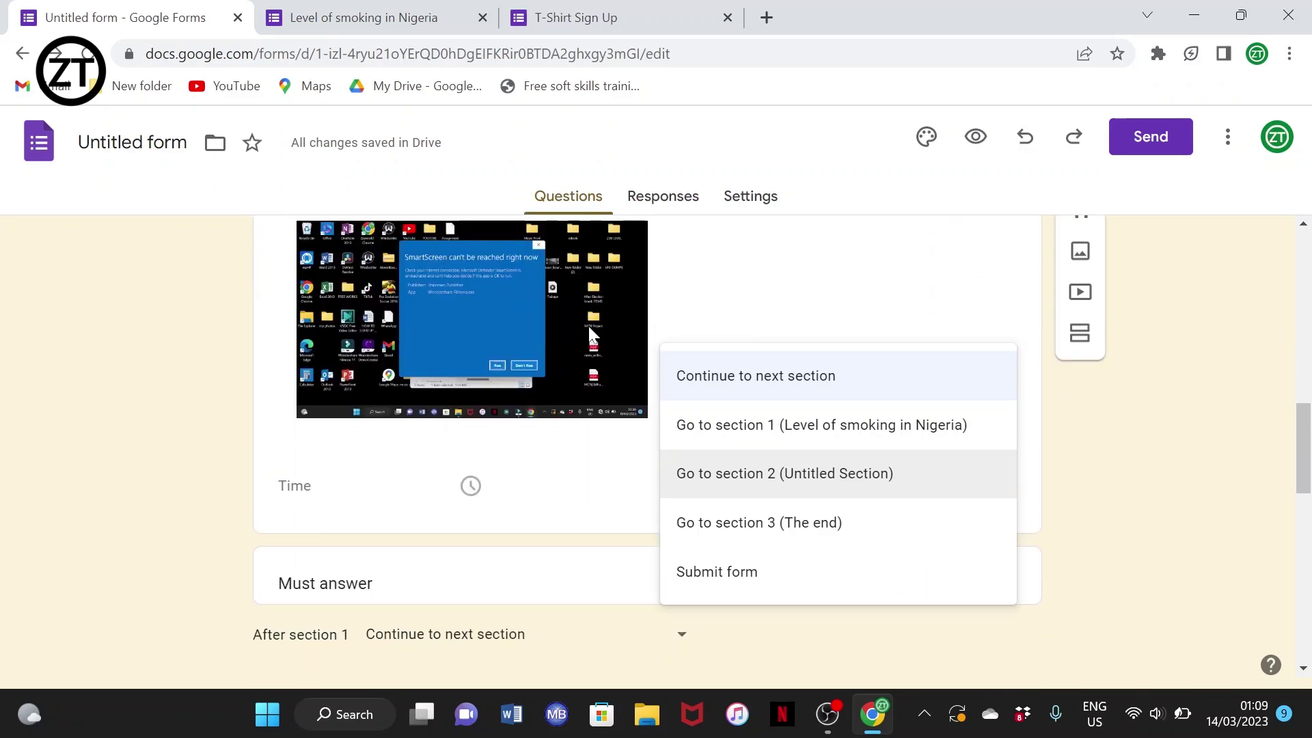
scroll(571, 567, "down", 5)
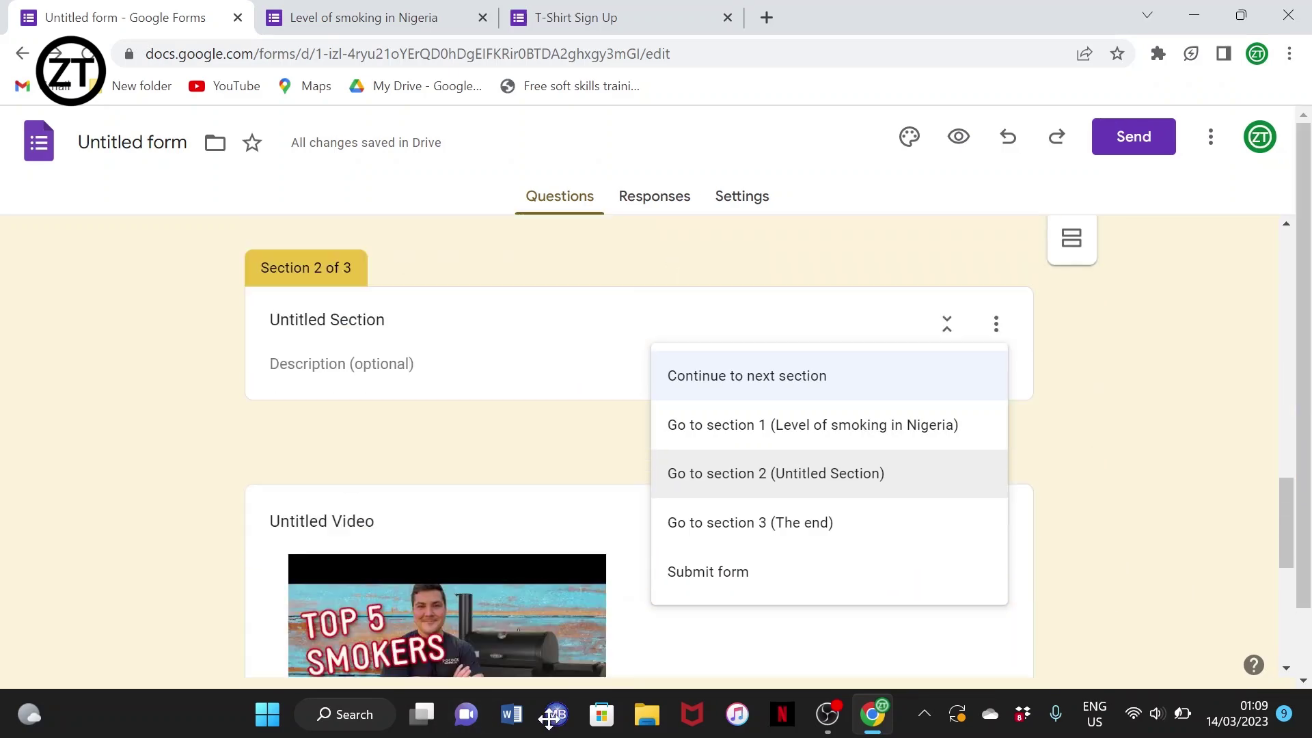
scroll(512, 412, "down", 4)
scroll(495, 416, "up", 1)
scroll(494, 416, "up", 1)
scroll(488, 374, "down", 7)
left_click(488, 375)
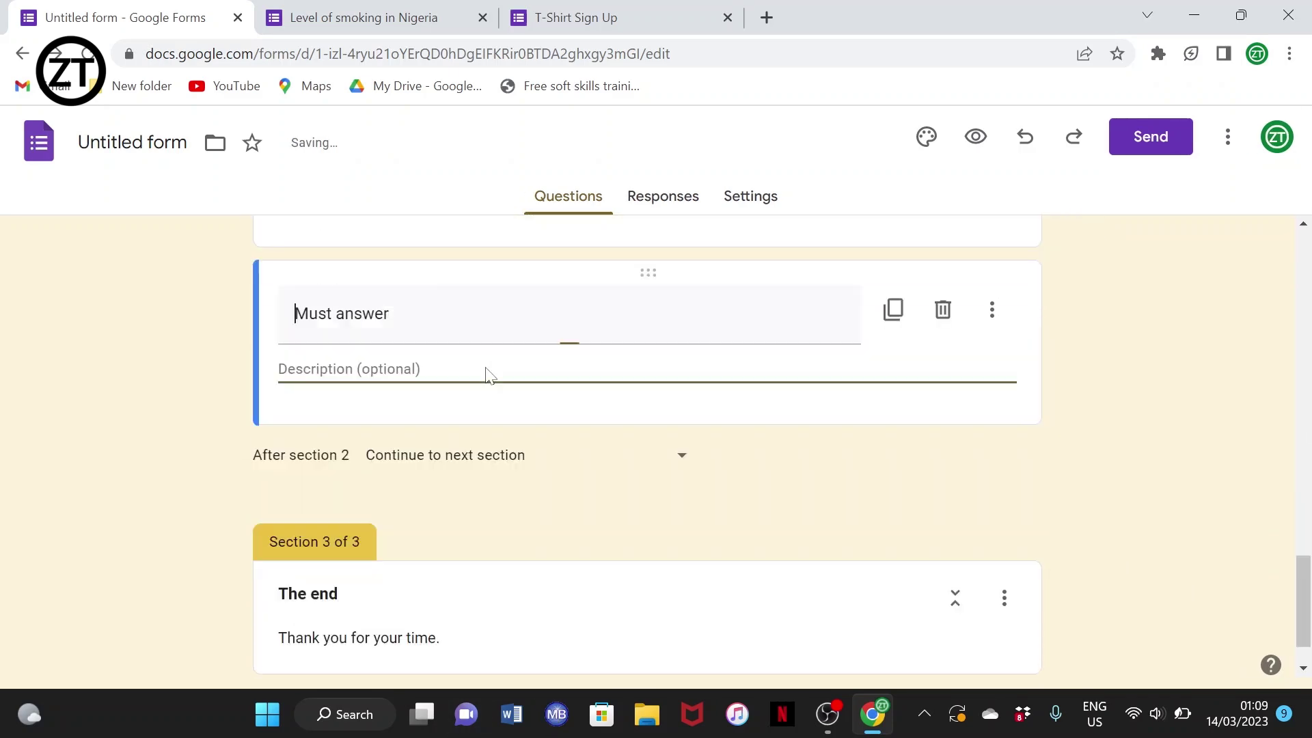
Move the "Where do you base in Nigeria?" question from section 1 to the start of section 2.
scroll(479, 363, "up", 5)
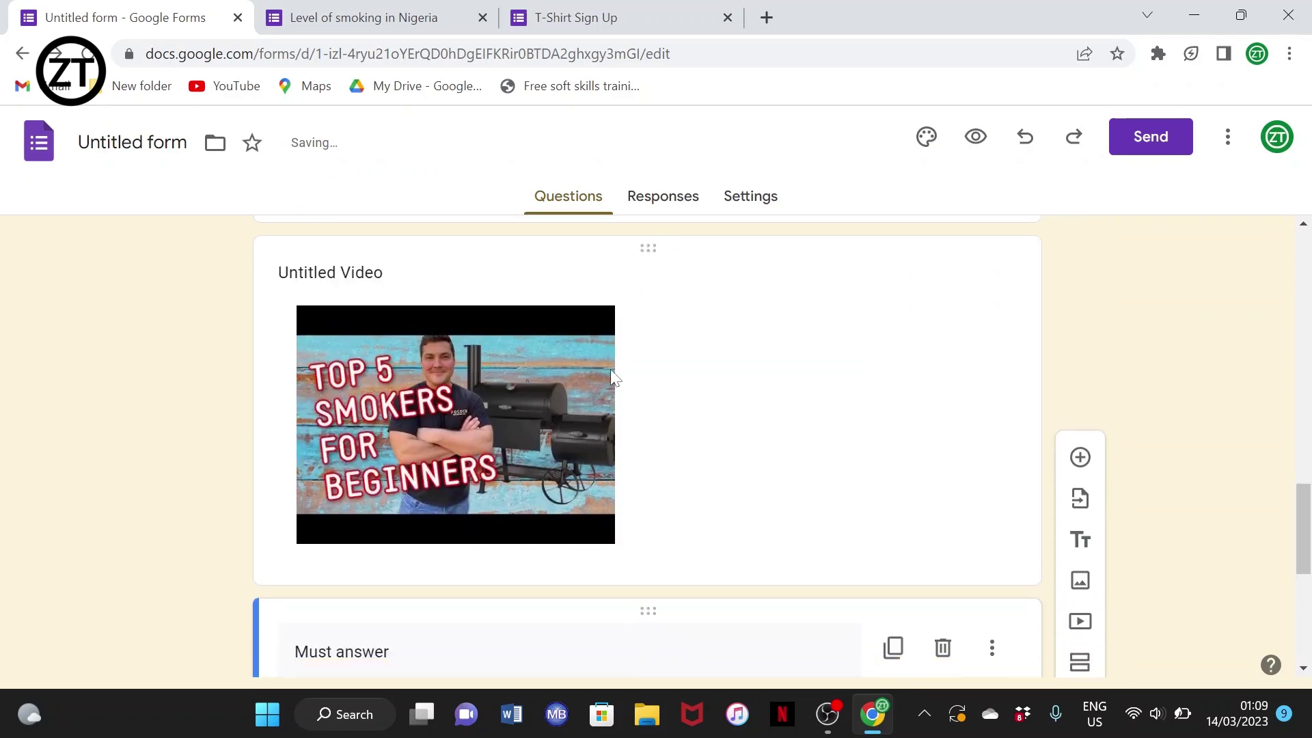
scroll(612, 371, "up", 10)
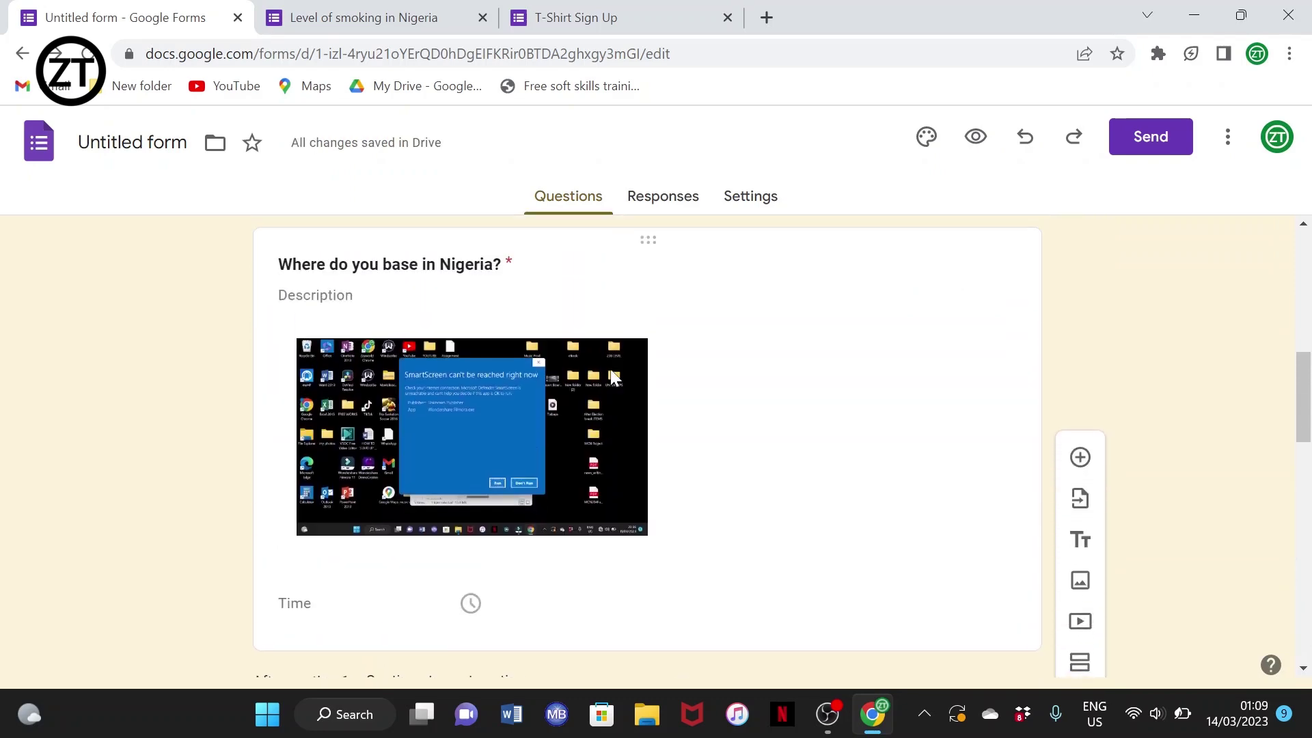
left_click_drag(650, 264, 591, 429)
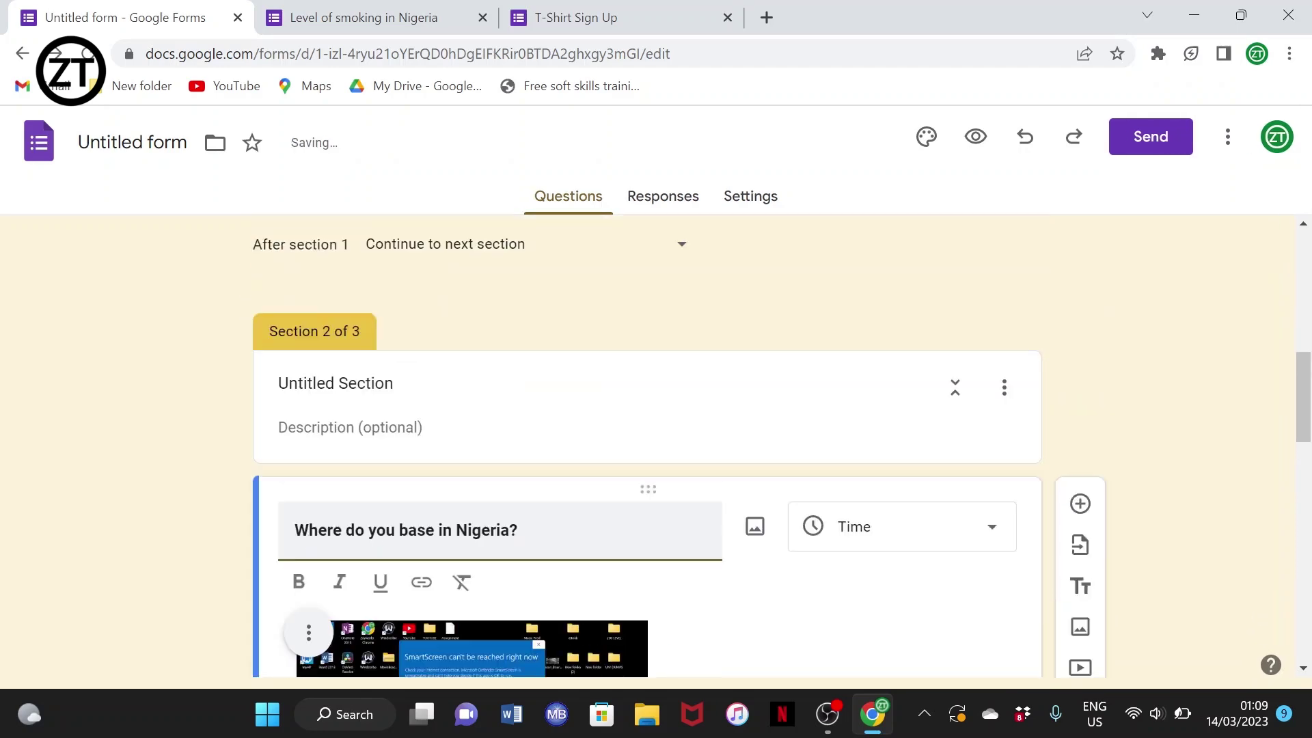
Keep the "Yes" answer of the Delta state question set to "Continue to next section".
scroll(592, 430, "up", 6)
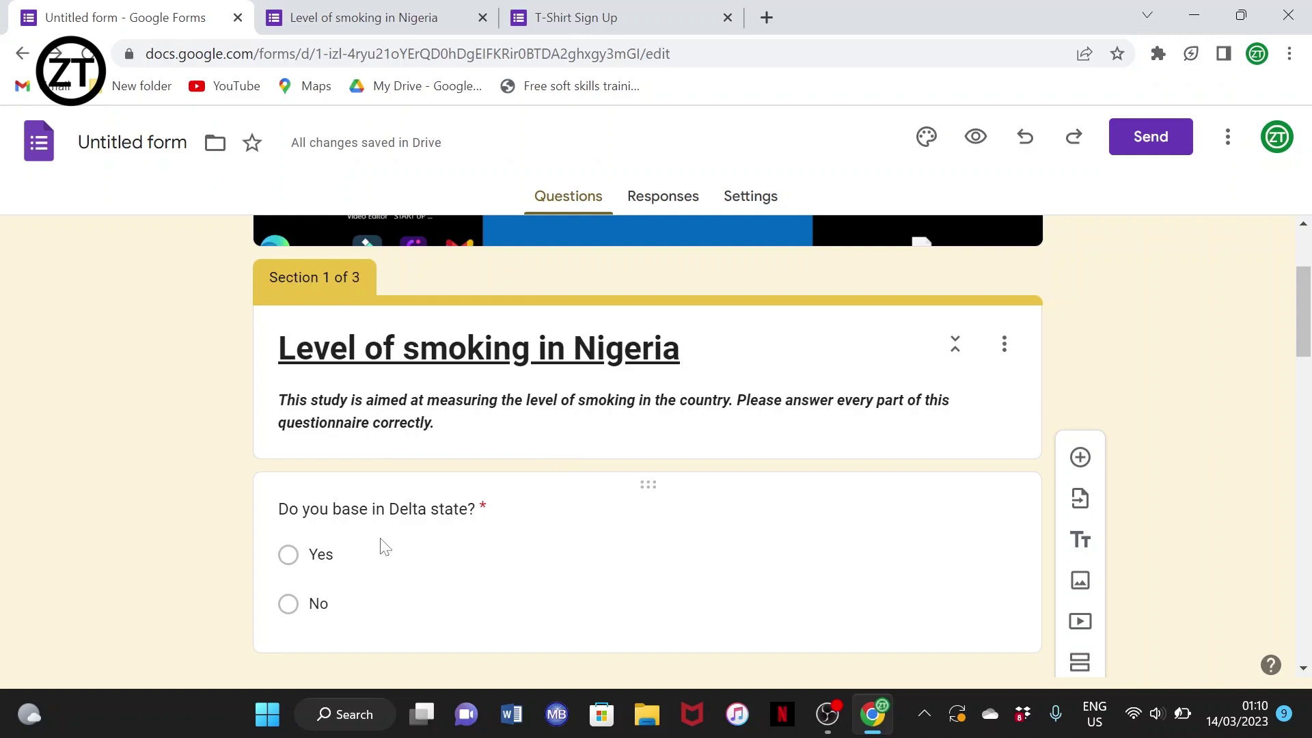
scroll(481, 552, "down", 2)
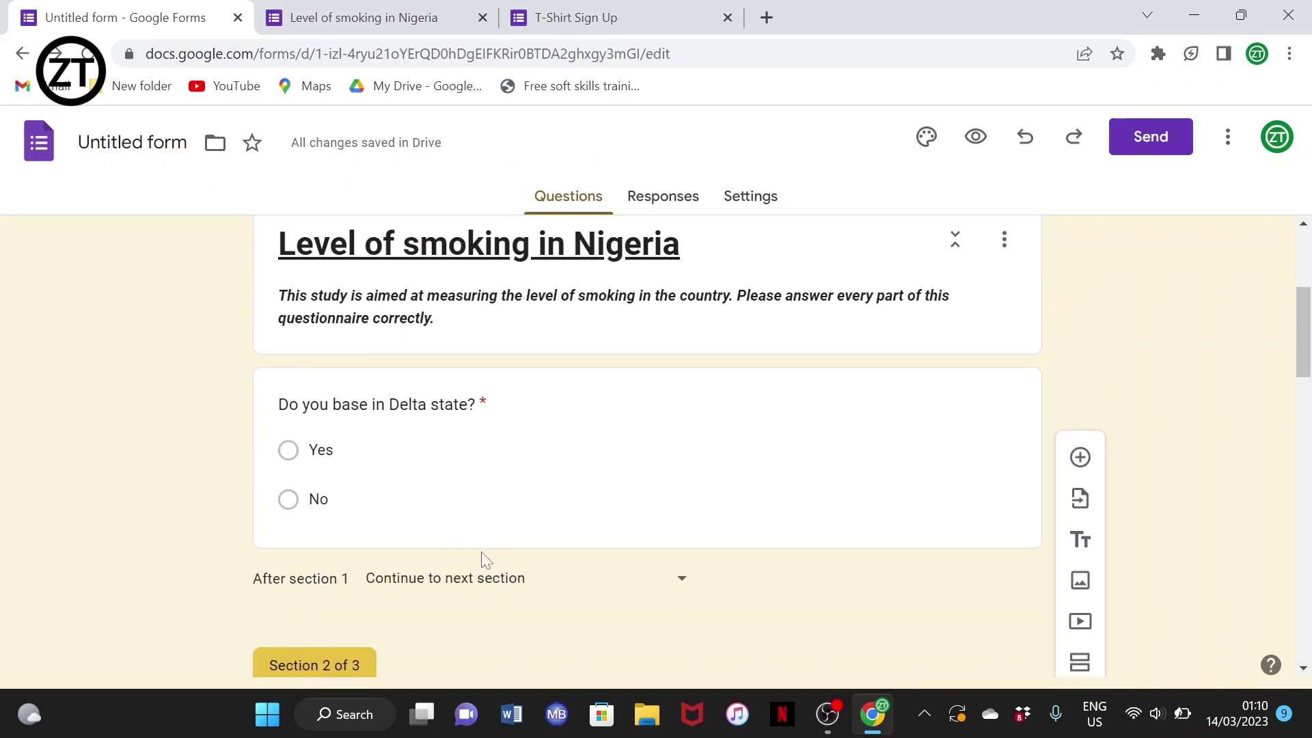
left_click(560, 471)
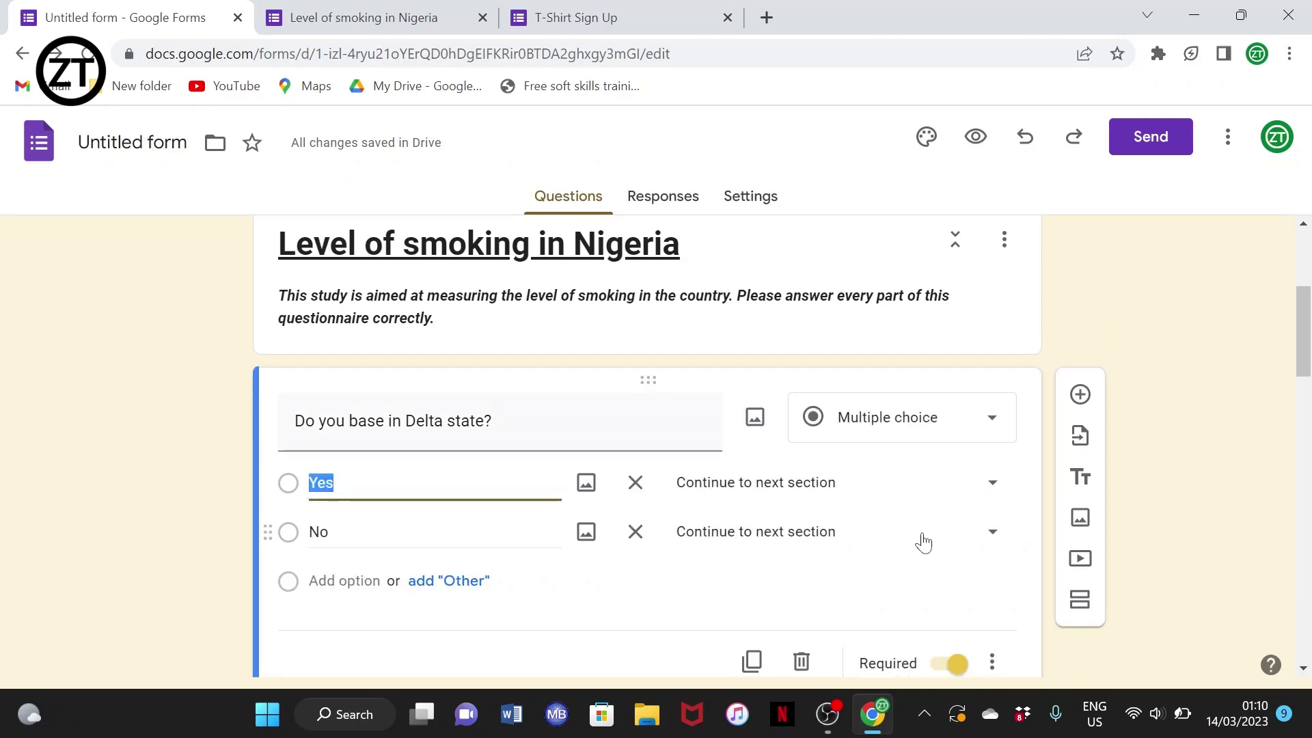
left_click(918, 491)
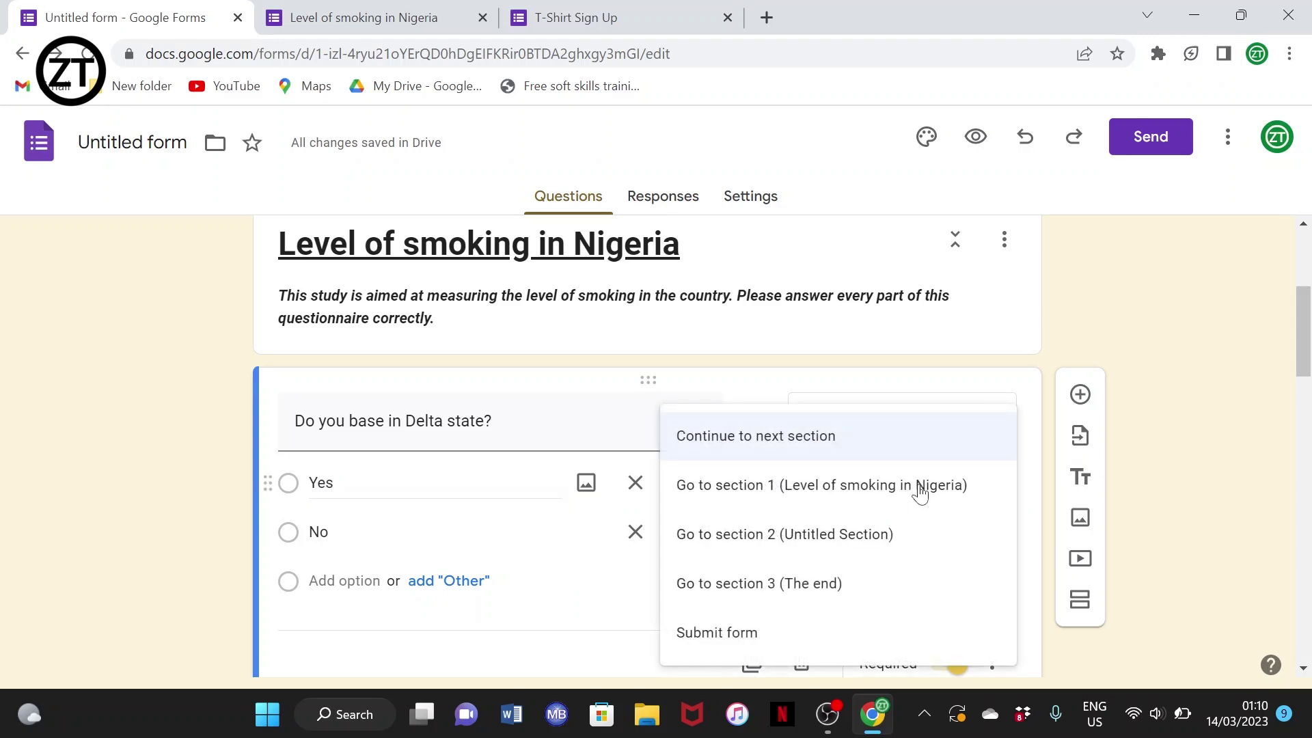
left_click(799, 451)
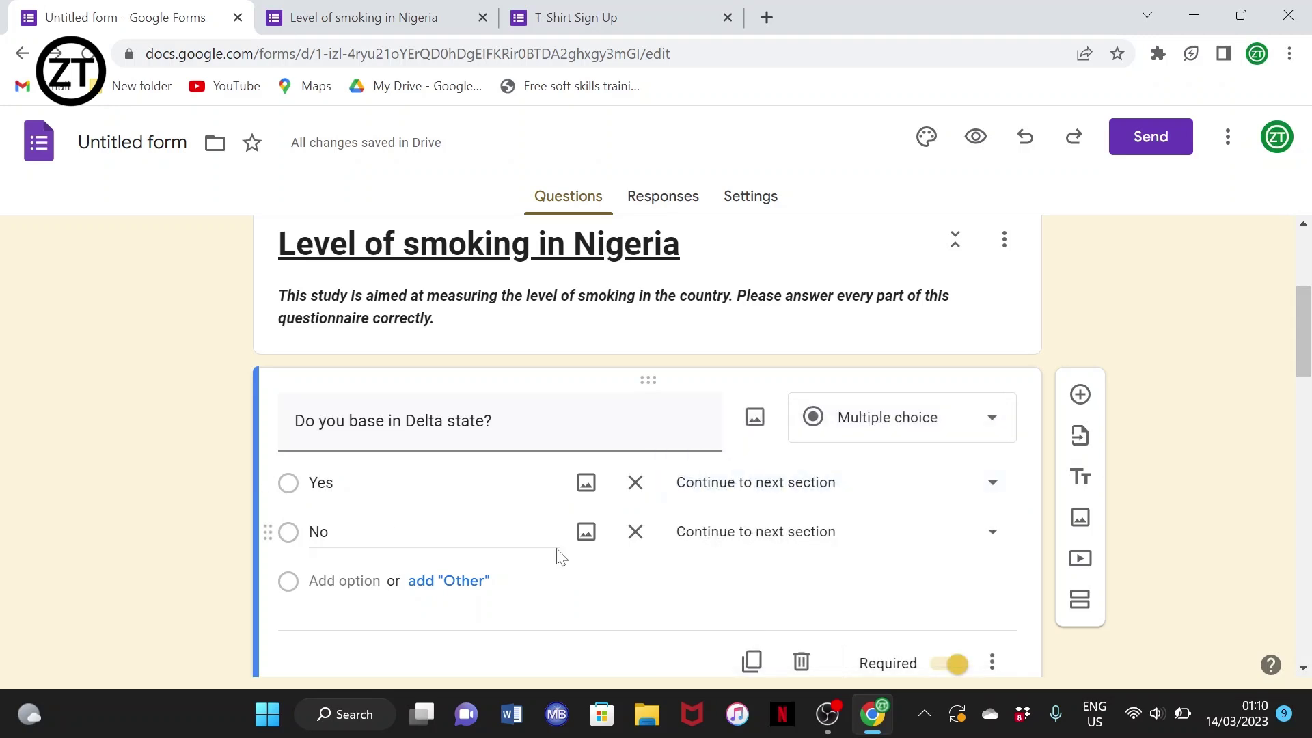
Route the "No" answer of the Delta state question to "Submit form".
scroll(555, 545, "down", 6)
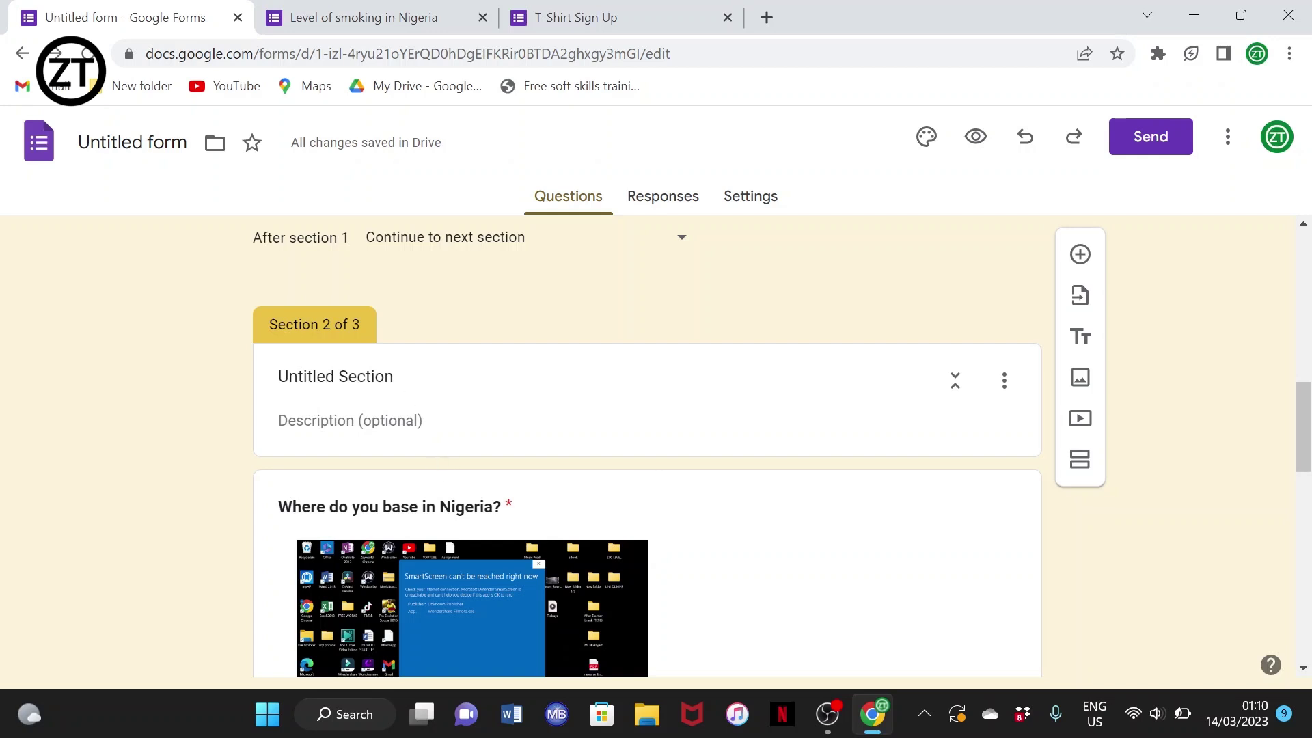
scroll(398, 384, "up", 5)
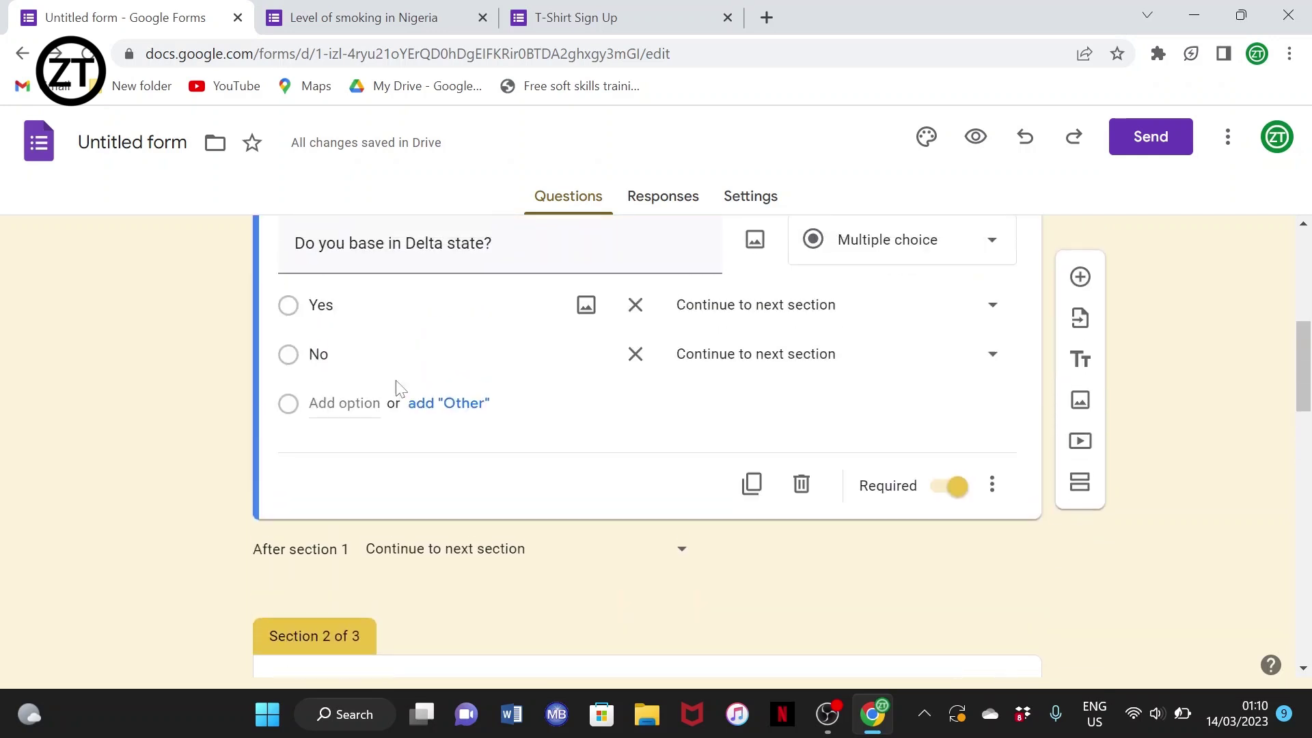
left_click(891, 378)
left_click(736, 556)
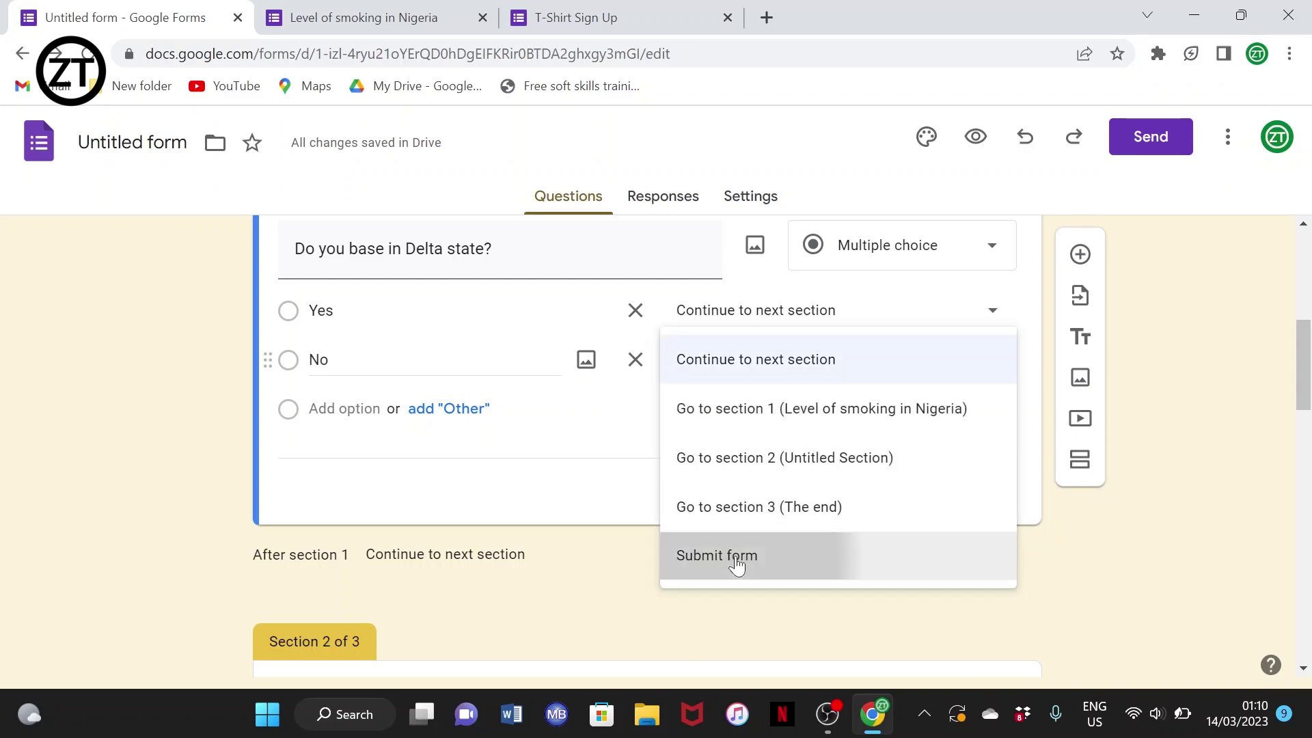
Review the sections through to "The end" and open a preview of the questionnaire.
scroll(566, 541, "down", 15)
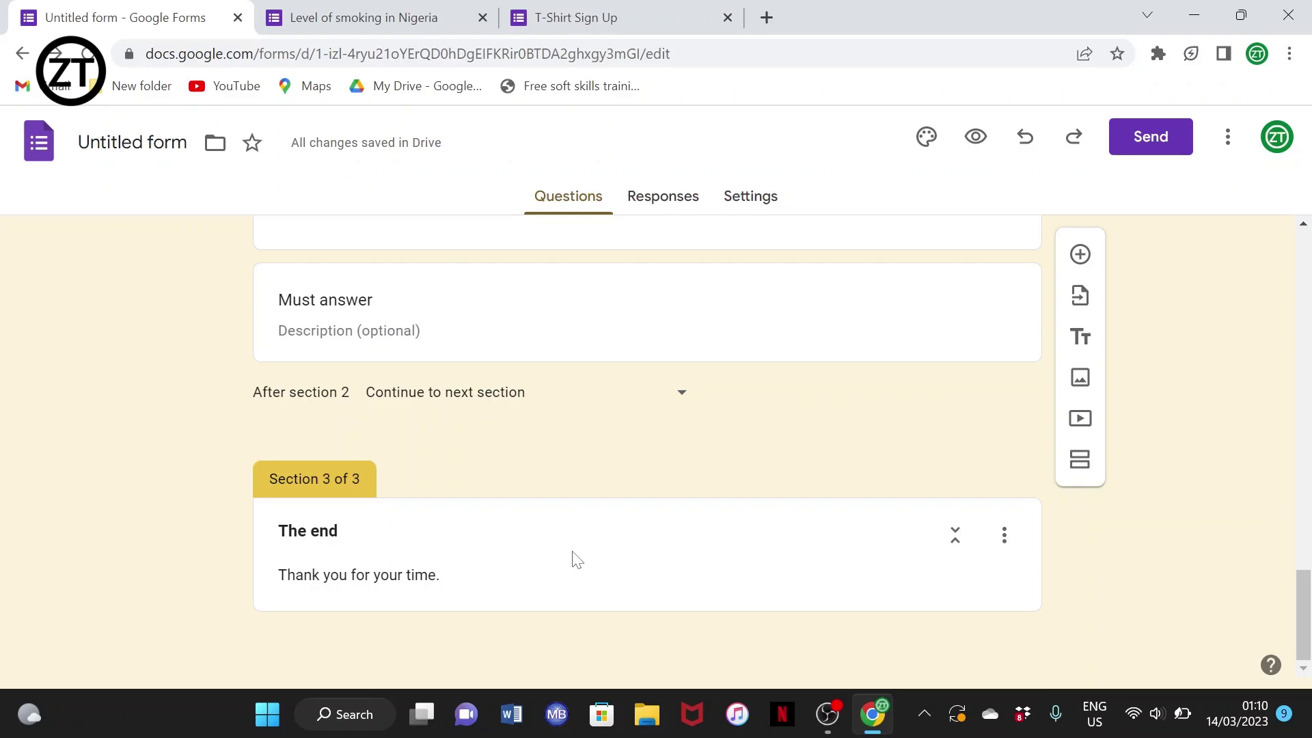
scroll(573, 552, "up", 15)
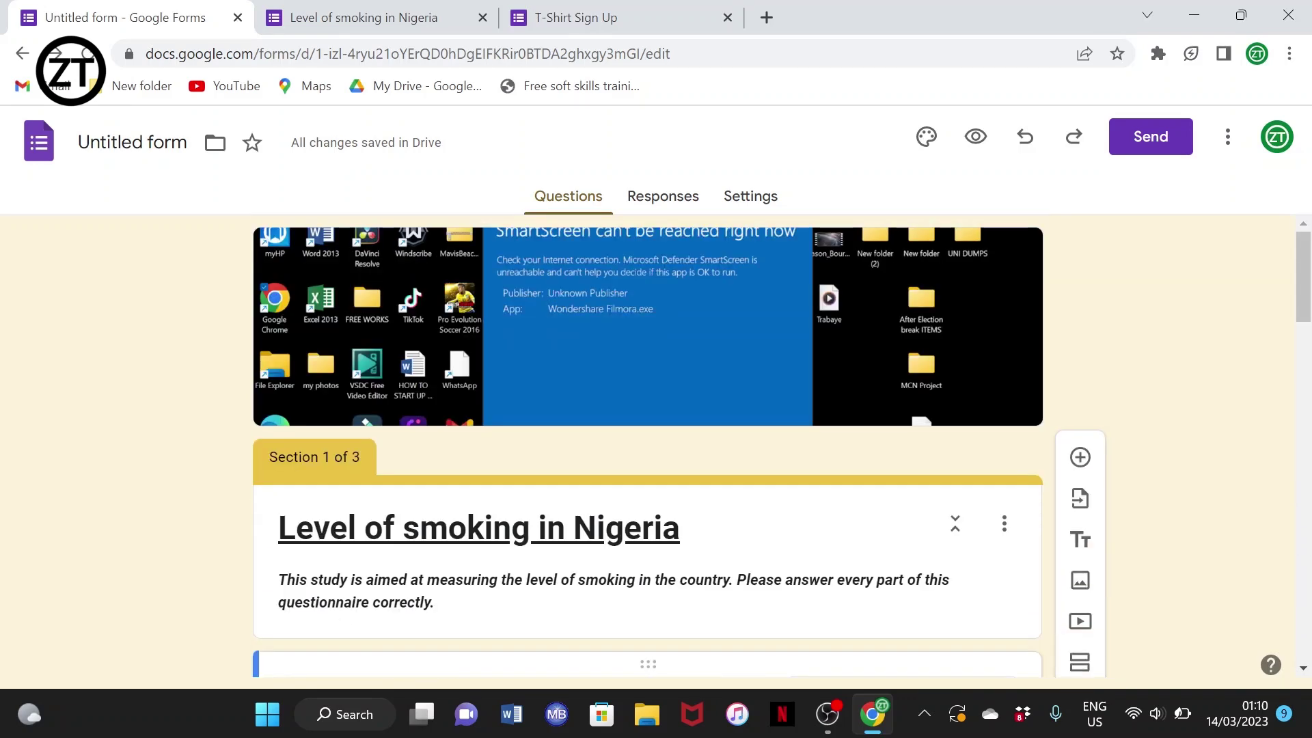
left_click(975, 136)
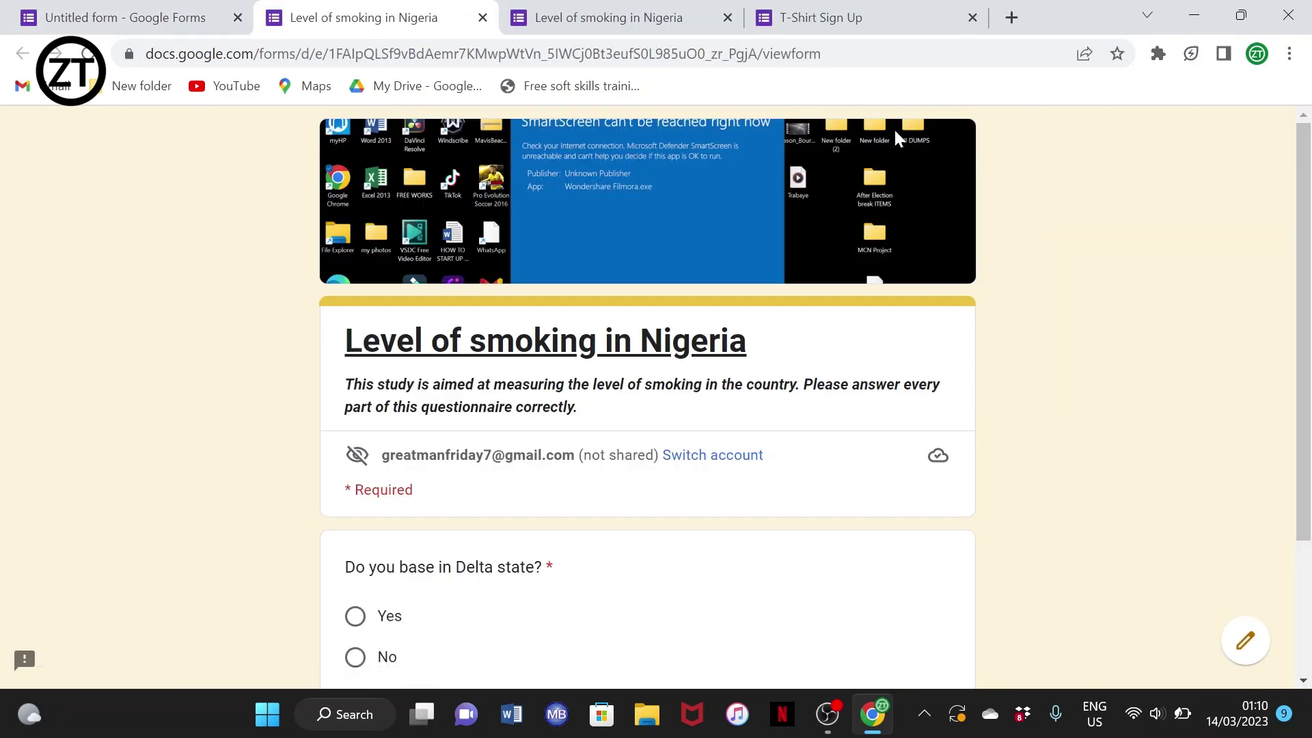
Copy the questionnaire's shareable link from the form editor and open it in a new browser tab.
left_click(187, 21)
left_click(1118, 133)
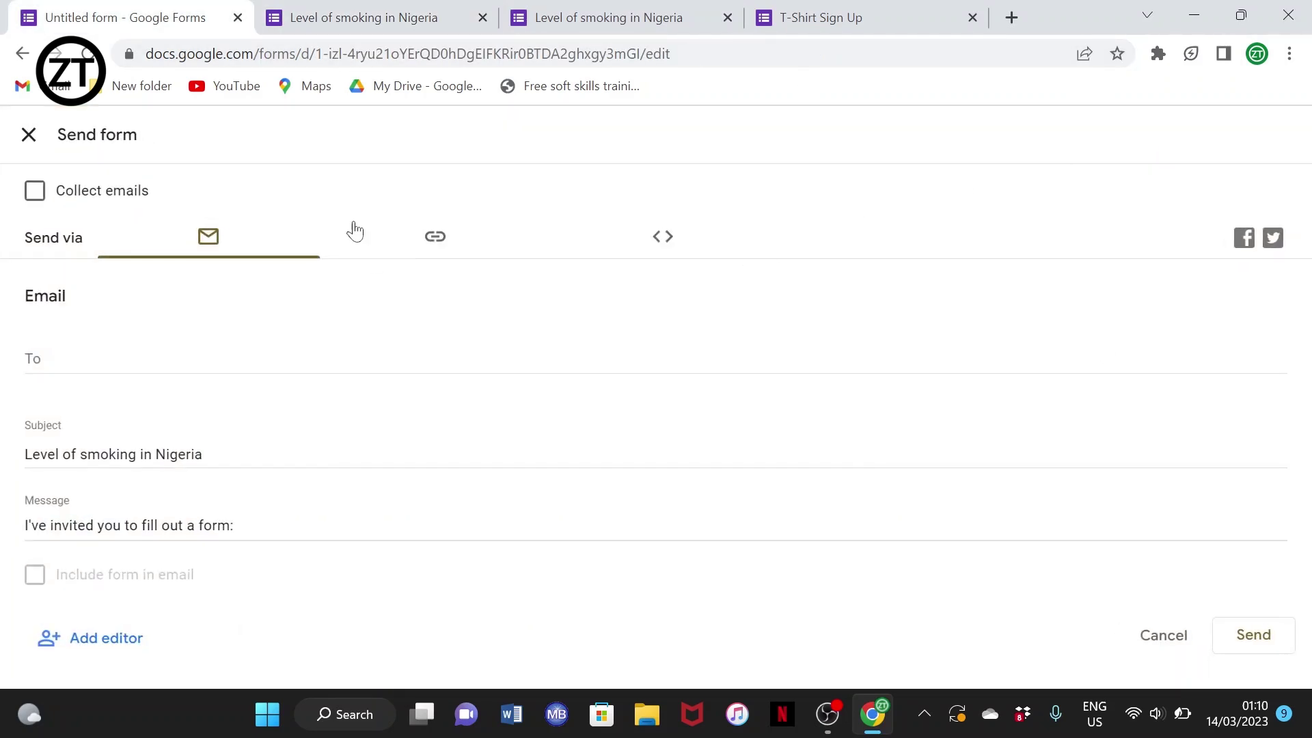
left_click(417, 245)
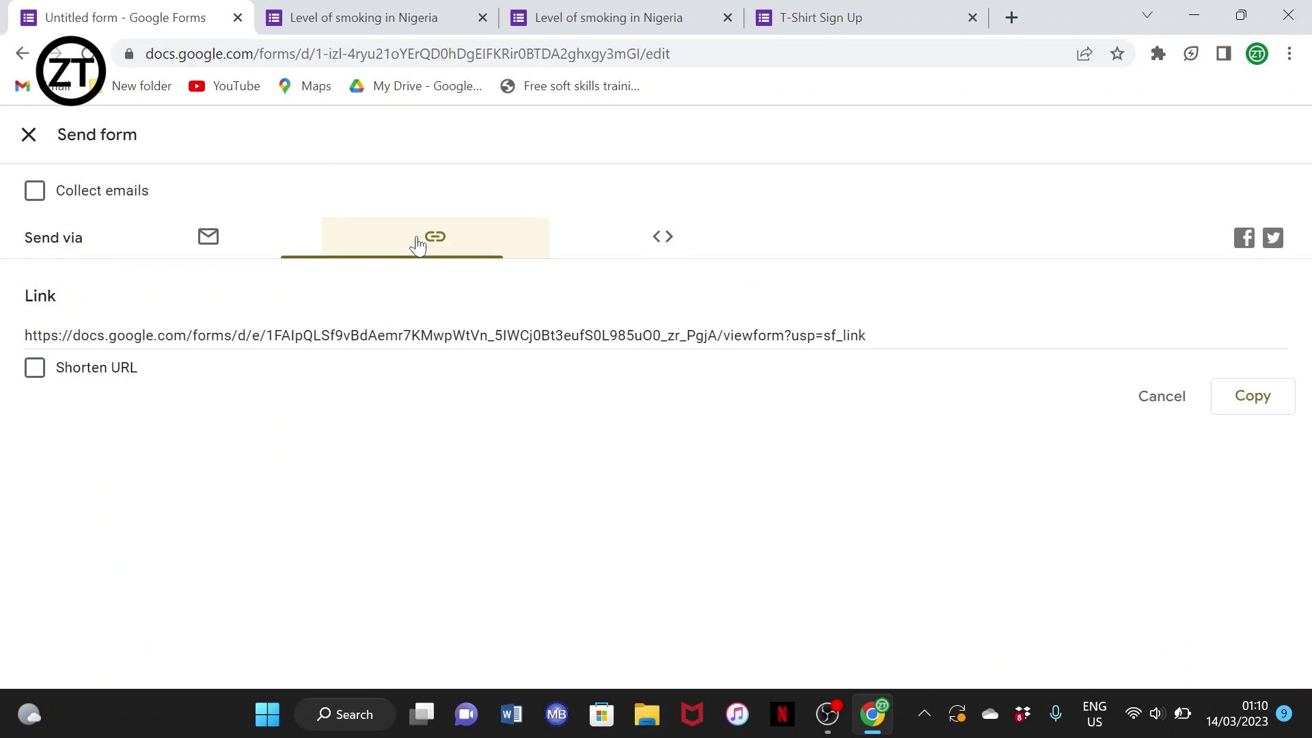
left_click(1255, 412)
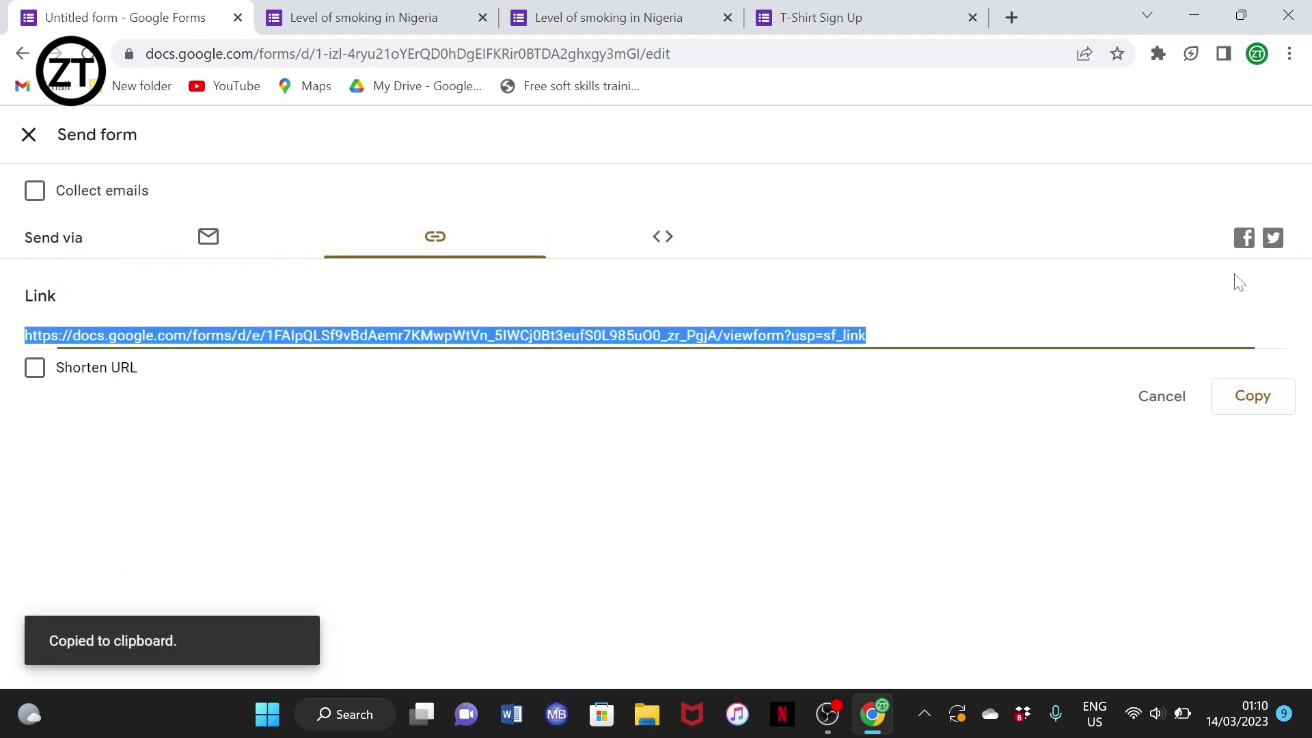
left_click(1012, 17)
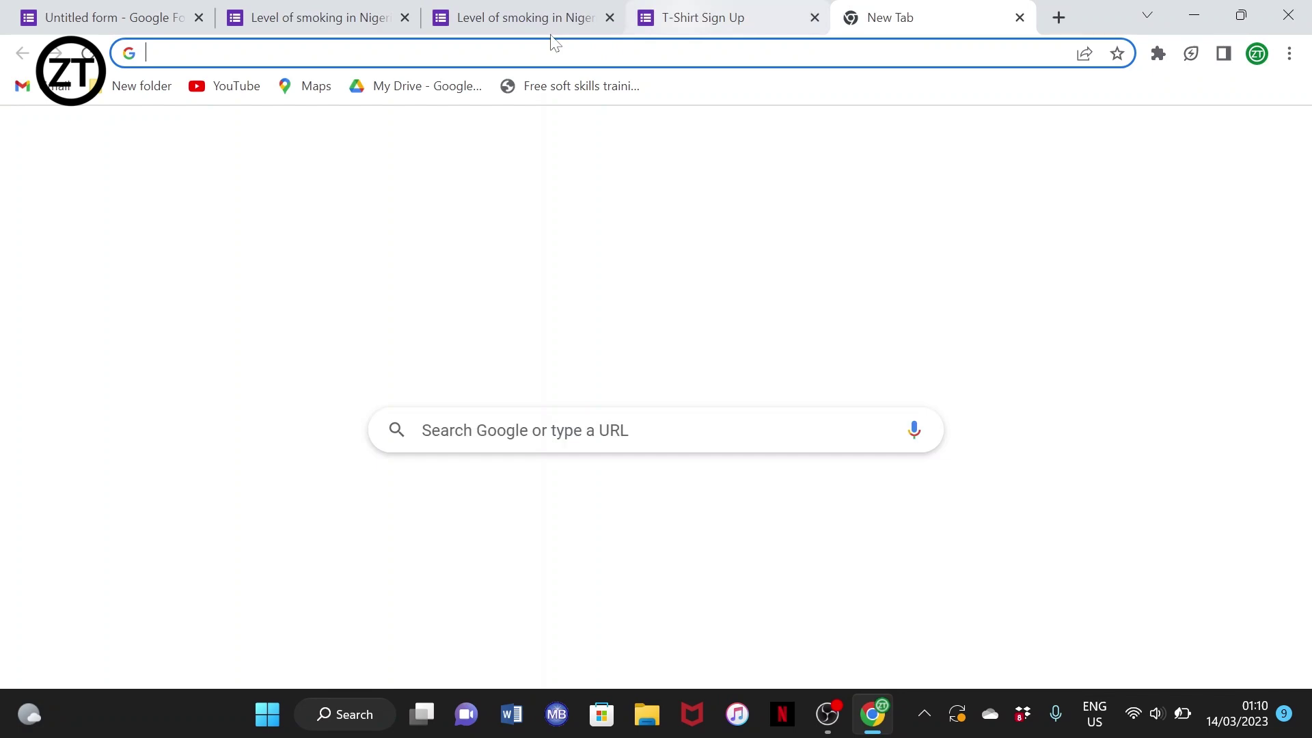
key("ctrl+v")
key("Return")
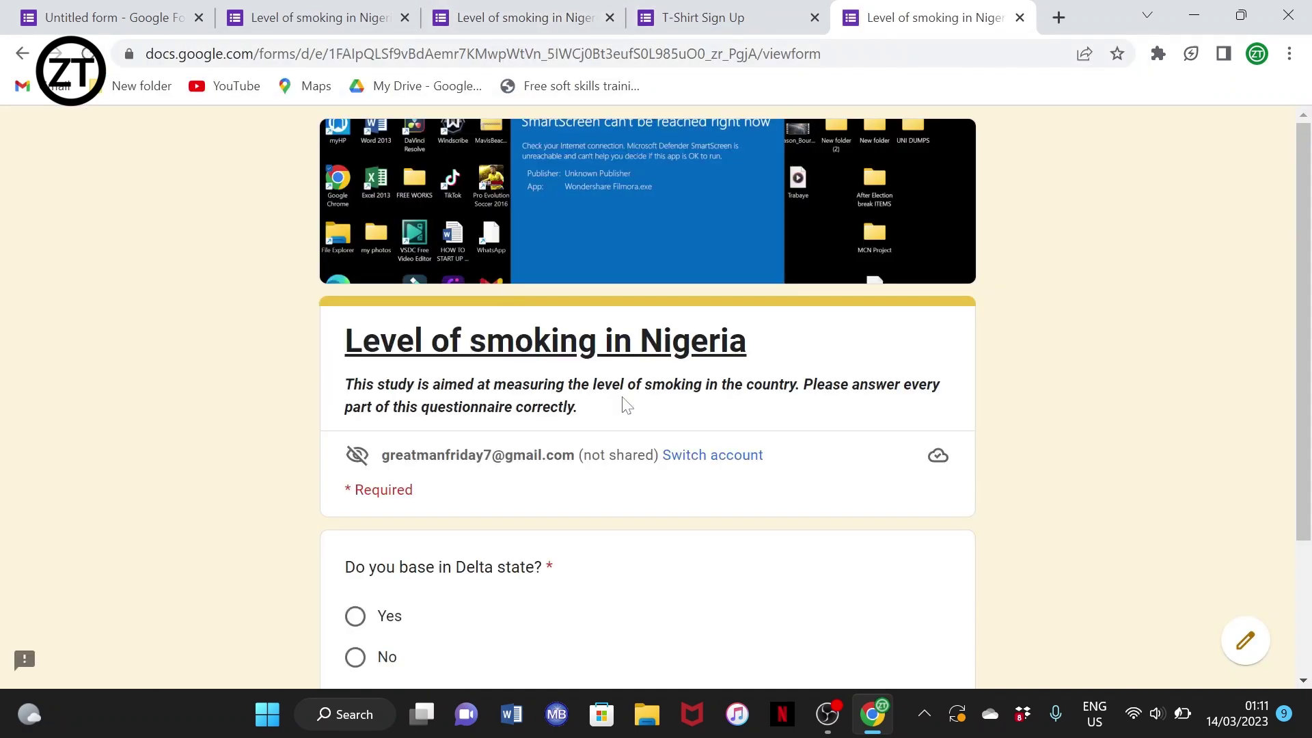
Answer "No" to "Do you base in Delta state?" and submit the response.
scroll(626, 406, "down", 3)
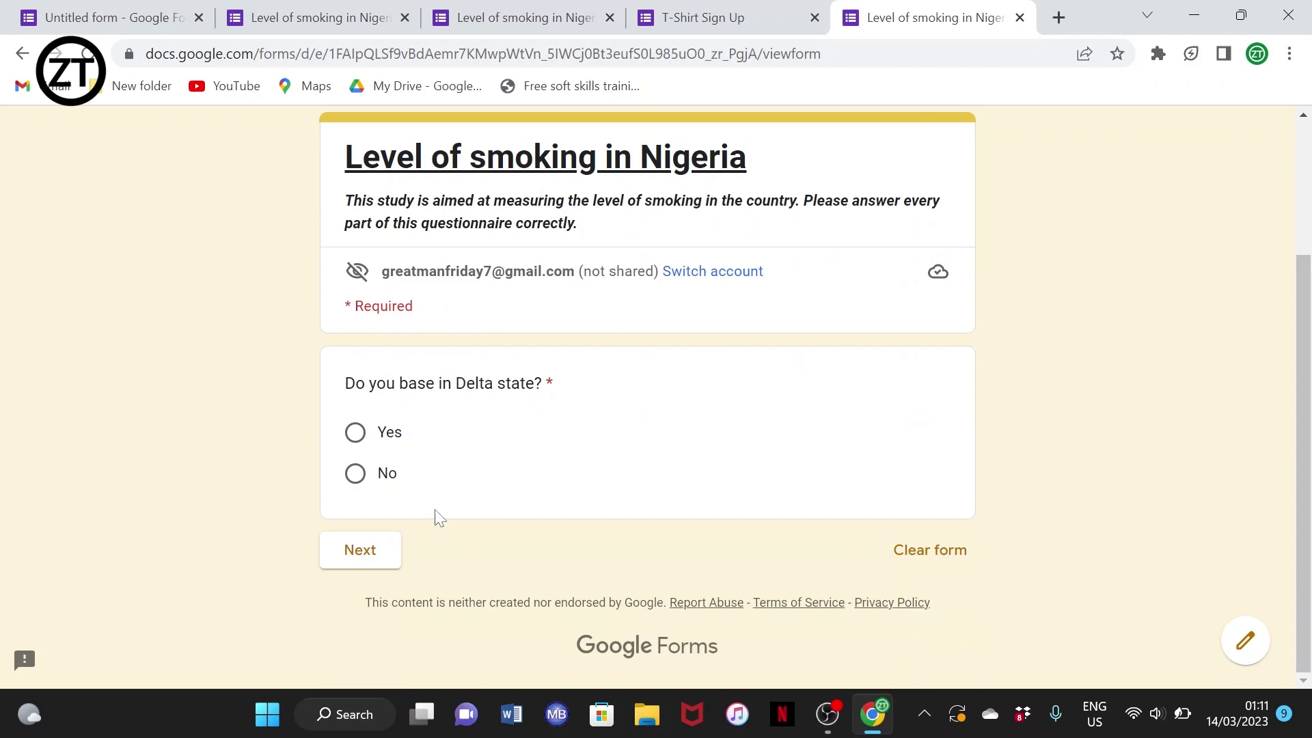
left_click(355, 474)
left_click(359, 551)
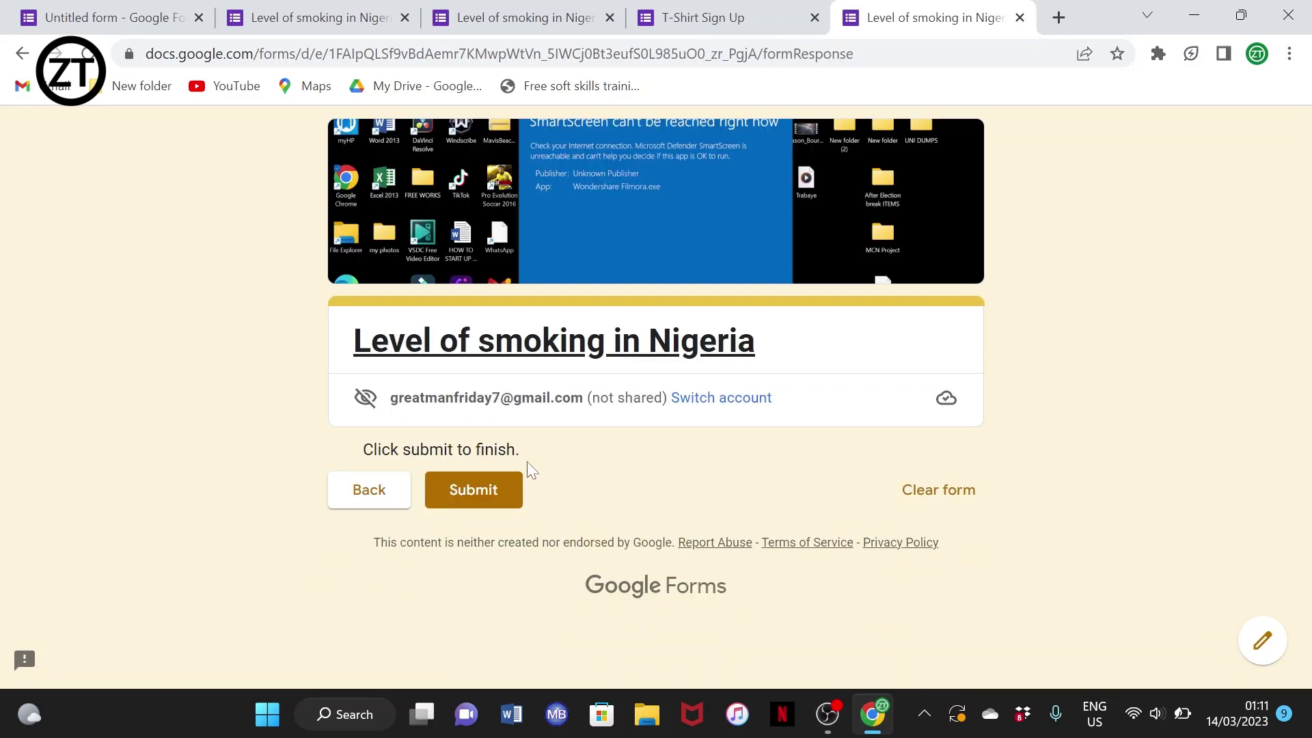
left_click(492, 492)
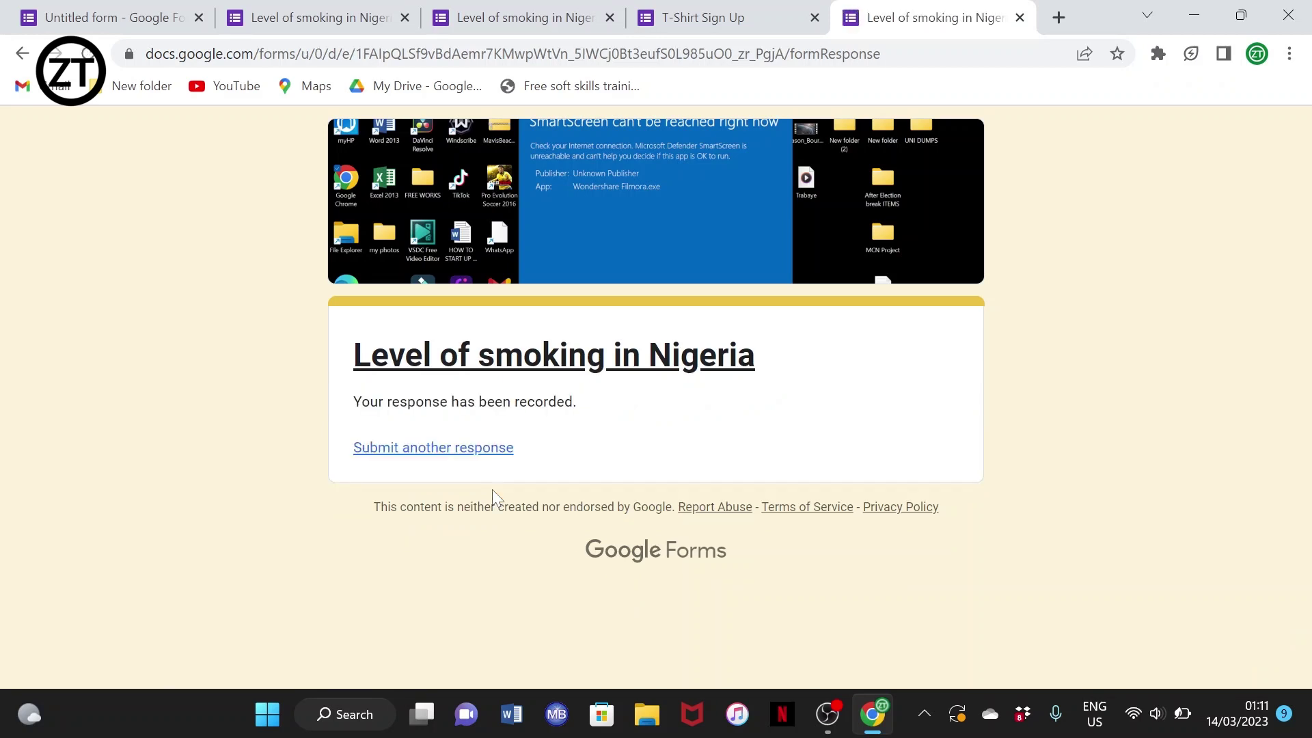
Return to the questionnaire, answer "Yes" to the Delta state question and look through the section it leads to.
scroll(393, 465, "left", 5)
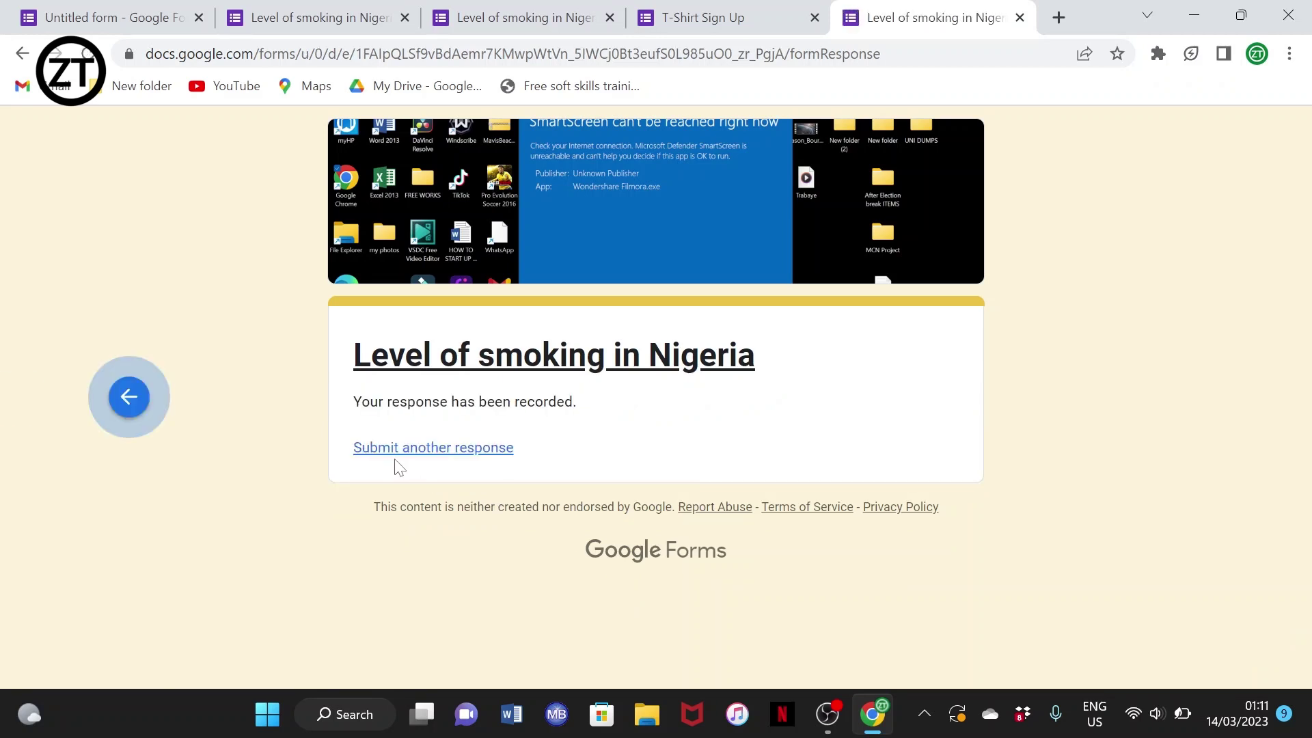
scroll(400, 468, "left", 5)
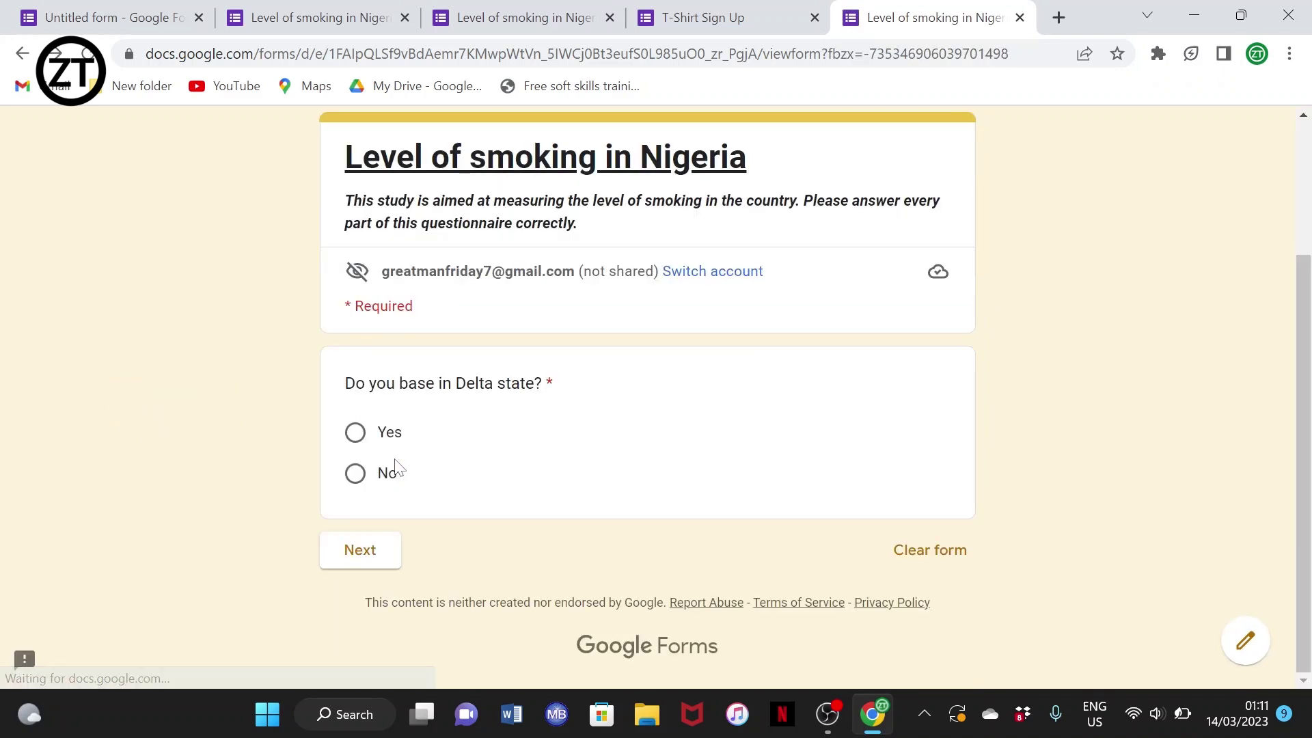
left_click(356, 437)
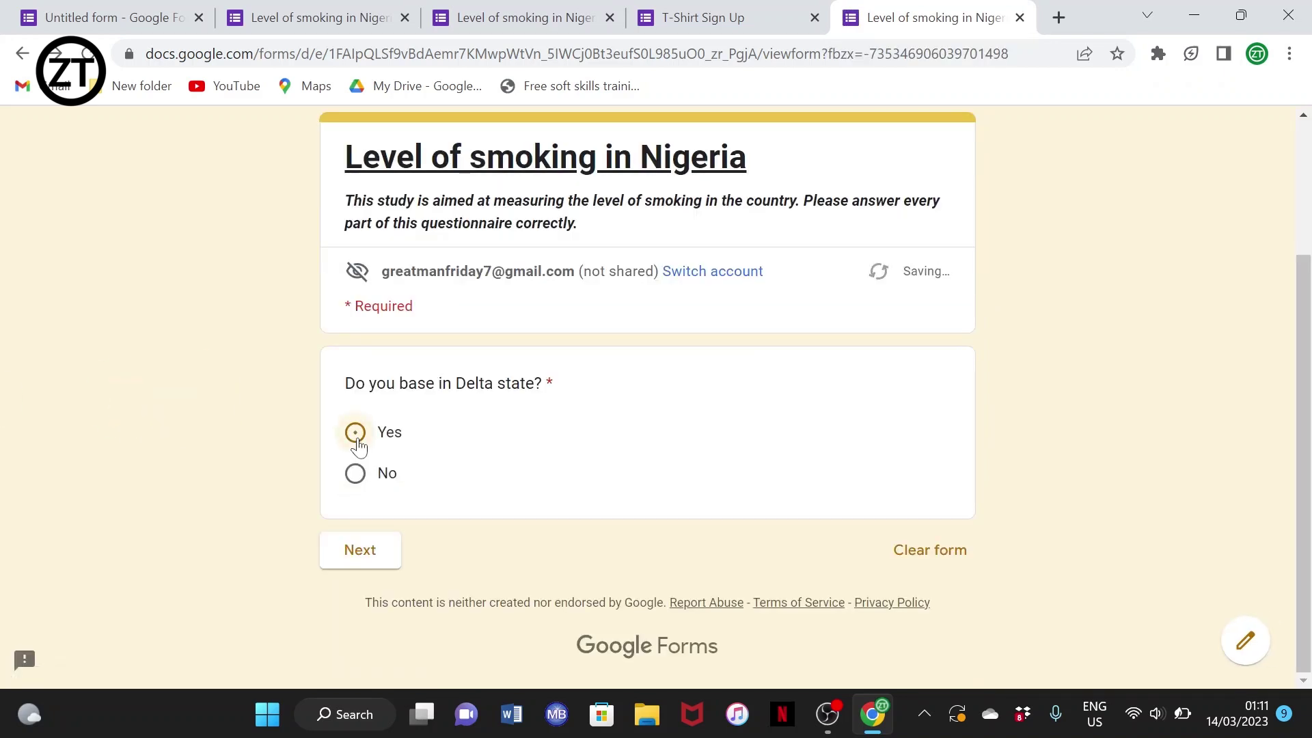
left_click(372, 548)
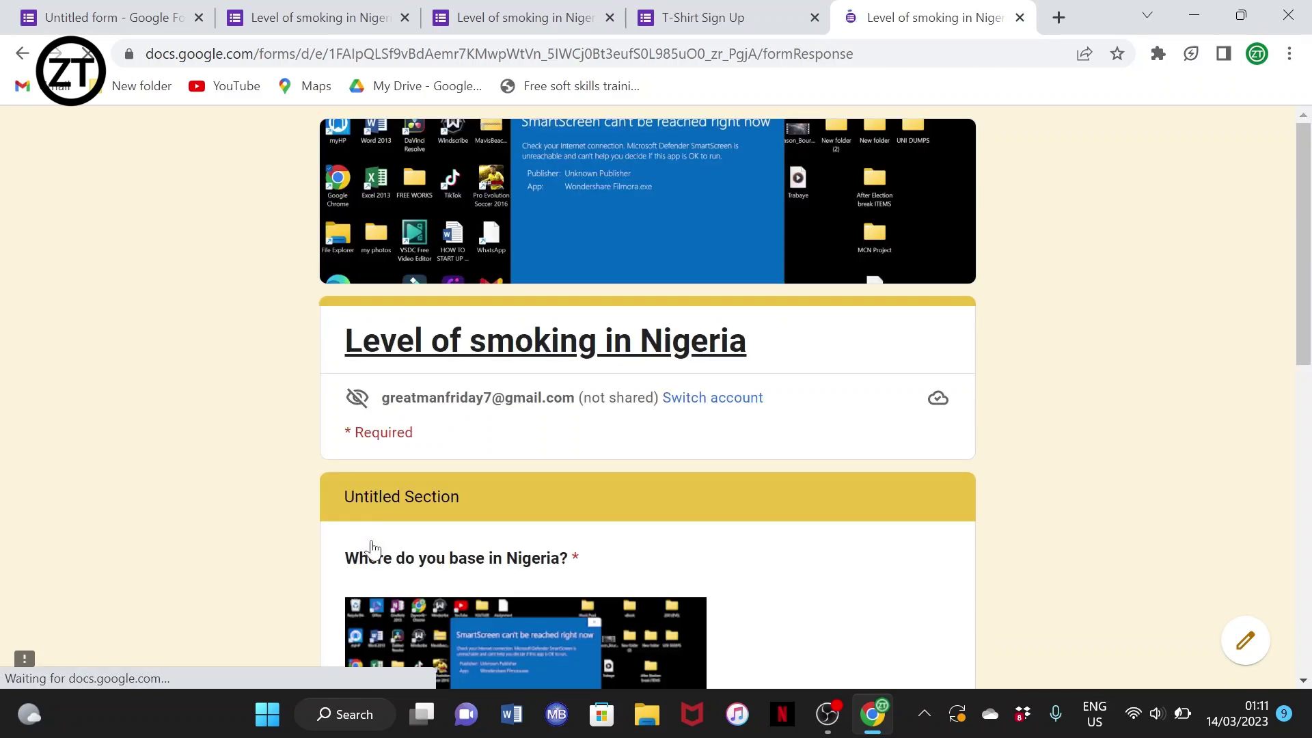
scroll(373, 549, "down", 10)
scroll(373, 549, "down", 2)
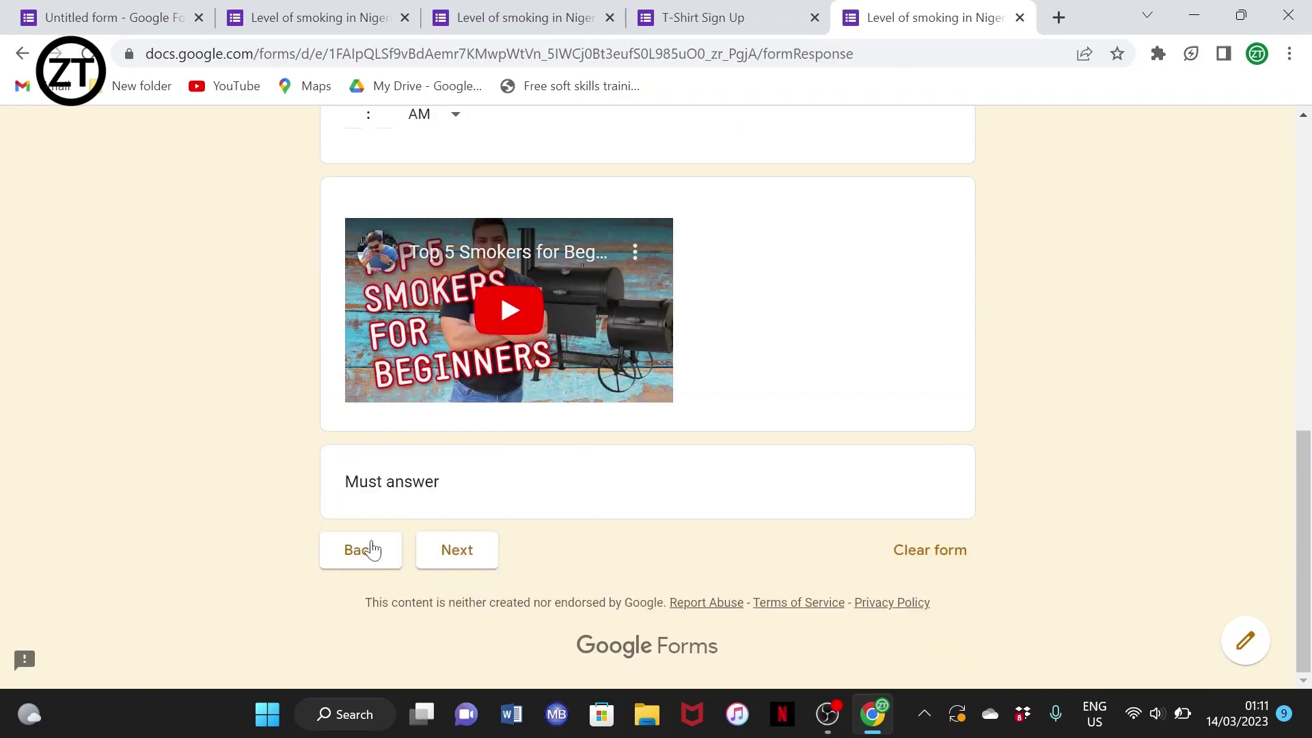
left_click(371, 549)
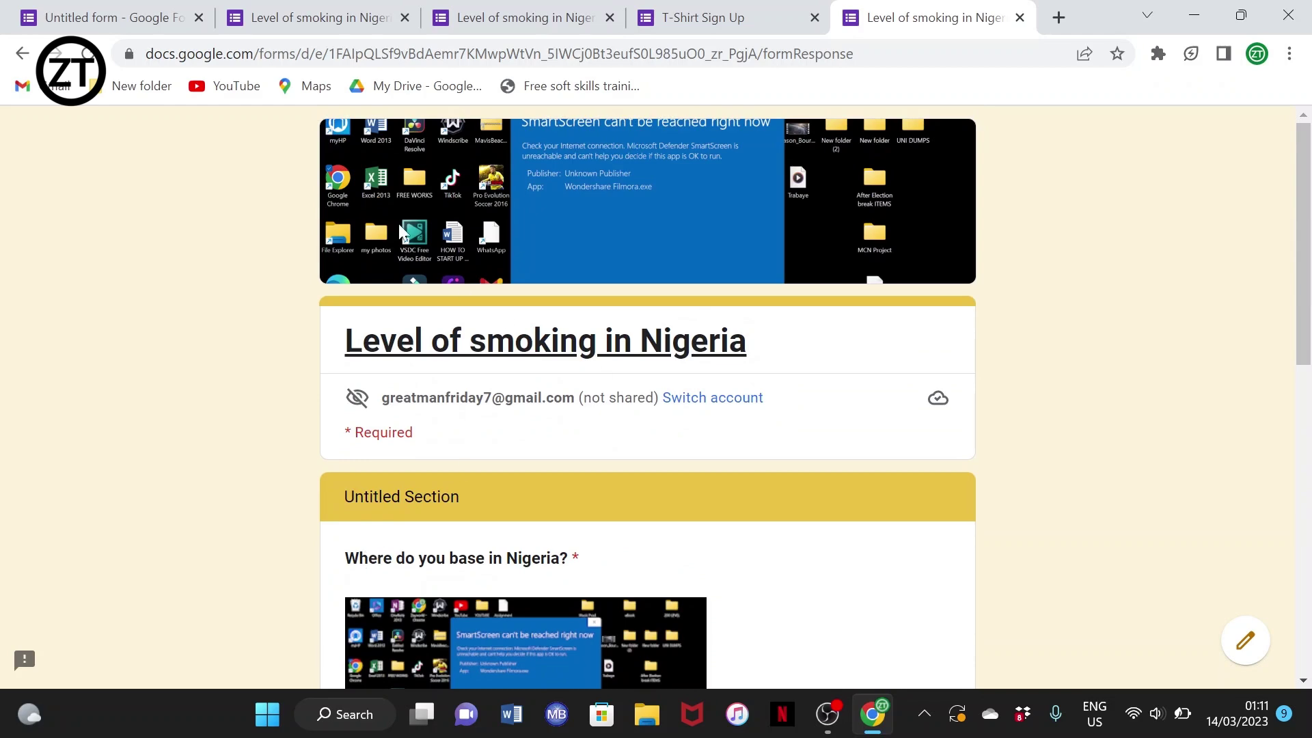
Return to the form editor, close the sending options and examine the summary of responses for each question.
left_click(123, 9)
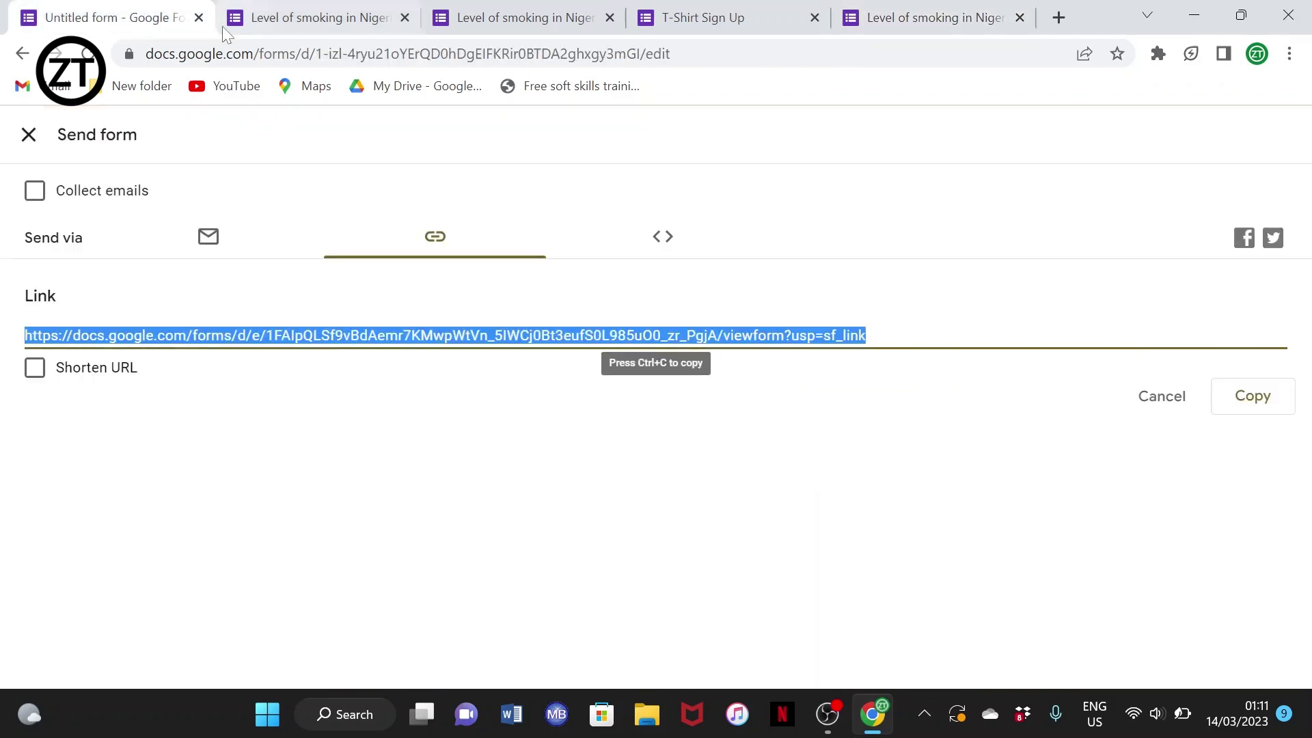
left_click(28, 135)
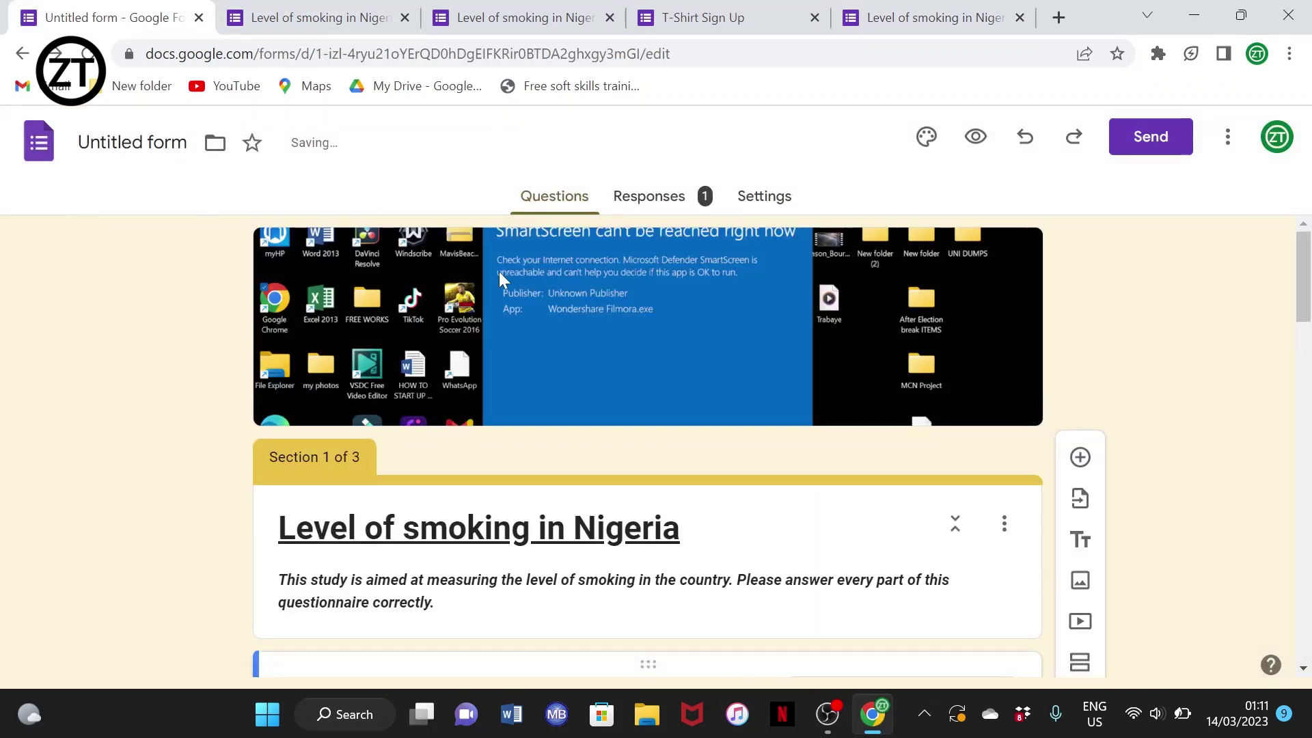
left_click(667, 210)
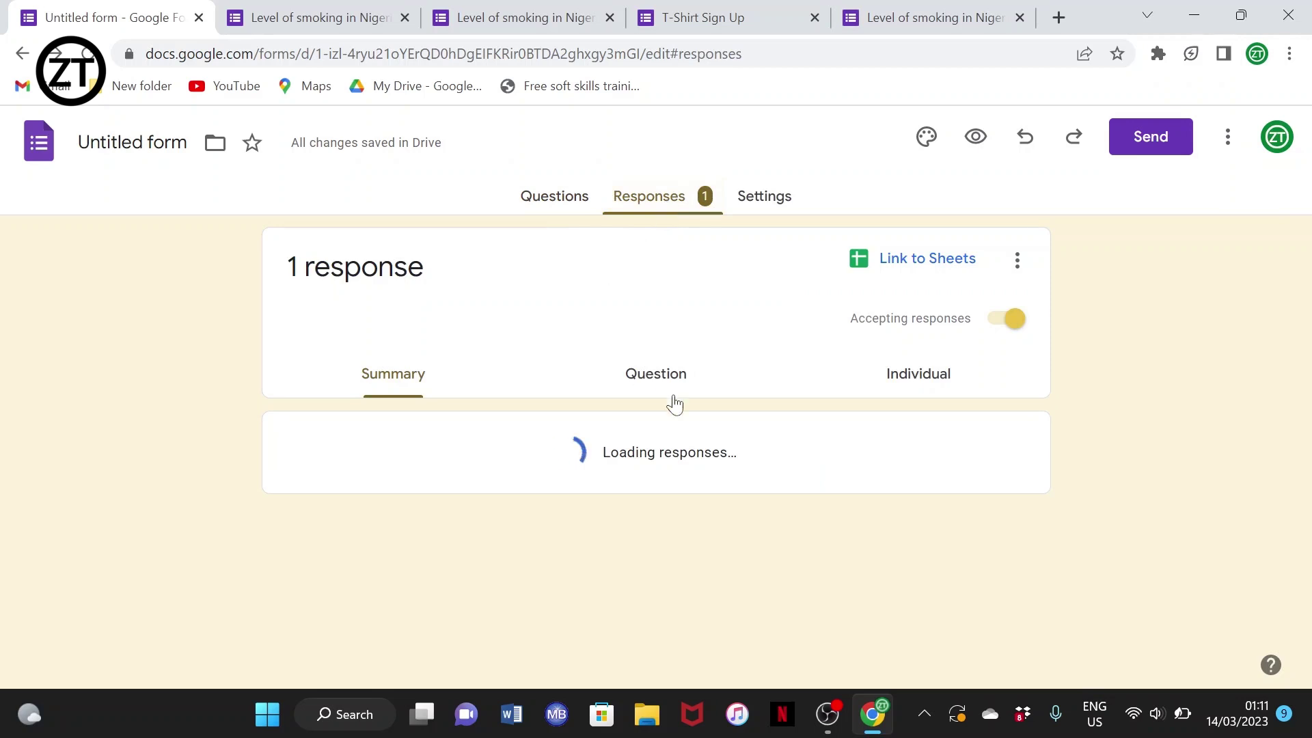
scroll(610, 460, "down", 3)
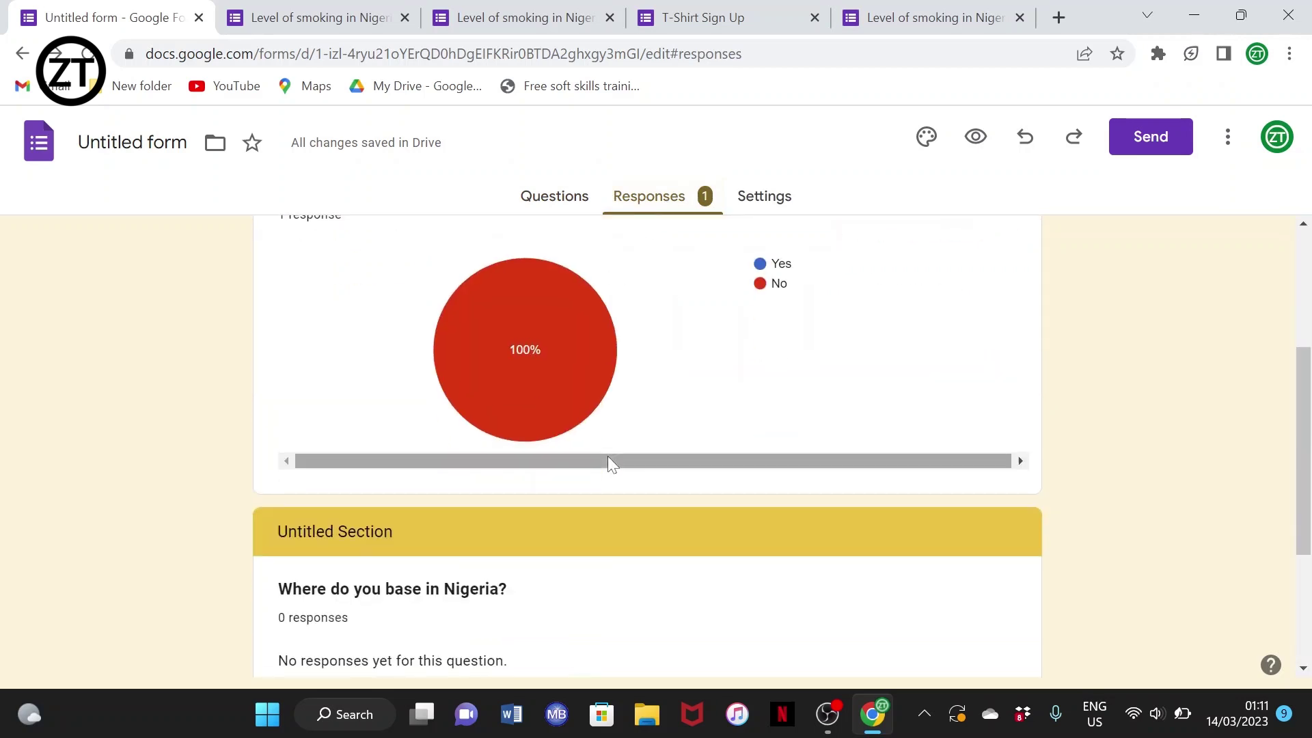
mouse_move(551, 372)
scroll(552, 373, "up", 1)
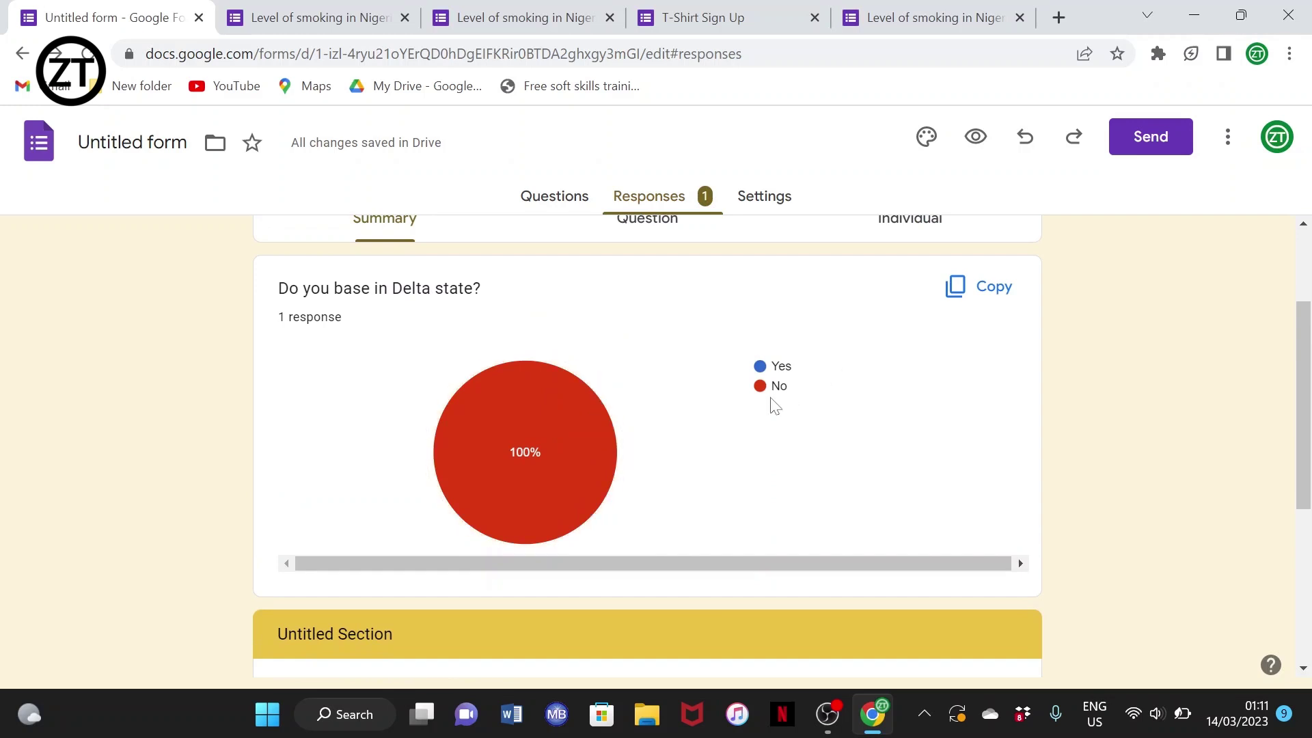
mouse_move(497, 444)
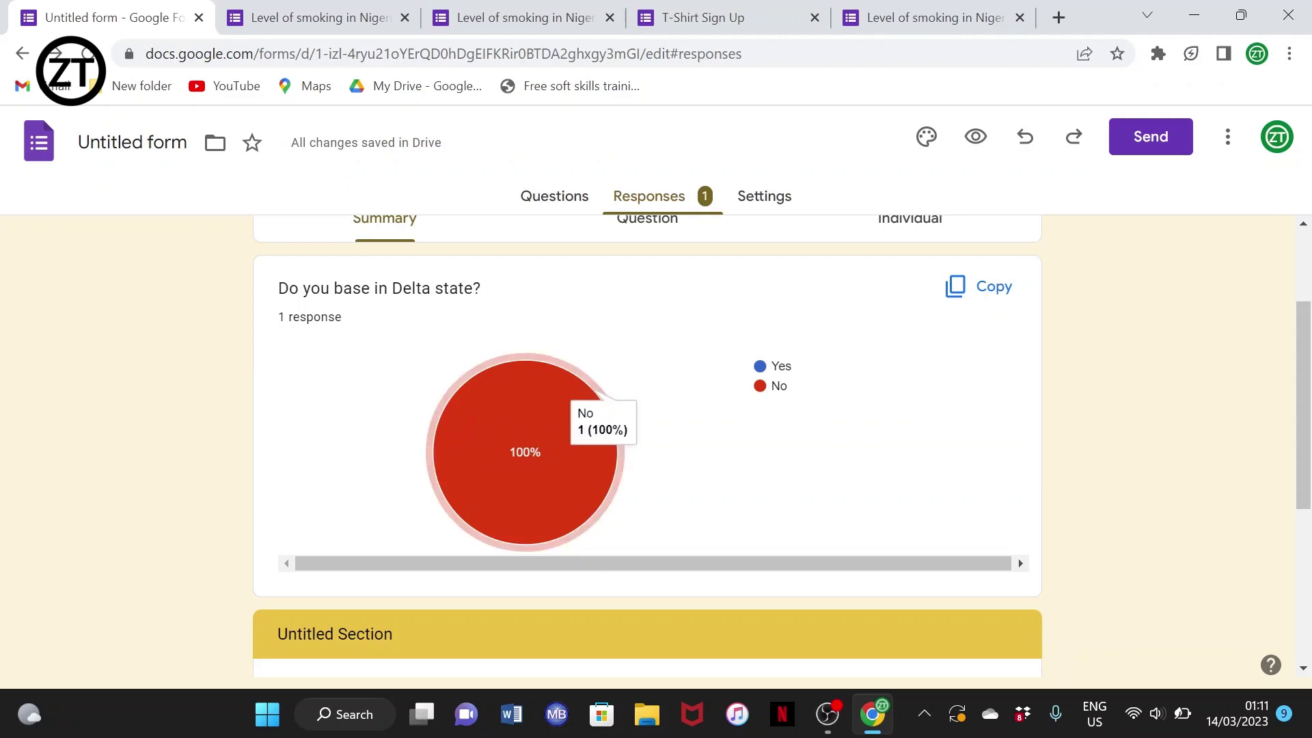
scroll(557, 519, "down", 4)
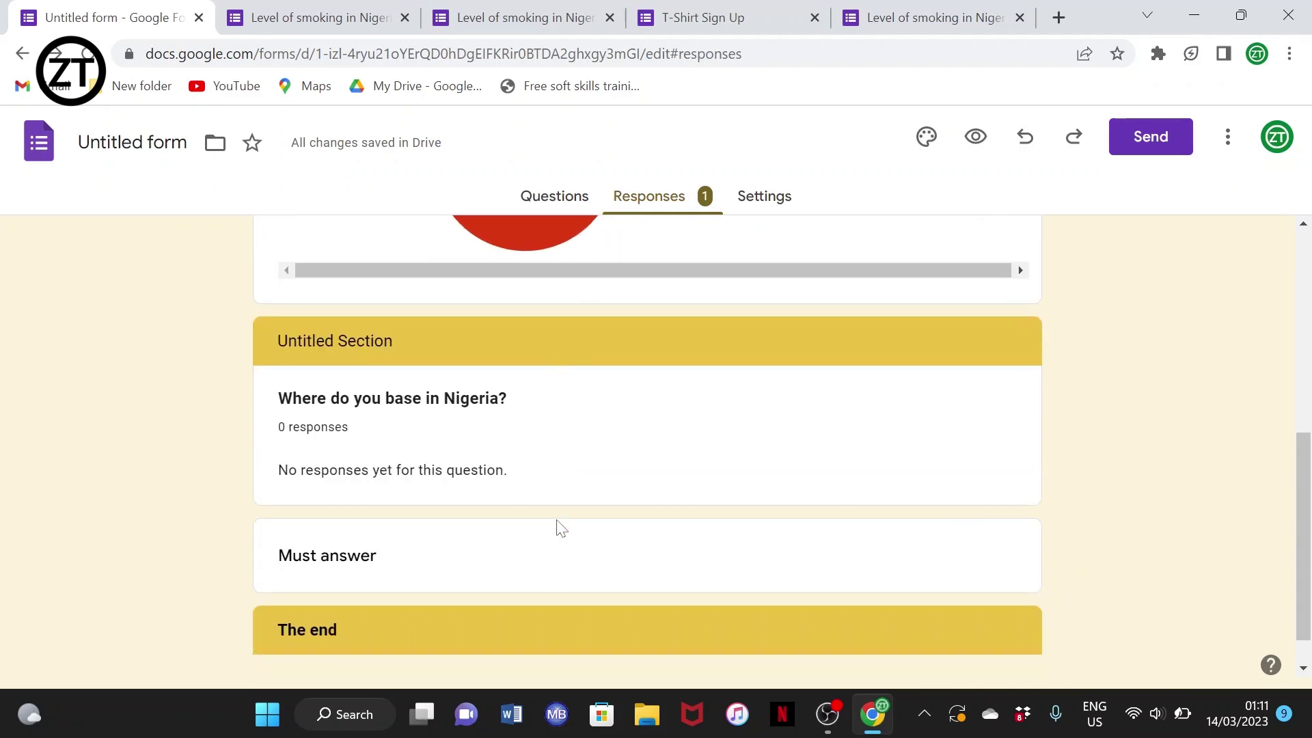
scroll(562, 507, "up", 6)
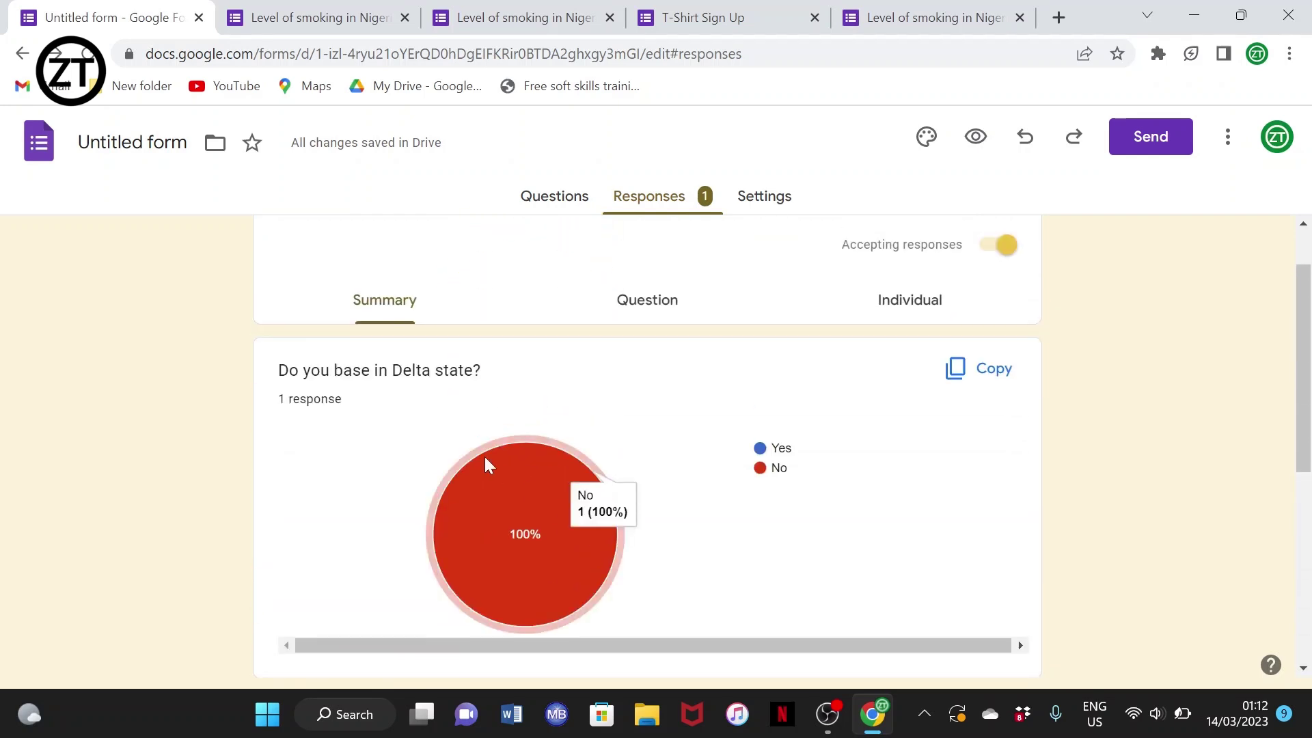
scroll(518, 441, "down", 2)
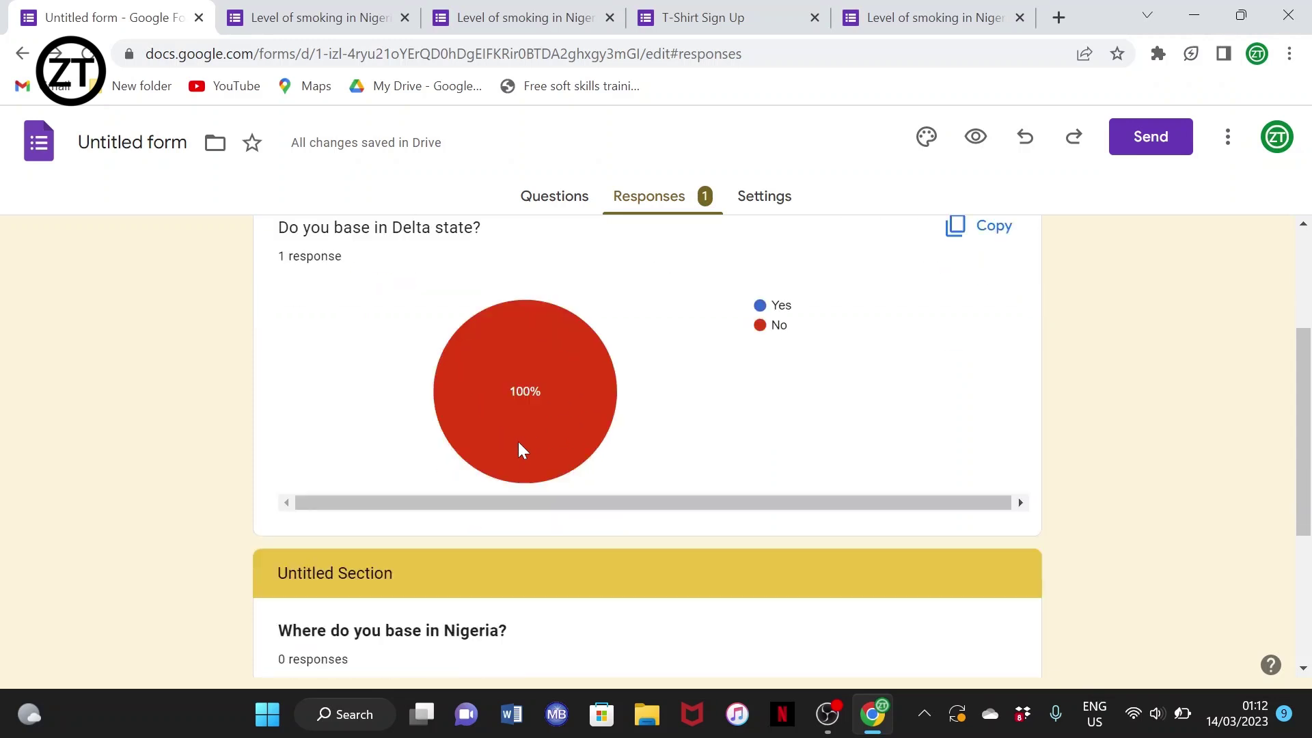
scroll(518, 441, "up", 1)
scroll(518, 442, "up", 1)
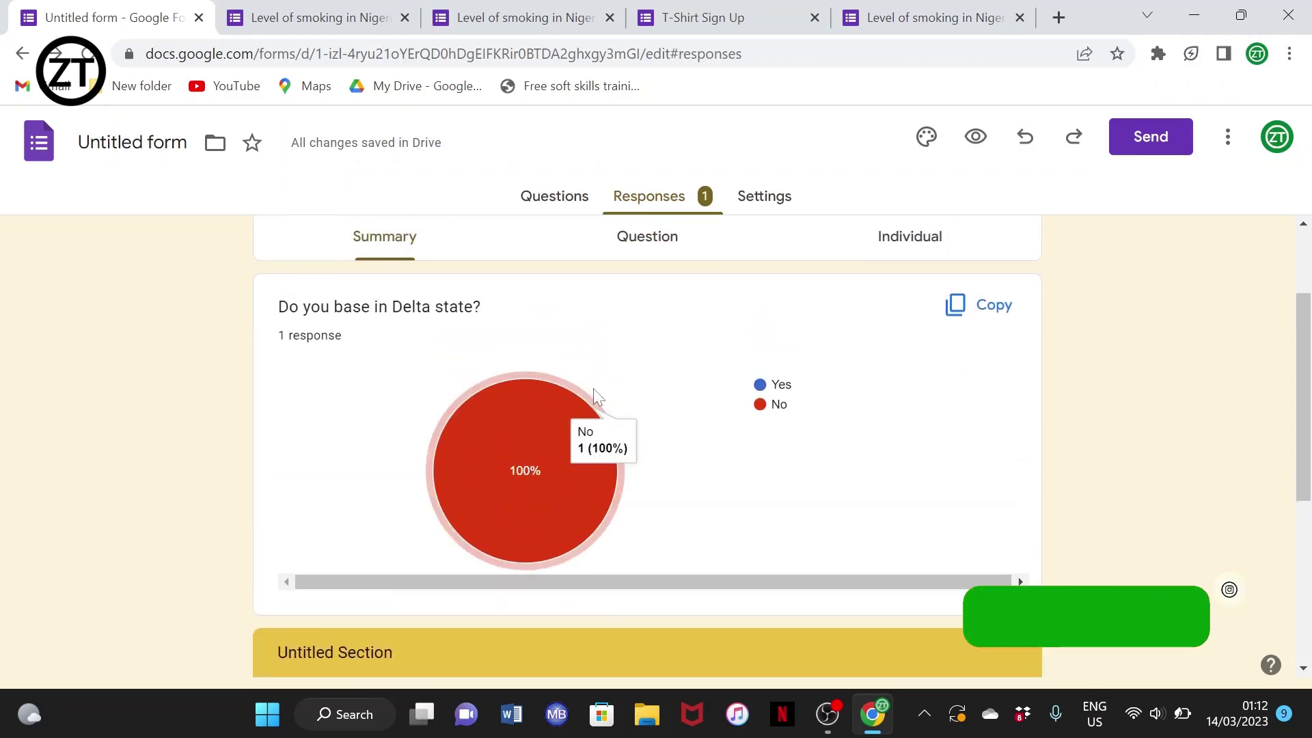
View the responses by question, examining "Where do you base in Nigeria?".
left_click(658, 245)
scroll(618, 434, "down", 3)
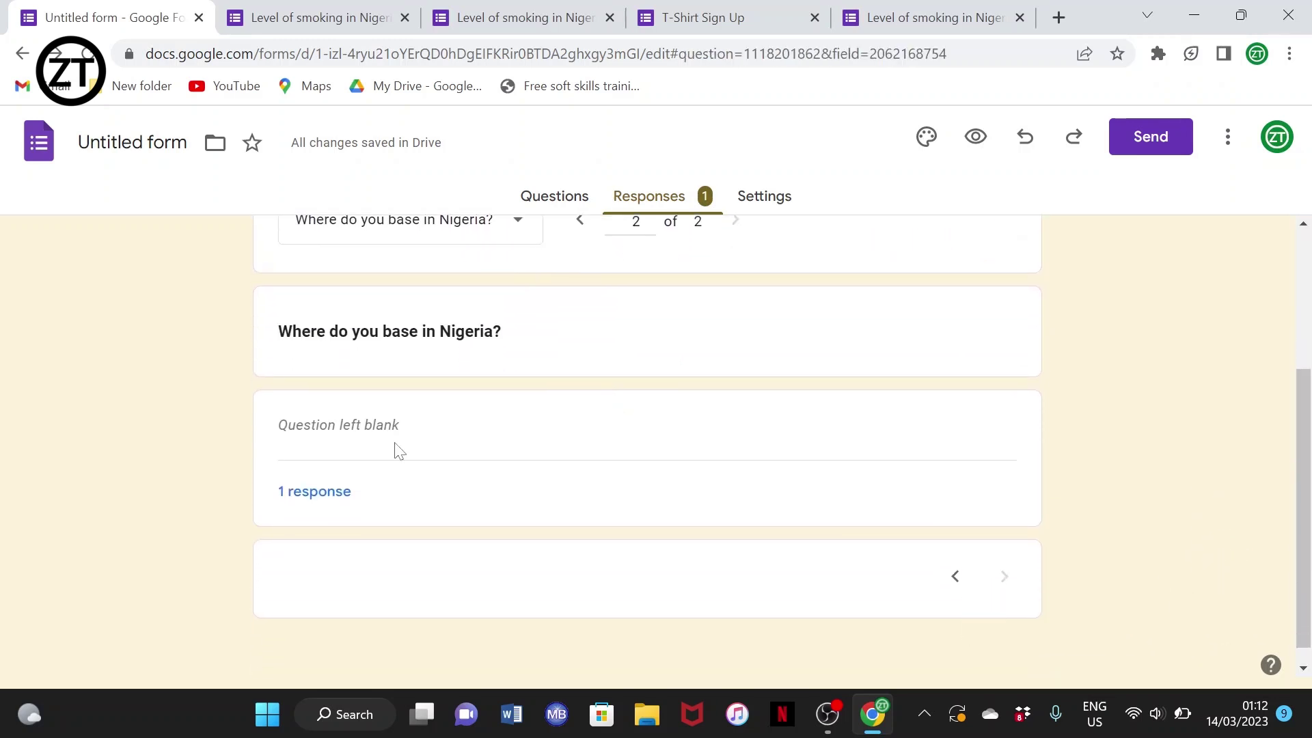
scroll(377, 500, "up", 3)
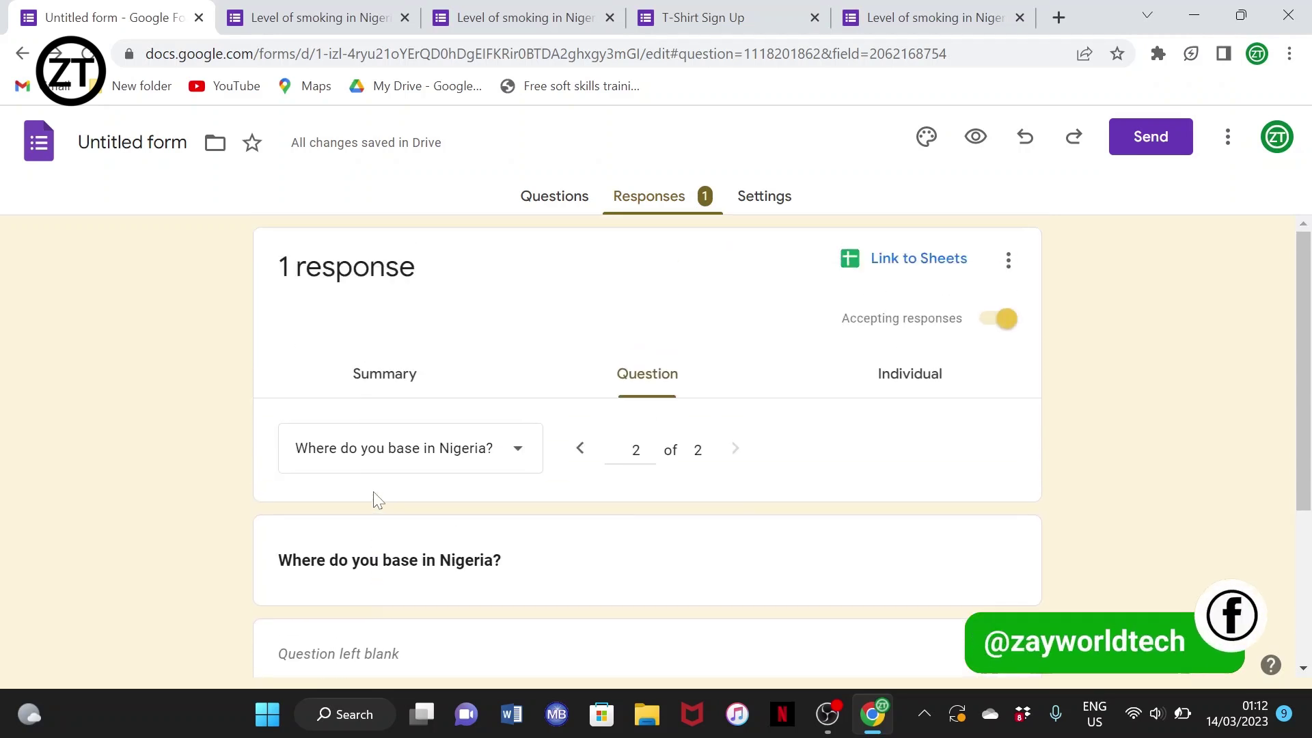
scroll(659, 531, "down", 1)
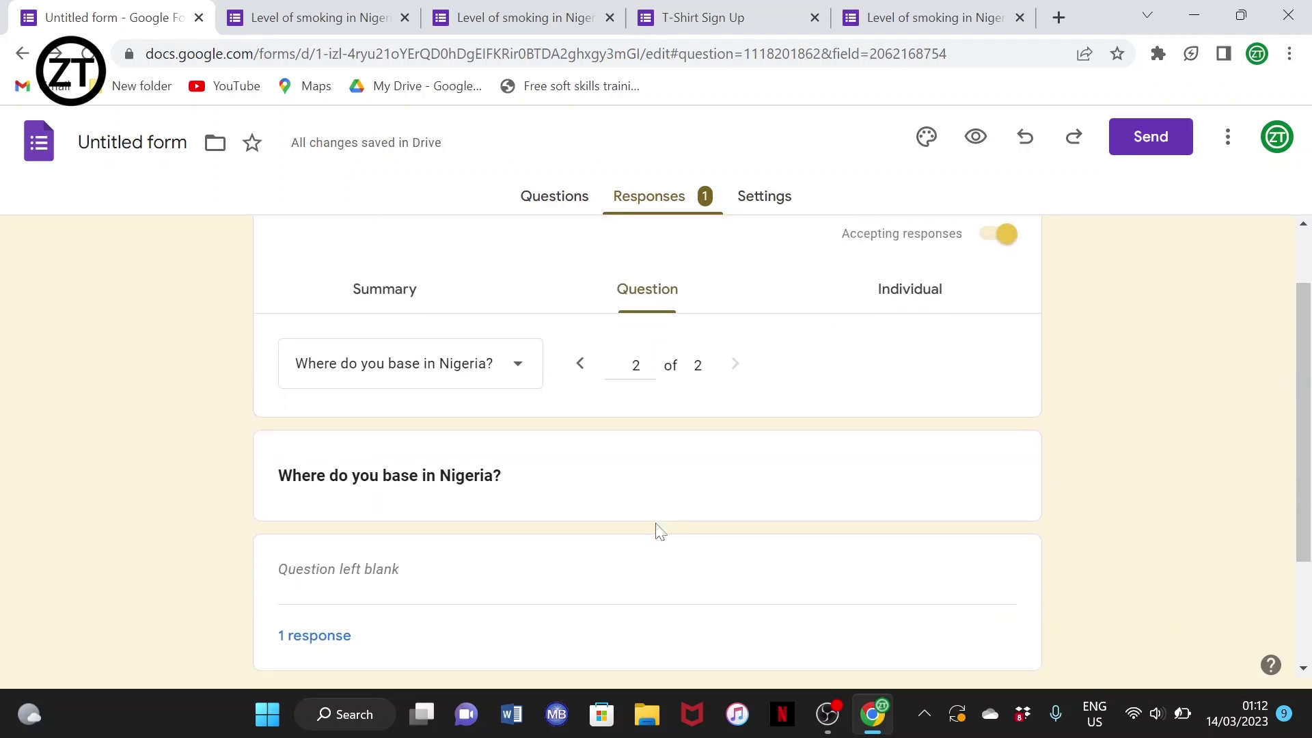
View the individual response and read it through to "The end" section.
left_click(904, 295)
scroll(716, 451, "down", 15)
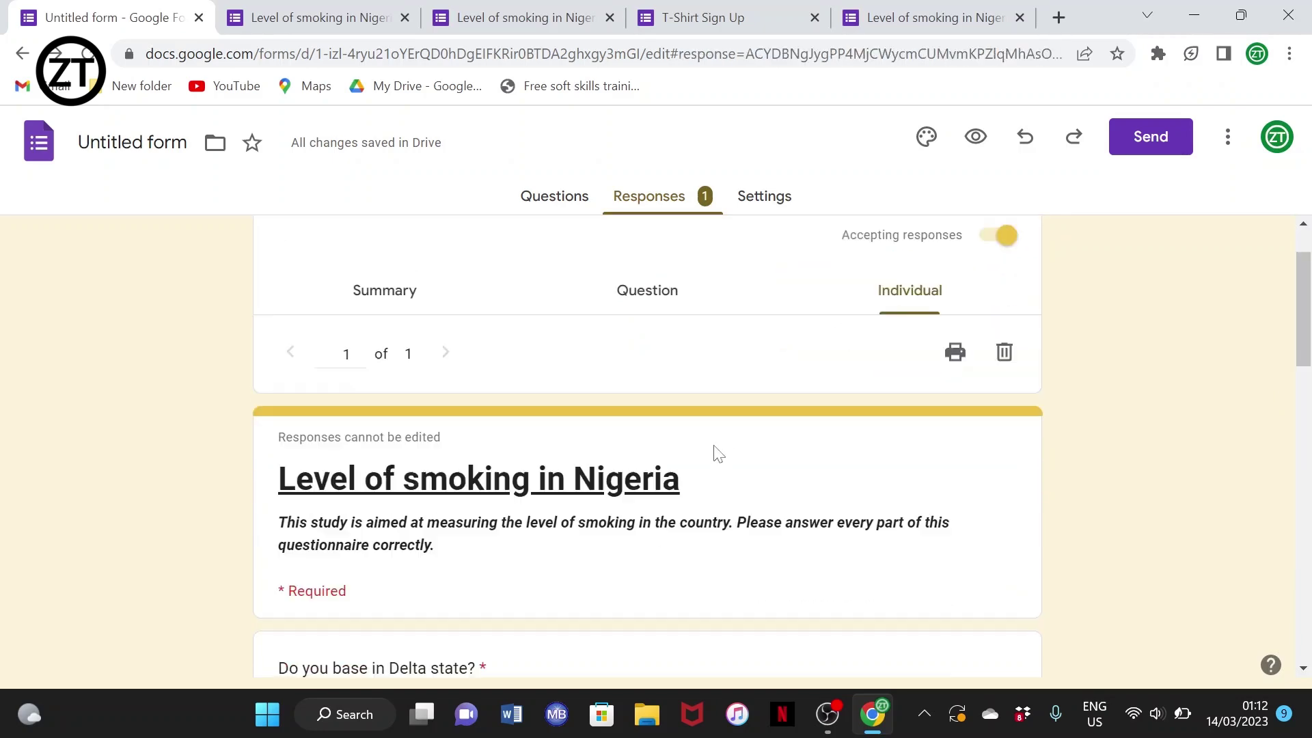
scroll(715, 447, "down", 3)
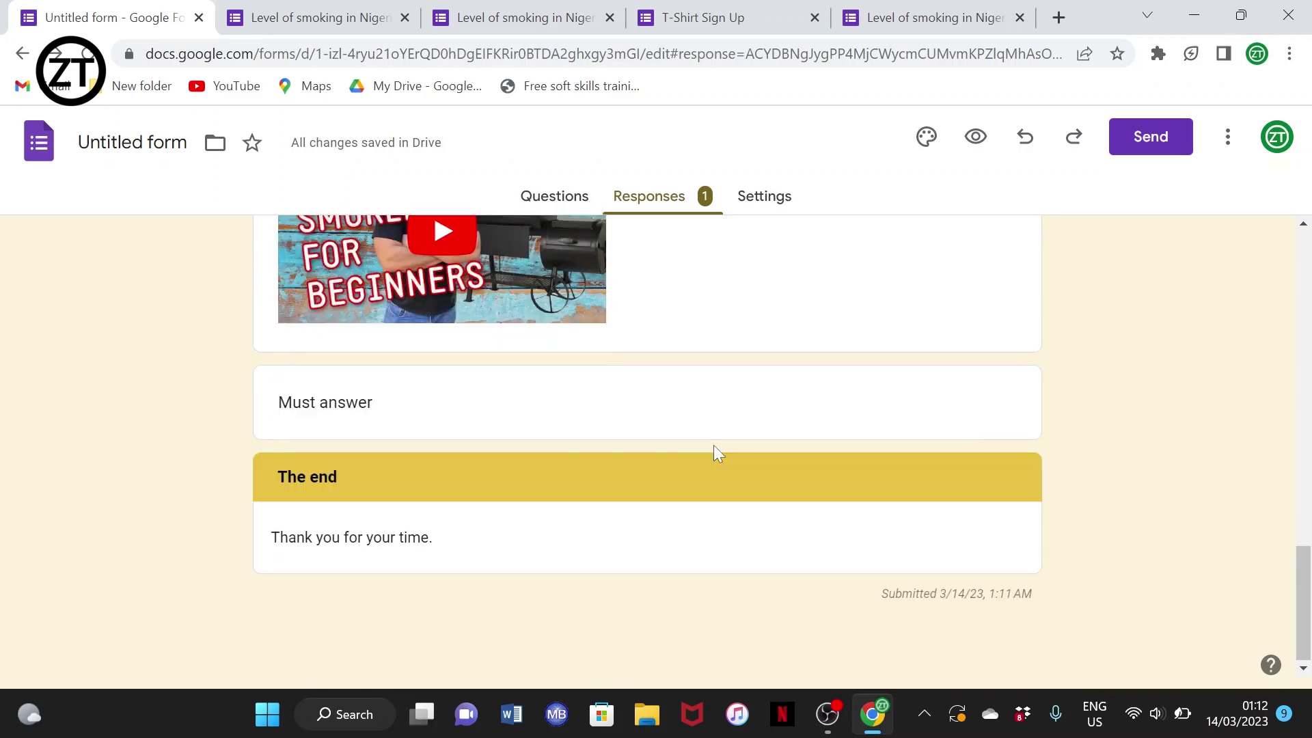
scroll(715, 448, "up", 20)
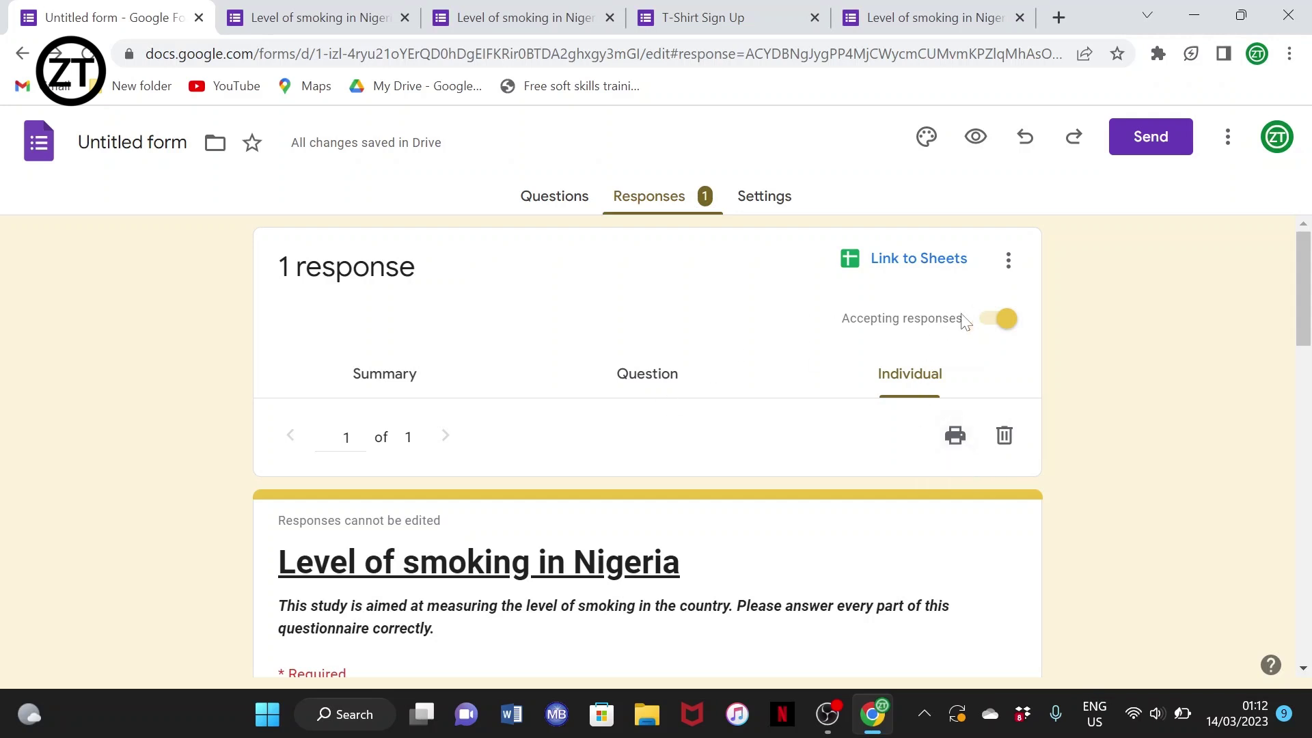
Link the form's responses to a new spreadsheet named "Untitled form (Responses)".
left_click(906, 268)
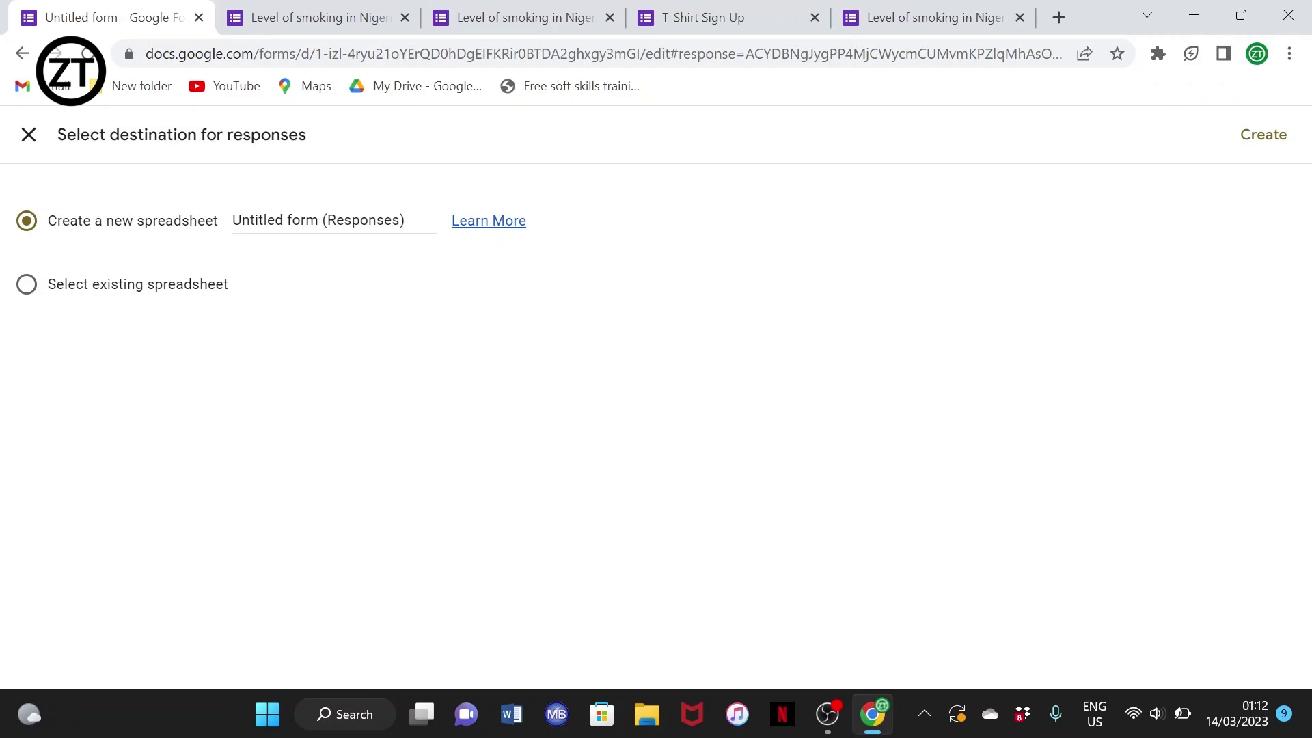
left_click(1257, 136)
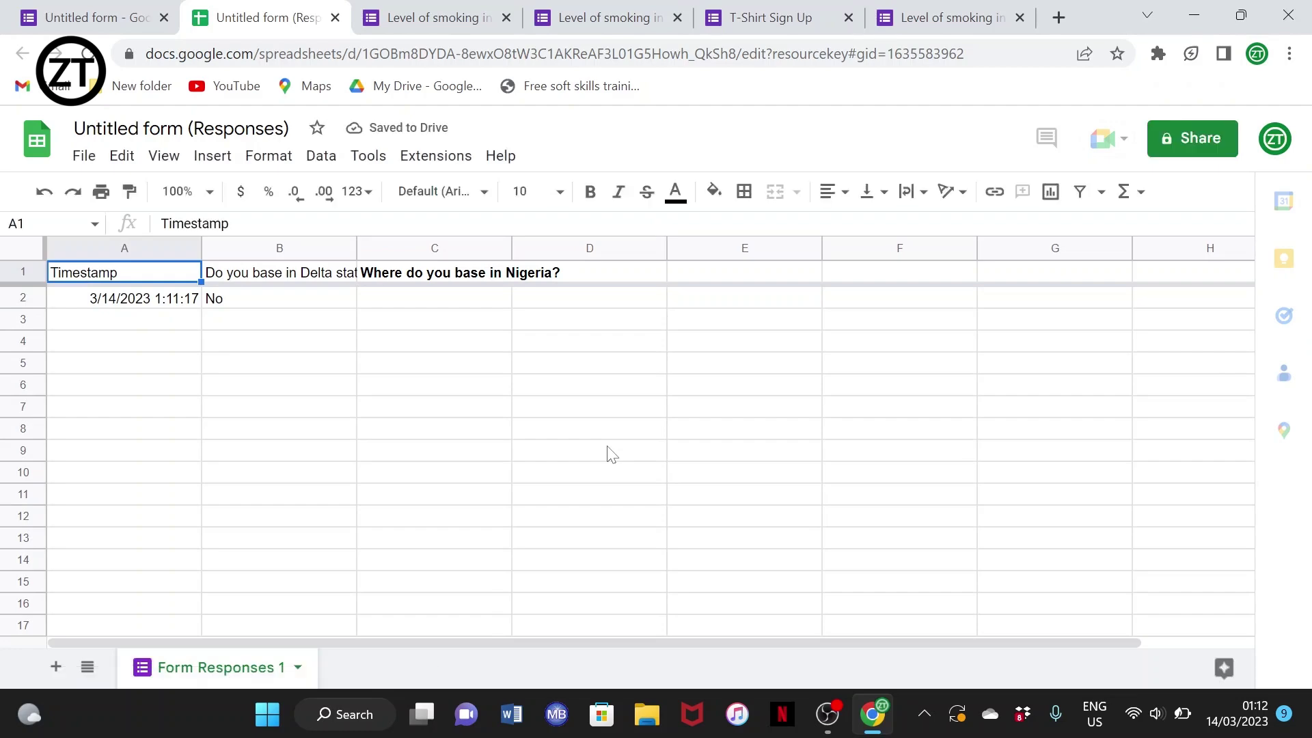
Open the print settings for the response spreadsheet to preview its printed page.
key("super+Tab")
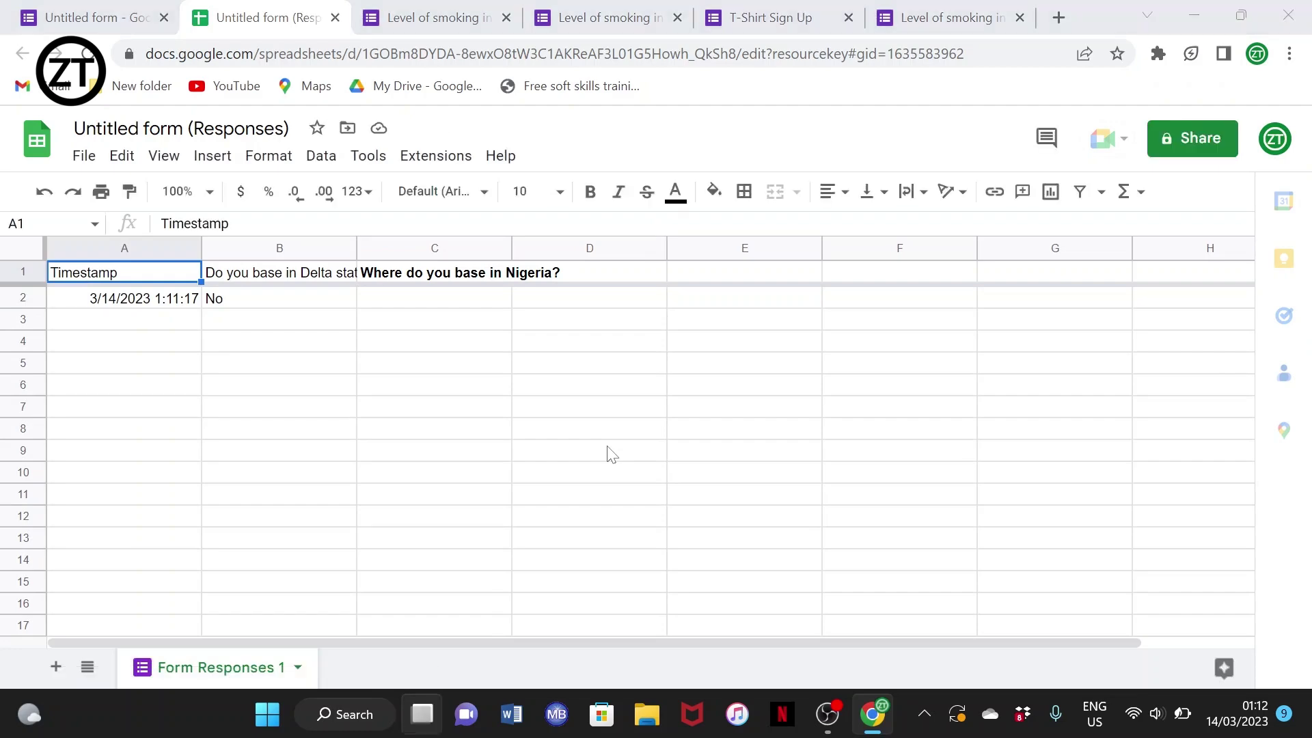
left_click(498, 313)
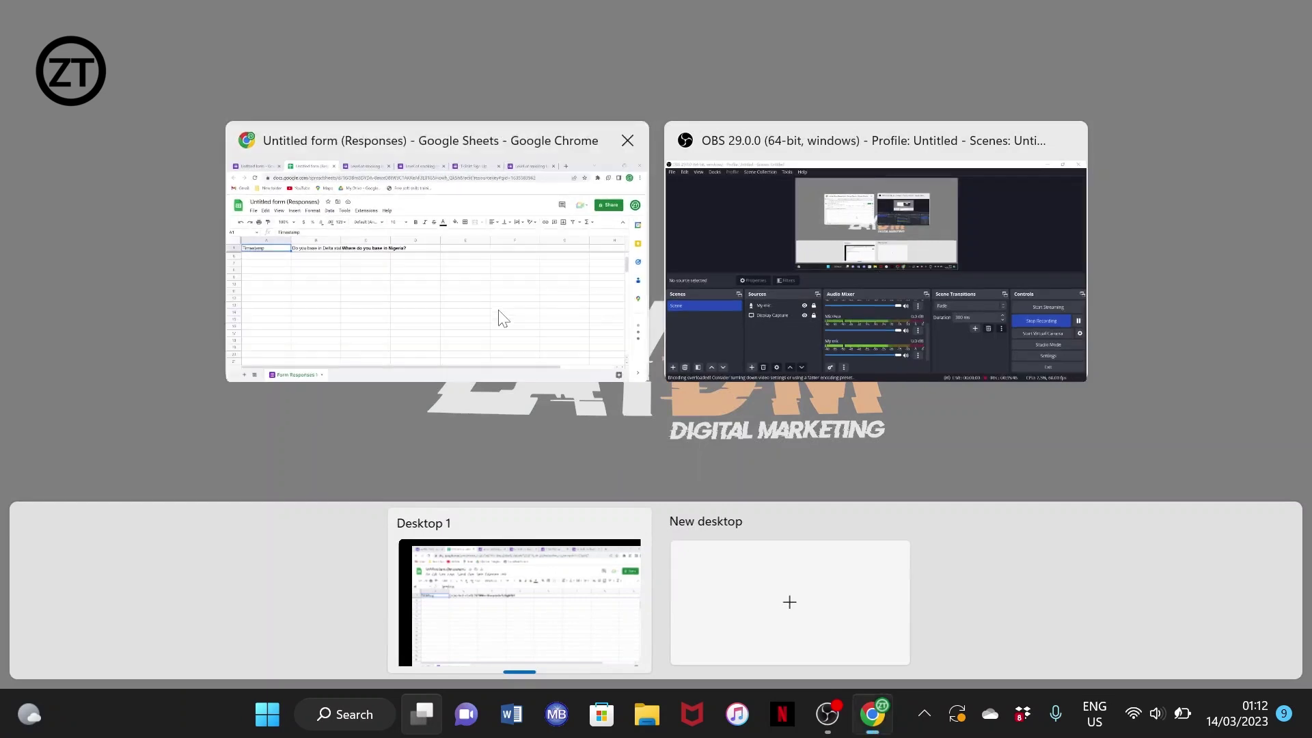
left_click(101, 192)
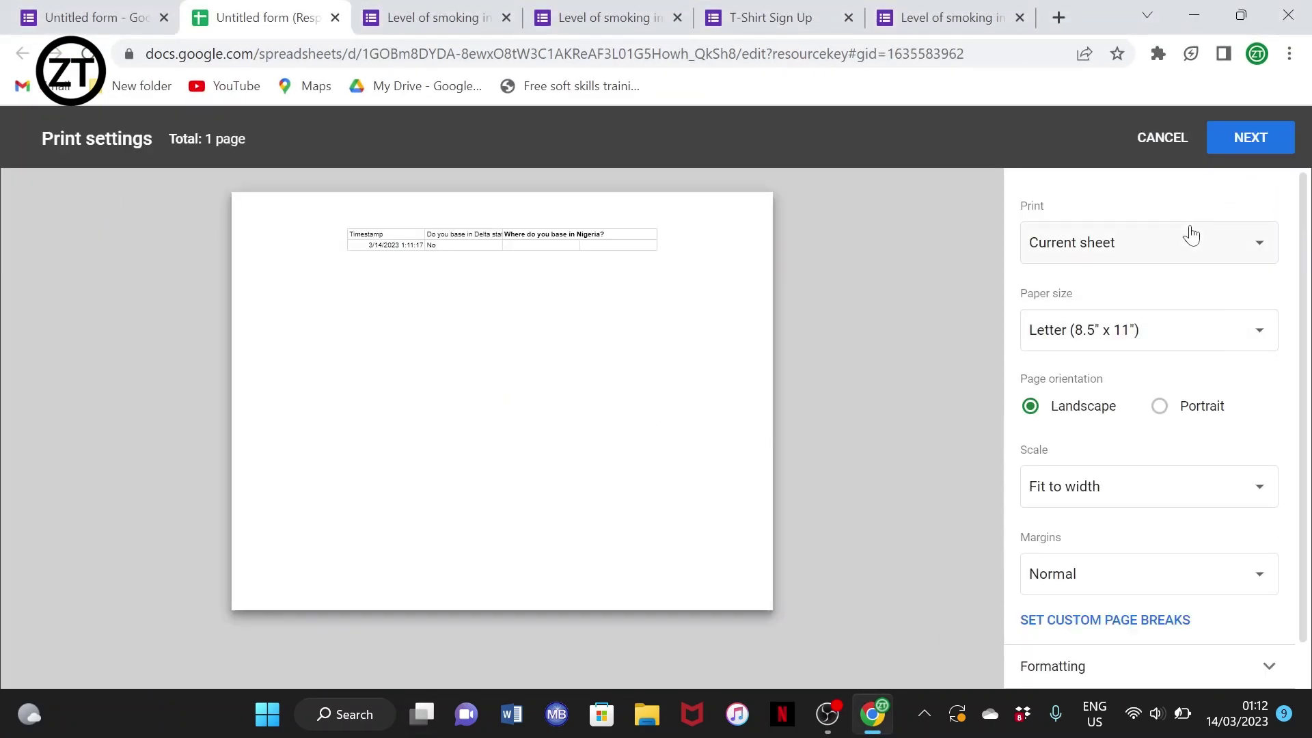
Return to the smoking form's editor and view its questions, examining "Do you base in Delta state?".
left_click(118, 21)
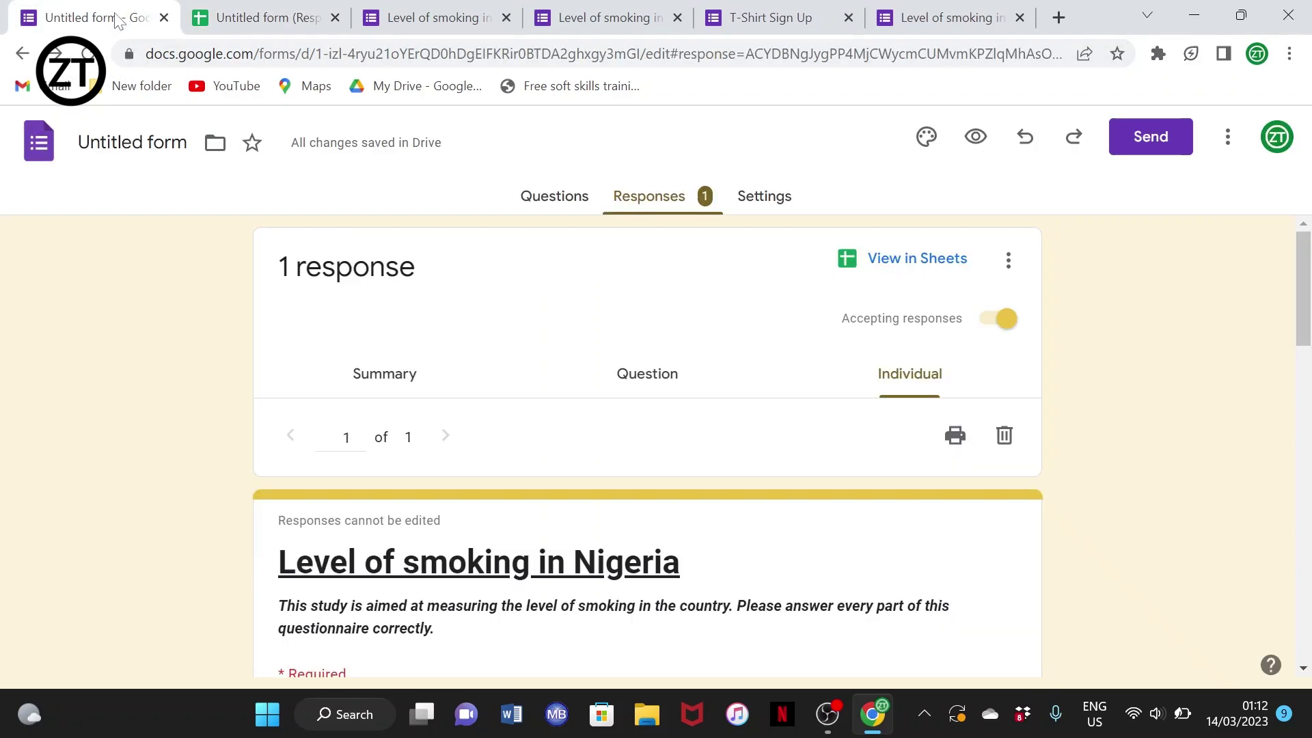
left_click(542, 214)
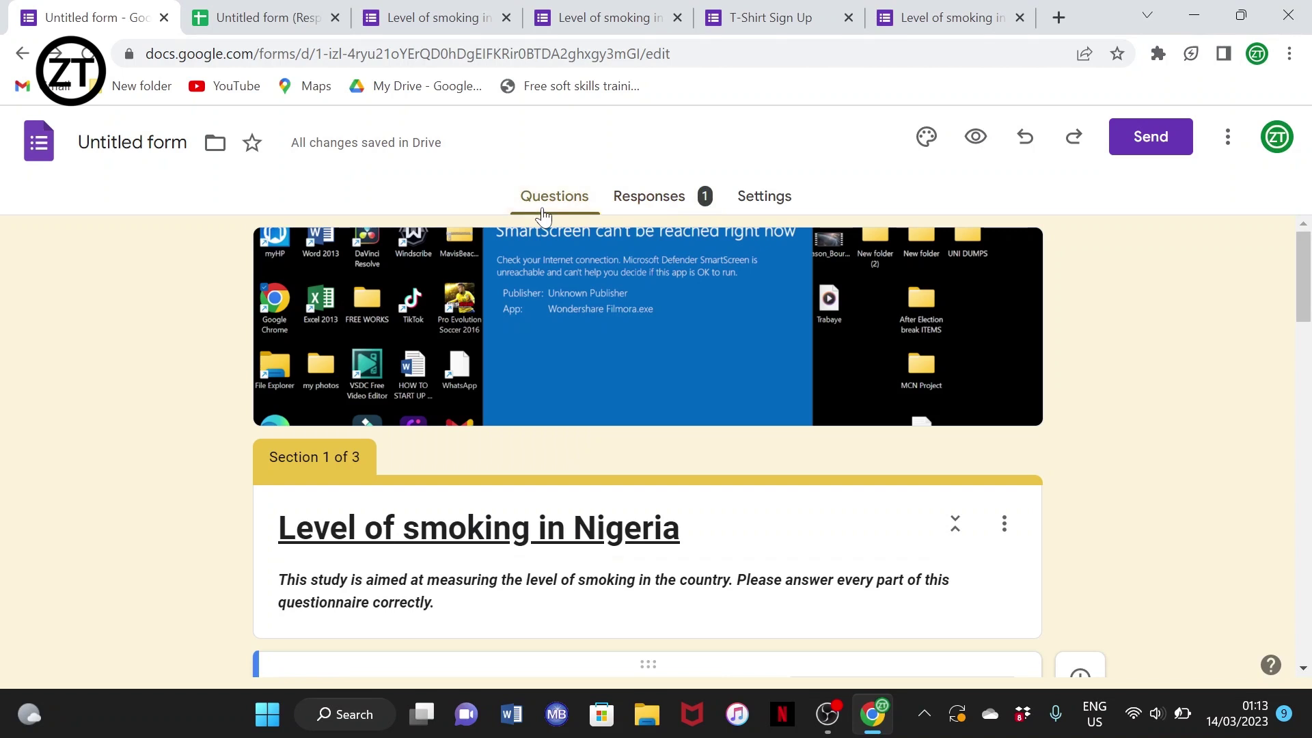
scroll(543, 232, "down", 4)
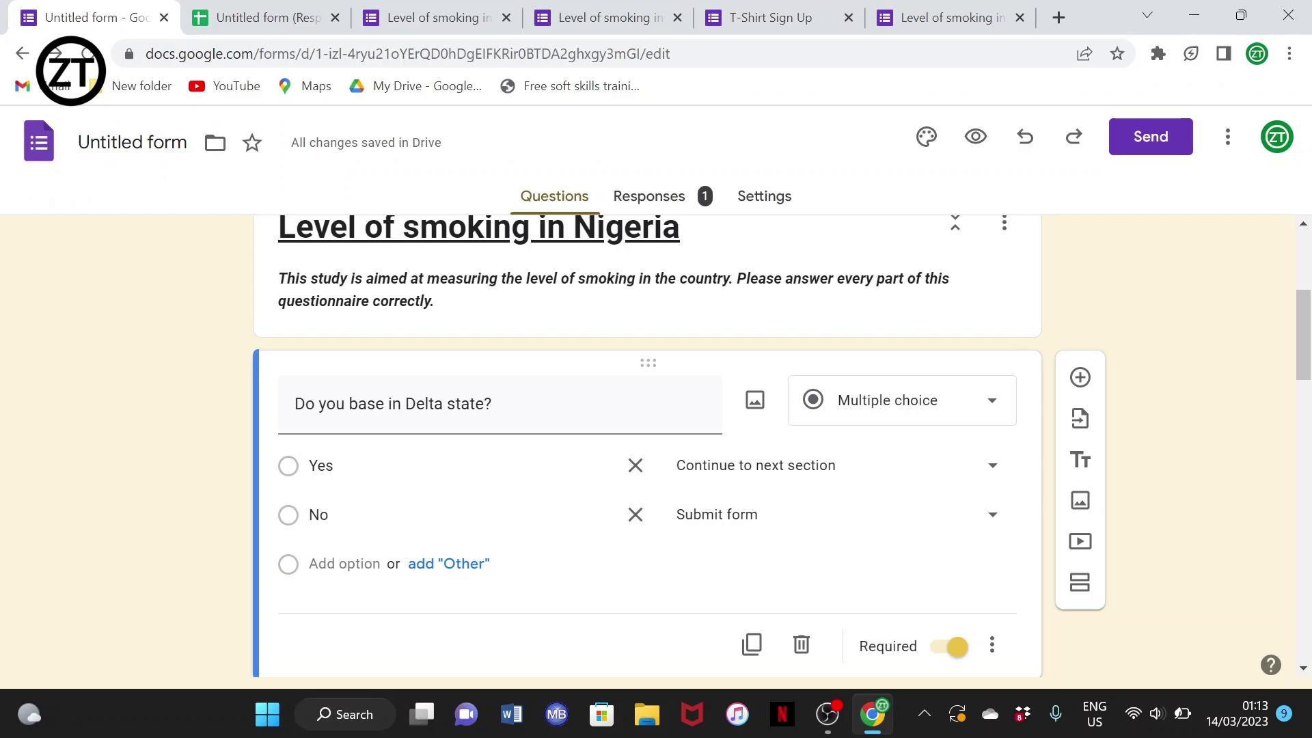
Go to the Forms home page, look through the recent forms and check the contents of the blank purple "Untitled form".
left_click(39, 145)
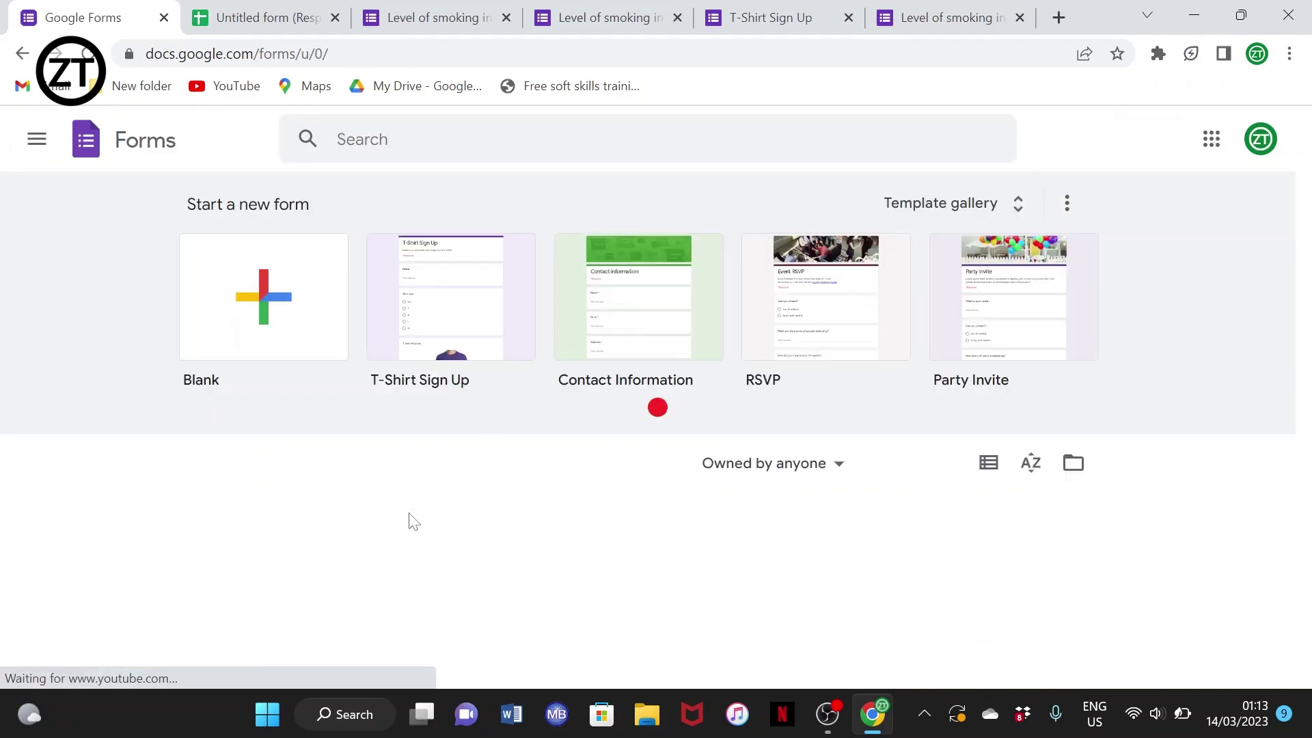
scroll(410, 518, "down", 1)
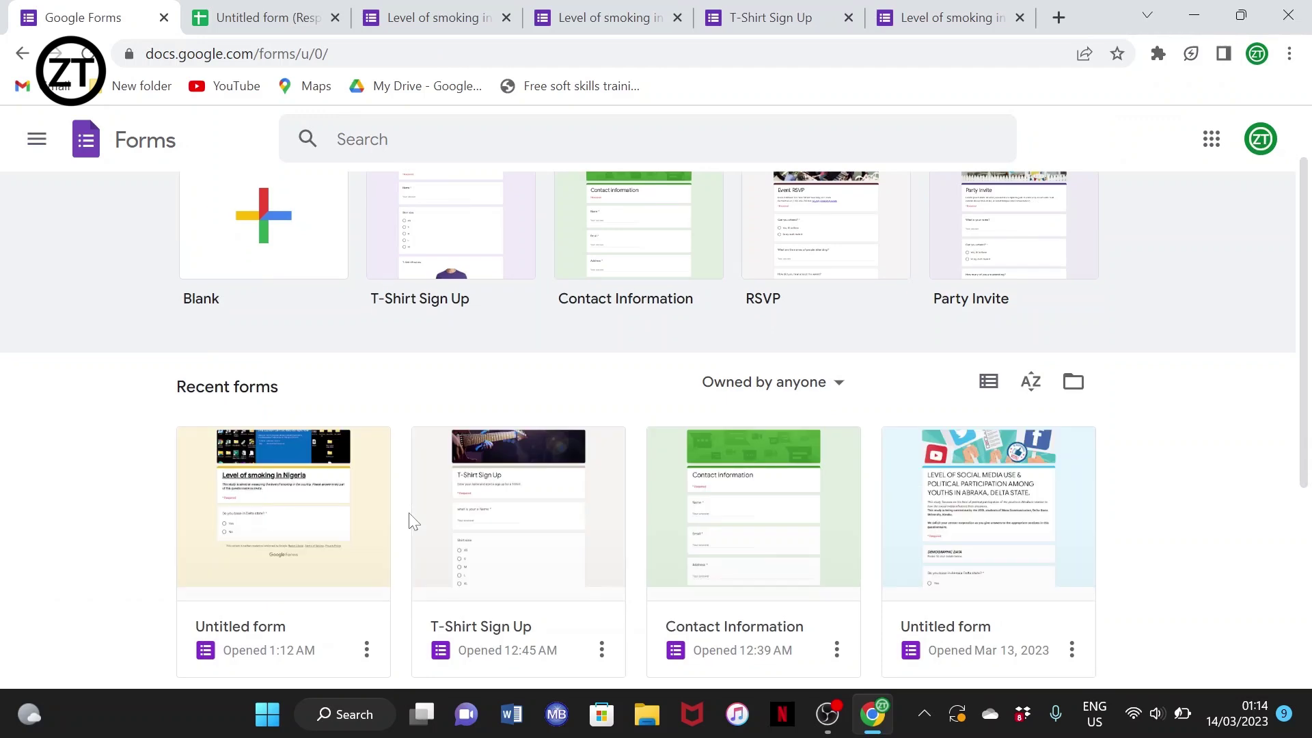
scroll(410, 522, "down", 5)
scroll(410, 522, "up", 5)
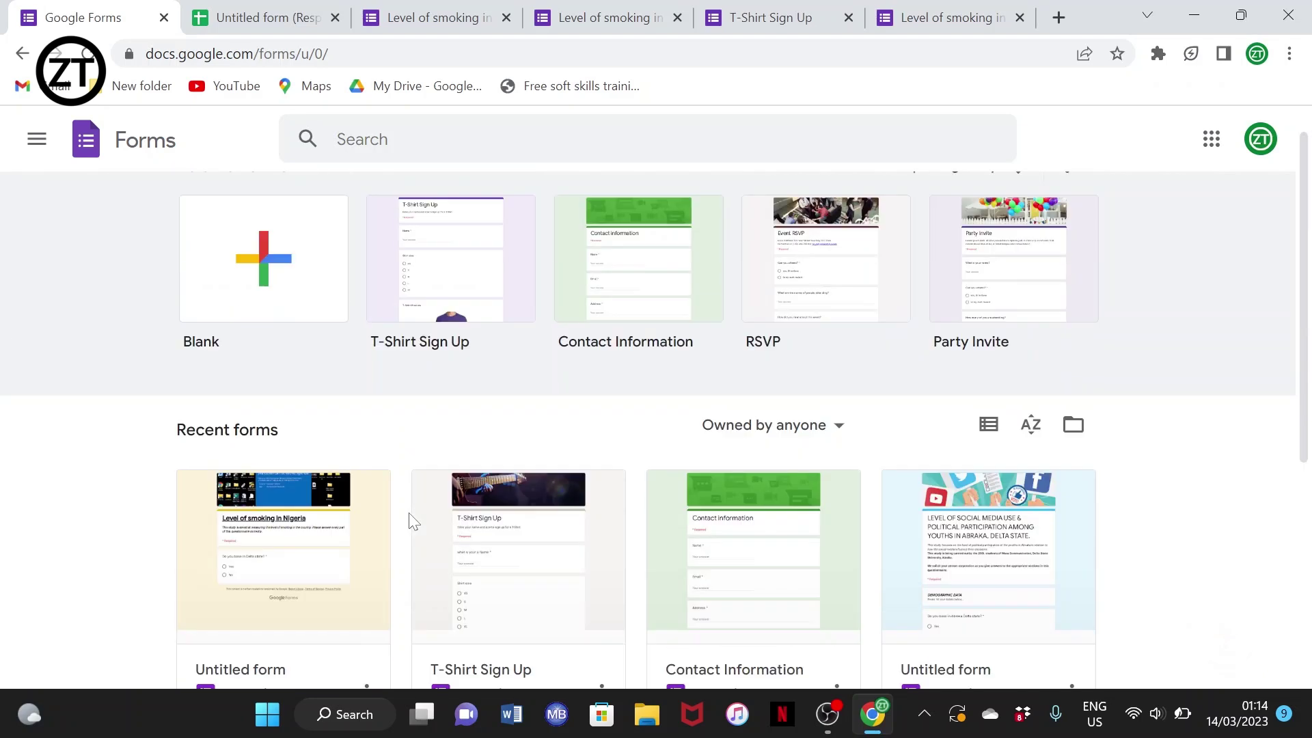
scroll(670, 487, "down", 4)
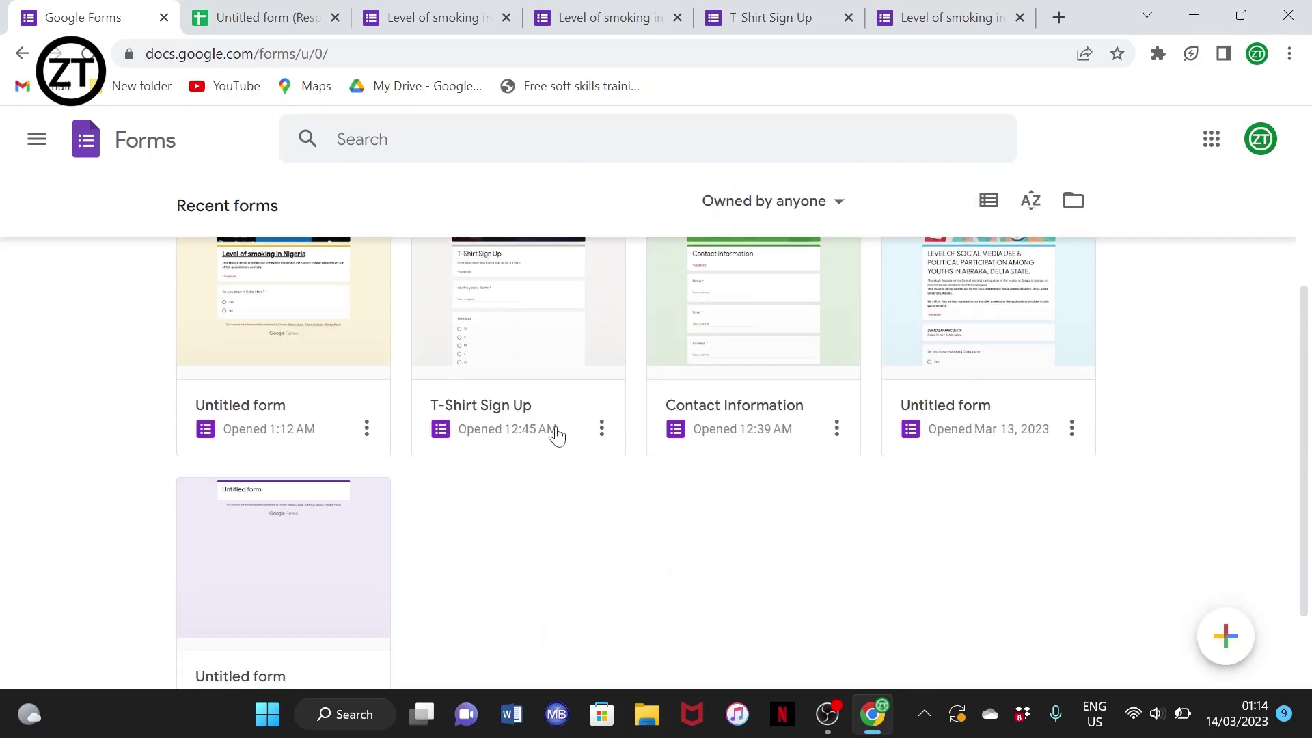
left_click(209, 552)
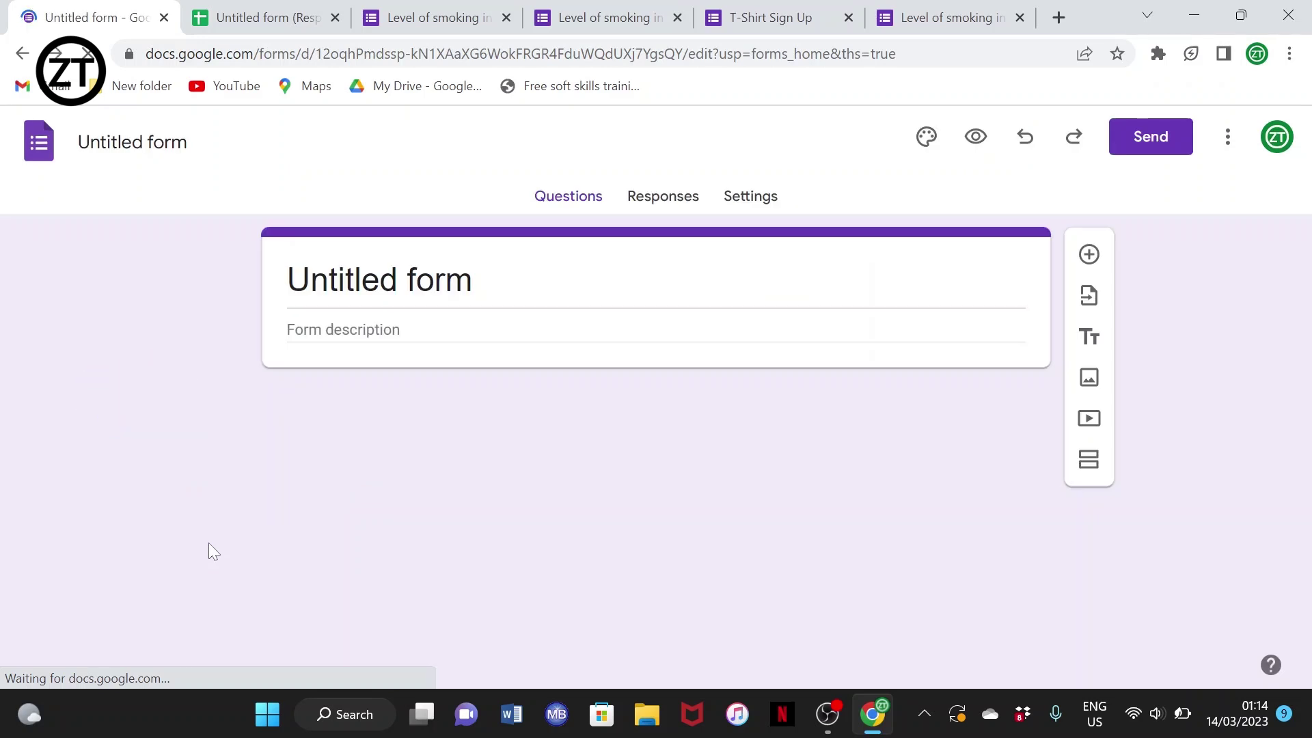
key("alt+Left")
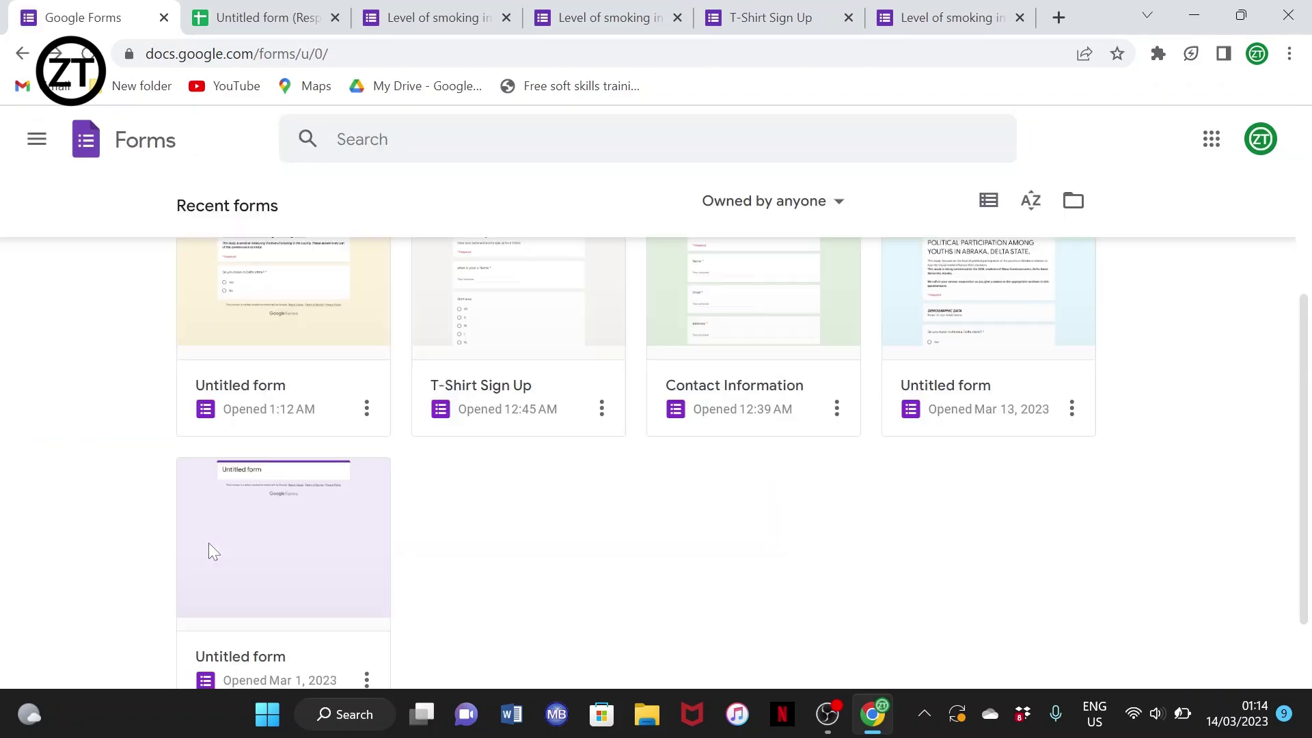
Move the blank "Untitled form" last opened Mar 1, 2023 to the trash.
scroll(207, 543, "down", 2)
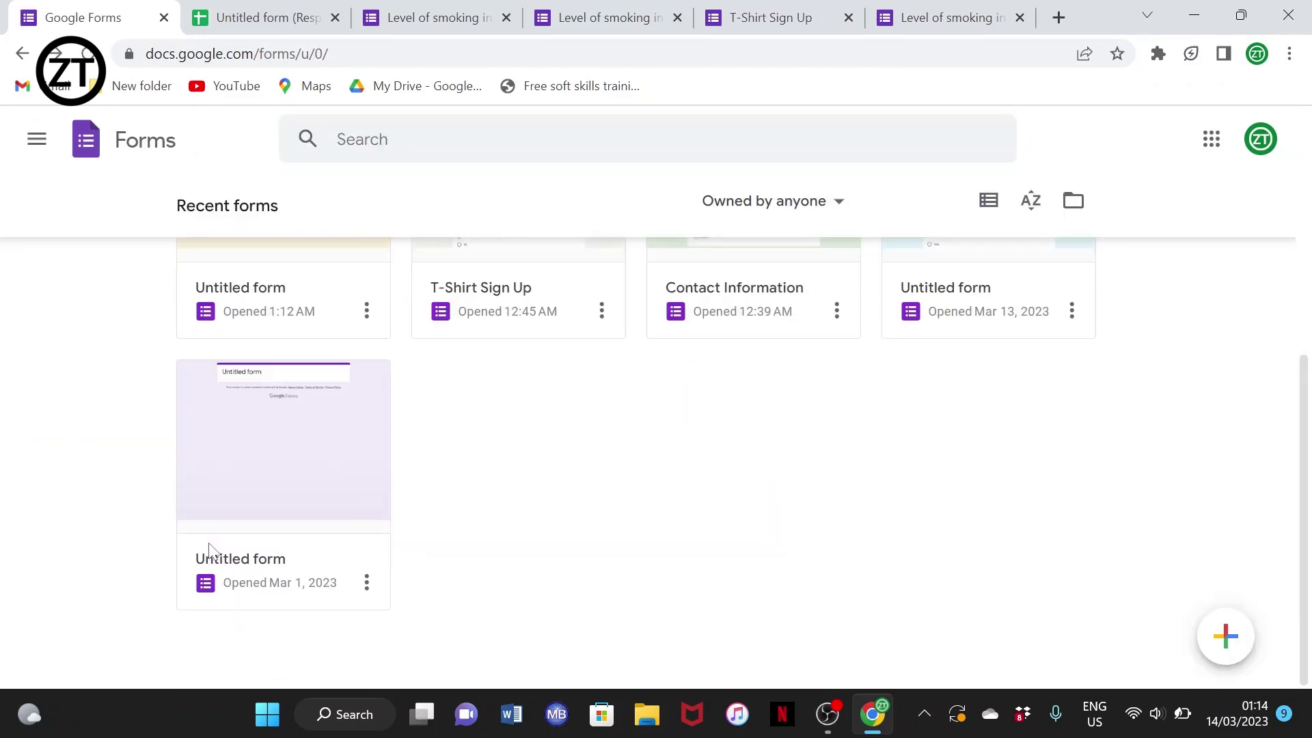
left_click(367, 583)
left_click(349, 498)
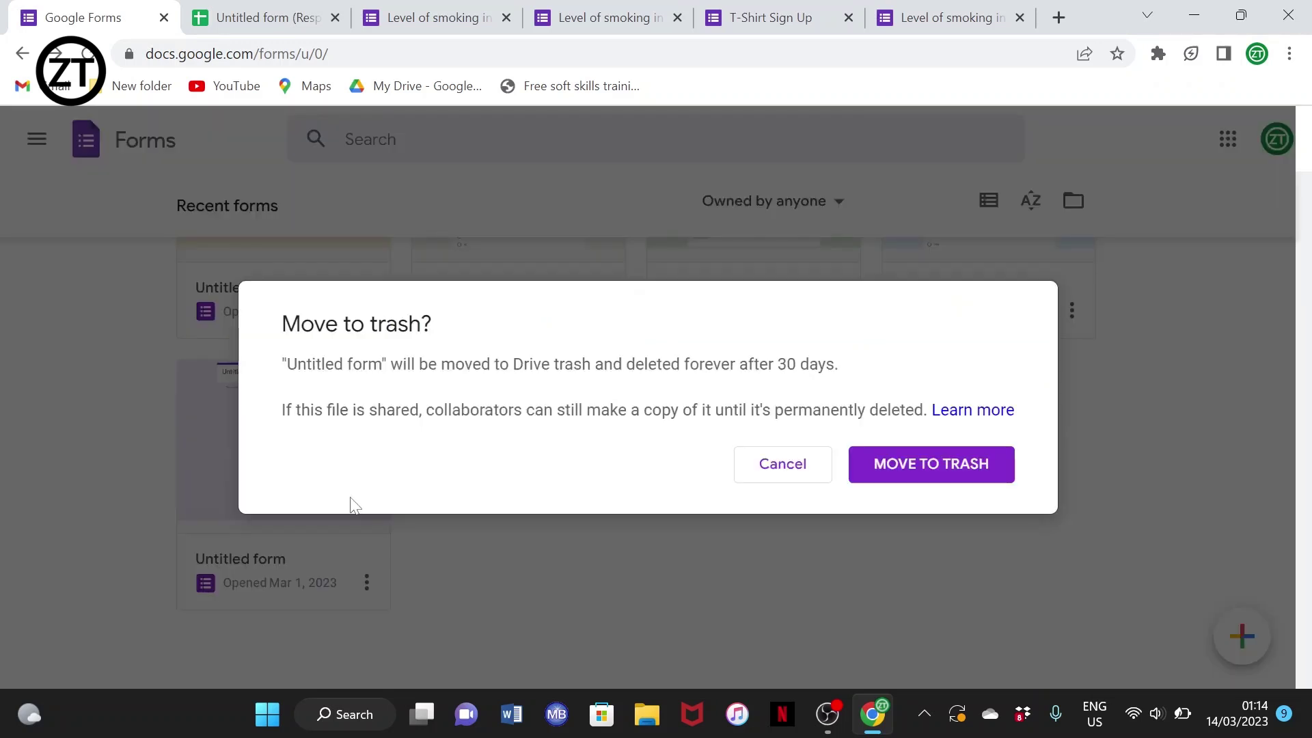
left_click(932, 477)
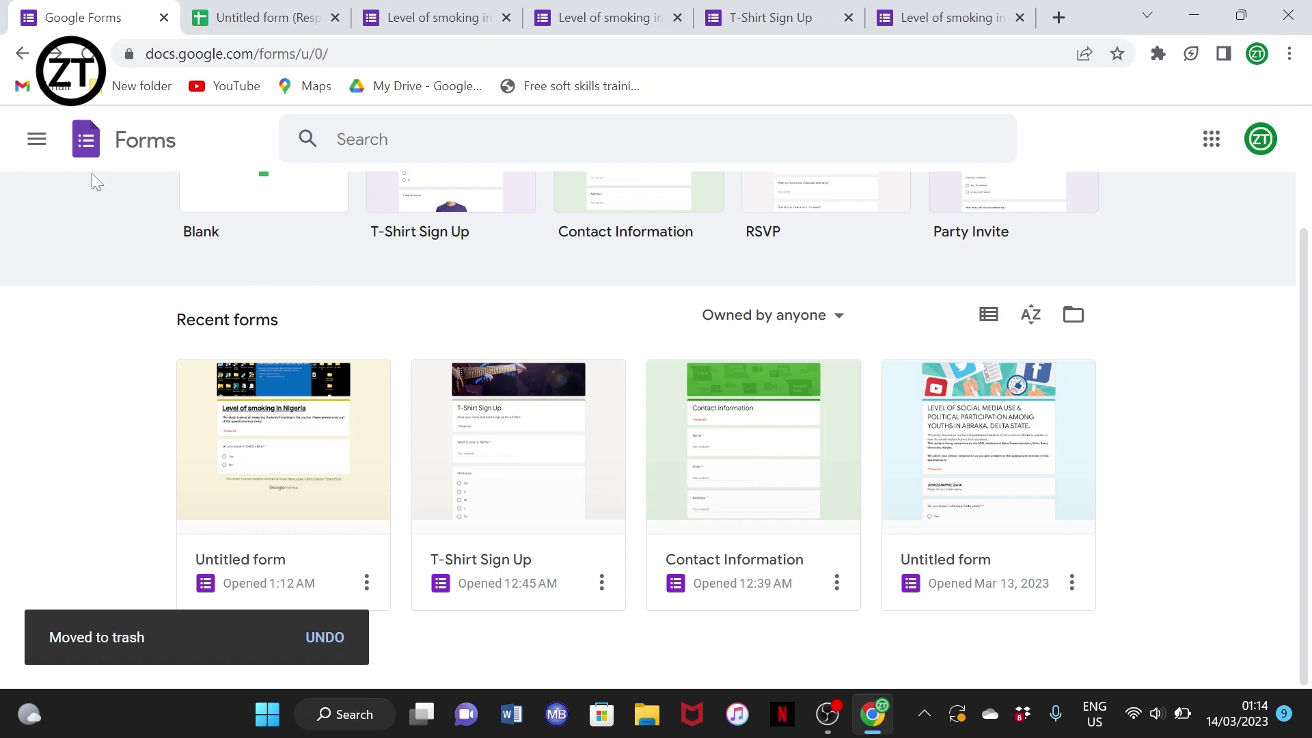
scroll(73, 334, "up", 2)
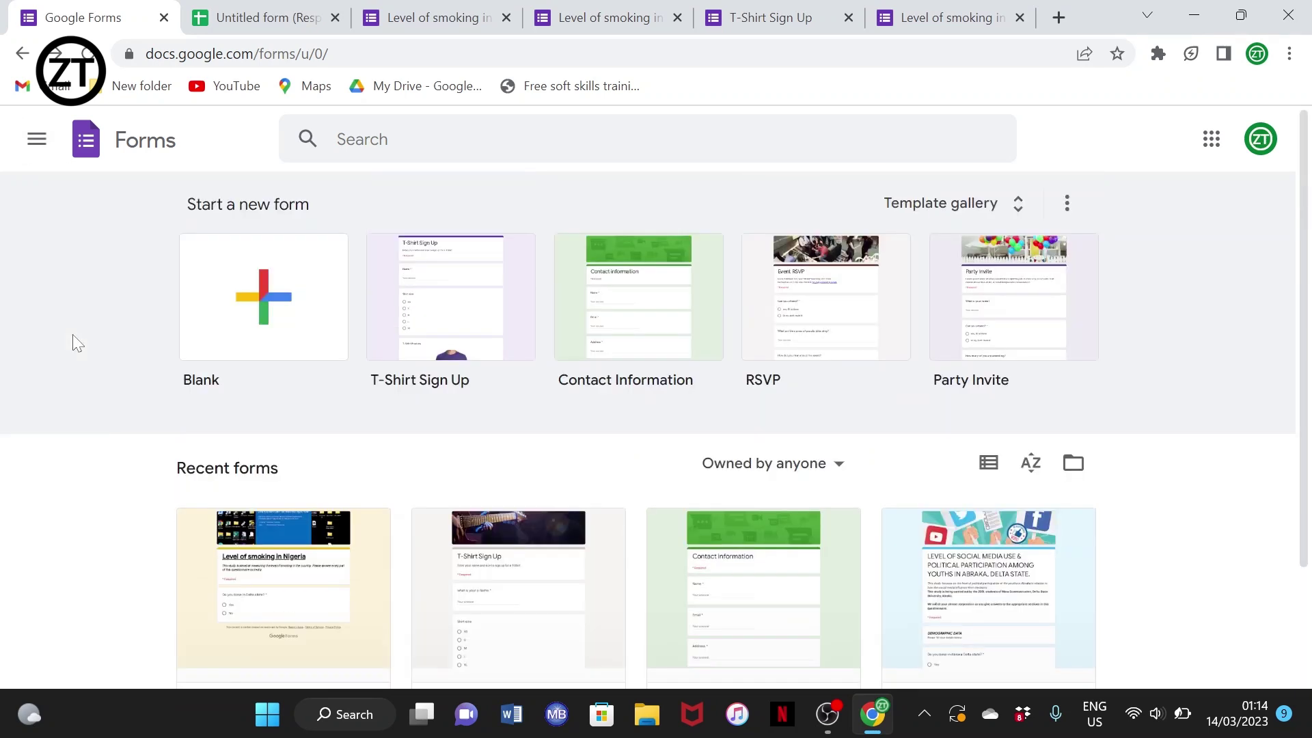